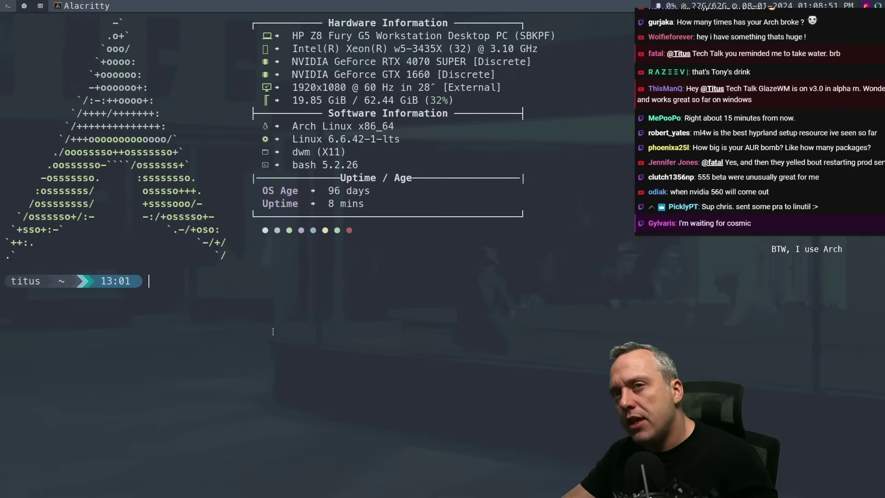
Launch Virtual Machine Manager from rofi on the empty dwm tag 3.
key(super+2)
key(super+3)
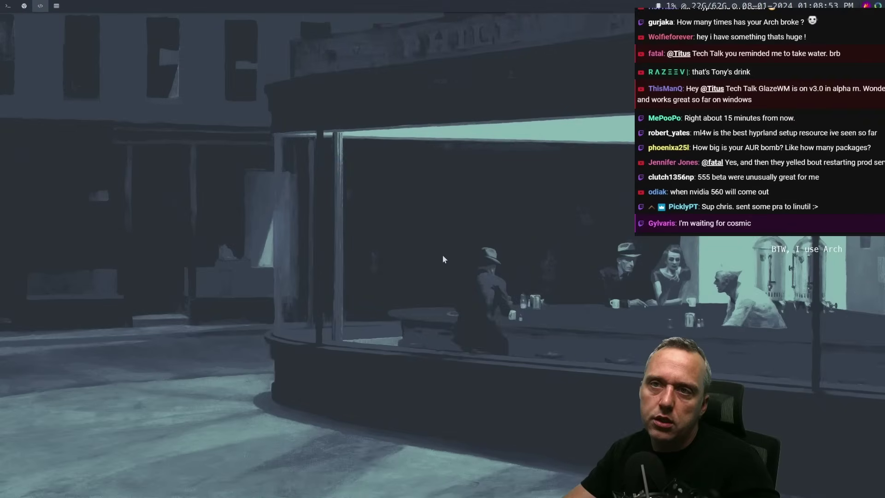
key(super+r)
text(vir)
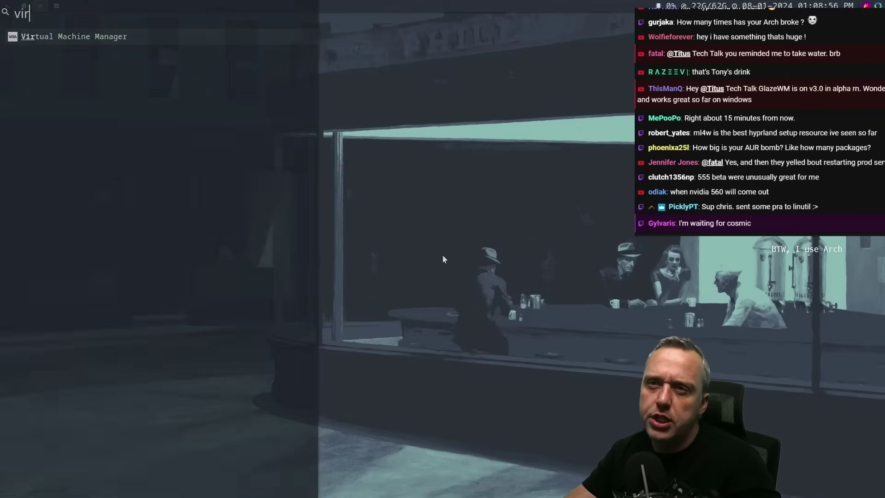
key(Return)
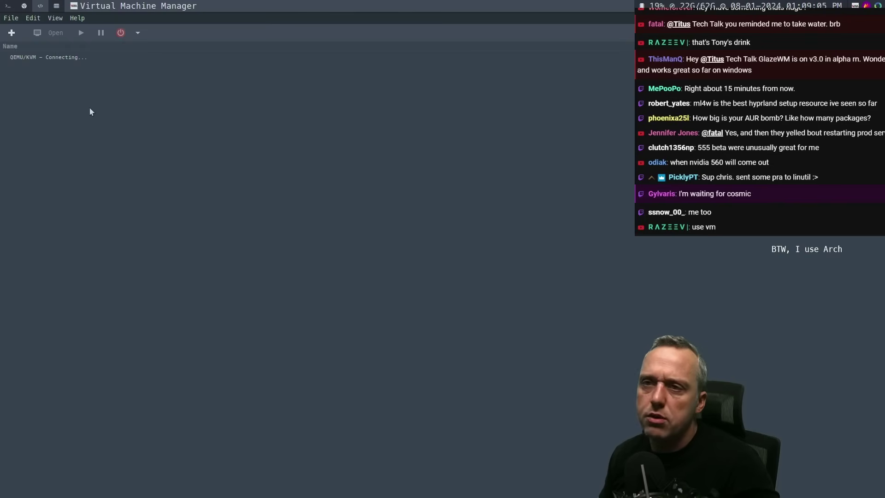
Shut down the running win11 virtual machine.
click(33, 134)
right_click(35, 134)
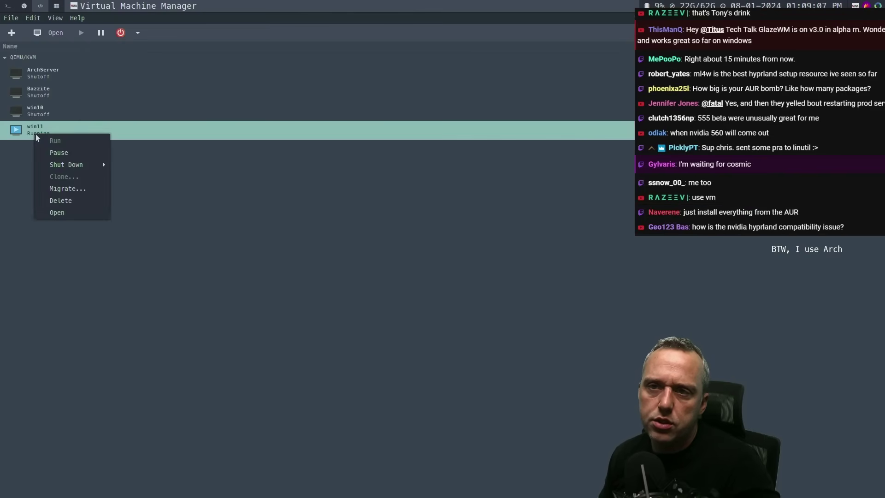
mouse_move(81, 163)
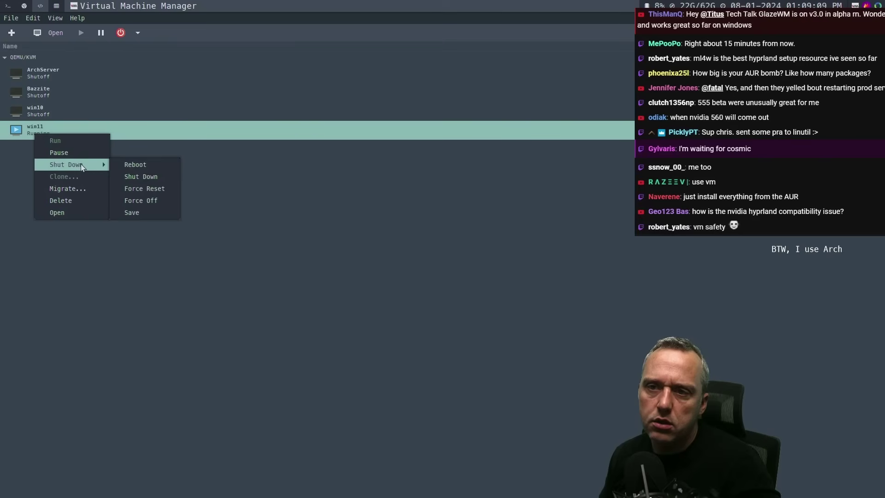
click(152, 181)
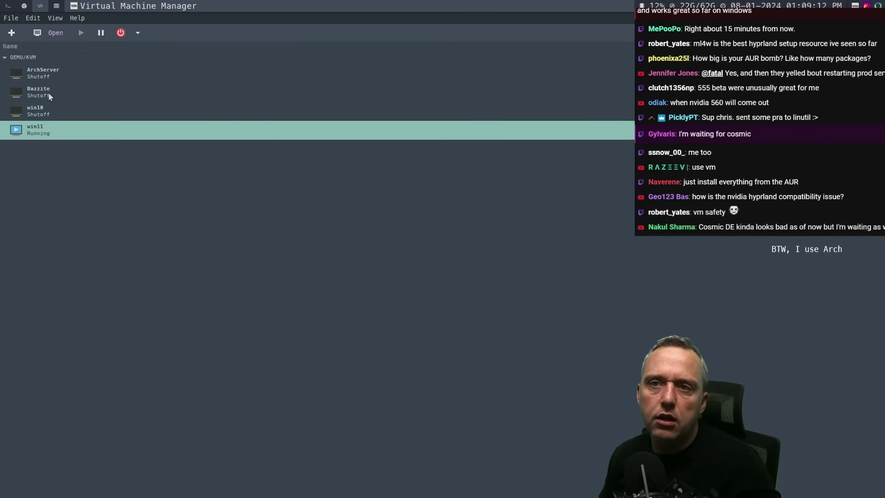
Check ArchServer's actions without choosing any, then open a new Alacritty host terminal.
click(40, 75)
right_click(40, 74)
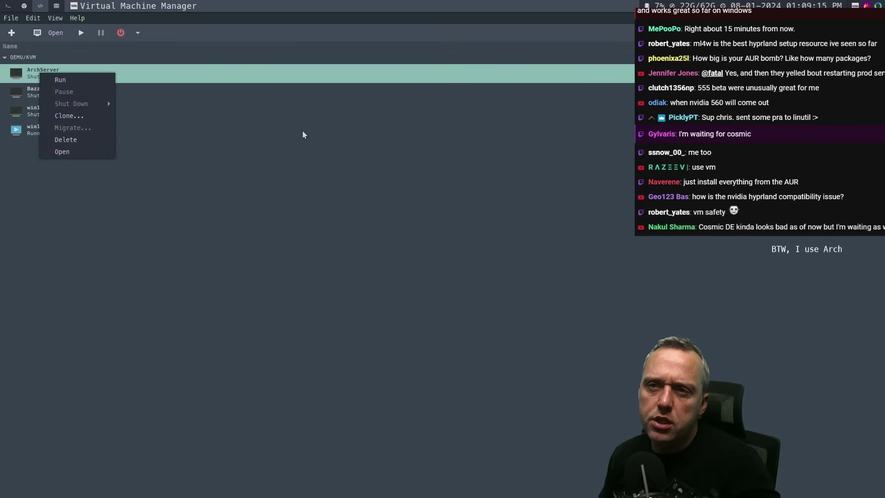
click(206, 284)
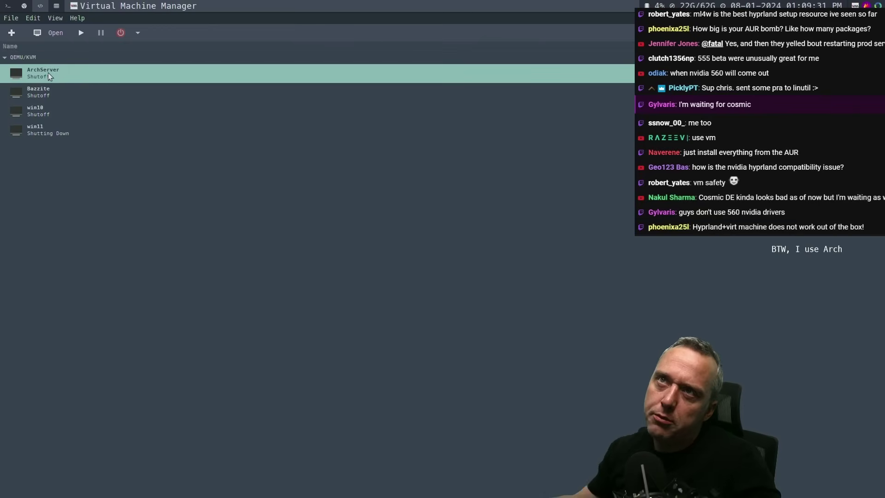
key(super+Return)
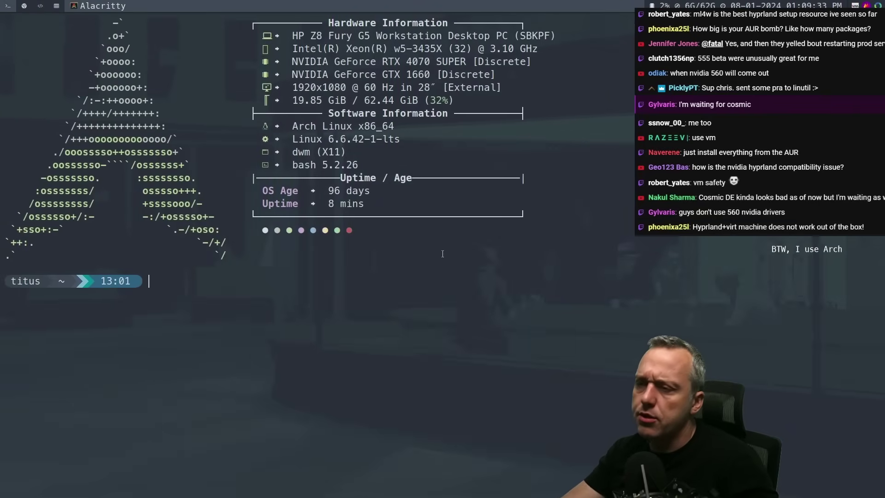
Search for nvidia-lts with paru -Ss, showing version 555.58.02-10 installed.
text(par)
text(u -Ss nvidia-lts)
key(Return)
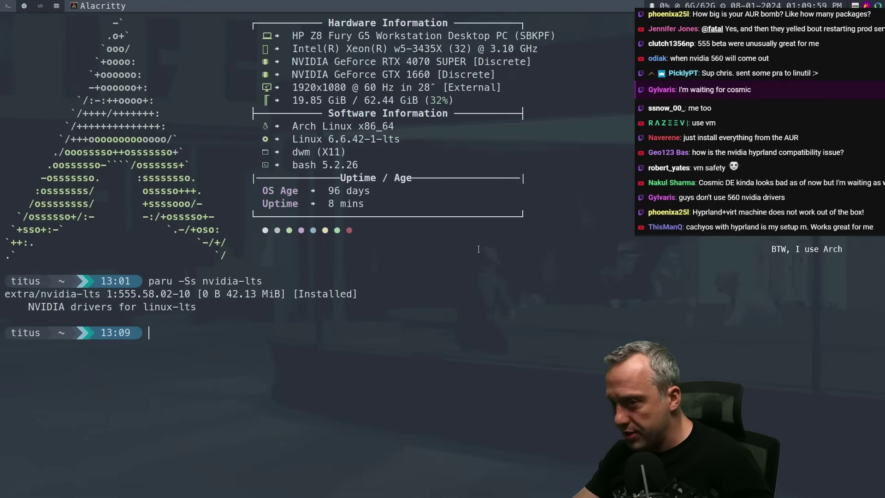
Start ArchServer, open its console, log in, and view it fullscreen.
key(super+3)
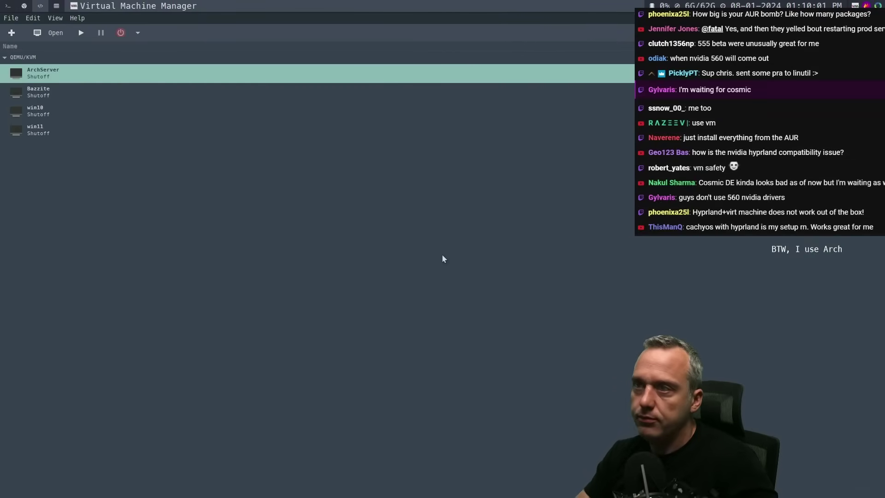
click(81, 33)
click(51, 41)
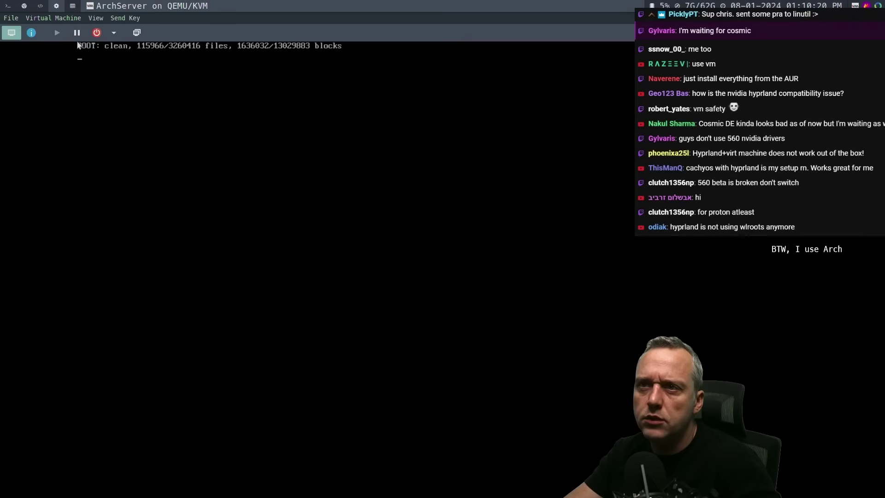
text(titus)
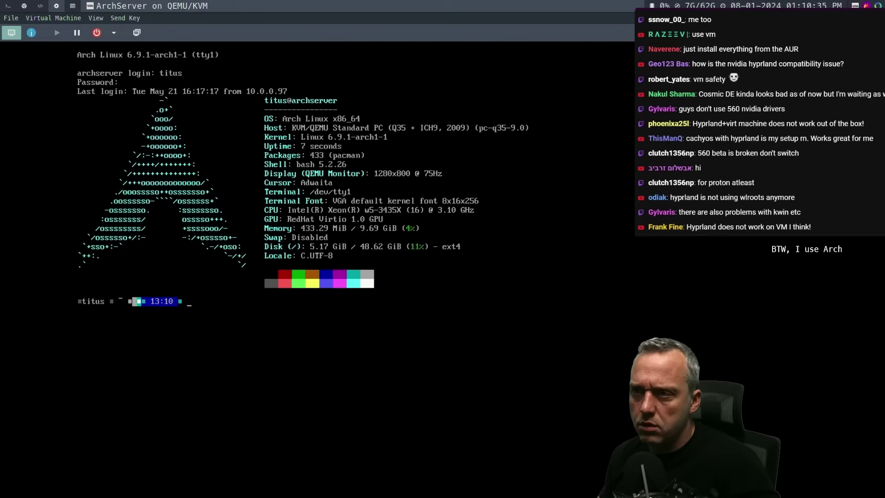
click(100, 19)
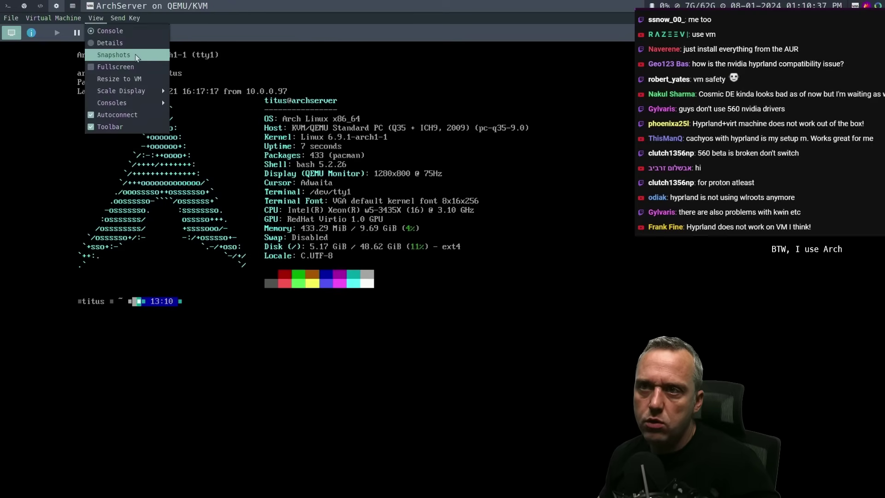
click(129, 67)
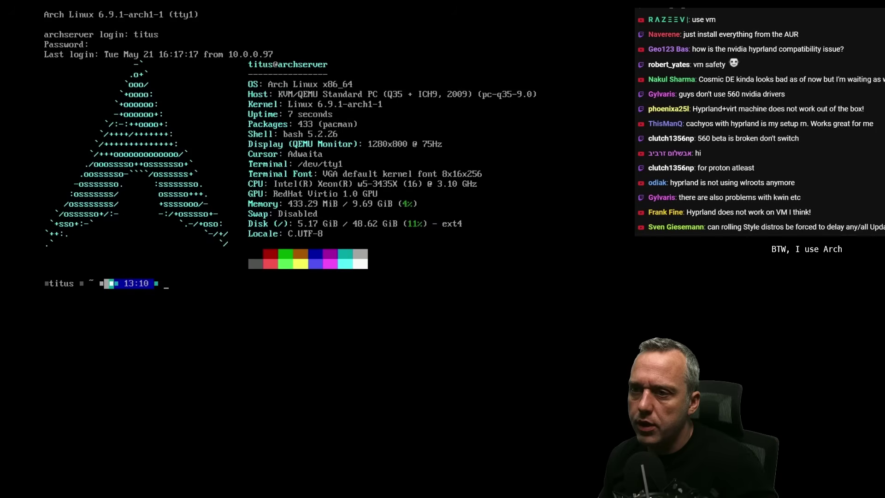
Log out of the ArchServer shell and log back in as the user.
text(213/3)
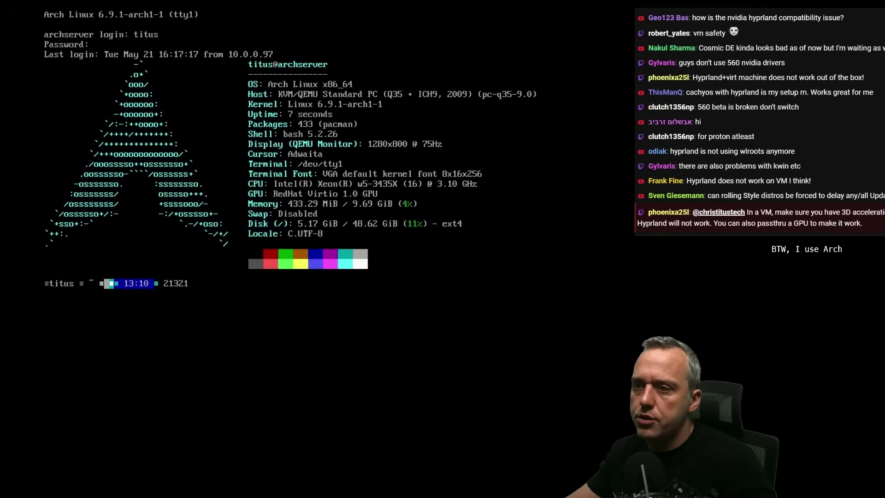
key(BackSpace)
key(BackSpace)
key(BackSpace)
key(BackSpace)
key(BackSpace)
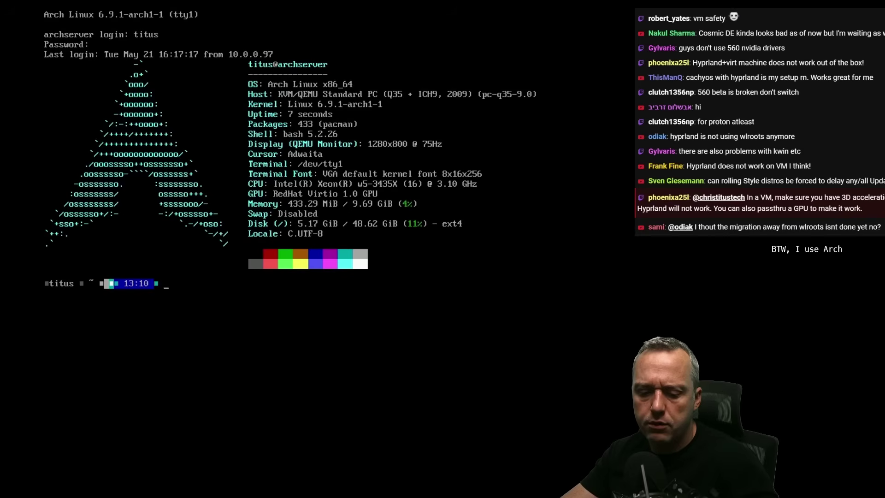
key(ctrl+d)
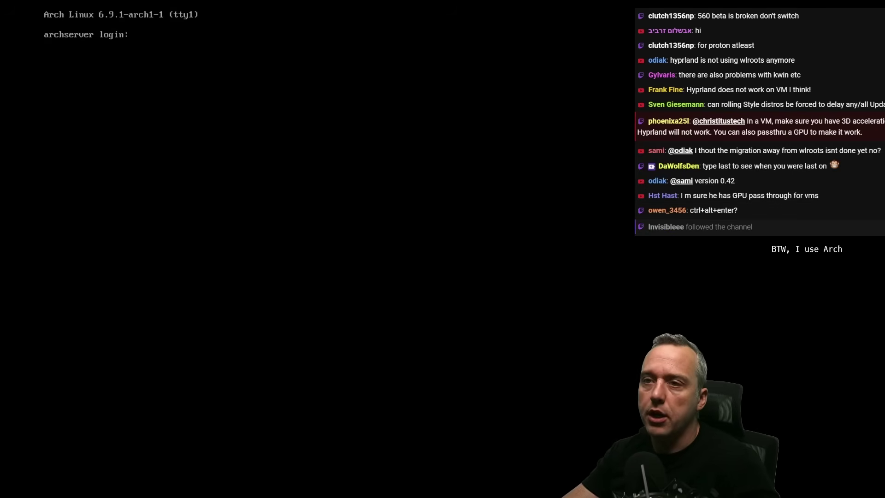
text(itus)
key(Return)
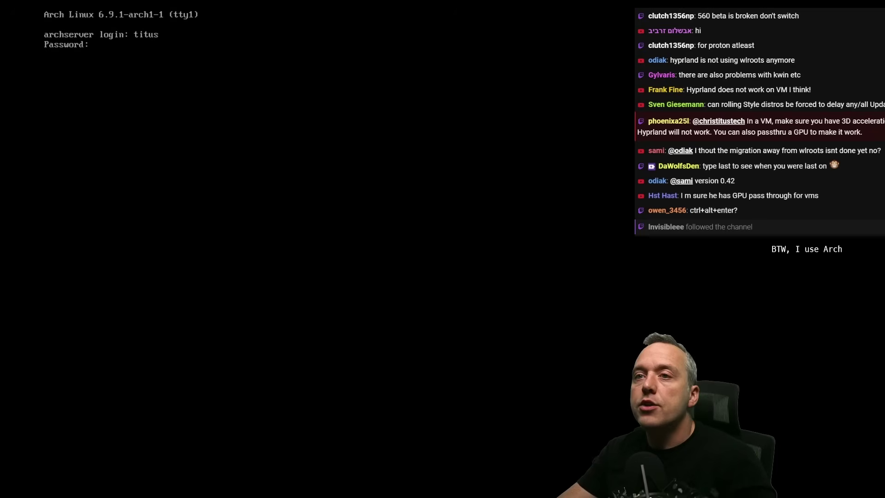
key(Return)
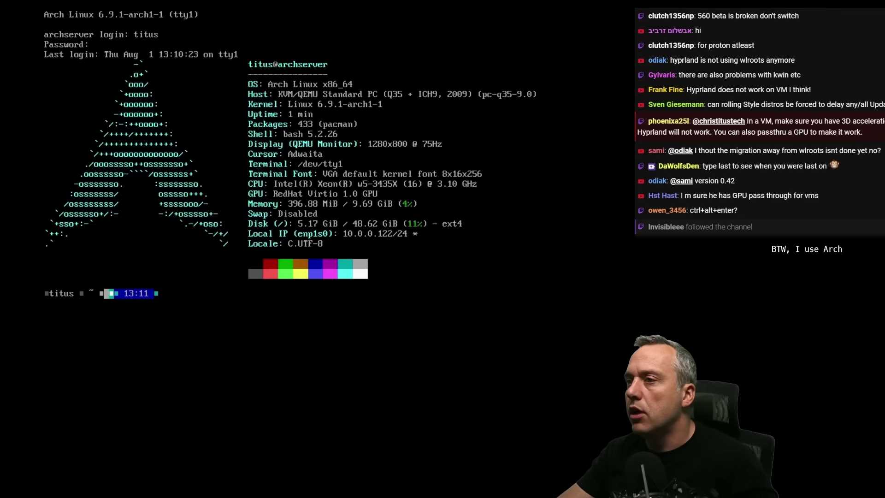
Switch the console font with setfont ter-v28b and clear the screen.
text(setfont )
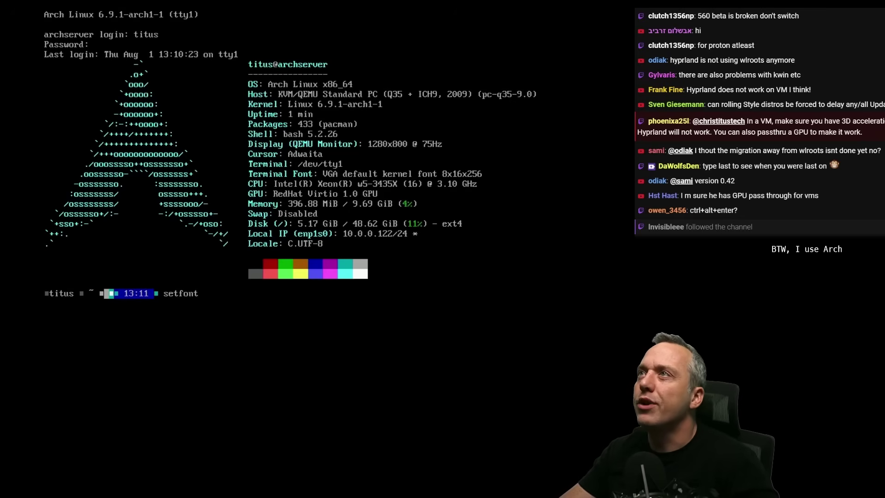
text(ter-v28)
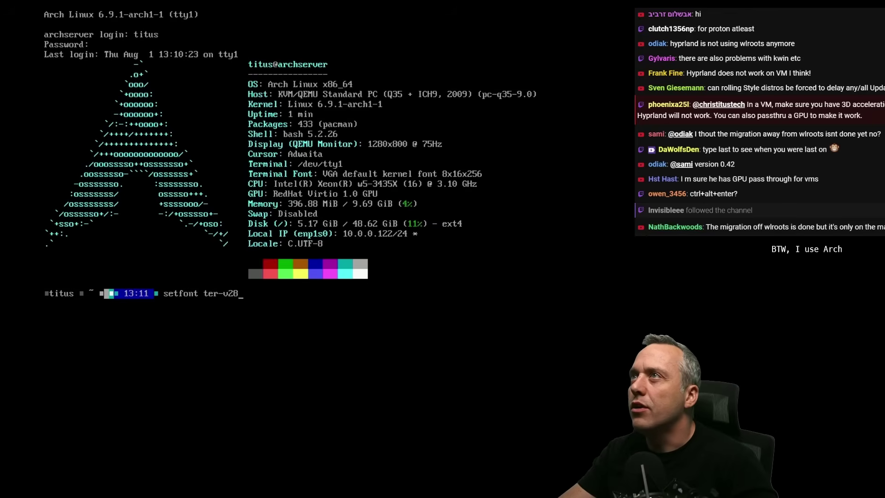
text(b)
key(Return)
text(clear)
key(Return)
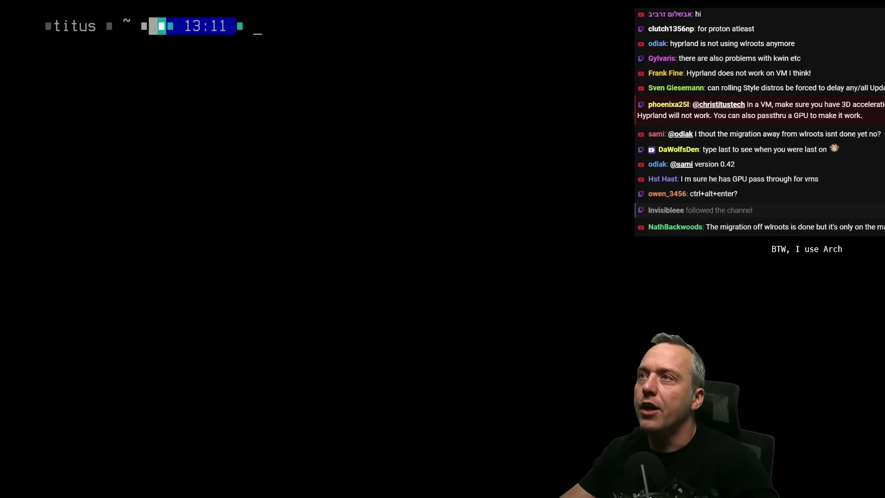
Rerun fastfetch to view the system summary in the larger font.
key(Up)
key(Up)
key(Up)
key(Return)
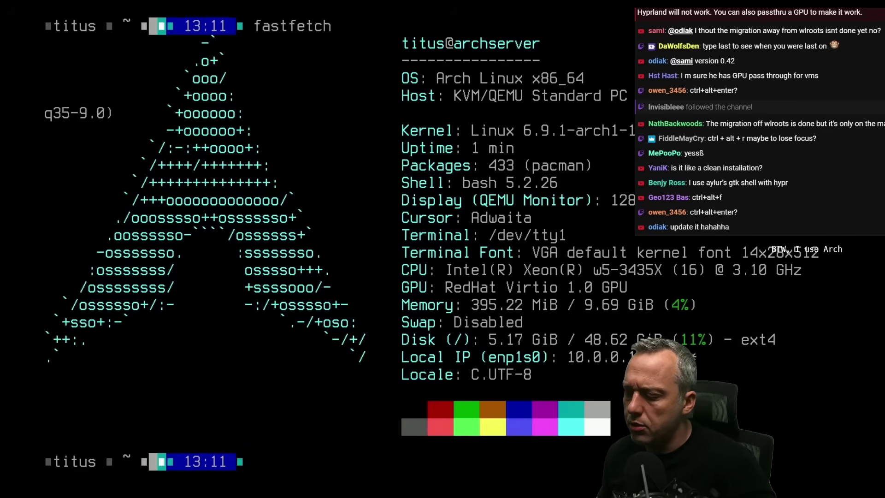
key(Return)
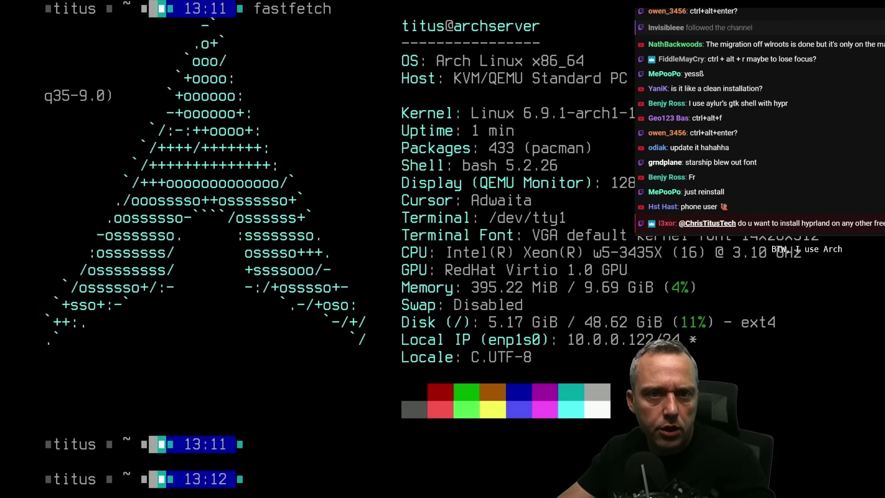
Run lsblk and df -h to show the 50G vda, 20G vdb and 49G root.
text(lsblk)
key(Return)
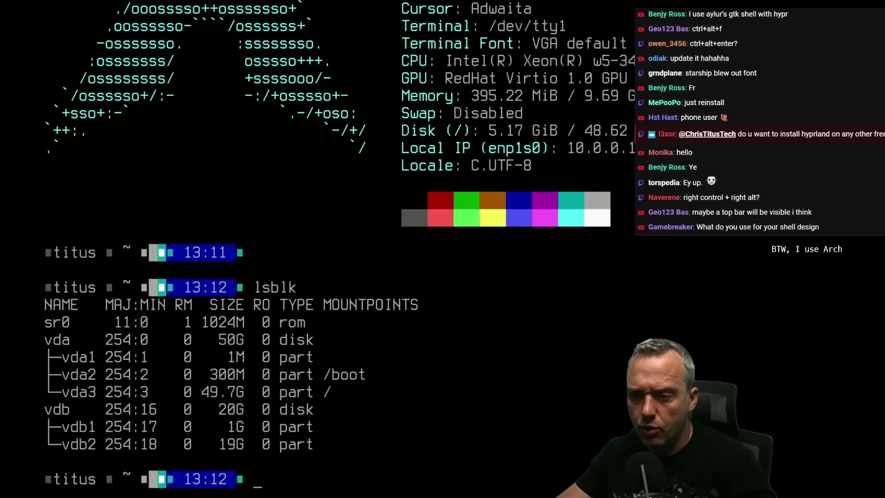
text(df -h)
key(Return)
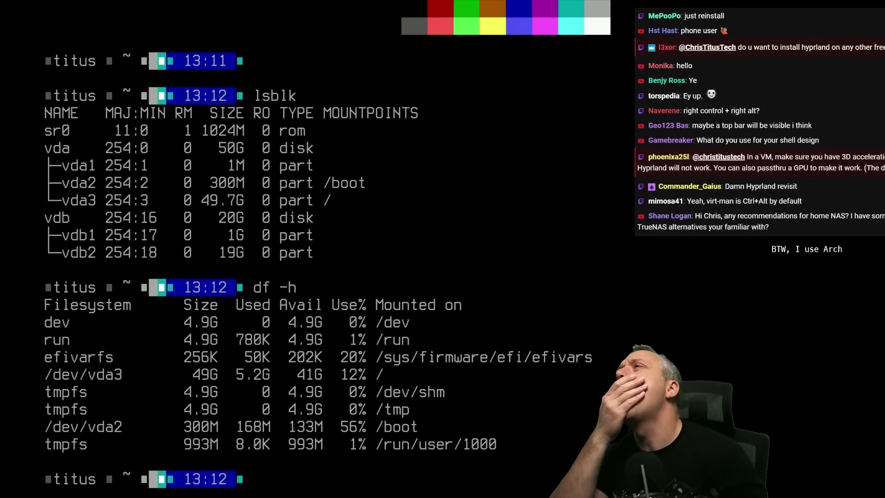
Open /etc/vconsole.conf in vim with sudo.
text(sudo vim /etc/c)
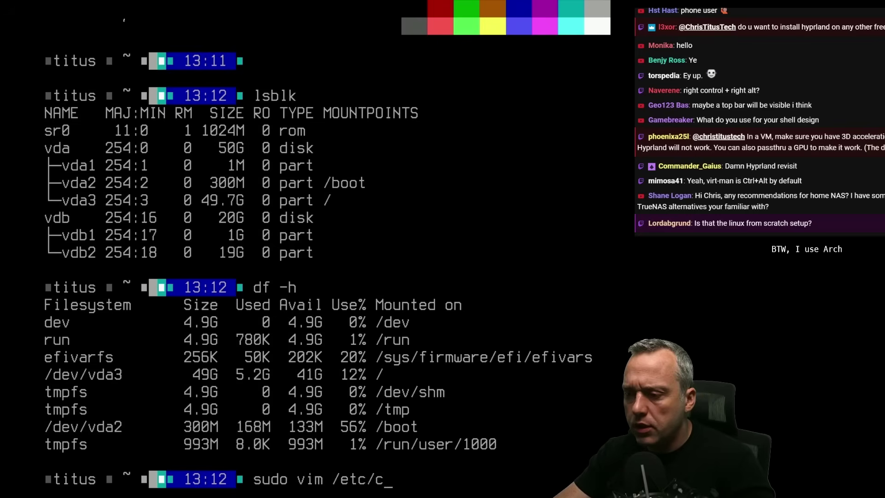
key(Tab)
key(Tab)
key(BackSpace)
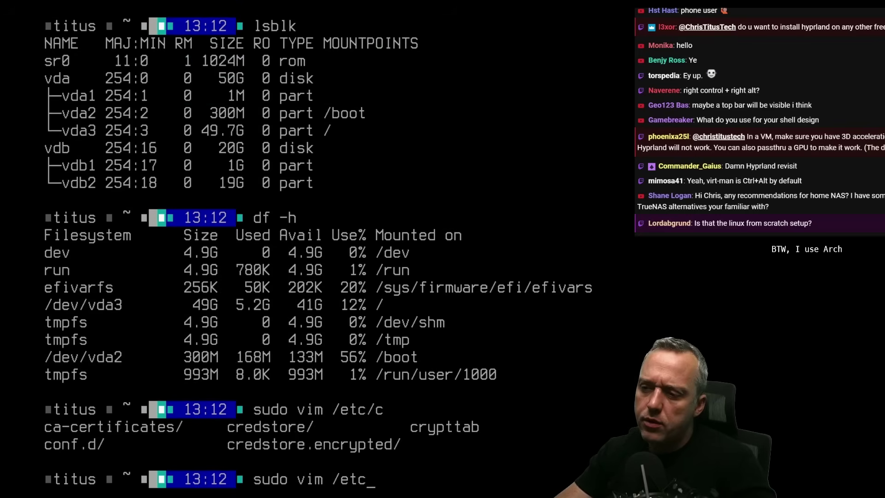
text(vc)
key(Tab)
key(Return)
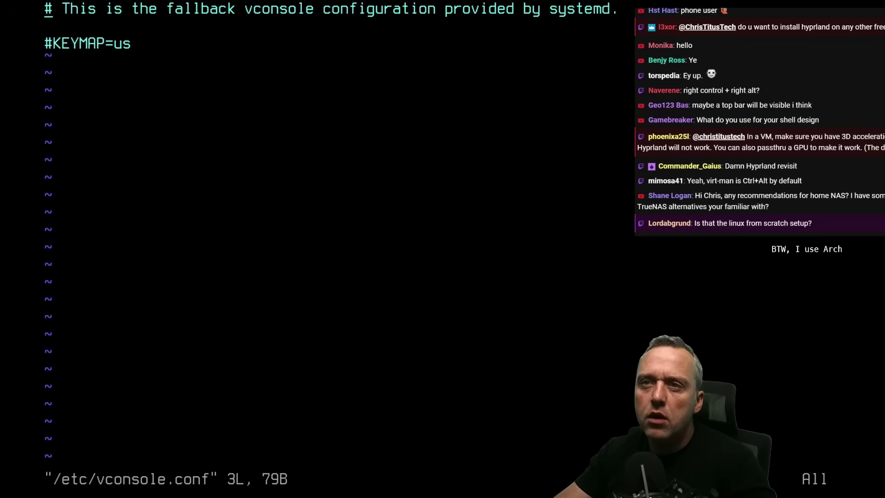
Add the line FONT=ter-v28b to vconsole.conf and save with :wq.
text(o)
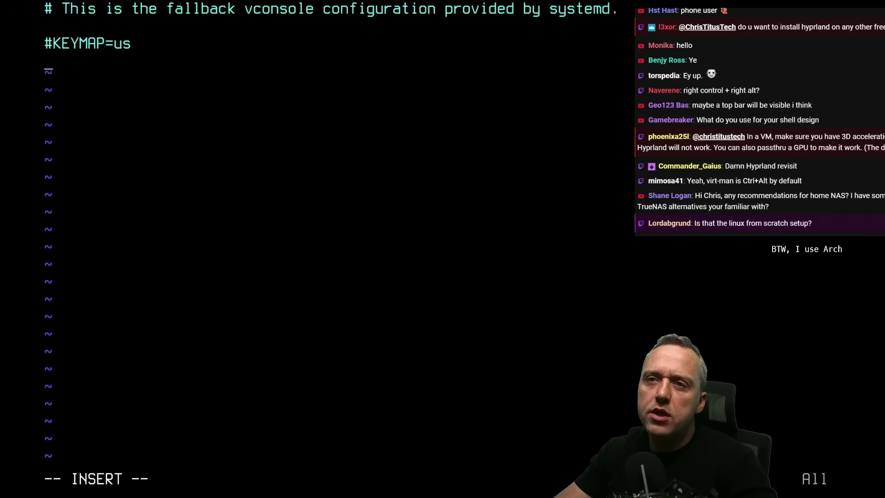
text(FONT=v)
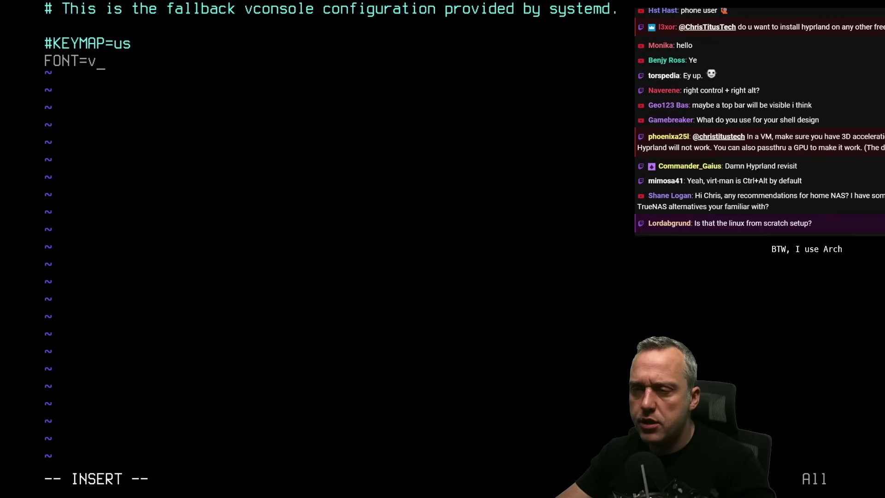
key(BackSpace)
text(t)
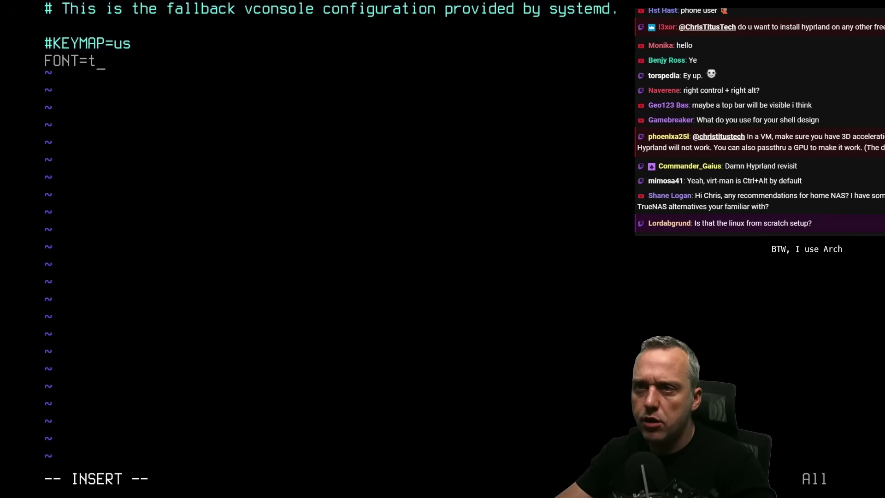
text(er-v28b)
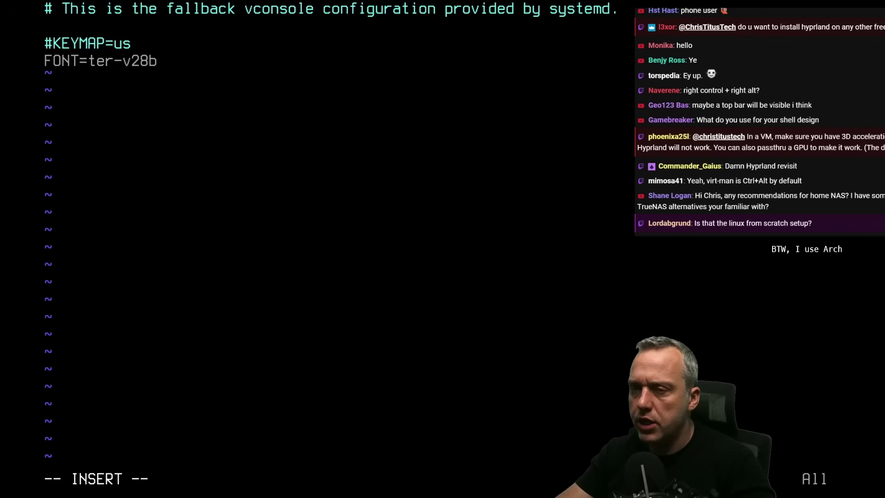
key(Escape)
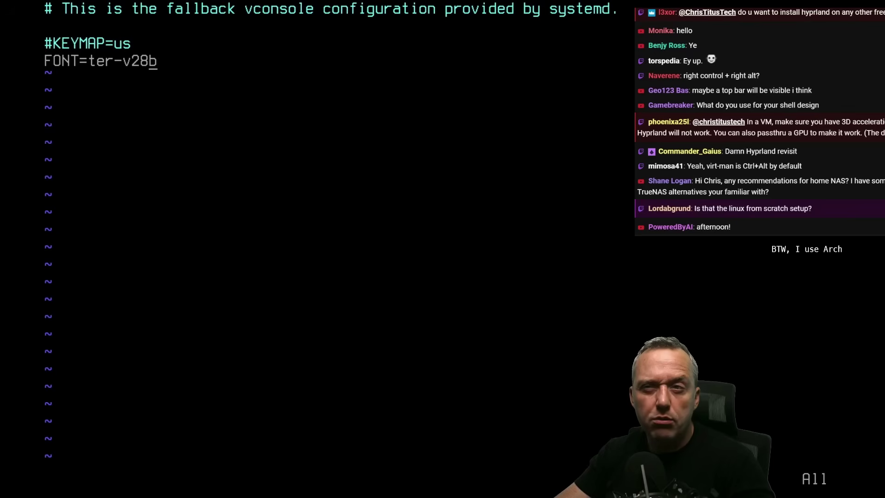
text(:wq)
key(Return)
Reboot the VM and log back in as the user.
text(reboot)
key(Return)
text(titys)
key(Return)
key(Return)
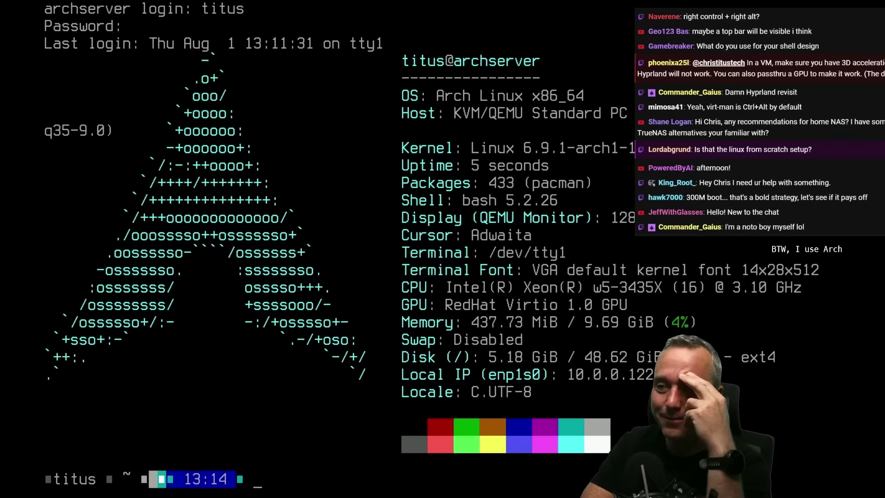
Run a full sudo pacman -Syu upgrade, entering the password and confirming.
text(pacman -Syu)
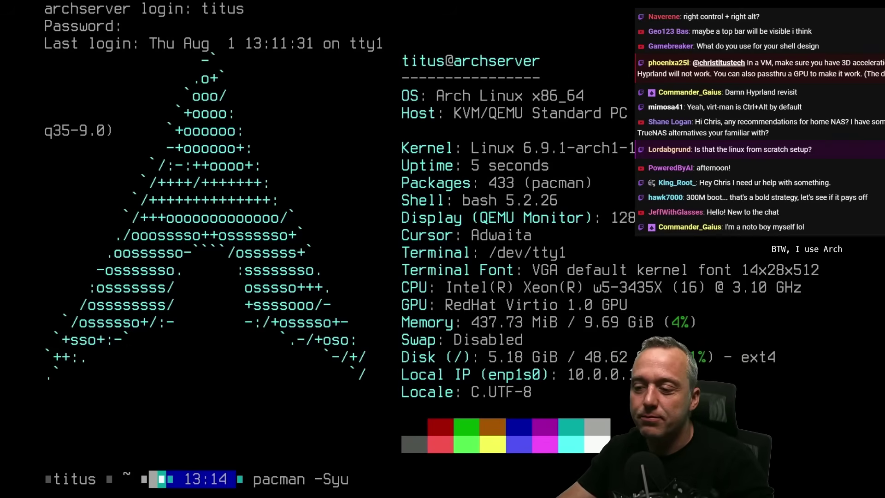
key(Return)
text(sudo !1)
key(Return)
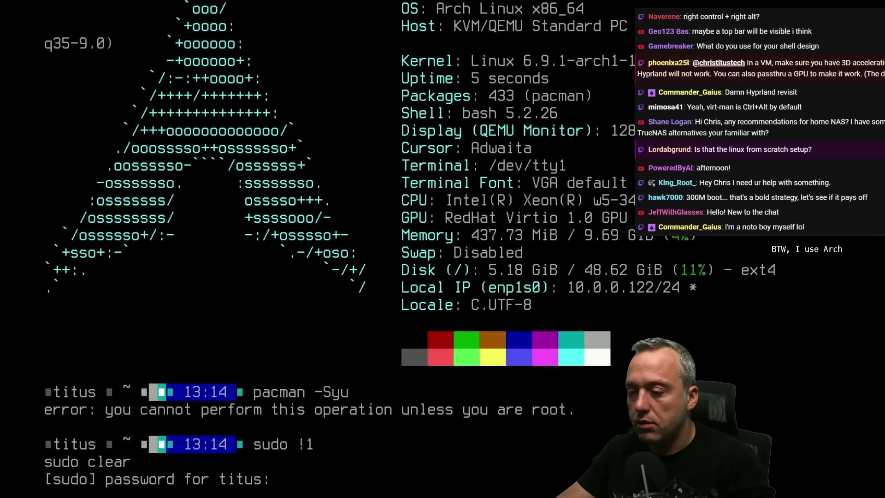
key(Return)
key(ctrl+c)
key(ctrl+c)
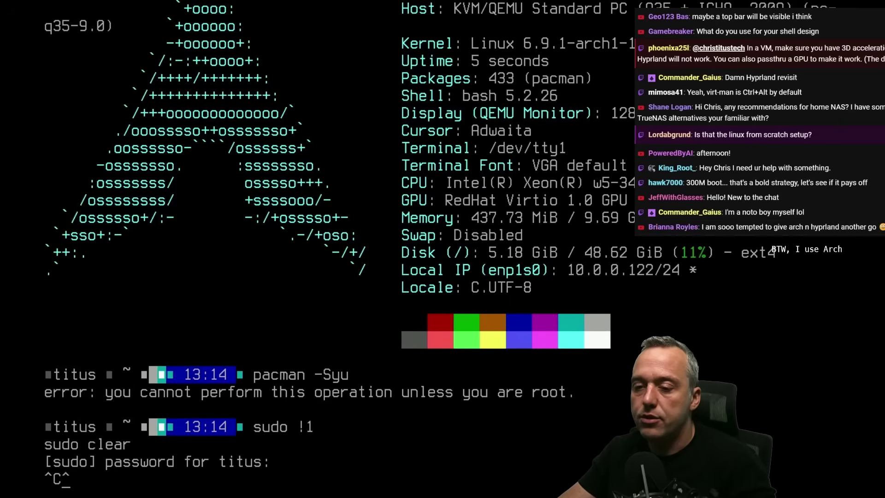
key(ctrl+c)
key(ctrl+c)
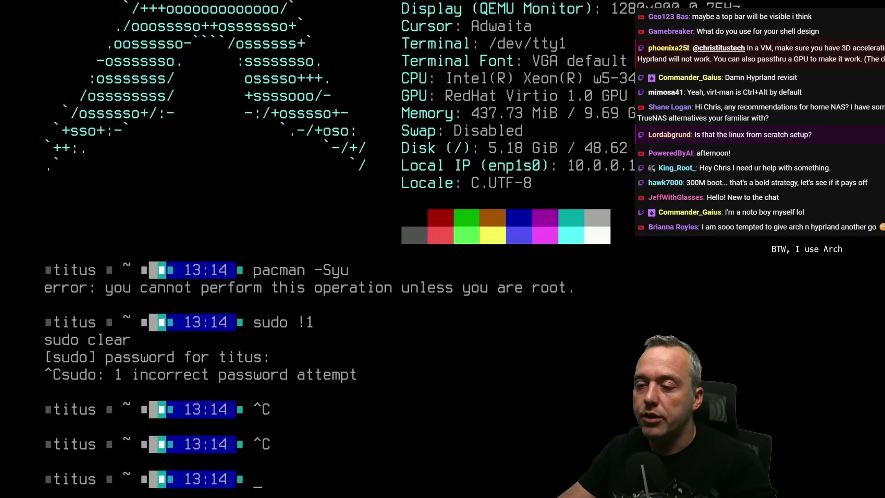
text(sudo pacman -Syu)
key(Return)
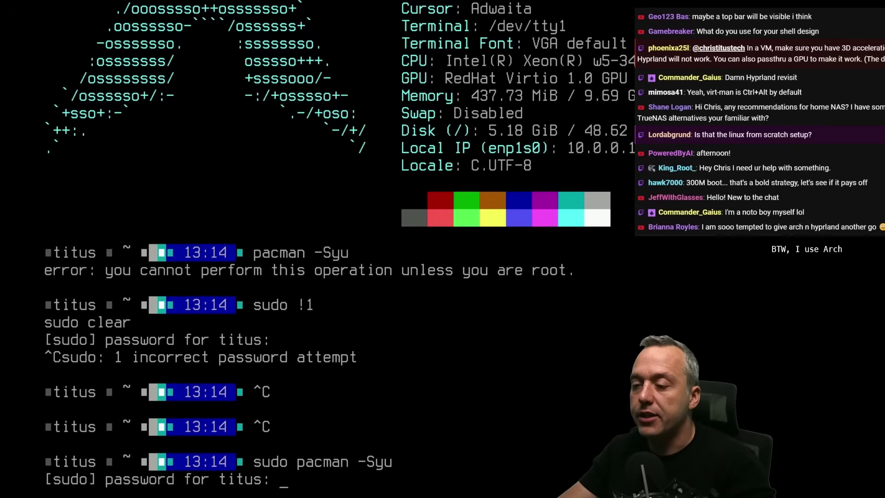
key(Return)
key(Return)
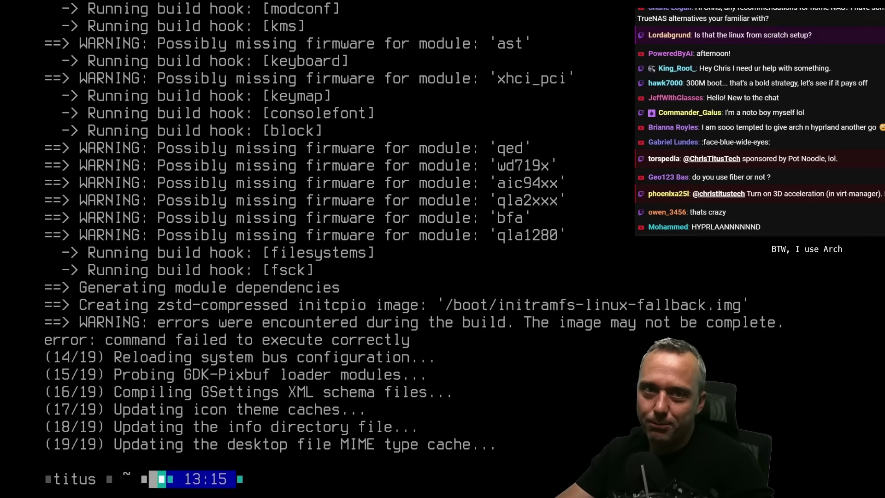
Reboot the VM and log back in on the 6.9.7 kernel.
text(eboot)
key(Return)
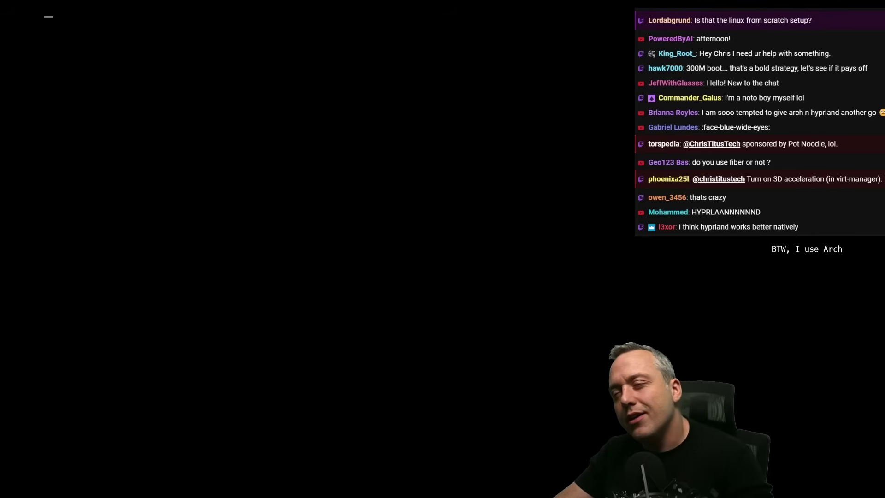
text(titus)
key(Return)
key(Return)
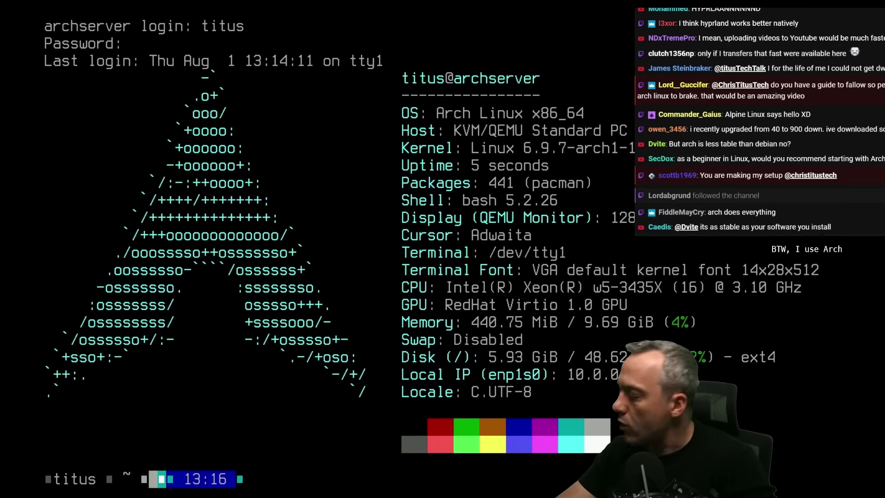
List the home directory with ll, start dwm via startx, and open a kitty terminal.
text(ll)
key(Return)
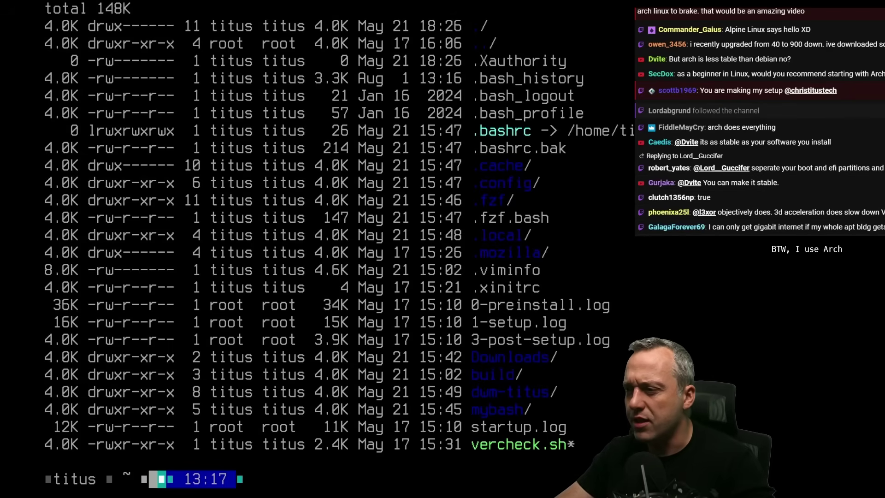
text(startx)
key(Return)
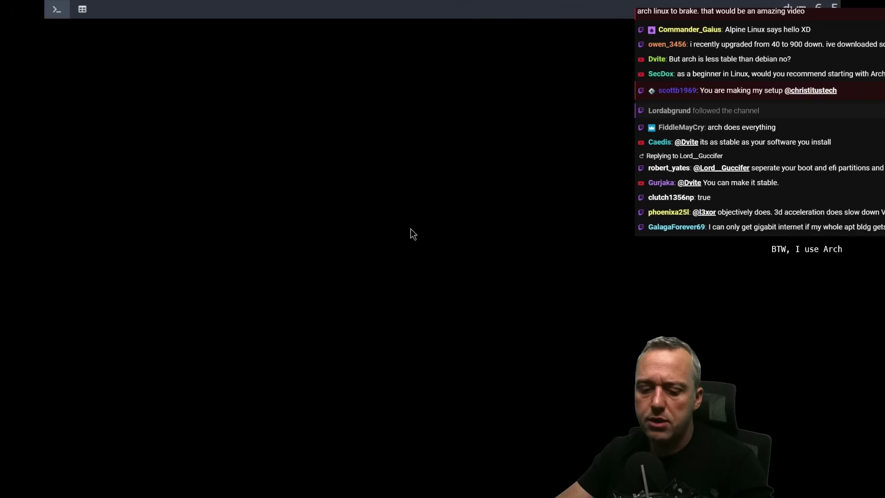
key(super+Return)
Exit the kitty terminal and quit dwm back to the tty1 console.
text(exit)
key(Return)
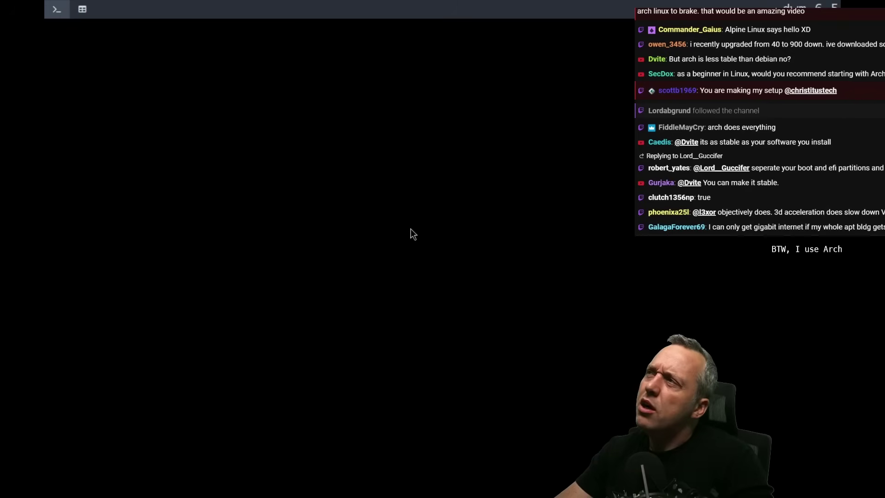
key(super+shift+q)
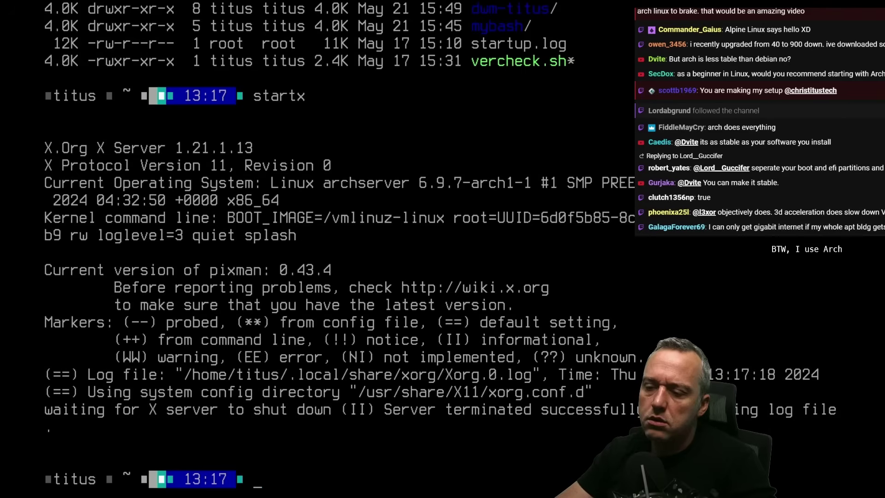
Try hostname, then run fastfetch showing 441 packages and 417.93 MiB used.
text(hostname)
key(Return)
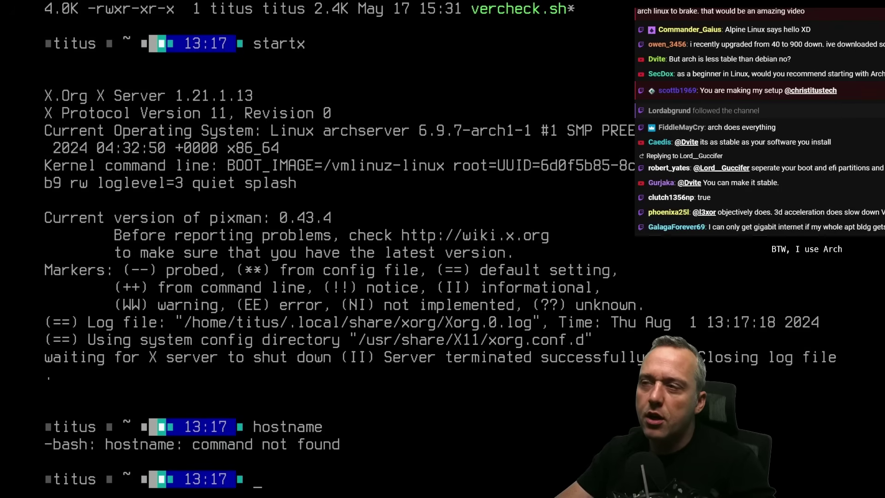
text(fastfetch)
key(Return)
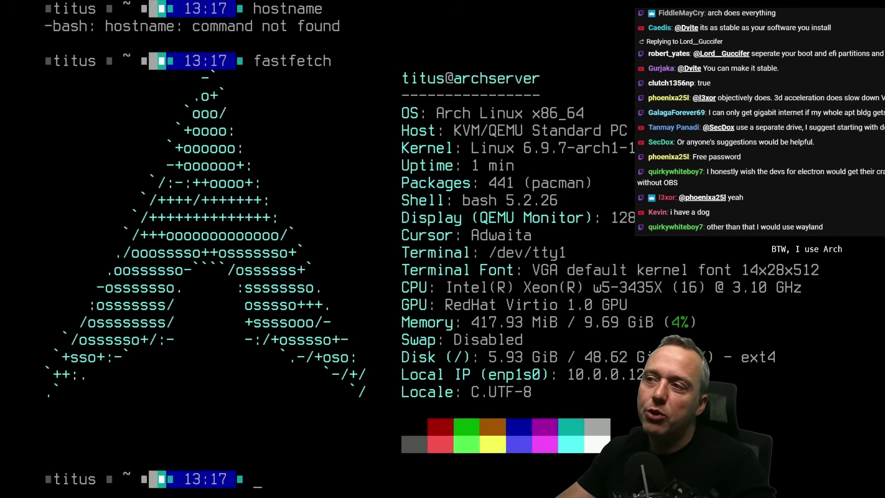
Clone the christitustech hyprland-titus repository and enter its folder.
text(git clone)
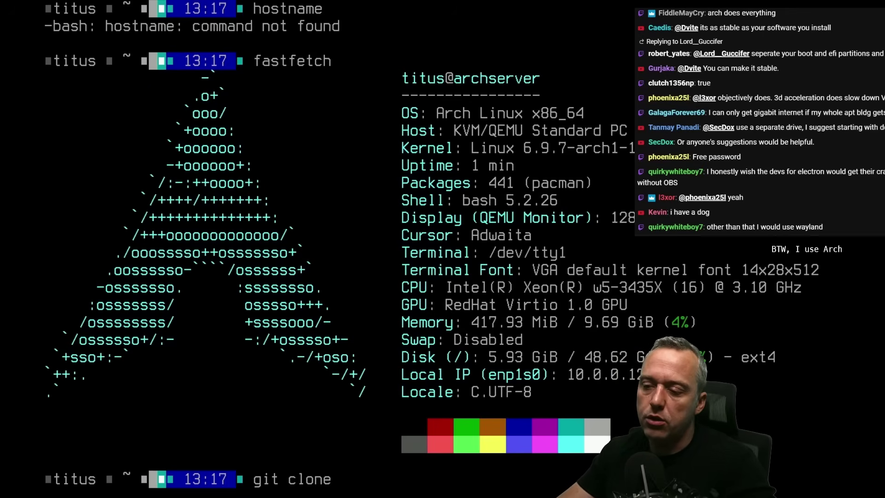
text( https://)
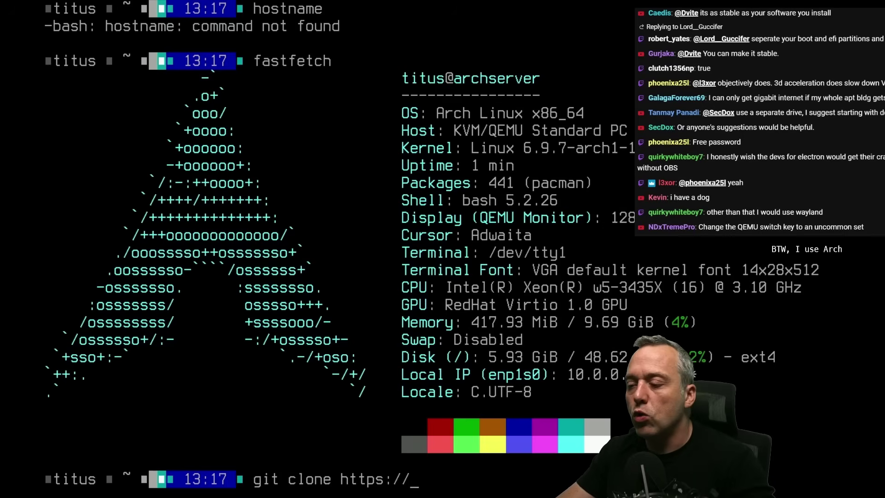
text(github.com/christitu)
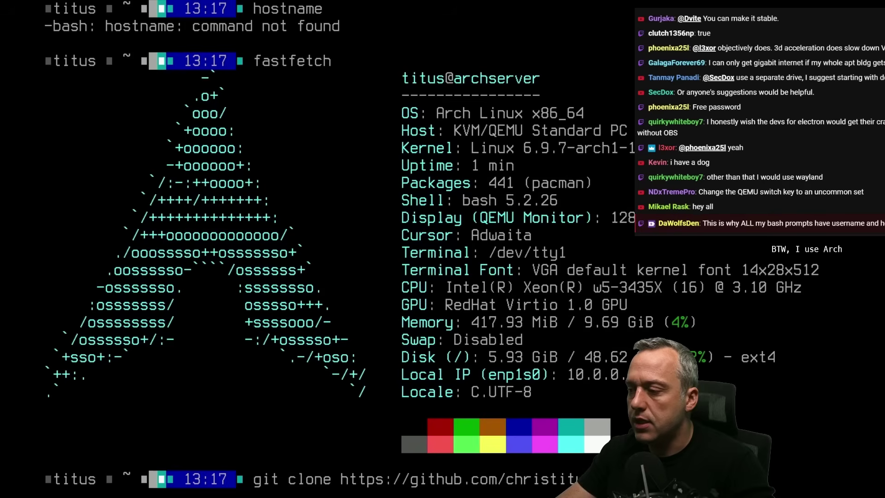
key(Return)
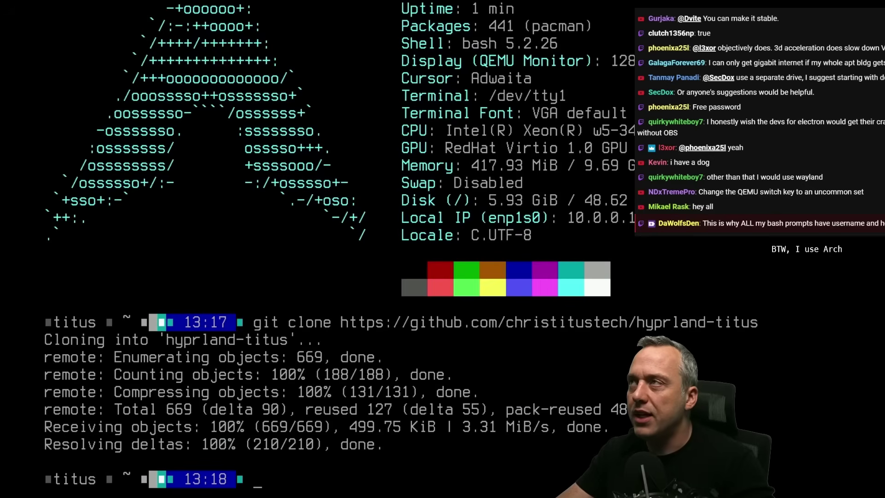
text(cd hyprland-titus/)
key(Return)
List the folder's files in detail and print the set-hypr.sh script with cat.
text(ll)
key(Return)
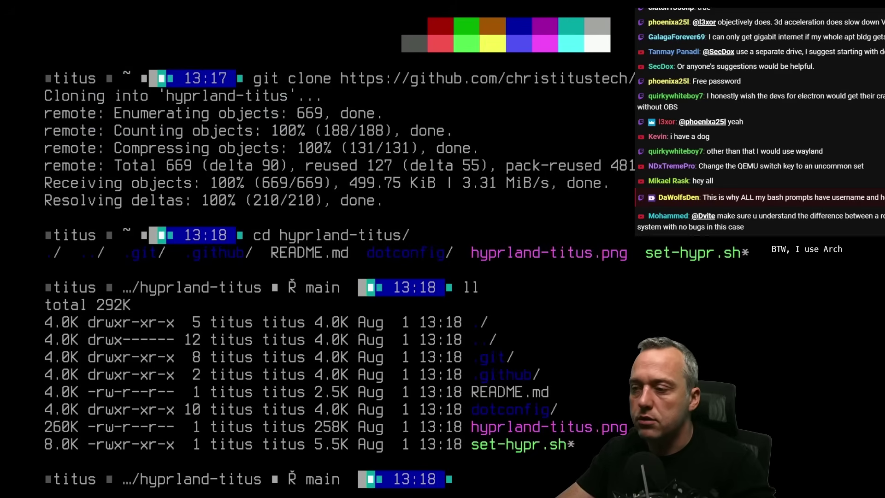
text(cat set)
key(Tab)
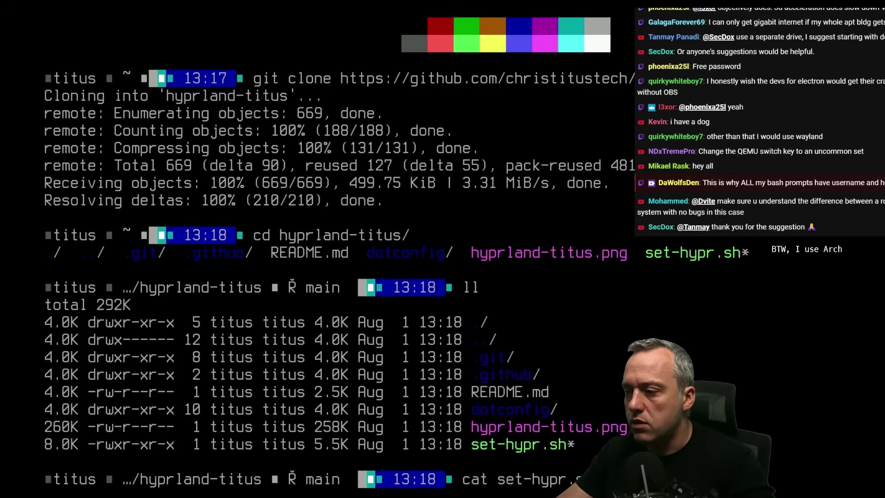
key(Return)
key(Up)
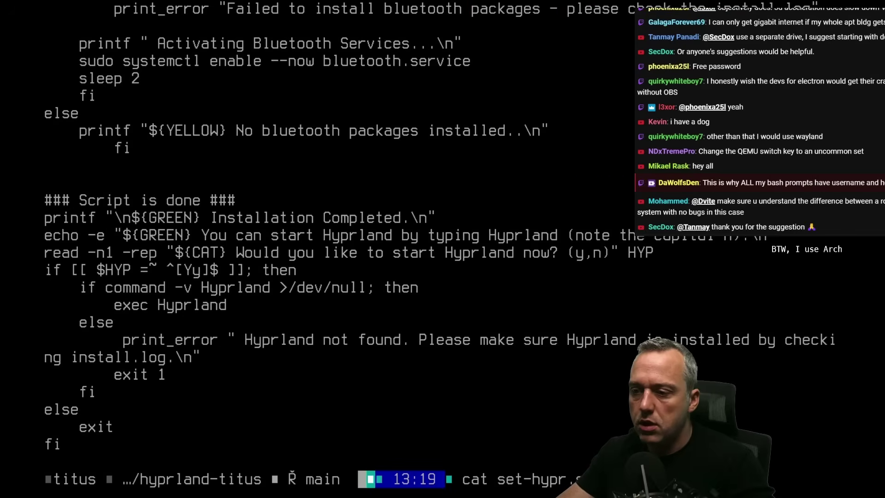
Page through set-hypr.sh piped into more, since less is unavailable.
text(less)
key(Return)
text(| less)
key(Return)
key(Up)
key(BackSpace)
key(BackSpace)
key(BackSpace)
key(BackSpace)
text(more)
key(Return)
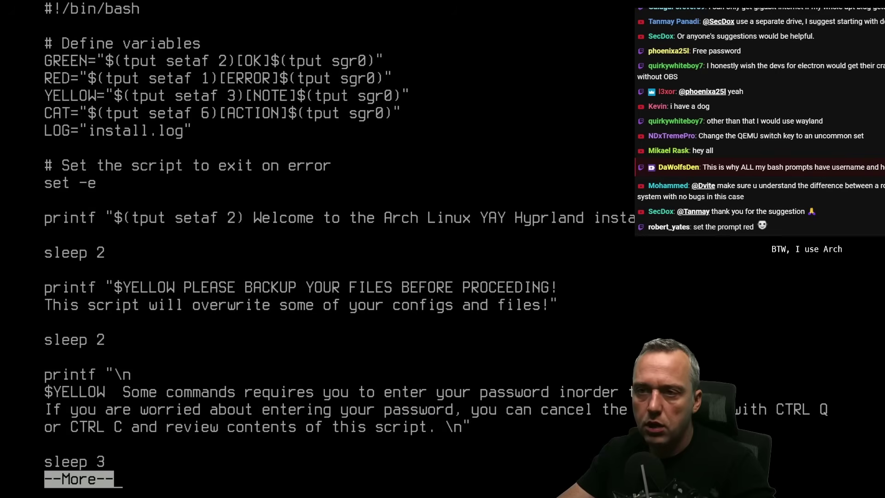
key(space)
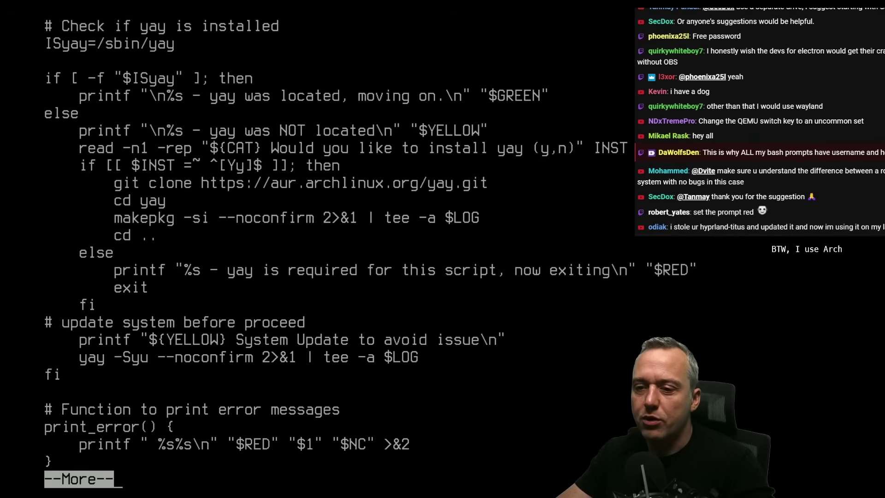
key(space)
key(space)
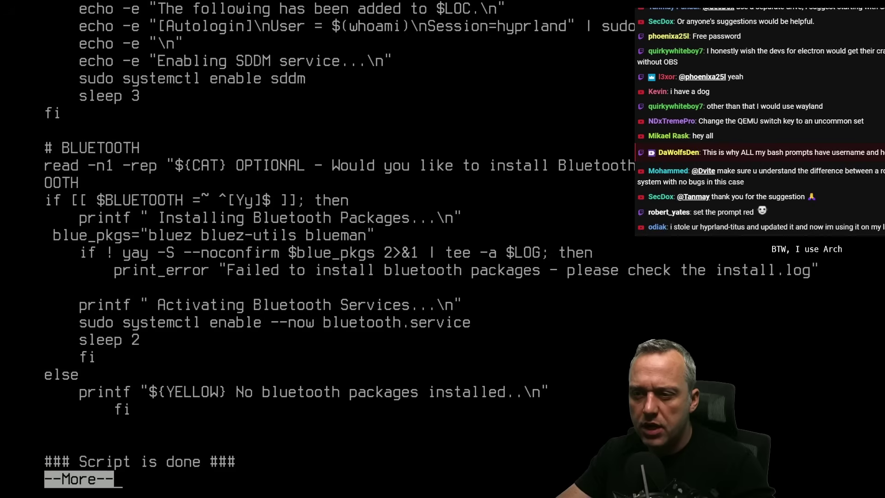
key(space)
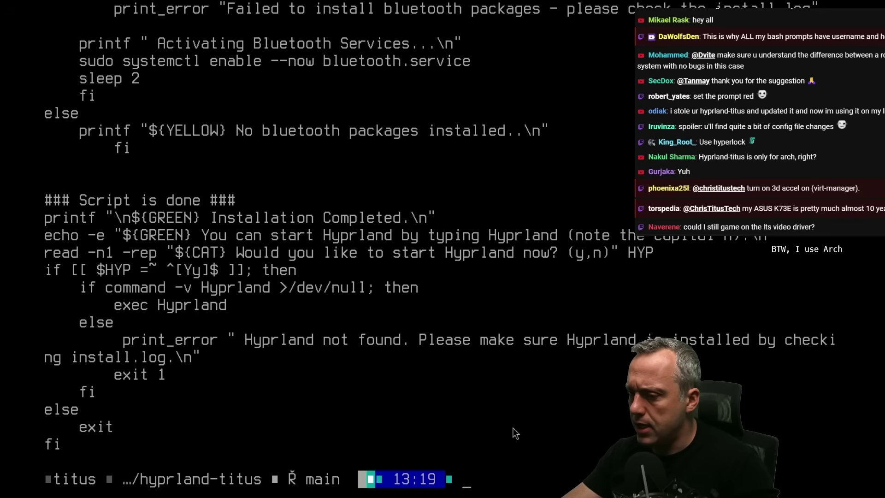
List the hyprland-titus folder and complete ./set-hypr.sh at the prompt.
text(ll)
key(Return)
text(./se)
key(Tab)
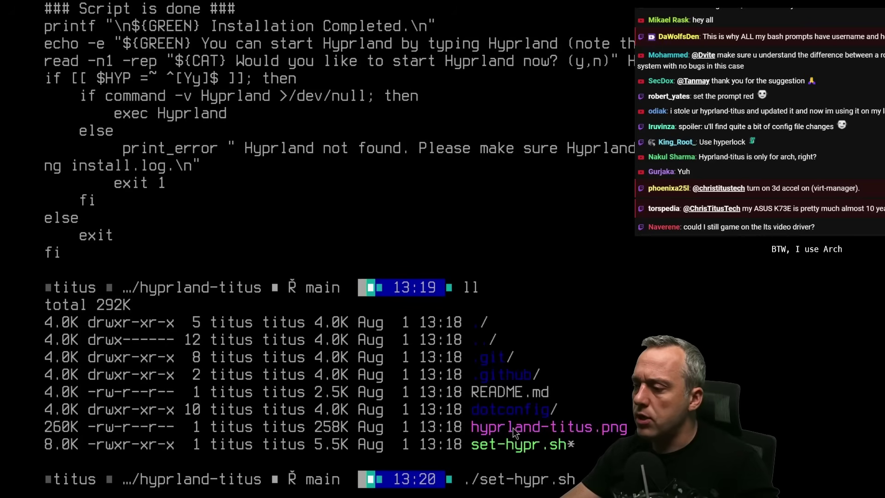
Run ./set-hypr.sh, answer y to the package install, and enter the sudo password.
key(Return)
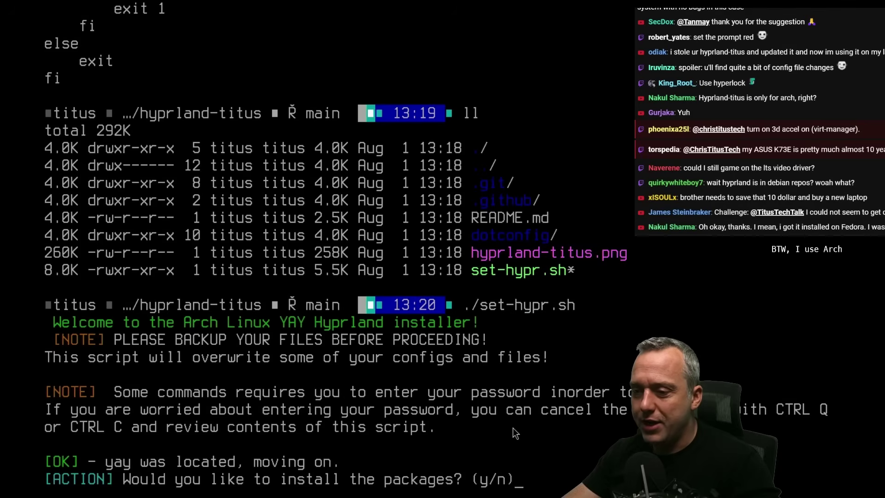
text(y)
key(Return)
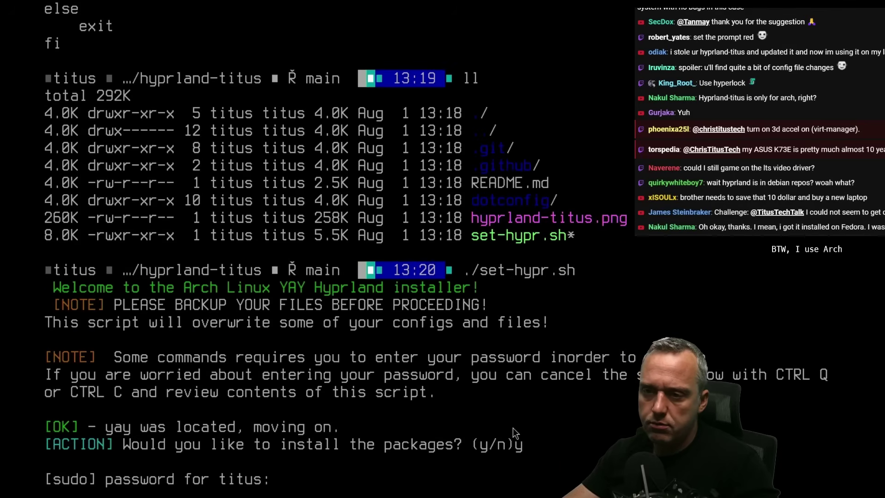
key(Return)
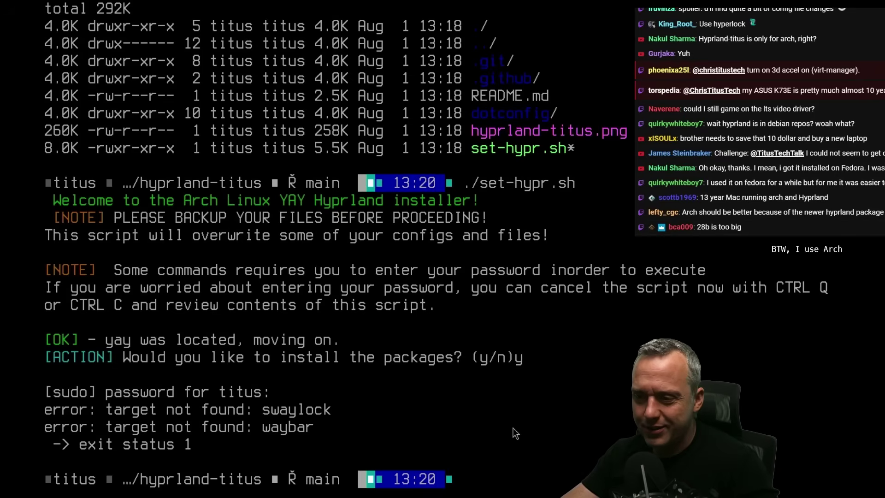
text(par)
key(BackSpace)
key(BackSpace)
key(BackSpace)
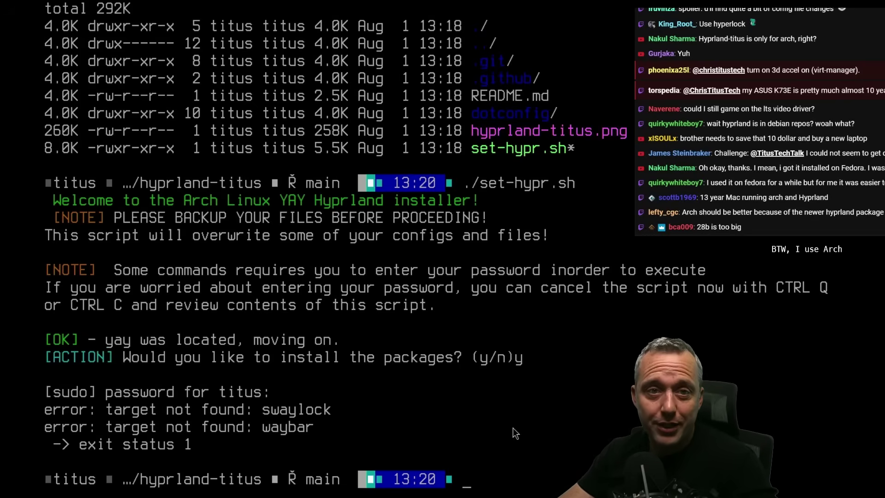
Open set-hypr.sh in vim, search for sway, and quit with :q.
text(vim se)
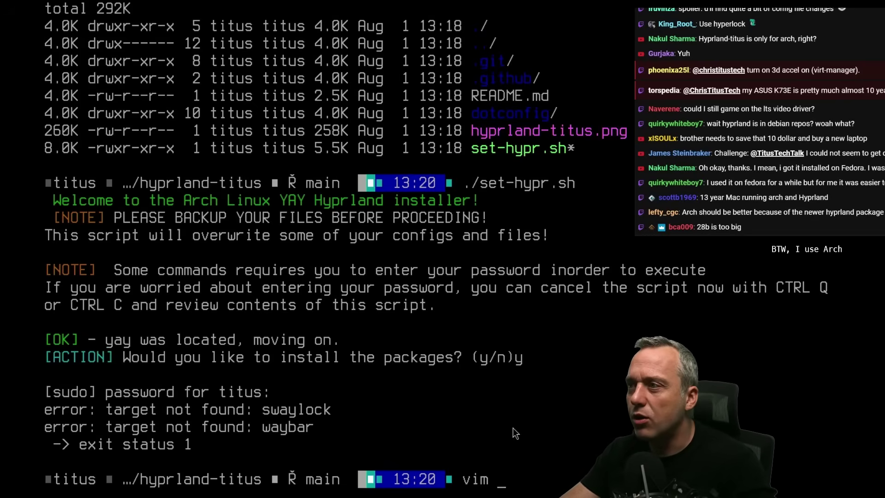
key(Tab)
key(Return)
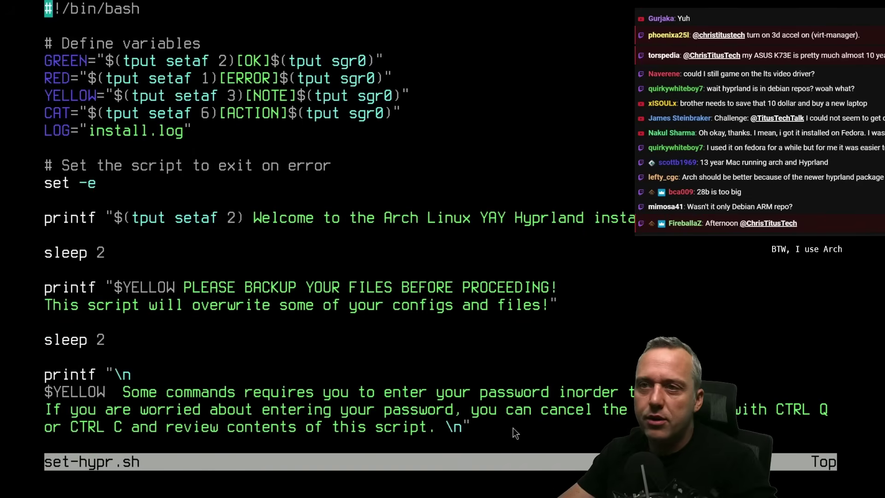
text(/sway)
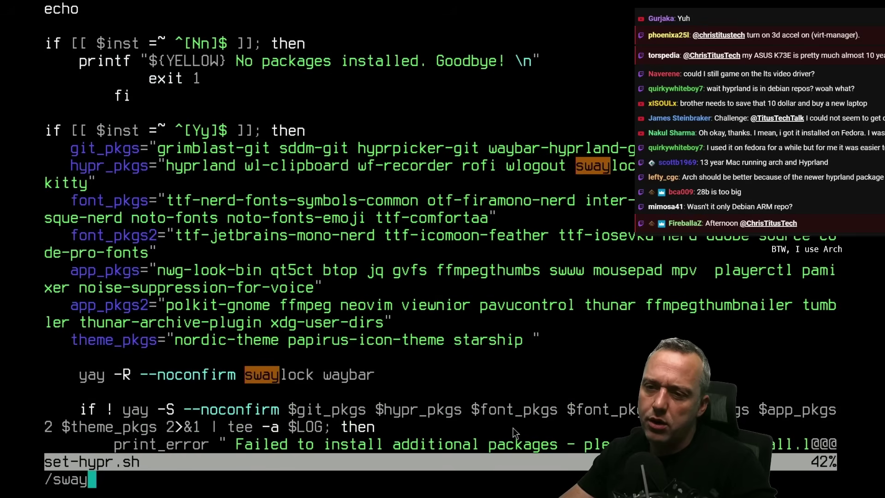
key(Escape)
text(:q)
key(Return)
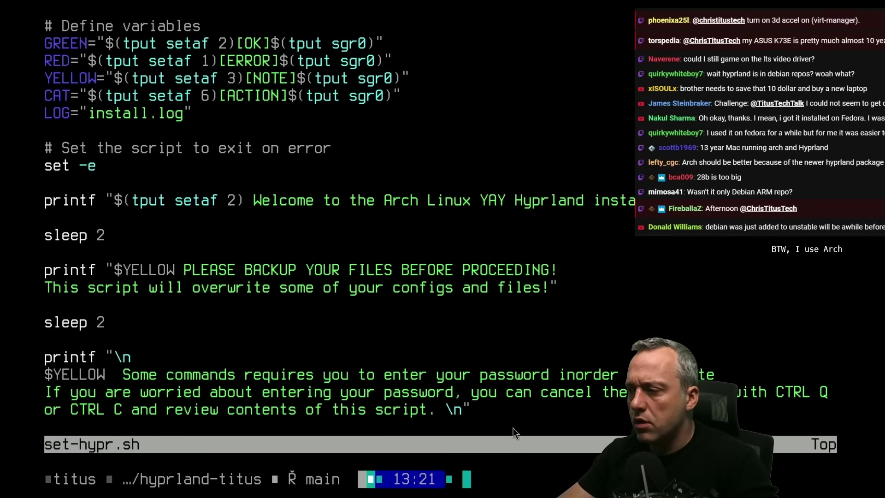
Search for waybar packages with paru -Ss, then with yay -Ss.
text(paru)
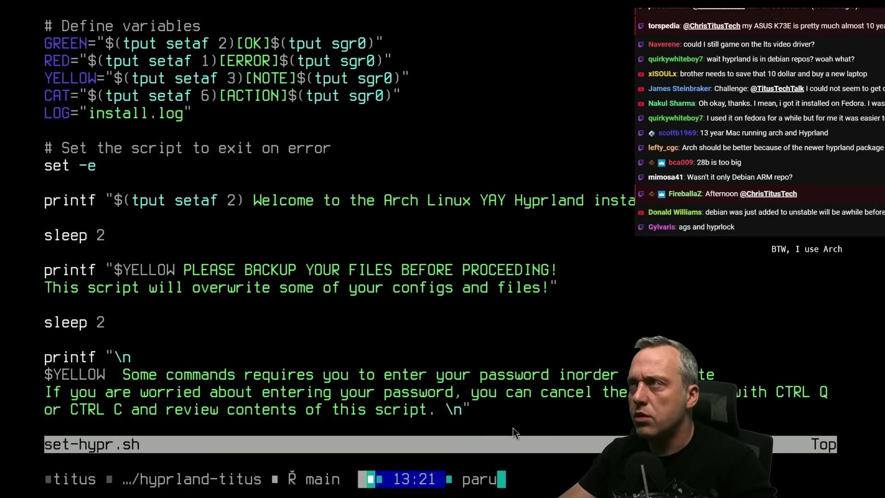
text( -Ss way)
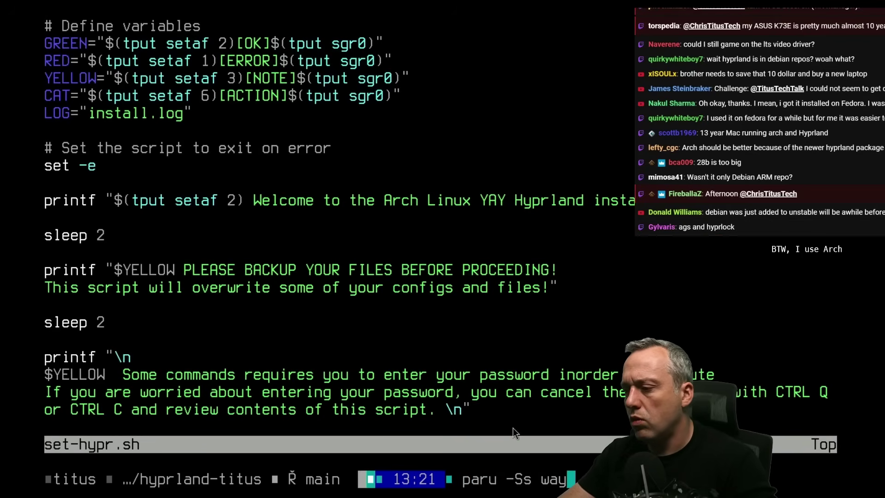
text(bar)
key(Return)
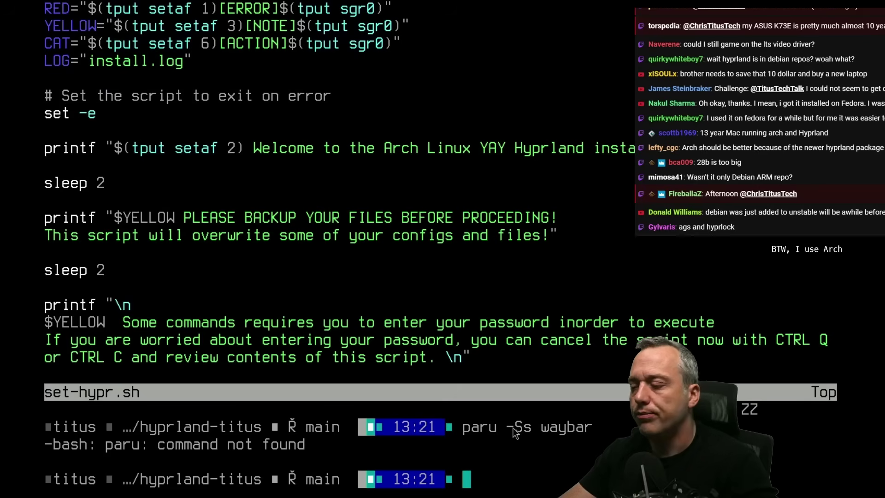
text(yay -Ss waybar)
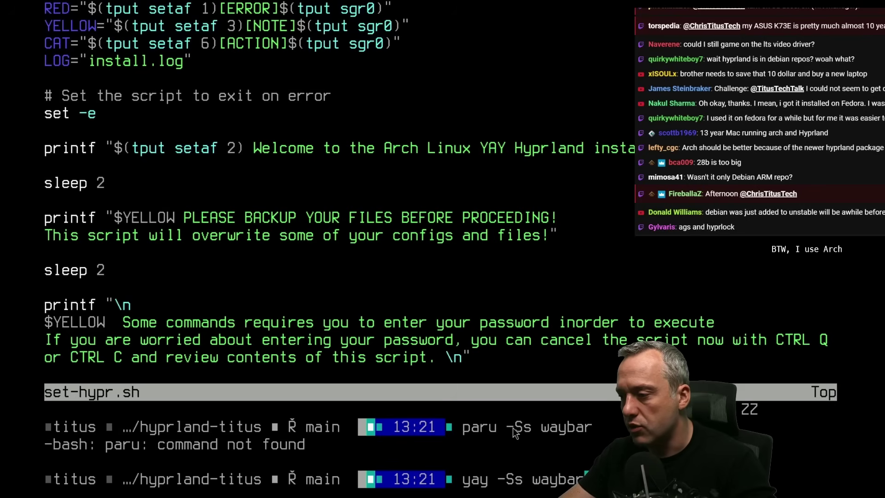
key(Return)
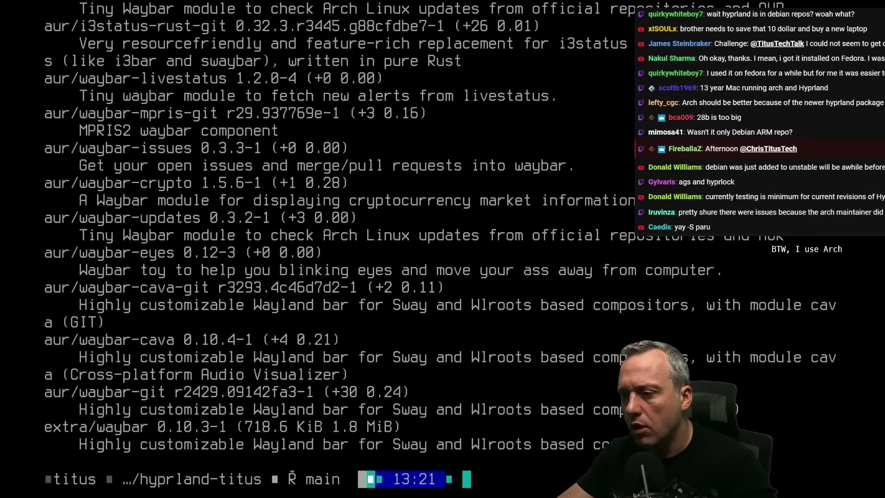
Start the dwm X session with startx, open kitty, and try running xrandr.
text(dwm)
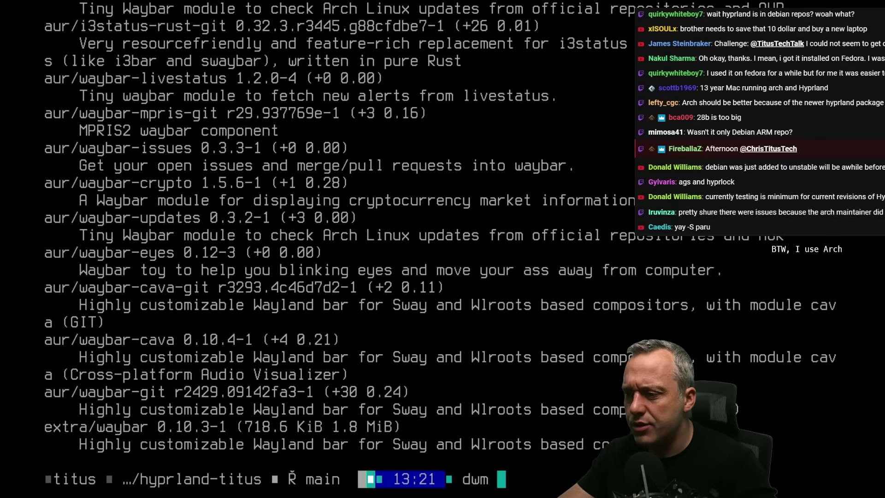
key(BackSpace)
key(BackSpace)
key(BackSpace)
key(BackSpace)
text(startsx)
key(BackSpace)
key(BackSpace)
text(x)
key(Return)
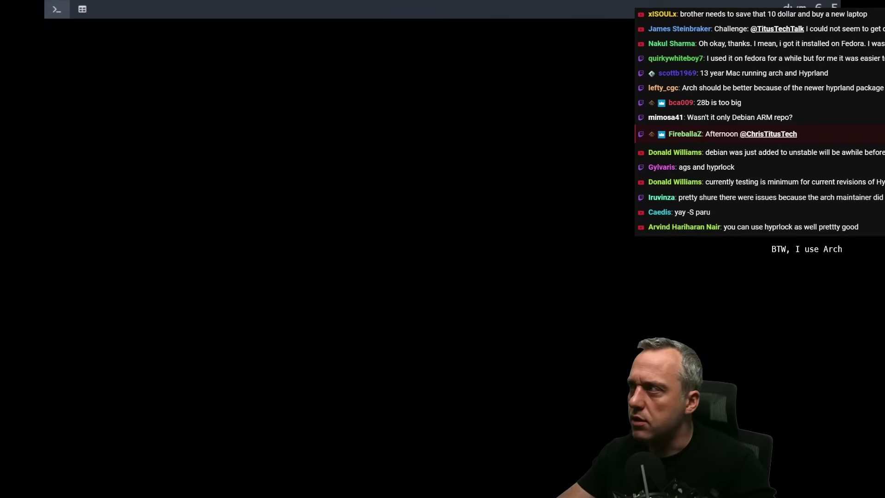
key(super+Return)
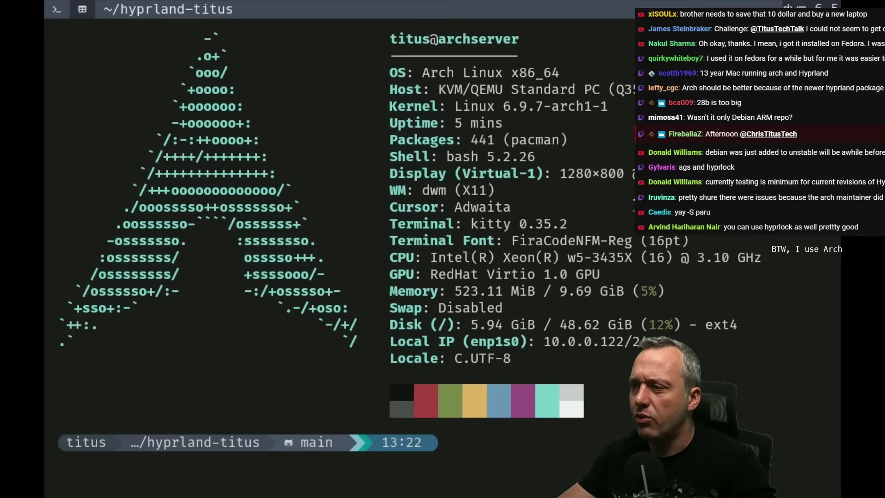
text(xrandr)
key(Return)
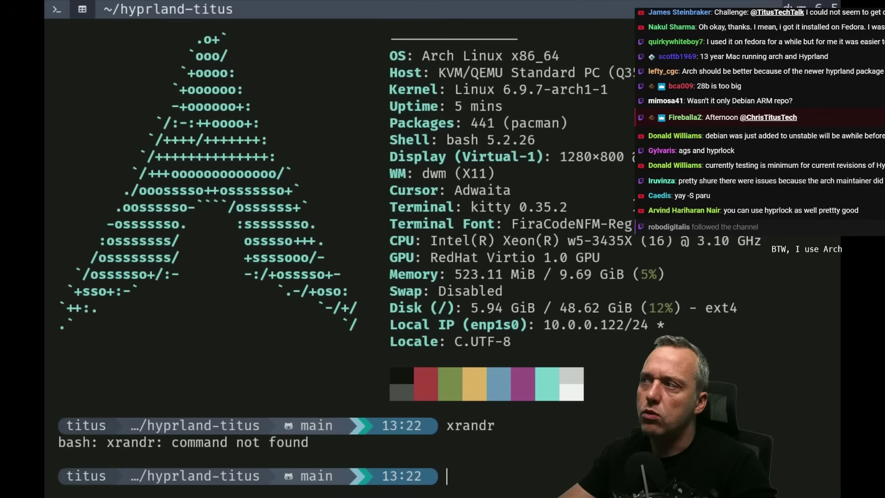
Install xorg-xrandr with yay and run xrandr, showing the 1280x800 mode.
text(yay -S xrand)
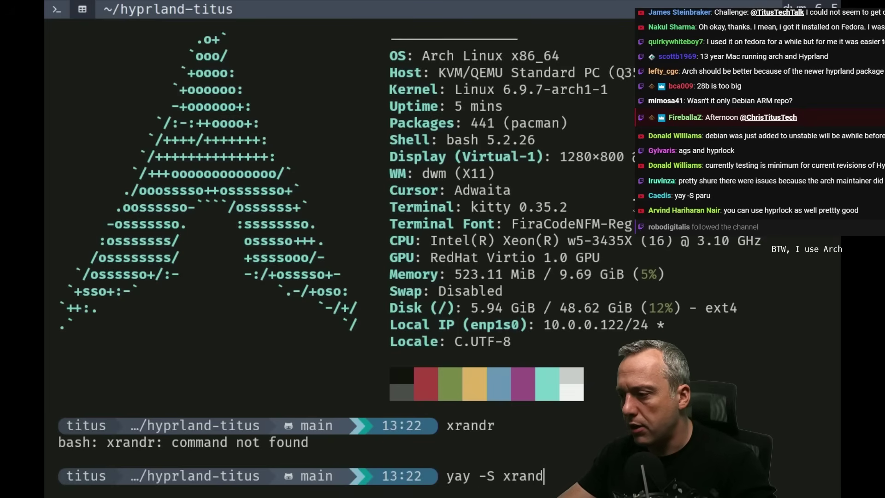
text(r)
key(Return)
text(yay -S xorg-xrandr)
key(Return)
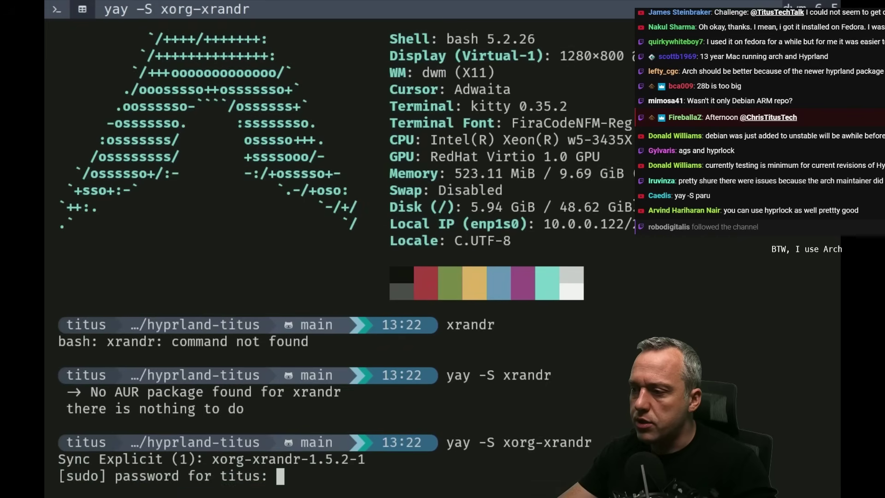
key(Return)
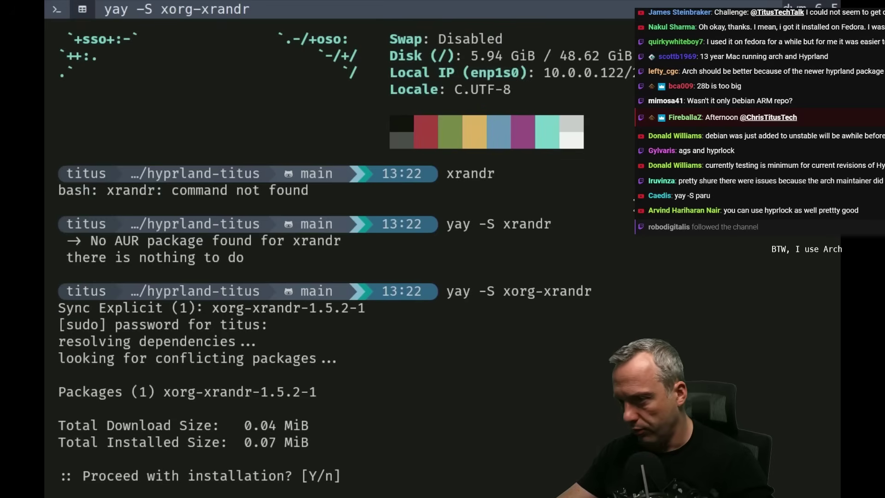
key(Return)
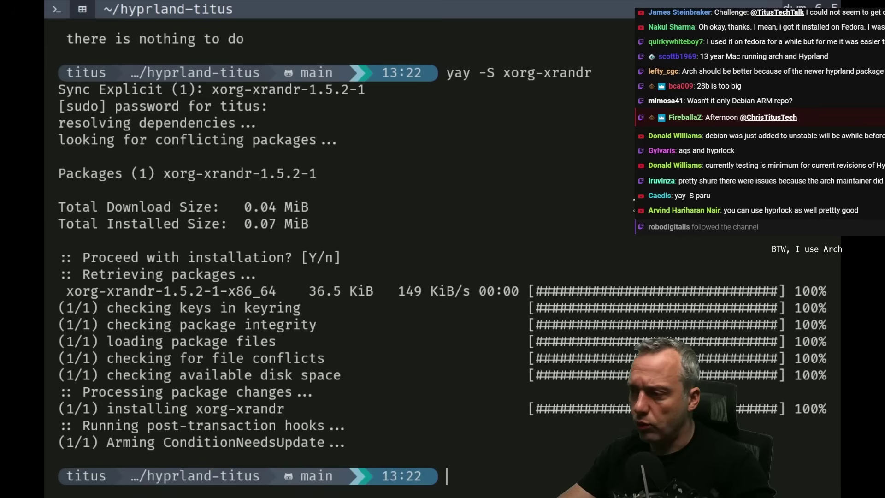
text(xrandr)
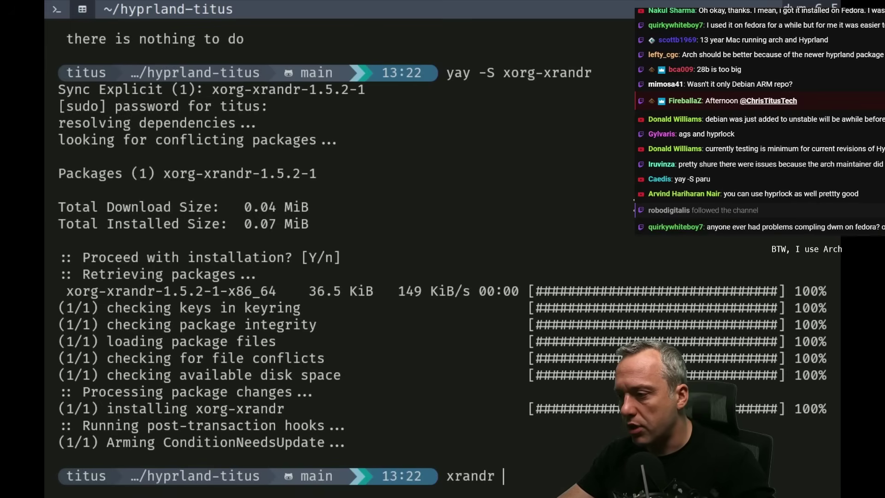
key(Return)
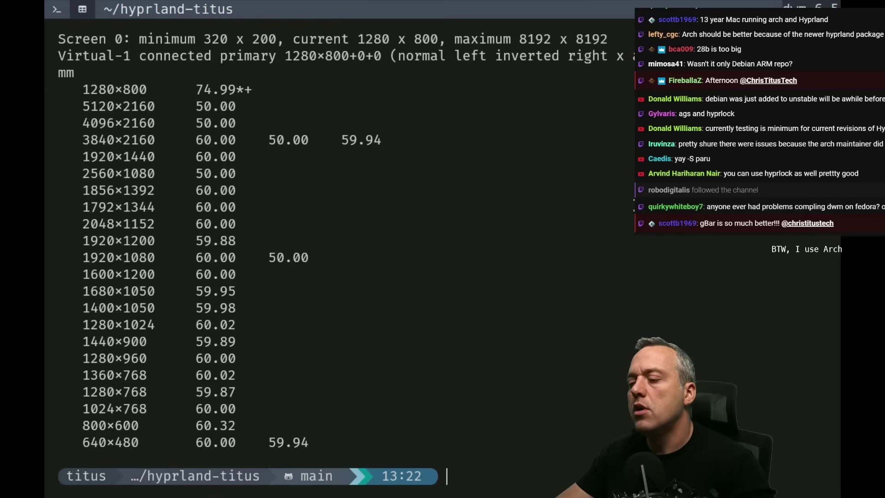
Install the arandr package with yay.
text(ay -S arandr)
key(Return)
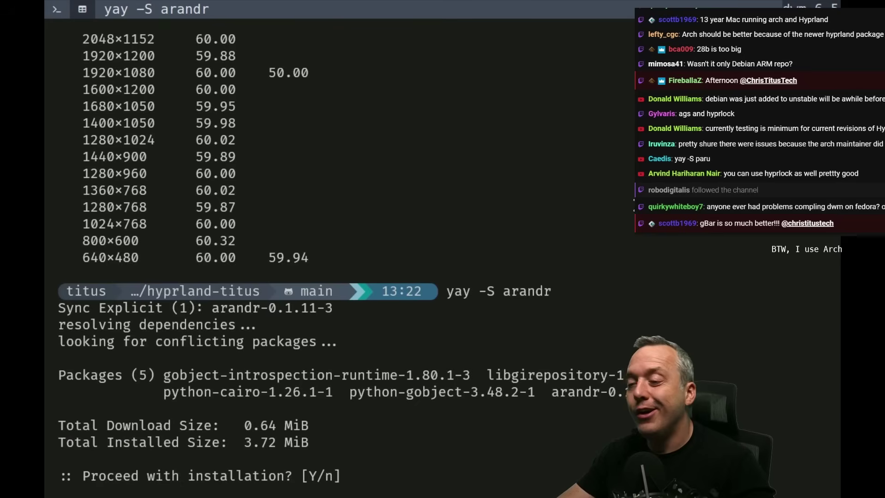
key(Return)
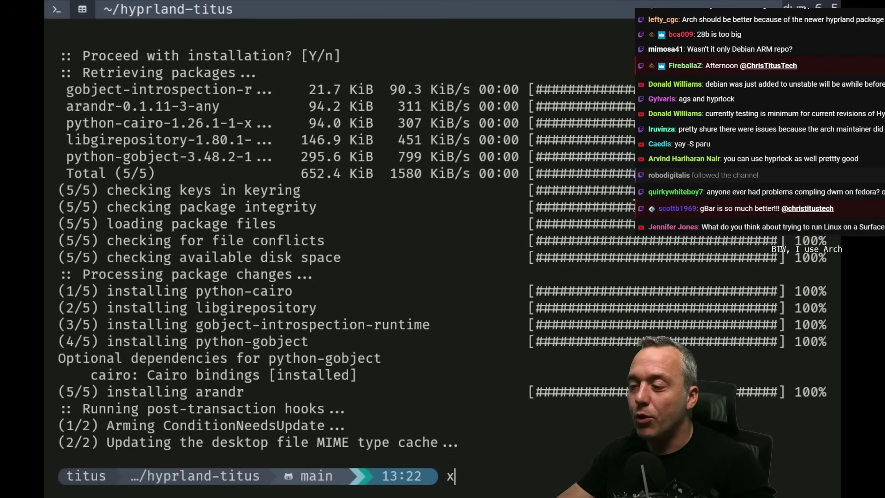
Launch ARandR from rofi and set the display resolution to 1920x1080.
key(super+r)
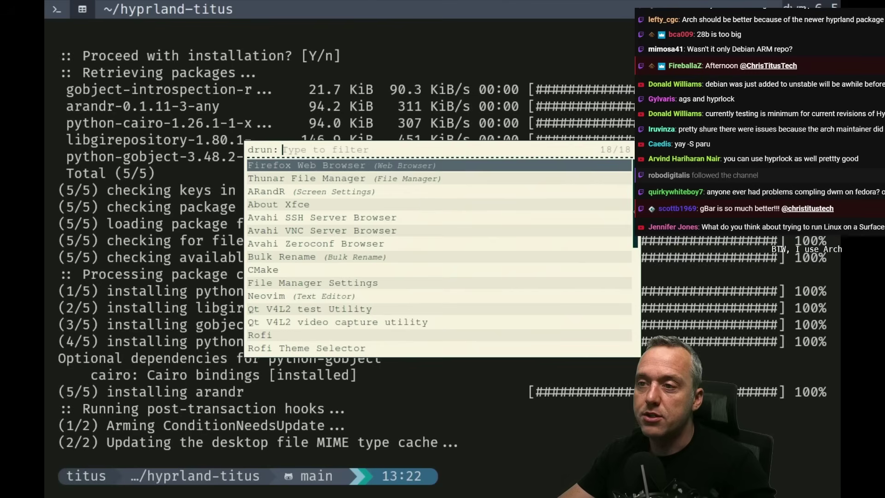
key(Down)
key(Down)
key(Return)
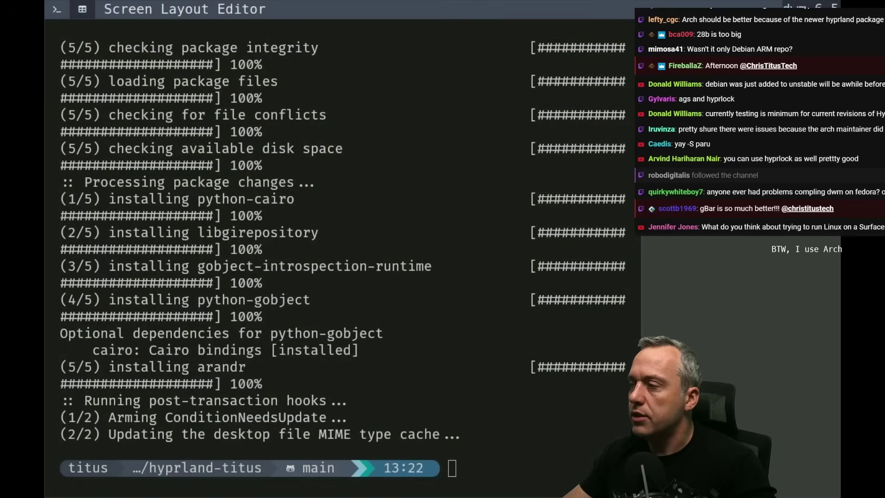
right_click(770, 344)
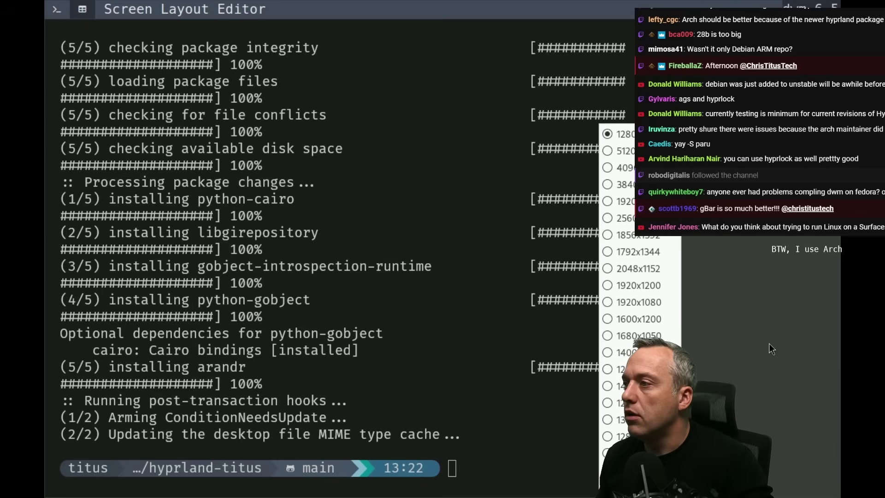
click(774, 282)
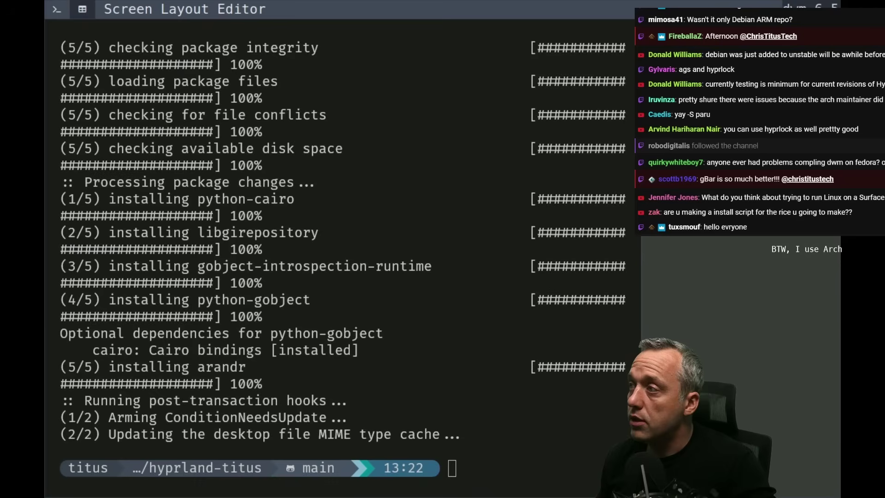
right_click(718, 129)
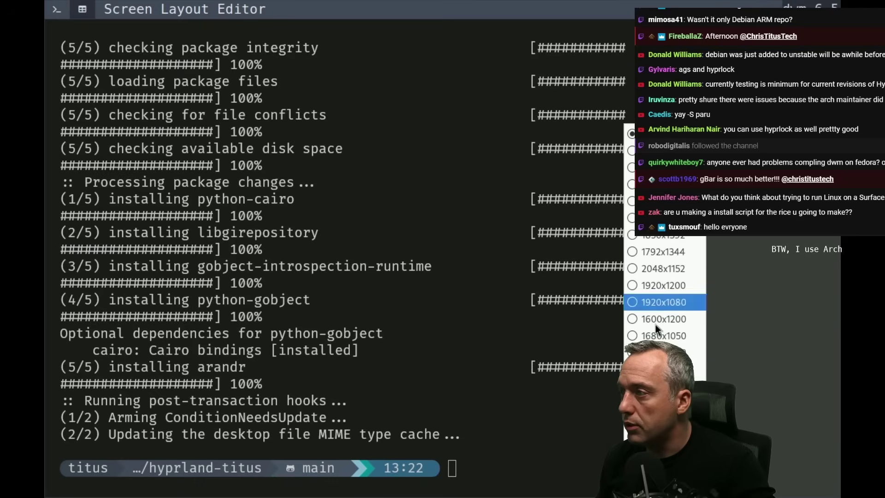
click(673, 302)
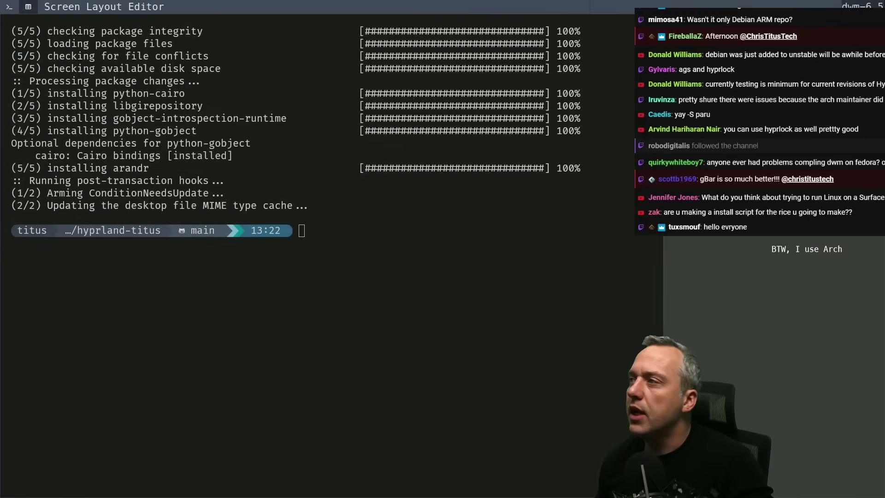
key(super+q)
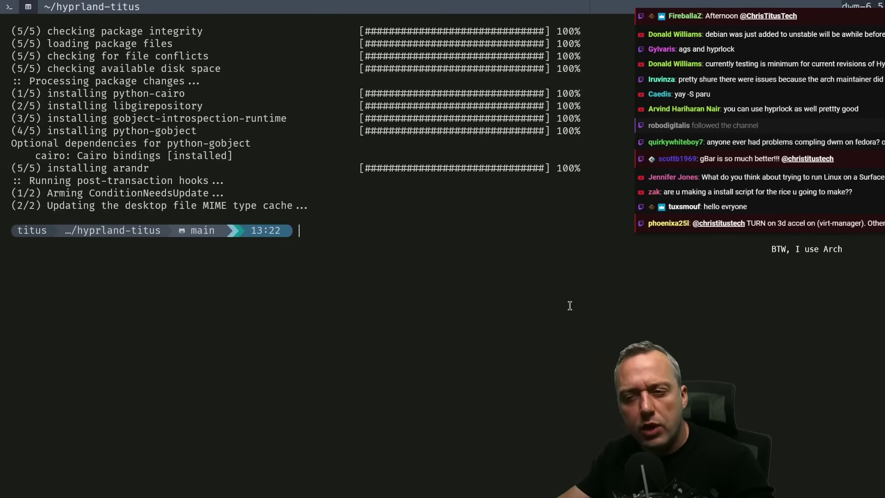
Search for waybar packages with yay -Ss and switch to an empty dwm workspace.
text(yay)
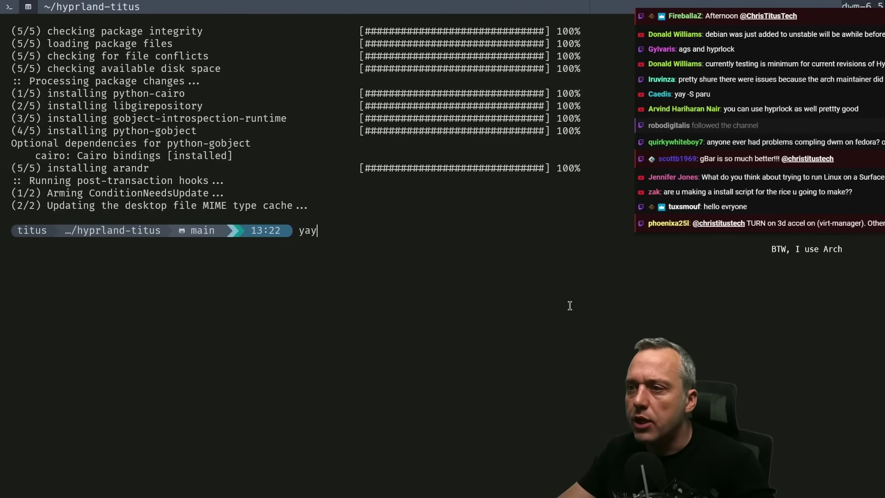
text( -Ss )
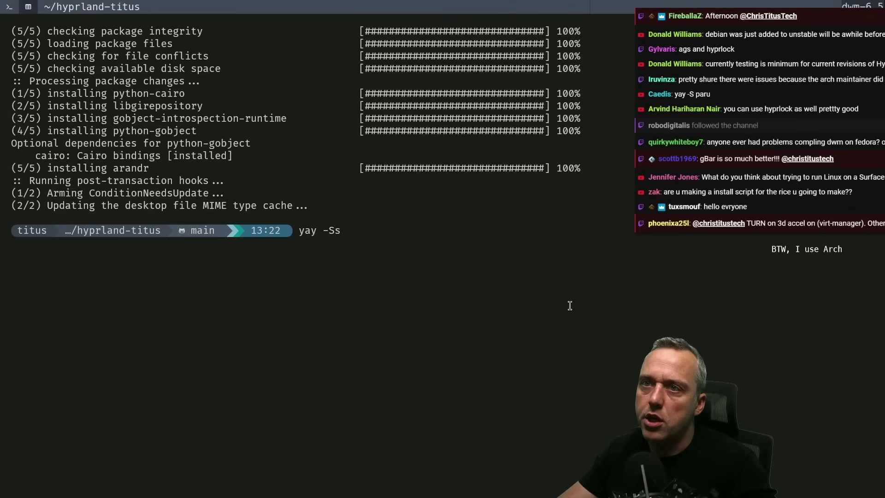
text(waybar)
key(Return)
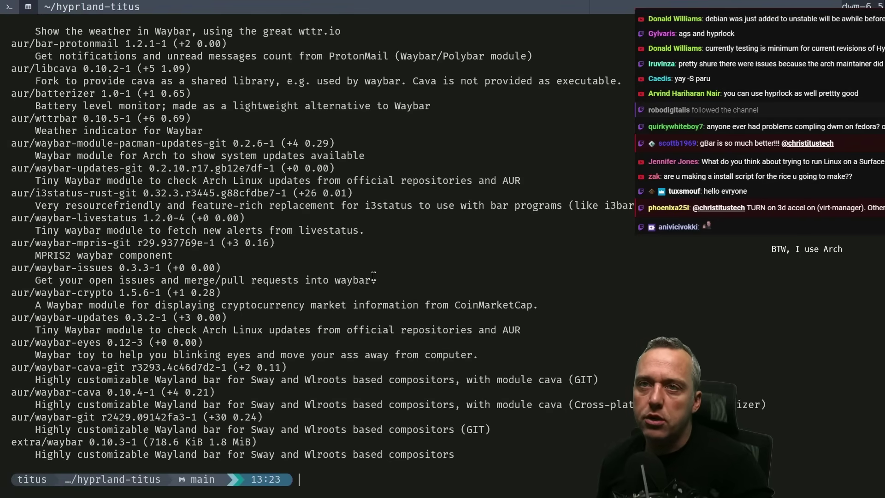
key(super+b)
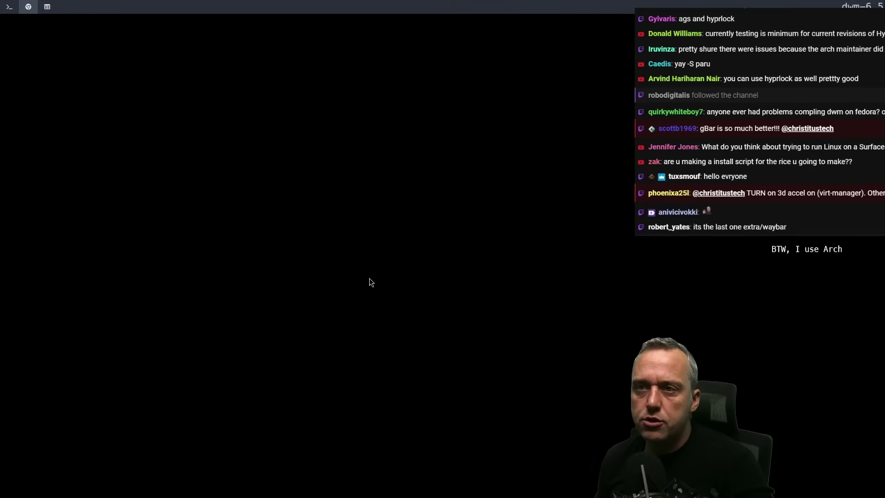
Launch Firefox Web Browser from the rofi application launcher.
key(super+r)
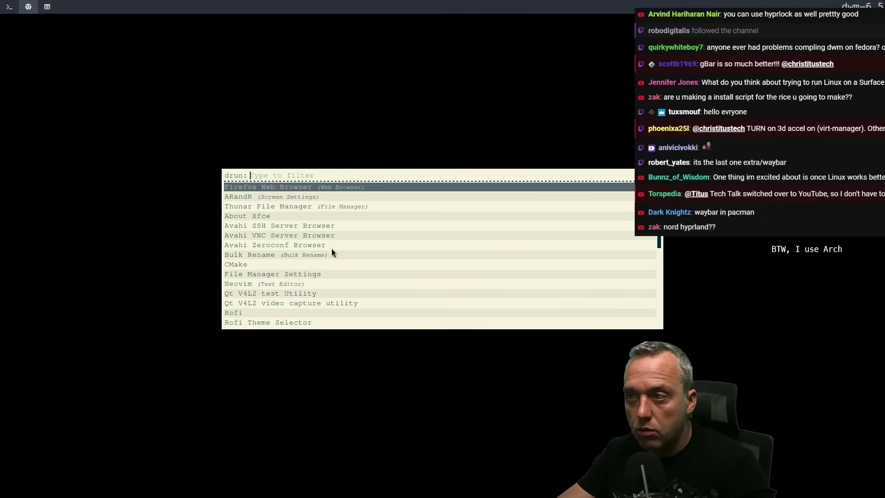
key(Return)
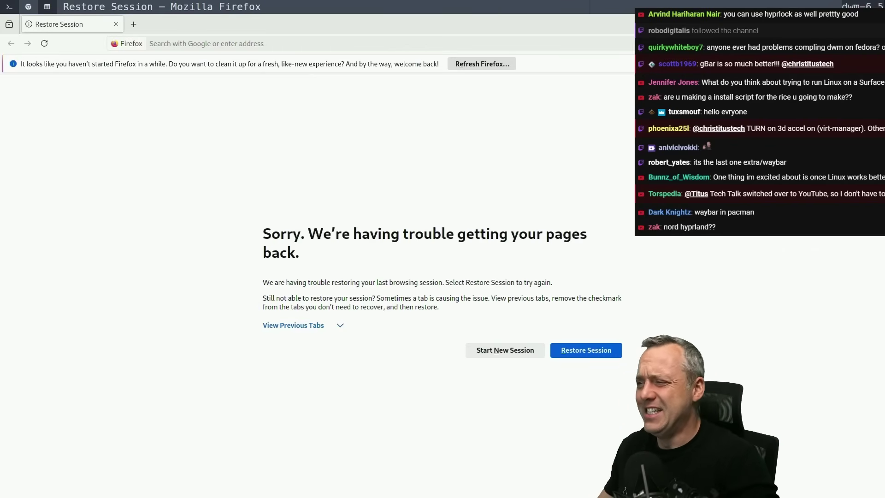
Restore the previous Firefox session and search Google for 'gbar linux'.
click(599, 350)
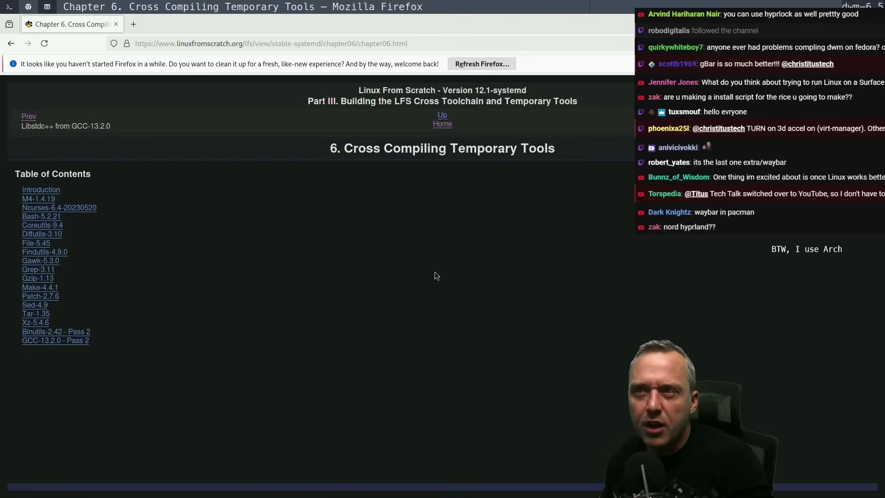
click(261, 43)
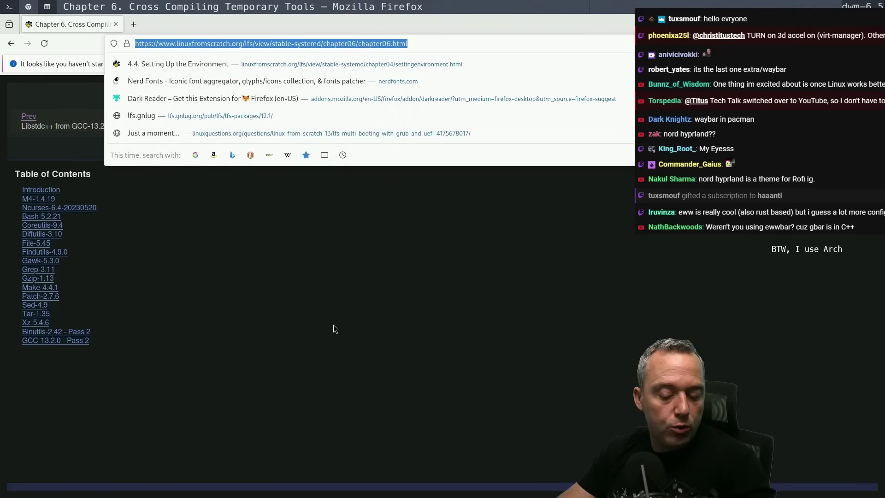
text(war)
key(BackSpace)
key(BackSpace)
key(BackSpace)
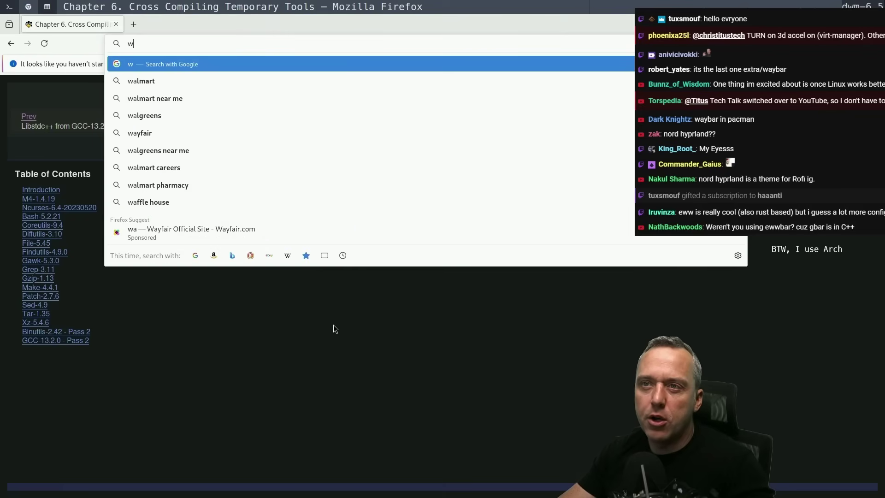
text(gbar)
key(Return)
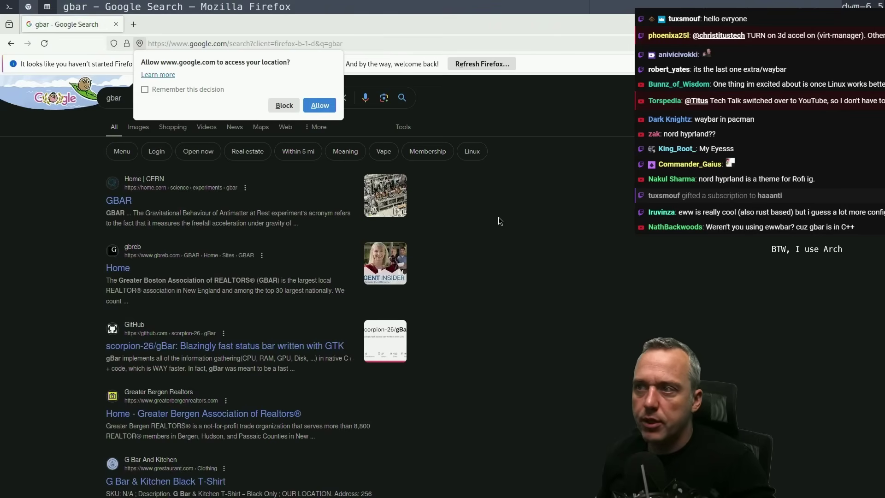
key(Escape)
text(linux)
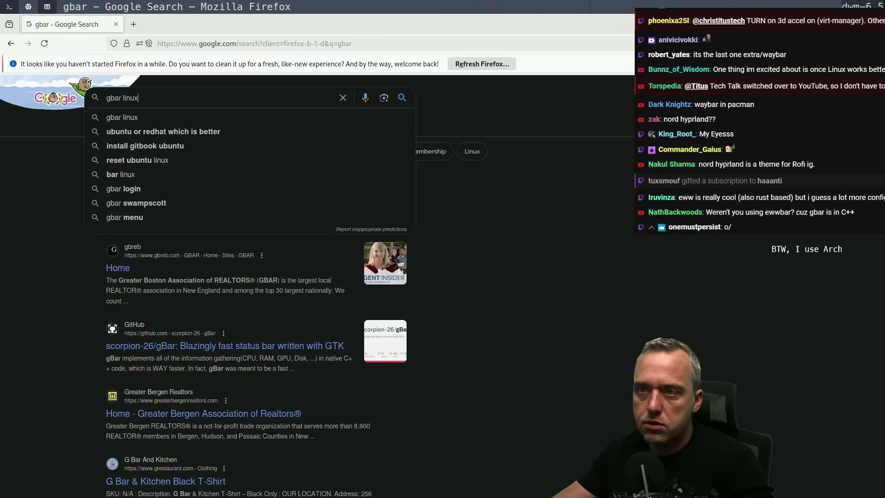
key(Return)
Search 'linutil' in a new tab and open its GitHub repository result.
click(135, 27)
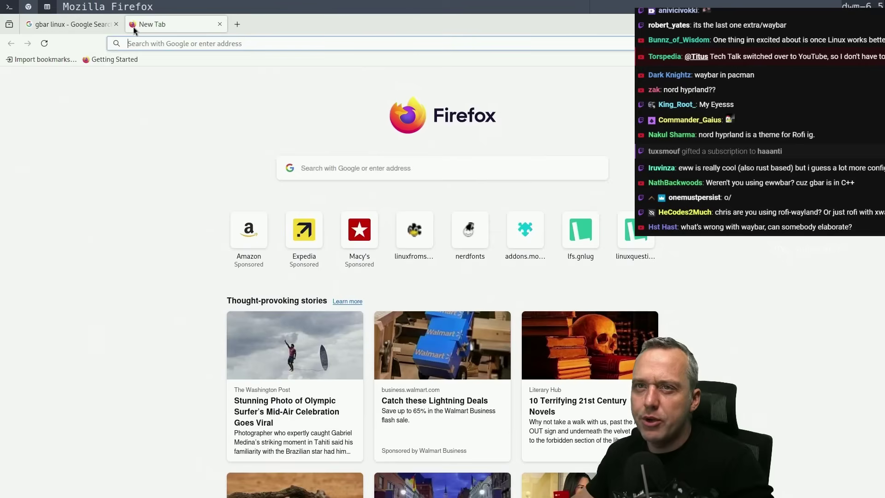
text(linutil)
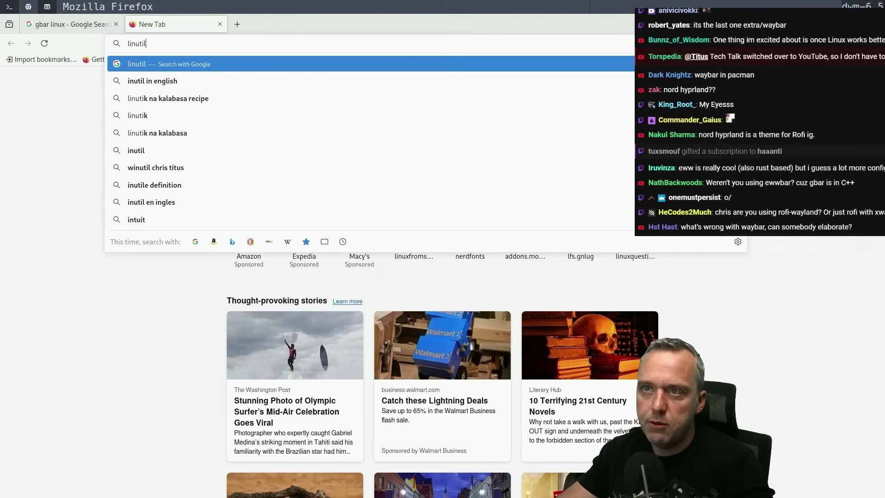
key(Return)
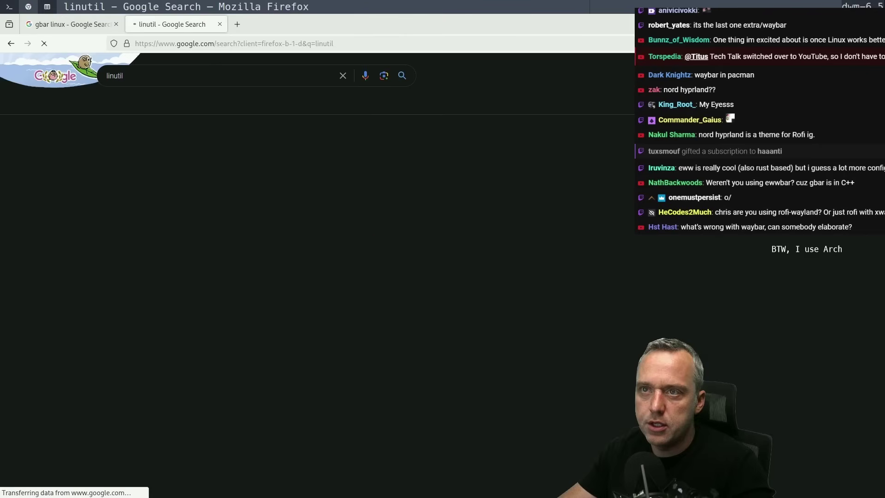
click(177, 149)
scroll(115, 260, down, 2)
scroll(128, 279, down, 8)
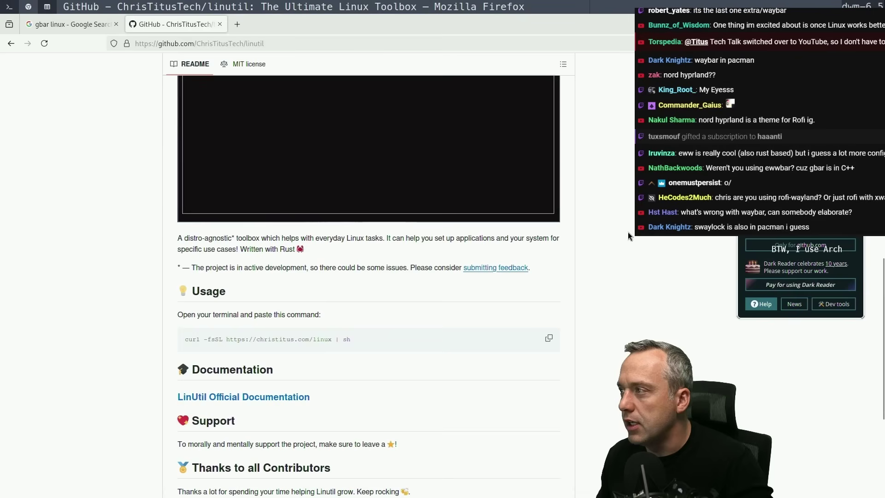
Copy linutil's curl install command, try its System Setup category, then quit linutil.
scroll(568, 243, down, 4)
click(549, 137)
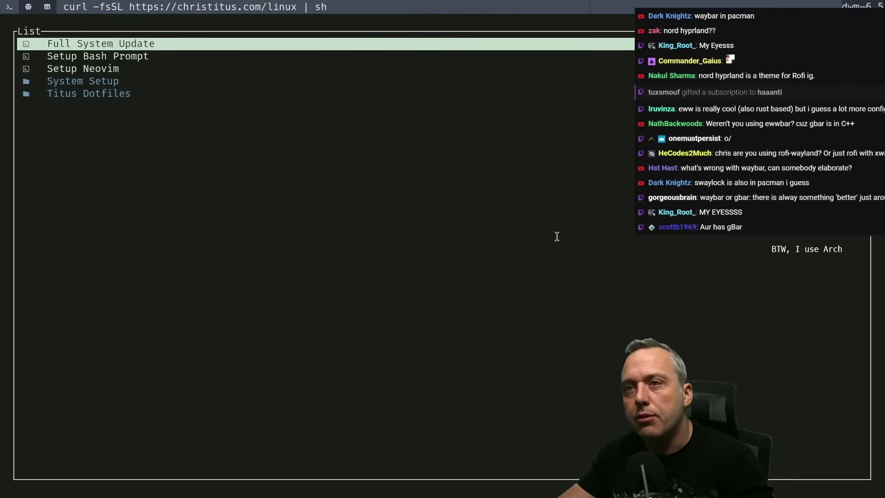
key(Down)
key(Down)
key(Down)
key(Down)
key(Down)
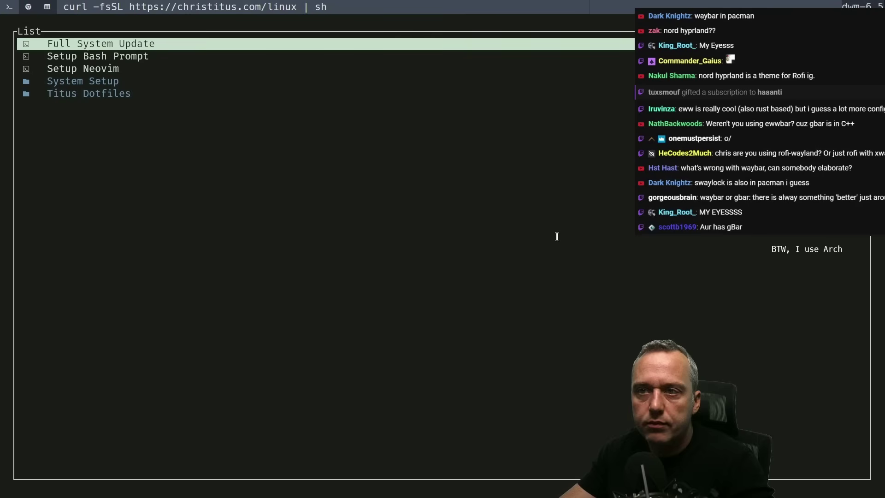
key(Down)
key(Down)
key(Down)
key(Return)
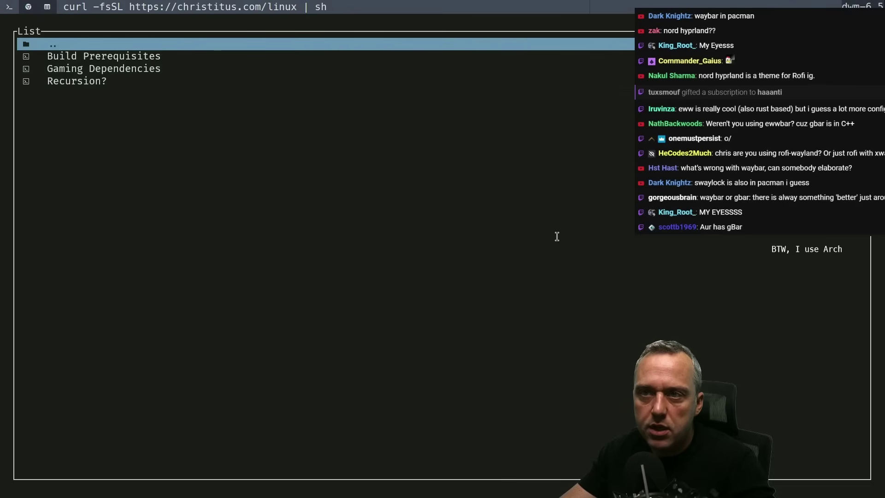
key(Return)
key(q)
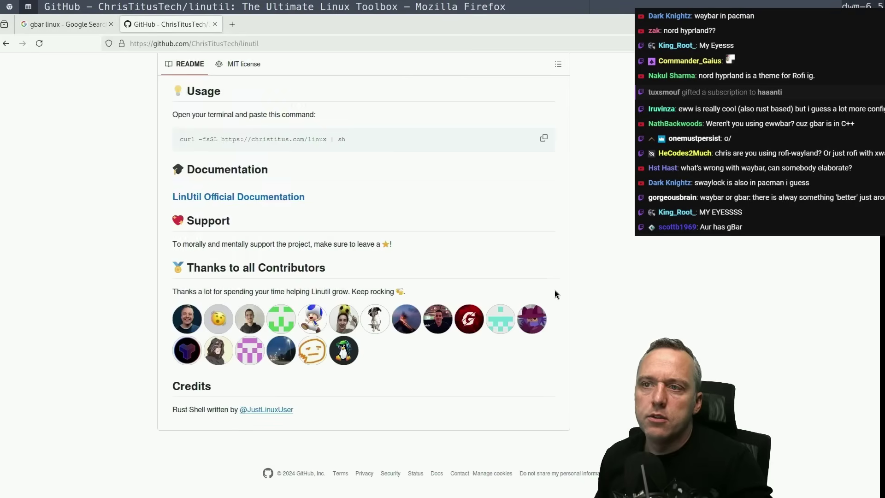
Shut down the VM by running poweroff in a new terminal.
key(super+Return)
text(poweroff)
key(Return)
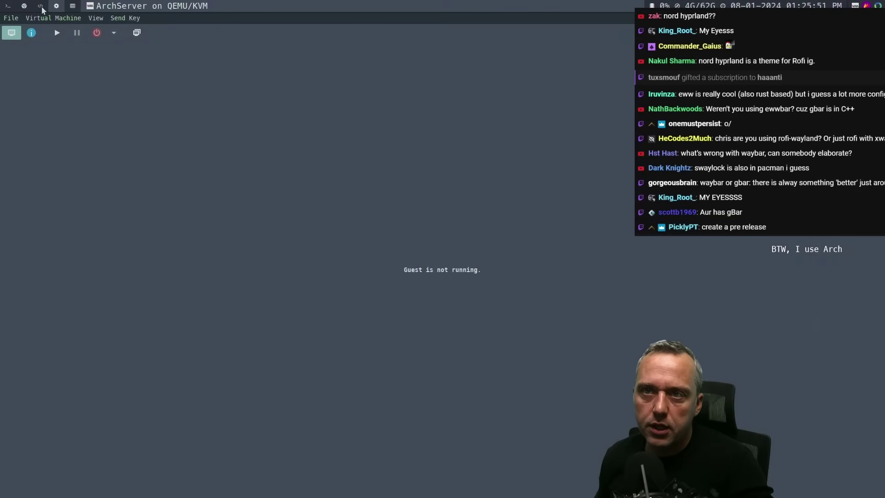
Open the linutil repository in a new Thorium window, check Releases, then show its workflow runs.
key(super+1)
key(super+b)
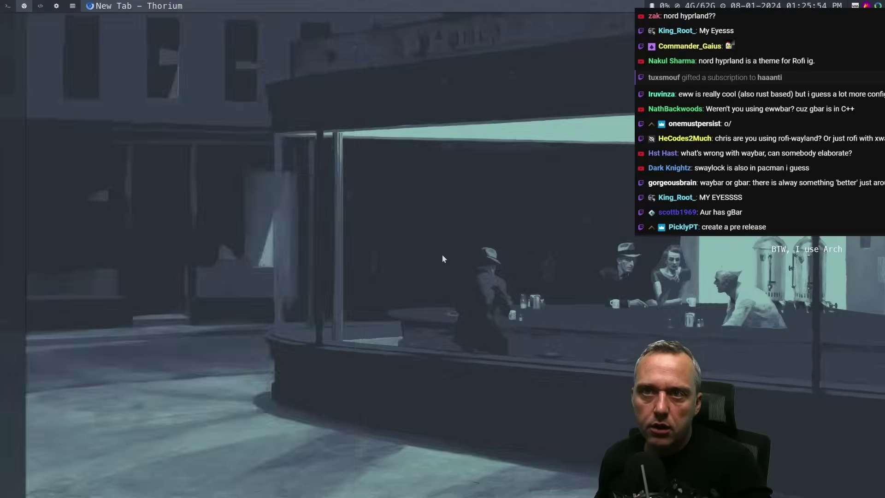
click(194, 36)
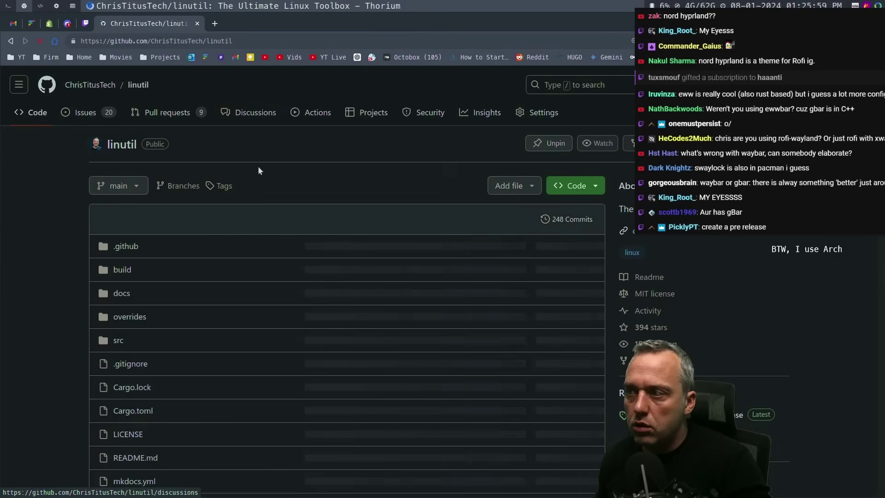
click(637, 396)
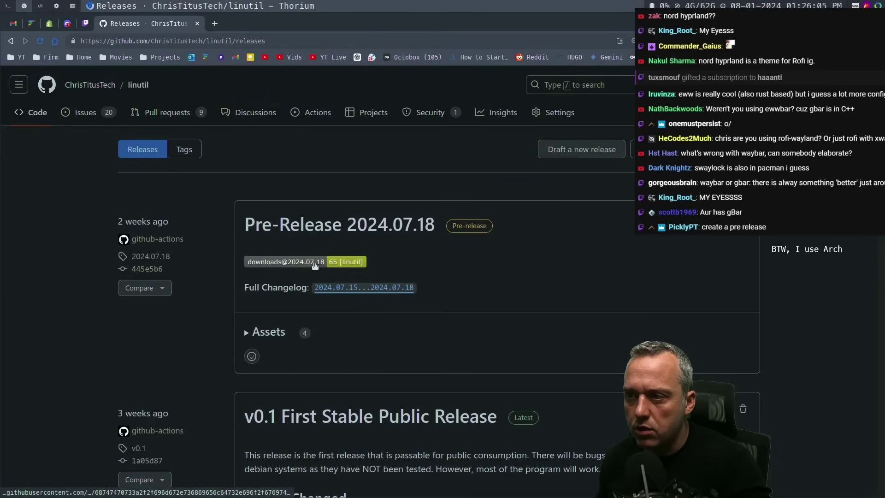
click(305, 111)
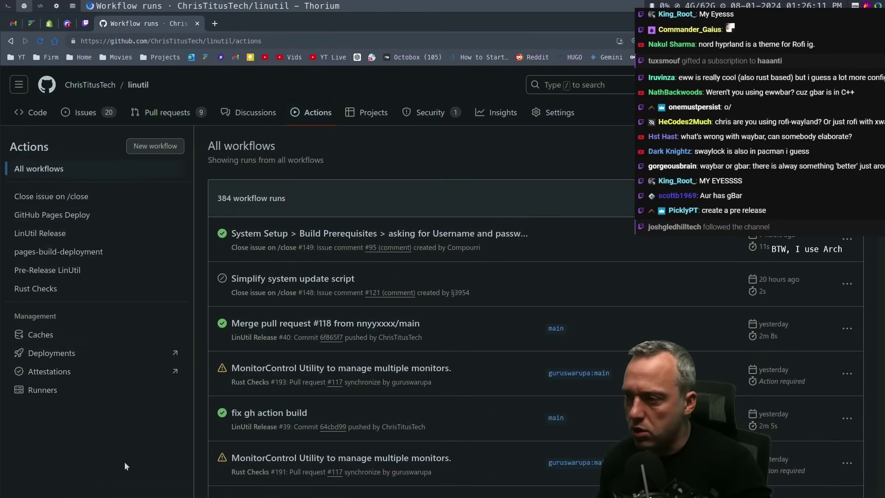
Manually run the Pre-Release LinUtil workflow on the main branch.
scroll(428, 381, down, 3)
scroll(225, 353, up, 3)
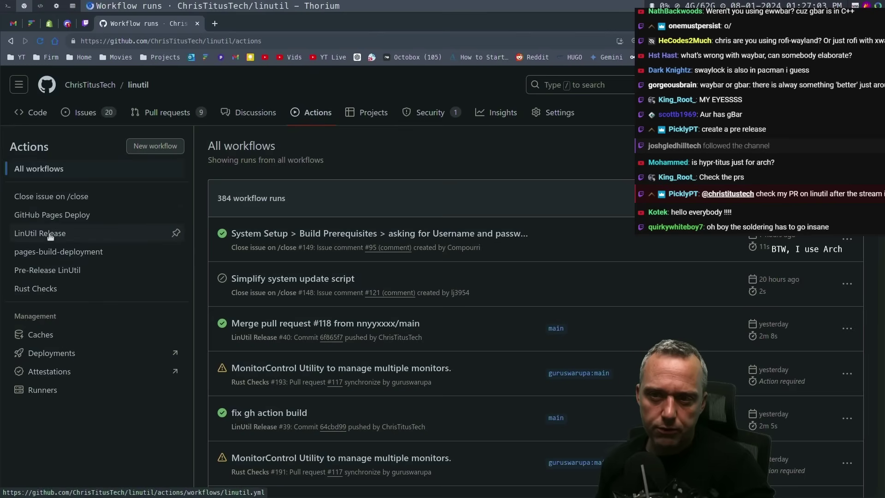
click(59, 271)
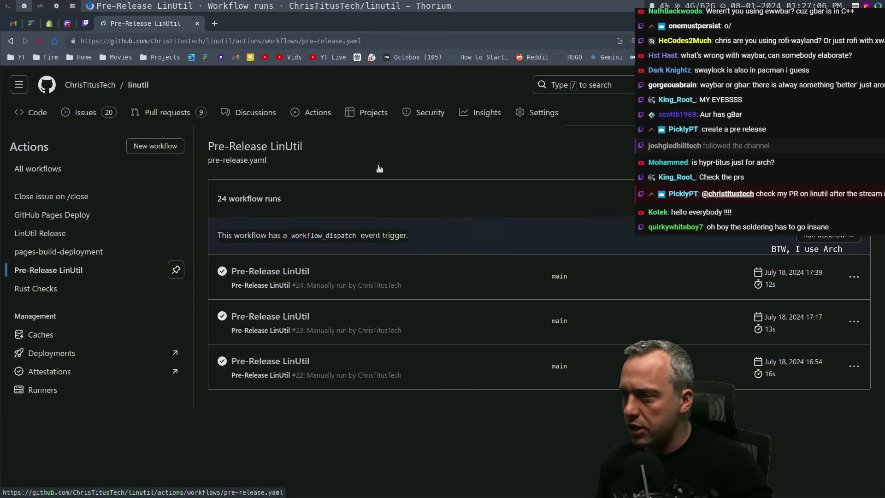
click(824, 236)
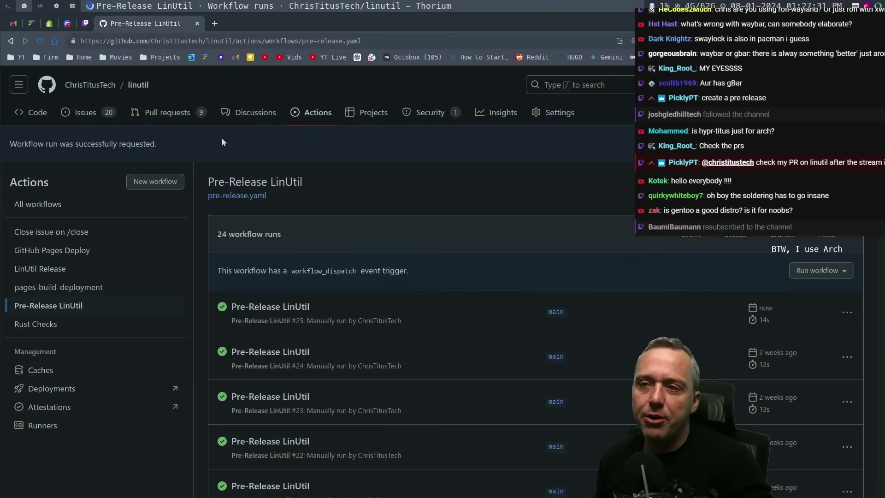
Browse the 9 open linutil pull requests, then go back to the repository's code page.
click(166, 112)
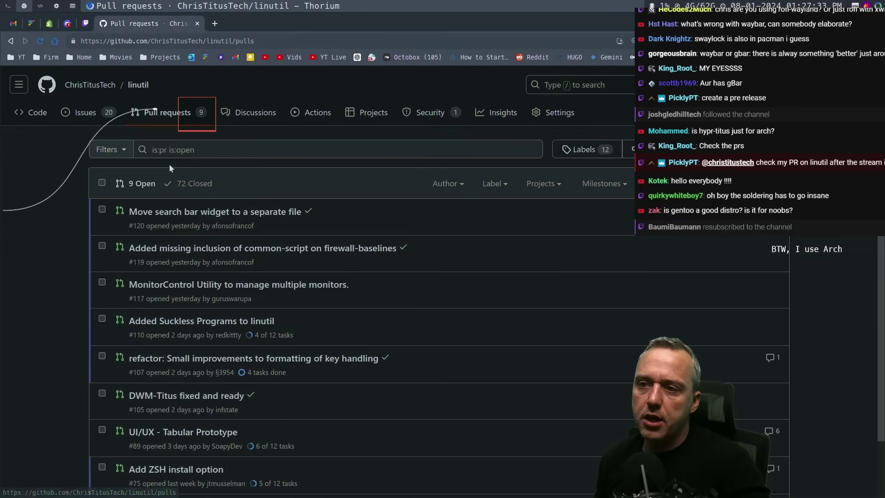
scroll(36, 233, down, 1)
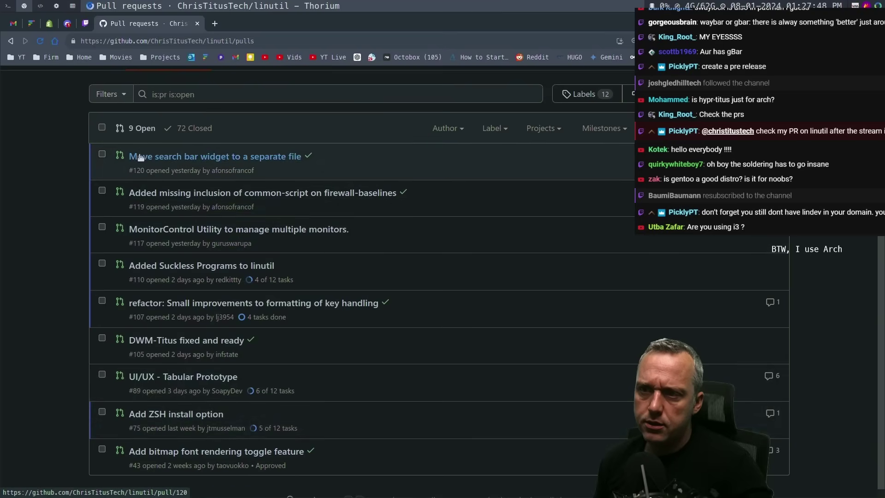
scroll(5, 264, up, 2)
click(145, 83)
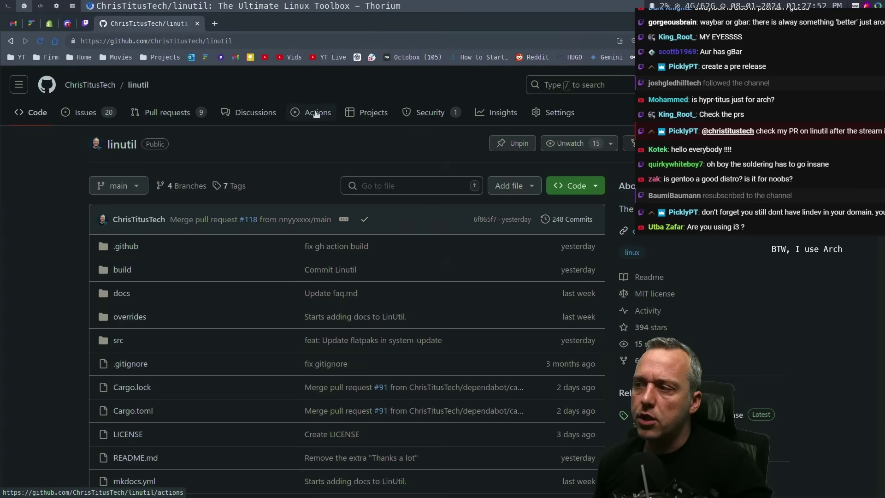
Look through the linutil releases list to find Pre-Release 2024.08.01.
click(626, 392)
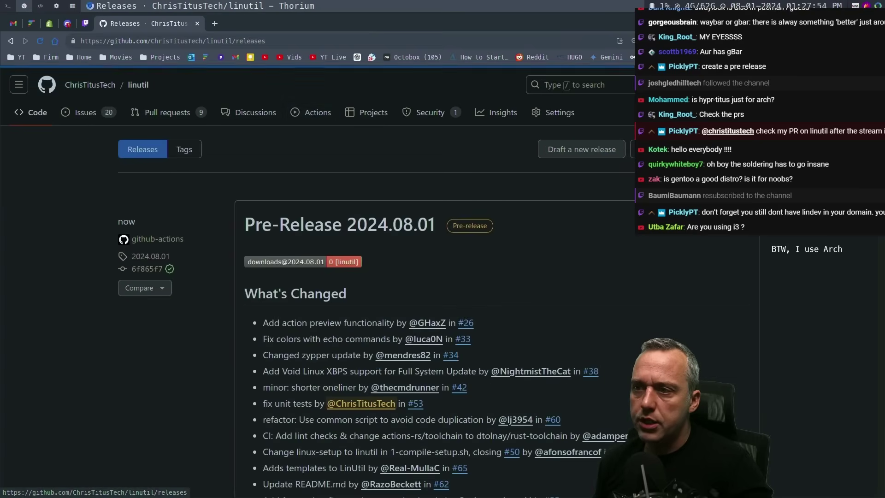
scroll(201, 354, down, 10)
scroll(202, 354, down, 2)
scroll(202, 354, up, 5)
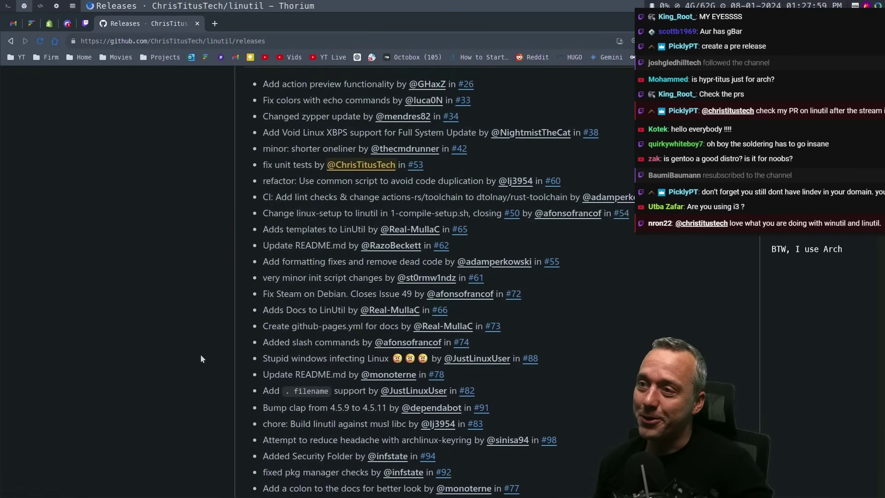
scroll(200, 356, up, 4)
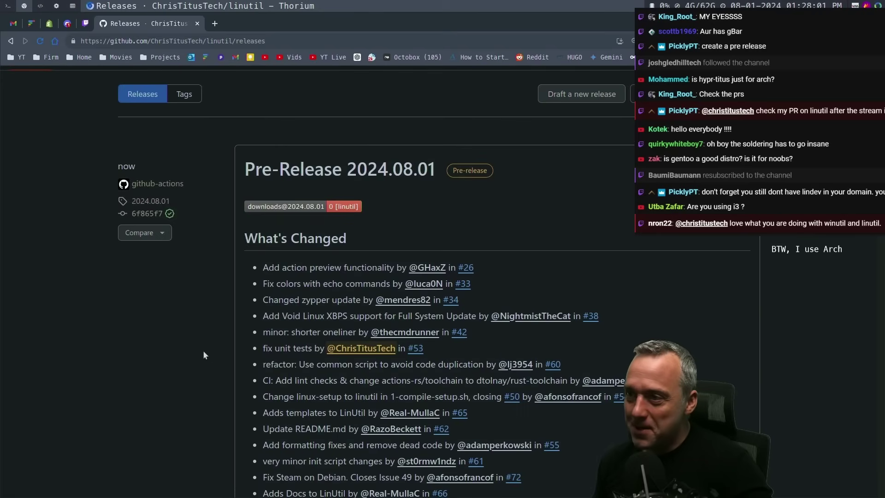
scroll(234, 325, down, 4)
scroll(234, 324, down, 7)
scroll(234, 325, up, 11)
Edit Pre-Release 2024.08.01: clear 'Set as a pre-release' and tick 'Set as the latest release'.
click(738, 114)
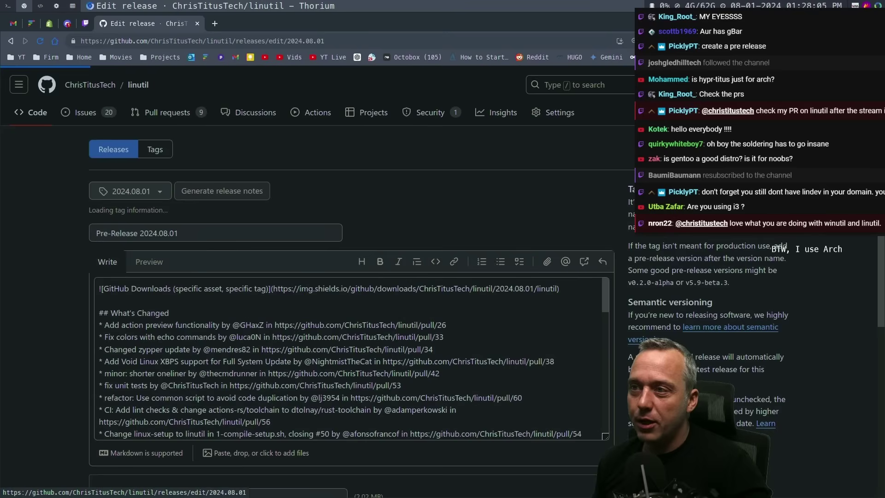
scroll(80, 280, down, 6)
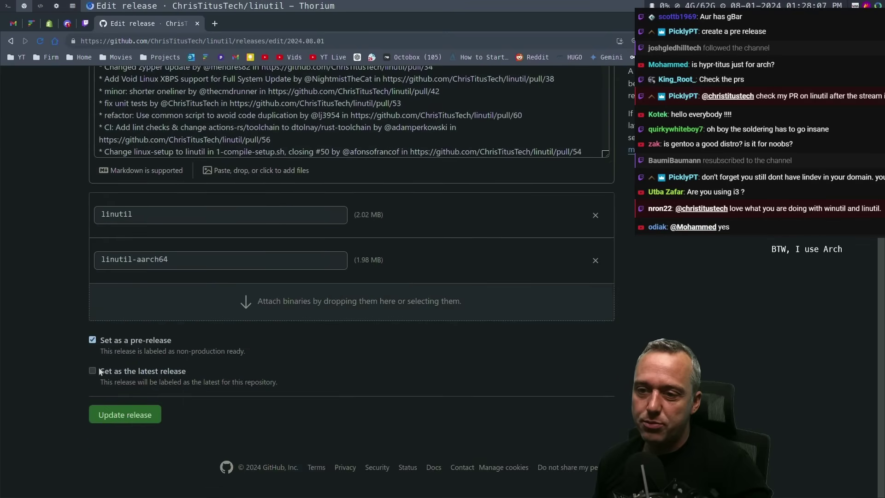
click(92, 340)
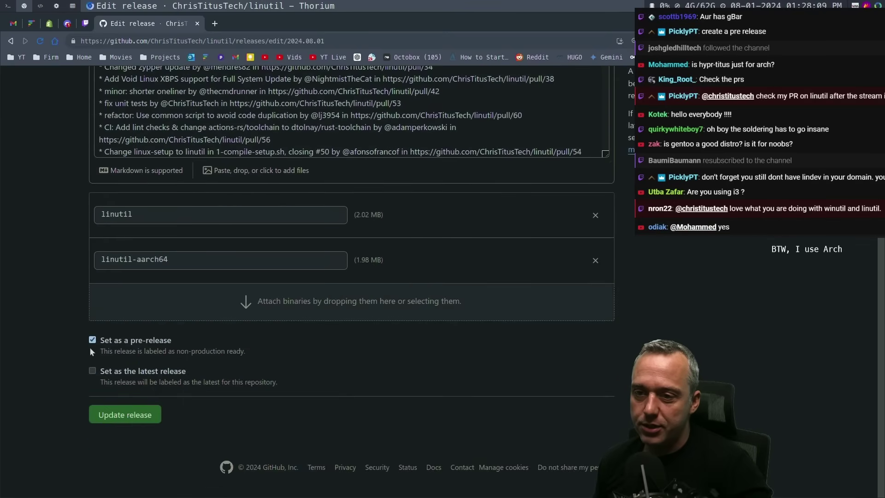
click(131, 415)
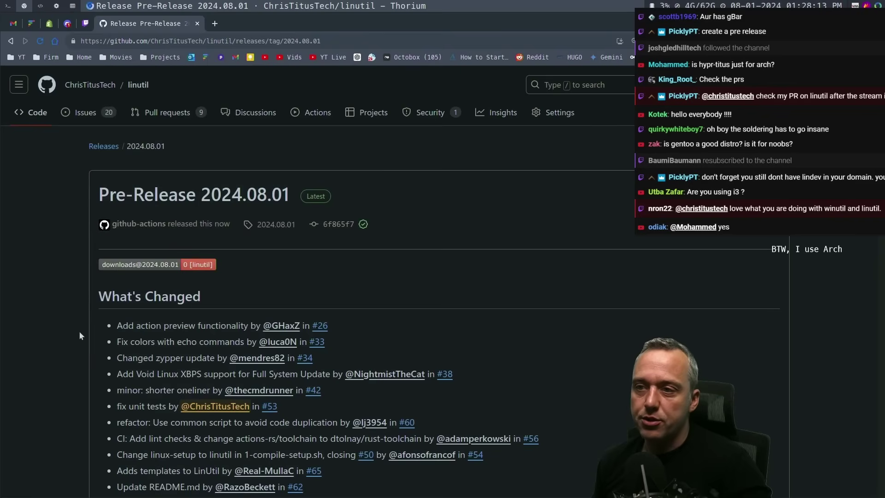
scroll(57, 325, down, 5)
scroll(55, 321, up, 5)
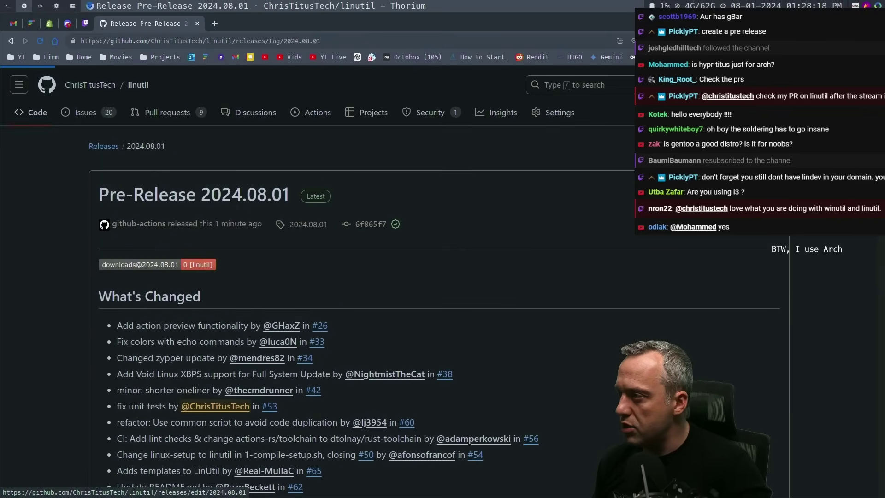
Delete 'Pre-' from the 2024.08.01 release title and update the release.
click(758, 196)
drag(112, 238, 81, 238)
key(BackSpace)
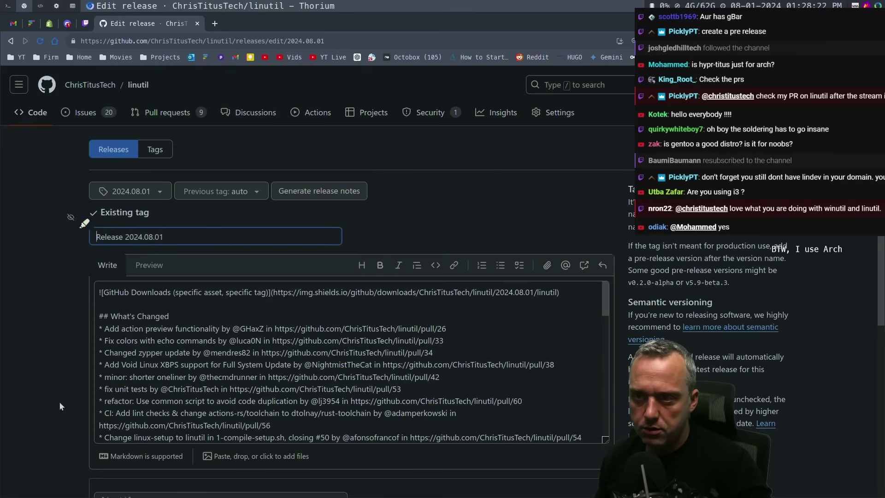
scroll(51, 366, down, 6)
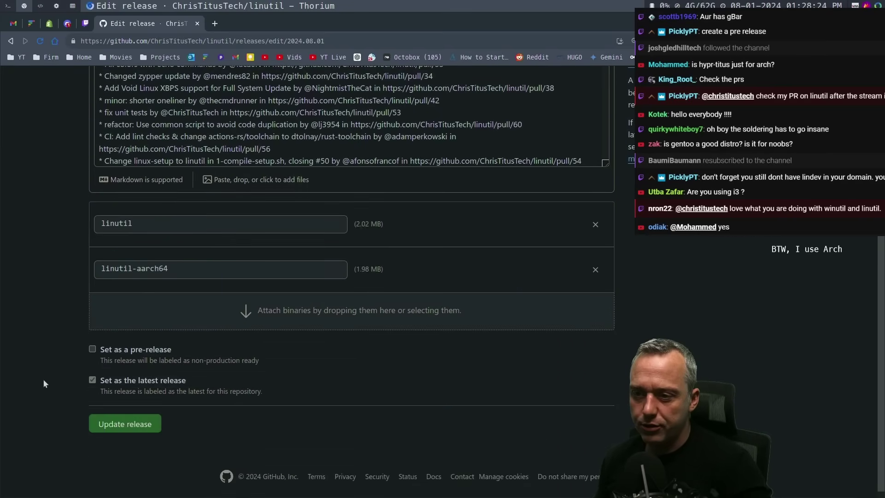
click(128, 429)
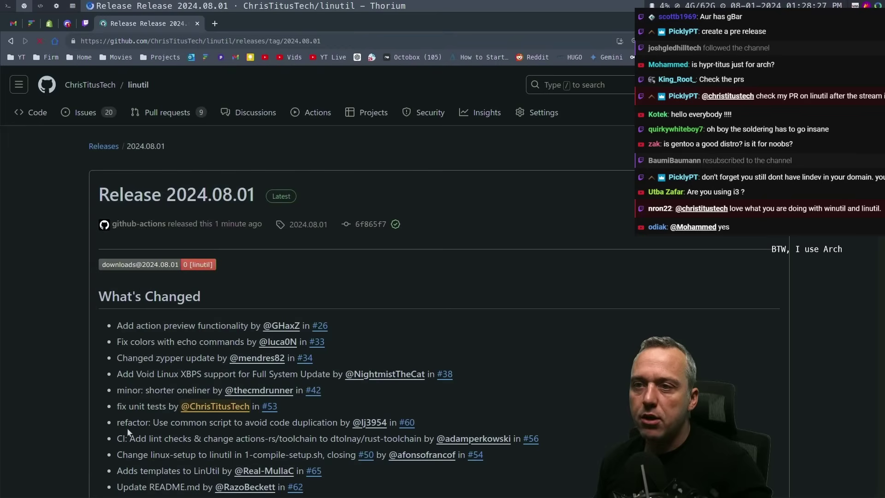
scroll(51, 383, down, 10)
scroll(53, 379, down, 10)
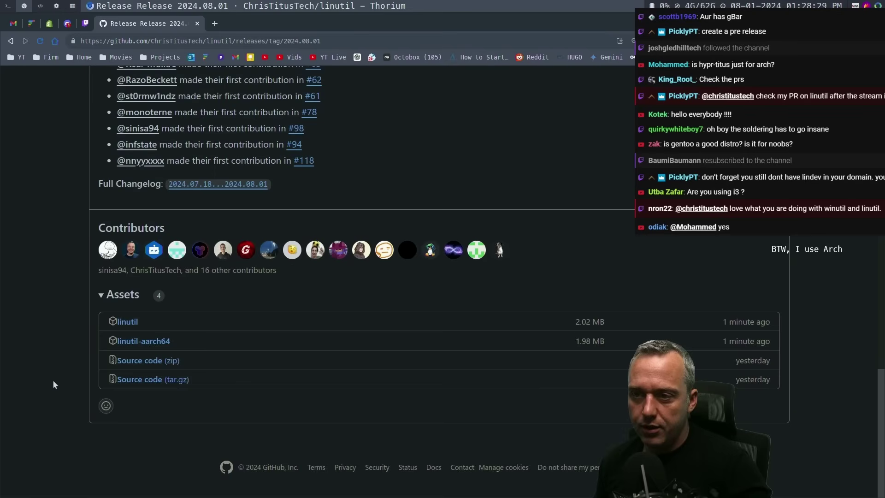
scroll(781, 284, up, 7)
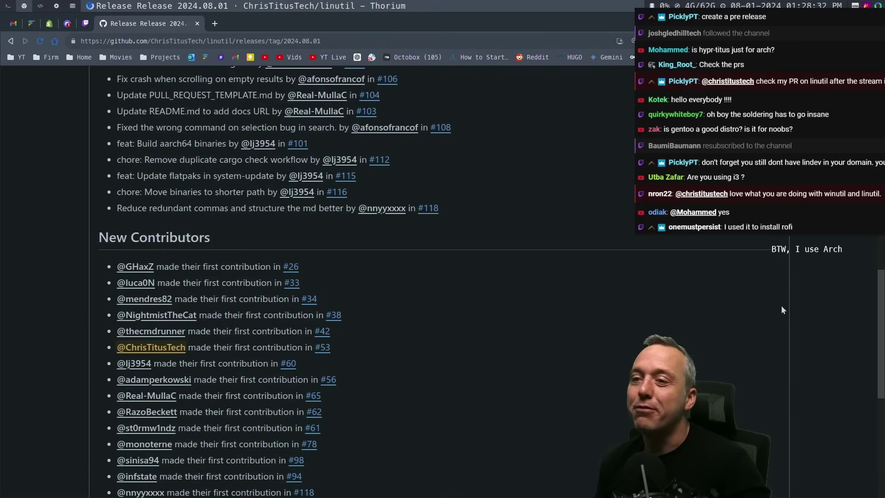
scroll(787, 304, down, 3)
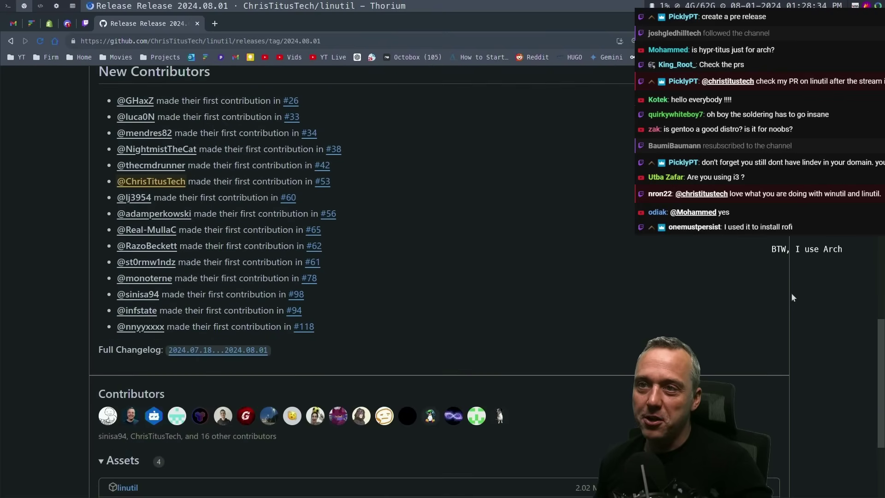
scroll(792, 295, up, 14)
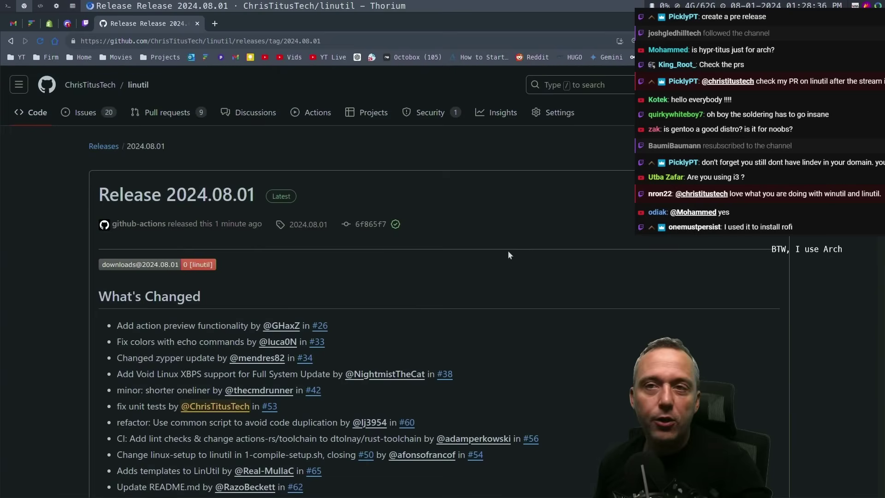
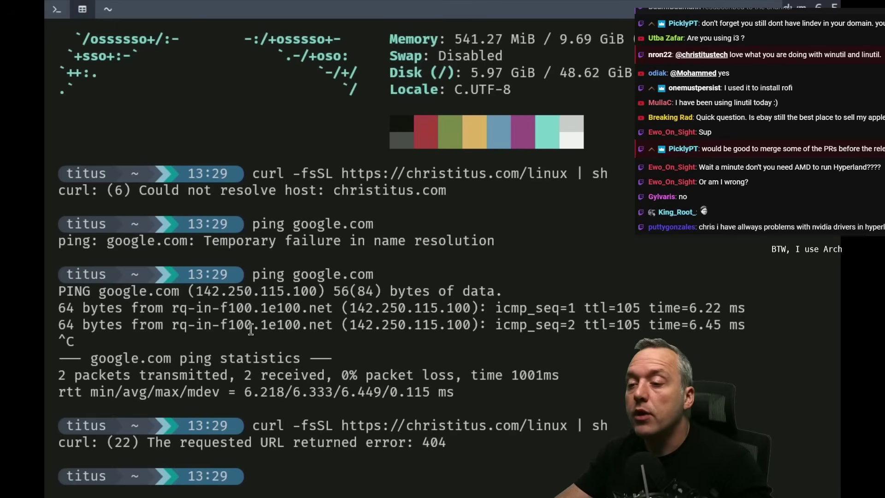
Rerun the linutil curl install command, which returns 404, then return to the linutil release page.
key(Up)
key(Return)
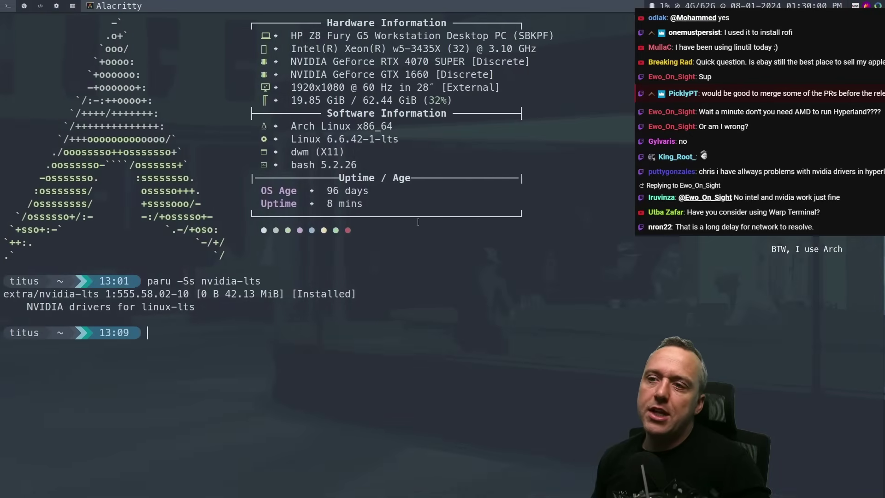
key(super+2)
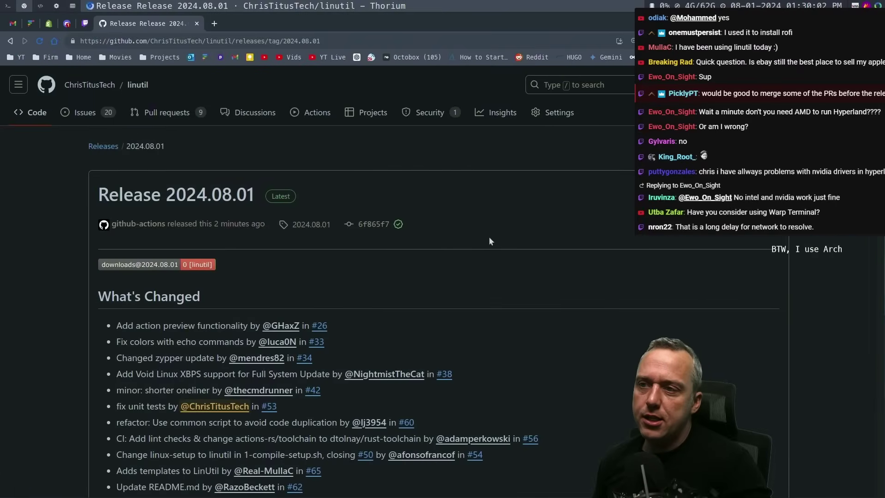
Check christitus.com/linux in a new tab, confirm it is a 404 page, and close it.
scroll(532, 250, down, 5)
scroll(530, 245, down, 10)
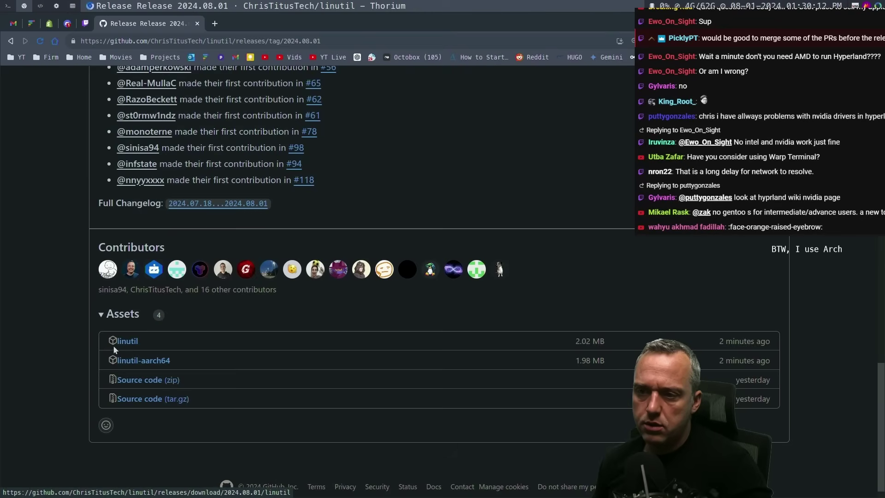
click(215, 21)
text(c])
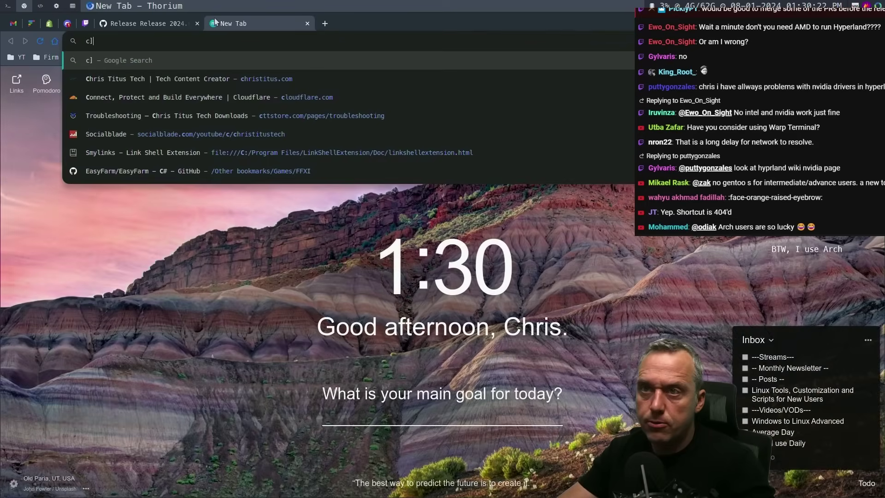
text(hristitus.com/linux)
key(Return)
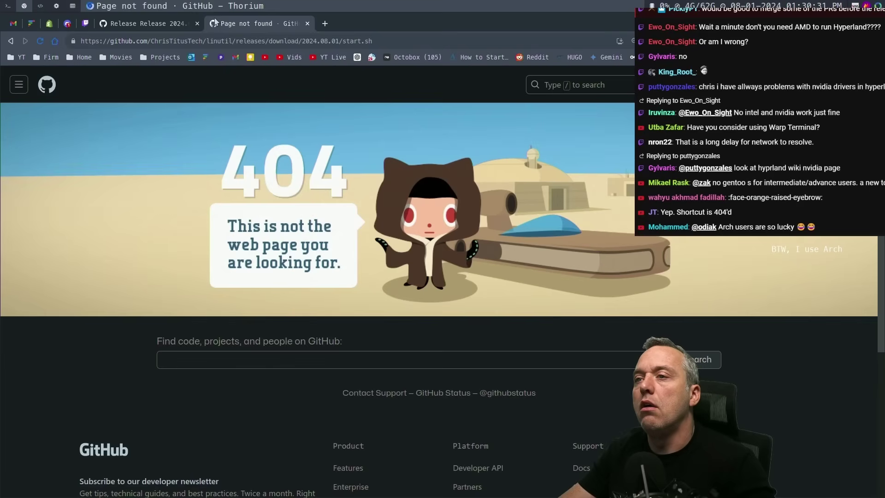
click(307, 24)
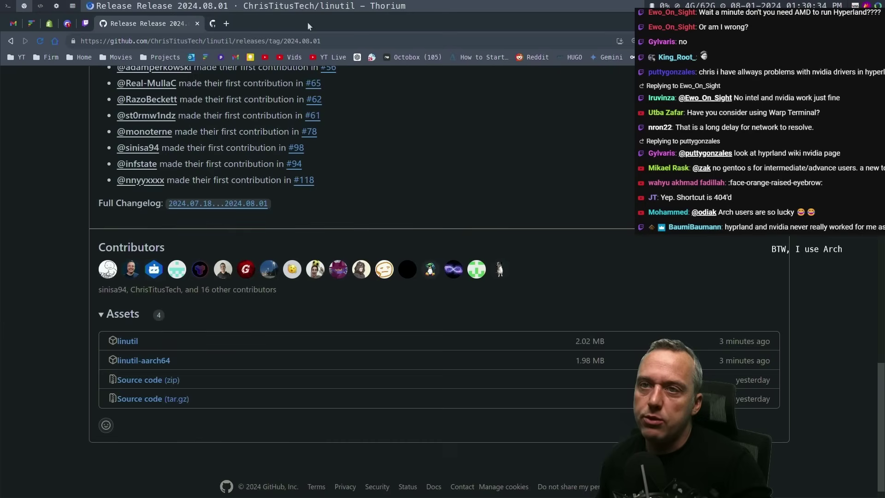
Go to the linutil repository's Releases and open release 2024.08.01 for editing.
scroll(86, 286, up, 15)
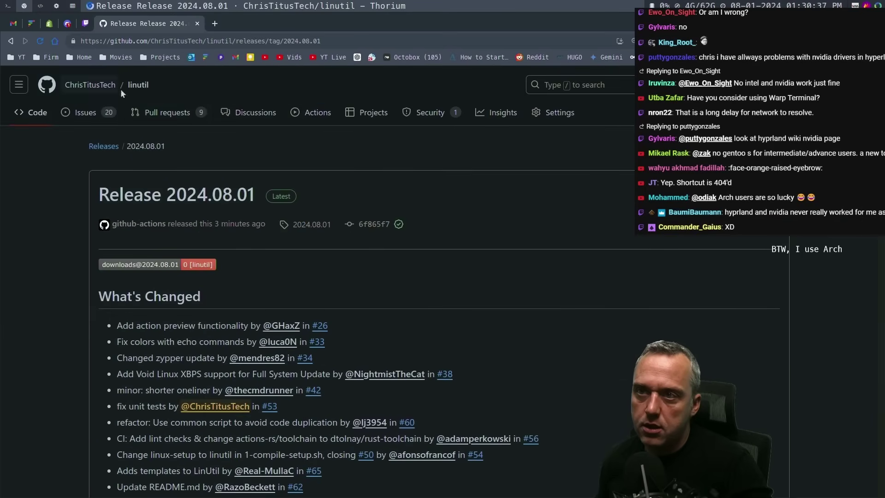
click(137, 85)
scroll(101, 260, down, 5)
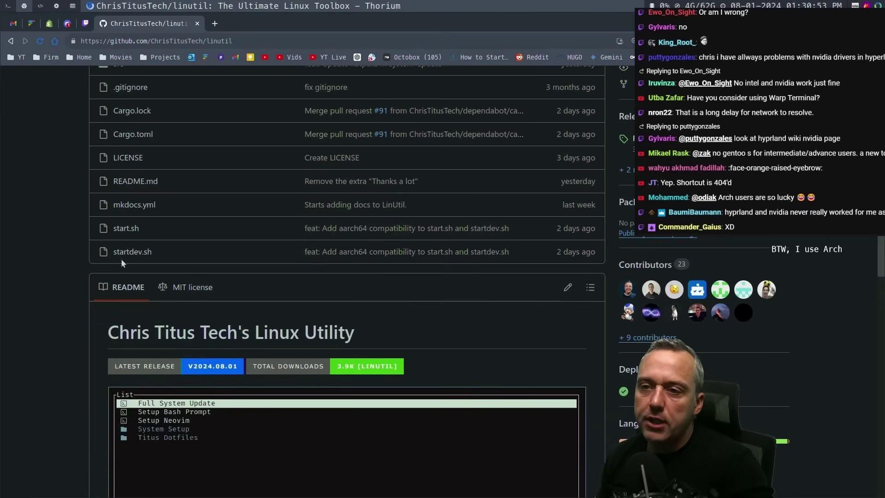
scroll(102, 253, up, 5)
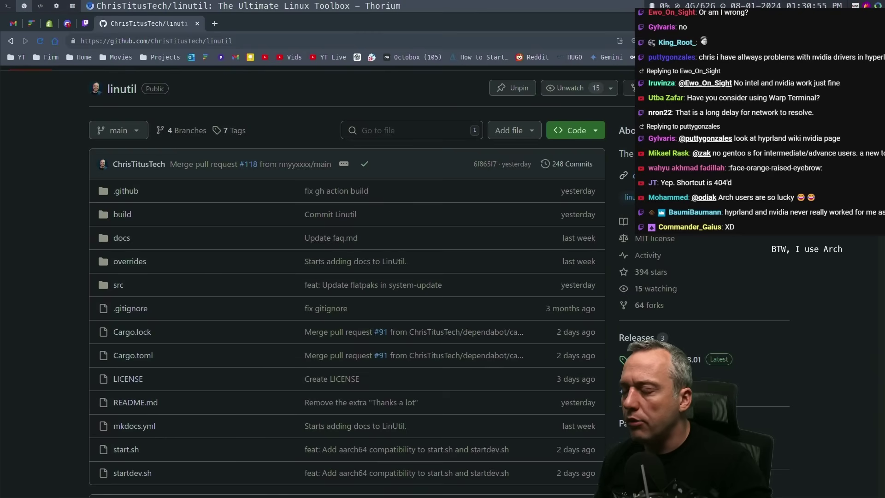
click(643, 340)
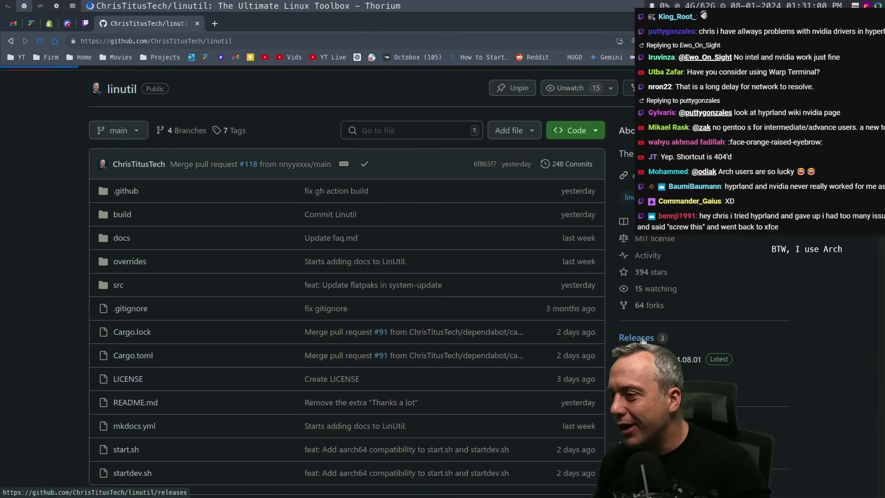
scroll(549, 250, down, 12)
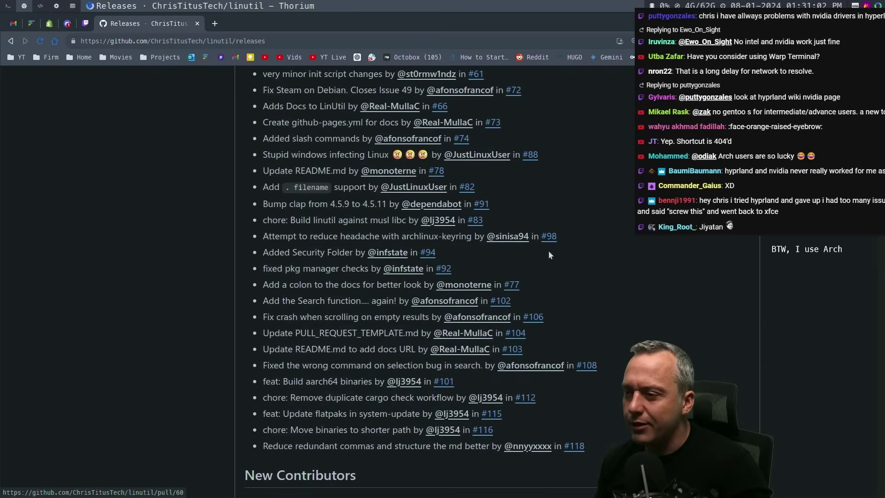
scroll(495, 258, up, 12)
click(607, 267)
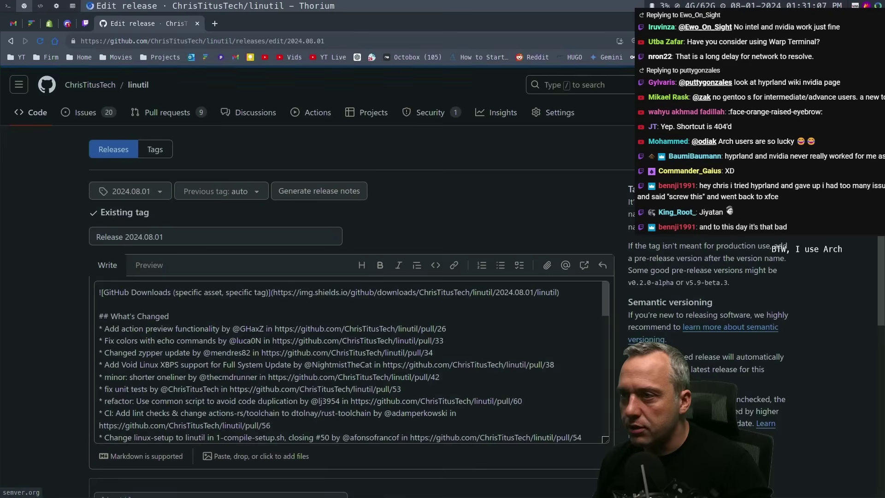
Briefly open a terminal, then open and close the github folder in the file manager.
scroll(451, 249, down, 6)
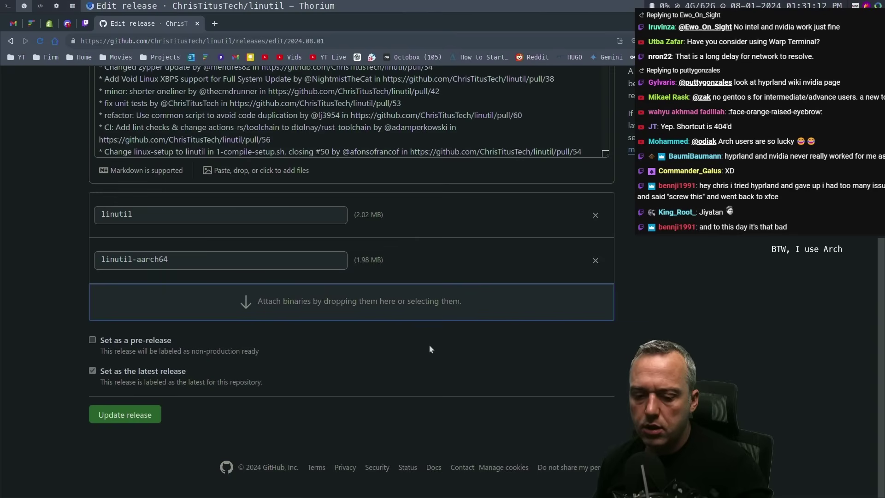
key(super+Return)
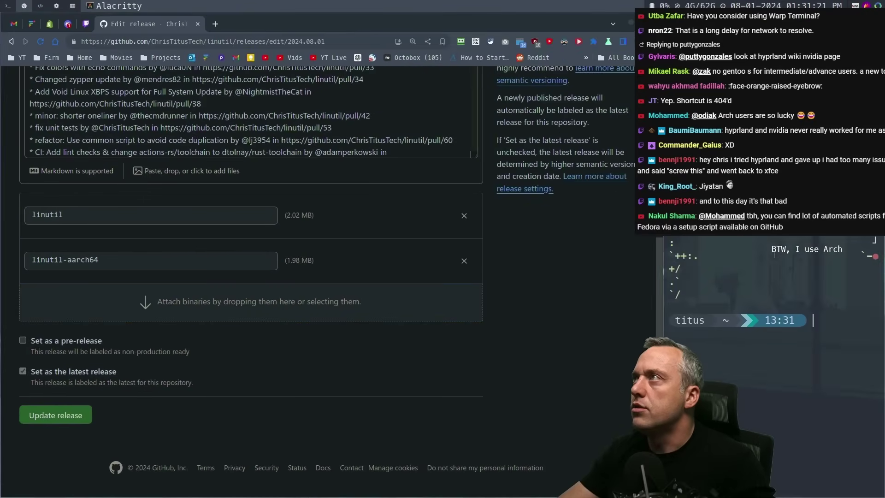
key(super+q)
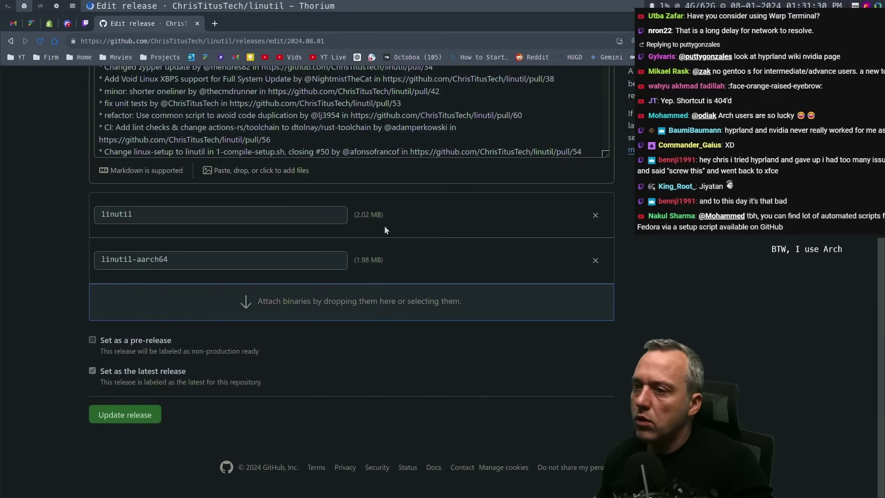
key(super+e)
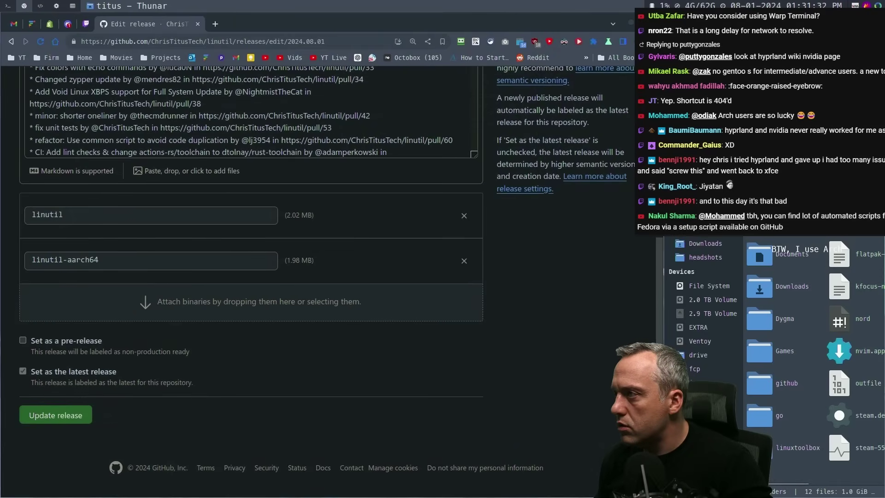
double_click(770, 388)
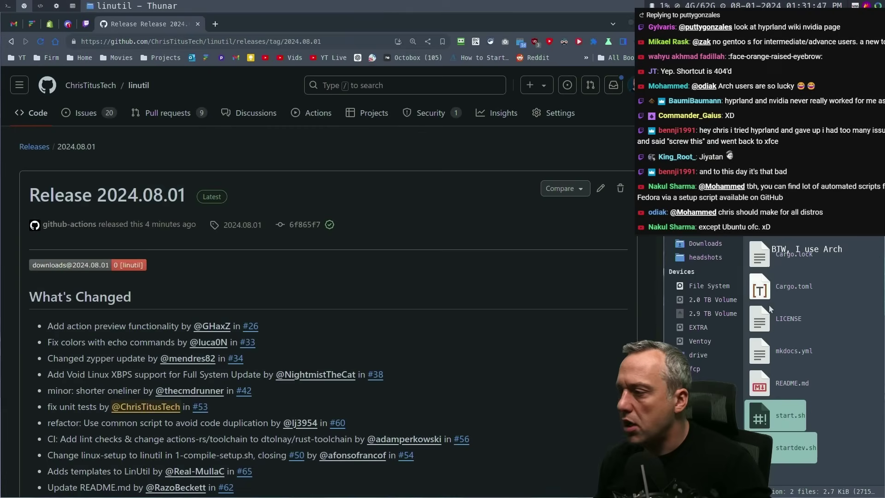
key(super+q)
Scroll the release page, then bring the ArchServer QEMU/KVM window to the front.
scroll(510, 279, down, 10)
scroll(510, 278, down, 3)
key(super+4)
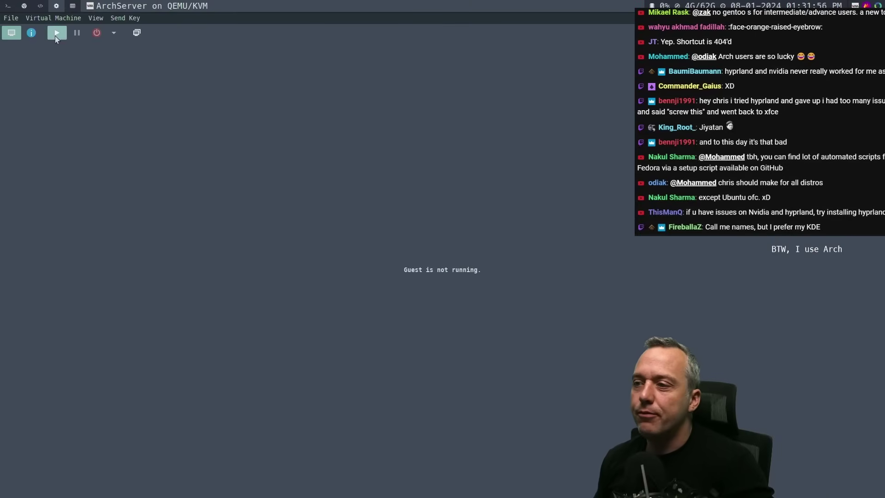
Power on the ArchServer VM, boot the default entry, run ip a, and clear the console.
click(56, 33)
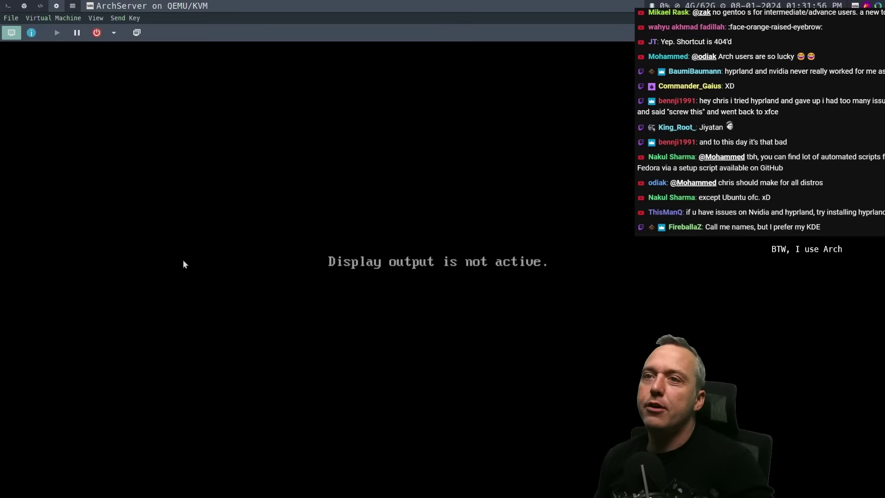
key(F11)
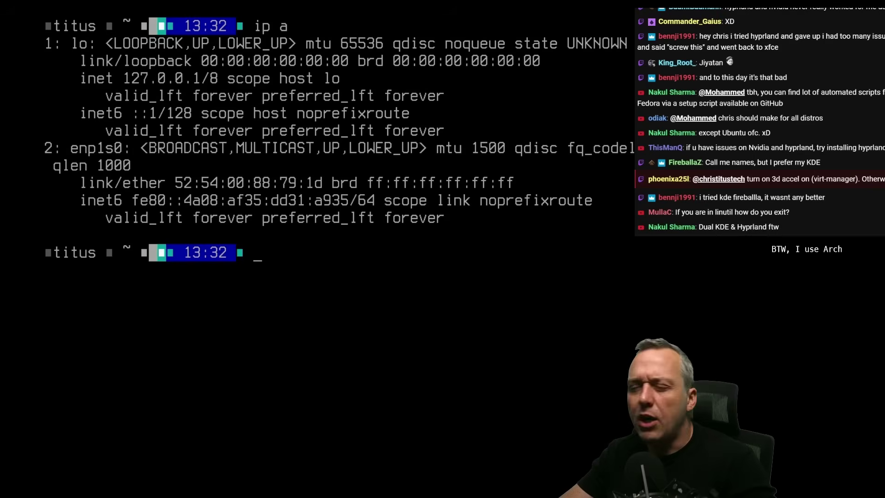
text(ip a)
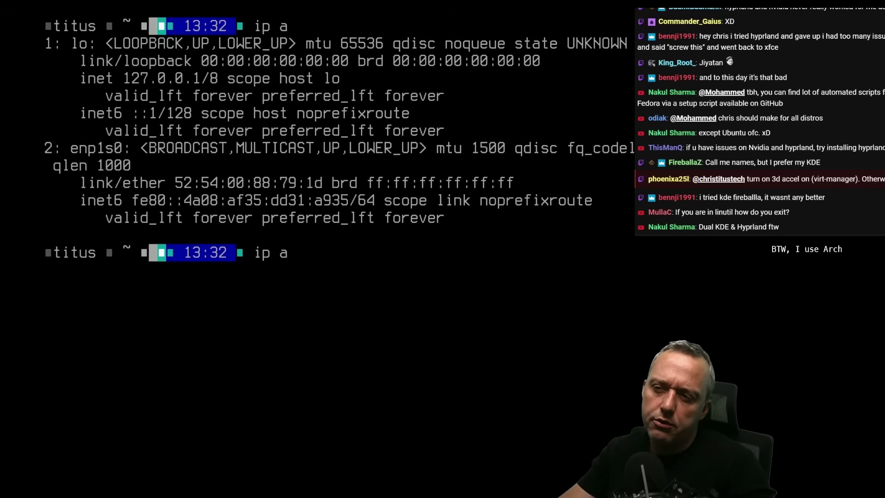
key(Return)
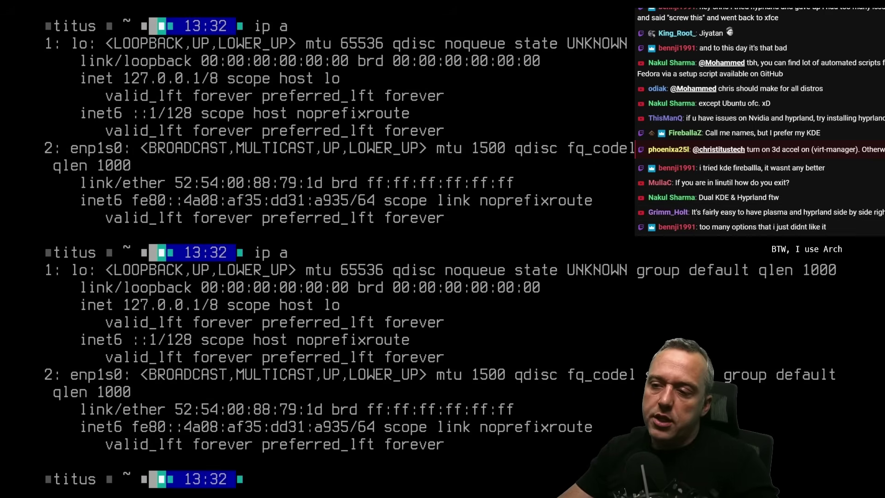
key(BackSpace)
key(BackSpace)
key(BackSpace)
key(ctrl+l)
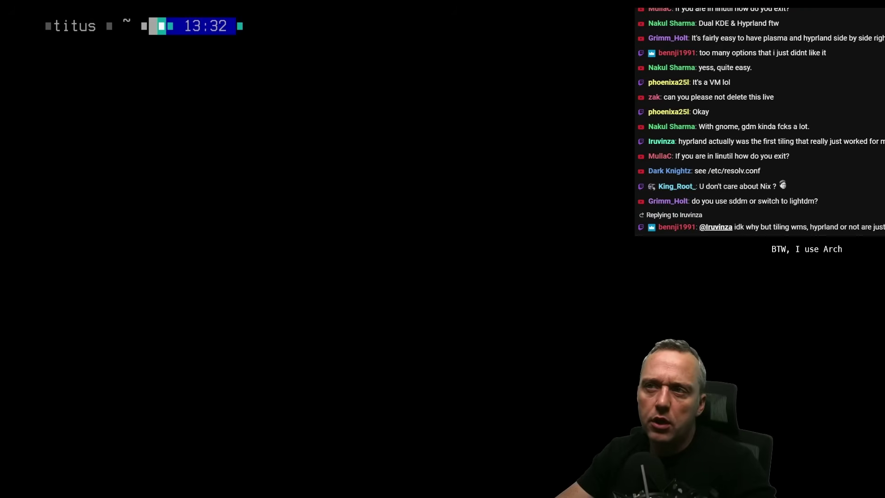
Rerun the linutil install command from history, then clear the terminal.
key(Up)
key(Up)
key(Down)
key(Down)
key(Up)
key(Up)
key(Up)
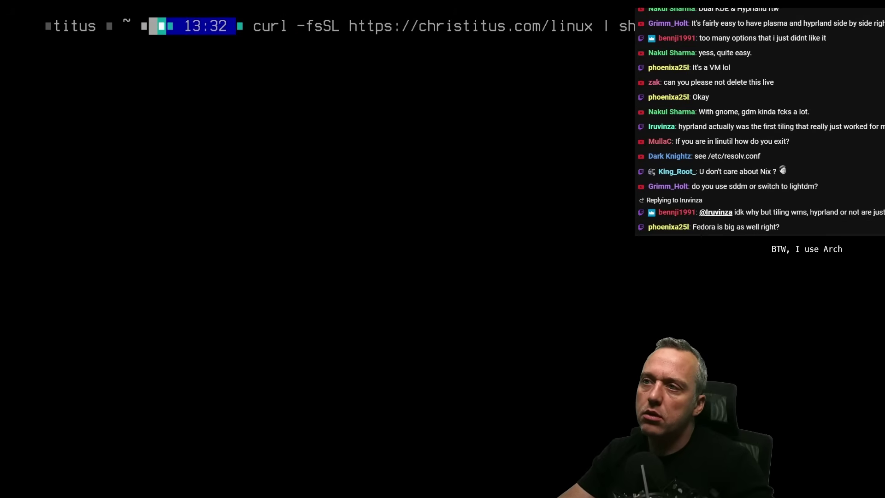
key(Return)
key(Up)
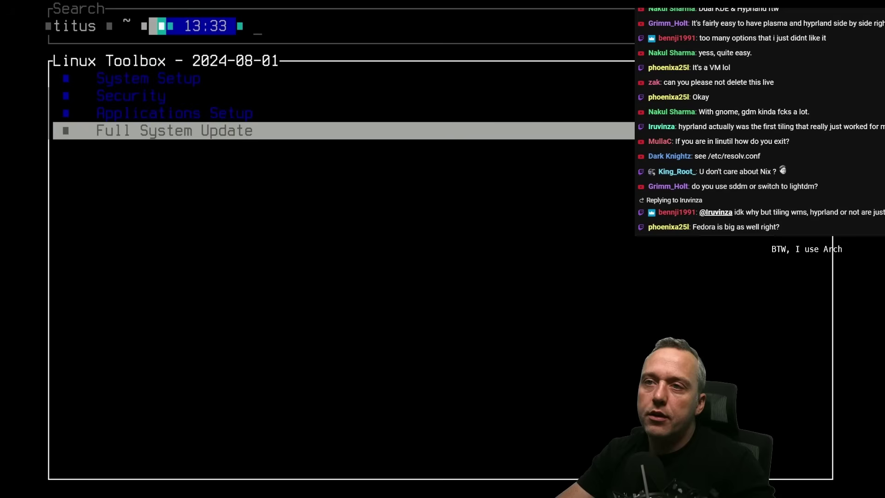
text(clear)
key(Return)
Start the desktop with startx, open kitty, and try startx again inside it.
text(startx)
key(Return)
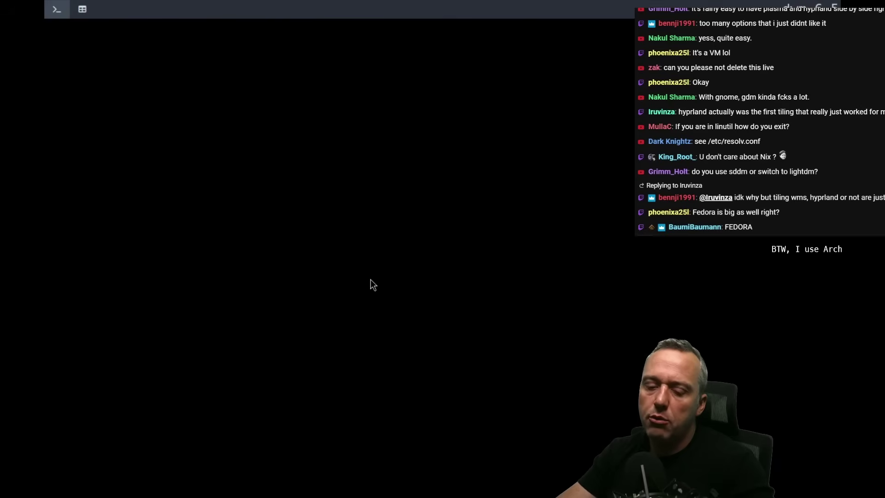
key(super+Return)
text(startx)
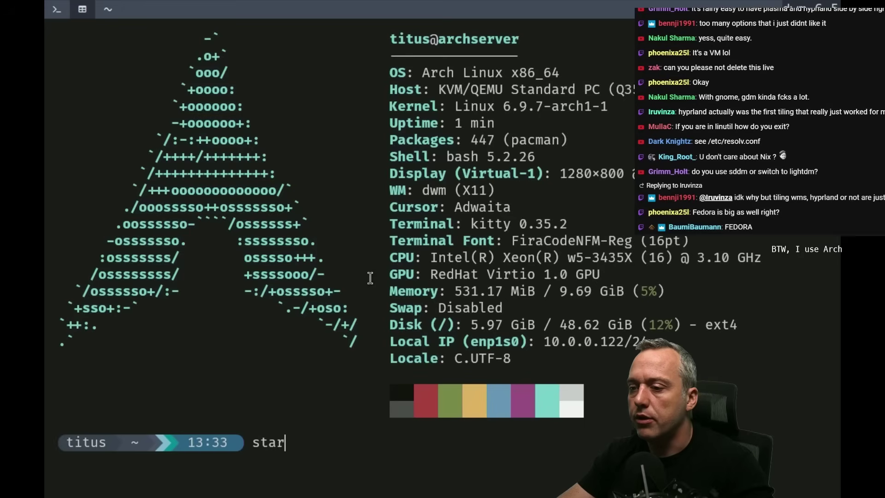
key(Return)
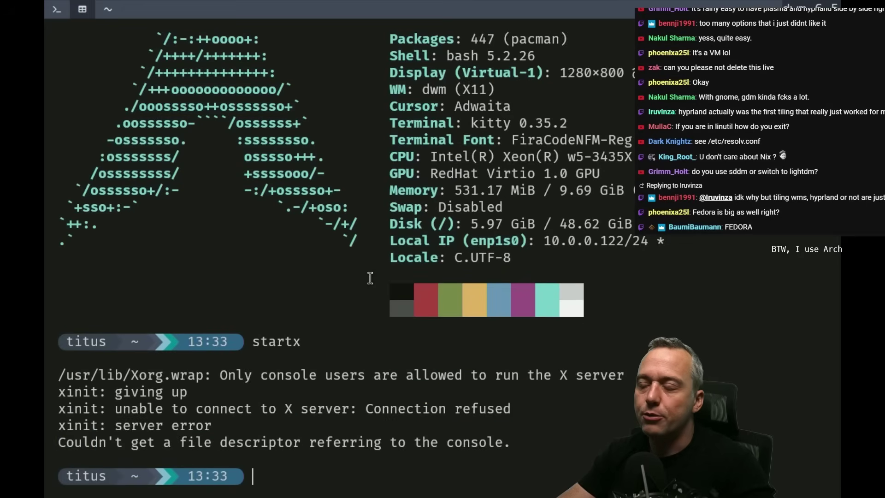
Discard the typed text and run the pasted linutil install command.
text(clear)
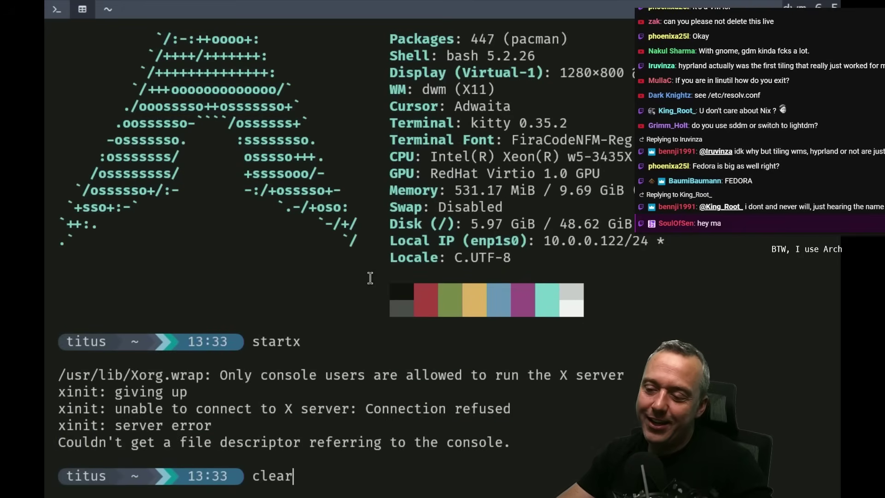
key(ctrl+u)
text(curl -fsSL https://christitus.com/linux | sh)
key(Return)
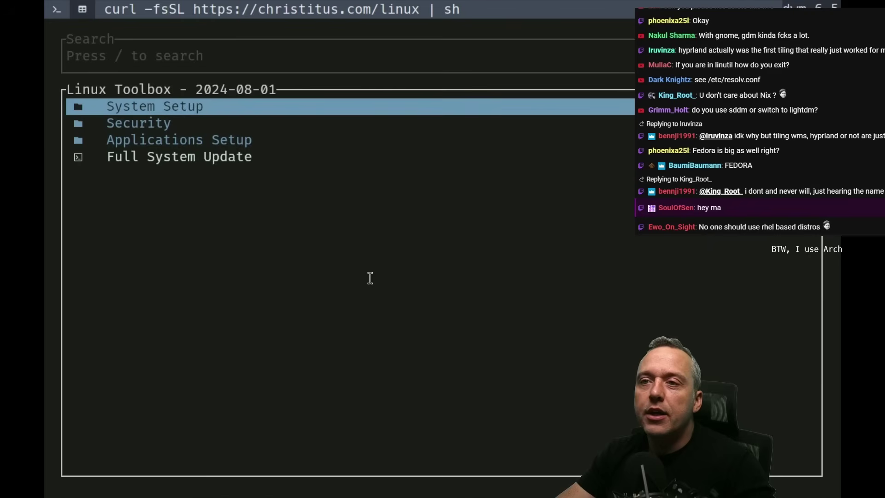
Run the System Setup > Global Theme script, entering the admin password.
key(Return)
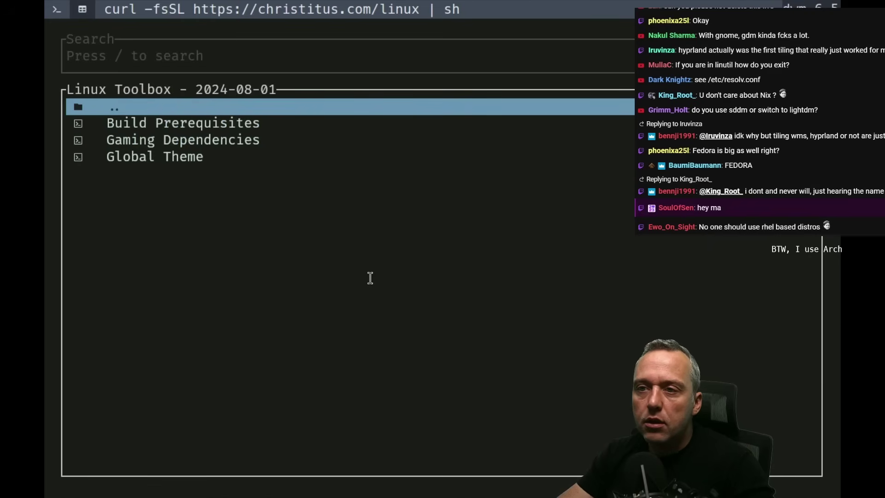
key(Down)
key(Down)
key(Down)
key(Return)
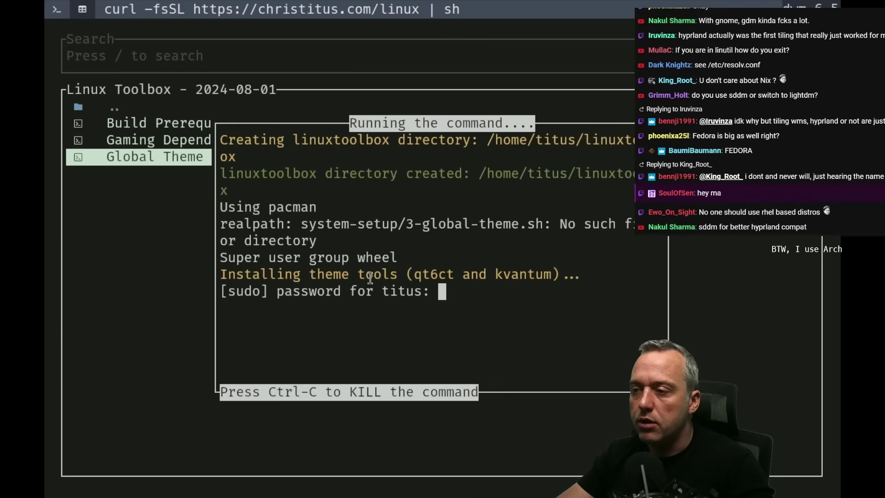
key(Return)
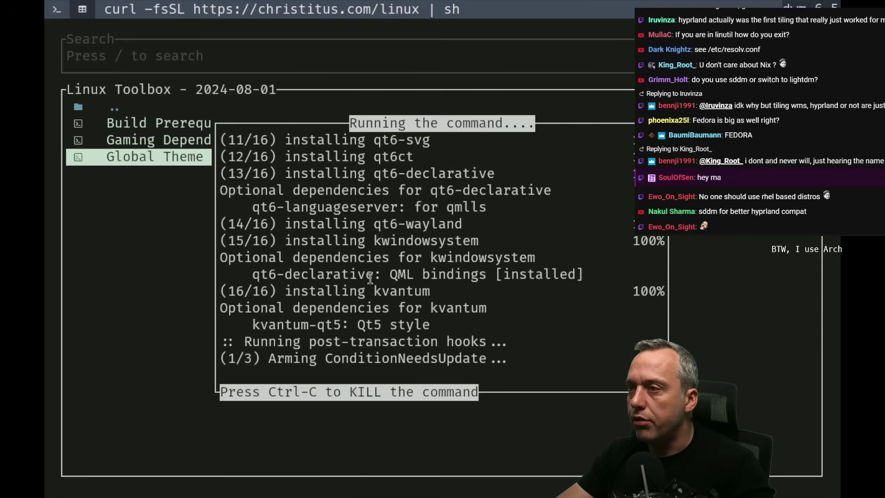
key(Return)
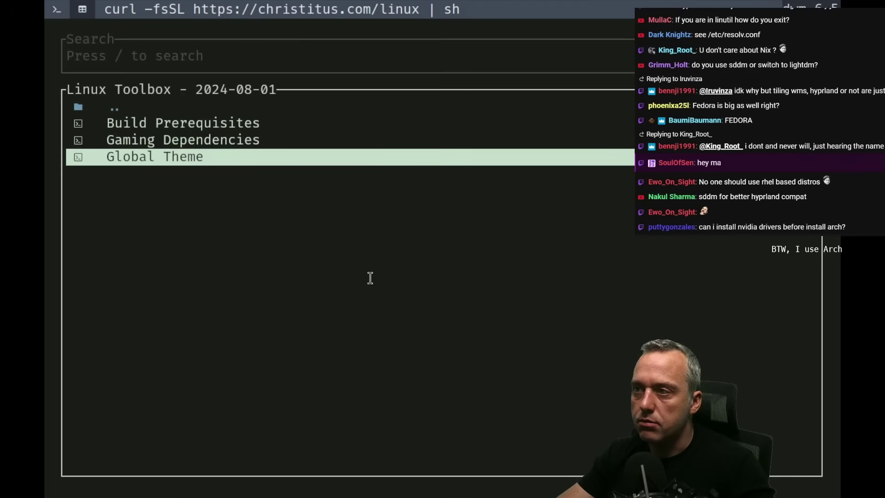
key(Up)
key(Up)
key(Up)
key(Return)
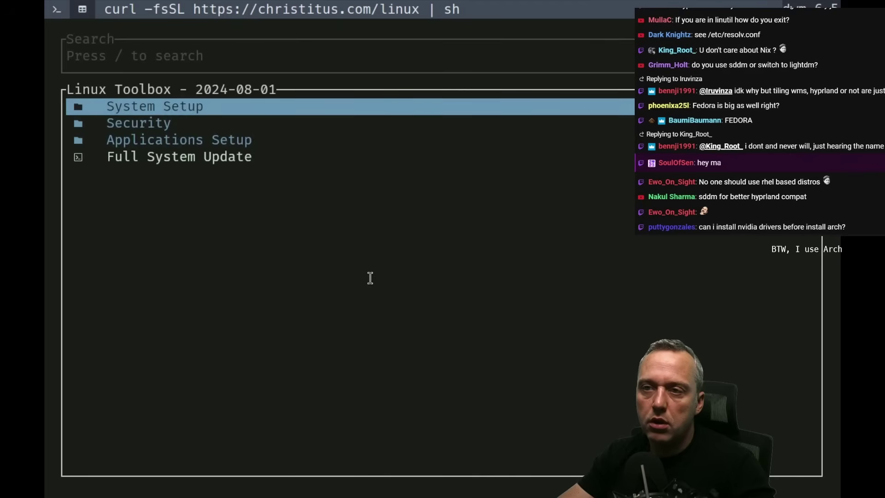
Run the System Setup > Build Prerequisites script and return to the main menu.
key(Return)
key(Down)
key(Return)
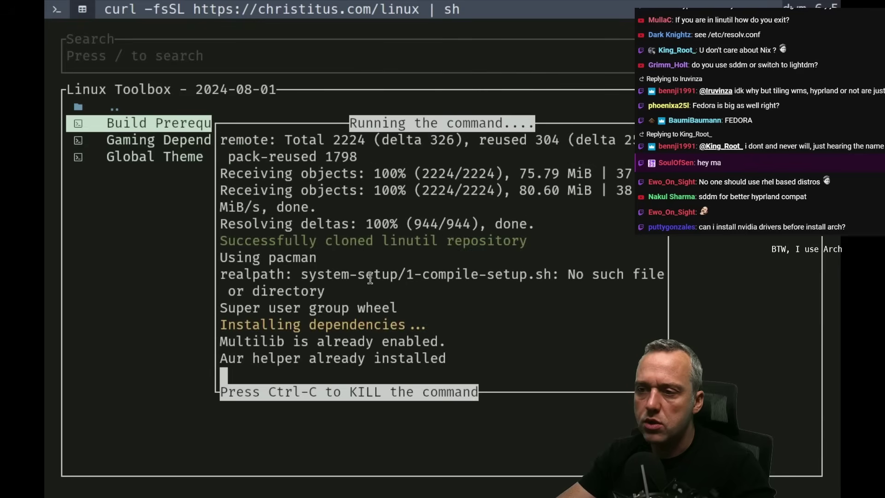
key(Return)
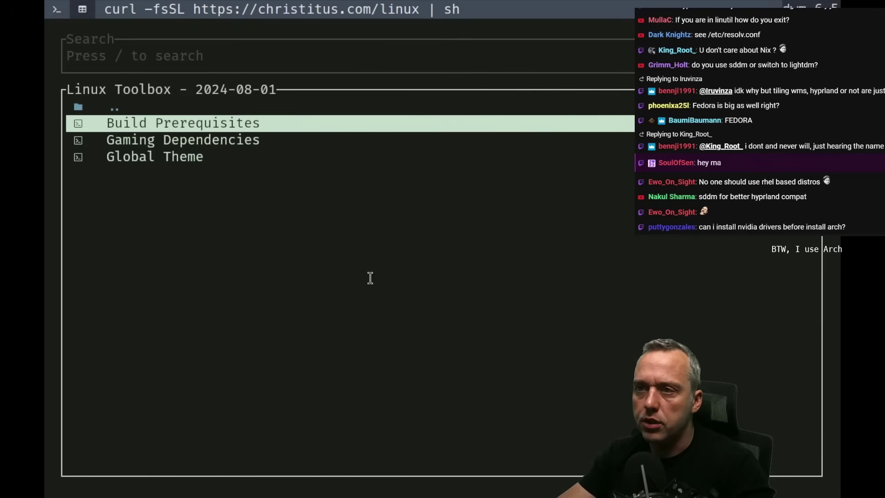
key(Up)
key(Return)
Run Applications Setup > Rofi Setup and test the new Rofi launcher.
key(Down)
key(Down)
key(Return)
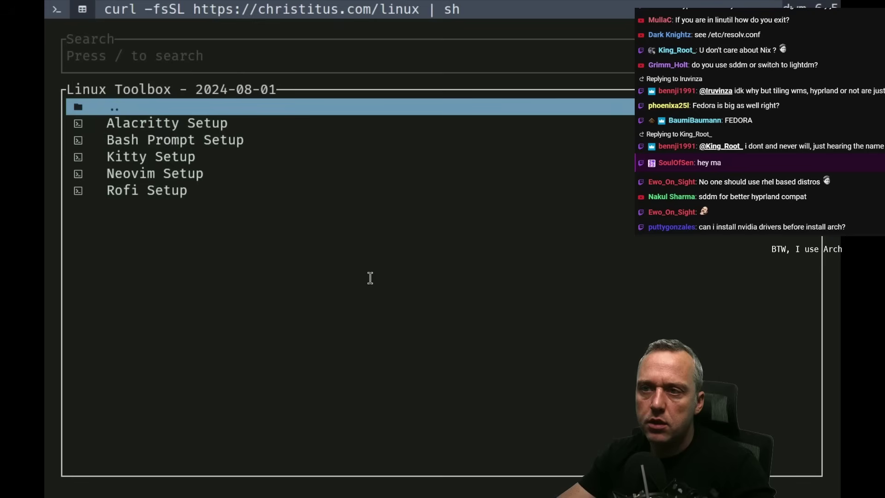
key(Down)
key(Down)
key(Down)
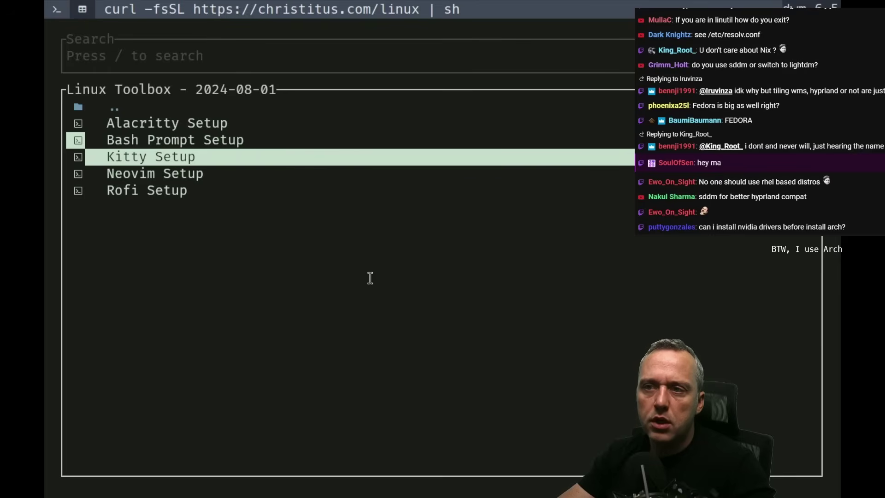
key(Up)
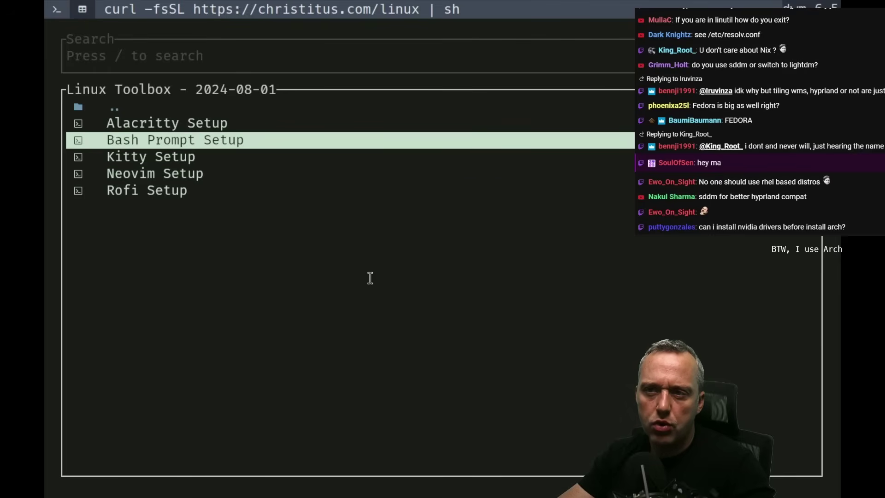
key(Down)
key(Down)
key(Down)
key(Up)
key(Down)
key(Return)
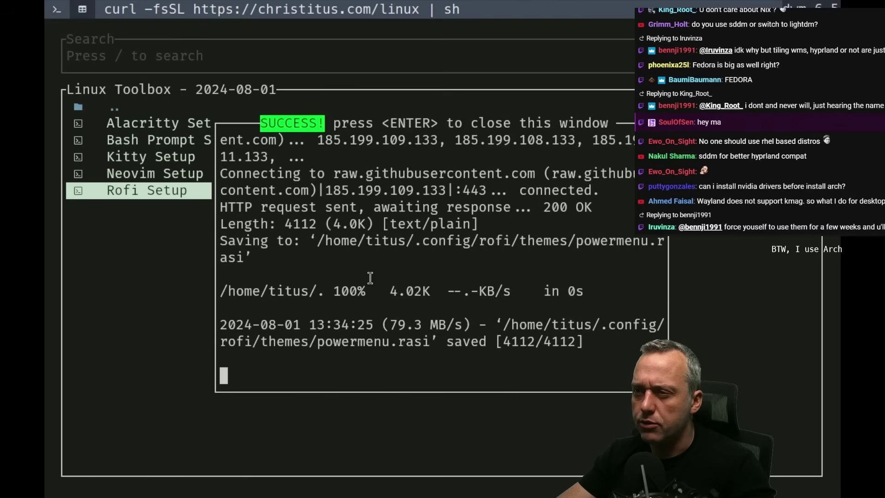
key(Return)
key(super+r)
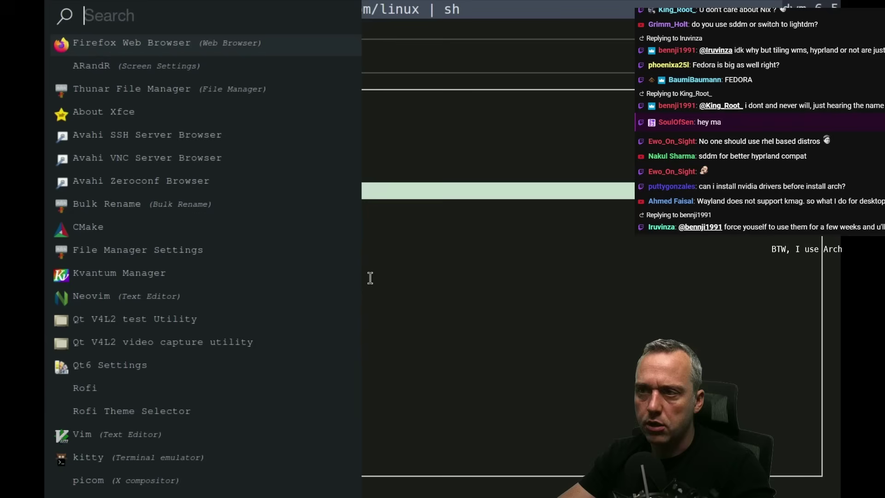
key(Escape)
Quit Linutil with q, clear the terminal, and launch Firefox.
key(Up)
key(Up)
key(Up)
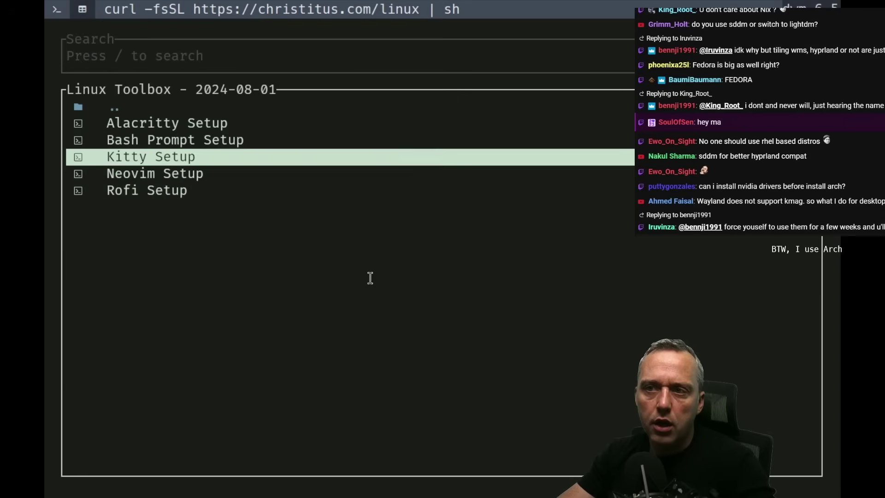
key(Up)
key(Up)
key(Return)
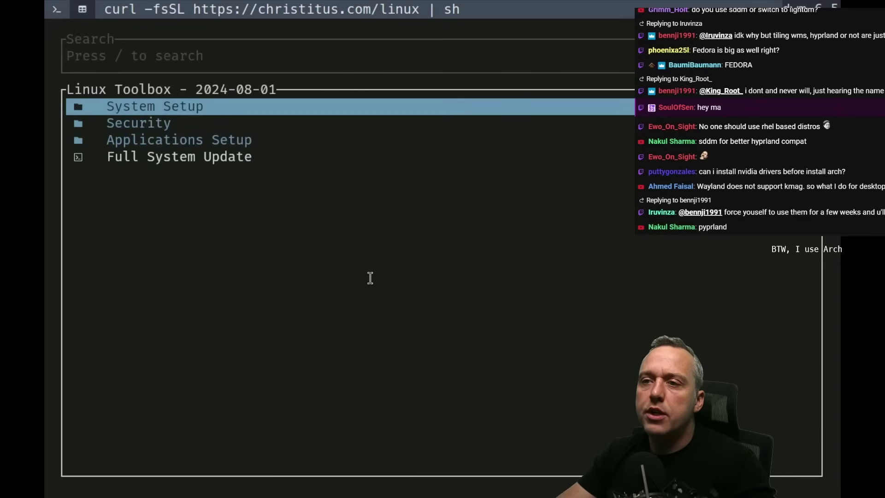
text(qclear)
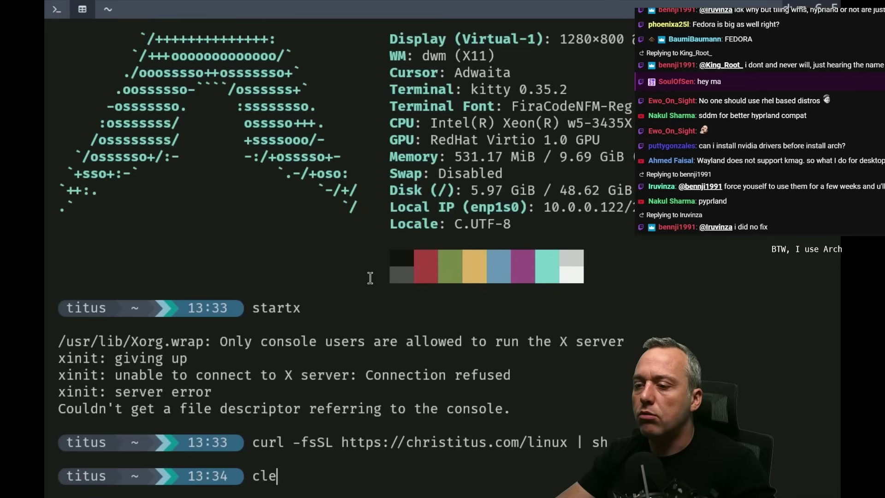
key(Return)
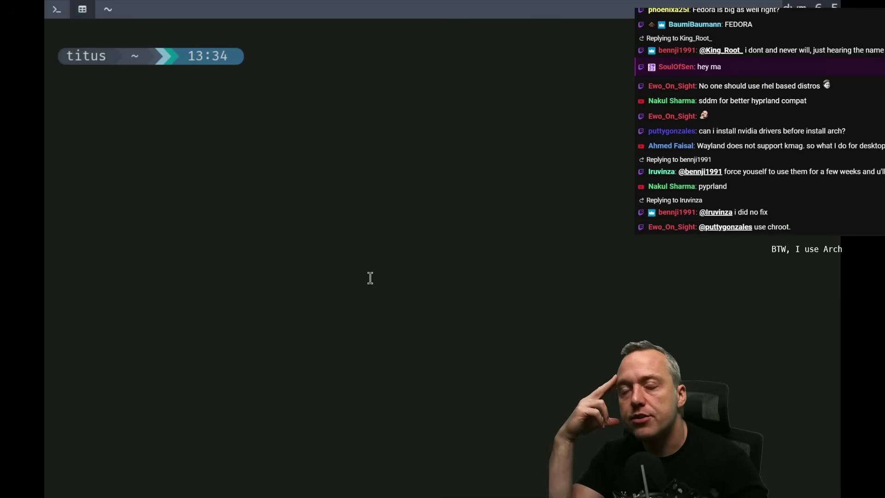
key(super+w)
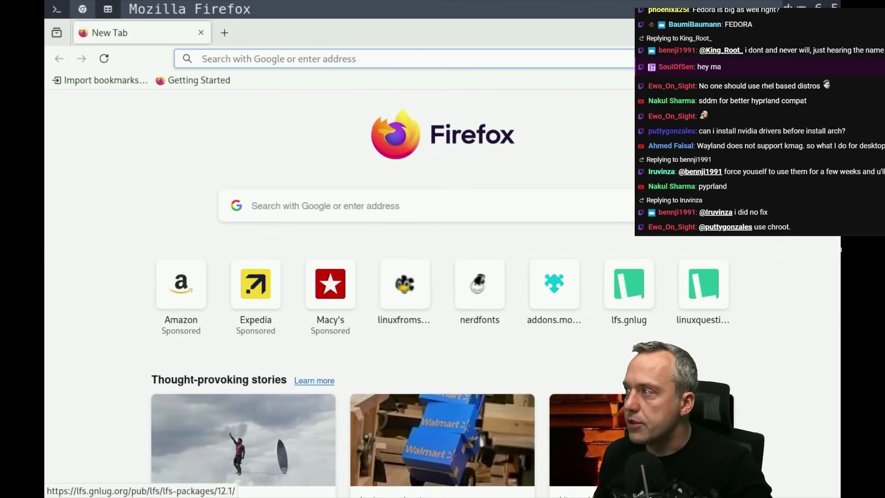
In Firefox Settings, search 'dar', set the website appearance to Dark, and close Firefox.
click(829, 58)
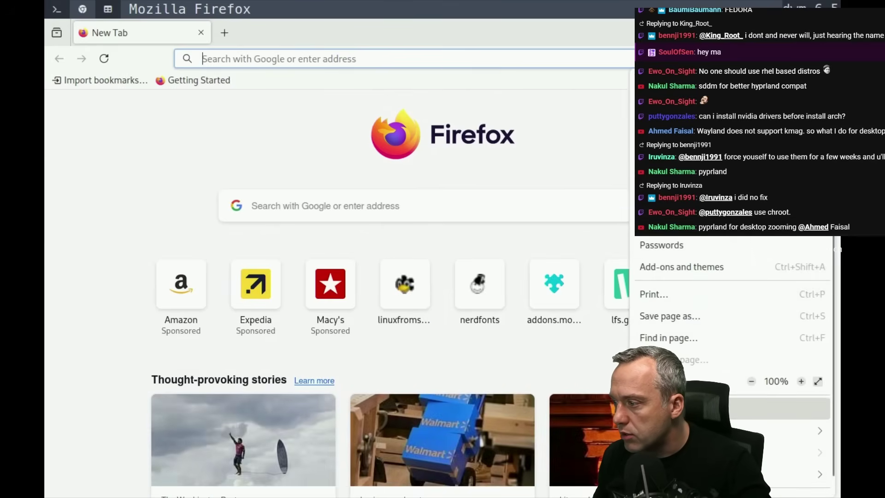
click(691, 409)
text(dar)
click(510, 250)
key(super+q)
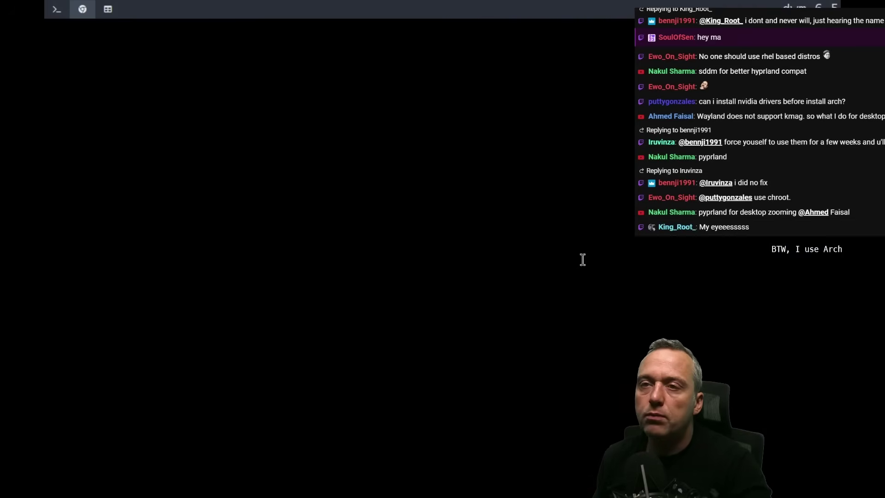
key(super+Return)
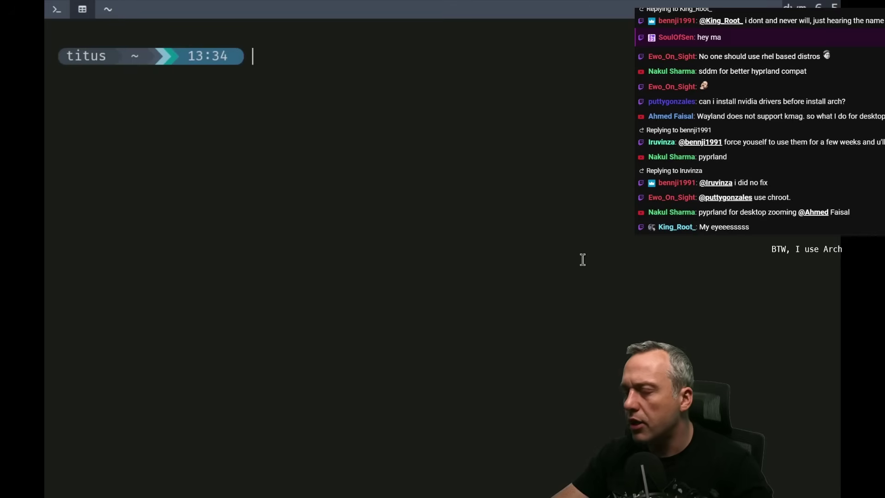
Search for gbar with yay and install gbar-git, accepting the default prompts.
text(yay -Ss gbar)
key(Return)
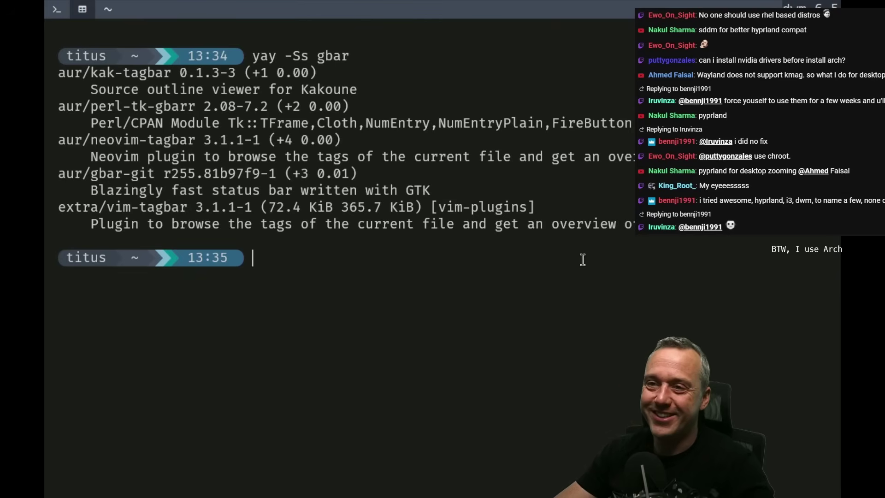
text(yay -S gb)
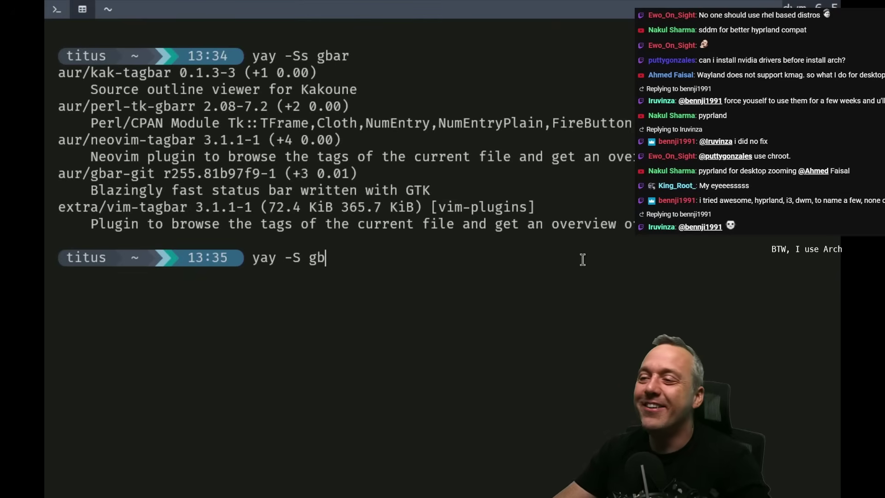
key(BackSpace)
text(bar)
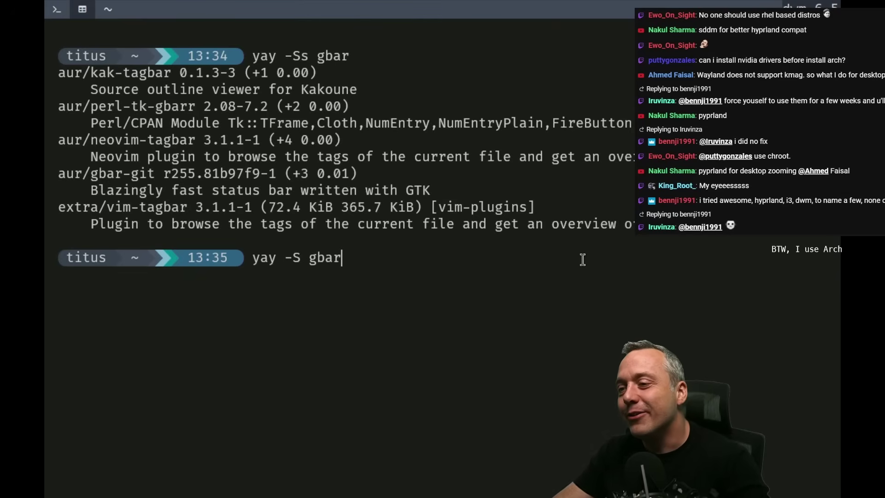
text(-git)
key(Return)
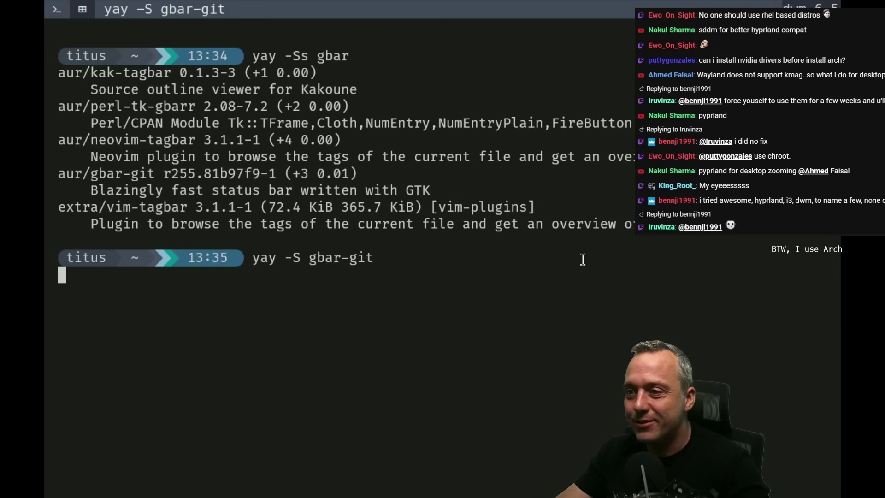
key(Return)
key(Return)
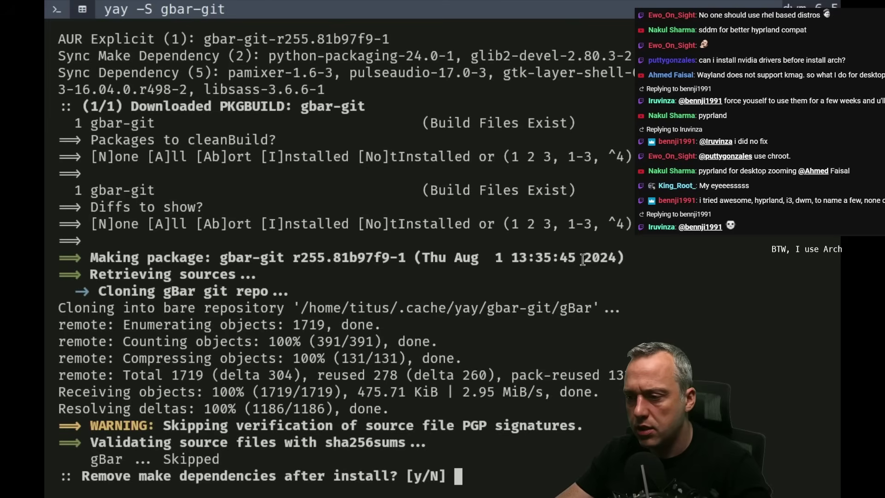
key(Return)
key(Return)
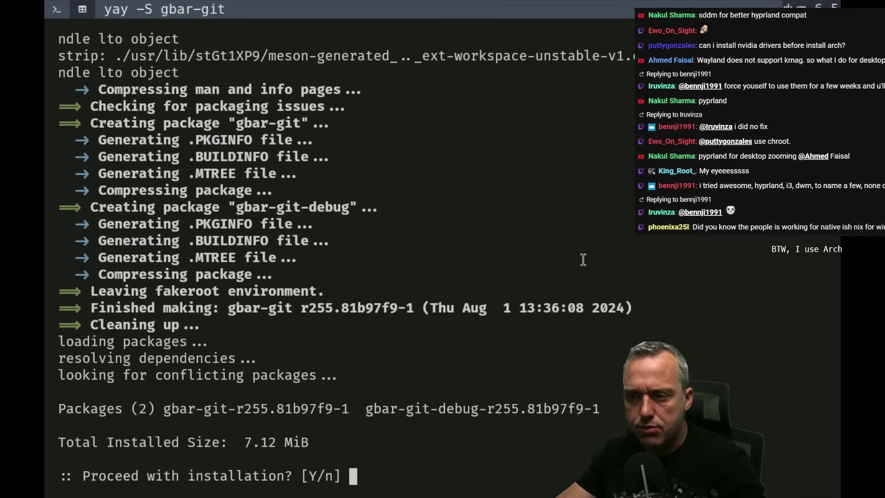
key(Return)
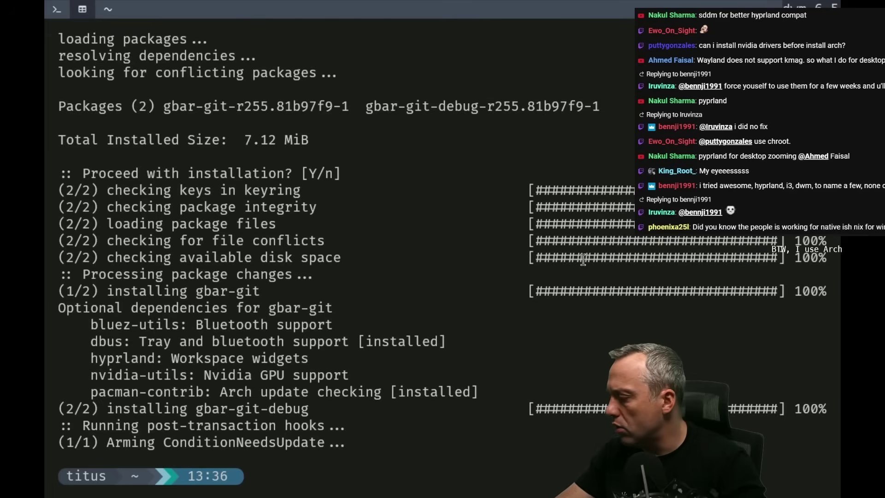
Search for and install hyprlock with its dependencies, then cd into hyprland-titus.
text(yay -Ss hyprlock)
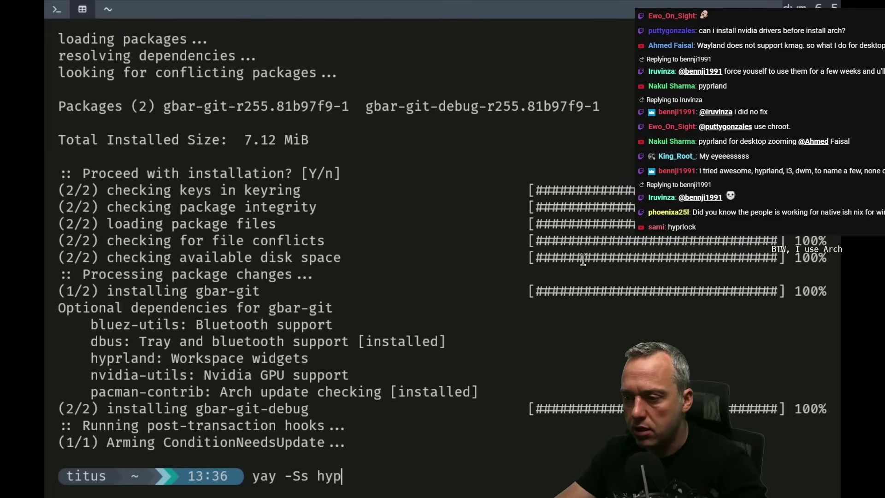
key(Return)
text(yay -S hyprlock)
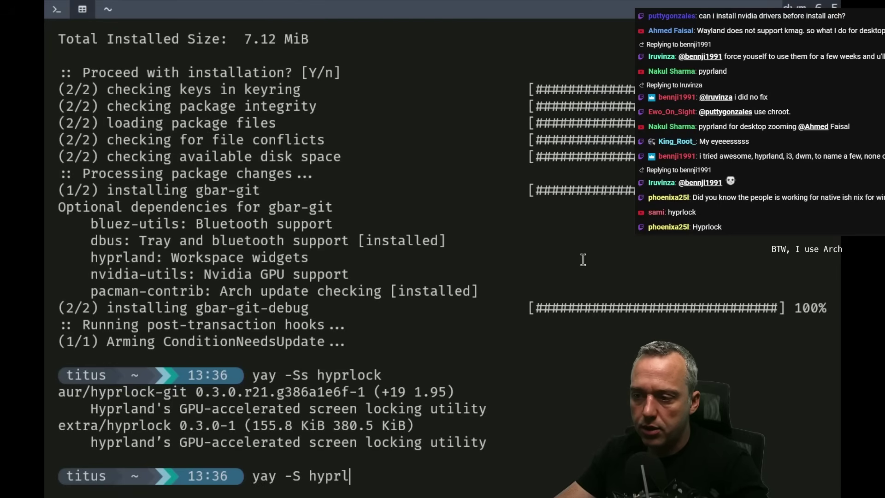
key(Return)
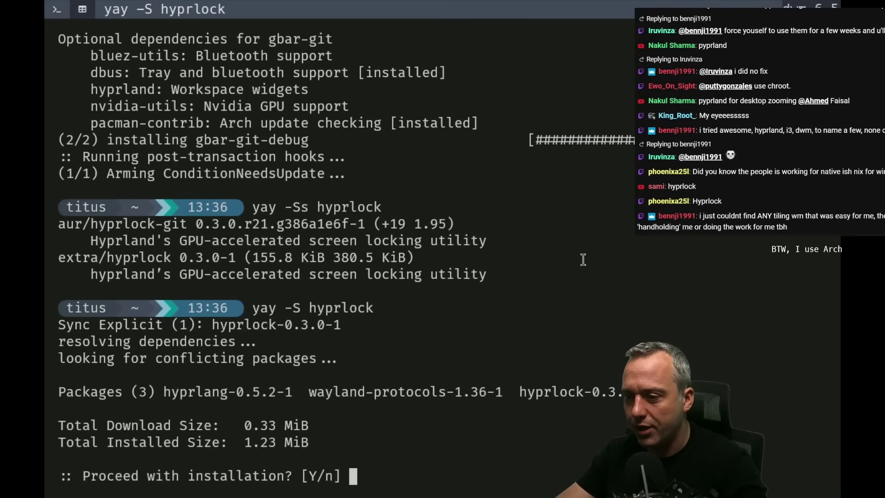
key(Return)
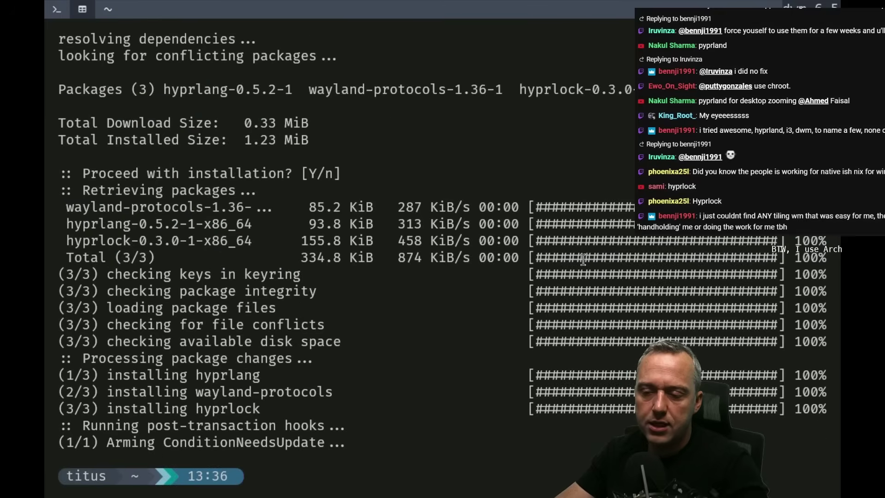
text(cd hyp)
key(Tab)
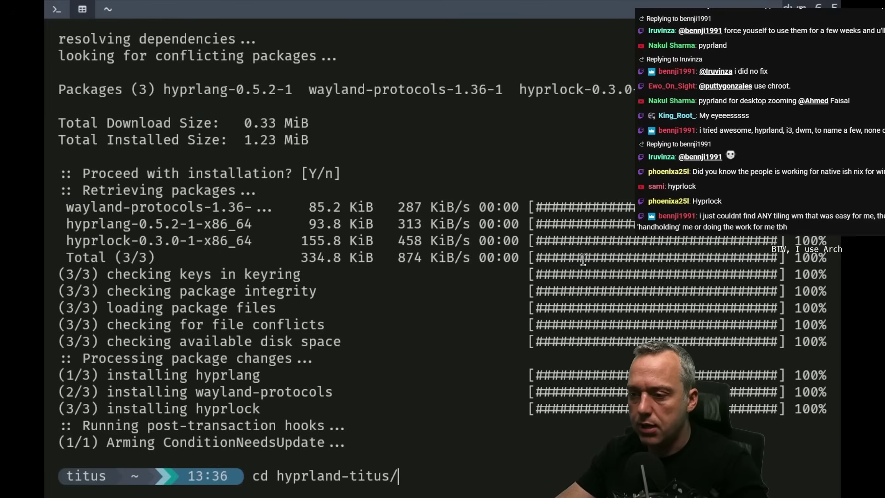
Open set-hypr.sh in Vim and look over the yay check and system update blocks.
key(Return)
text(vim set-hypr.sh)
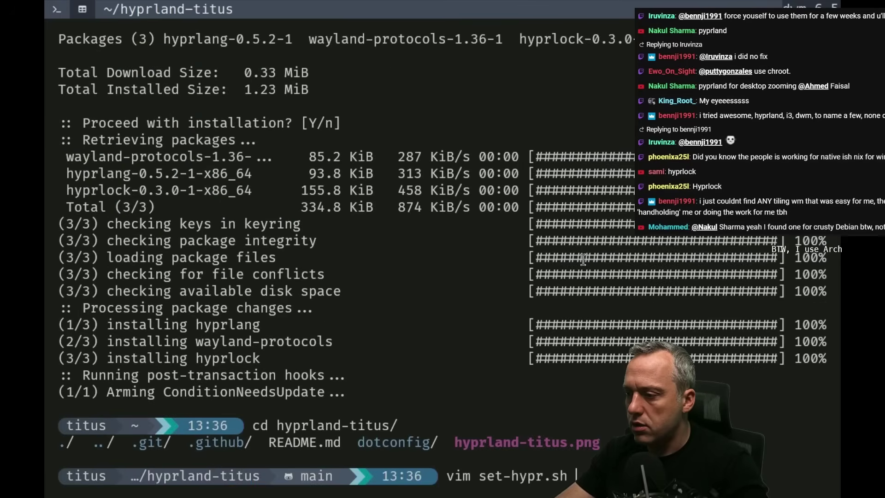
key(Return)
key(braceright)
key(braceright)
key(braceright)
key(braceright)
key(braceright)
key(braceright)
key(braceright)
key(j)
key(j)
key(j)
key(j)
key(j)
key(j)
key(j)
key(j)
key(j)
key(j)
key(j)
key(j)
key(j)
key(j)
key(j)
key(j)
key(j)
key(j)
key(j)
key(j)
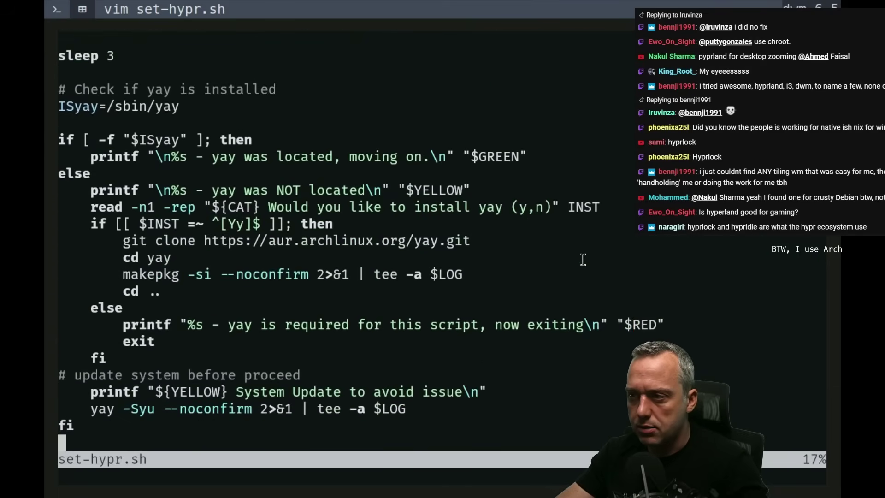
key(j)
key(j)
key(j)
key(k)
key(k)
key(k)
key(k)
key(k)
key(k)
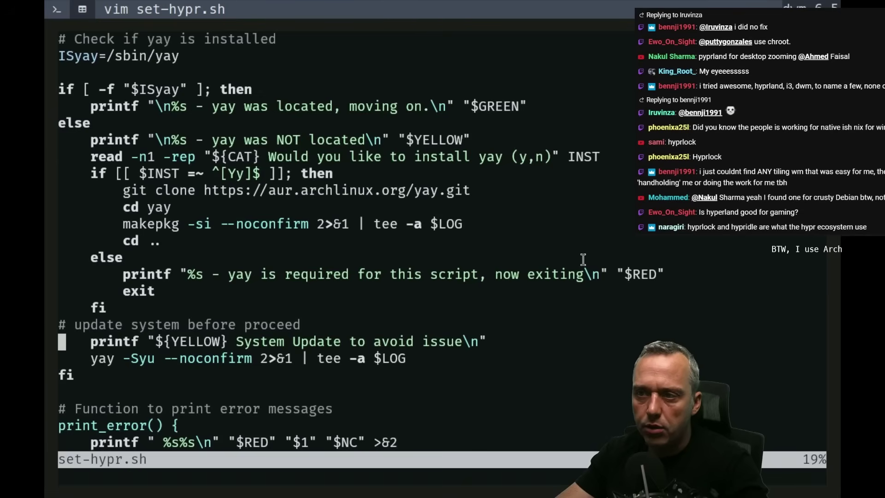
key(j)
key(j)
key(j)
Change the removal line to remove hyprlock and gbar-git instead of swaylock and waybar.
key(slash)
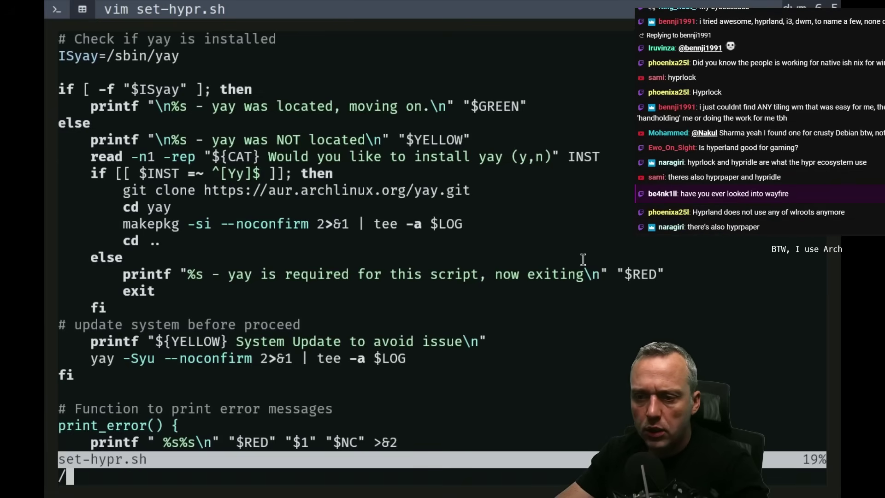
text(sway)
key(Return)
key(Return)
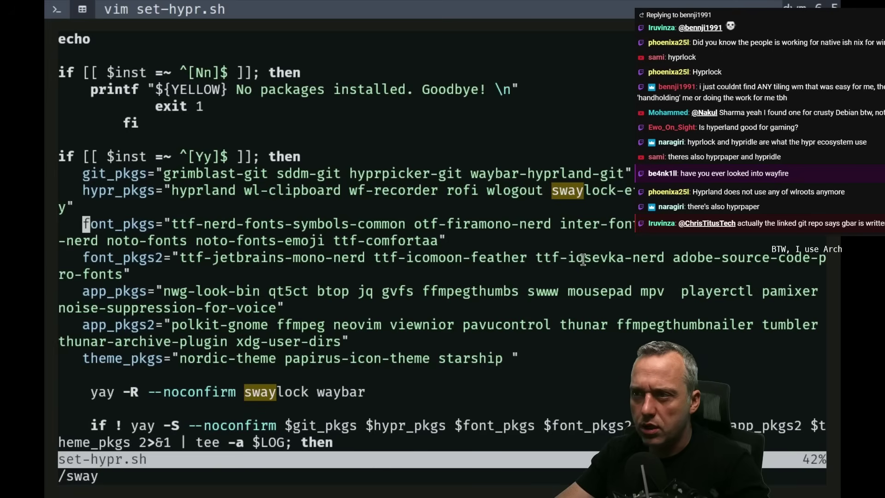
text(/s)
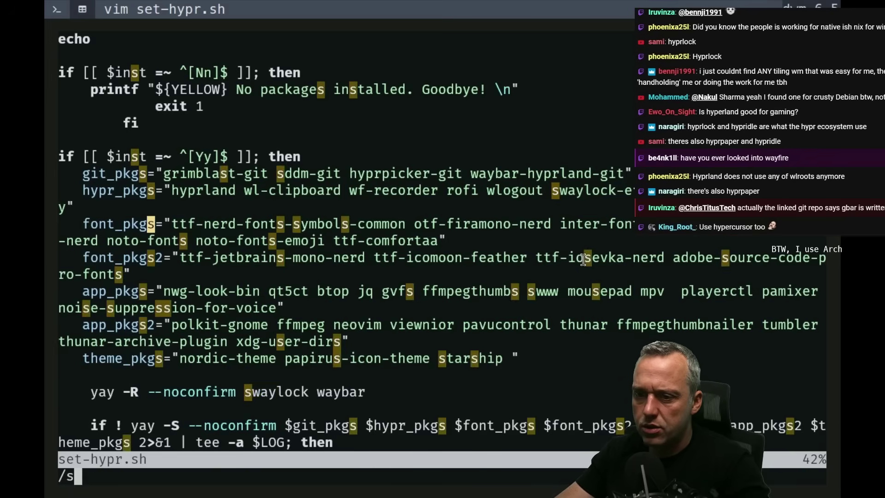
text(waylock)
key(Return)
text(dwihyprlock)
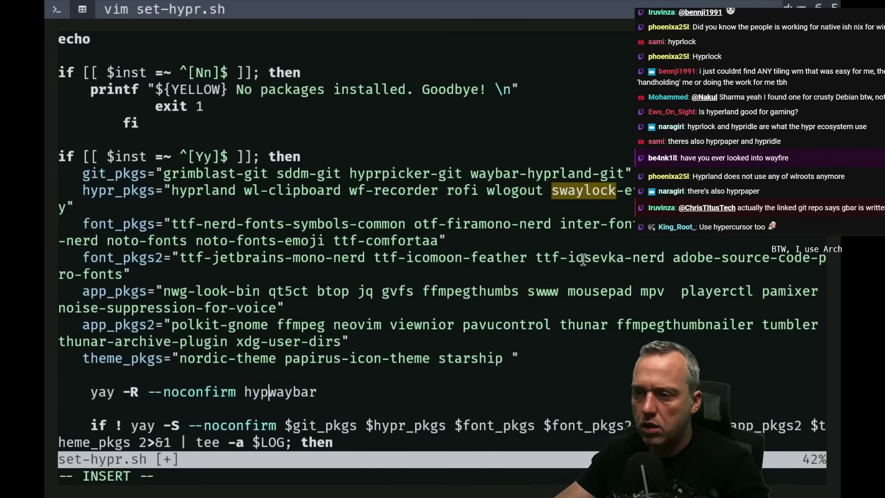
key(Delete)
key(Delete)
key(Delete)
key(Delete)
key(Delete)
key(Delete)
text(gbar-git)
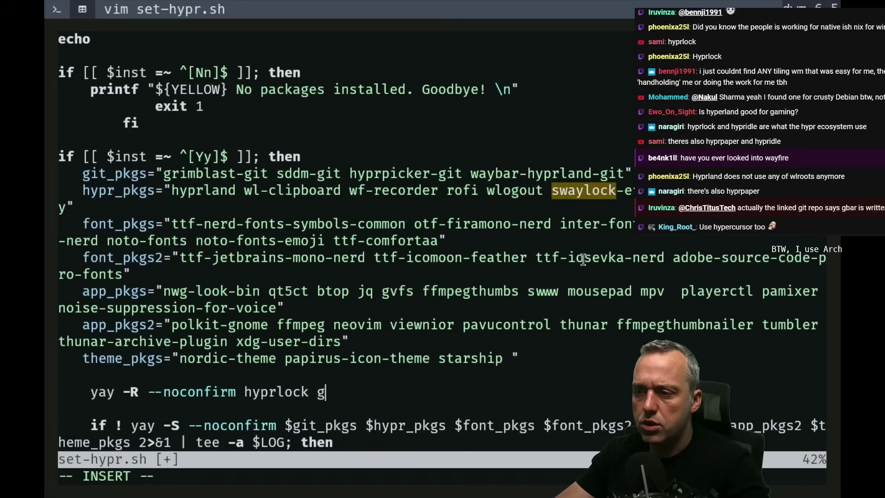
key(Escape)
Delete the swaylock config copy line and the waybar chmod line.
text(/sway)
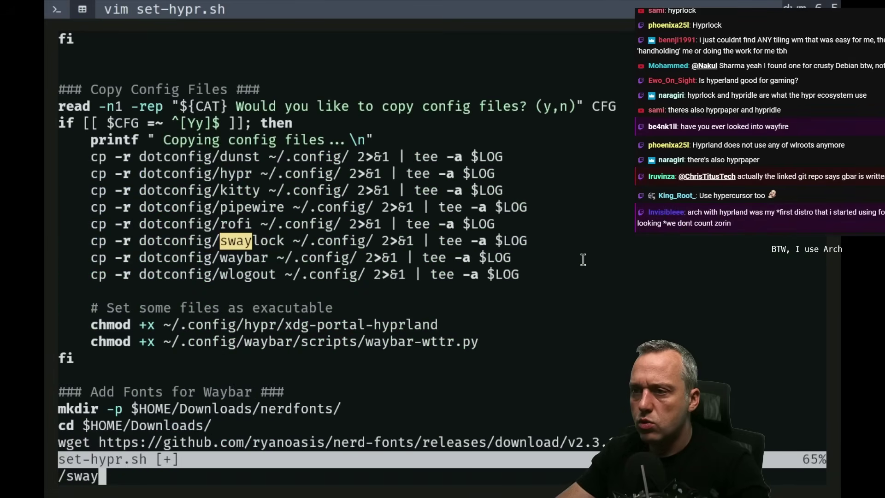
key(Return)
key(d)
key(d)
key(d)
key(d)
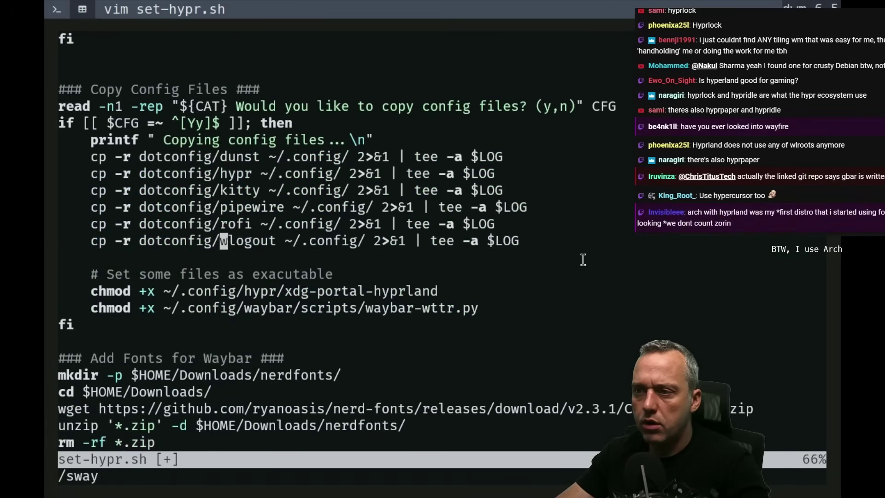
key(slash)
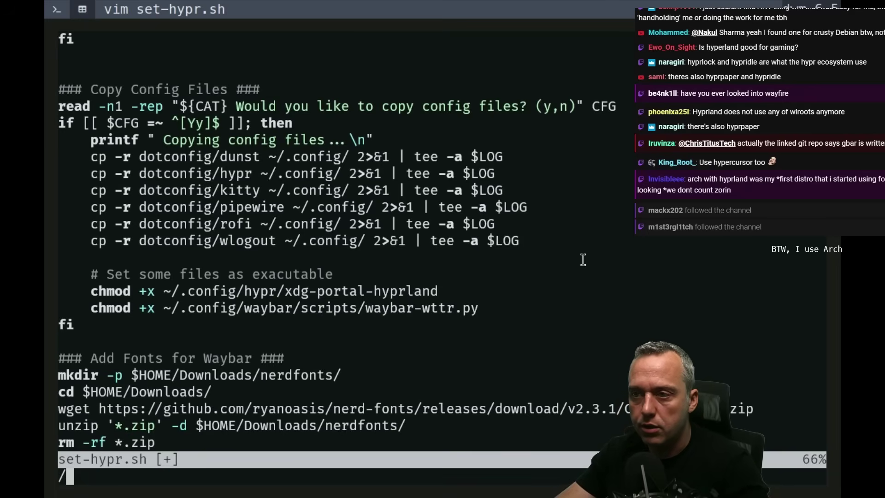
text(waybar)
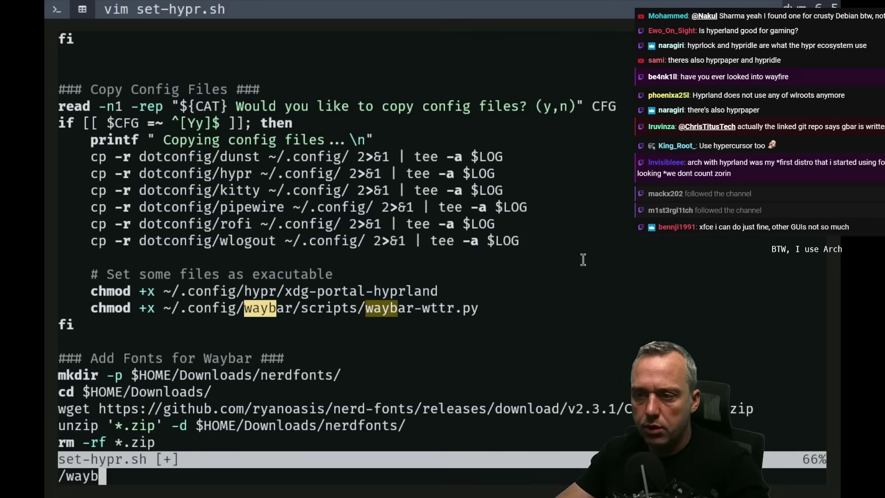
key(Return)
key(d)
key(d)
Remove the waybar-hyprland-git entry from the git_pkgs list.
key(n)
key(d)
key(w)
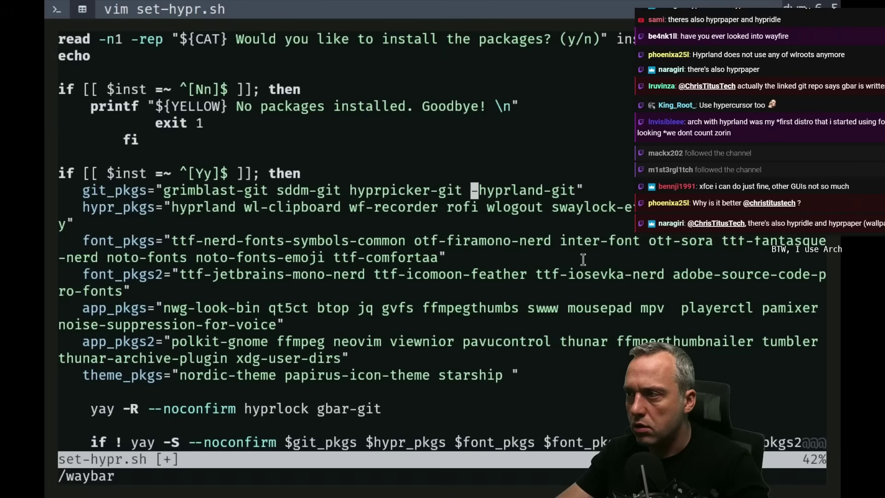
key(h)
key(d)
key(t)
key(quotedbl)
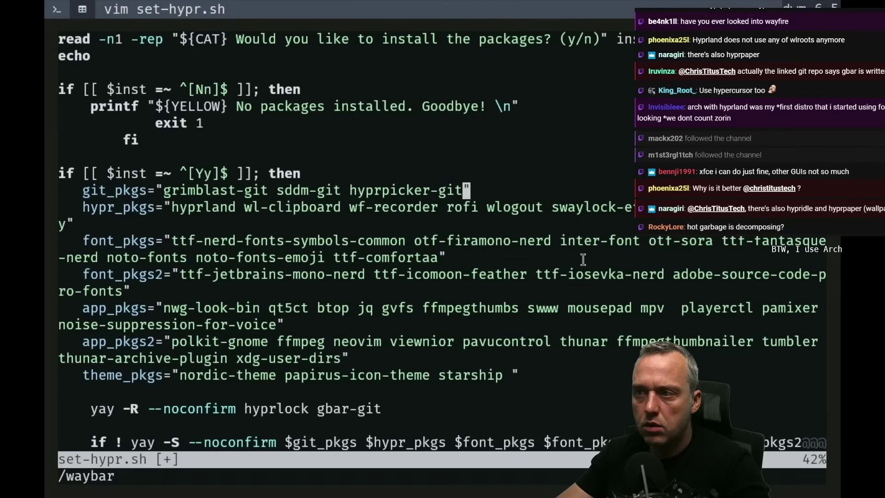
Delete swaylock-effects from the hypr_pkgs list.
key(n)
key(j)
key(l)
key(l)
key(l)
key(l)
key(l)
key(l)
key(l)
key(l)
key(l)
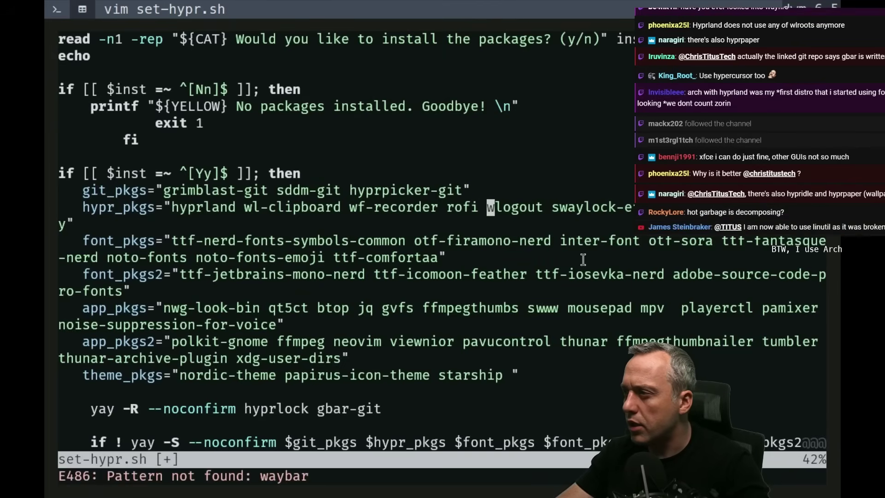
key(l)
key(l)
key(d)
key(w)
key(d)
key(w)
key(d)
key(w)
key(l)
key(l)
key(l)
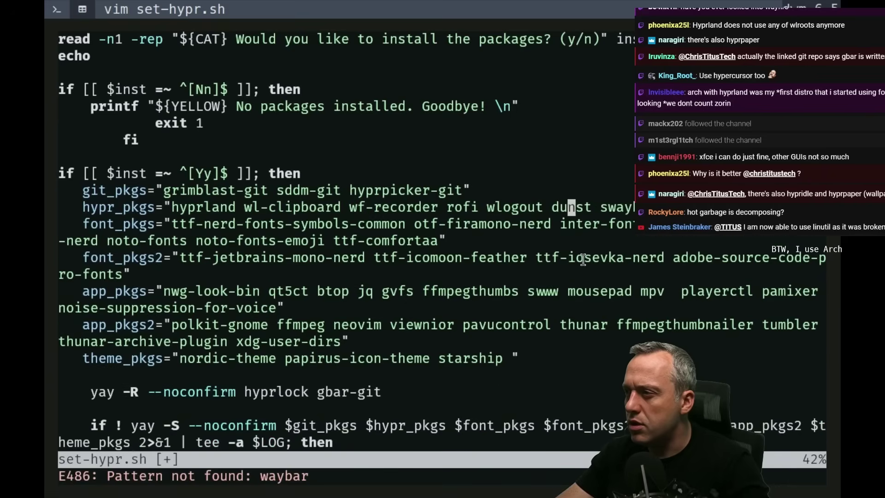
key(j)
key(j)
key(j)
key(j)
key(j)
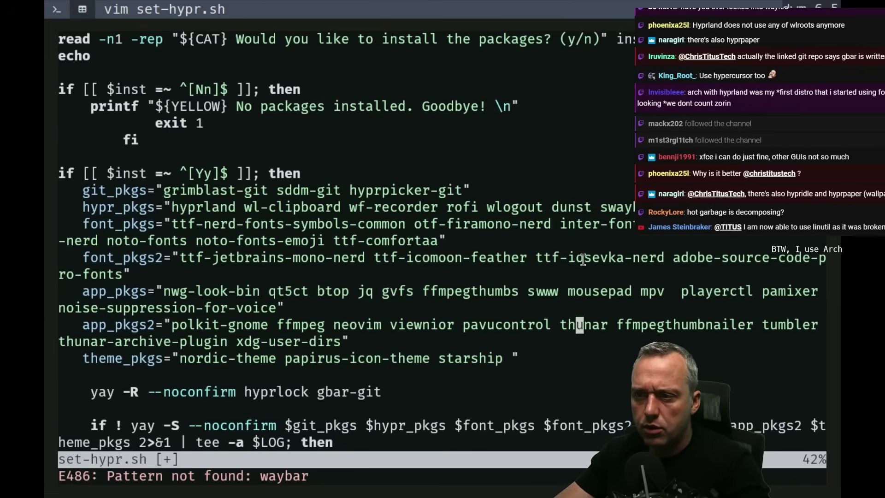
Confirm no waybar mention remains, then save and quit with :wq.
text(/sway)
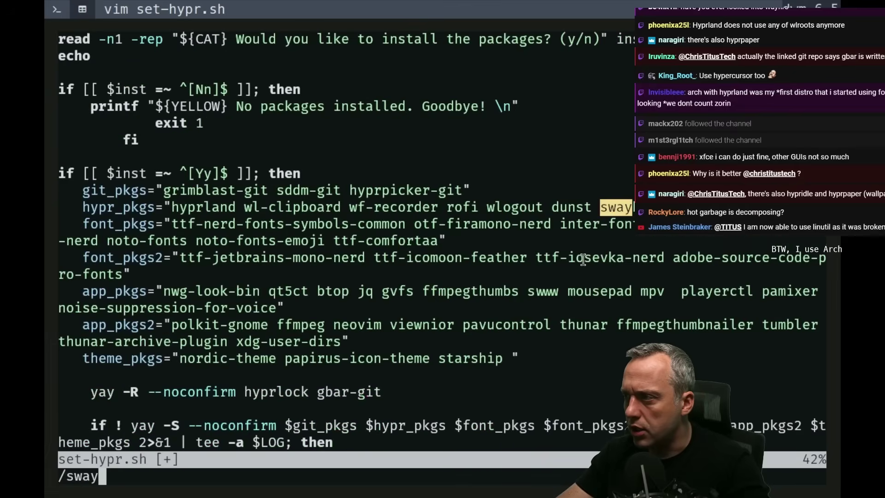
key(BackSpace)
key(BackSpace)
key(BackSpace)
key(BackSpace)
text(waybar)
key(Return)
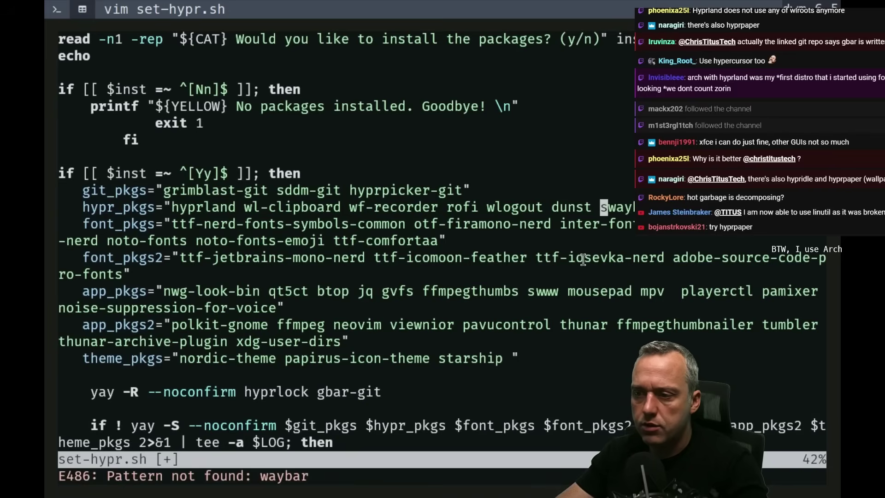
text(:wq)
key(Return)
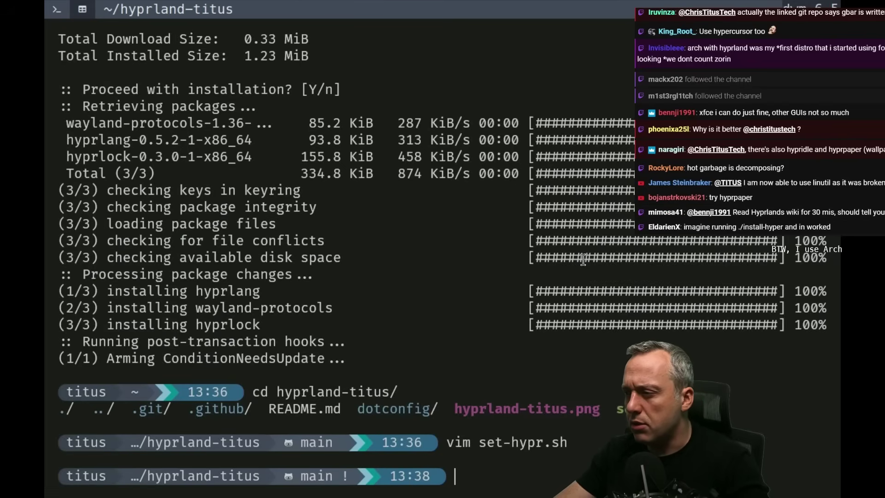
Run ./set-hypr.sh, agree to install, accept removing gbar-git and hyprlock, and skip build diffs.
text(./set-hypr.sh)
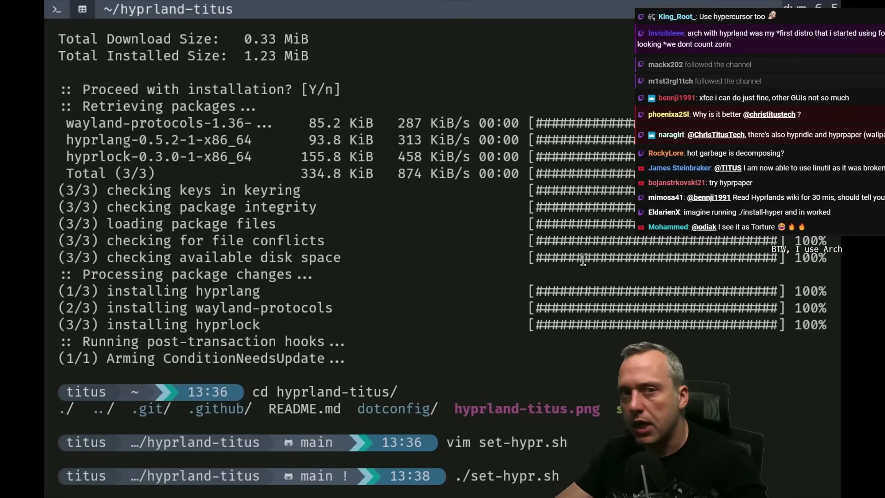
key(Return)
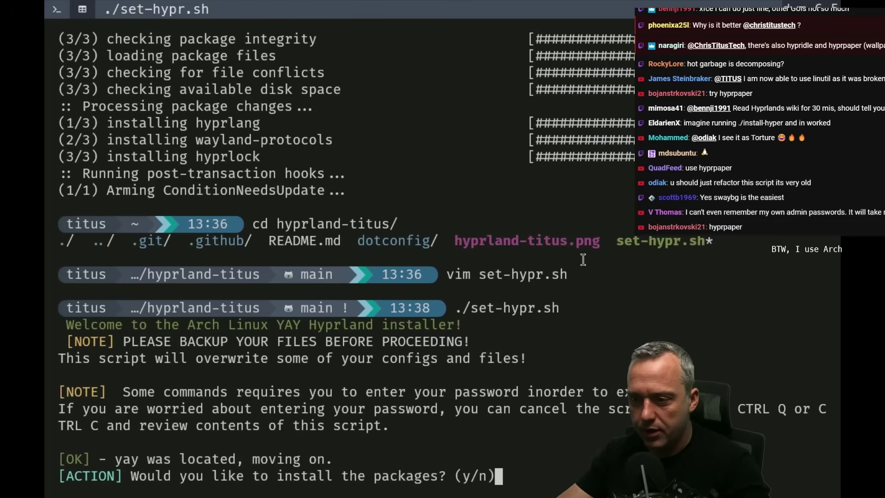
text(y)
key(Return)
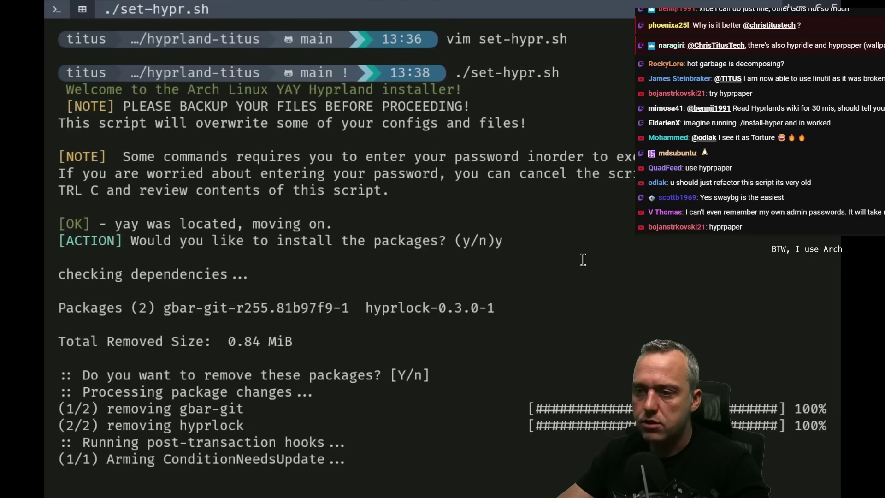
key(Return)
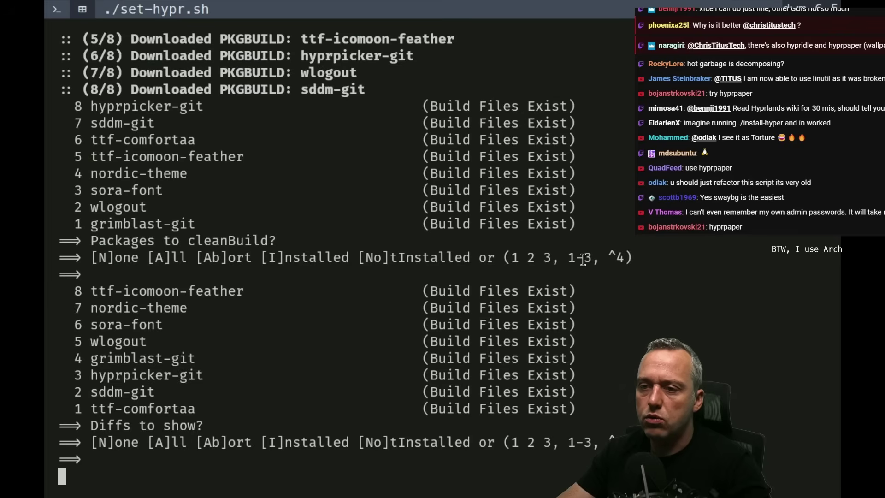
key(Return)
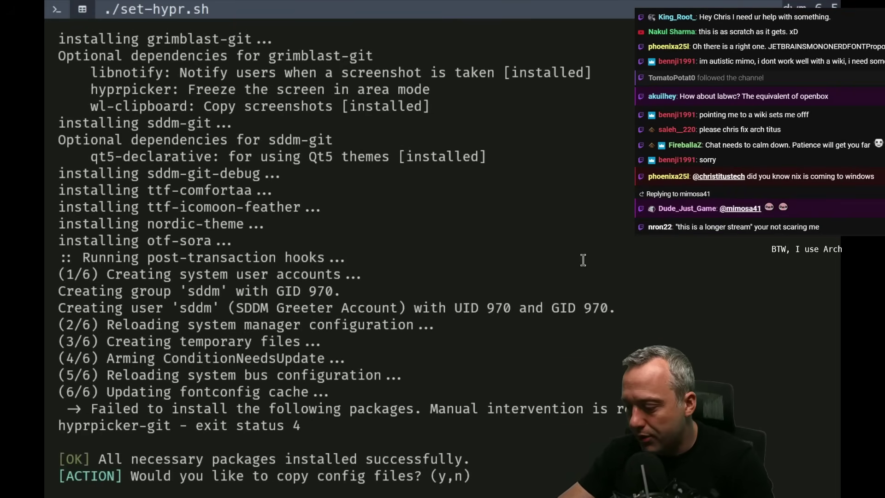
Agree to copy the config files and replace all existing font files.
text(y)
key(Return)
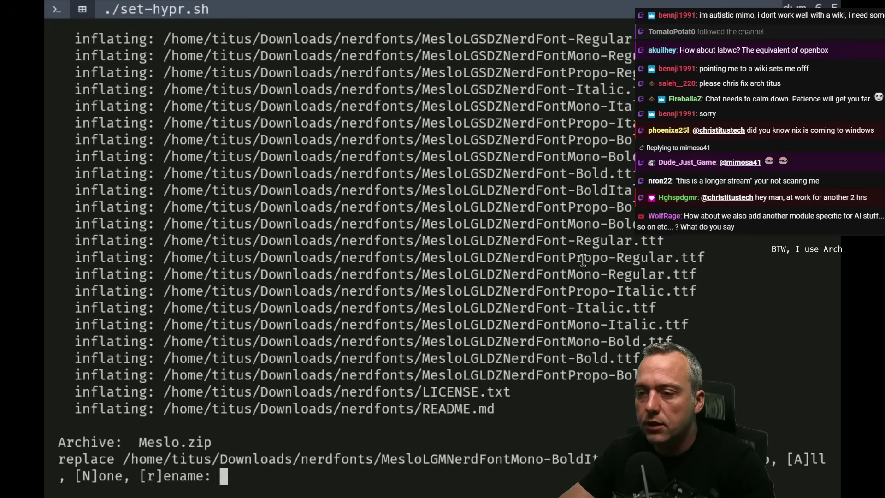
text(A)
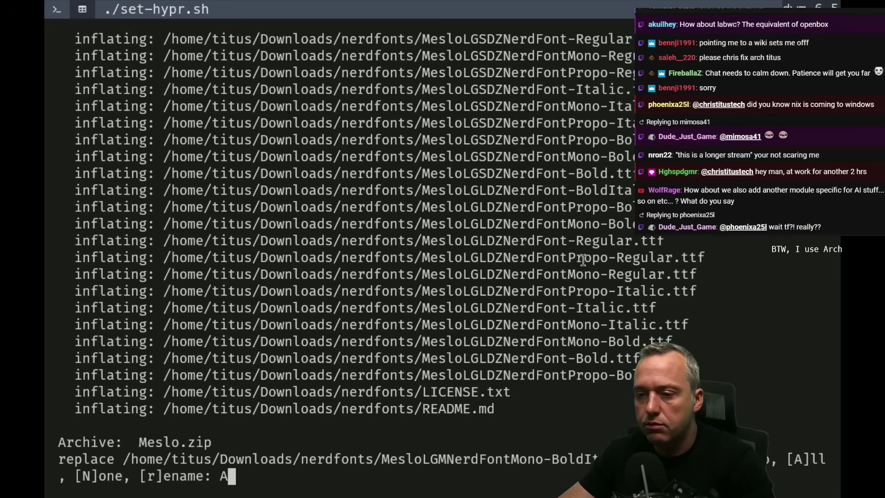
key(Return)
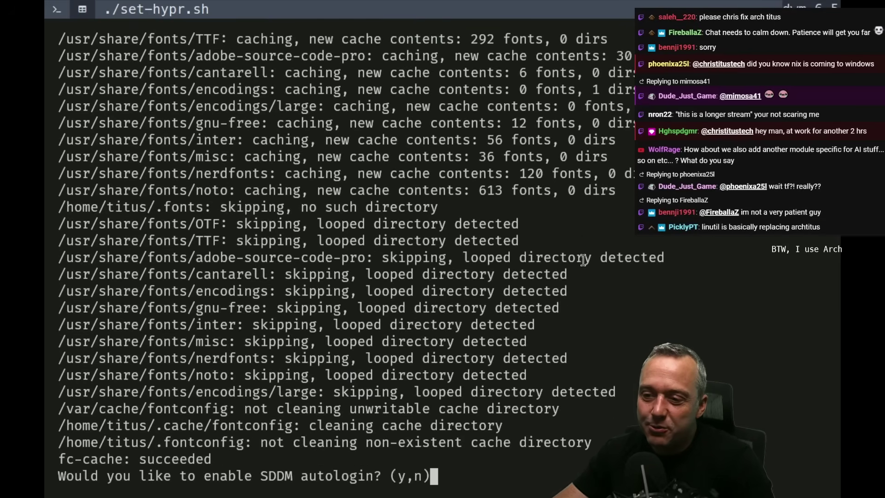
Enable SDDM autologin, decline Bluetooth packages, and start Hyprland right away.
text(y)
key(Return)
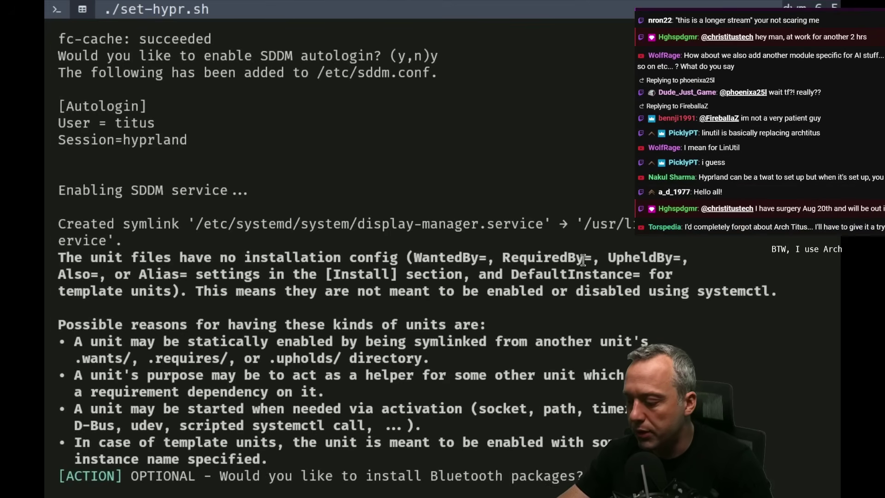
text(n)
key(Return)
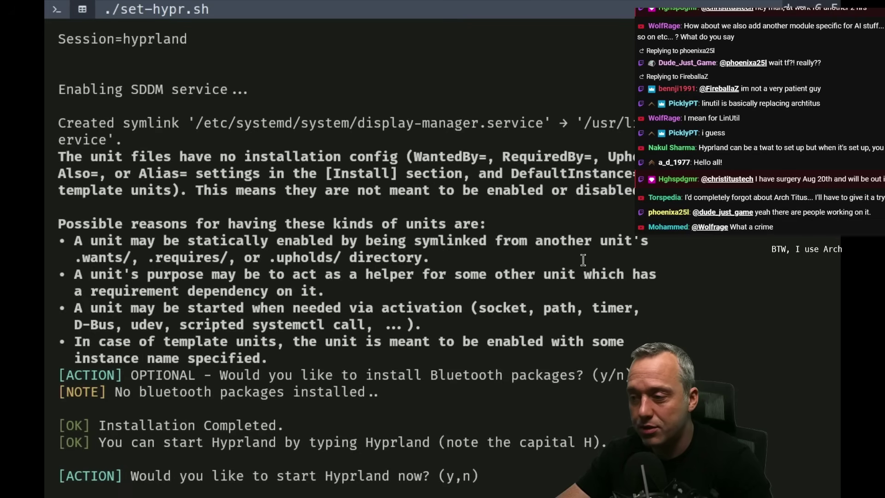
text(y)
key(Return)
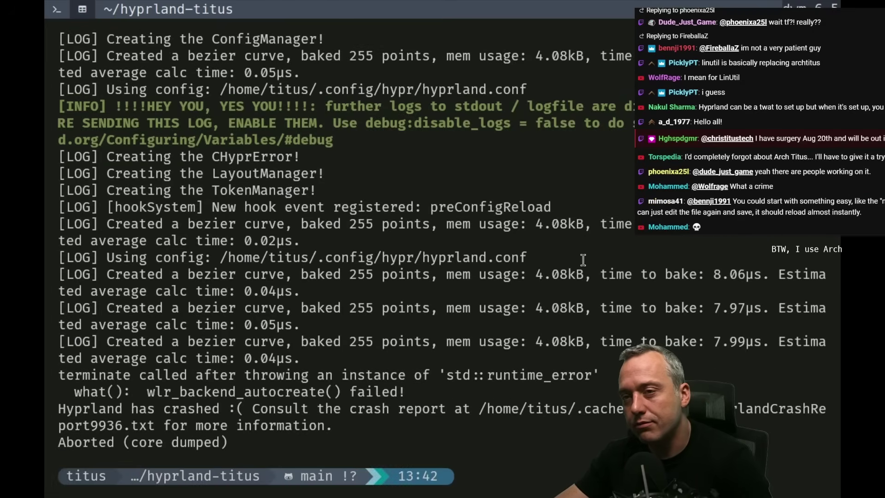
Exit the crashed session, open a new terminal, and inspect line 51 of hyprland.conf in Vim.
text(exit)
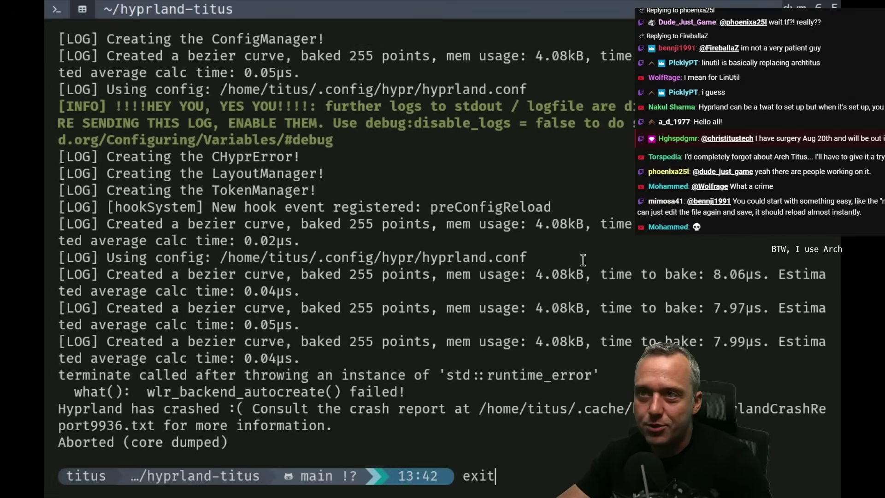
key(Return)
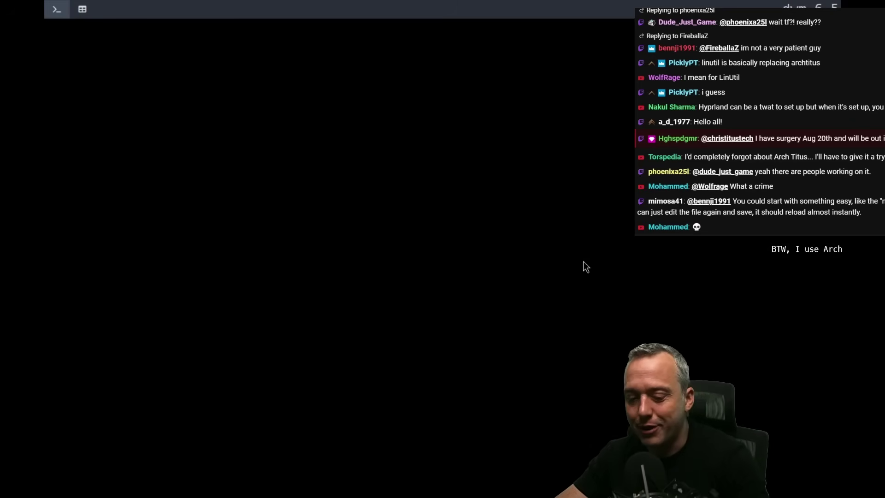
text(c)
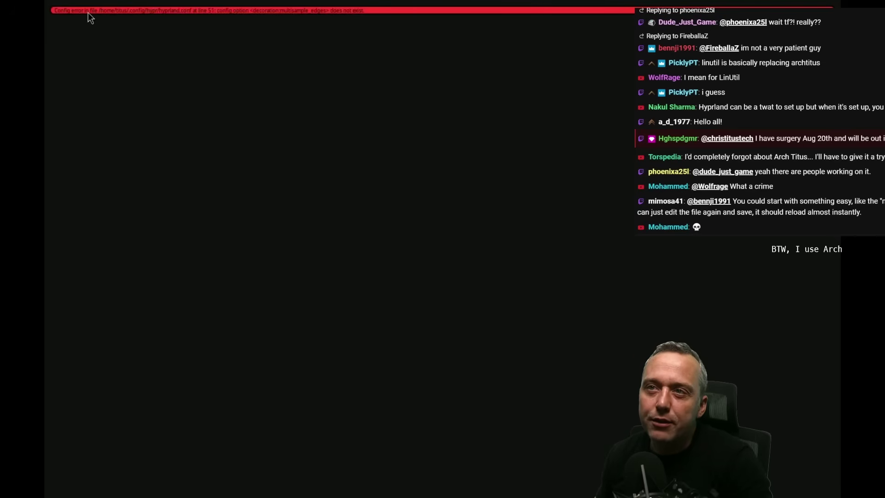
key(super+Return)
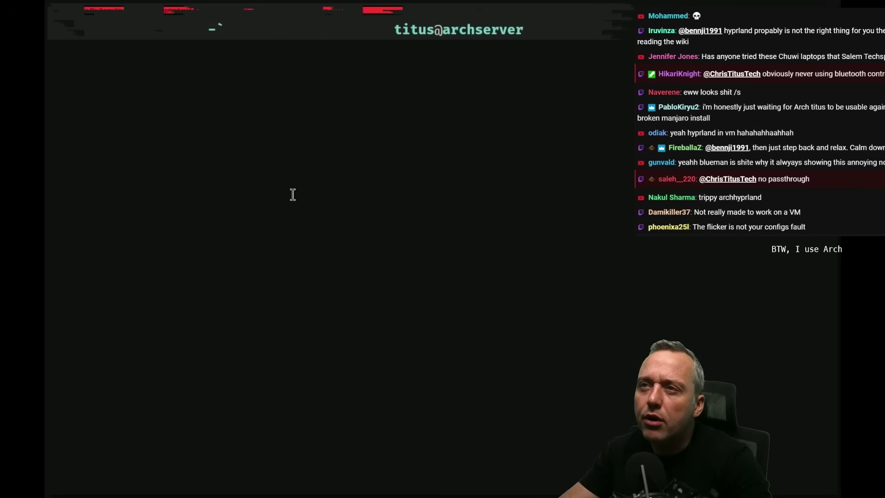
text(hypr/hy)
key(Tab)
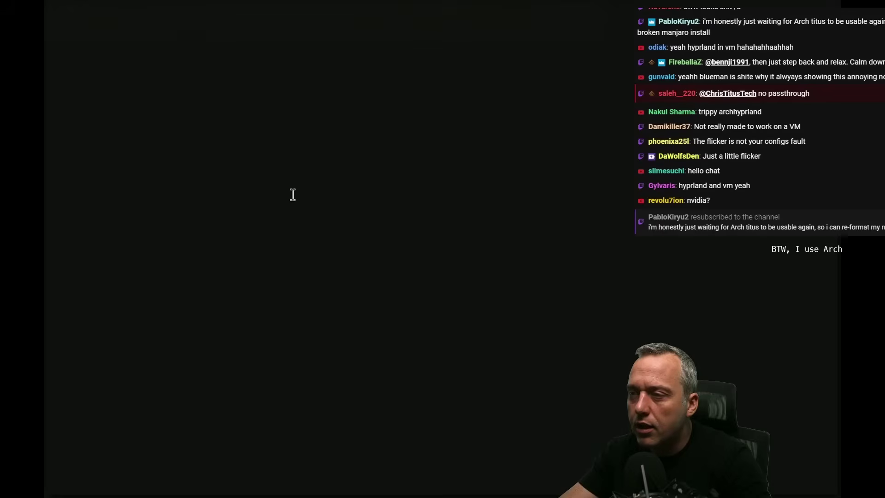
key(Return)
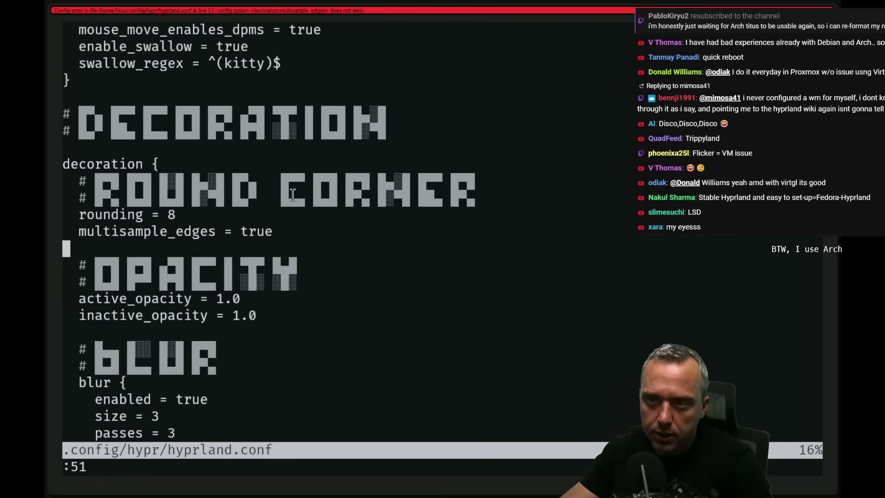
text(:q)
key(Return)
Launch Hyprland again, then change into the ~/.config/hypr folder.
text(Hyprland)
key(Return)
text(cd .config/)
text(hypr/hy)
text(pr)
key(BackSpace)
key(BackSpace)
key(BackSpace)
key(BackSpace)
text(Hypr)
key(BackSpace)
key(BackSpace)
key(BackSpace)
key(BackSpace)
key(Return)
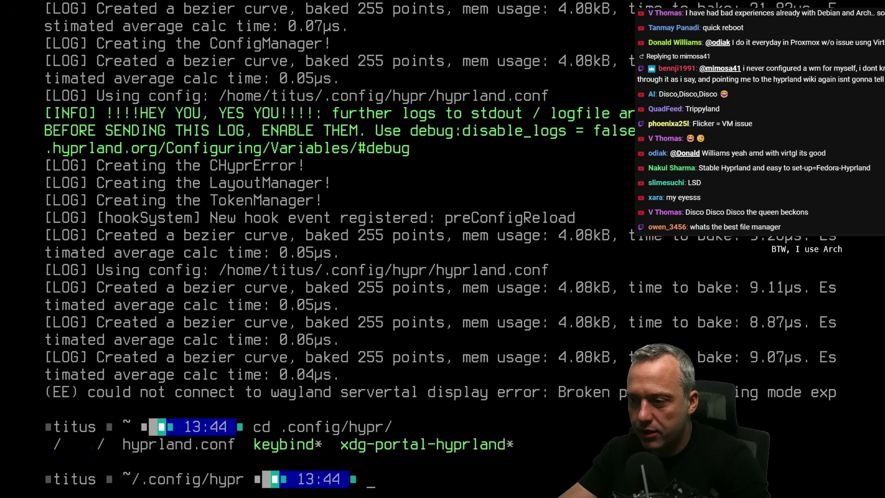
Delete the multisample_edges line at line 51 of hyprland.conf in Vim.
text(vim hypr)
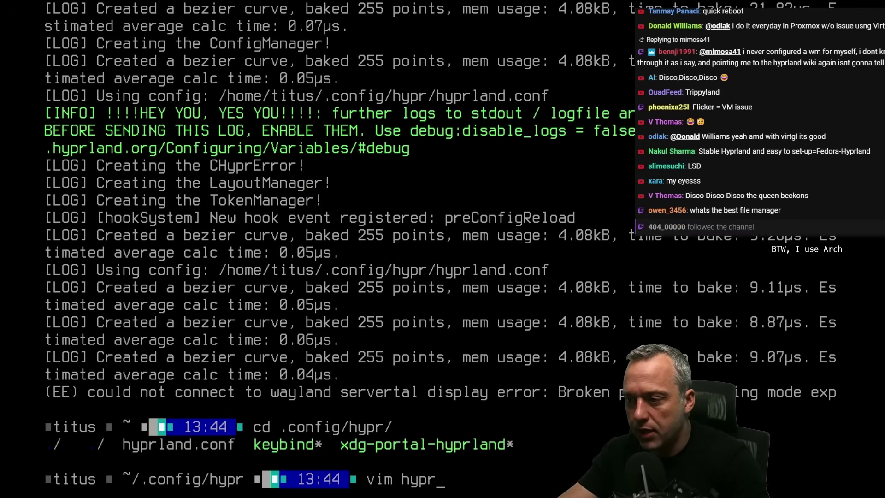
key(Tab)
key(Return)
text(:51)
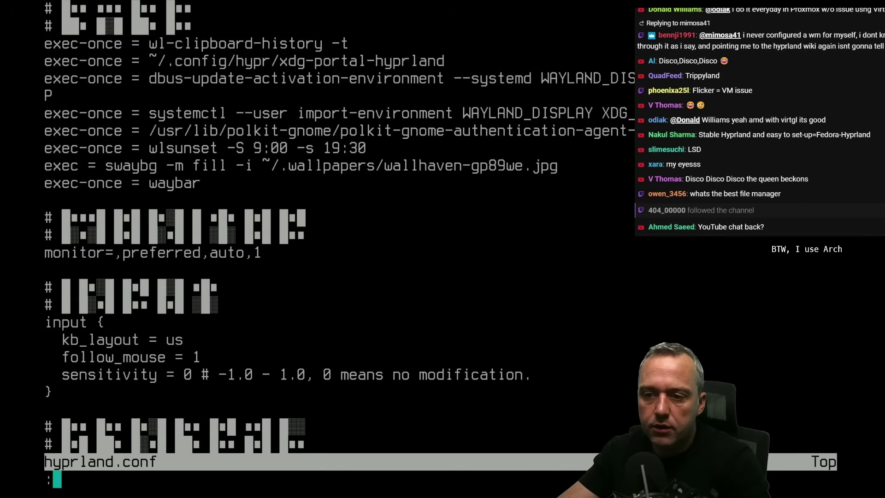
key(Return)
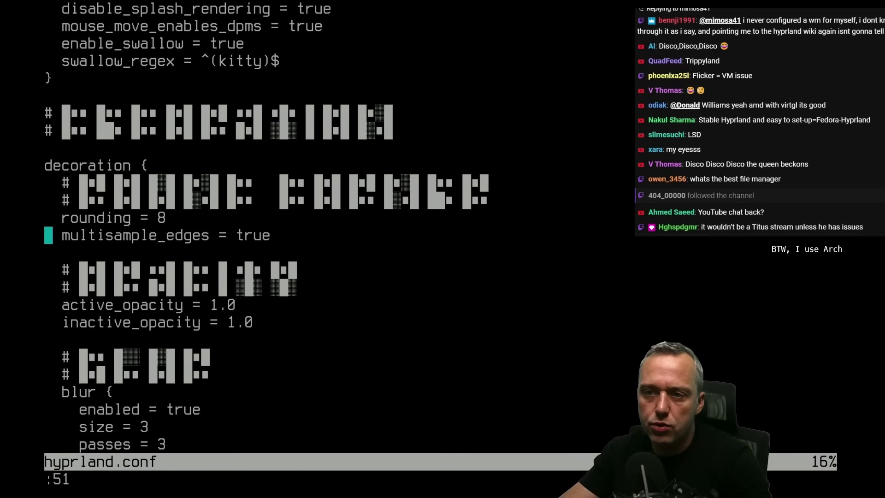
key(d)
key(d)
Start Hyprland with the fixed config and open a terminal inside it.
text(Hyprland)
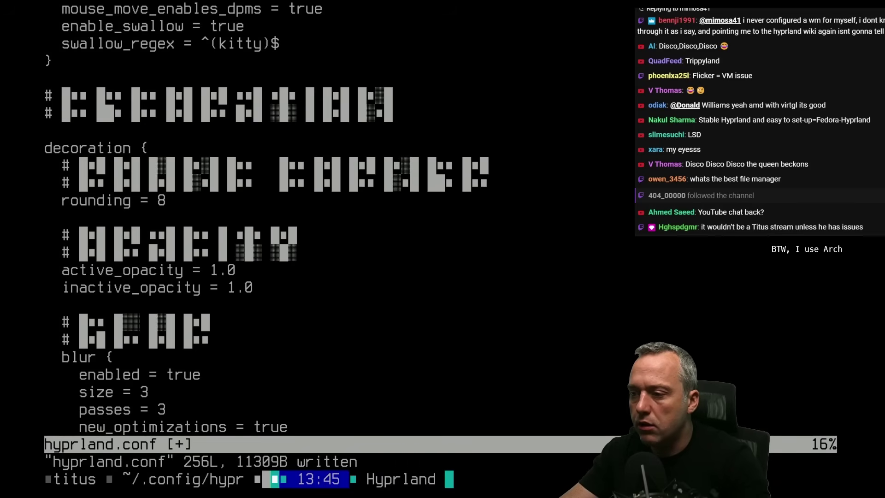
key(Return)
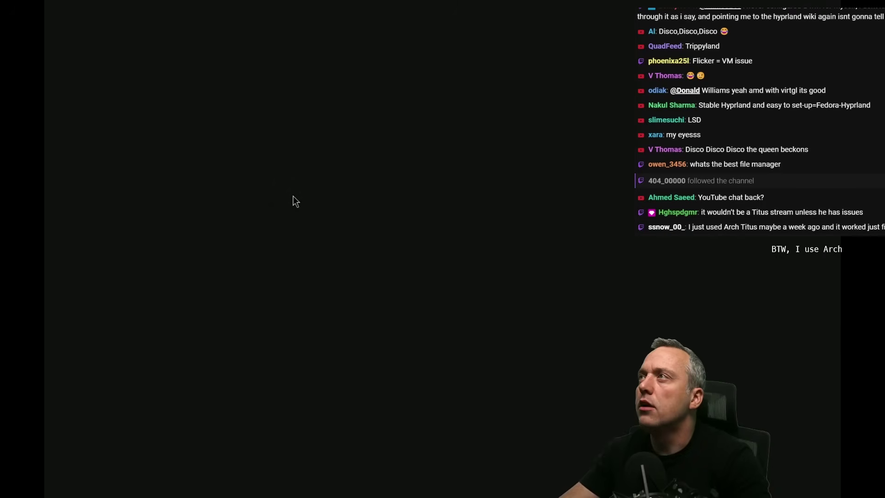
key(super+Return)
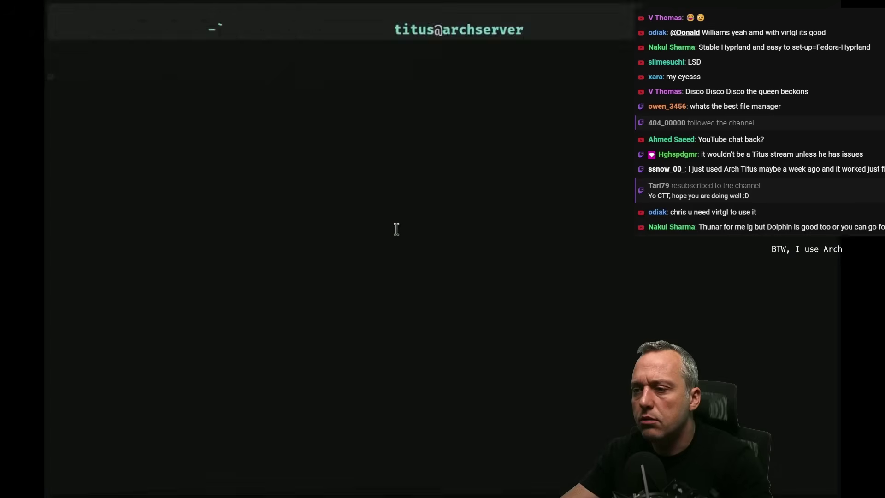
Kill the session with pkill Hyprland, then shut the VM down with poweroff.
text(pkill Hyprland)
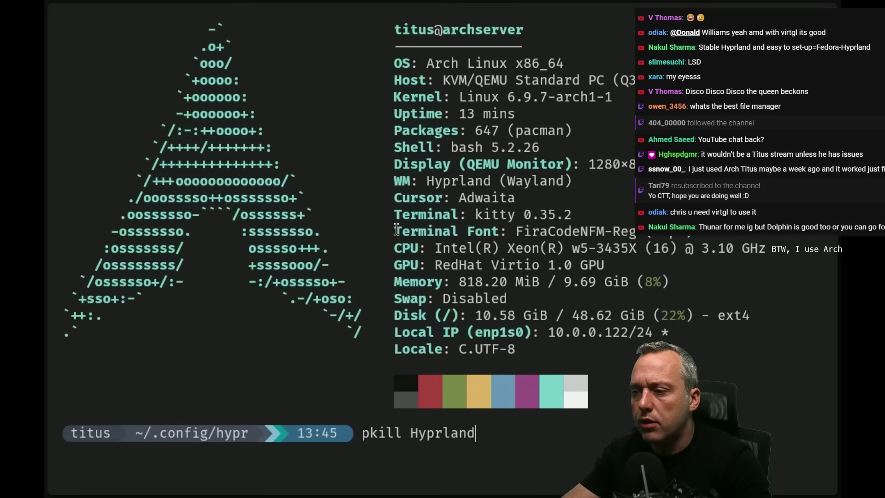
key(Return)
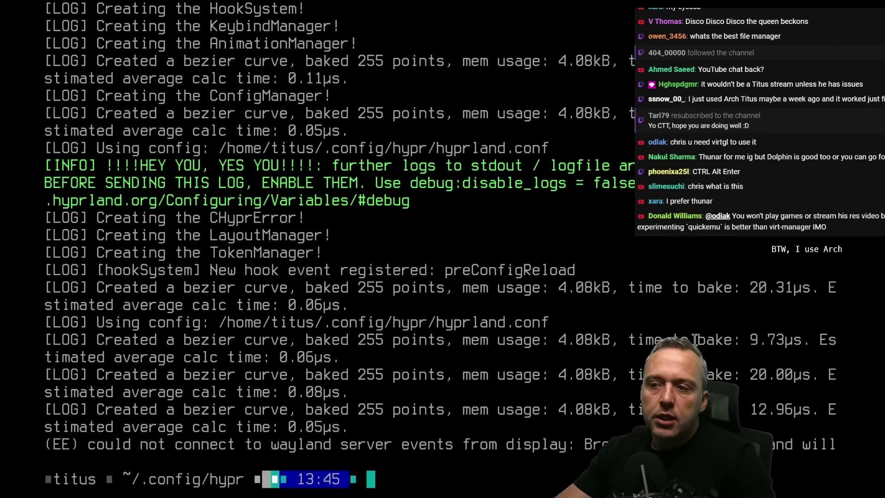
text(poweroff)
key(Return)
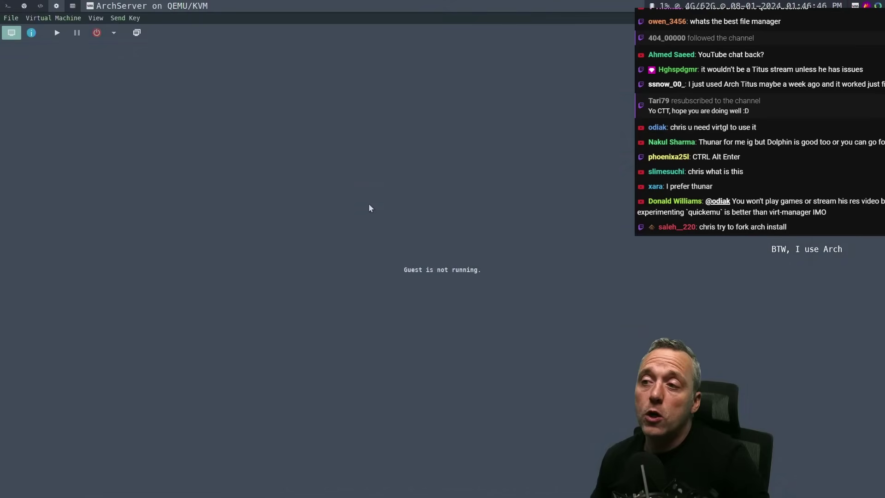
Enable 3D acceleration on the Virtio video device, try booting, and dismiss the OpenGL error.
click(31, 33)
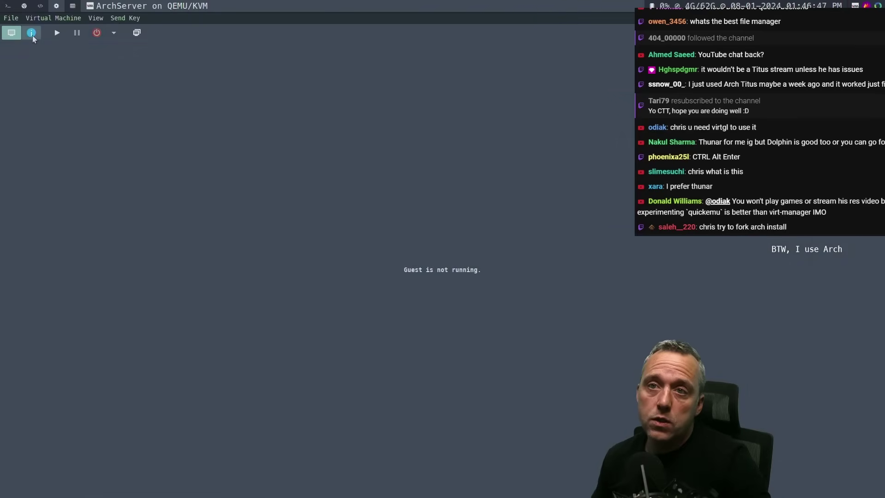
click(58, 271)
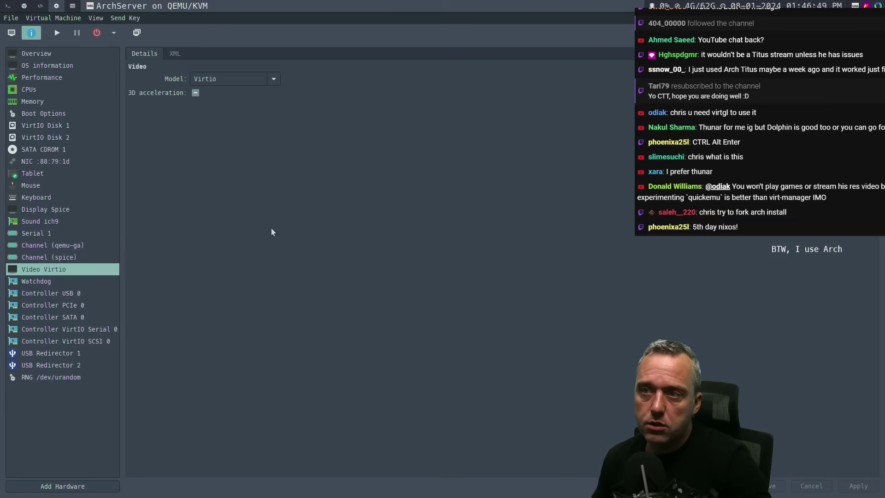
click(196, 93)
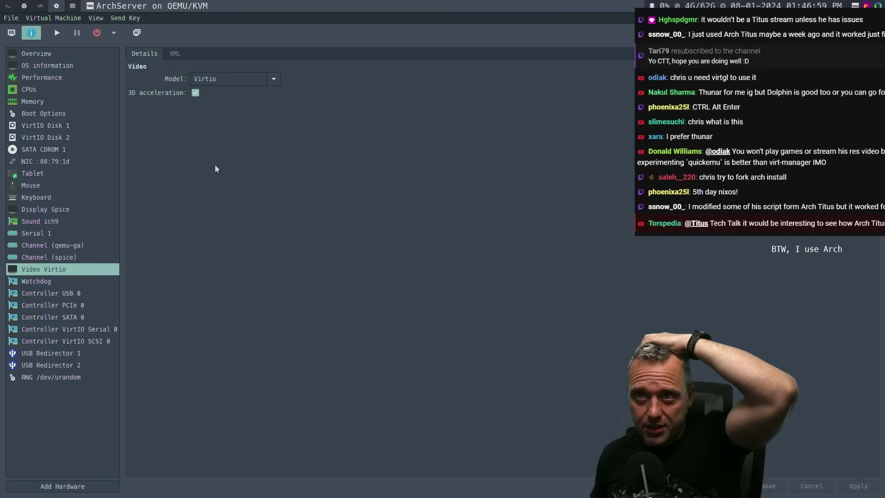
click(57, 32)
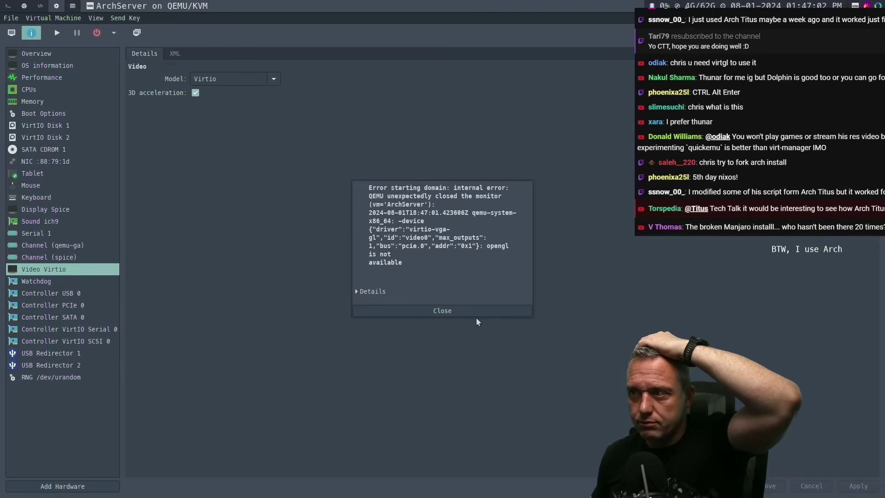
click(474, 313)
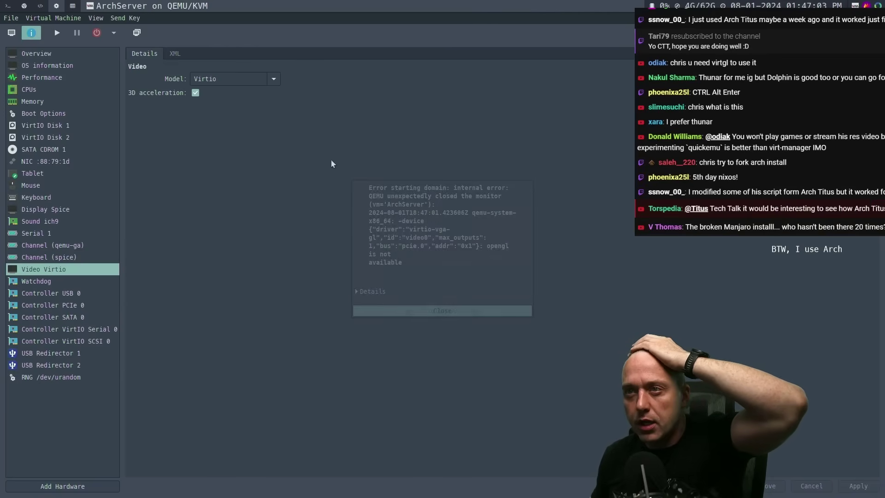
Keep Virtio as the video model with 3D acceleration turned back off.
click(273, 80)
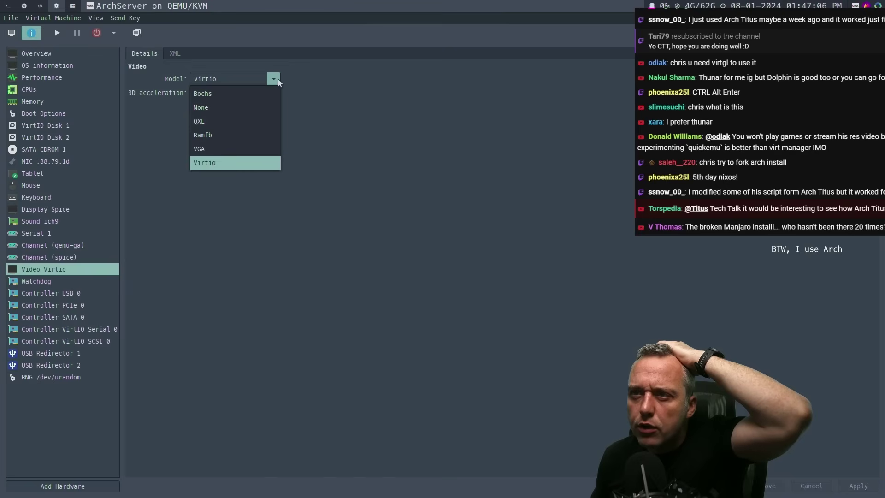
click(277, 81)
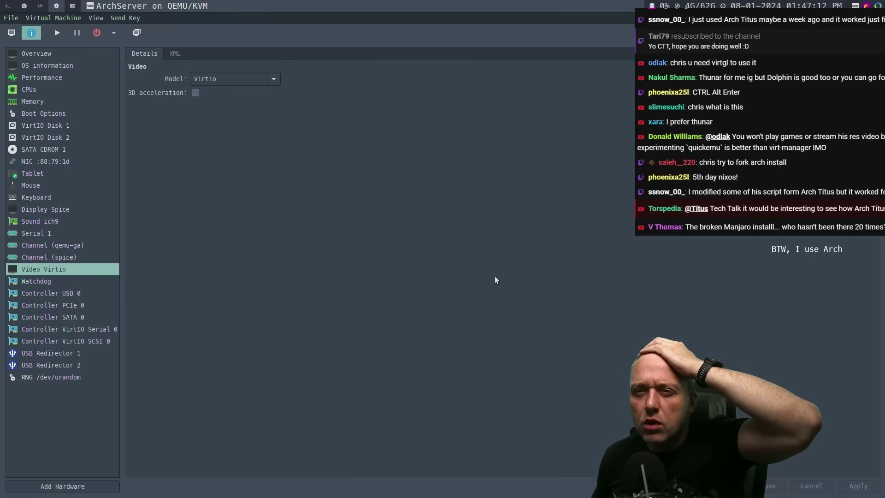
click(274, 79)
click(274, 81)
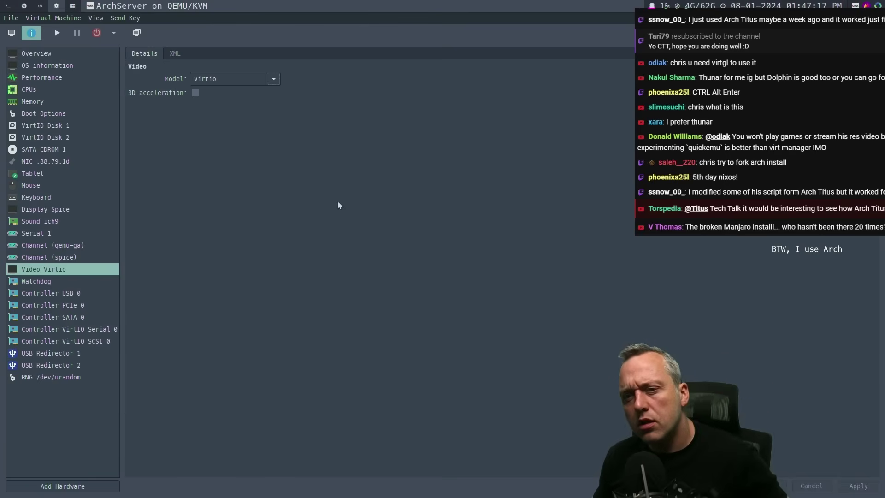
key(super+2)
Search 'virgl qemu' in a new tab and open the Hacker News VirGL discussion.
click(199, 23)
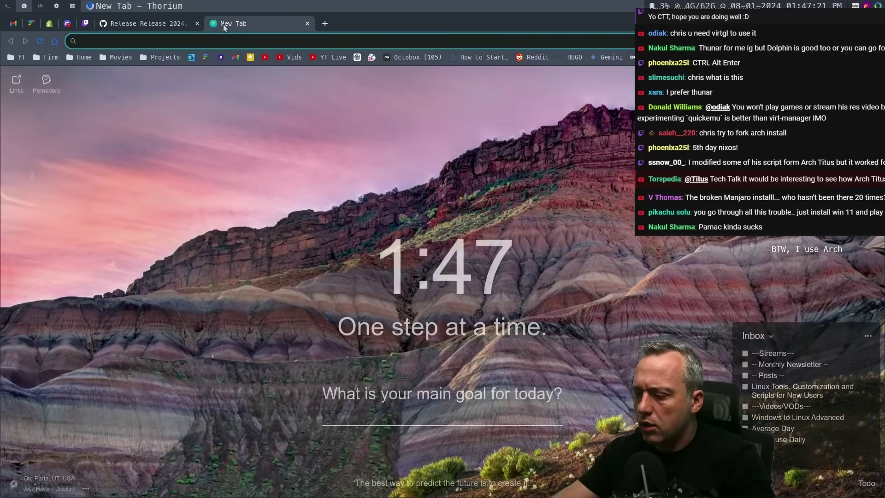
text(virgl qemu)
key(Return)
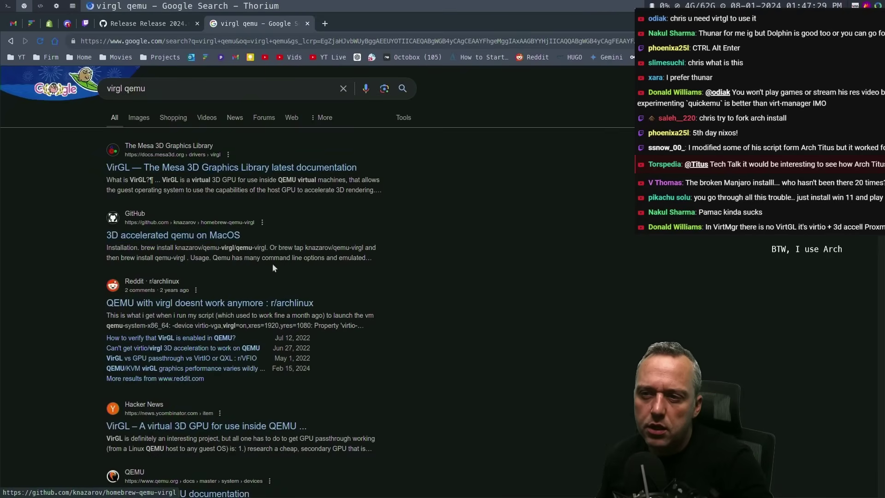
scroll(457, 304, down, 3)
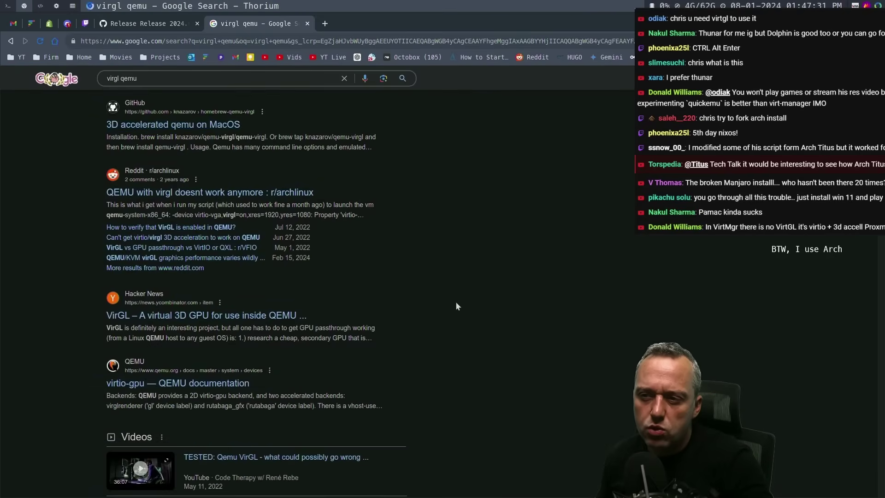
click(291, 311)
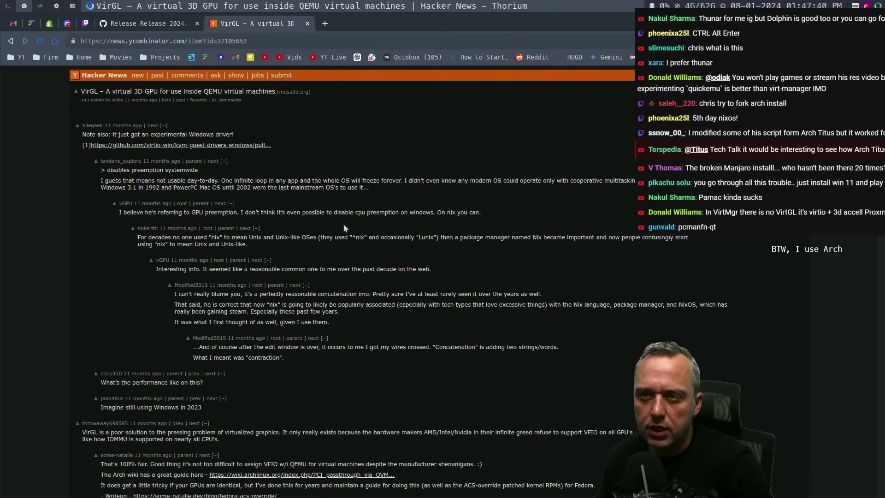
scroll(341, 227, down, 4)
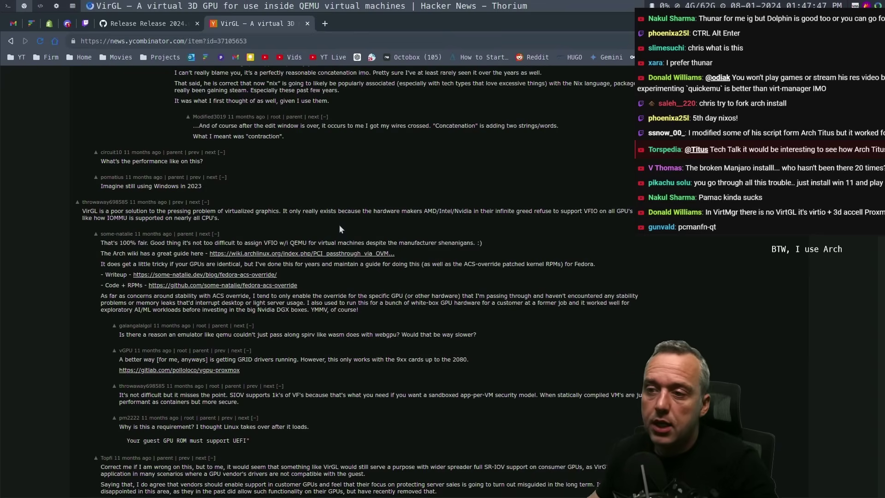
scroll(401, 188, down, 2)
scroll(400, 191, down, 3)
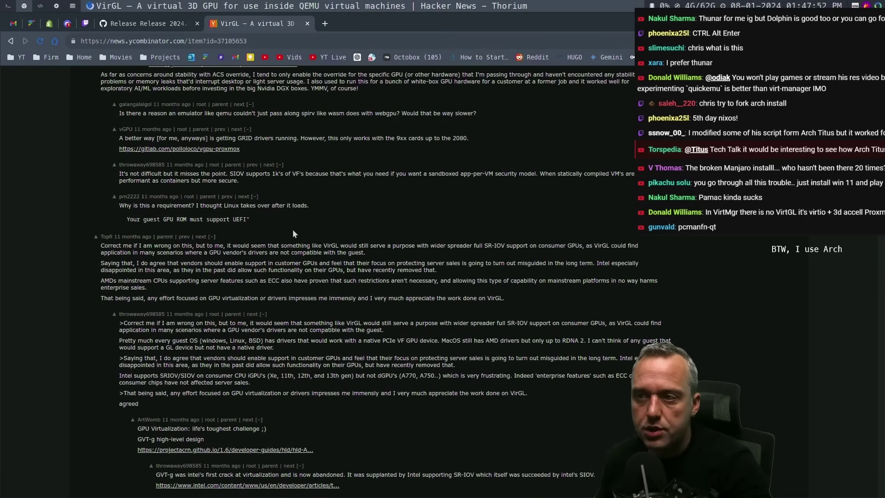
scroll(293, 229, down, 1)
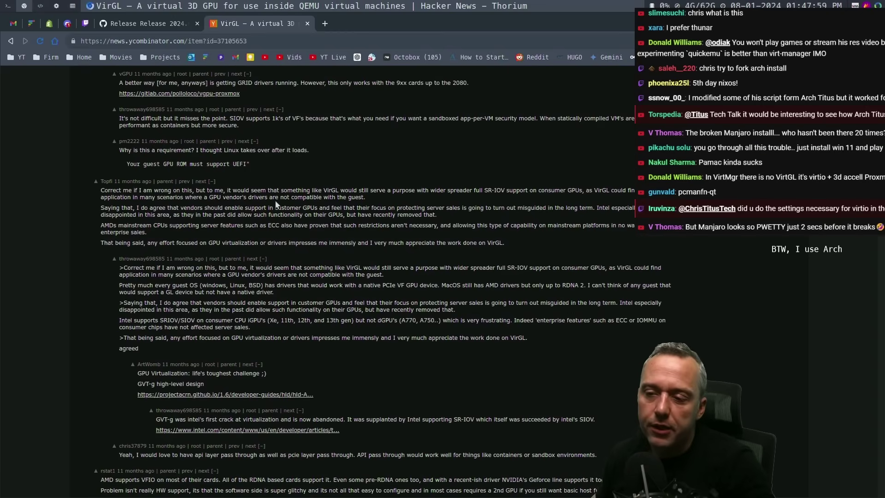
Review ArchServer's Video Virtio settings, then close the details window and Virtual Machine Manager.
key(super+3)
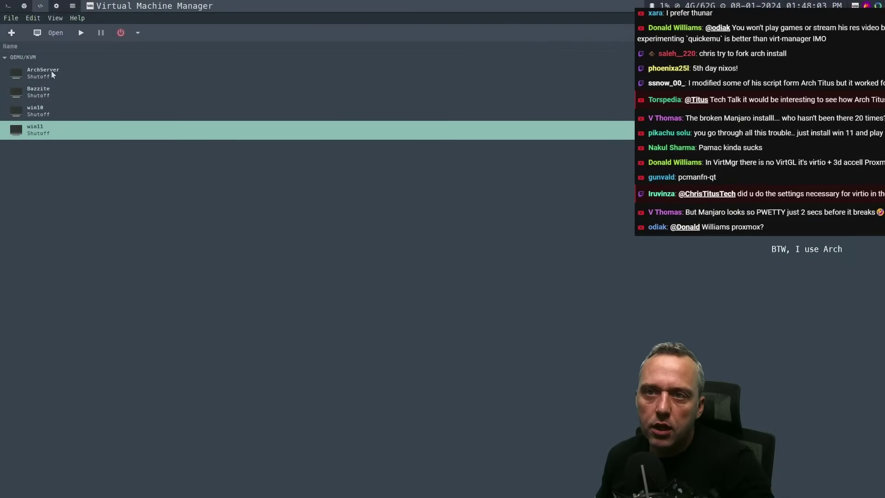
click(54, 33)
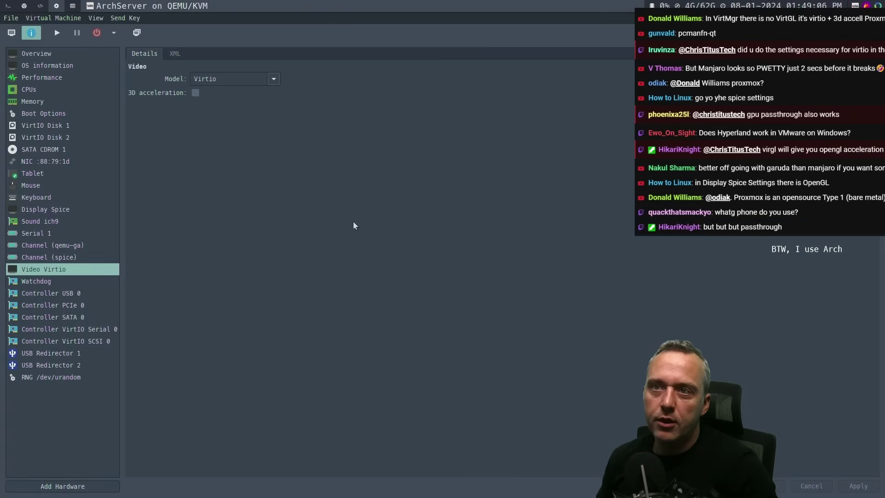
key(super+q)
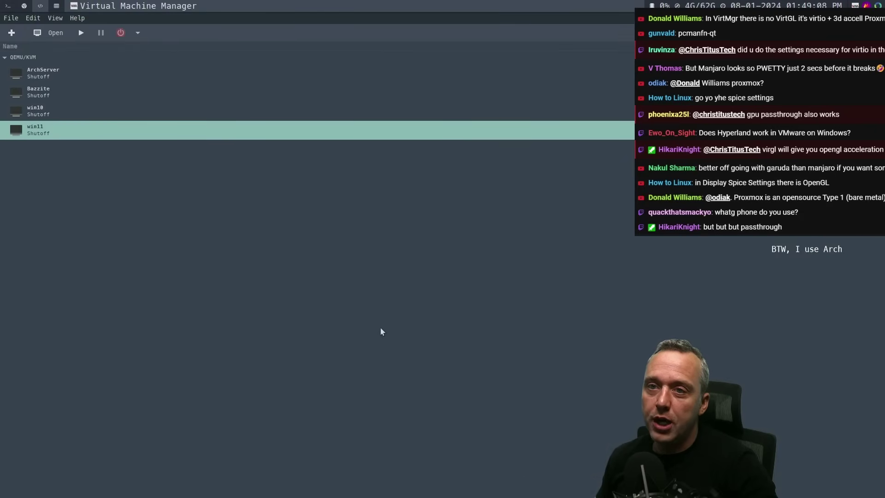
key(Home)
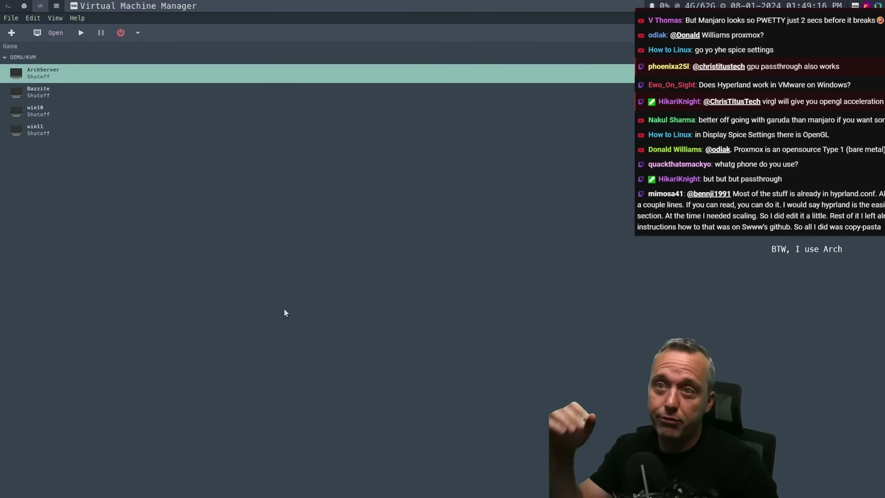
key(super+q)
key(super+r)
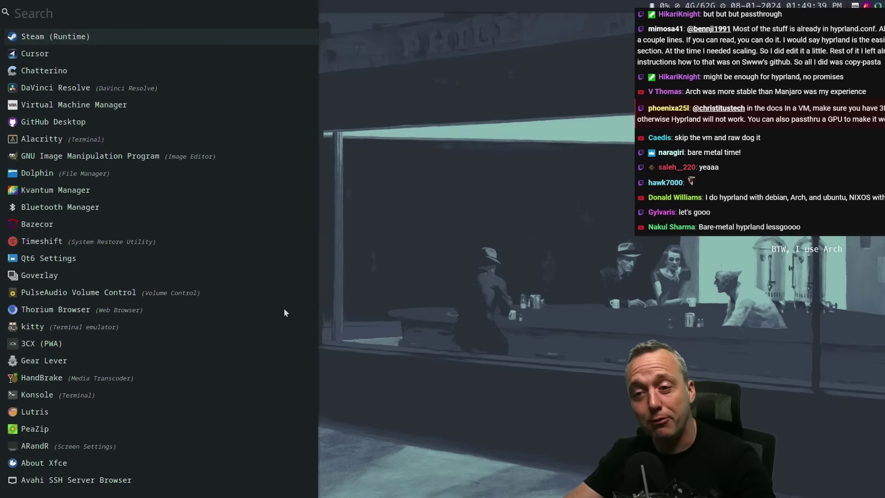
Launch Timeshift by searching 'time' in the launcher and authenticate with the account password.
text(time)
key(Return)
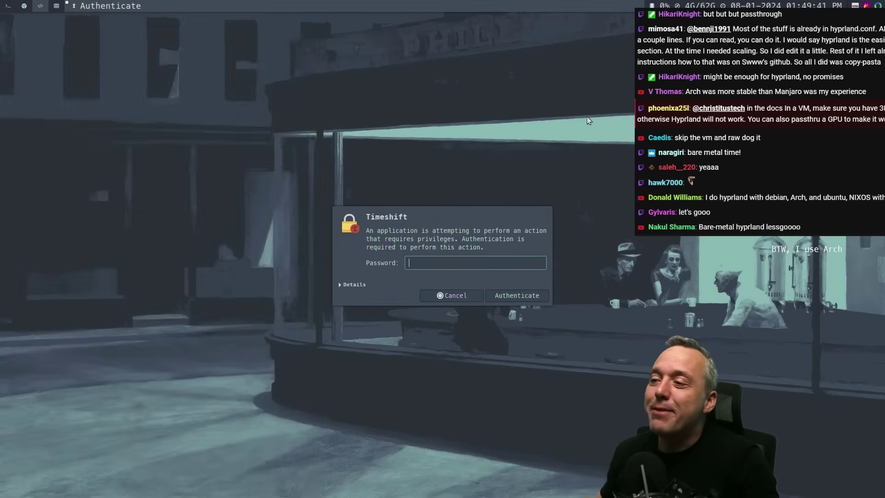
text(*****)
key(Return)
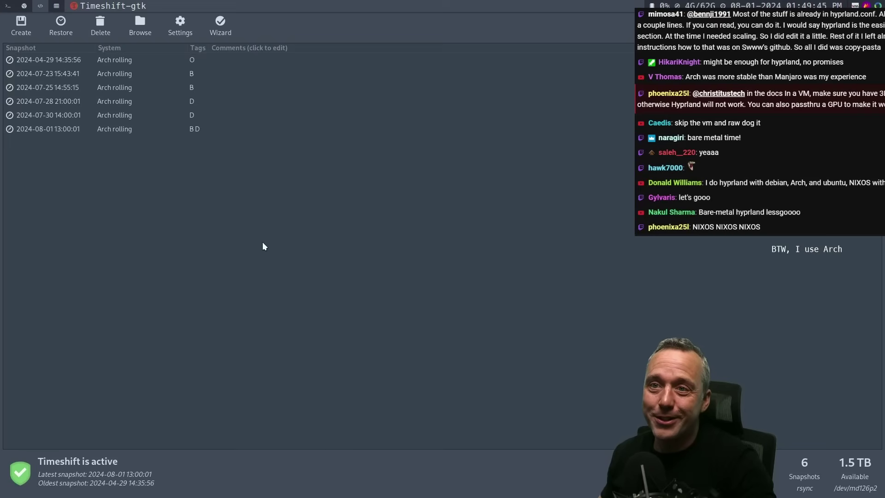
Start a Timeshift snapshot of the current system, then switch to the terminal workspace.
click(21, 26)
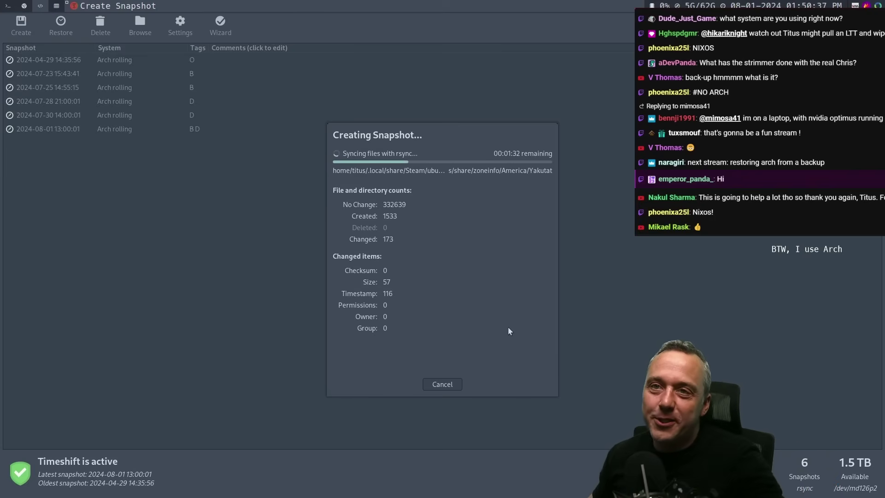
key(super+1)
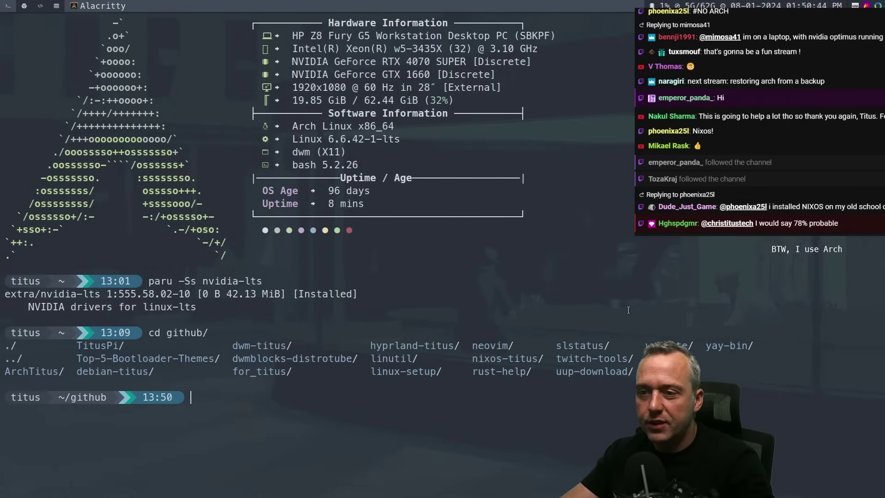
List the repository contents, inspect the yay/ folder, and trash yay/.
text(ll)
key(Return)
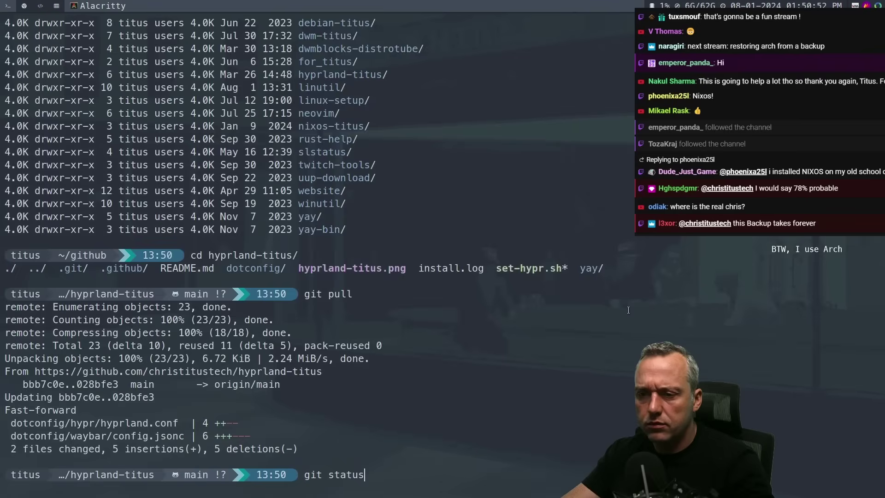
key(Return)
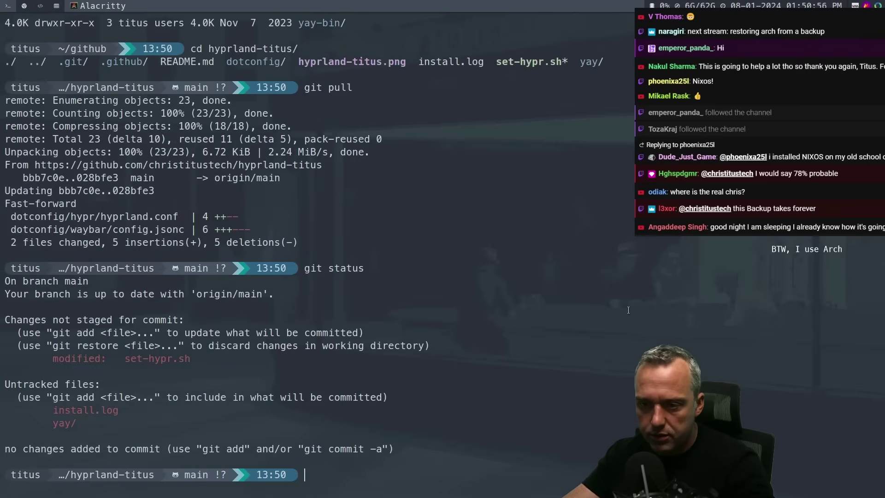
text(cd yay/)
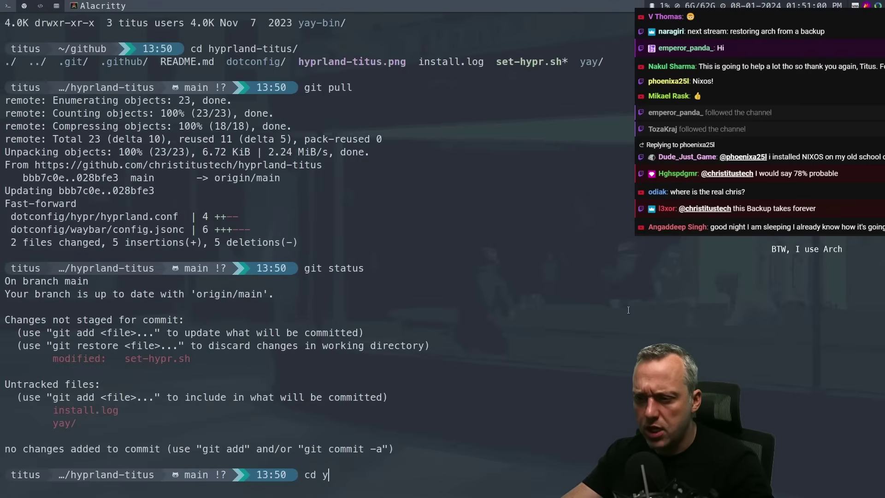
key(Return)
text(cd ..)
key(Return)
text(rm yay/)
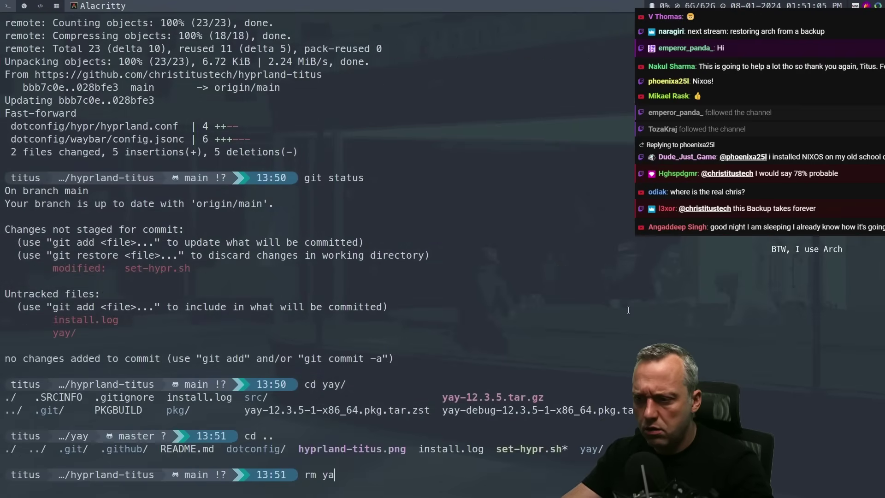
key(Return)
Open .gitignore in Vim and quit back to the shell.
text(vim .git)
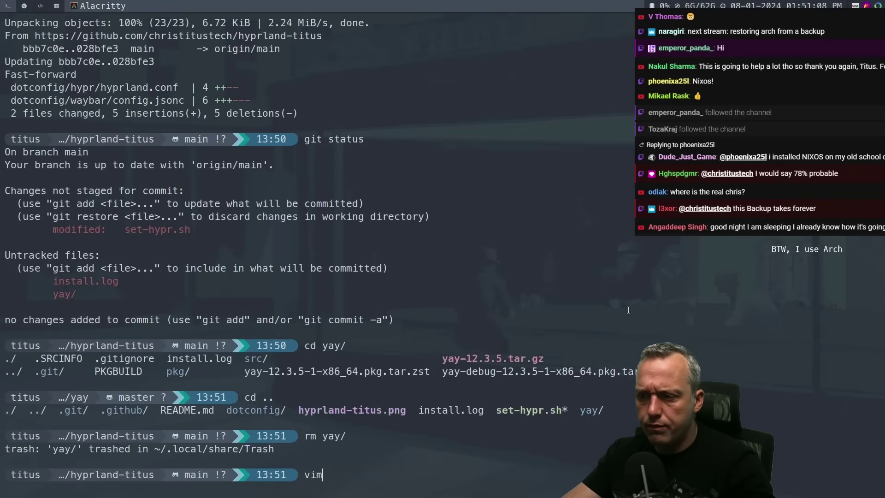
key(Tab)
text(igno)
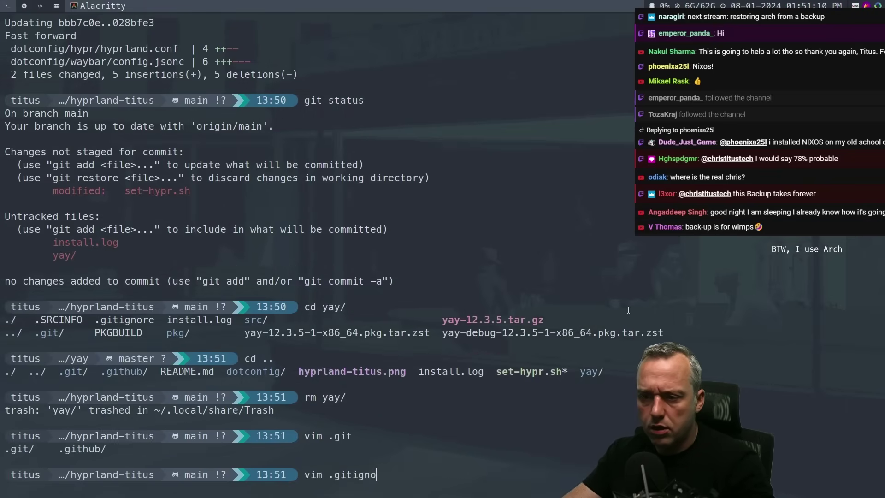
text(re)
key(BackSpace)
text(re)
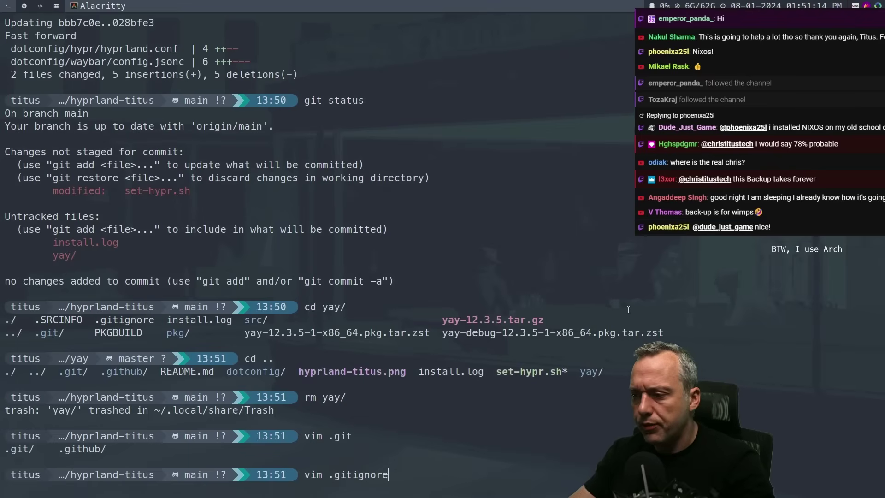
key(Return)
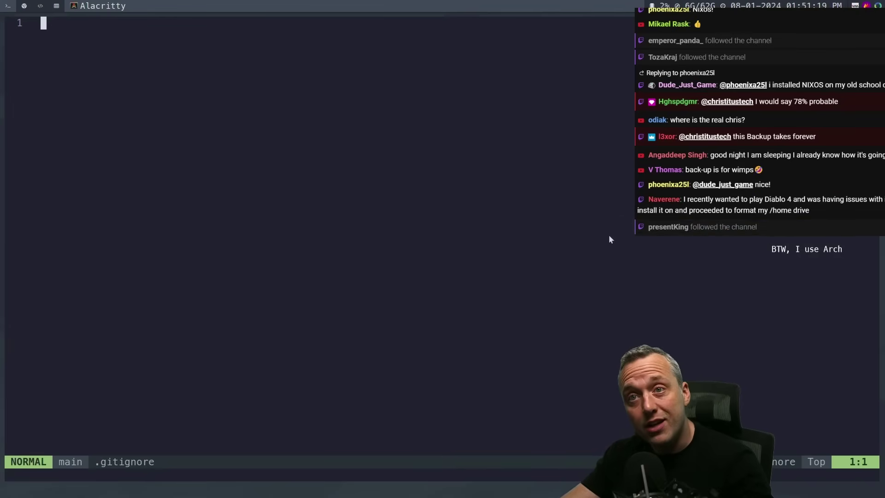
text(:q)
key(Return)
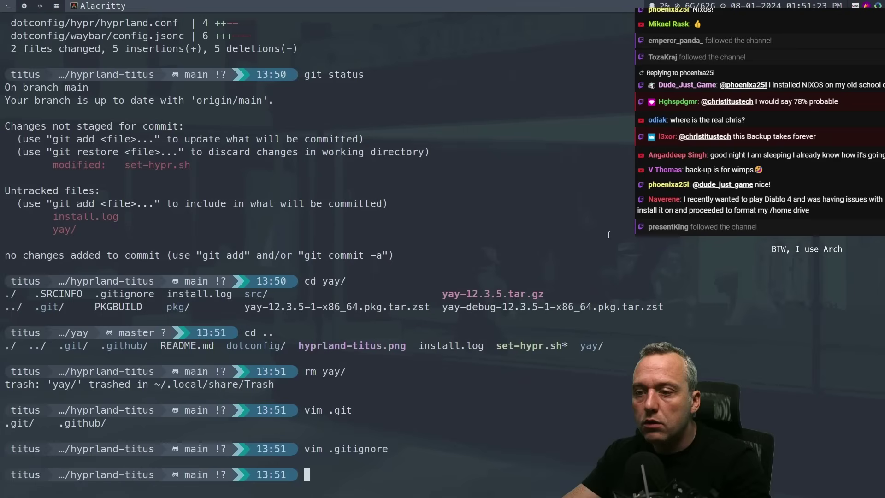
Trash install.log and add install.log to .gitignore, saving with ZZ.
text(ll)
key(Return)
text(rm i)
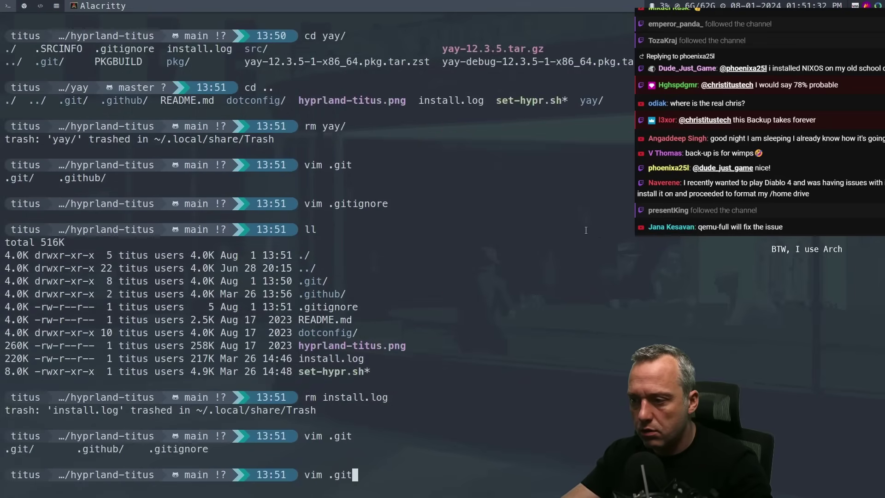
text(ignore)
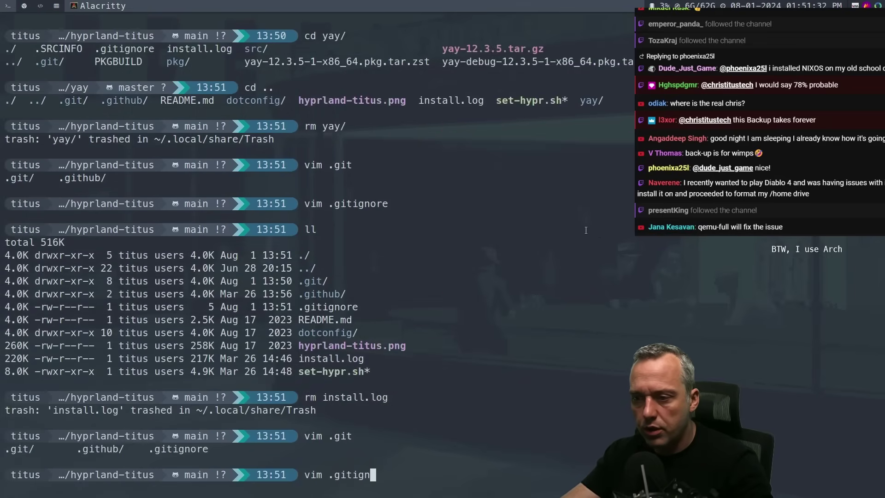
key(Return)
text(o)
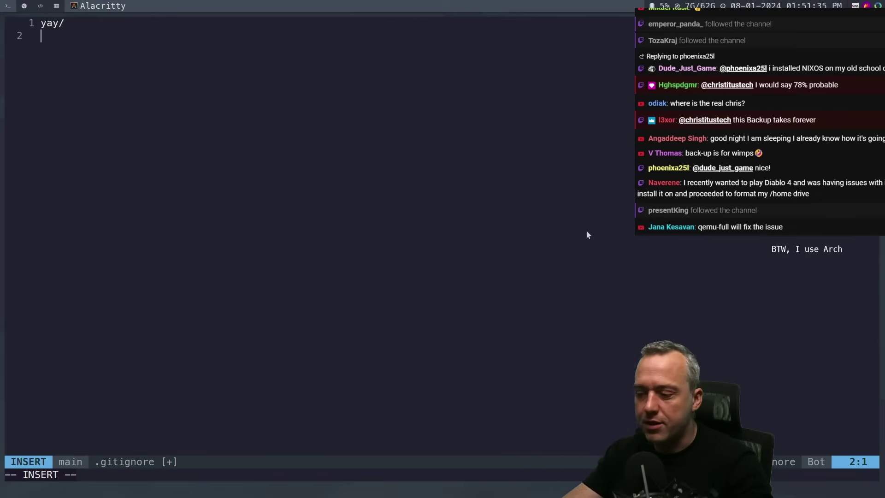
text(install.log)
key(Escape)
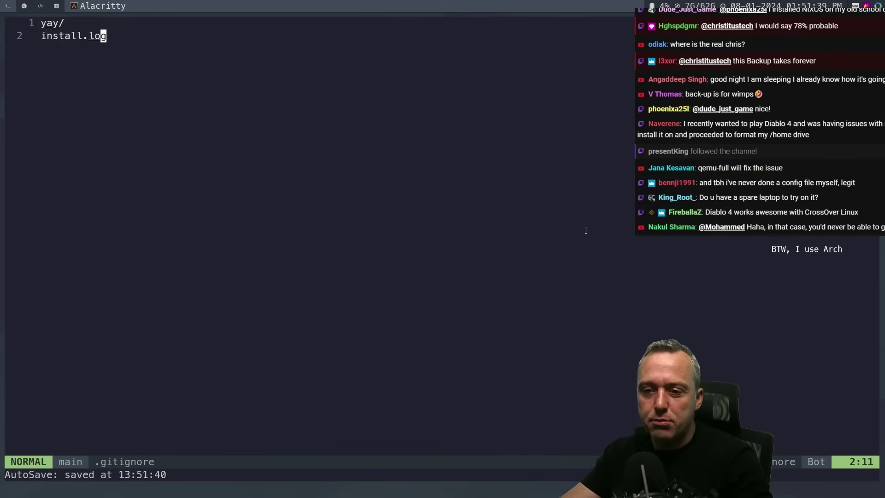
key(shift+z)
key(shift+z)
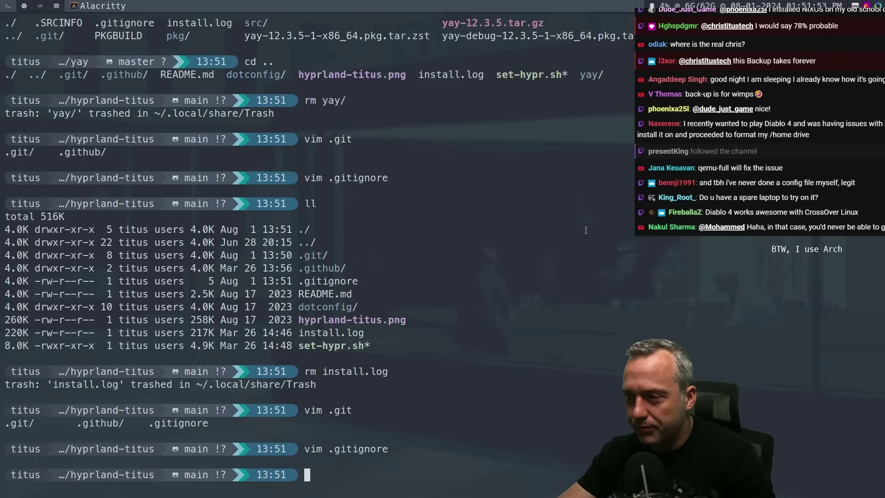
Open set-hypr.sh in Vim and delete swaylock-effects from the package list.
text(vim set)
key(Tab)
key(Return)
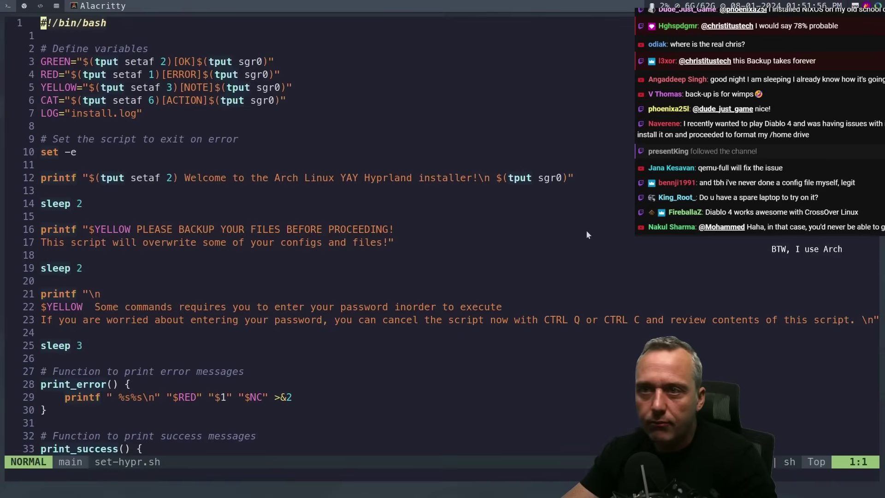
key(j)
key(j)
key(j)
key(j)
key(j)
key(j)
key(j)
key(j)
key(j)
key(j)
key(j)
key(j)
key(j)
key(j)
key(j)
key(j)
key(j)
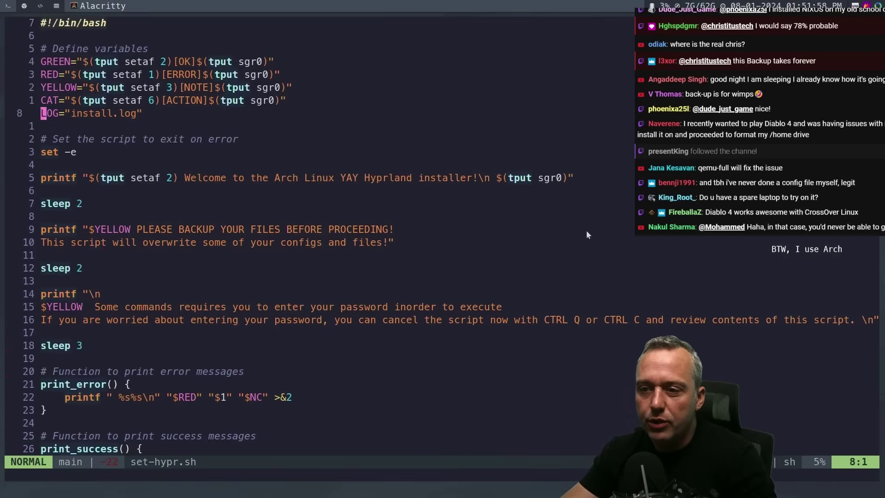
key(j)
key(j)
key(j)
key(j)
key(j)
key(j)
key(j)
key(j)
key(j)
key(j)
key(j)
key(j)
key(j)
key(j)
key(j)
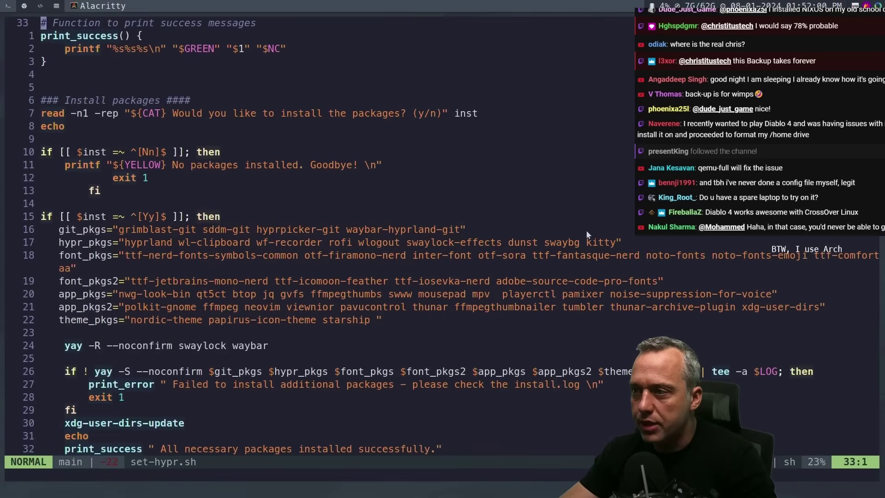
text(/sway)
key(Return)
key(d)
key(w)
key(d)
key(w)
Replace swaybg with hyprpaper in the package list.
text(dw)
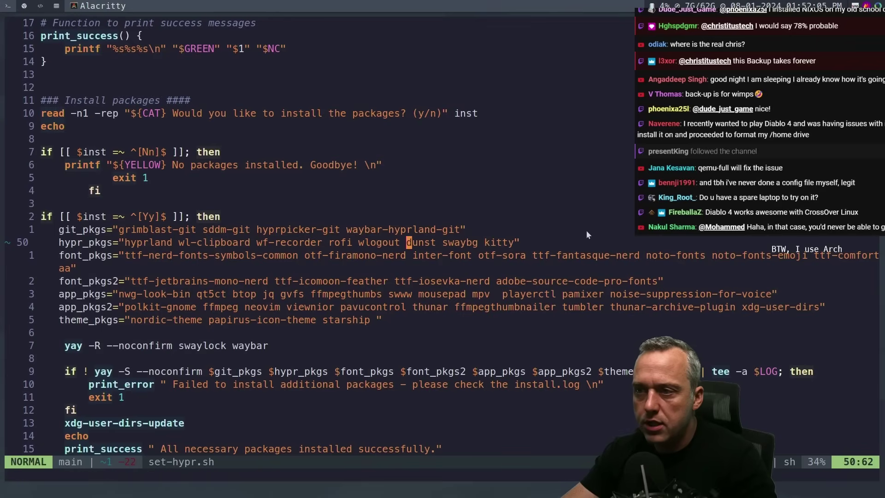
text(/sway)
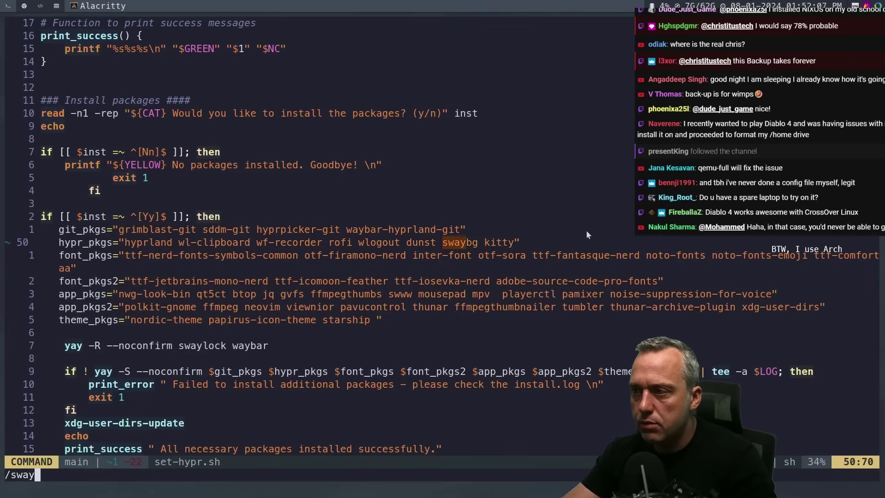
key(Return)
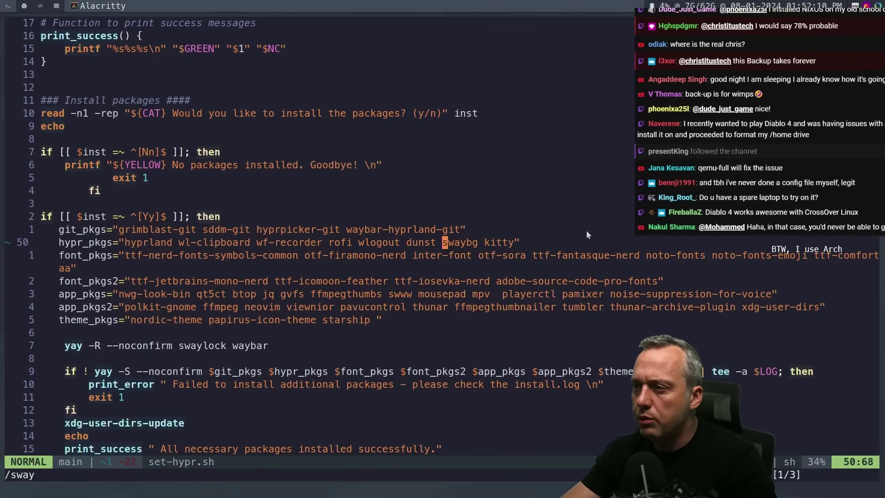
text(dwihypr)
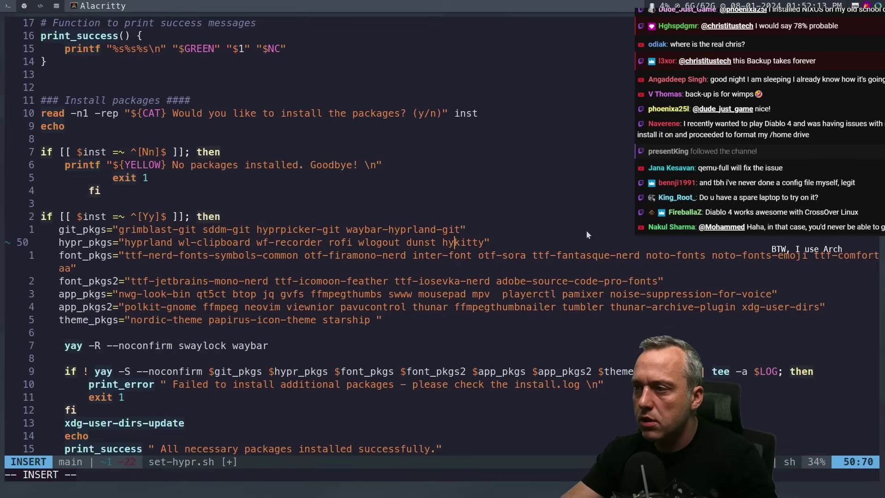
text(paper)
key(Escape)
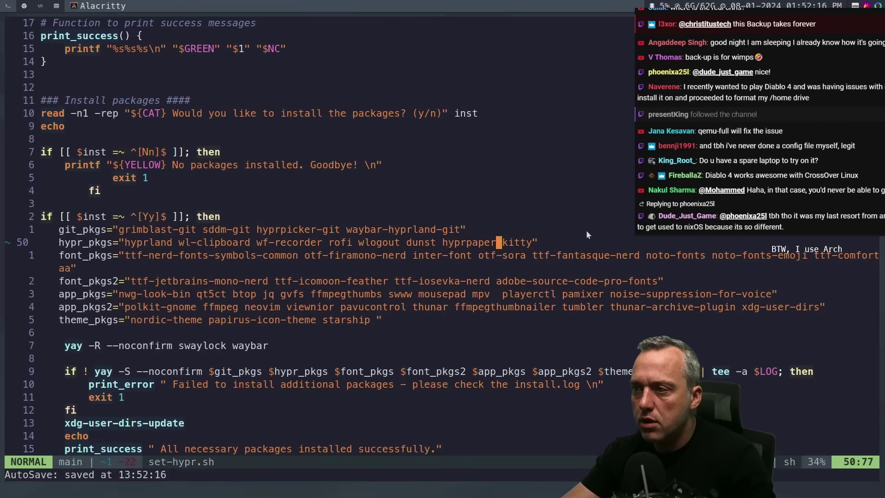
Replace waybar-hyprland-git with gbar-git in the git packages line.
key(k)
key(h)
key(h)
key(h)
key(h)
key(h)
key(h)
key(h)
key(h)
key(h)
key(h)
key(h)
key(h)
key(h)
key(h)
key(h)
key(h)
key(h)
key(h)
key(h)
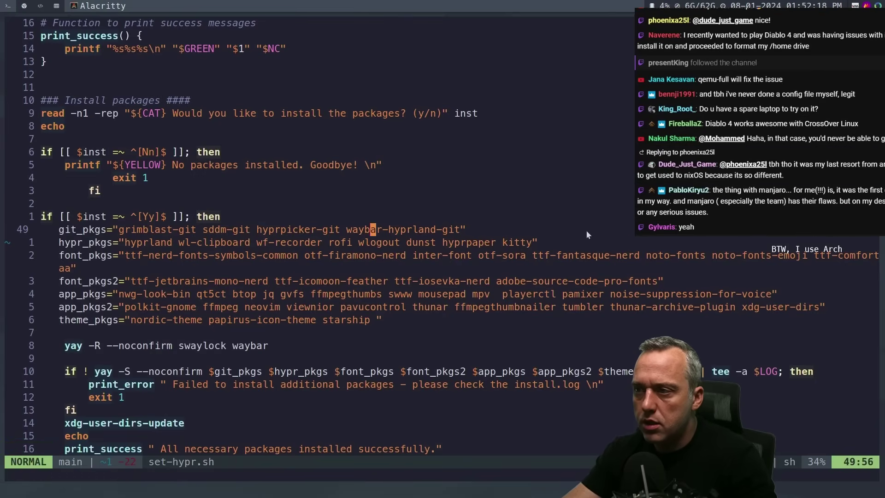
key(d)
key(t)
key(quotedbl)
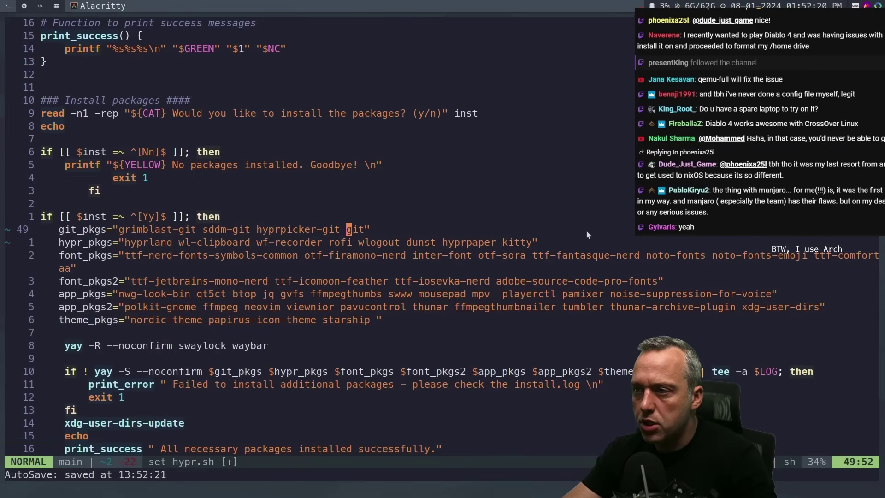
text(it gbar-git)
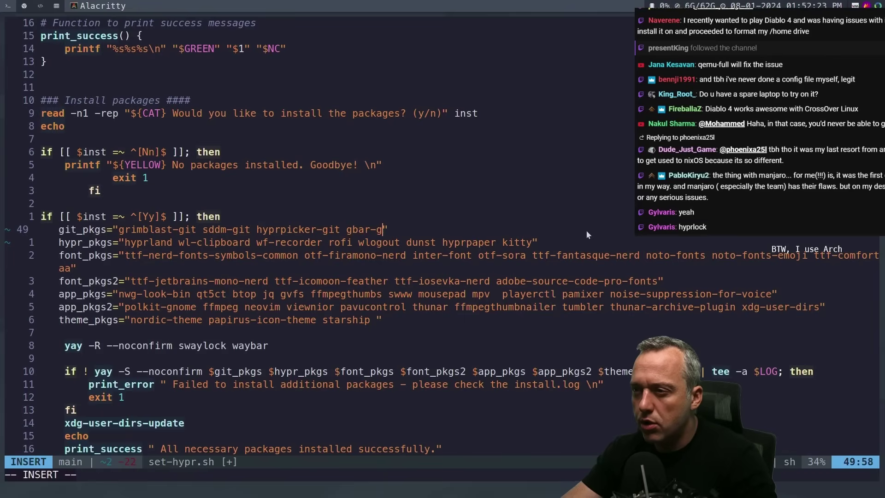
key(Escape)
In the removal command, change swaylock to hyprlock and remove waybar.
key(h)
key(h)
key(h)
key(h)
key(h)
key(h)
key(h)
key(h)
key(h)
key(h)
key(h)
key(h)
key(h)
key(h)
key(h)
key(h)
key(h)
key(h)
key(h)
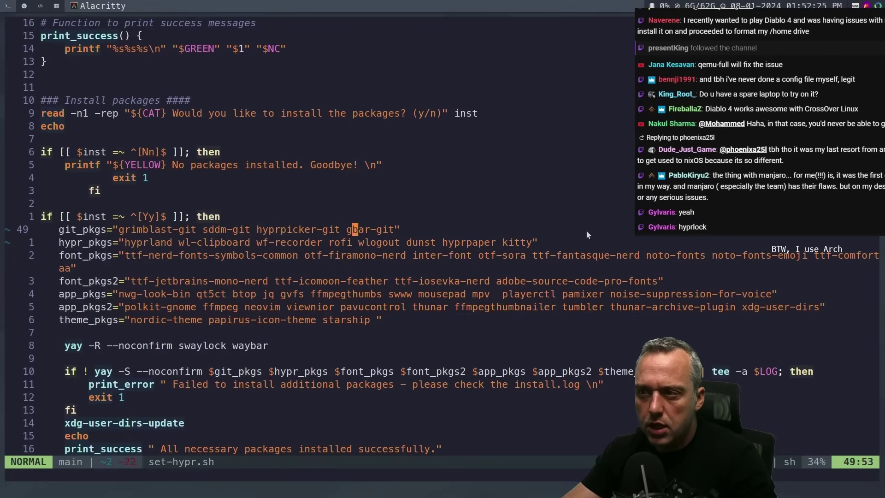
key(h)
key(h)
key(h)
key(h)
key(h)
key(h)
key(h)
key(h)
key(h)
key(j)
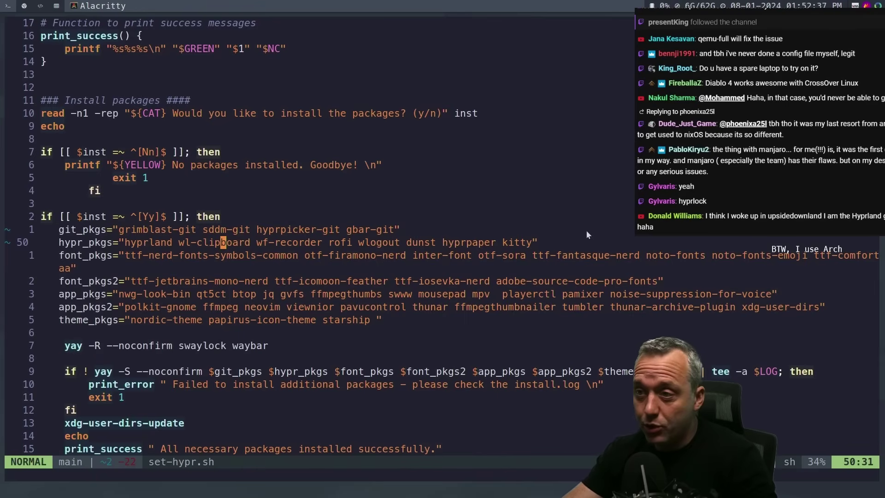
key(slash)
text(lock)
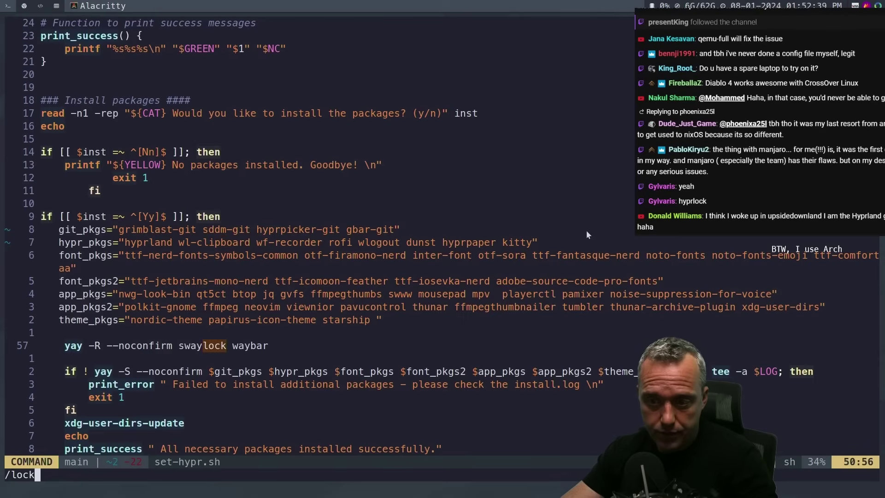
key(Return)
text(b)
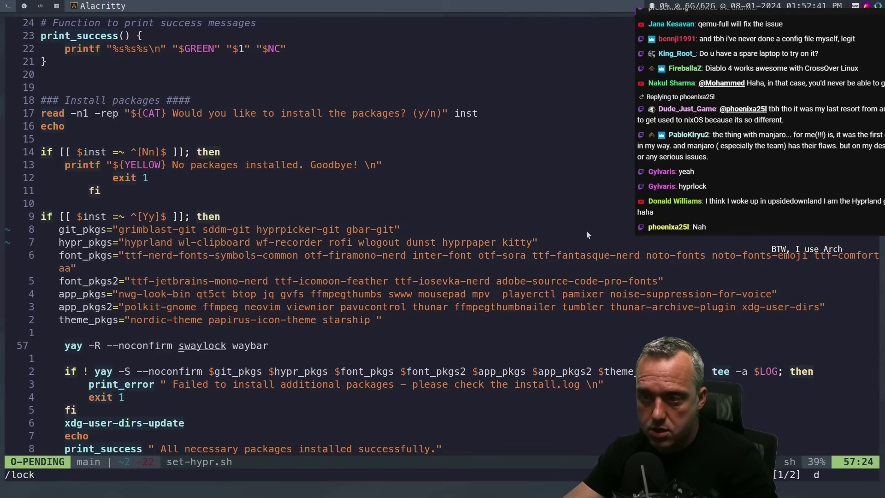
text(dwihyprl)
text(ock)
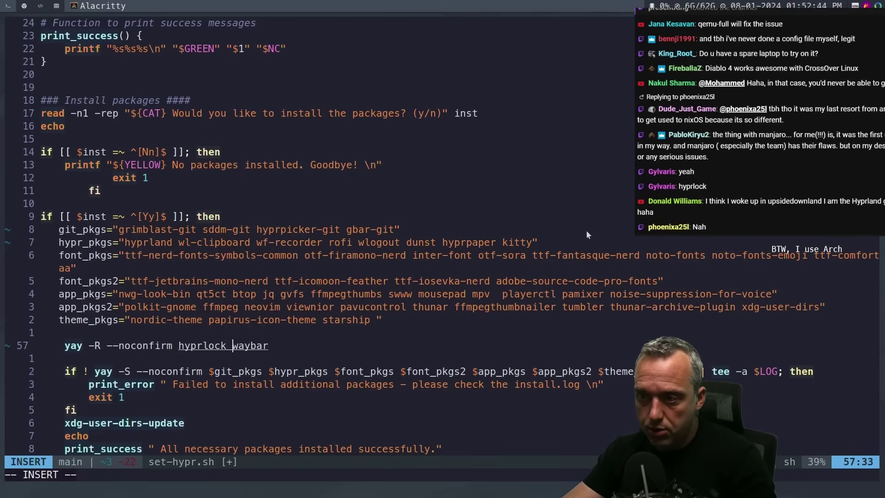
key(Delete)
key(Delete)
key(Delete)
key(Delete)
key(Delete)
key(Delete)
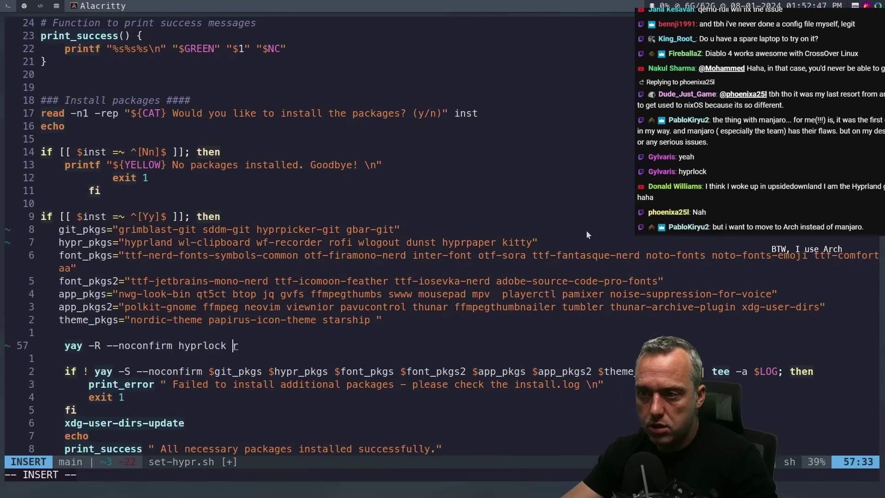
key(Escape)
Delete the yay -R removal line and its blank line.
key(d)
key(d)
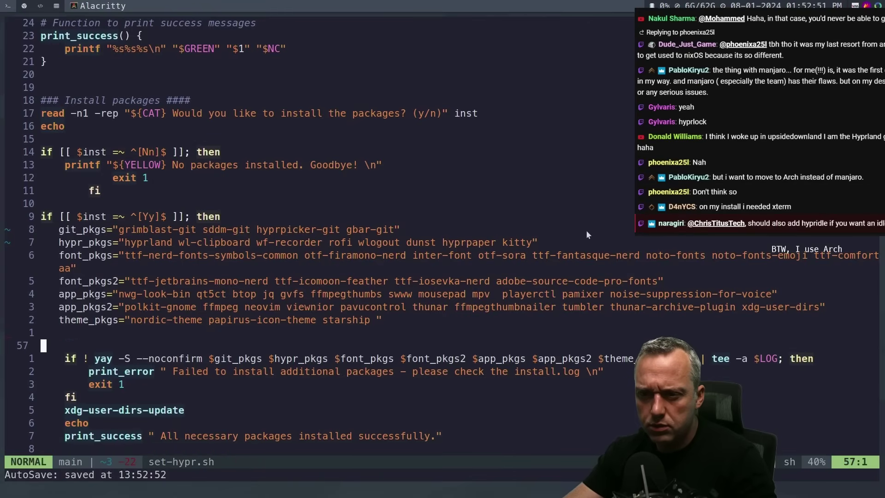
key(d)
key(d)
key(7)
key(k)
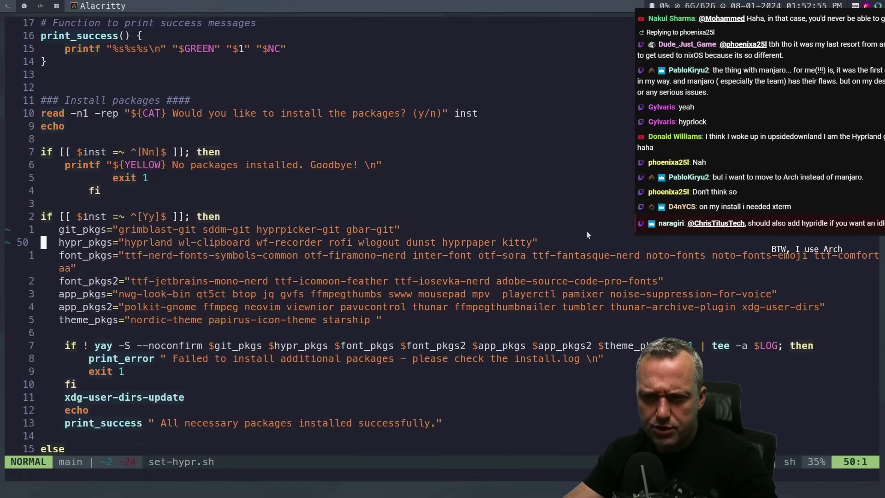
Delete the swaylock and waybar config copy lines.
key(j)
key(j)
key(j)
key(j)
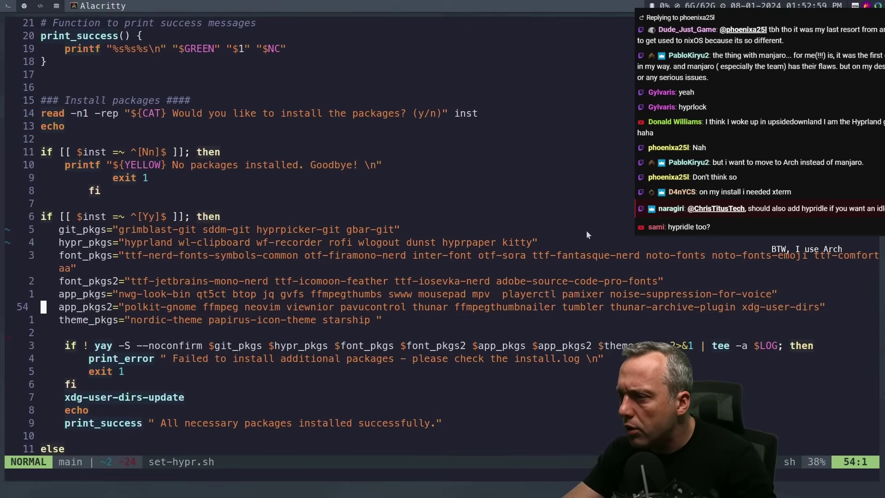
key(j)
key(j)
key(j)
key(j)
key(j)
key(j)
key(j)
key(j)
key(j)
key(j)
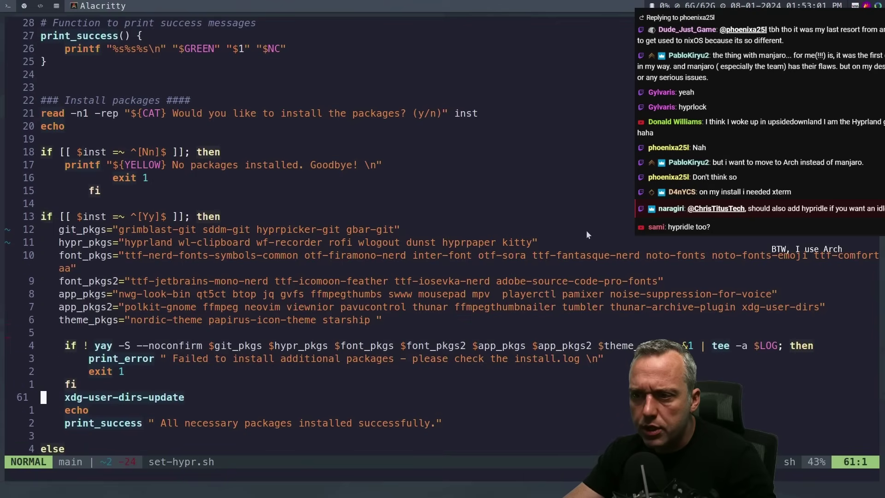
key(j)
key(j)
key(j)
key(j)
key(j)
key(j)
key(j)
key(j)
key(j)
key(j)
key(j)
key(j)
key(j)
key(j)
key(j)
key(j)
key(j)
key(j)
key(j)
key(j)
key(k)
key(k)
key(k)
key(k)
key(k)
key(k)
key(k)
key(d)
key(d)
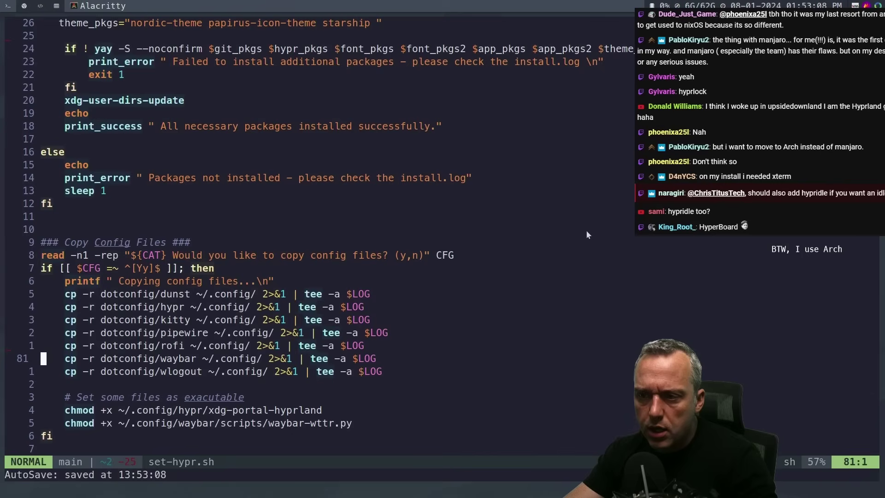
key(d)
key(d)
Delete the chmod line that makes waybar-wttr.py executable.
key(j)
key(j)
key(j)
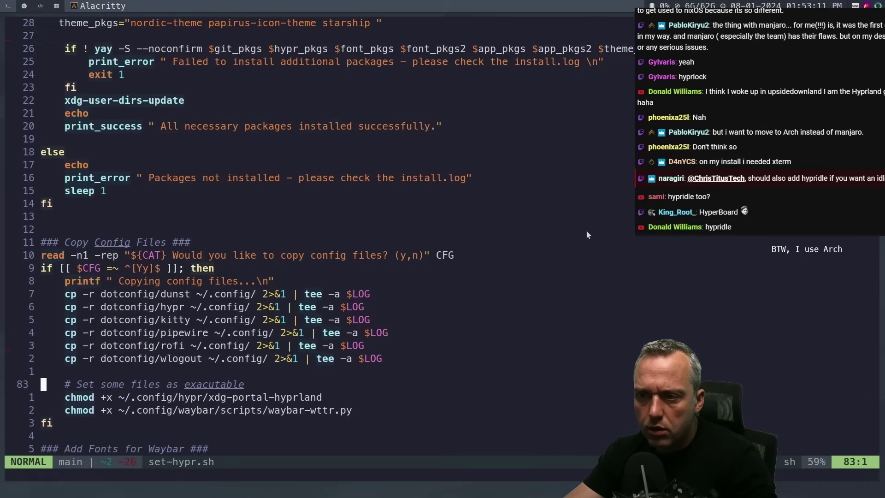
scroll(586, 235, down, 3)
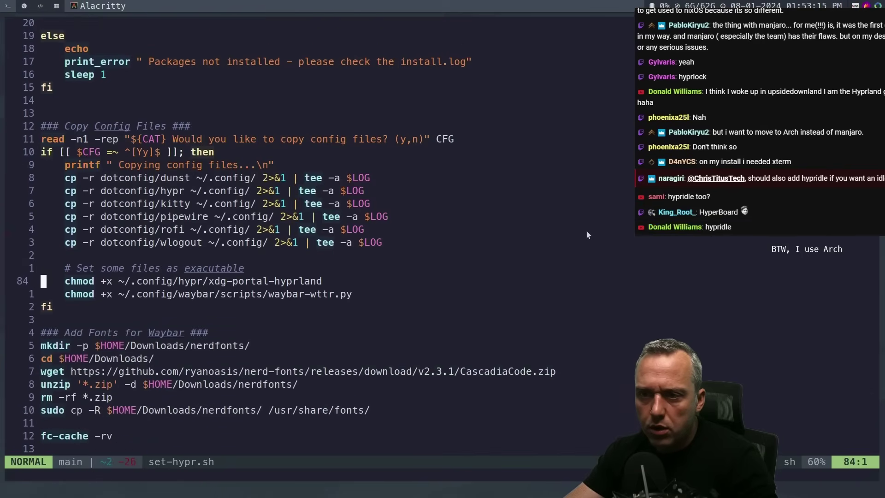
key(j)
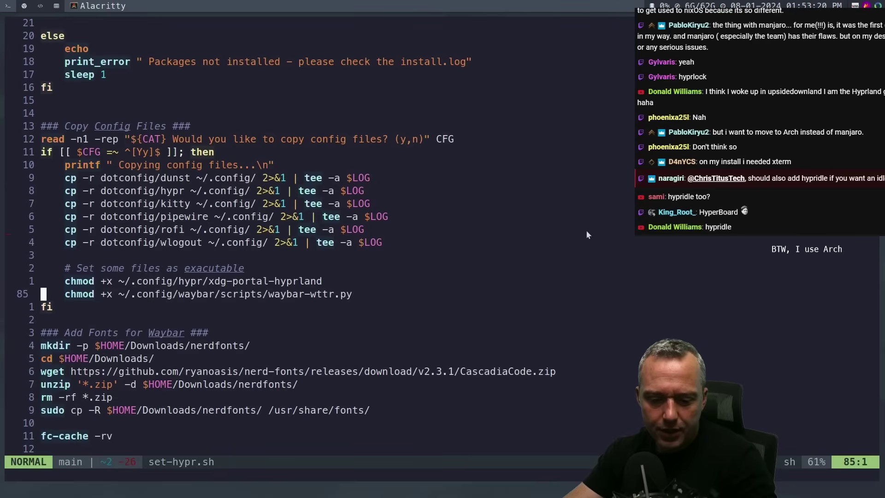
key(j)
key(k)
key(d)
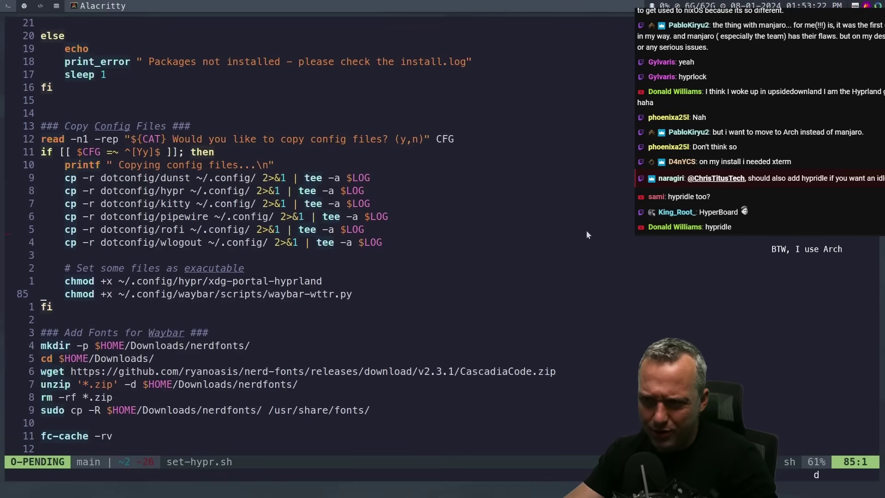
key(d)
key(j)
Review the rest of set-hypr.sh through the SDDM and Bluetooth sections, then return to the package lists.
key(j)
key(j)
key(j)
key(j)
key(j)
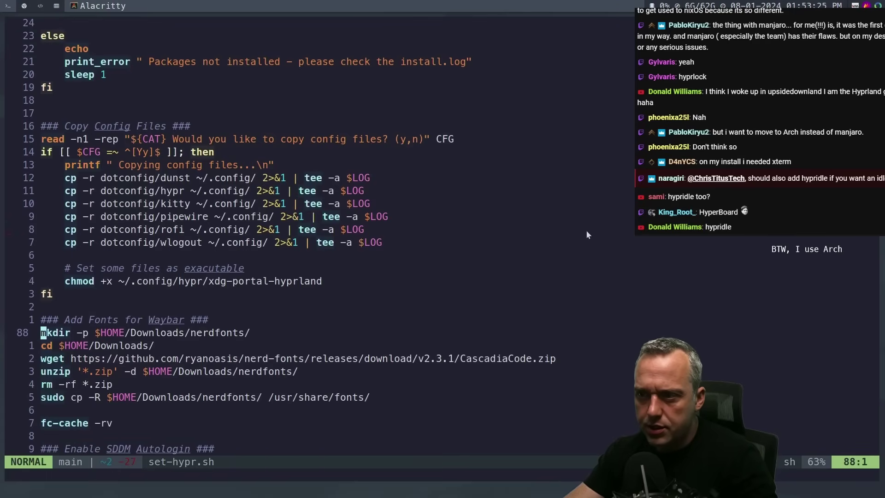
key(j)
key(j)
key(j)
key(j)
key(j)
key(j)
key(j)
key(j)
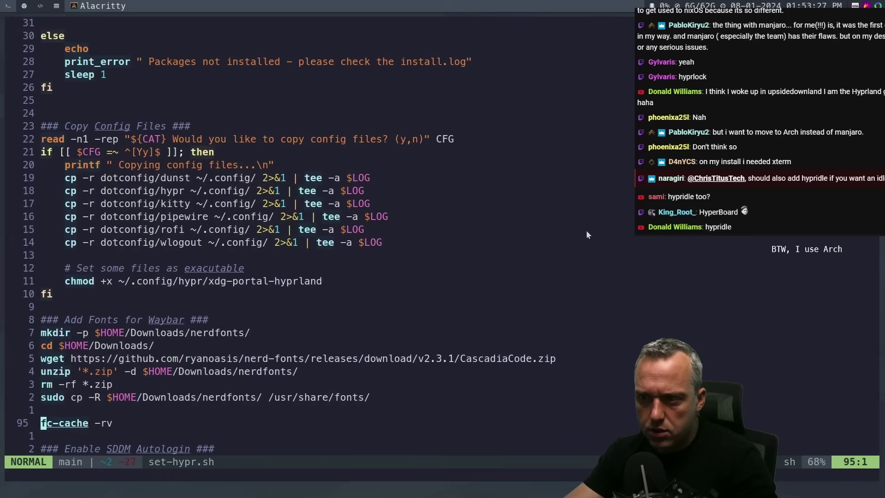
key(j)
key(j)
key(j)
key(j)
key(j)
key(j)
key(j)
key(j)
key(j)
key(j)
key(j)
key(j)
key(j)
key(j)
key(j)
key(j)
key(j)
key(j)
key(j)
key(j)
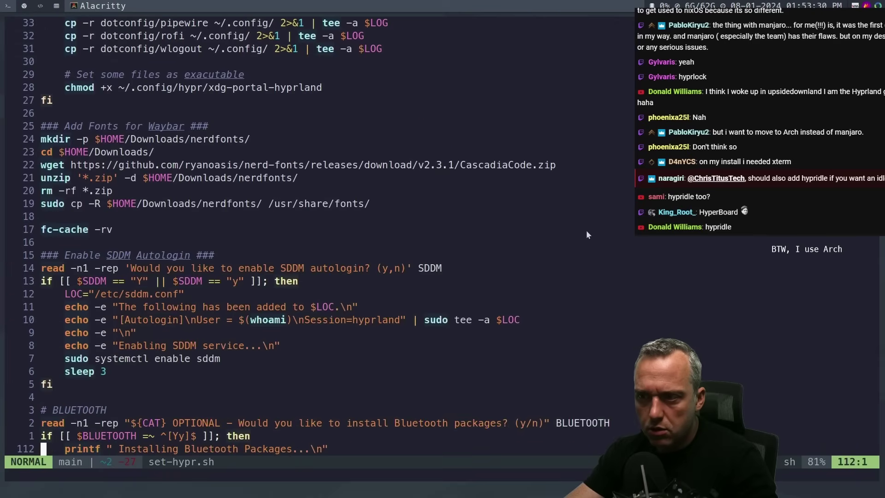
key(j)
key(j)
key(j)
key(j)
key(j)
key(j)
key(j)
key(j)
key(j)
key(j)
key(j)
key(j)
key(j)
key(j)
key(j)
key(j)
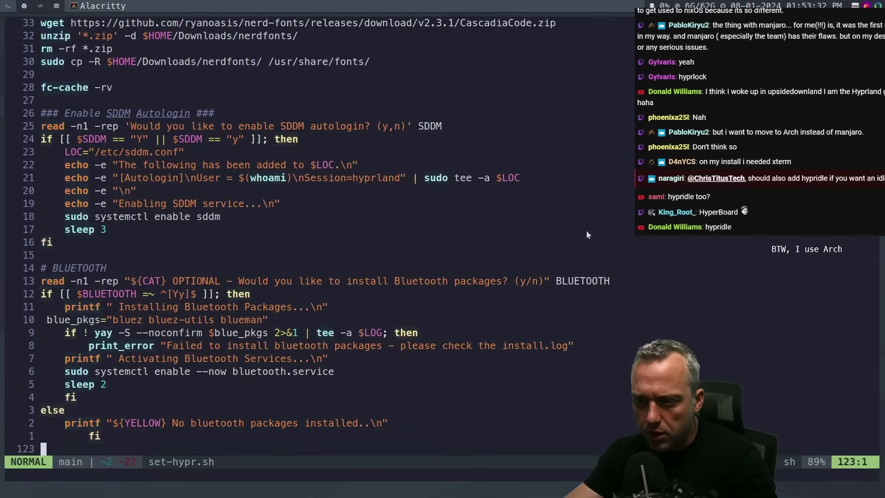
key(j)
key(j)
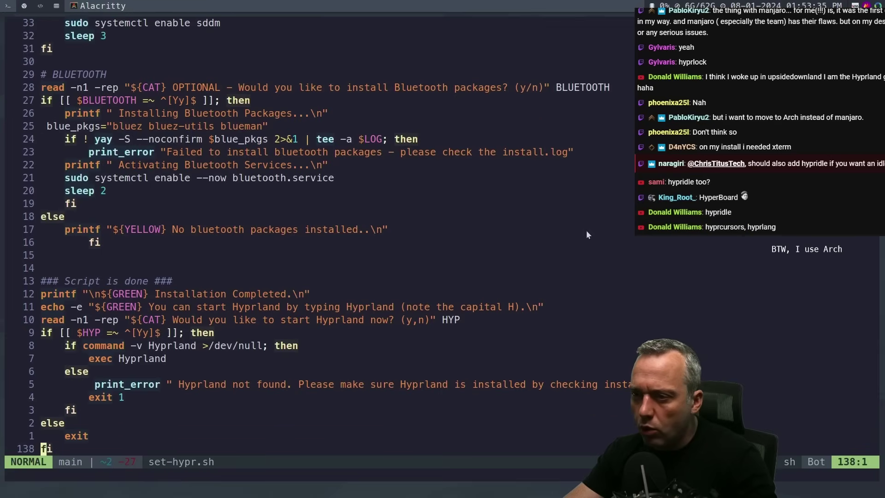
key(k)
key(k)
key(k)
key(k)
key(k)
key(k)
key(k)
key(k)
key(k)
key(k)
key(k)
key(k)
key(k)
key(k)
key(k)
key(k)
key(k)
key(k)
key(k)
key(k)
key(k)
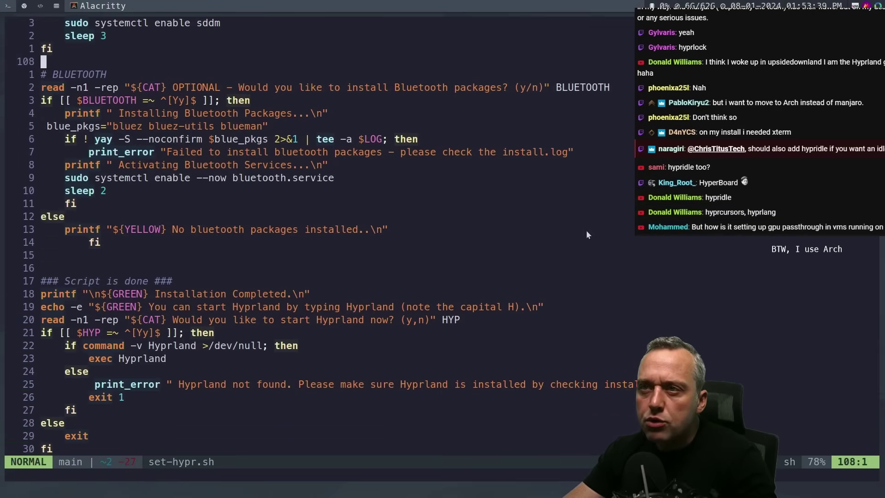
key(k)
key(k)
key(k)
key(k)
key(k)
key(k)
key(k)
key(k)
key(k)
key(k)
key(k)
key(k)
key(k)
key(k)
key(k)
key(k)
key(k)
key(k)
key(k)
key(k)
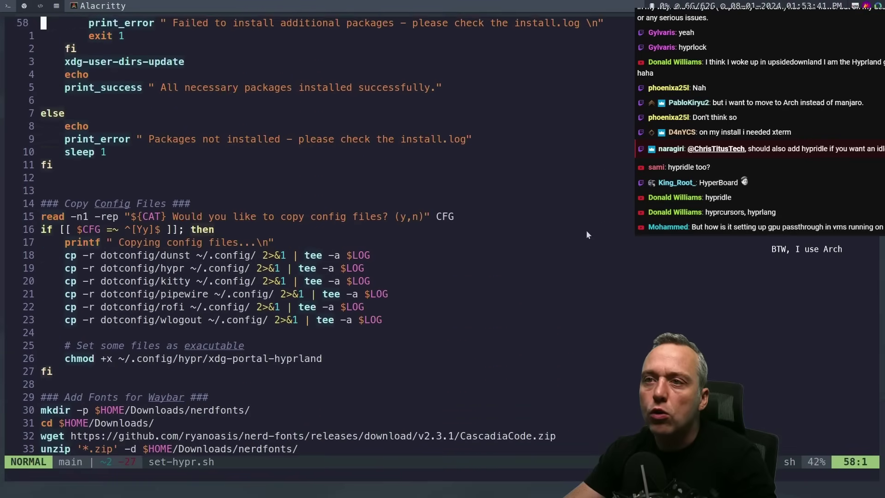
key(k)
key(k)
key(k)
key(k)
key(k)
key(k)
key(k)
key(k)
key(k)
key(k)
key(k)
key(j)
key(j)
key(j)
key(j)
key(j)
key(k)
key(k)
key(k)
key(k)
key(k)
key(k)
key(k)
key(k)
key(k)
key(k)
key(k)
key(k)
key(k)
key(k)
key(k)
key(k)
key(k)
key(k)
key(k)
key(k)
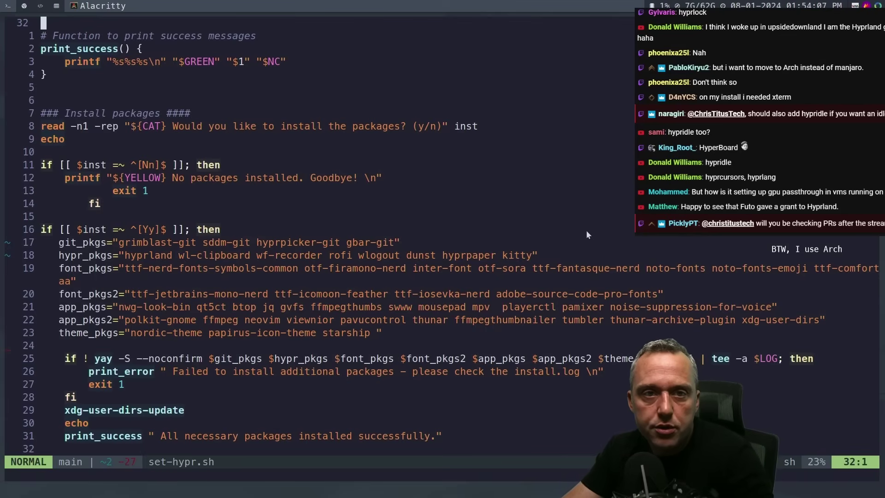
Append hyprcursor to the end of the hypr_pkgs line.
key(j)
key(j)
key(j)
key(j)
key(j)
key(j)
key(j)
key(j)
key(j)
key(j)
key(j)
key(j)
key(j)
key(j)
key(j)
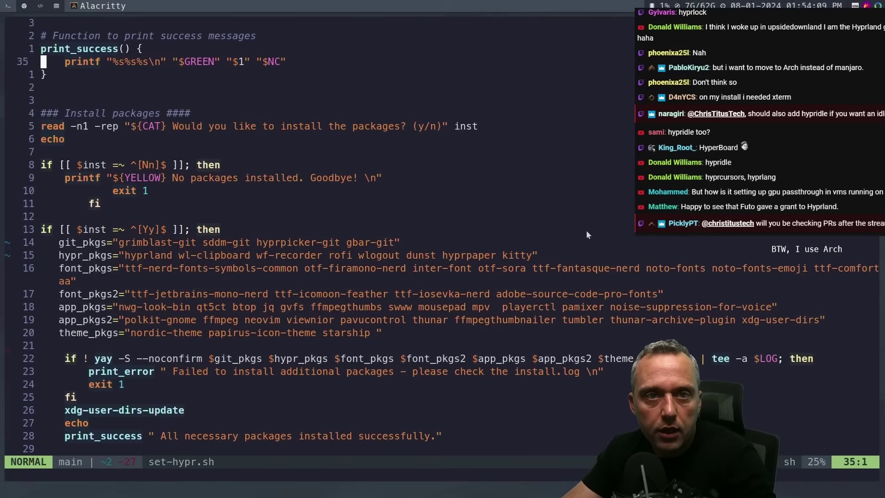
key(j)
key(j)
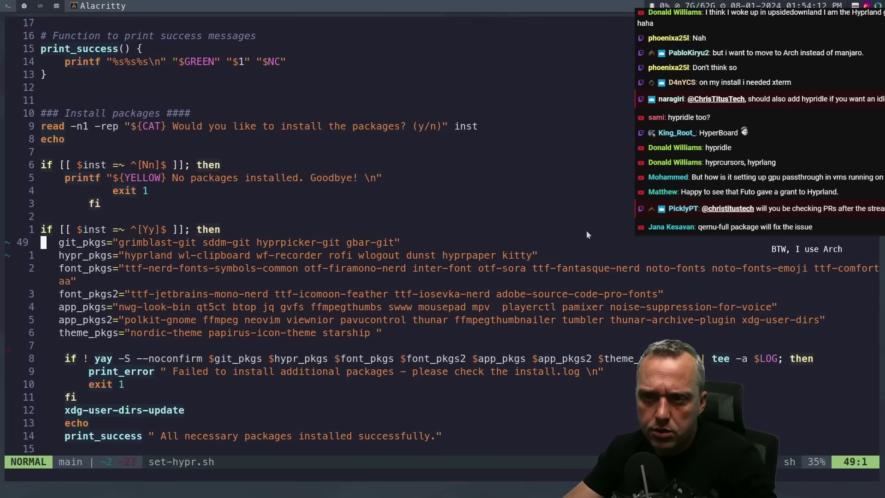
key(j)
key(dollar)
text(itty hyprcursors)
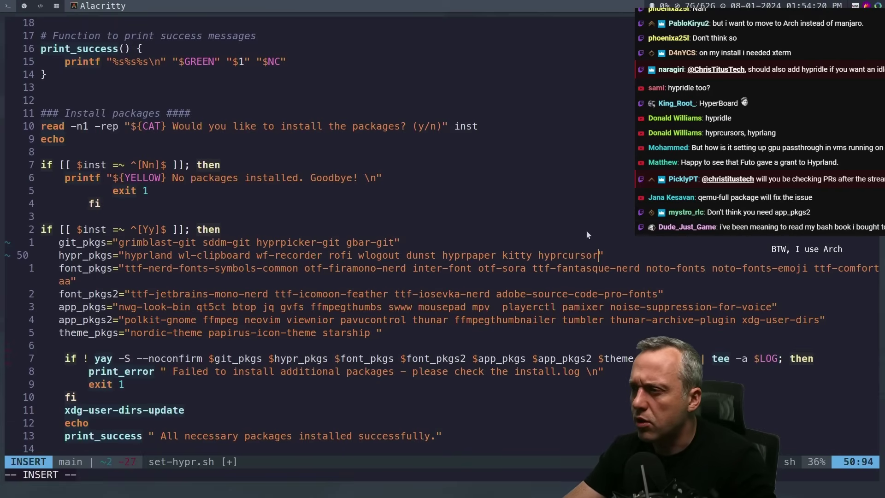
key(BackSpace)
Check hyprlang with paru -Ss in the side terminal, then add hyprlang to hypr_pkgs.
key(super+Right)
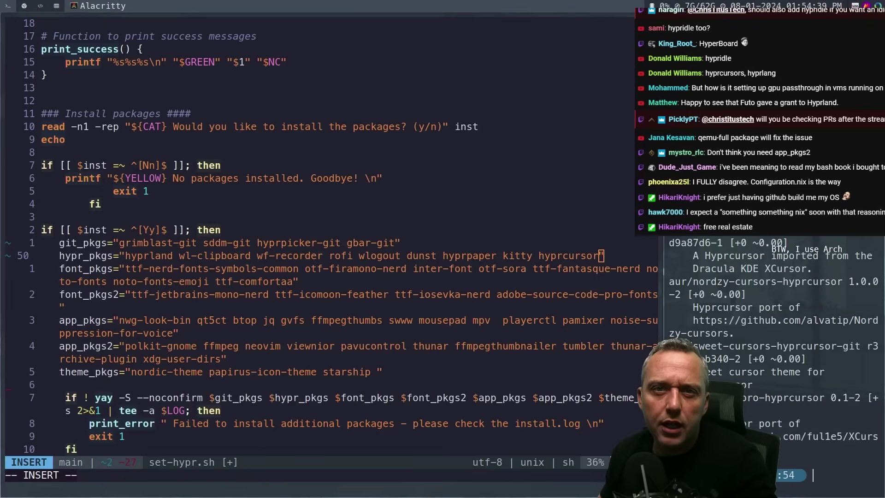
text(paru -Ss hyprlang)
key(Return)
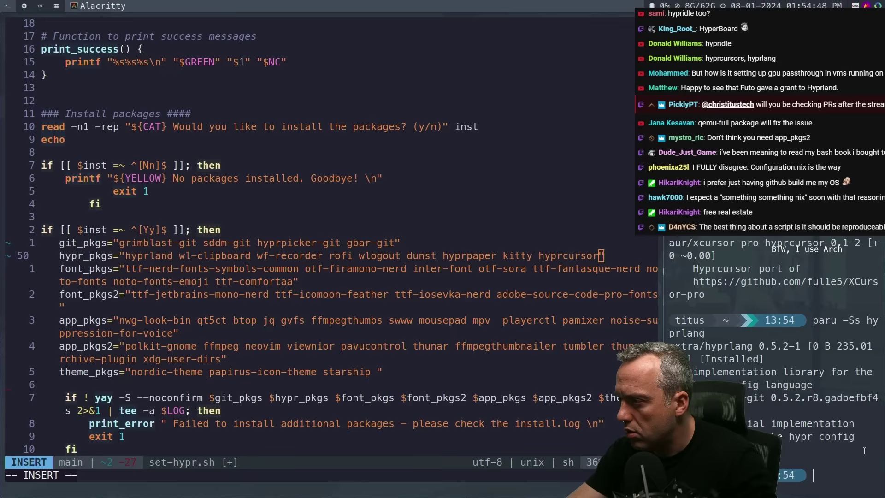
text(hyprlang)
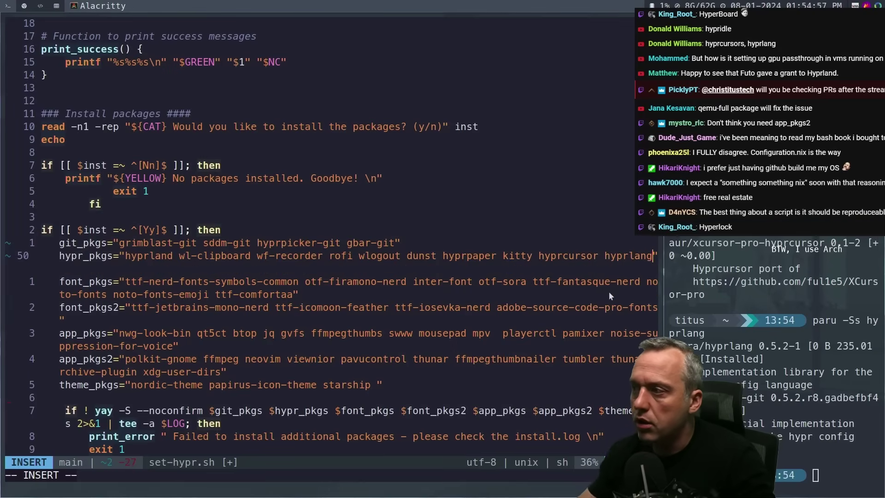
key(Escape)
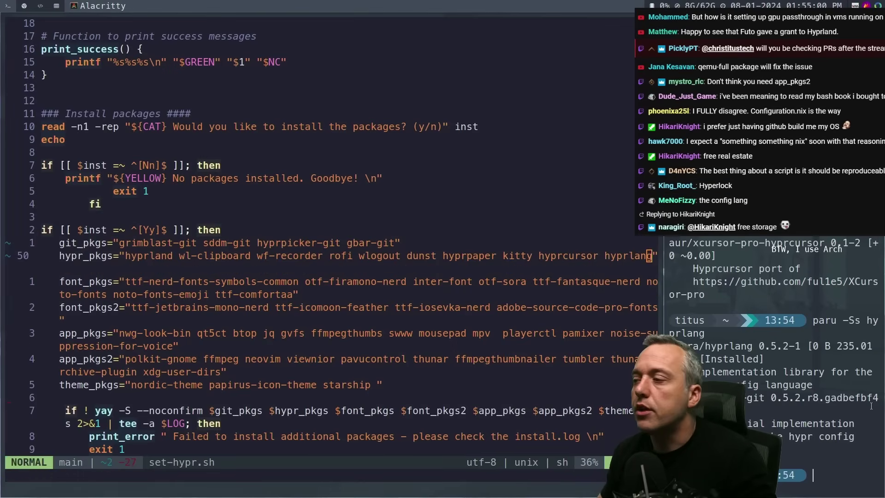
Make the editor full-screen and scroll down through set-hypr.sh.
key(super+f)
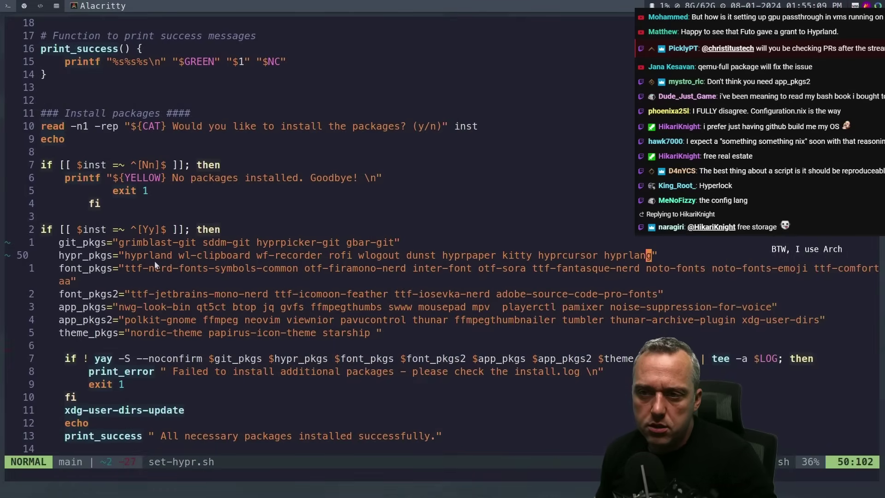
scroll(260, 260, down, 2)
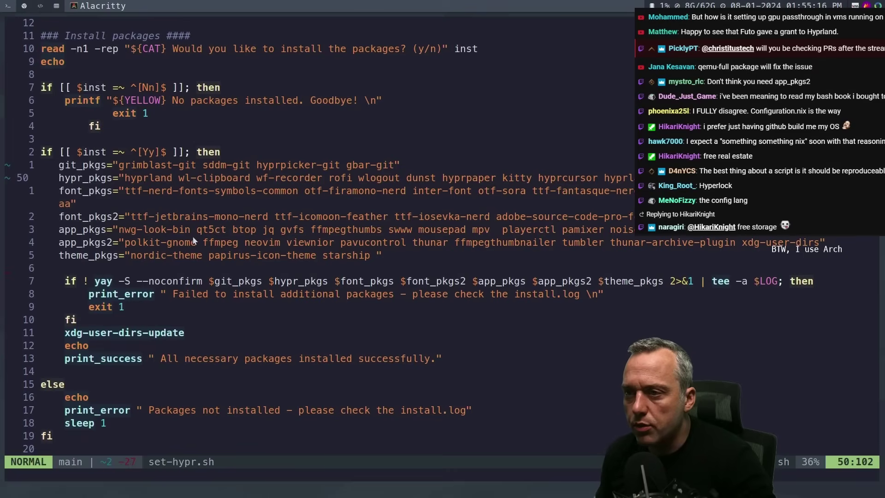
scroll(440, 242, down, 3)
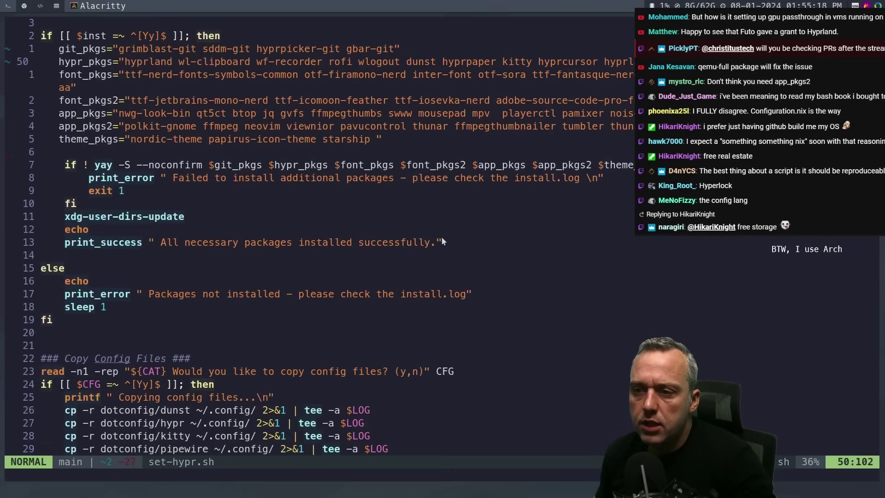
scroll(441, 240, down, 4)
scroll(441, 241, down, 2)
scroll(442, 241, down, 2)
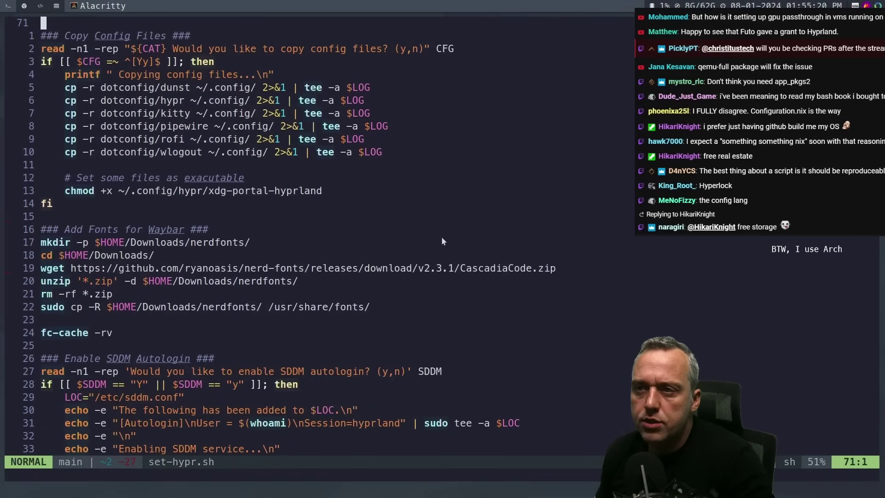
scroll(441, 241, down, 4)
scroll(441, 241, down, 6)
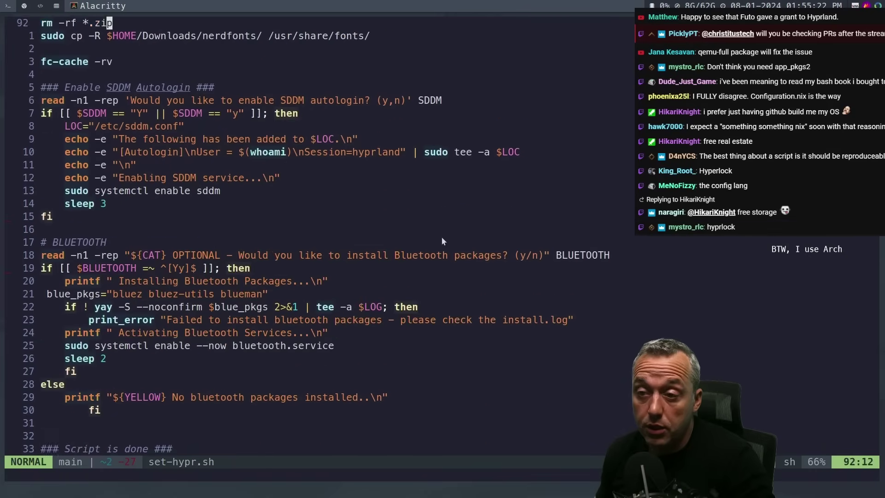
scroll(442, 241, down, 3)
Quit Vim, enter dotconfig, and trash the waybar/ and swaylock/ folders.
text(:q)
key(Return)
text(cd dotconfig/)
key(Return)
text(rm waybar/)
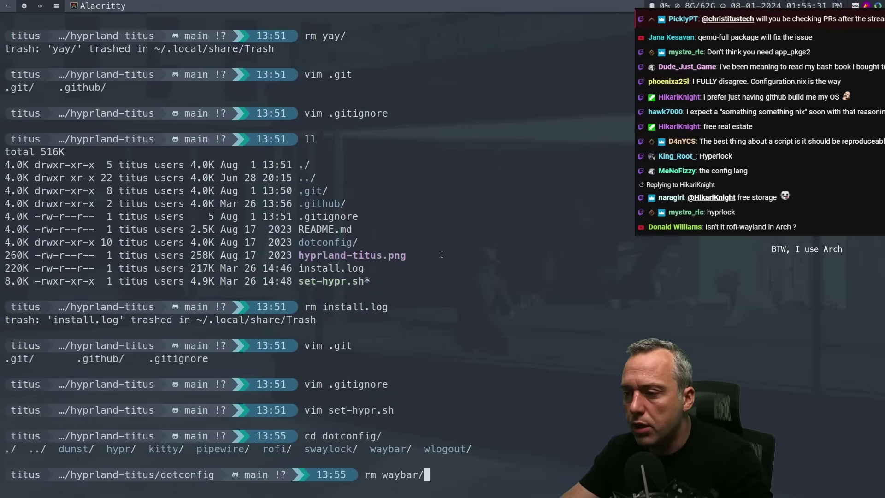
key(Return)
text(rm wa)
key(BackSpace)
key(BackSpace)
text(sw)
key(Tab)
key(Return)
Open hypr/hyprland.conf in Vim.
text(cd hypr/)
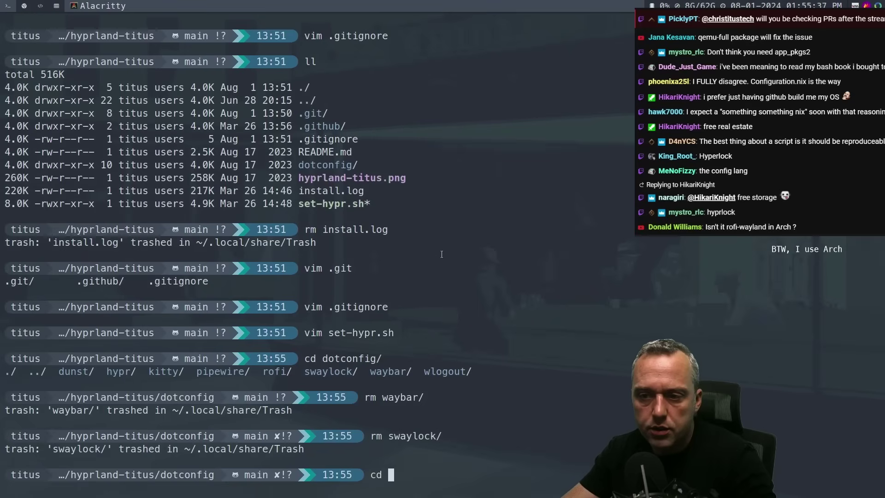
key(Return)
text(vim hypr)
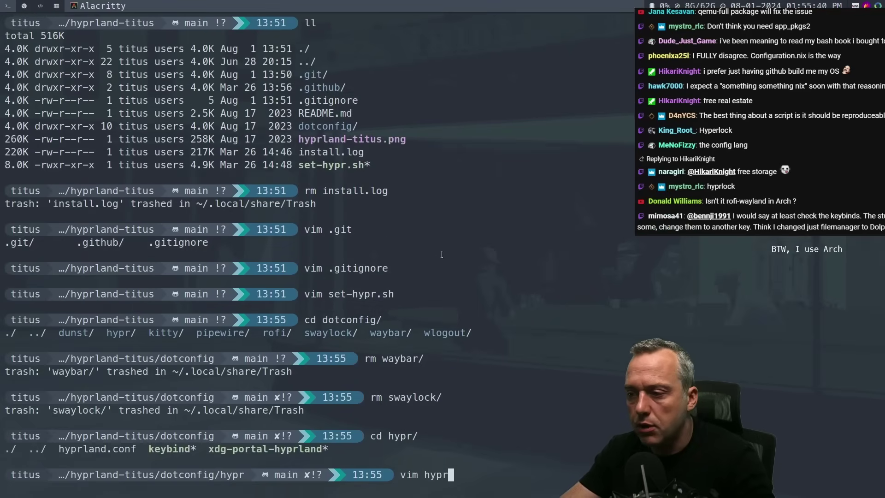
key(Tab)
key(Return)
Delete the multisample_edges = true line at line 51.
text(:51)
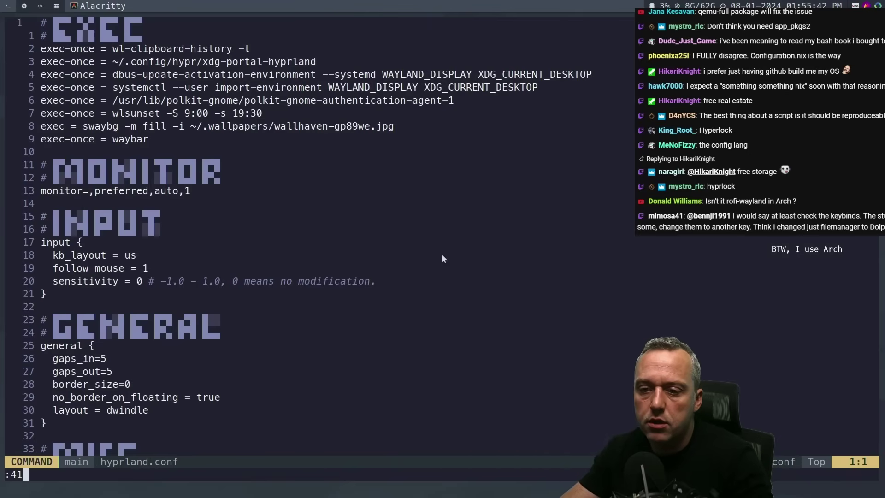
key(Return)
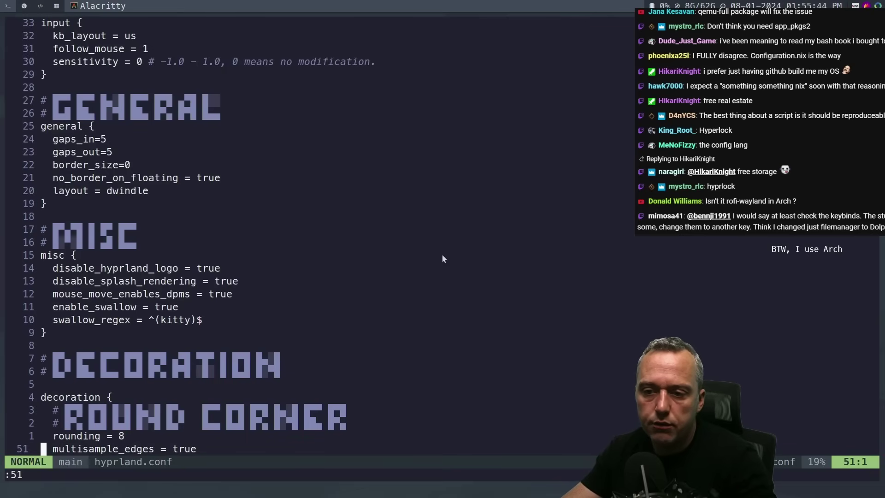
key(d)
key(d)
Move to the exec-once lines for dbus-update-activation-environment and the polkit agent.
scroll(444, 262, down, 4)
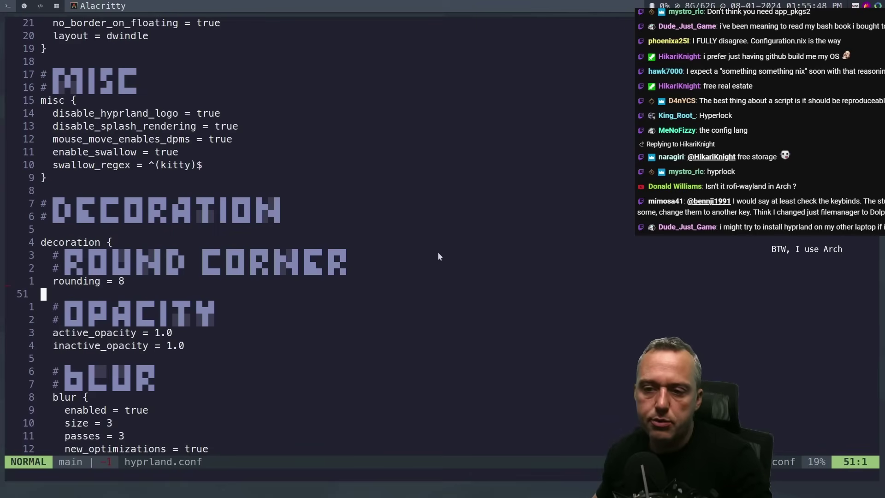
scroll(449, 241, up, 10)
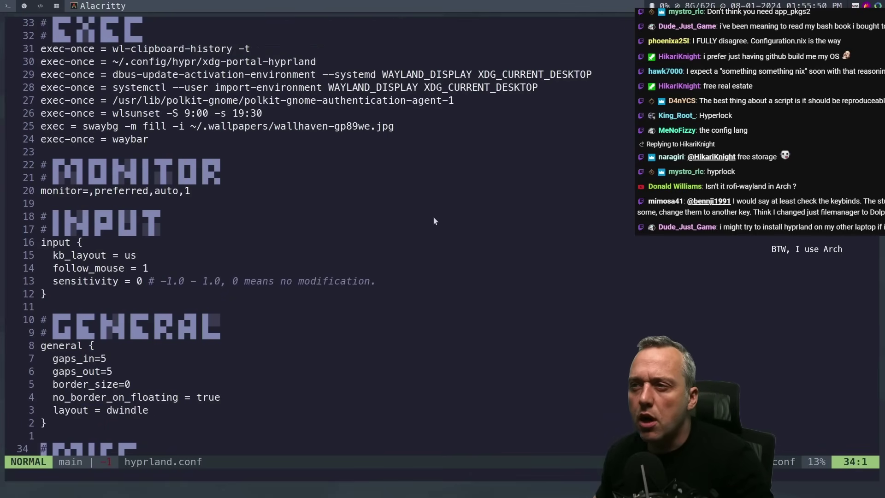
click(236, 75)
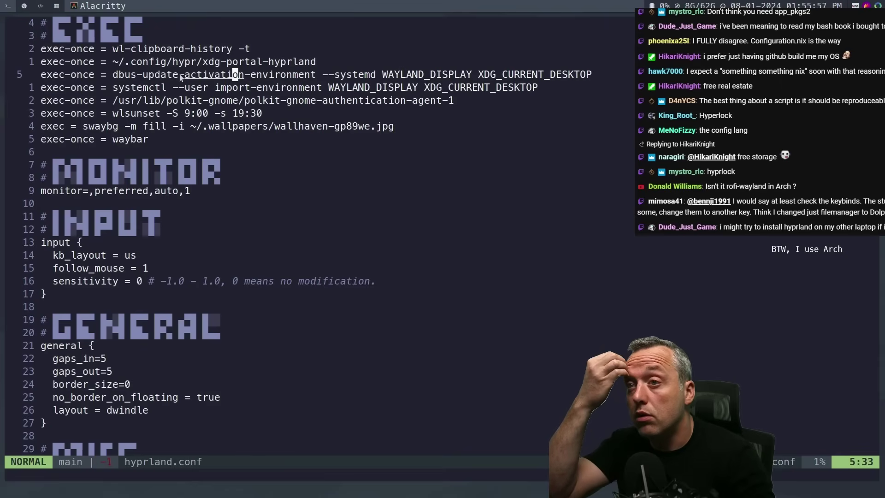
click(271, 101)
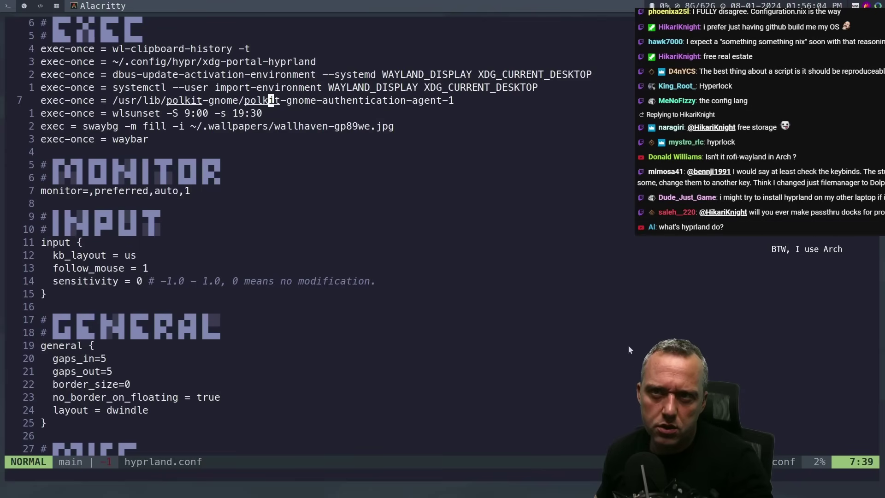
In a new terminal, list the installed polkit packages with paru -Qs polkit.
key(super+3)
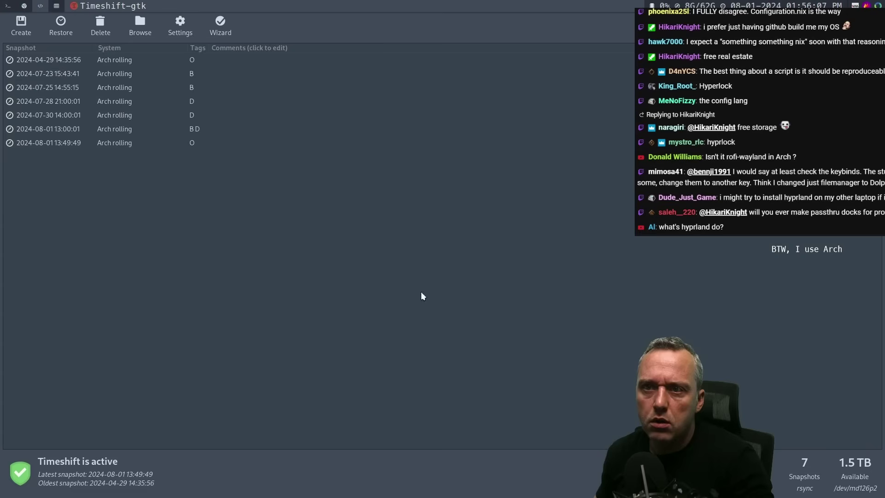
key(super+q)
key(super+Return)
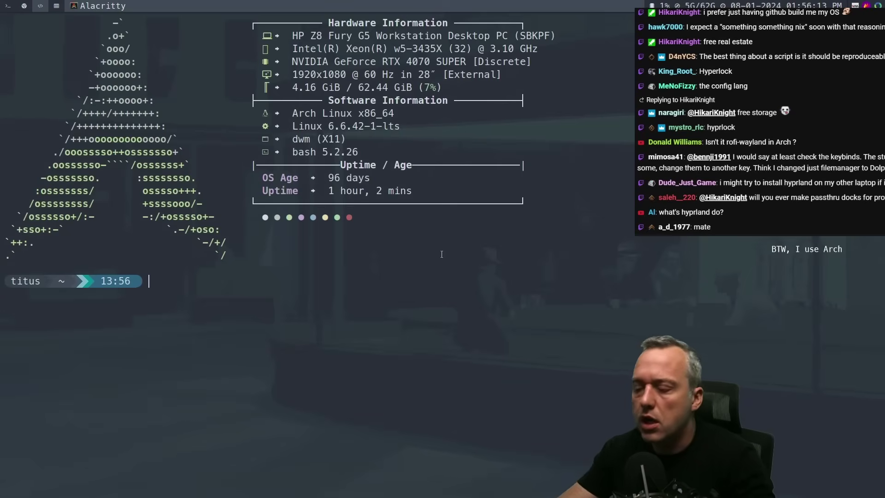
text(paru -Q)
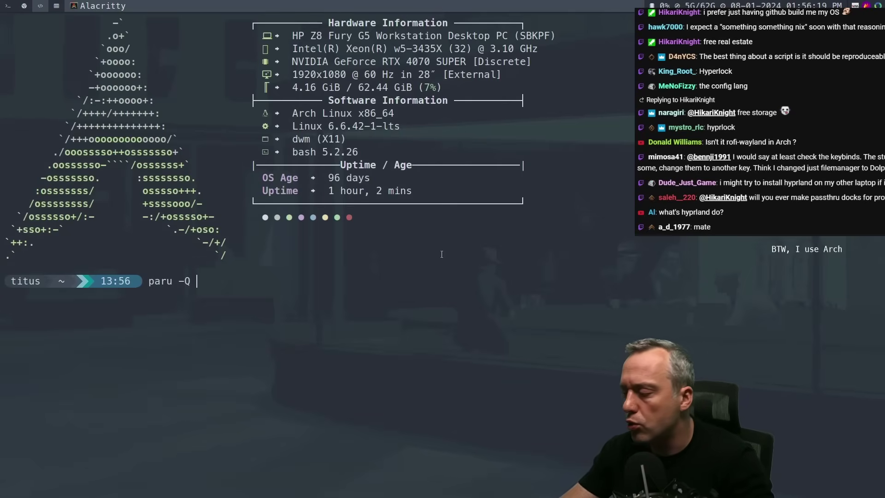
key(BackSpace)
text(s polkit)
key(Return)
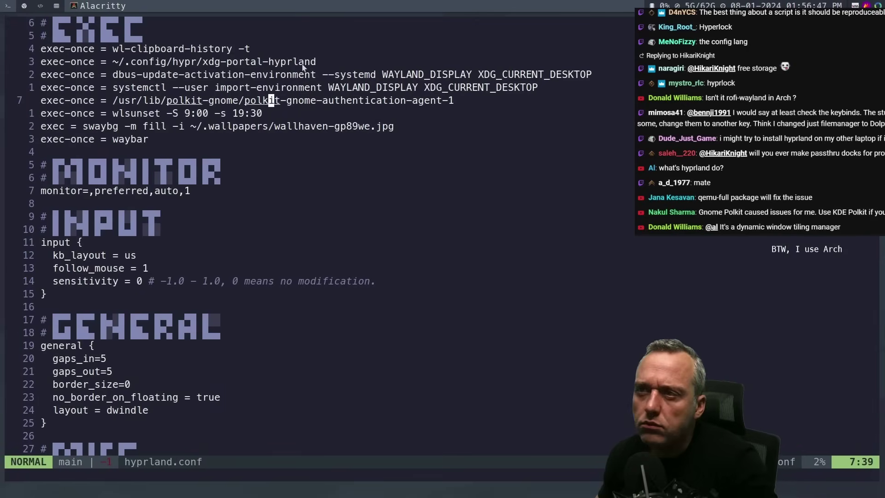
Check whether mate-polkit is on the PATH, then jump to dwm-titus with z dwm.
text(:q)
key(Return)
text(which mate-polkit)
key(Return)
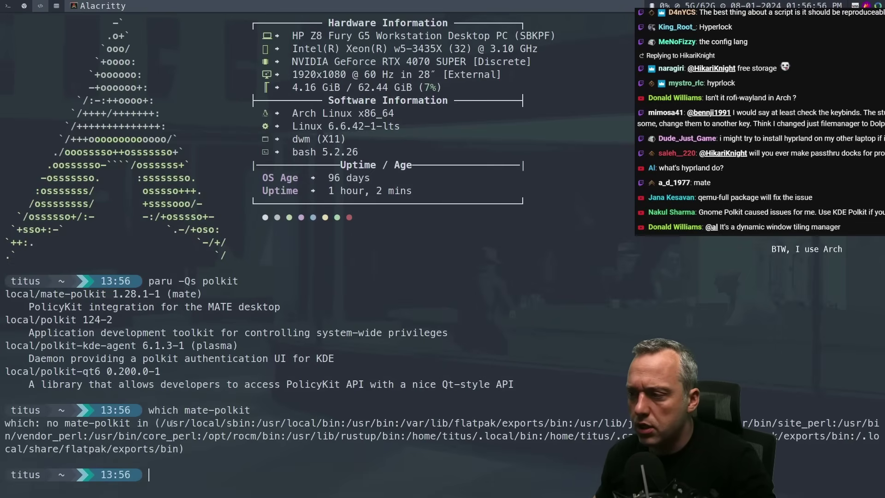
text(z dwm)
key(Return)
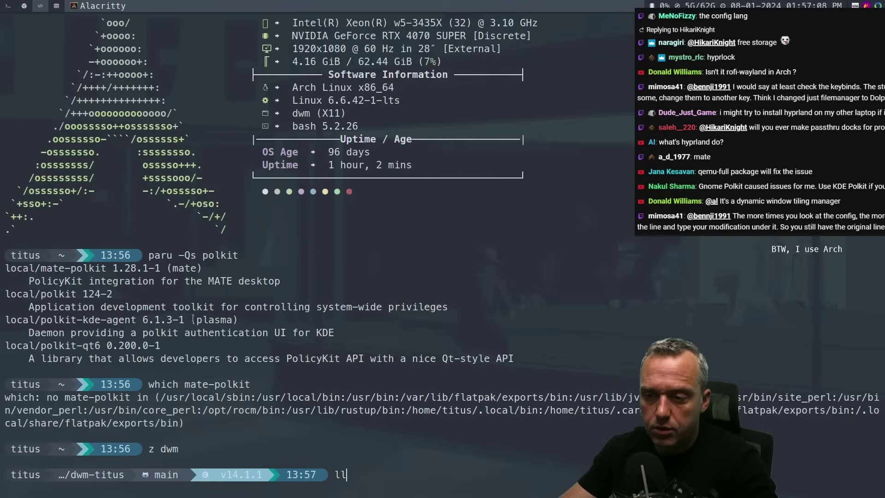
Open dwm-titus config.h in vim and yank the mate-polkit agent path.
text(ll)
key(Return)
text(vim config)
key(Tab)
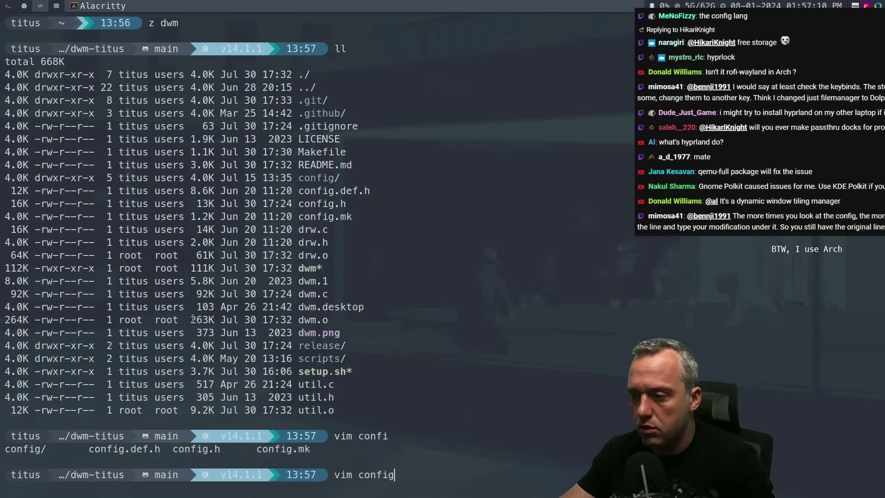
text(.h)
key(Return)
scroll(203, 322, down, 8)
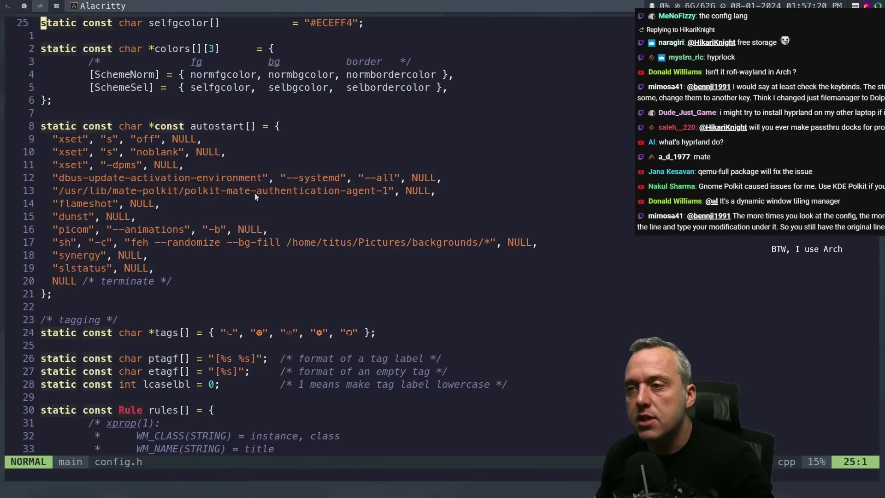
drag(60, 191, 387, 193)
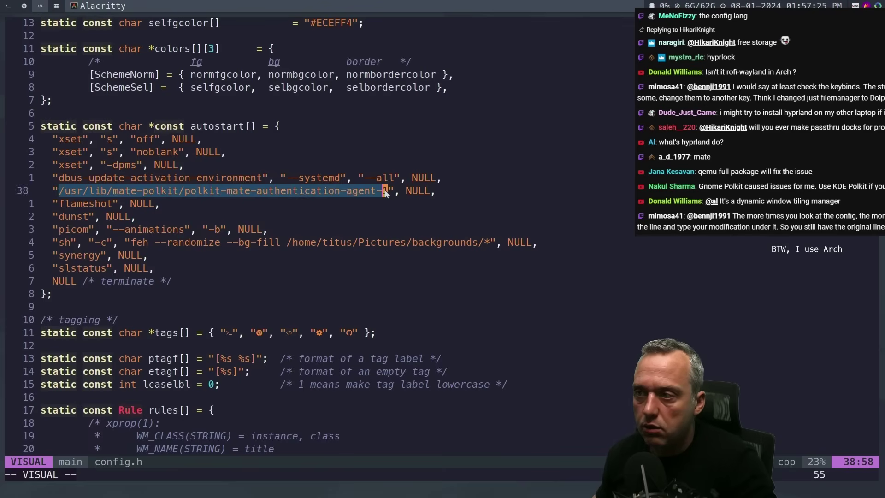
key(y)
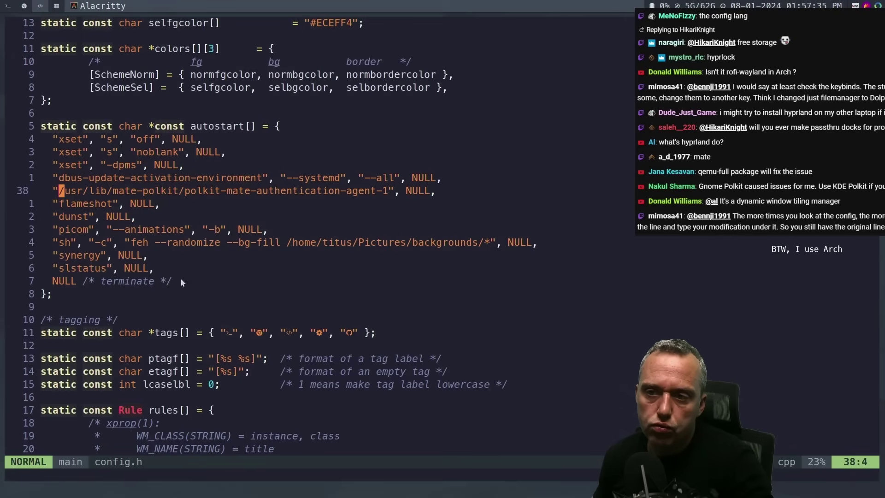
In hyprland.conf, replace the gnome polkit agent path with the mate-polkit path and delete the wlsunset line.
key(ctrl+6)
drag(115, 100, 462, 103)
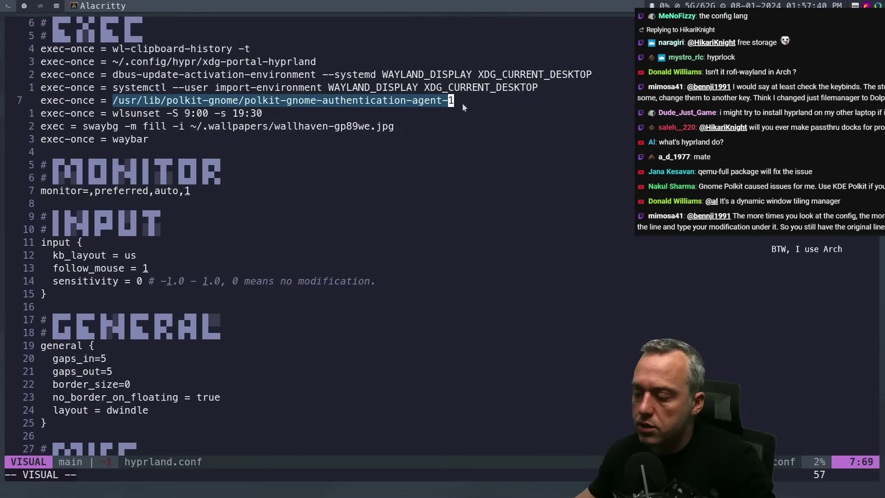
key(p)
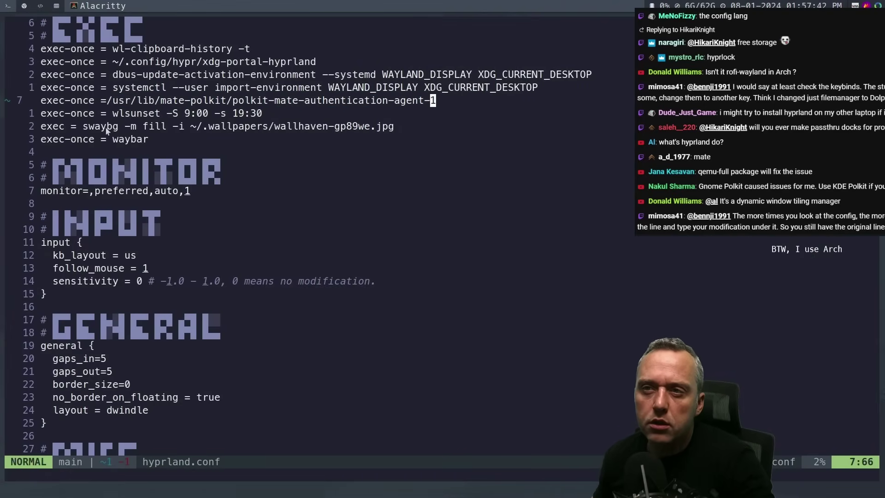
click(132, 115)
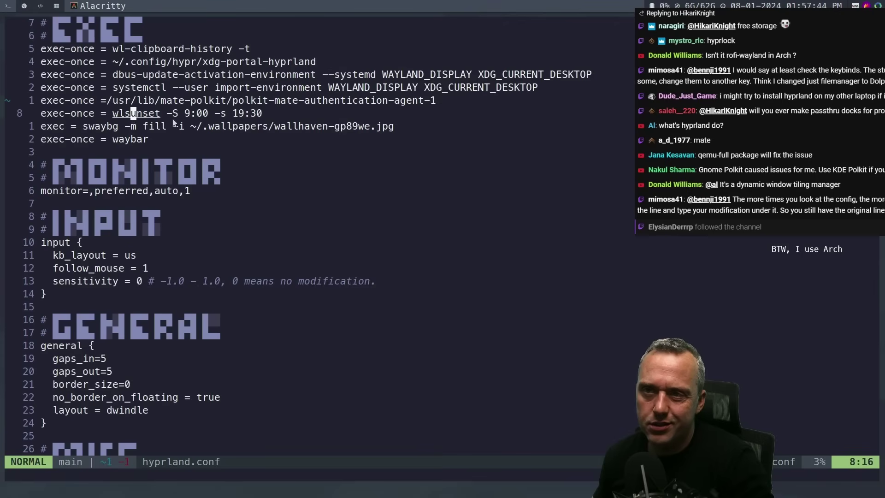
key(d)
key(d)
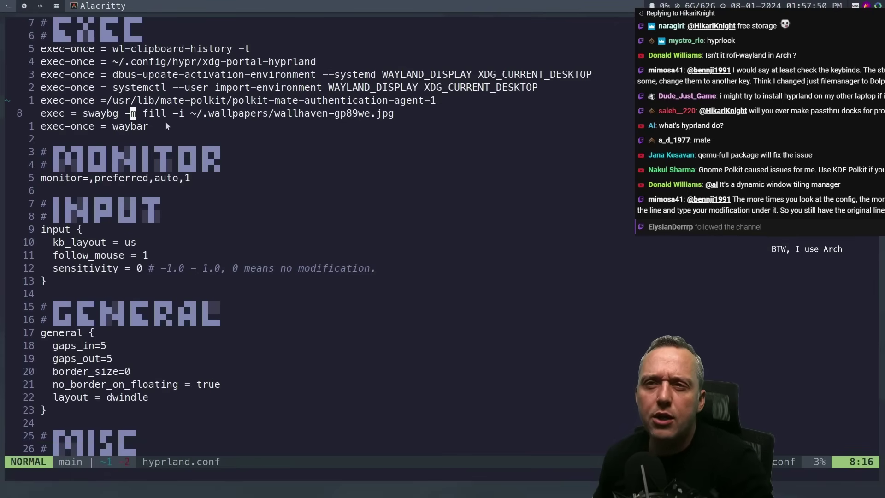
key(super+2)
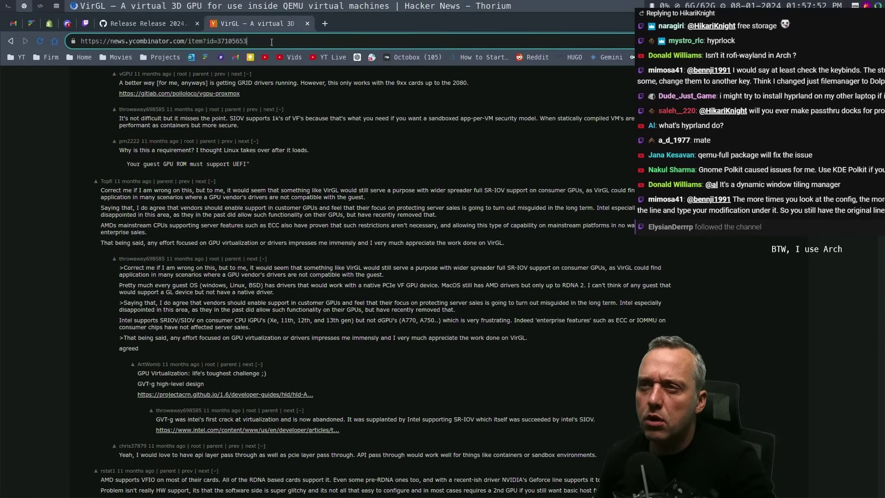
Search Google for hyprpaper and open the hyprwm/hyprpaper GitHub repository.
key(ctrl+l)
text(hyprpaper)
key(Return)
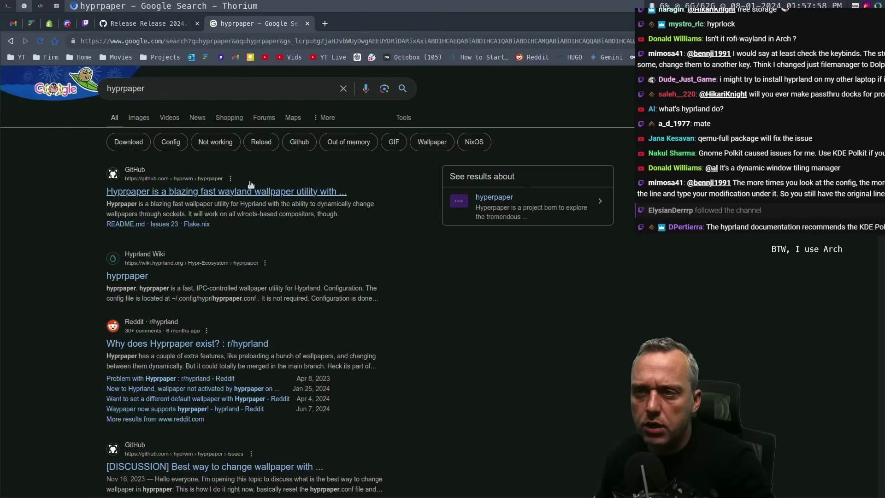
click(250, 189)
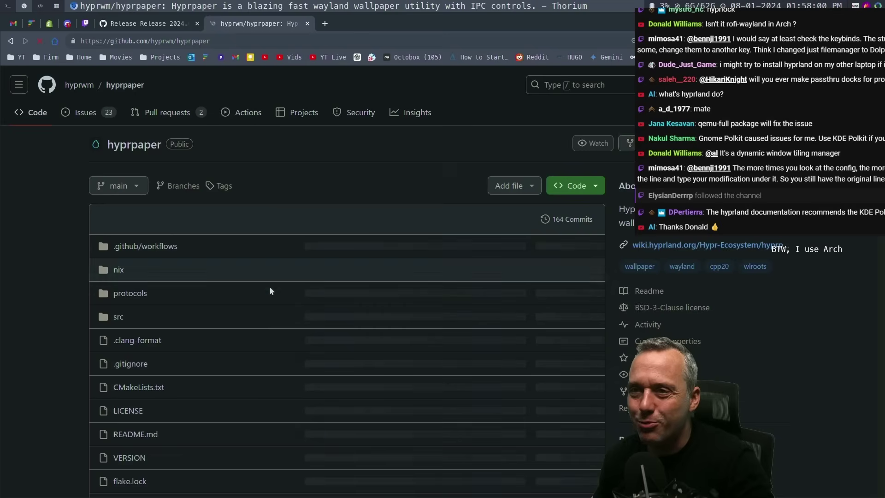
Copy the README's example hyprpaper.conf from the Usage code block.
scroll(68, 285, down, 10)
scroll(64, 274, down, 4)
scroll(63, 276, down, 9)
scroll(62, 274, down, 7)
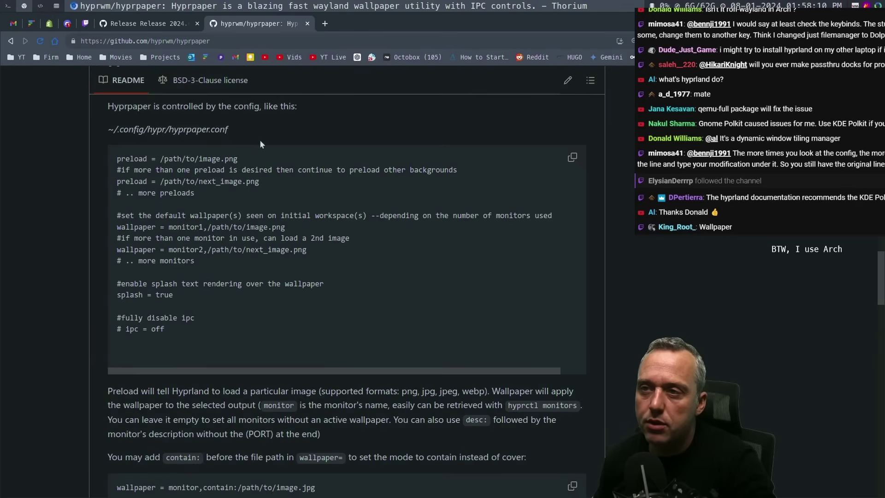
click(572, 158)
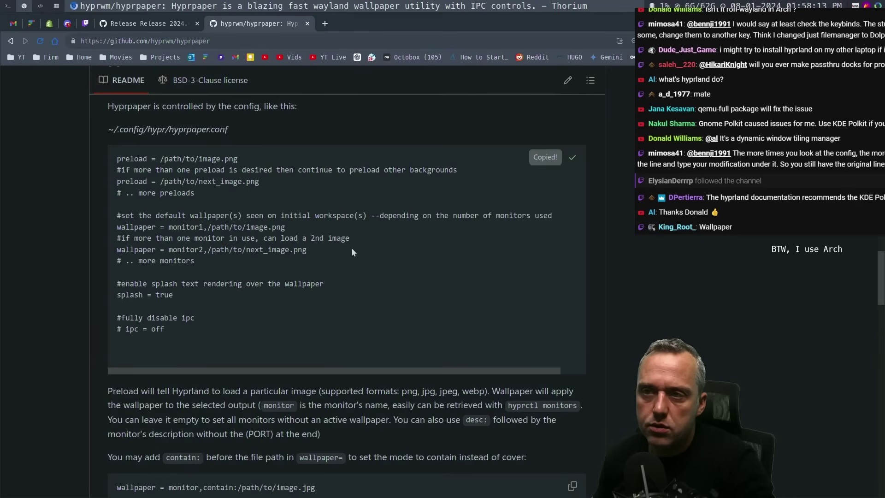
scroll(400, 297, down, 1)
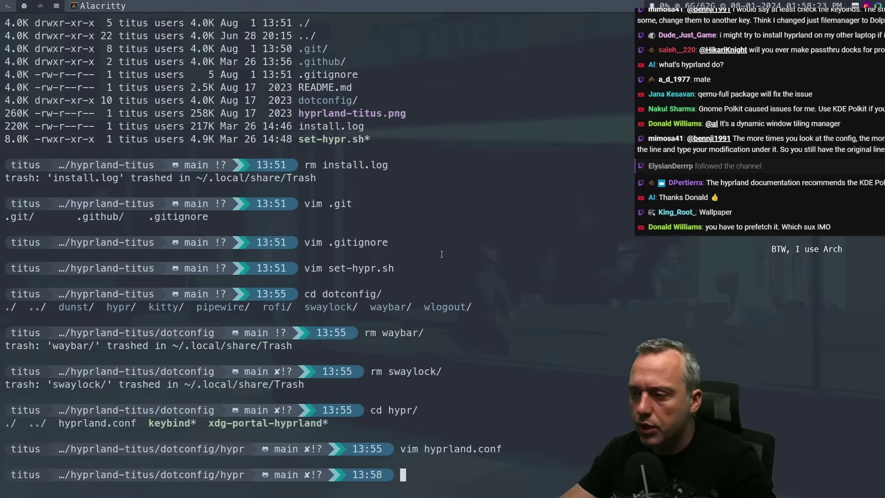
Create hyprpaper.conf in vim with the pasted preload, wallpaper, splash and ipc lines, and review them.
text(vim hypr)
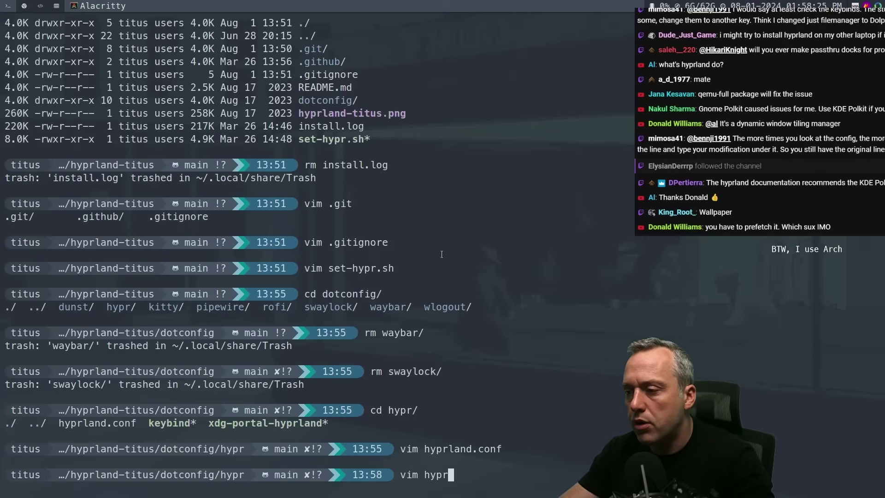
text(paper.conf)
key(Return)
key(Escape)
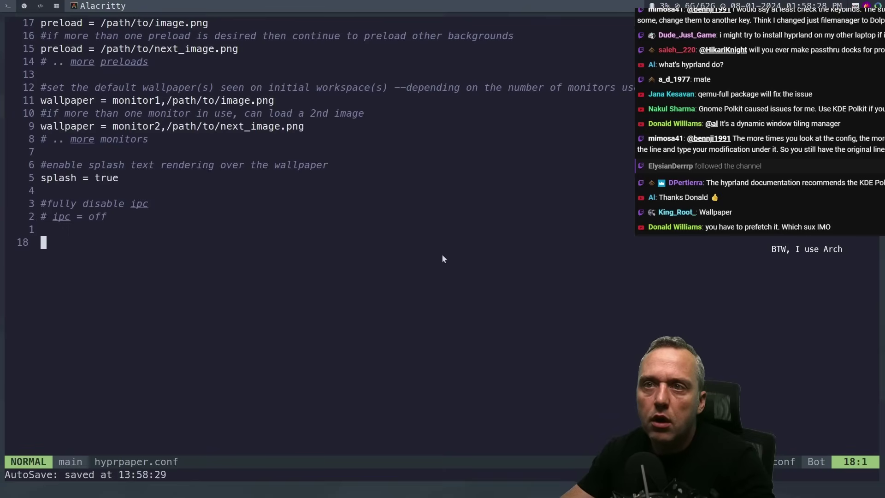
key(1)
key(6)
key(k)
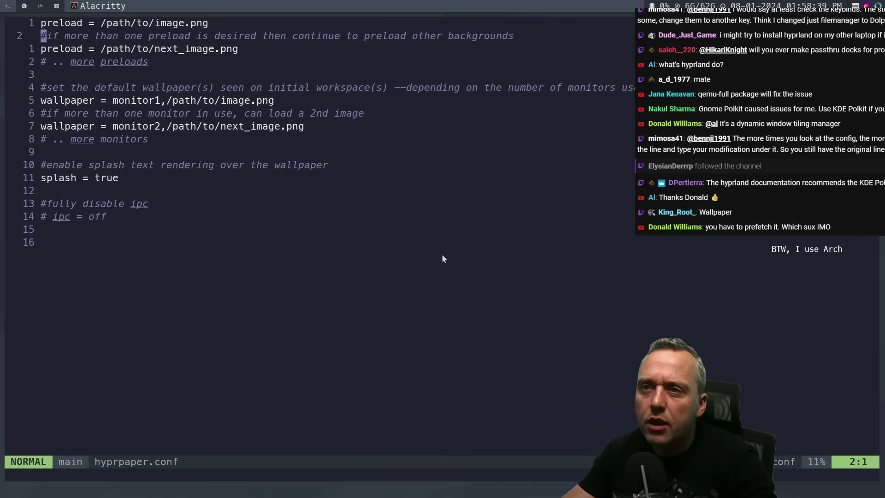
key(5)
key(j)
key(k)
key(k)
key(k)
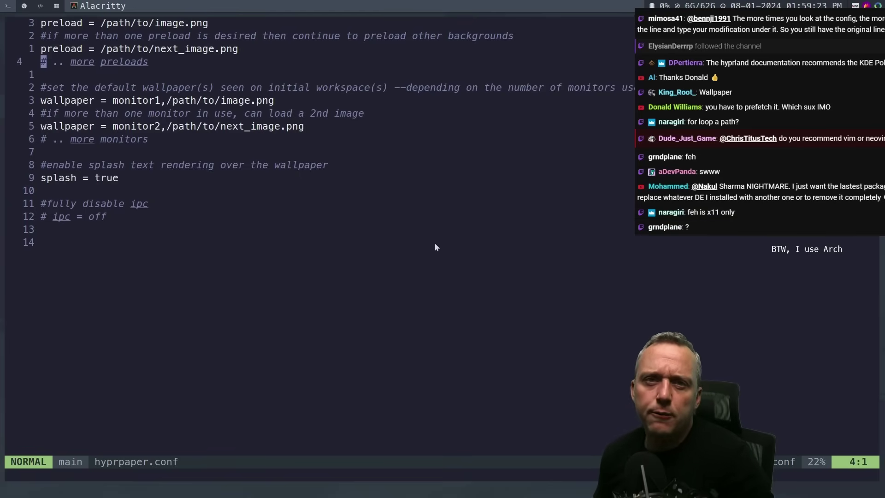
Read the hyprpaper README's Usage, IPC and Installation sections, then return to the terminal.
key(super+2)
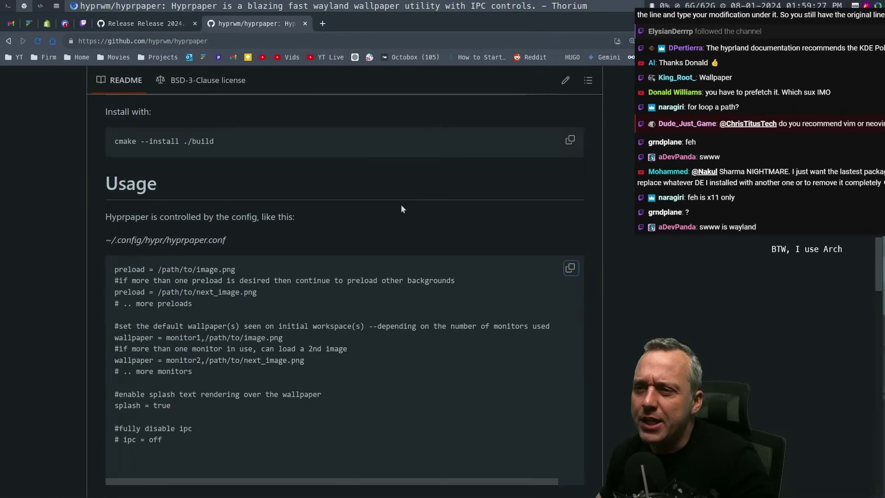
scroll(72, 295, down, 7)
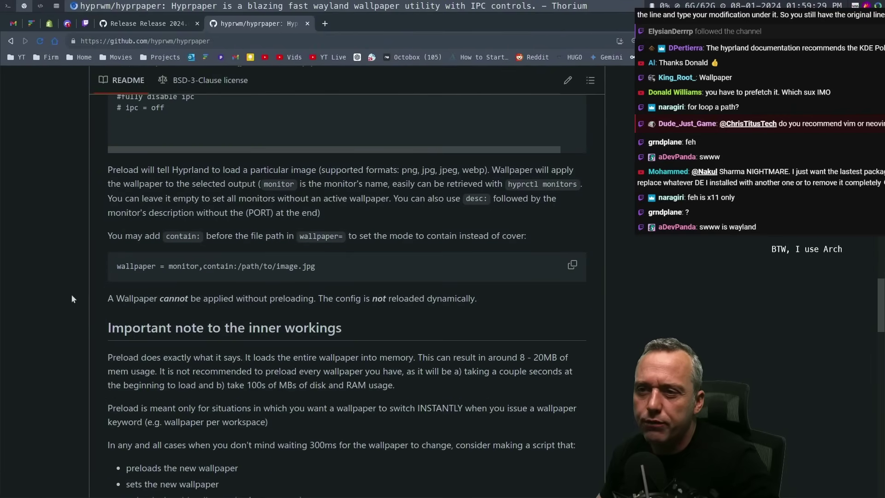
scroll(71, 298, down, 8)
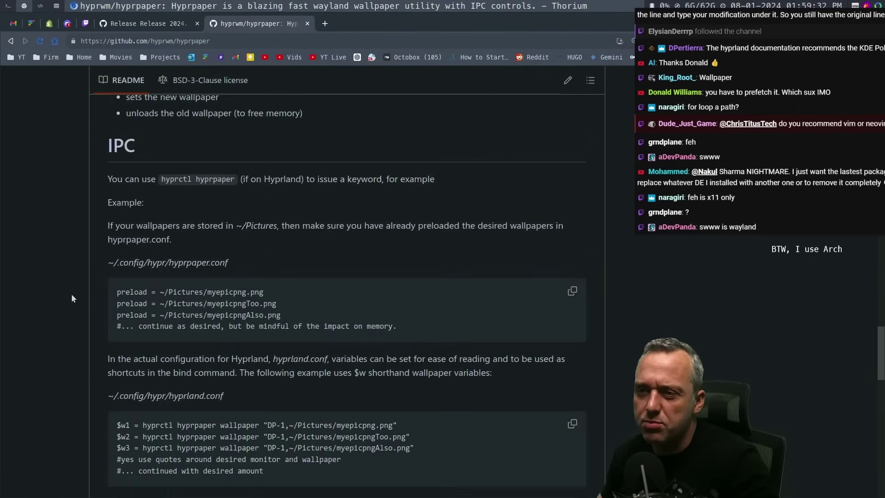
scroll(107, 248, down, 1)
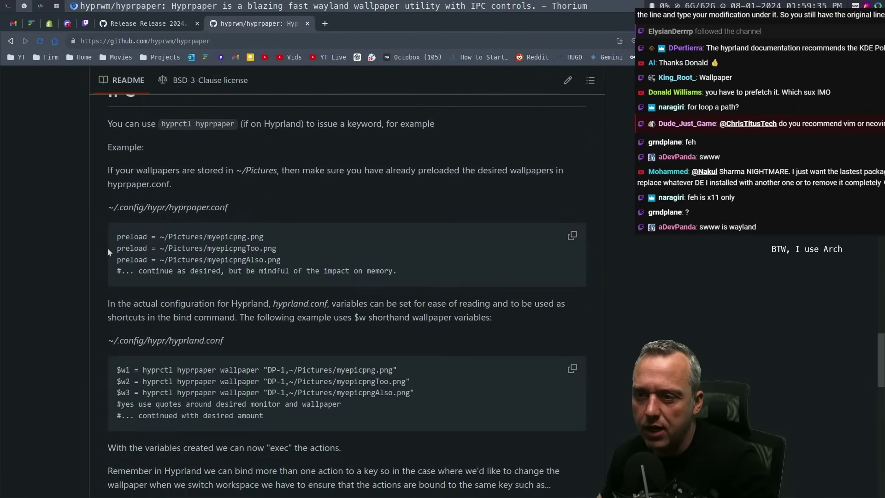
scroll(112, 228, up, 20)
scroll(54, 269, down, 12)
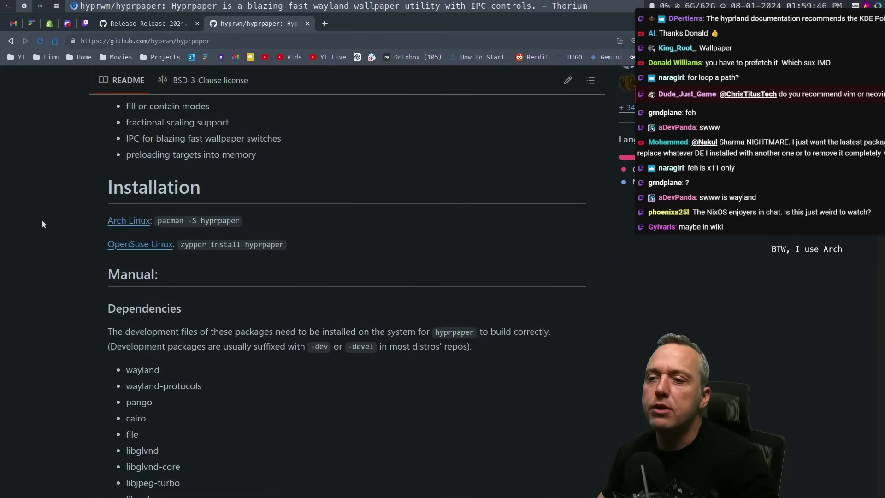
scroll(42, 219, up, 15)
scroll(12, 262, down, 12)
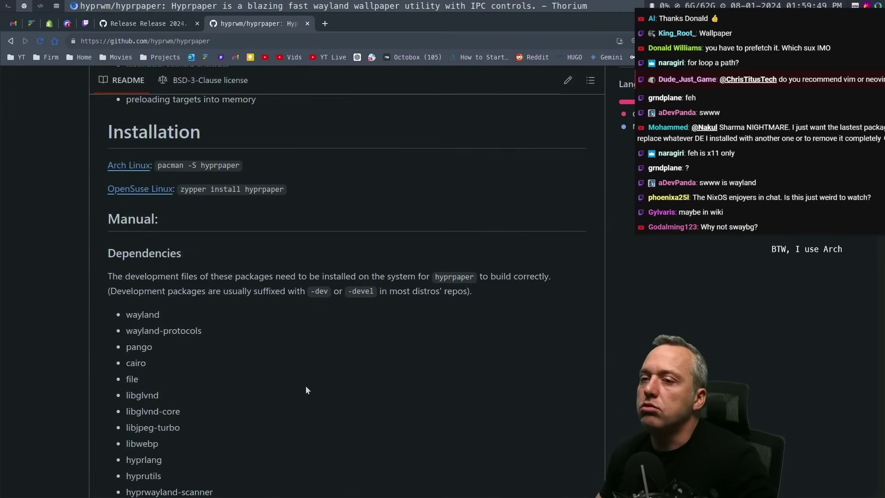
key(super+1)
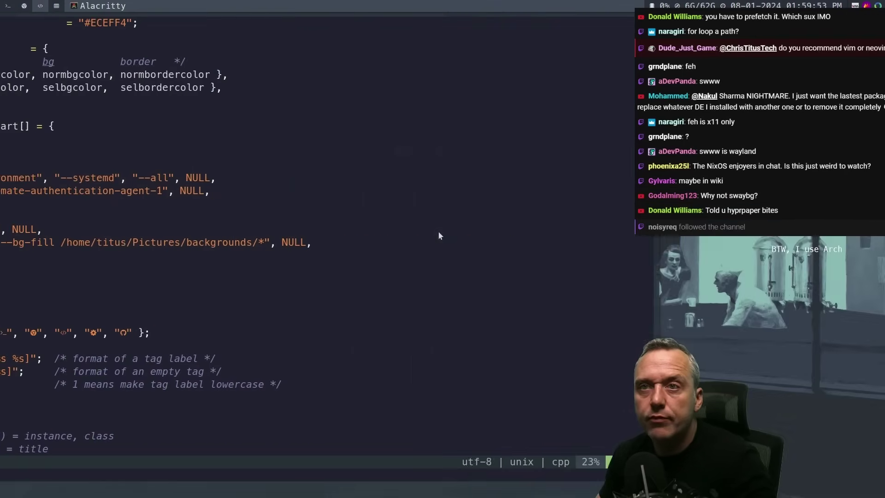
Quit config.h and open Thunar on the Pictures/nord-background folder.
key(Z)
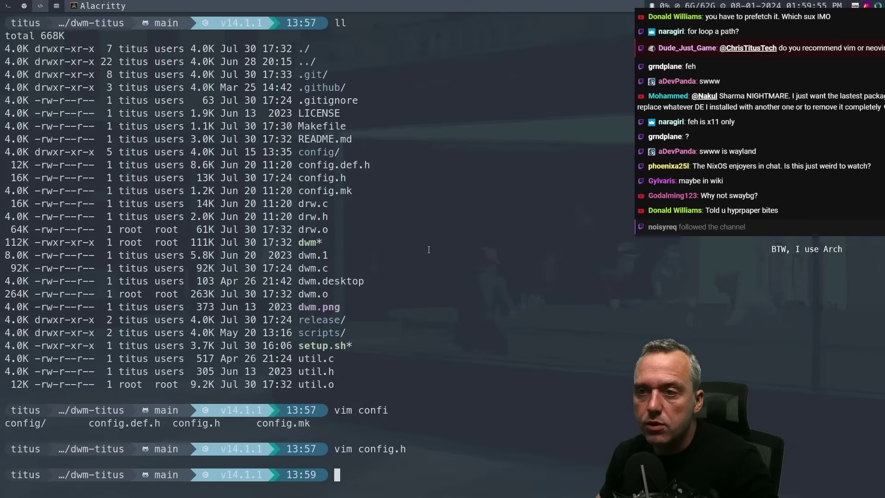
key(super+3)
key(super+r)
key(Escape)
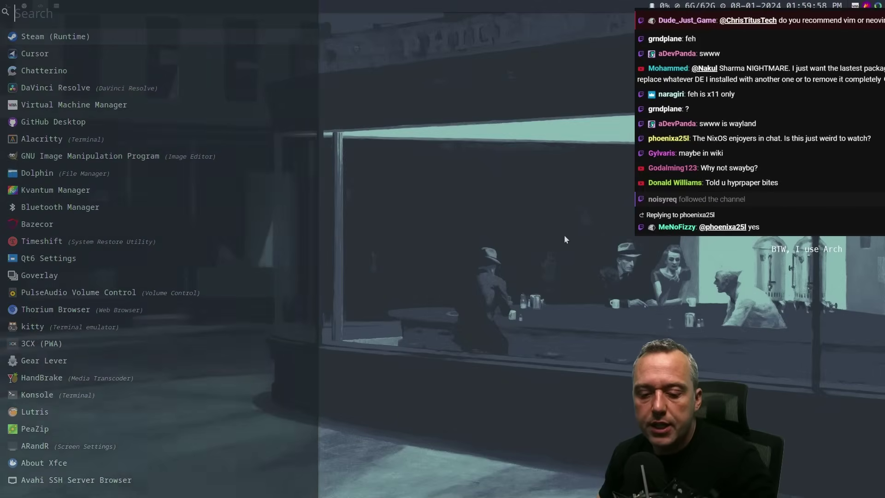
key(super+e)
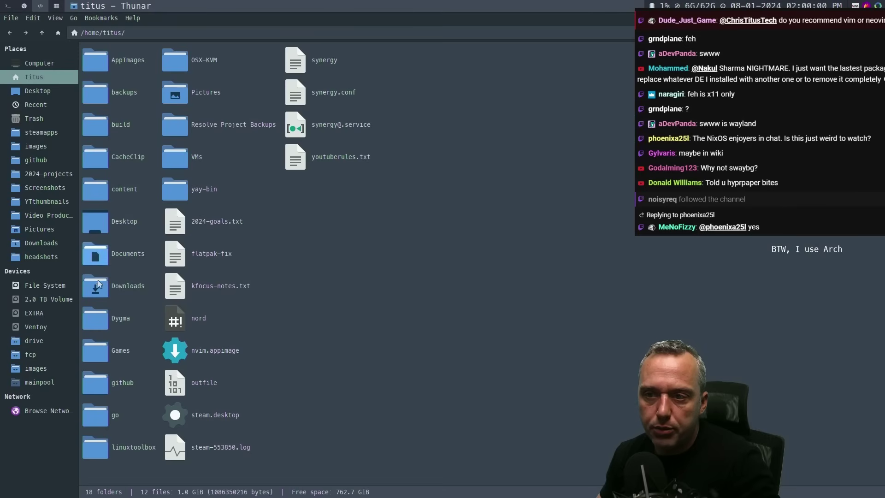
double_click(187, 92)
double_click(101, 96)
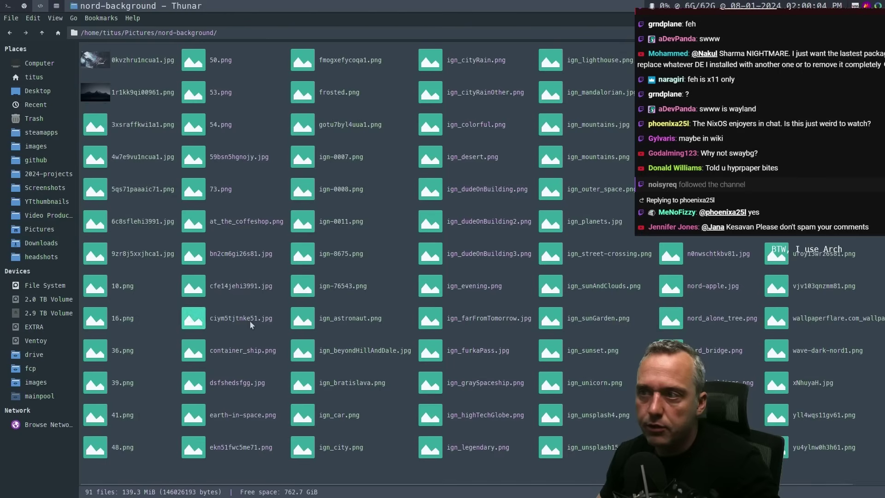
Trash ign_car.png, the dark wallpaper and lw6qr0n9ngp91.png.
scroll(351, 245, up, 3)
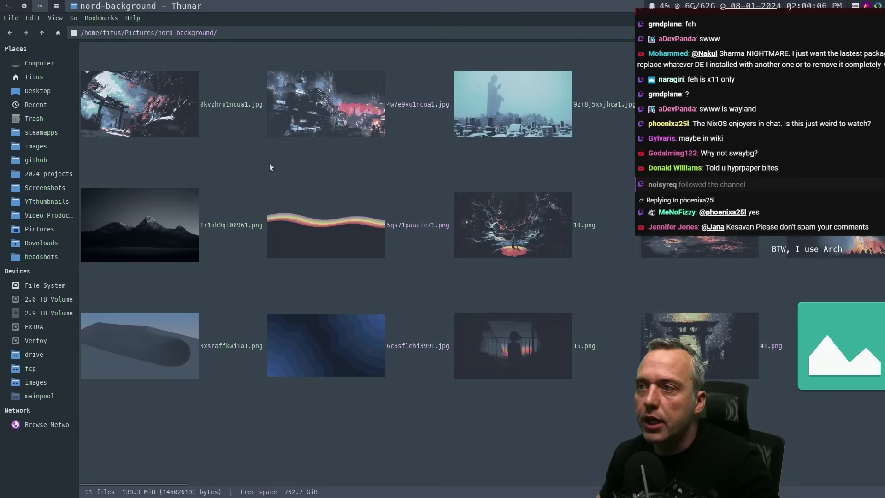
scroll(349, 219, right, 5)
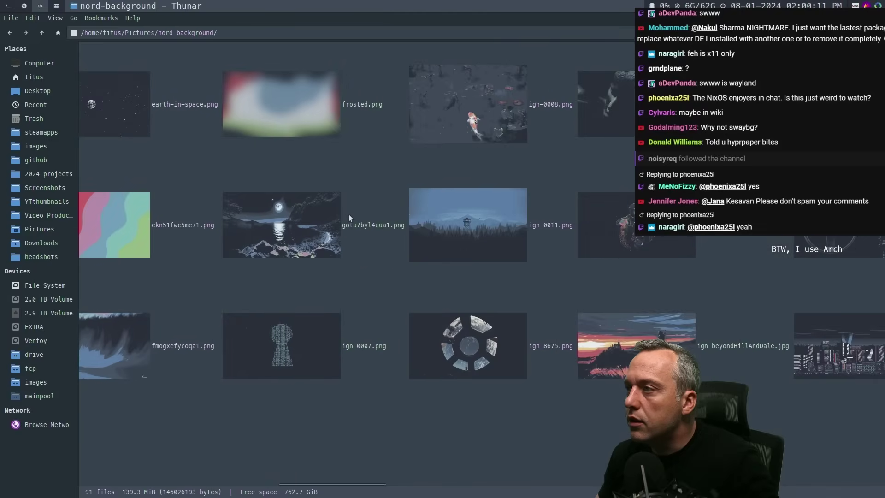
scroll(348, 217, right, 6)
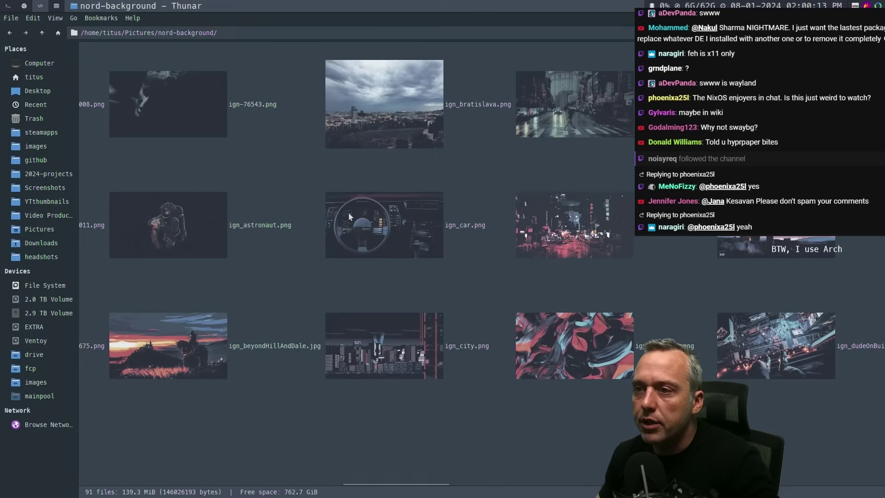
right_click(384, 226)
click(431, 297)
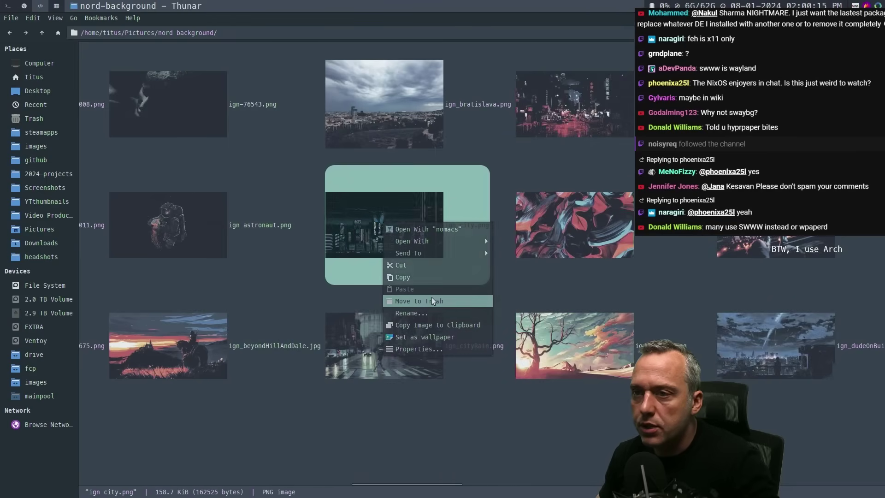
scroll(410, 214, right, 8)
right_click(454, 214)
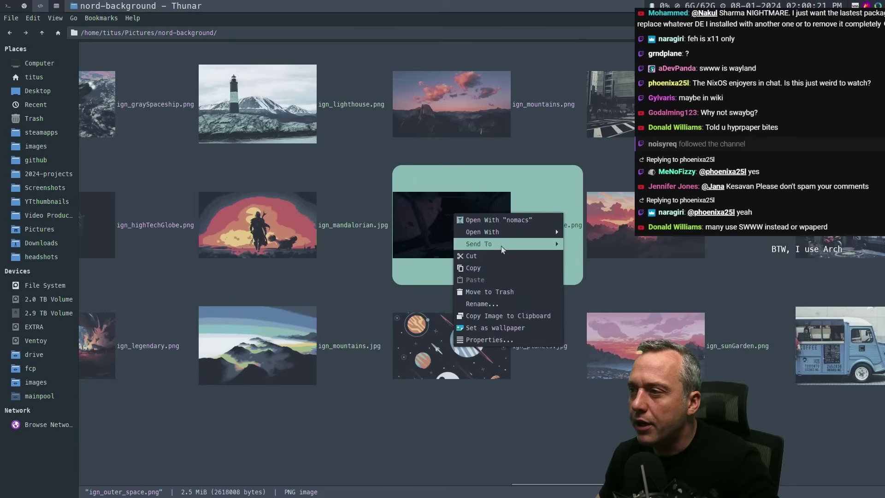
click(502, 291)
scroll(338, 182, right, 8)
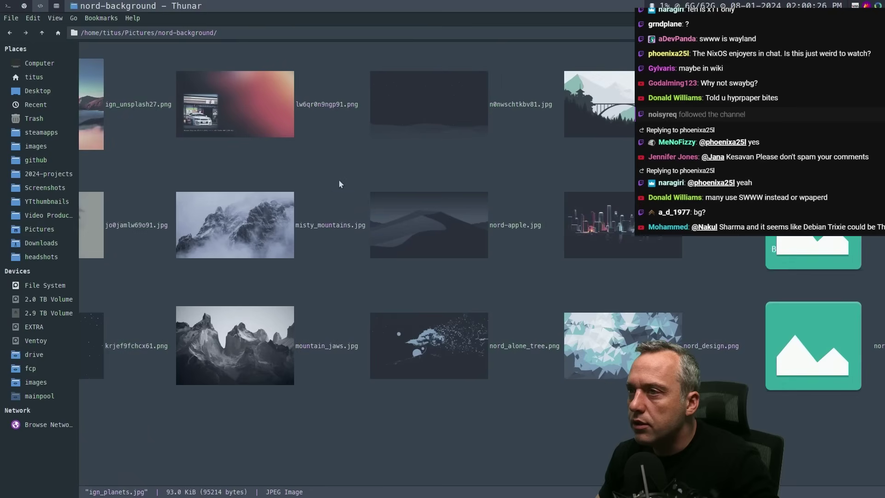
right_click(418, 64)
click(450, 187)
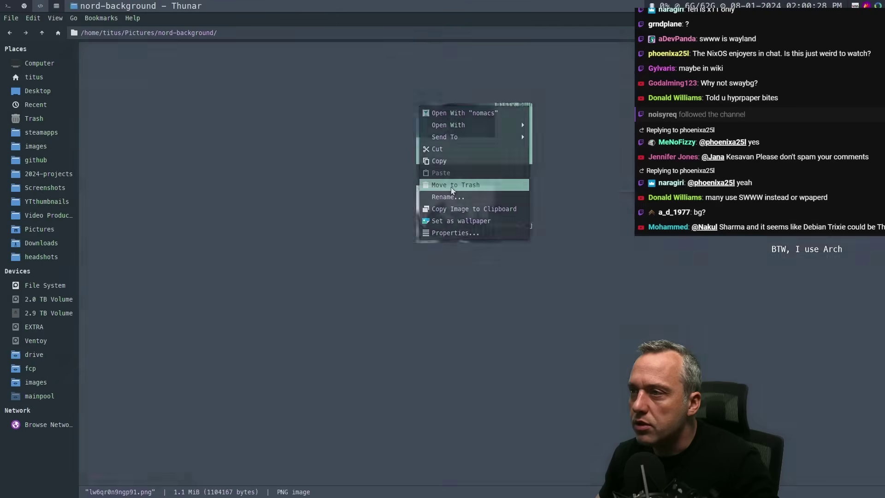
Trash the snorlax and ship wallpapers as well.
scroll(513, 208, right, 8)
right_click(605, 332)
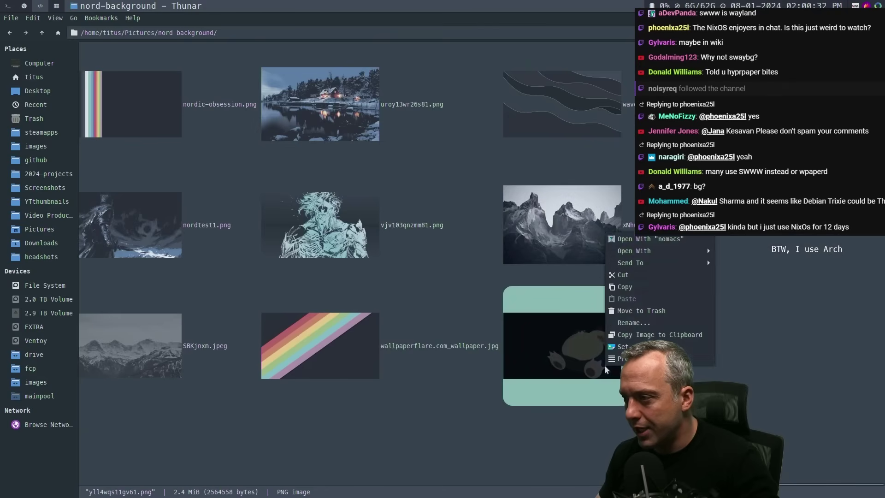
click(648, 310)
scroll(487, 313, right, 8)
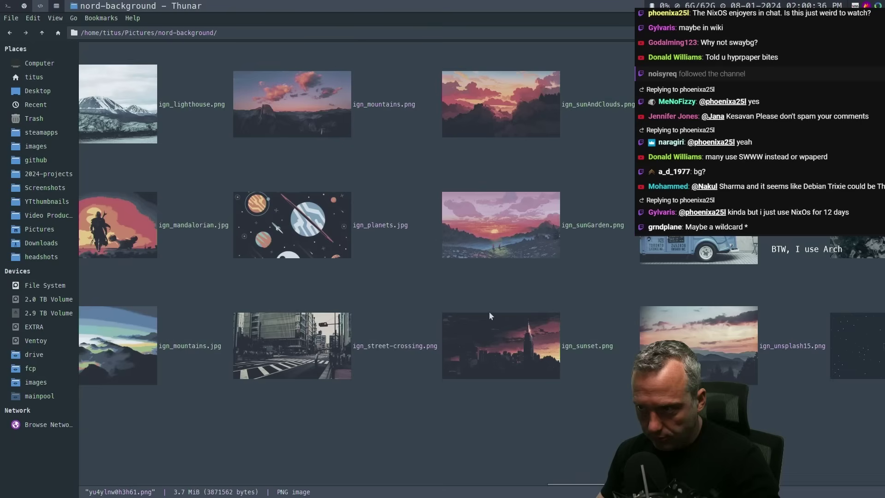
scroll(488, 312, left, 8)
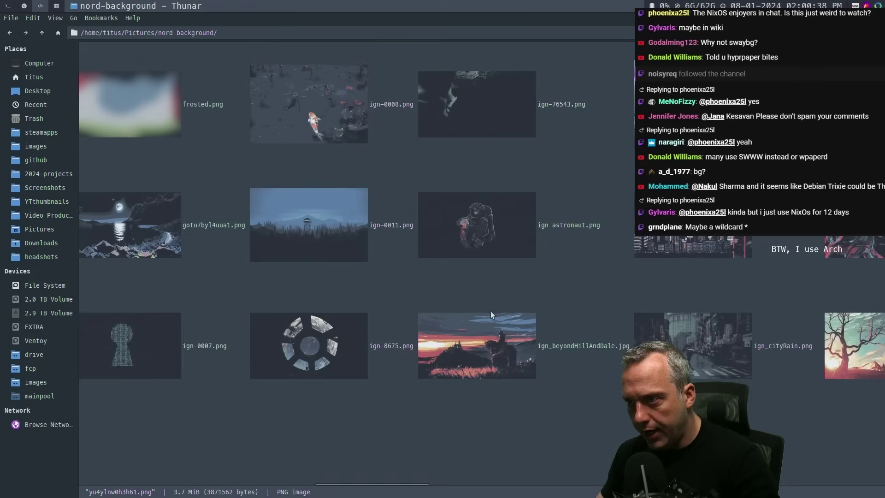
scroll(490, 311, left, 8)
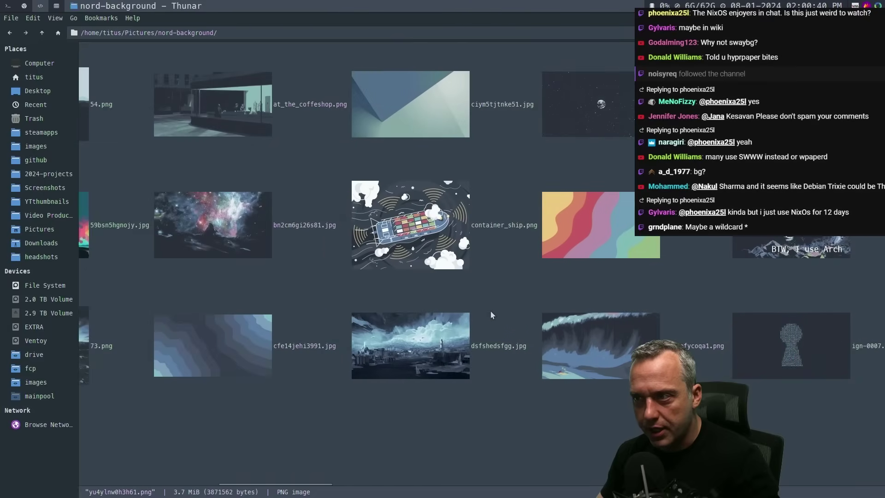
scroll(496, 312, right, 2)
right_click(466, 234)
click(489, 319)
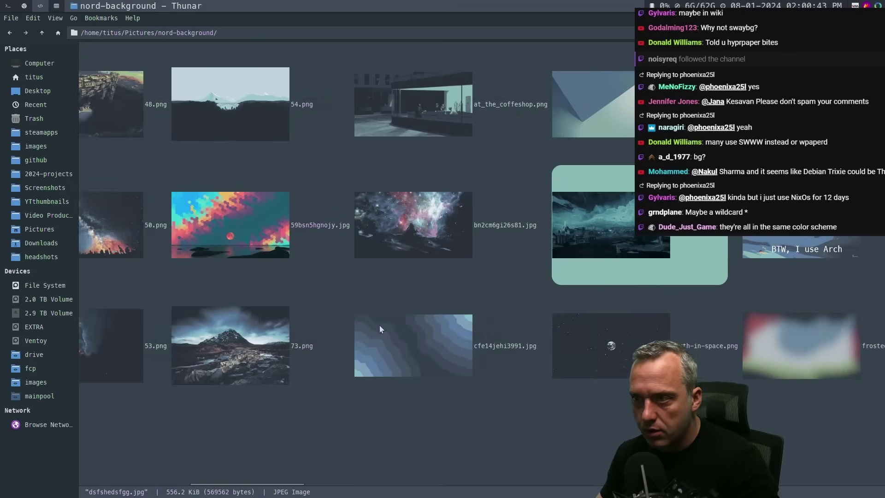
scroll(380, 328, left, 5)
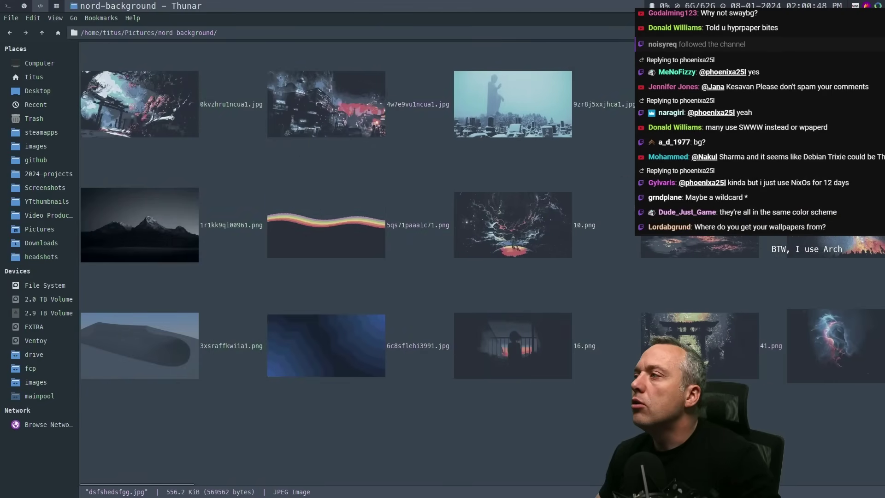
Select the nord-background folder path in Thunar's location bar, then close Thunar.
click(257, 34)
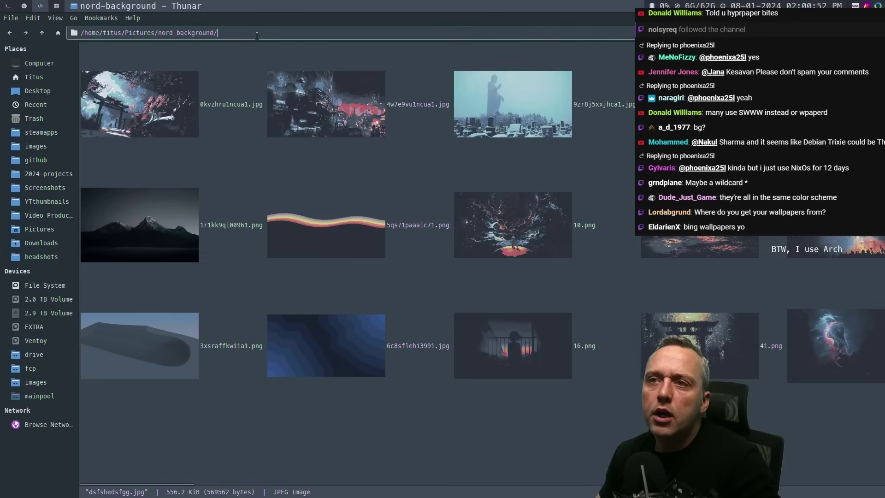
drag(217, 33, 50, 27)
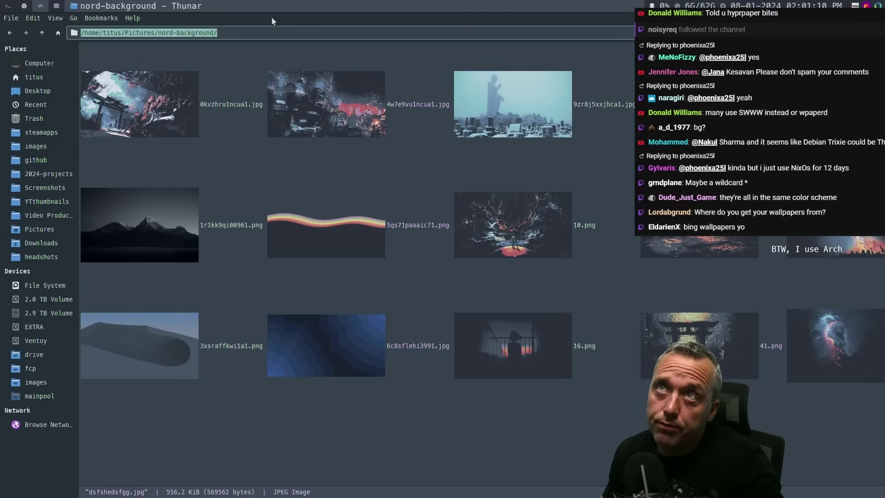
click(302, 411)
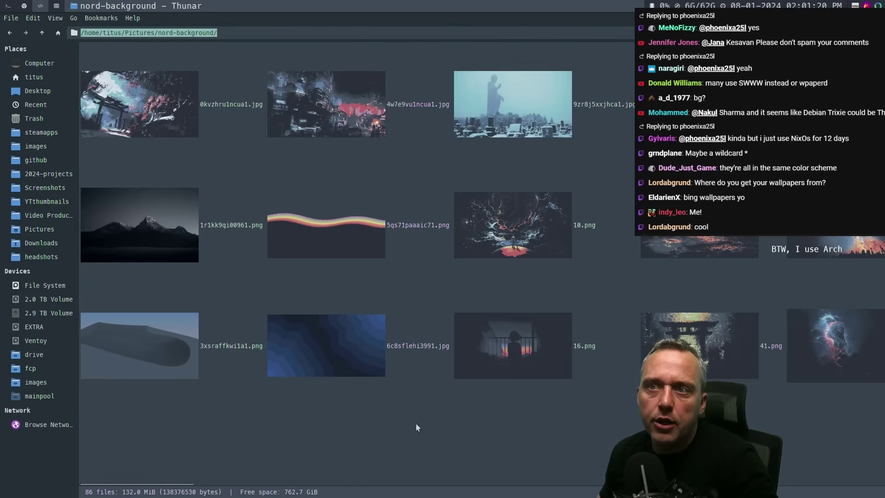
key(super+q)
Launch Cursor from the app launcher by typing 'cur'.
key(super+r)
text(cur)
key(Return)
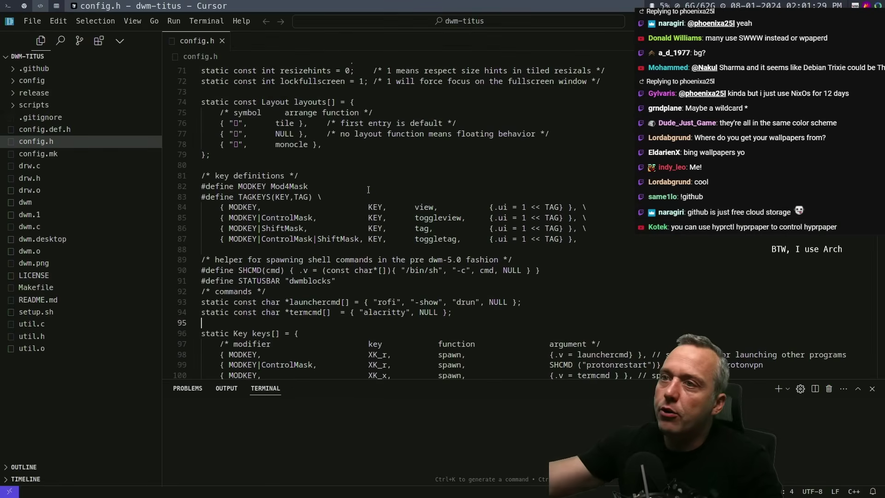
Open the hyprland-titus folder as the Cursor project.
click(33, 20)
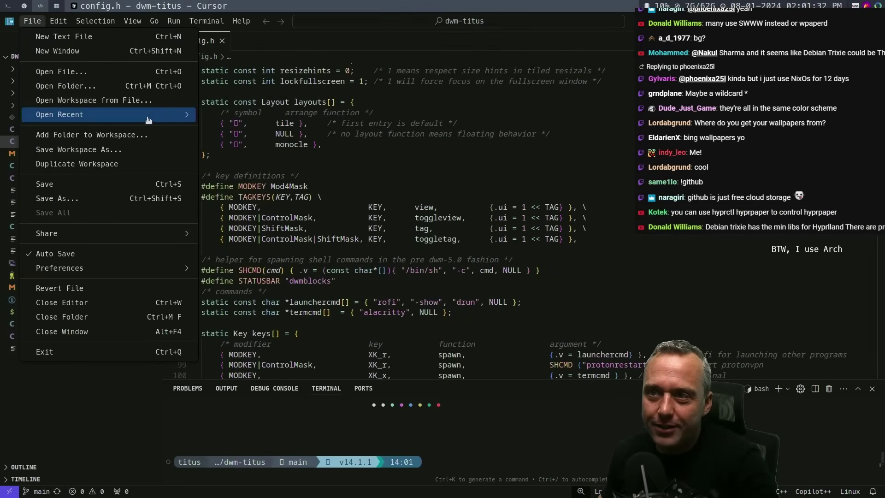
mouse_move(184, 115)
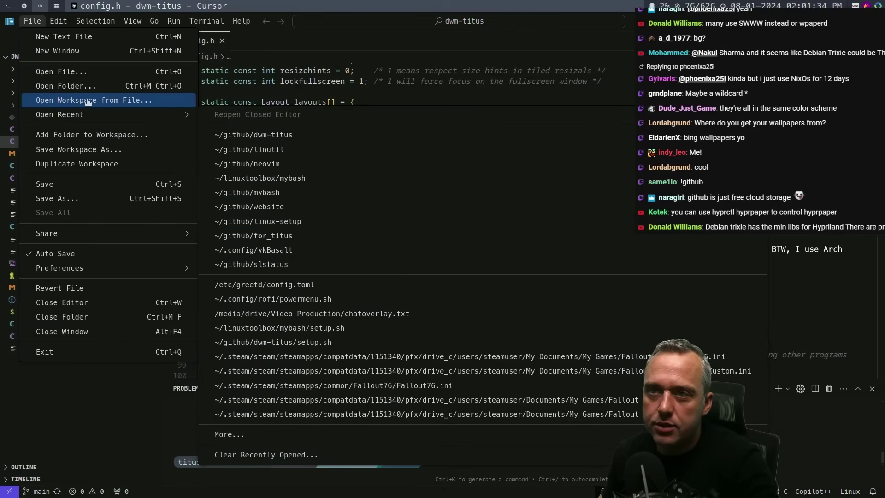
click(66, 86)
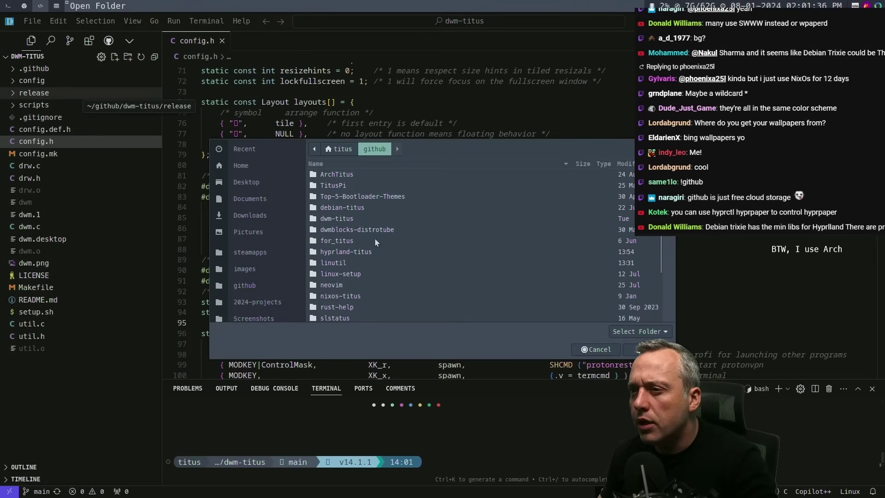
click(341, 253)
Quit vim in the terminal and open dotconfig/hypr/hyprpaper.conf in Cursor.
key(super+2)
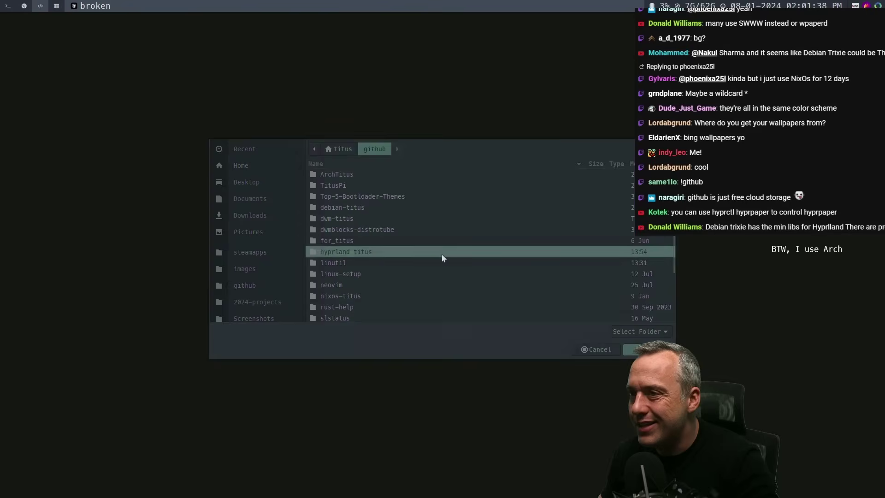
text(:q)
key(Return)
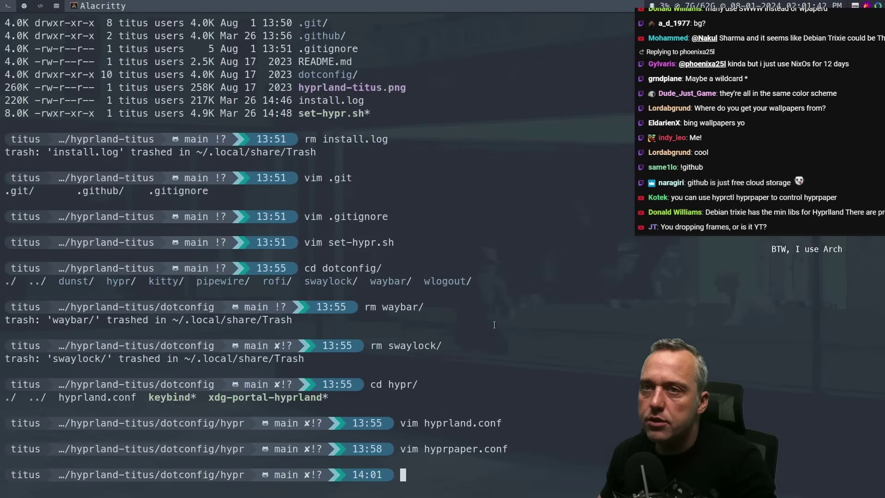
key(super+1)
click(16, 82)
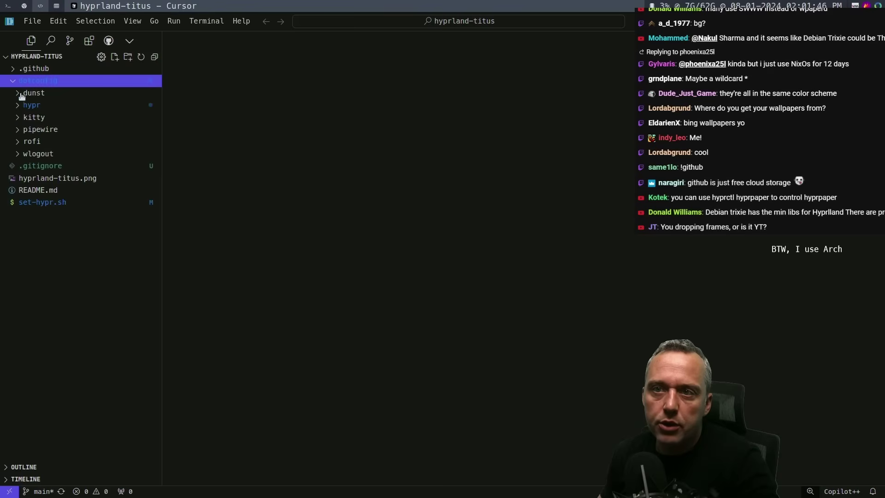
click(21, 106)
click(55, 117)
click(58, 129)
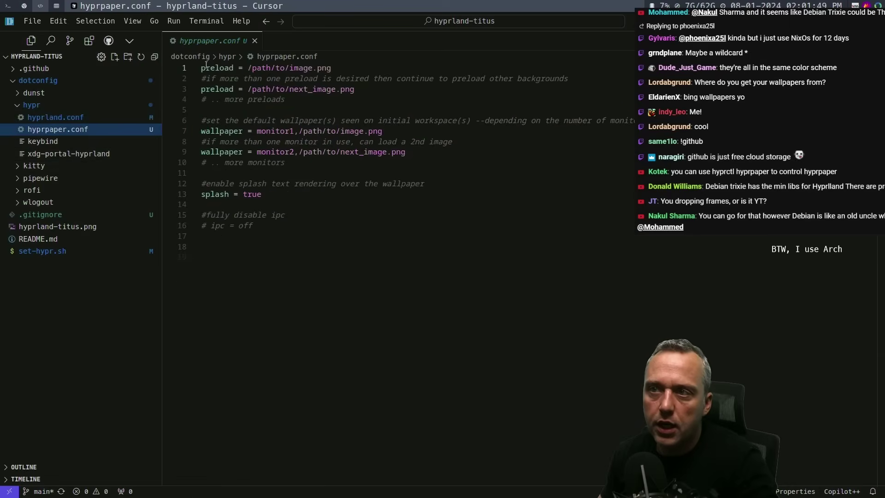
Begin an AI chat with 'Redo all t' and delete the second-monitor wallpaper lines.
key(ctrl+l)
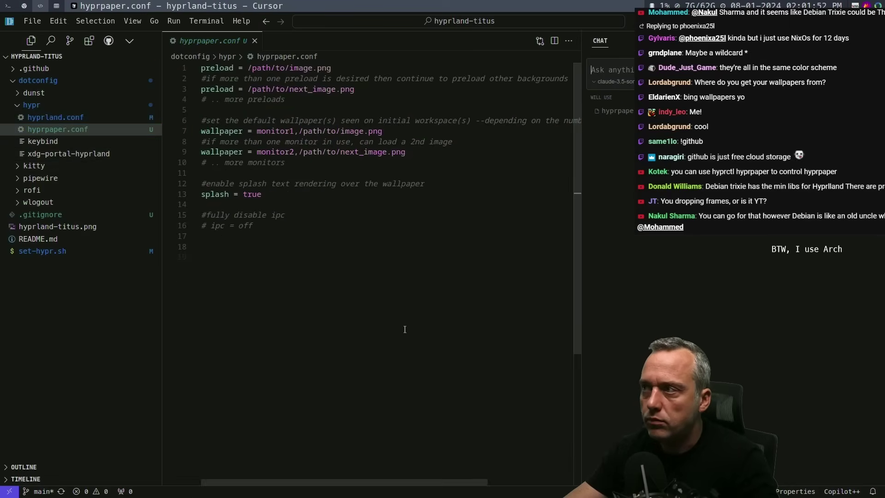
text(Redo all t)
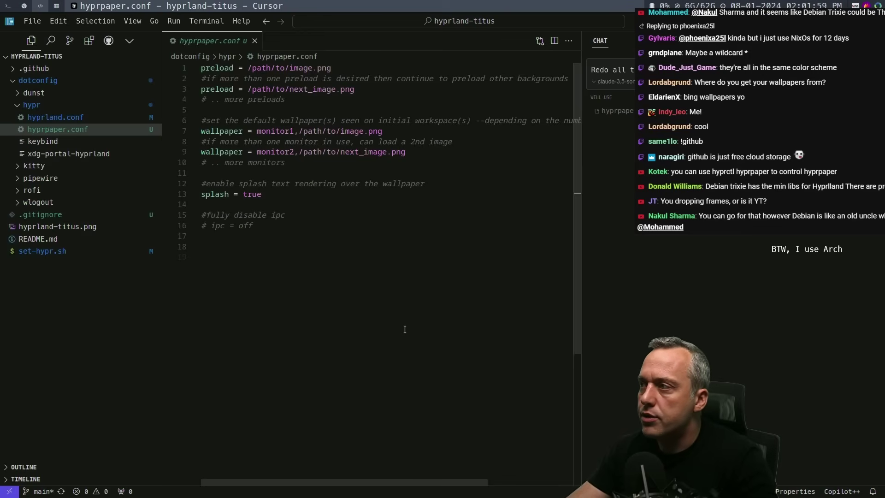
drag(405, 152, 190, 143)
key(BackSpace)
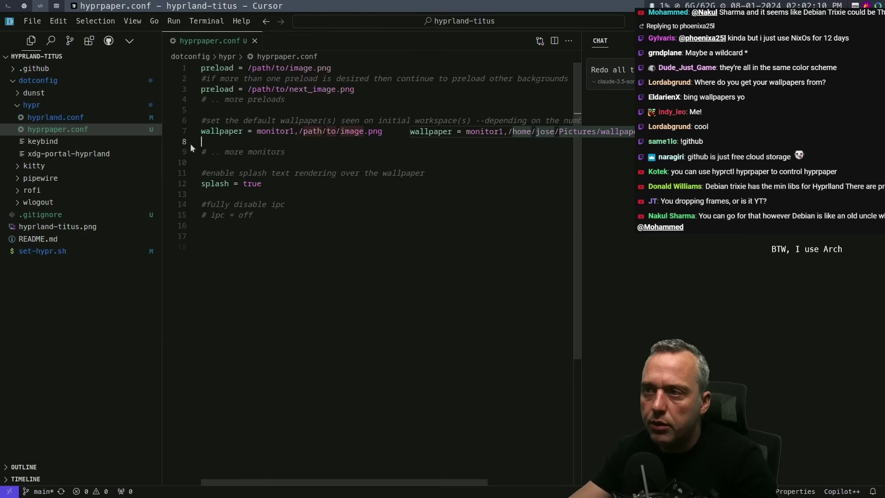
key(BackSpace)
key(Up)
key(Up)
drag(452, 482, 403, 478)
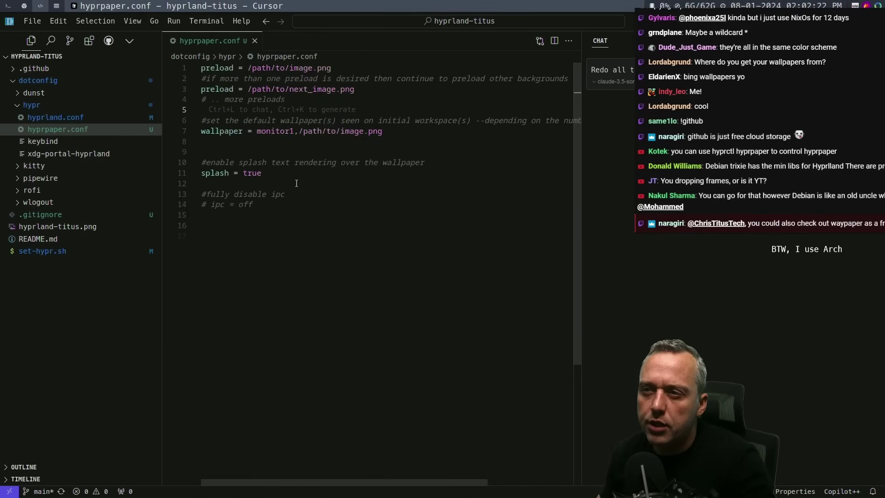
key(super+2)
Read through the hyprpaper README's IPC, hyprctl and battery-life sections.
scroll(331, 274, down, 6)
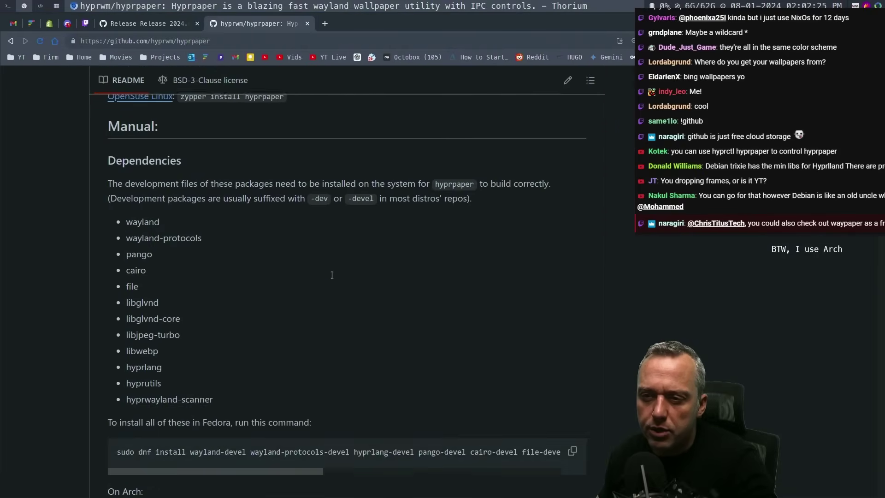
scroll(331, 275, up, 6)
scroll(331, 275, down, 8)
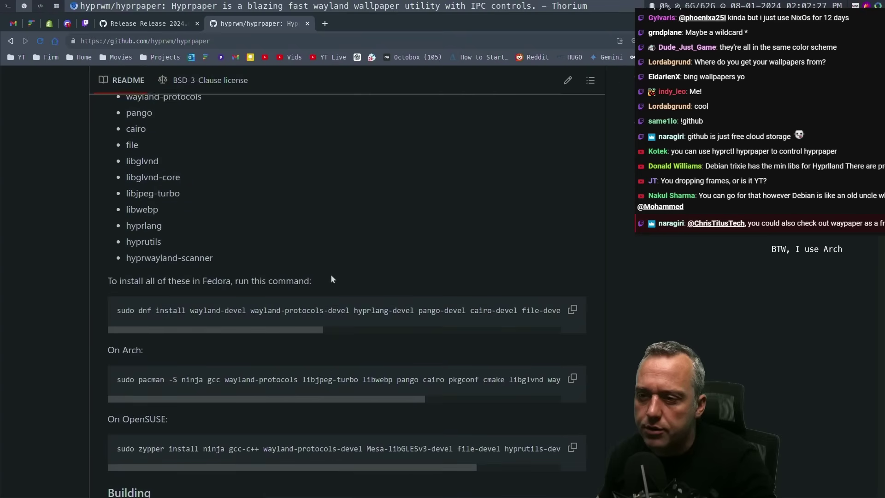
scroll(71, 325, down, 10)
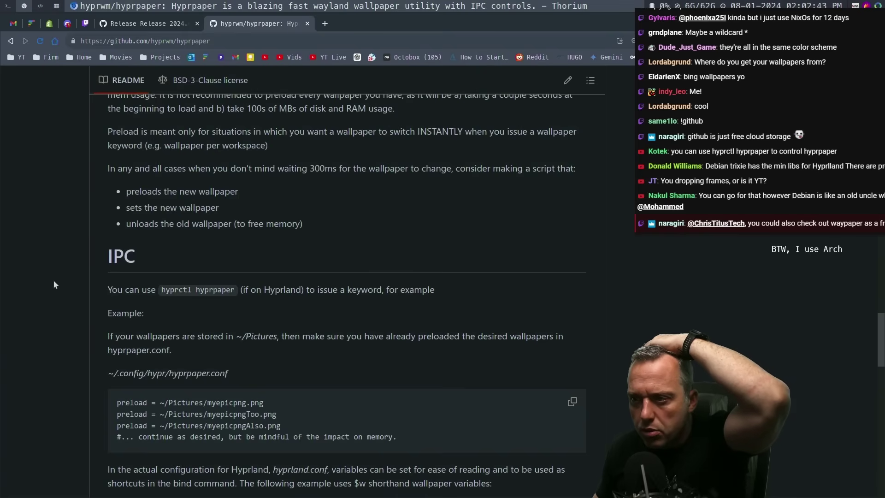
scroll(54, 284, down, 3)
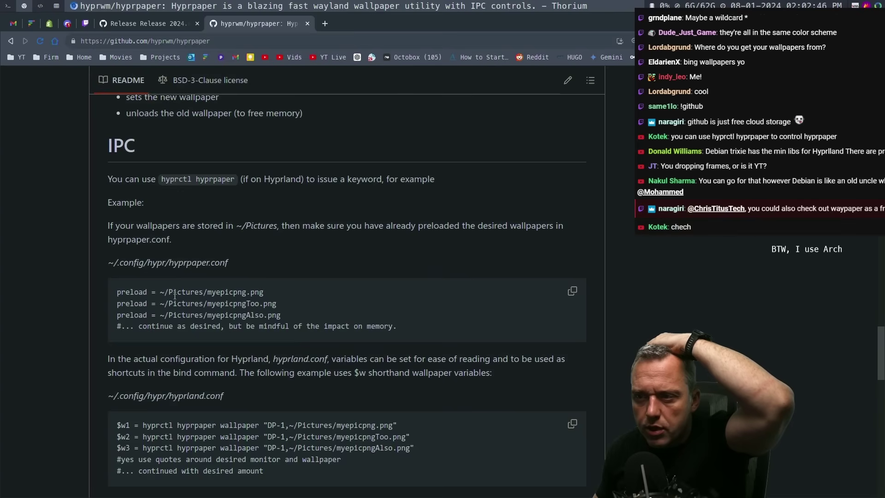
scroll(167, 295, down, 1)
scroll(168, 295, down, 3)
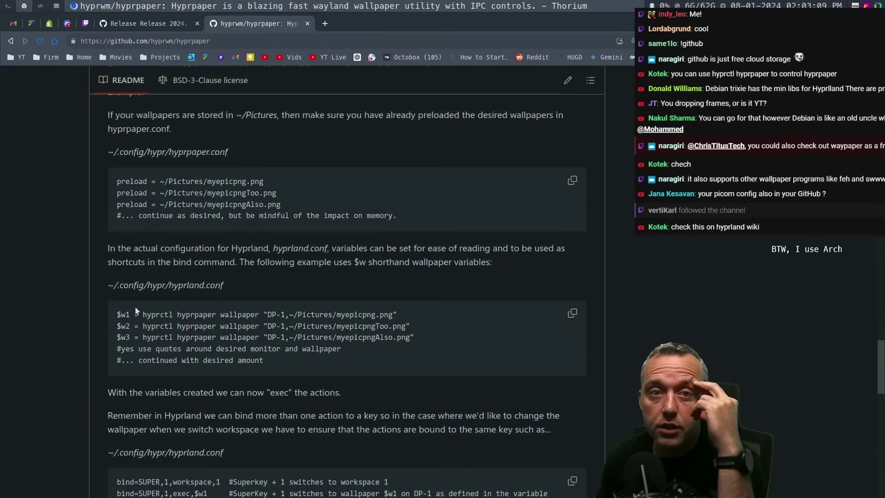
scroll(206, 299, down, 5)
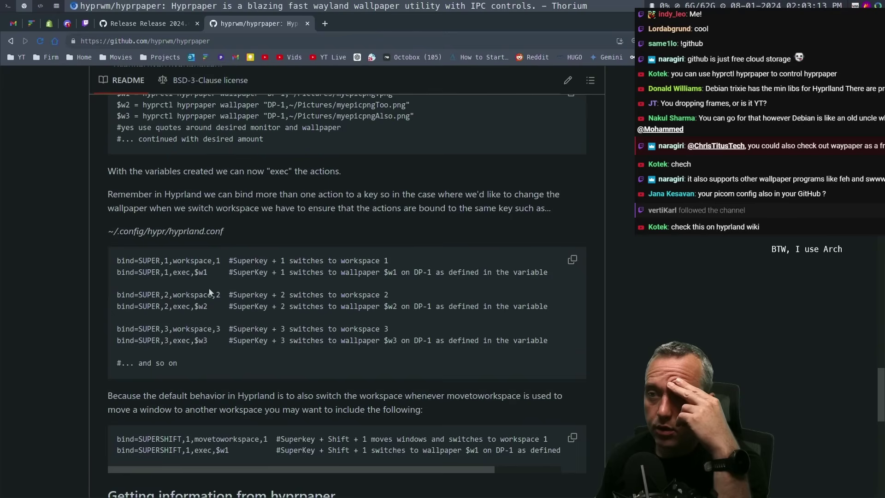
scroll(208, 289, down, 6)
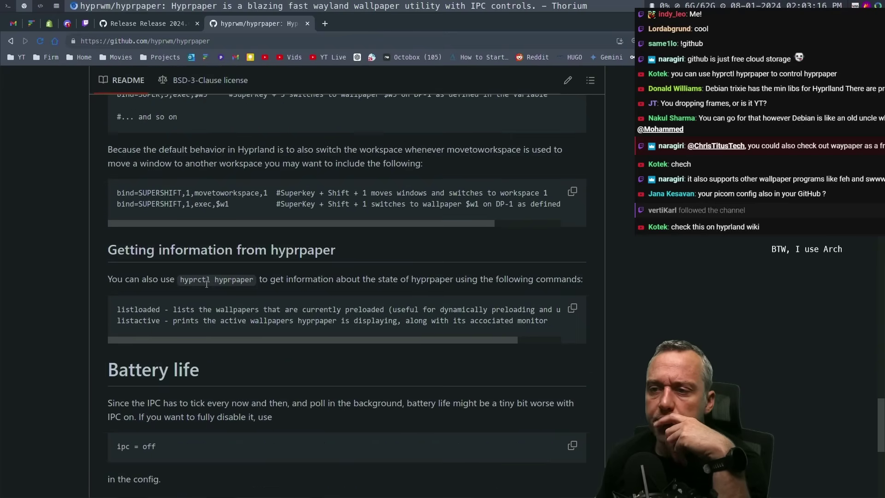
scroll(207, 288, up, 4)
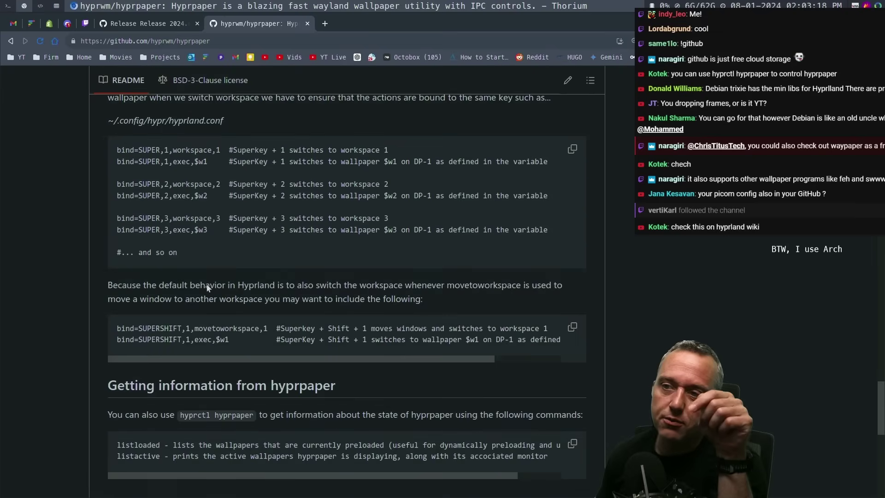
scroll(205, 285, down, 1)
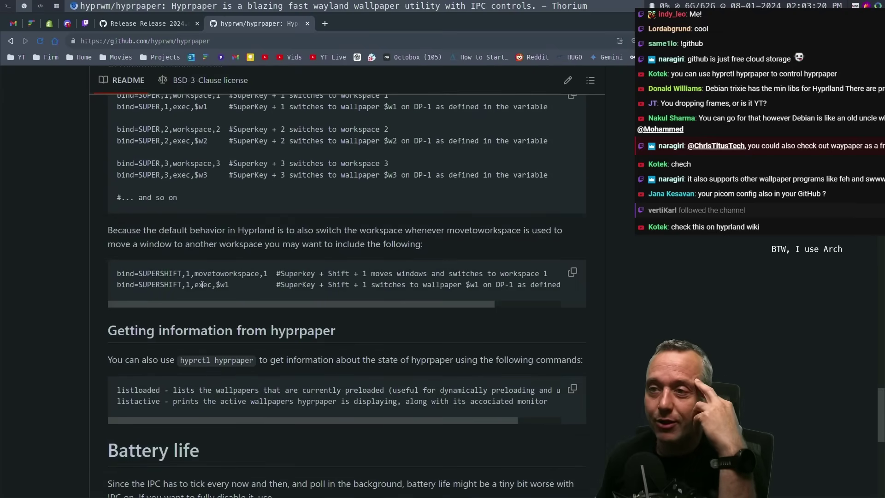
scroll(172, 273, down, 8)
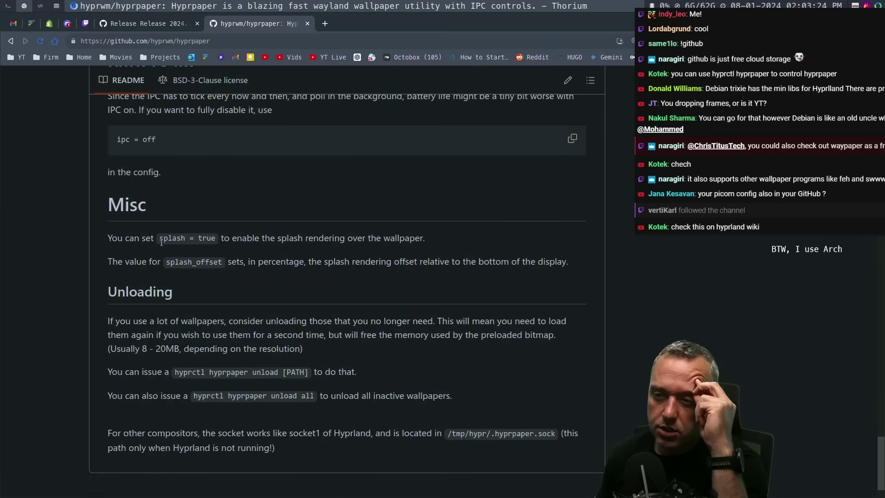
scroll(162, 249, up, 5)
scroll(161, 247, down, 3)
scroll(160, 247, down, 3)
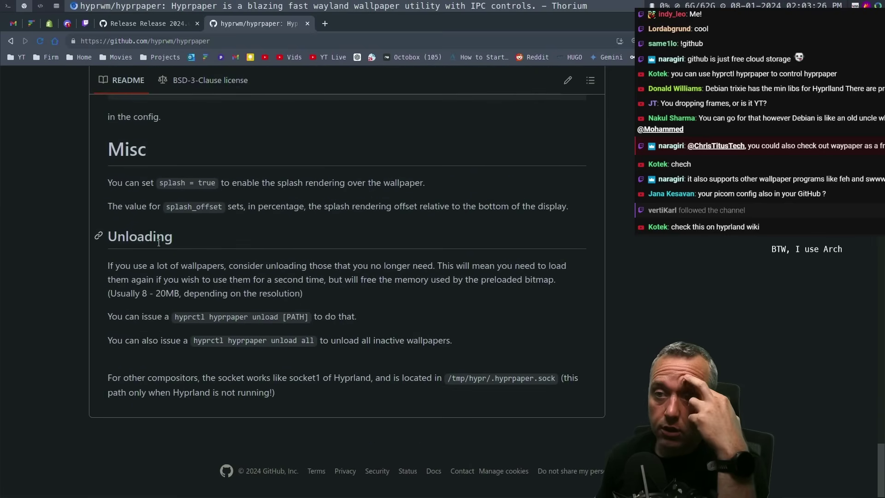
scroll(159, 242, up, 11)
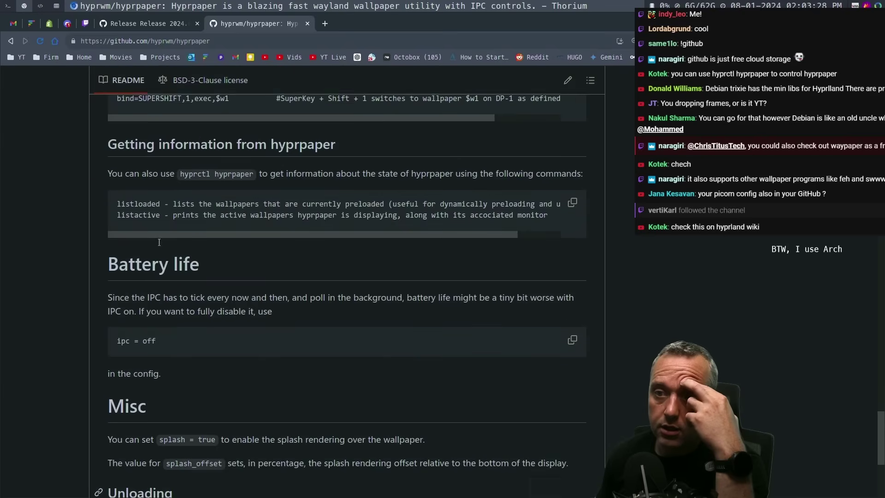
scroll(155, 246, down, 2)
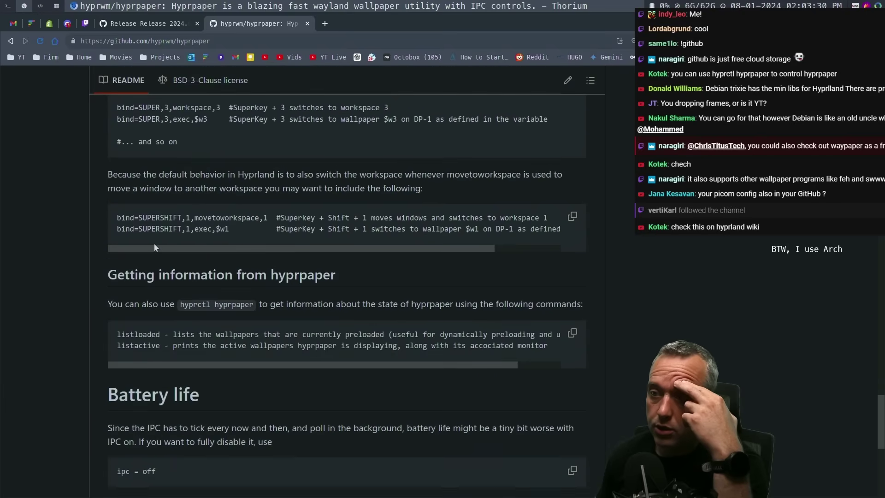
scroll(155, 248, up, 2)
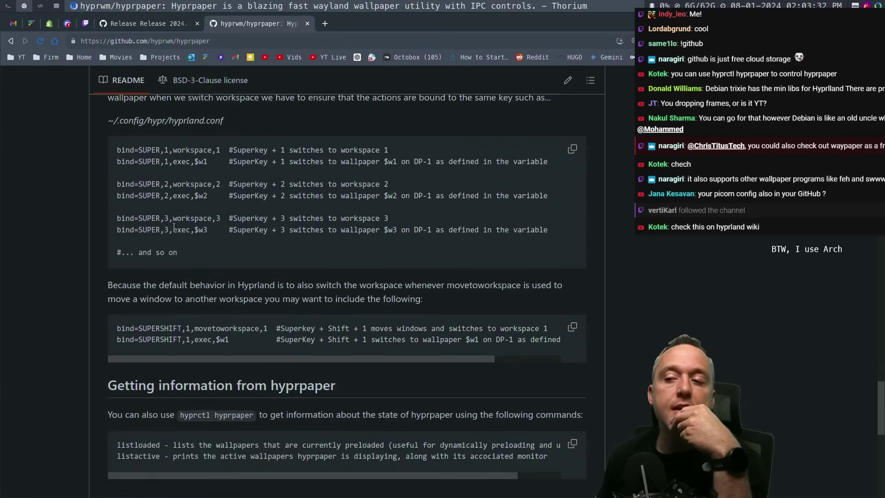
scroll(160, 250, up, 8)
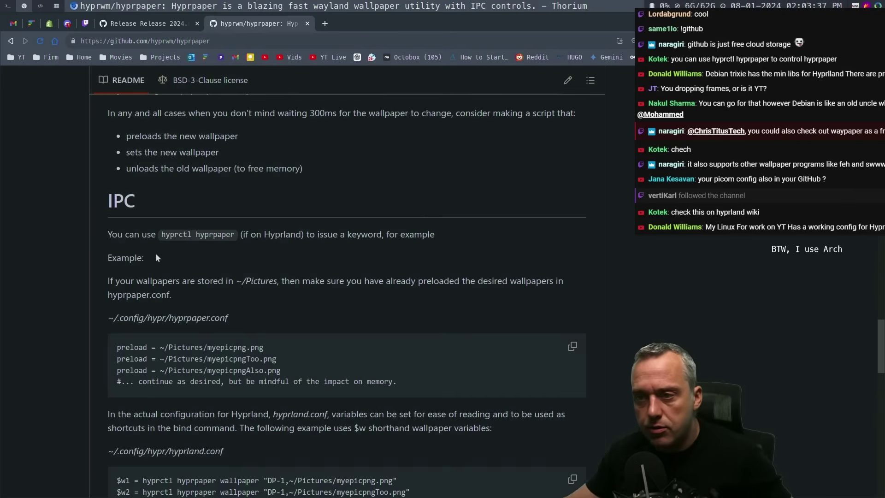
Search the README for 'ran', then return to hyprpaper.conf in Cursor and open the AI chat.
key(ctrl+f)
text(random)
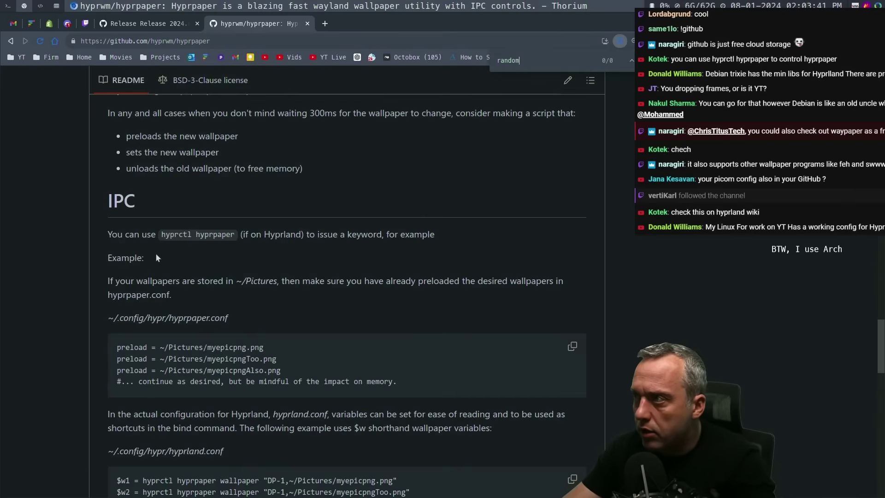
scroll(155, 253, up, 15)
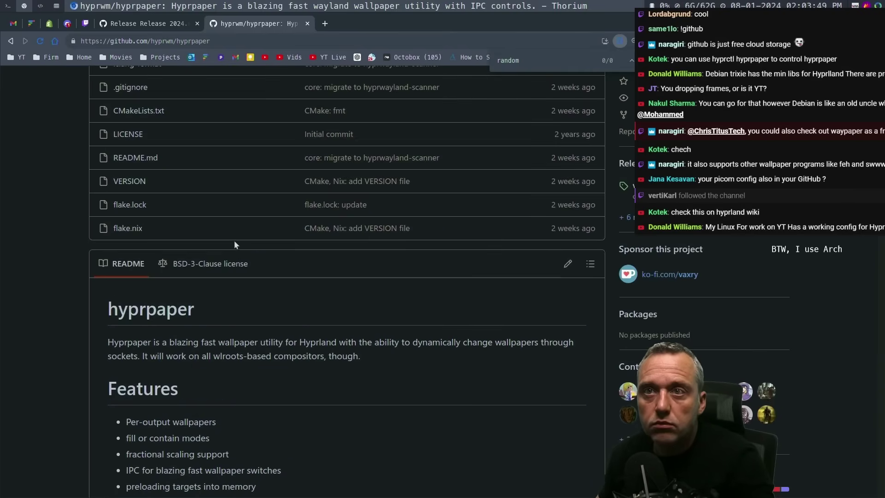
key(super+3)
key(ctrl+l)
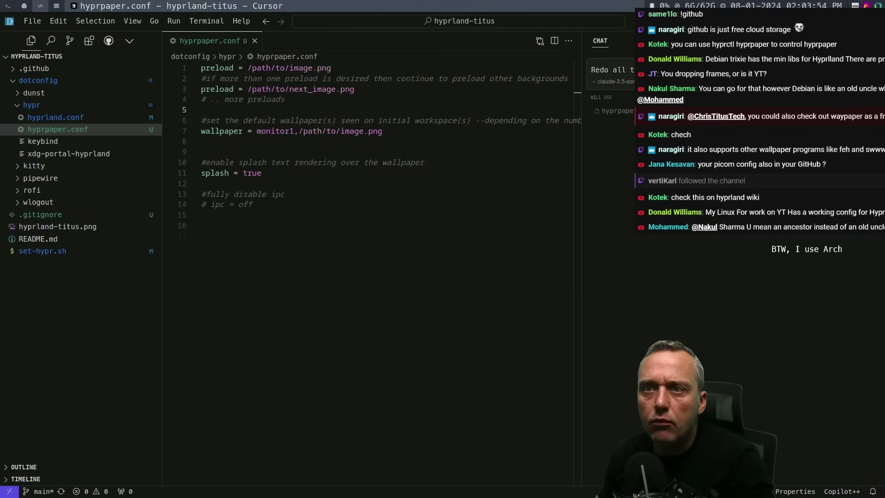
Send the AI a redo request with the Pictures wallpaper folder path pasted in.
key(super+e)
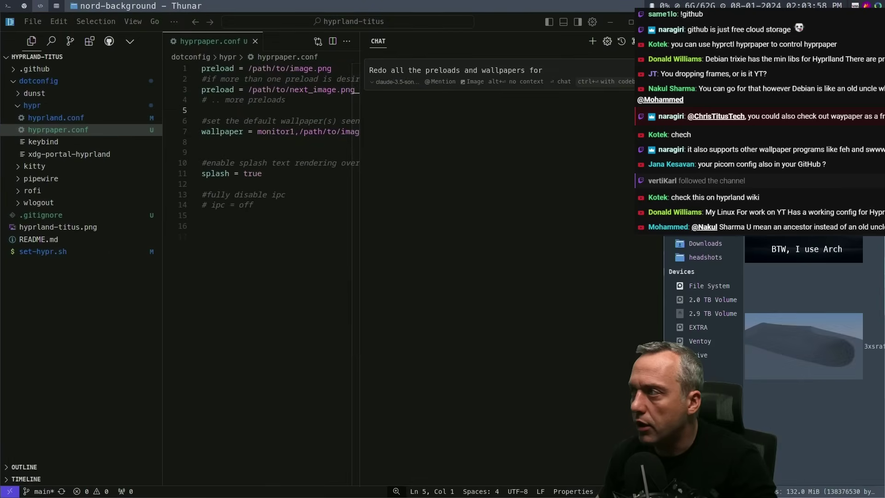
text(/home/titus/Pictures/nord-background/)
key(Return)
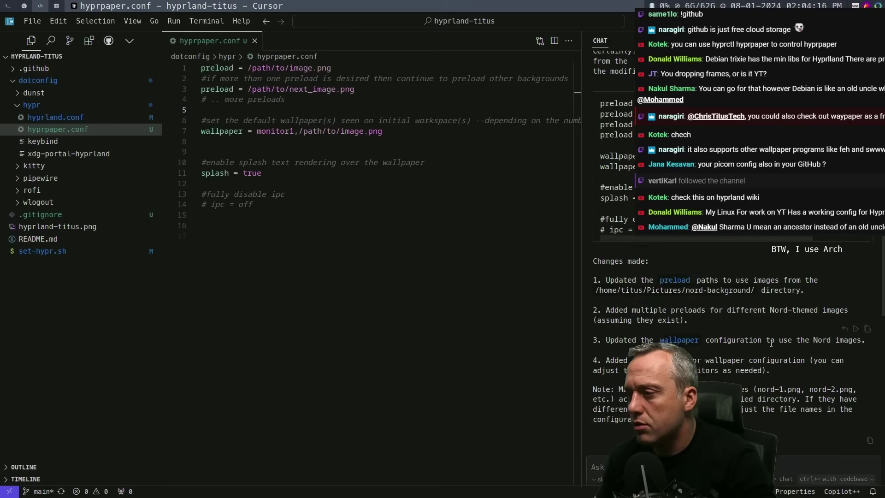
Send a follow-up telling the AI to use the pasted nord-background folder path.
text(Yo grab th)
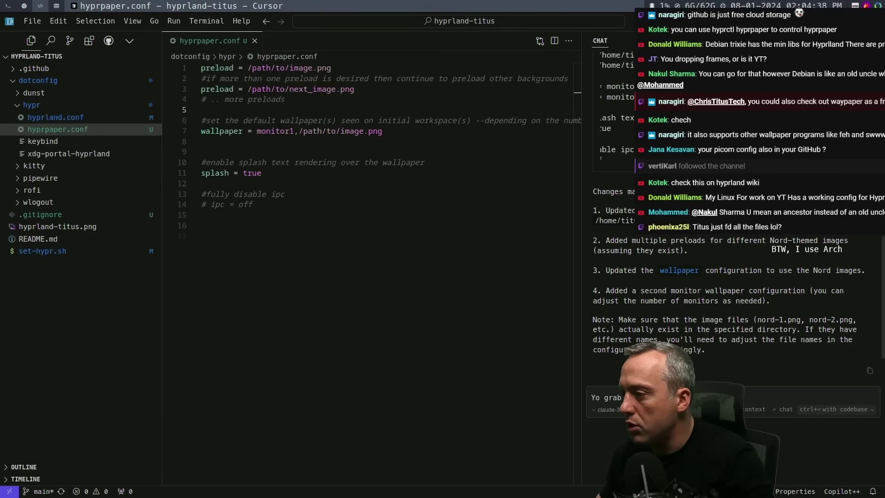
key(ctrl+v)
key(Return)
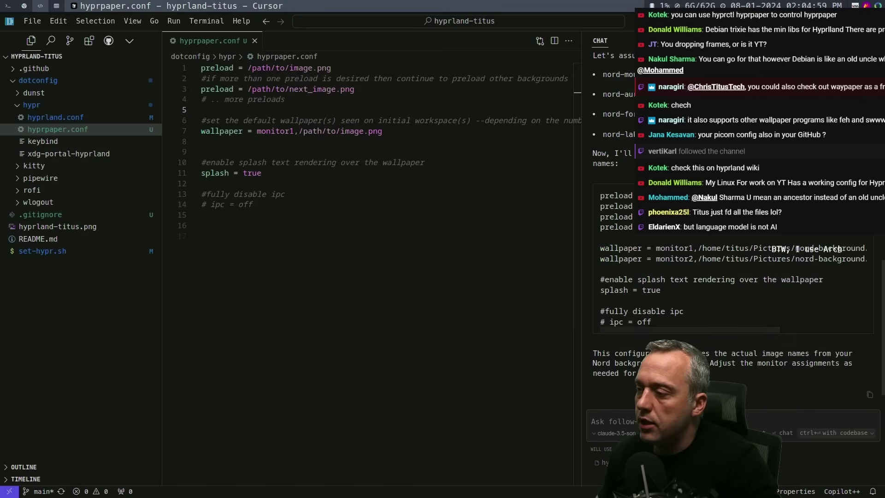
Send 'YOU DUMB, GO AHEAD GRAB ALL IMAGES FROM THE FOLDER' with the nord-background path.
text(Y)
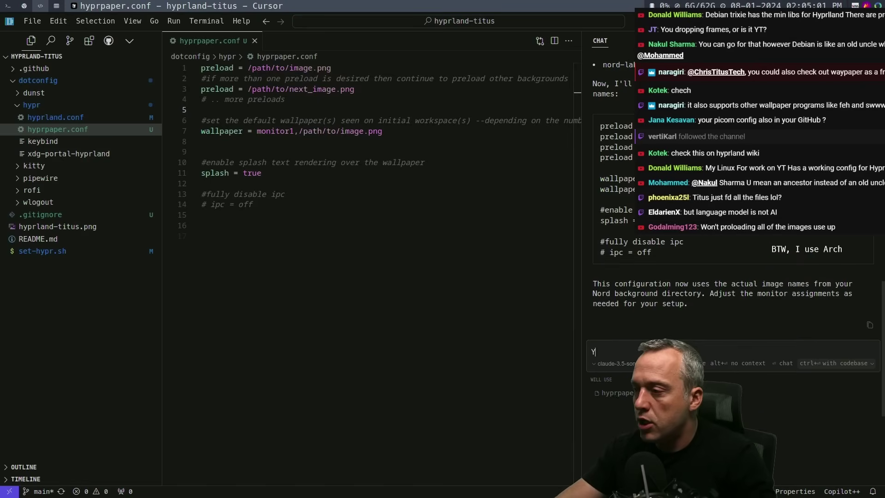
text(OU DUMB)
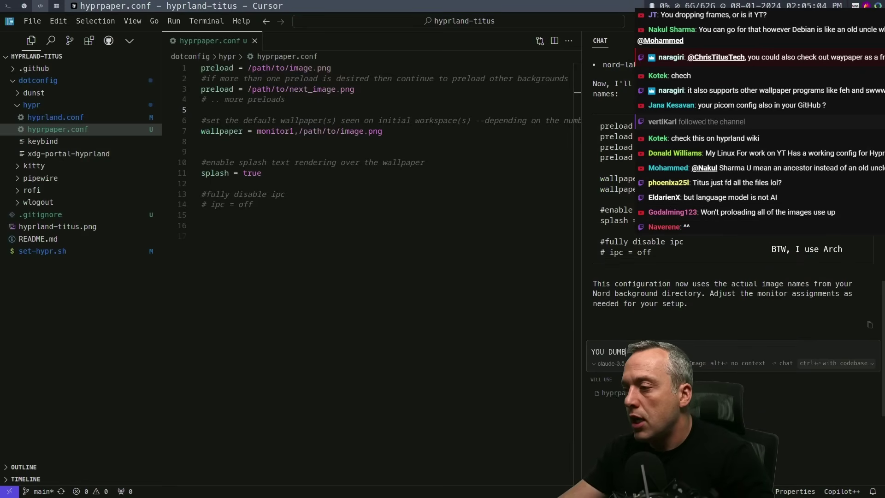
text(, GO AHEAD GRAB AL)
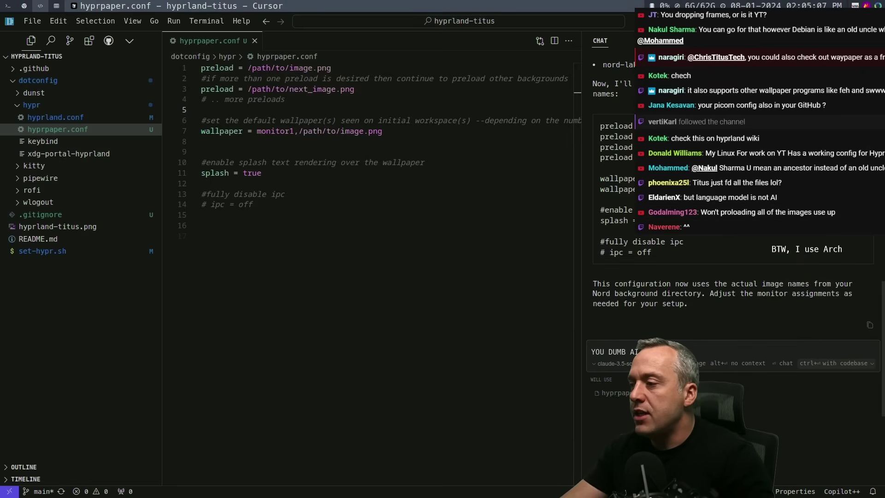
text(L IMAG)
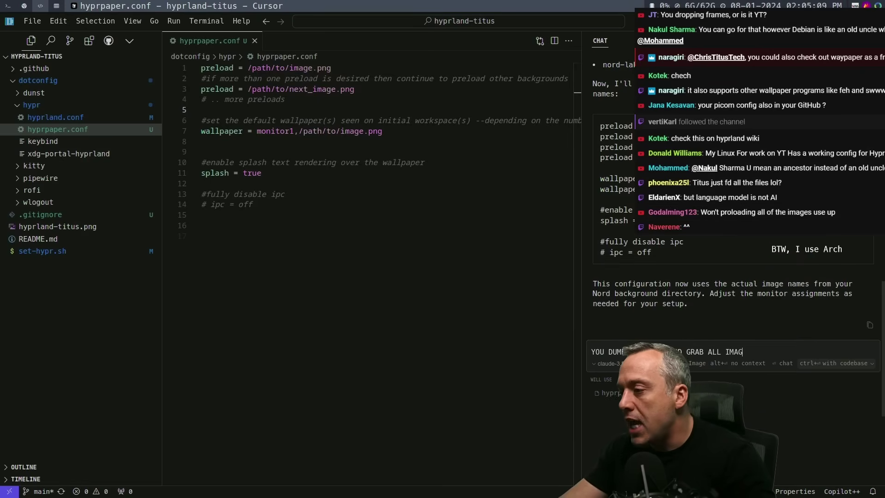
text(ES FROM THE FOLDER)
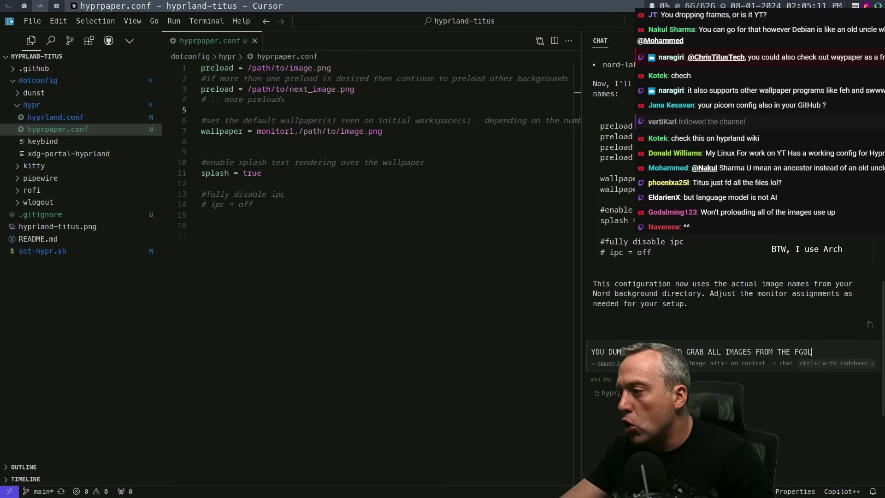
text(/home/titus/Pictures/nord-background)
key(Return)
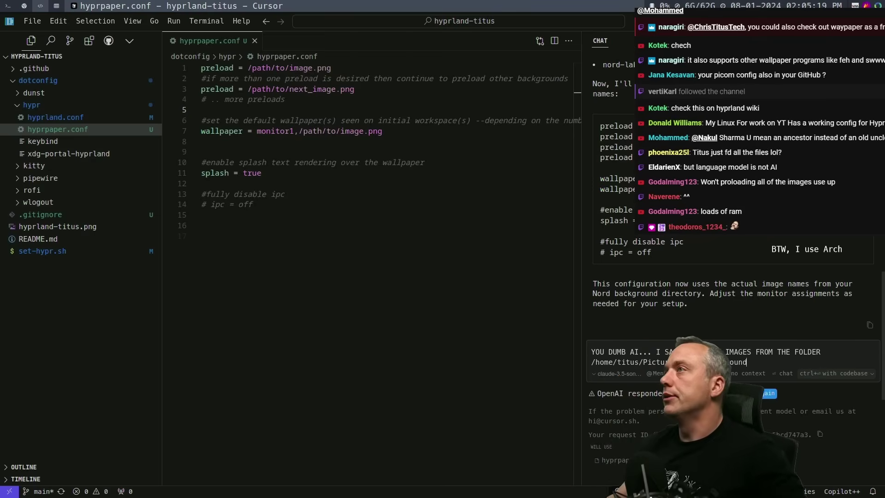
Start a new gpt-4o chat and begin typing 'Redo all t'.
click(277, 109)
scroll(629, 318, down, 3)
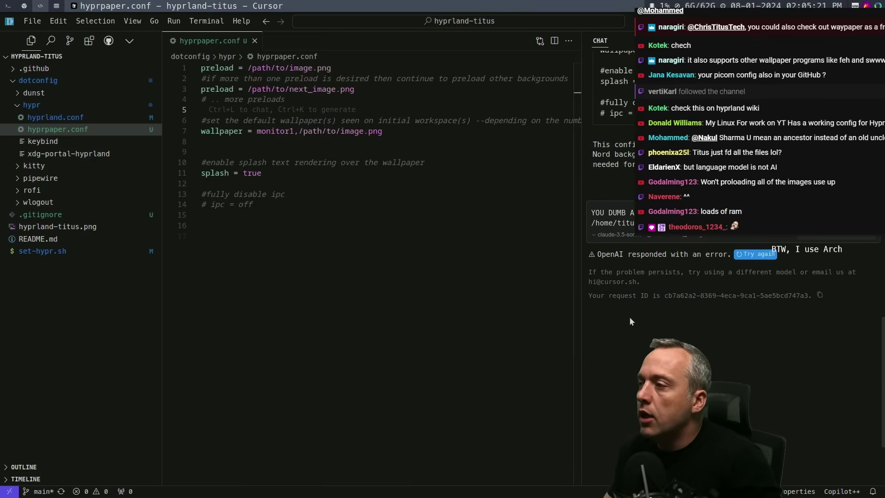
scroll(616, 222, up, 5)
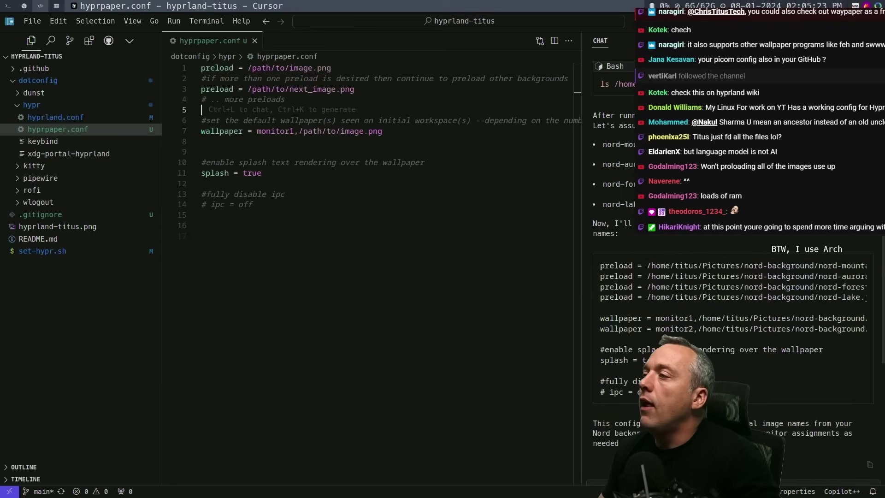
key(ctrl+l)
click(614, 81)
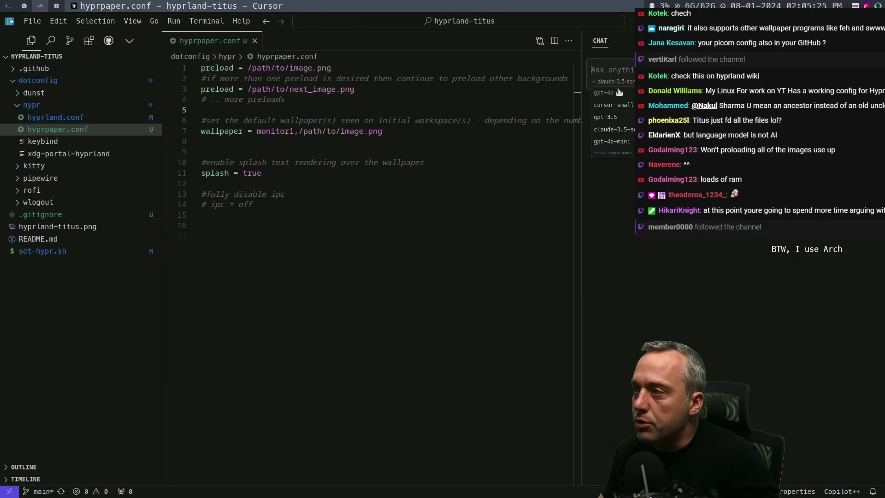
click(618, 91)
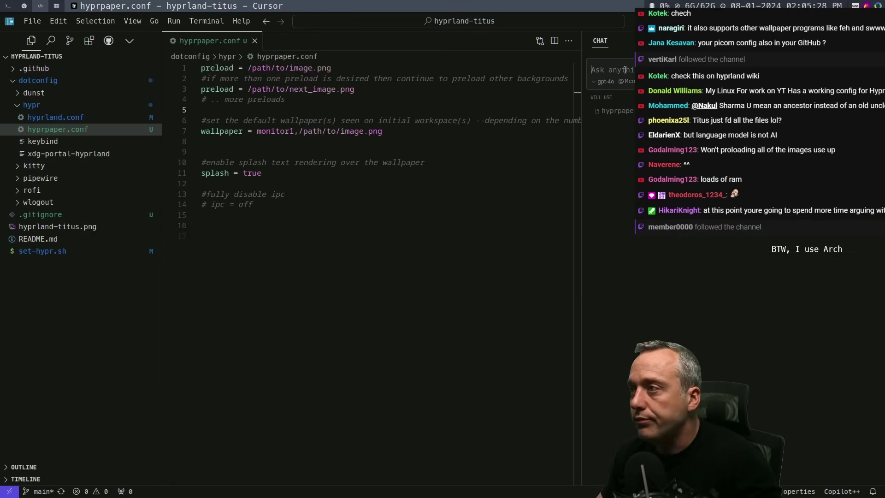
text(Redo all t)
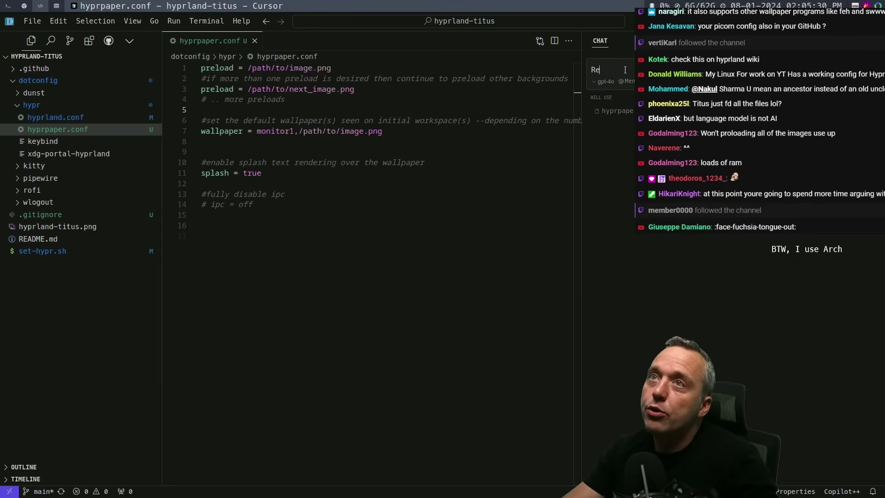
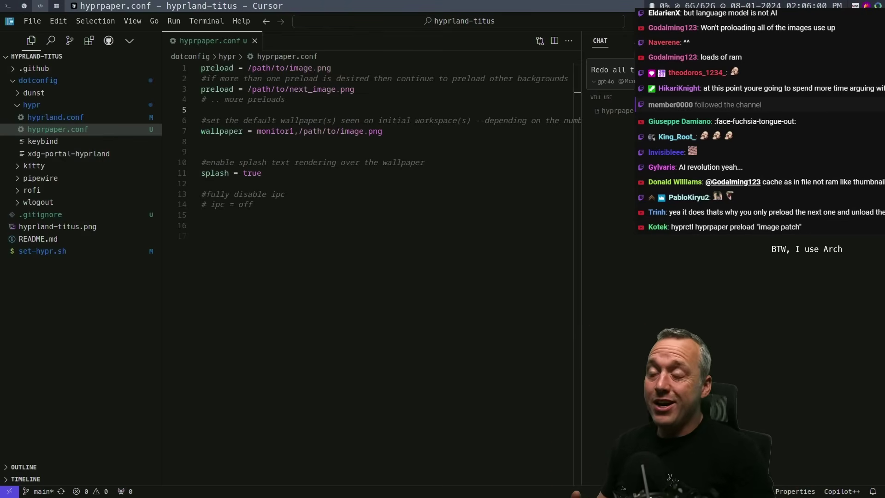
Widen Cursor's AI chat and send 'Redo all the preload with images in the directory'.
drag(581, 193, 505, 194)
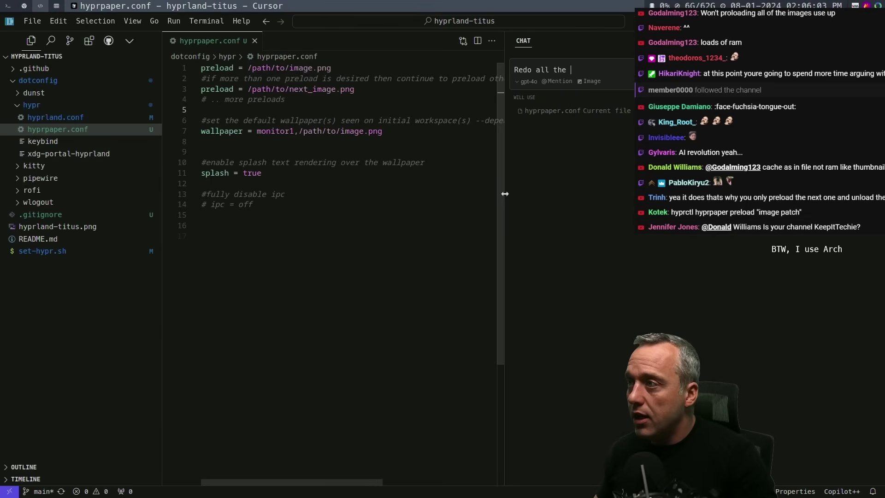
key(ctrl+v)
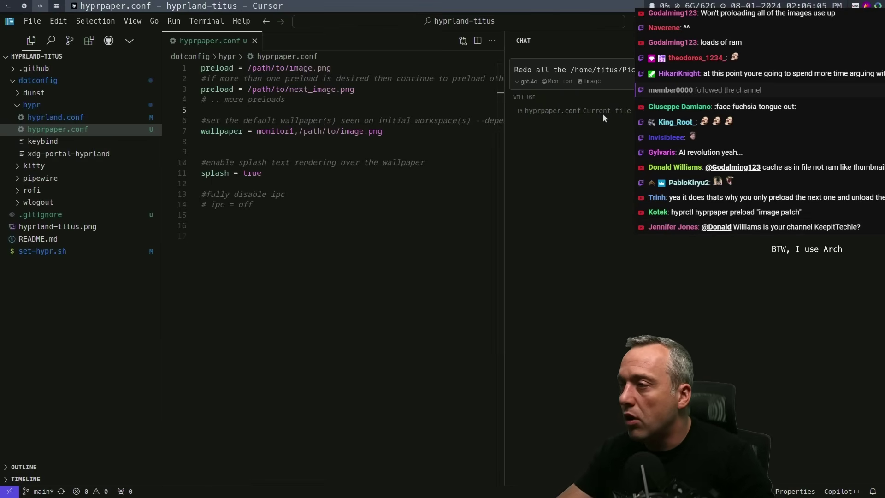
key(BackSpace)
key(BackSpace)
key(BackSpace)
key(BackSpace)
key(BackSpace)
key(BackSpace)
key(BackSpace)
key(BackSpace)
key(BackSpace)
key(BackSpace)
key(BackSpace)
key(BackSpace)
key(BackSpace)
key(BackSpace)
key(BackSpace)
key(BackSpace)
key(BackSpace)
key(BackSpace)
key(BackSpace)
key(BackSpace)
text(prel)
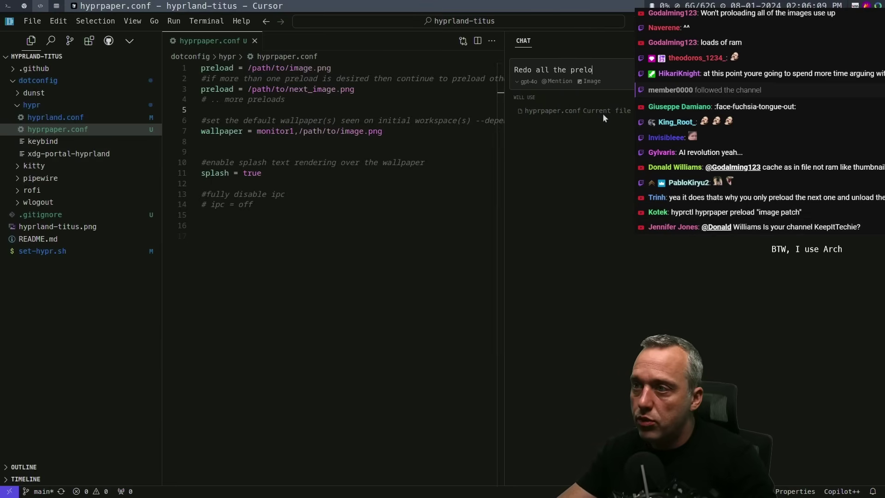
text(oad )
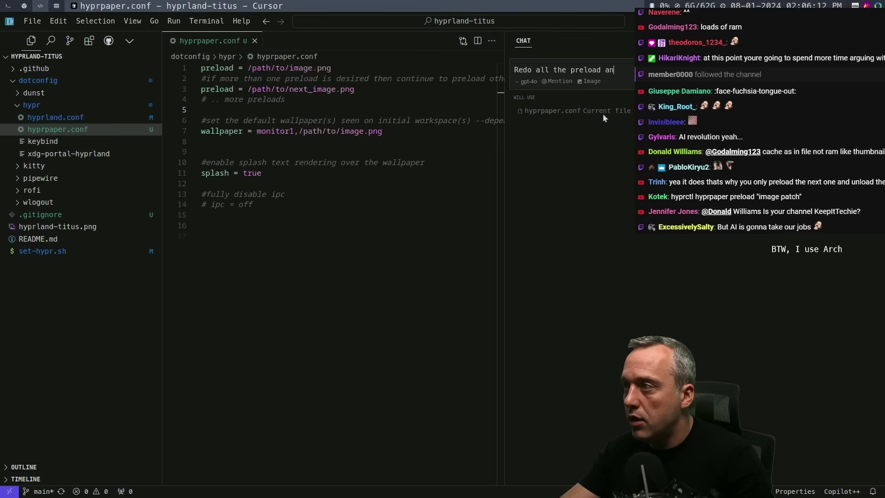
text(with im)
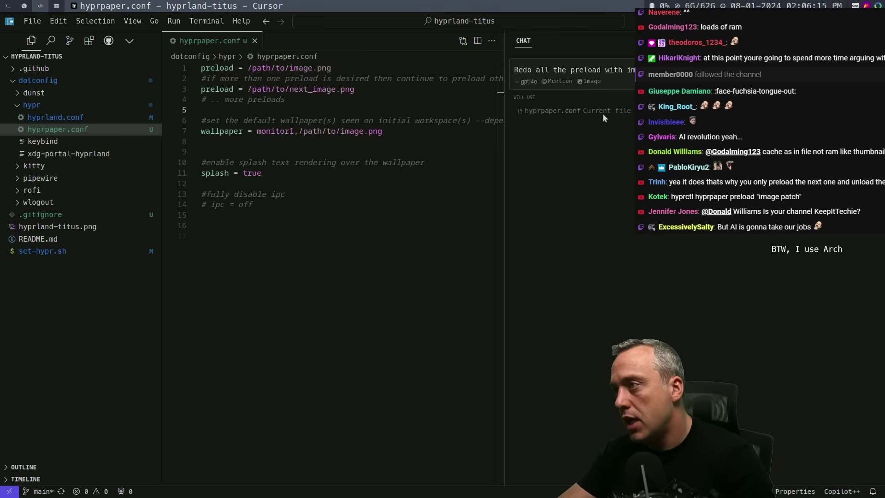
text(ages in the directory)
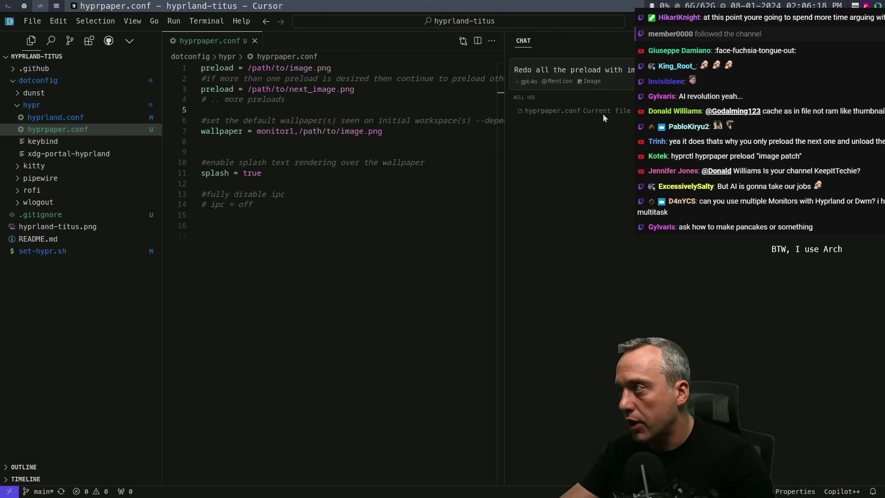
key(Return)
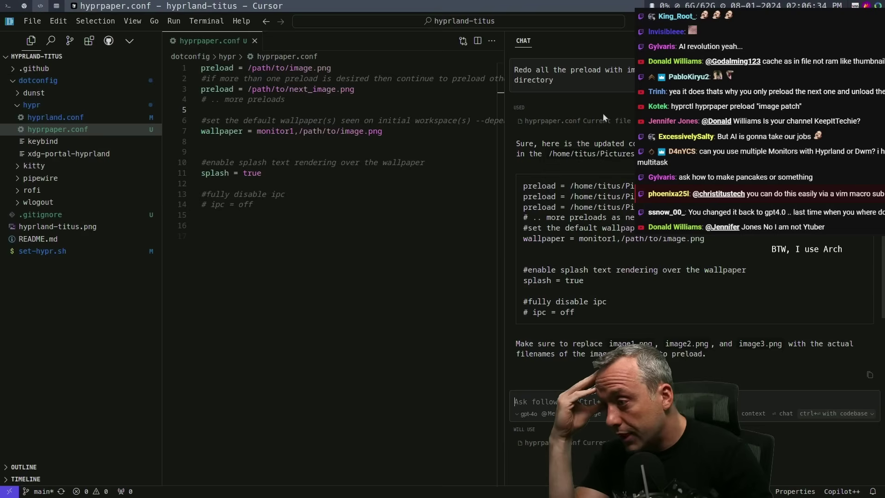
text(Can)
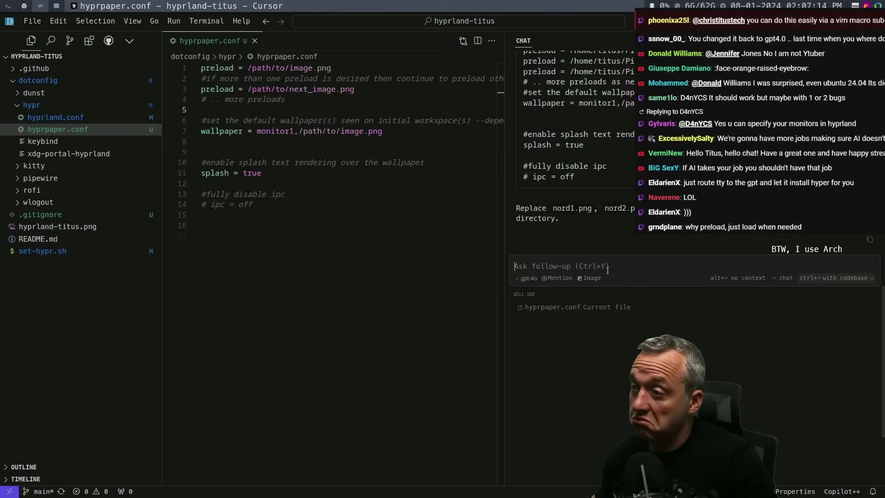
text(00)
text( thanks for nothing,)
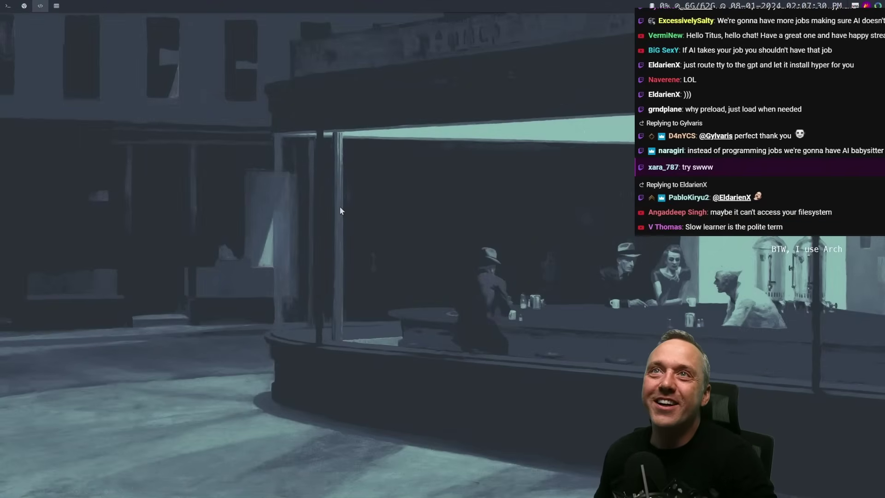
Open hyprpaper.conf in Neovim from the terminal workspace.
key(super+1)
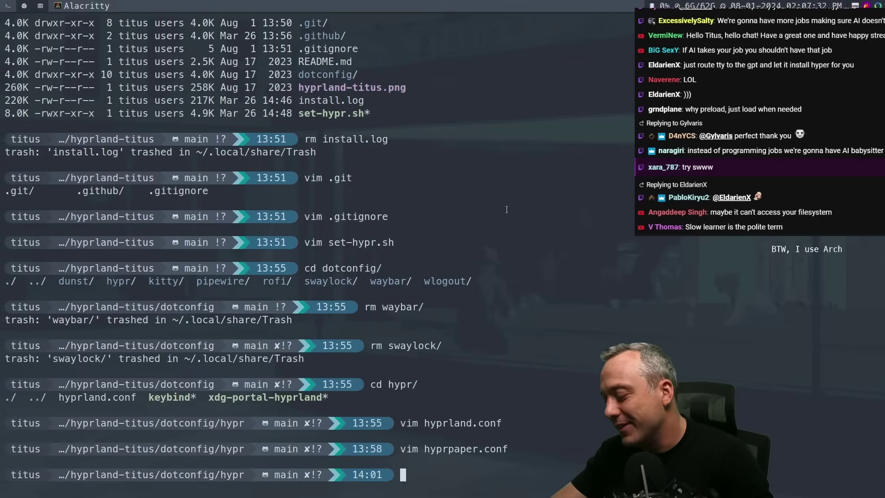
key(Up)
key(Return)
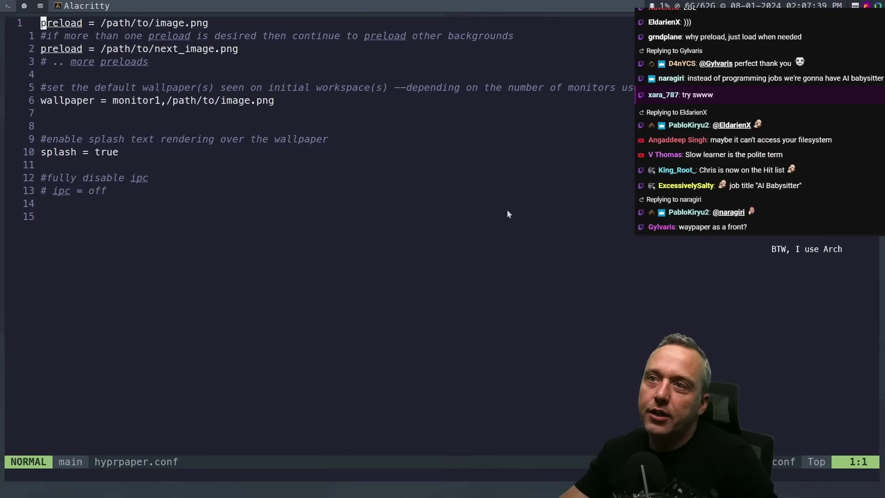
Insert the output of ls ~/Pictures/nord-backgrounds into the file, then return to the top.
key(j)
key(j)
key(j)
key(j)
text(:r !cat)
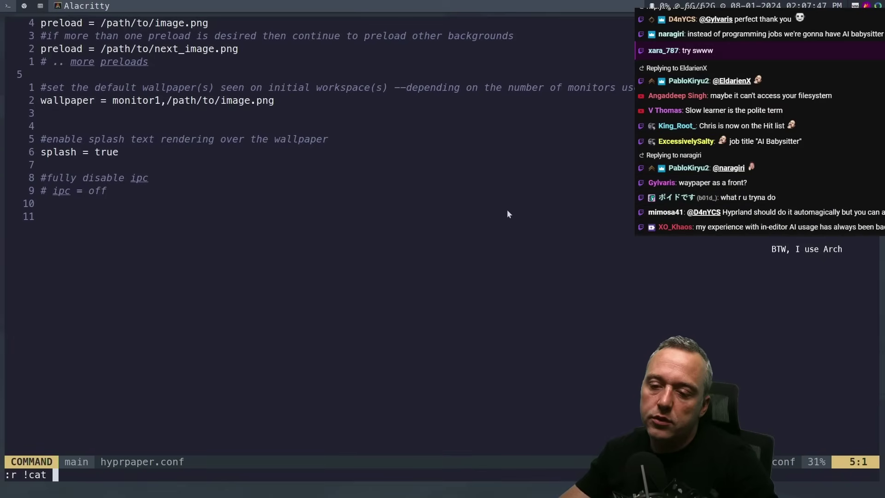
key(BackSpace)
key(BackSpace)
key(BackSpace)
key(BackSpace)
text(ls)
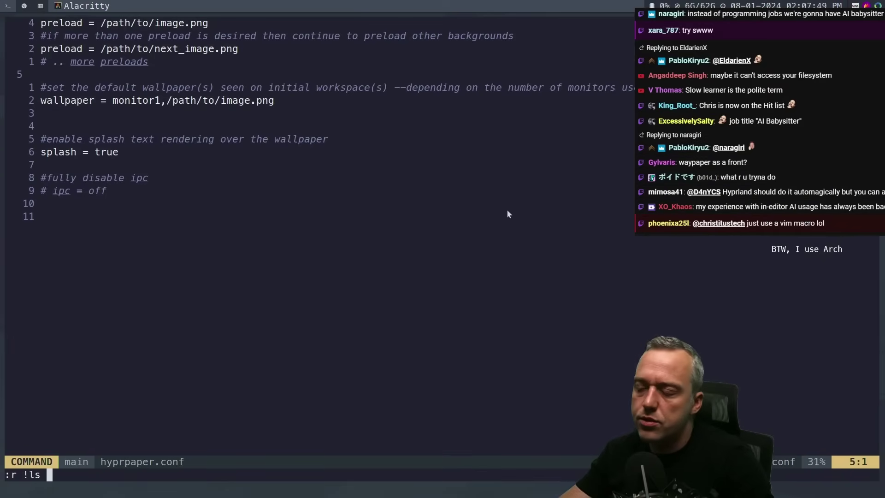
text(~/Pictures/nord-backgrounds)
key(Return)
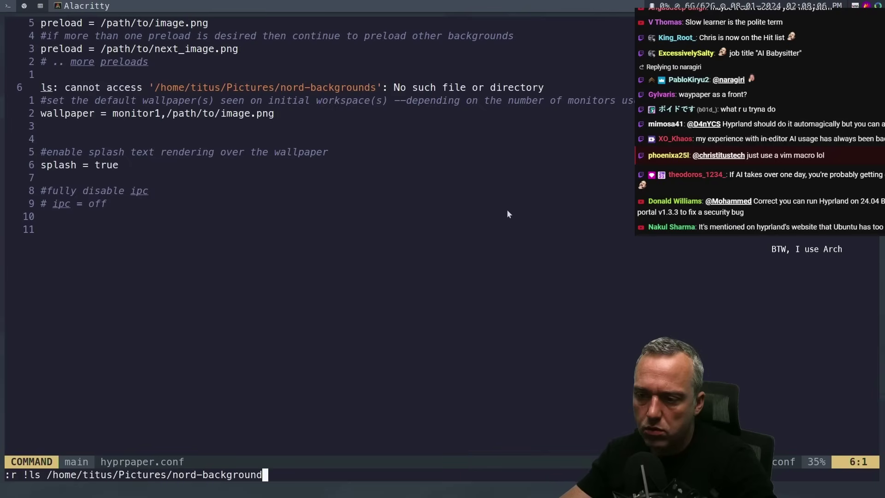
key(Return)
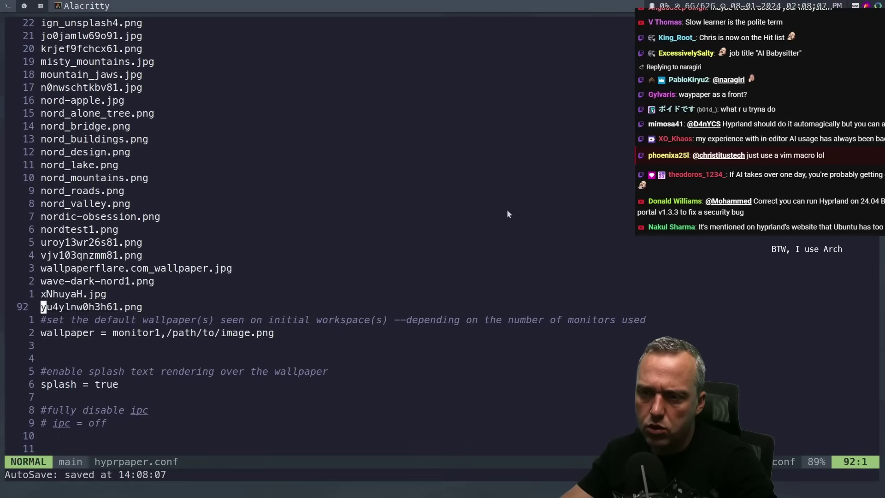
key(g)
key(g)
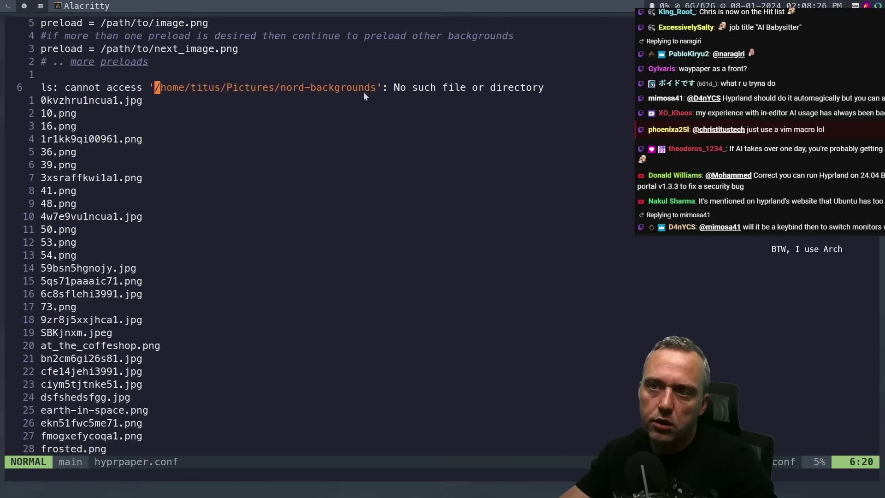
Visually select all the listed wallpaper file name lines, excluding the trailing blank line.
key(j)
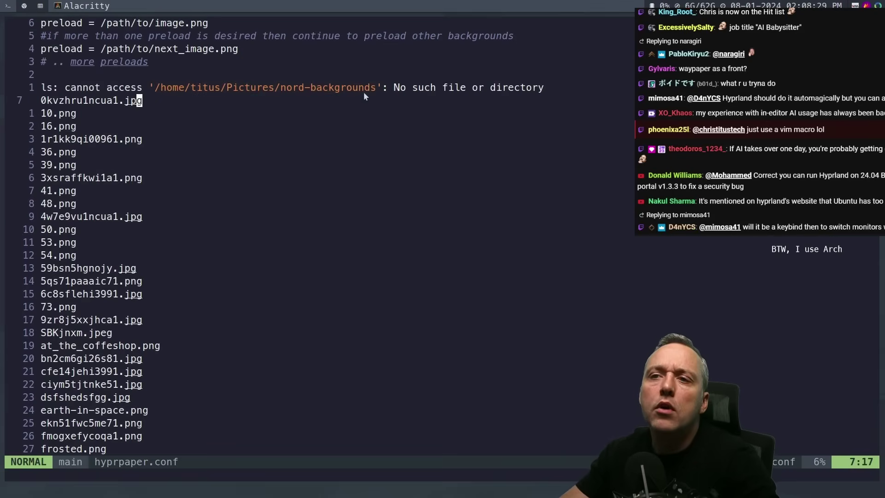
key(v)
key(9)
key(j)
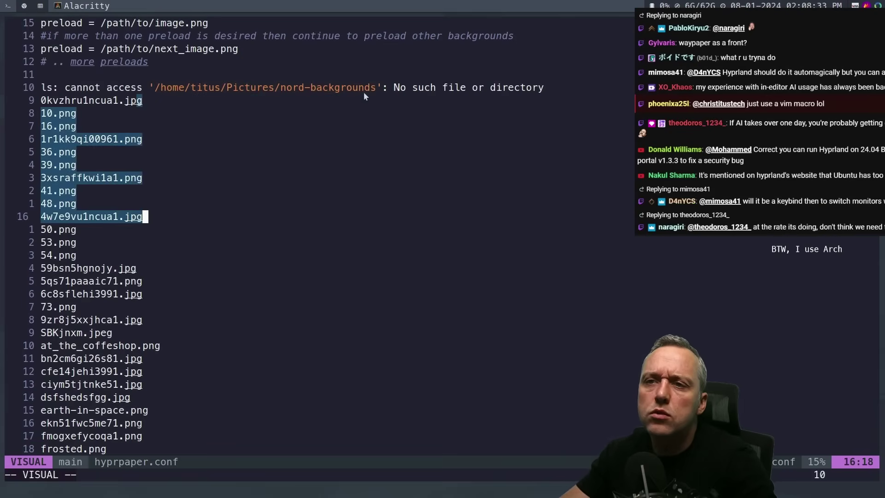
key(Escape)
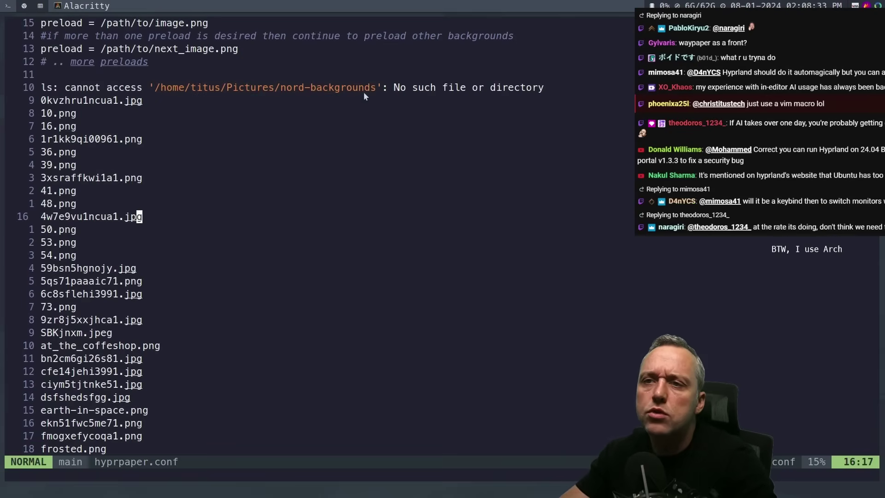
key(9)
key(k)
key(0)
key(v)
key(j)
key(j)
key(j)
key(j)
key(j)
key(j)
key(j)
key(j)
key(j)
key(j)
key(j)
key(j)
key(j)
key(j)
key(j)
key(j)
key(j)
key(j)
key(j)
key(j)
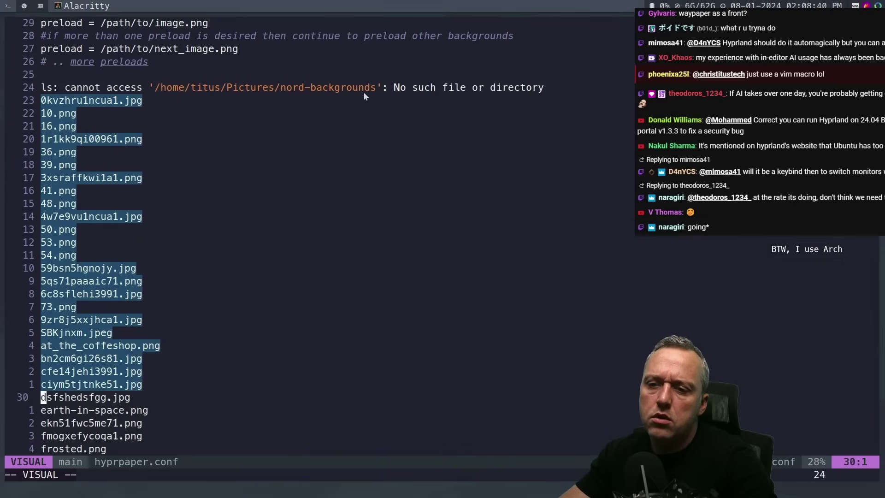
key(j)
key(j)
key(j)
key(j)
key(j)
key(j)
key(j)
key(j)
key(j)
key(j)
key(j)
key(j)
key(j)
key(j)
key(j)
key(j)
key(j)
key(j)
key(j)
key(j)
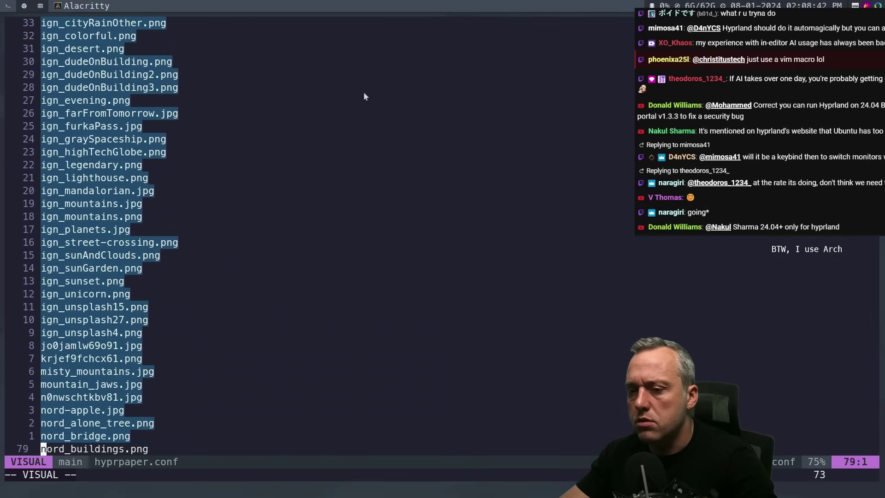
key(k)
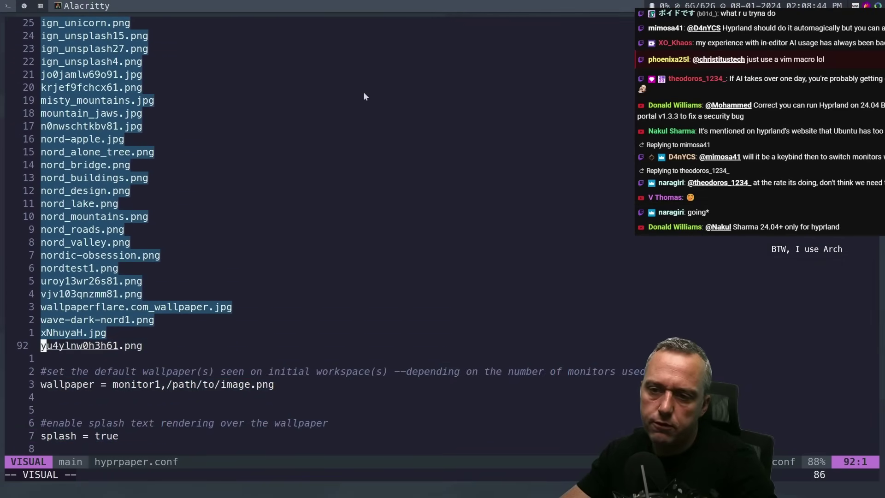
Start a substitute prefixing the selection with 'preload = ' and the pasted wallpaper path.
key(colon)
text(s)
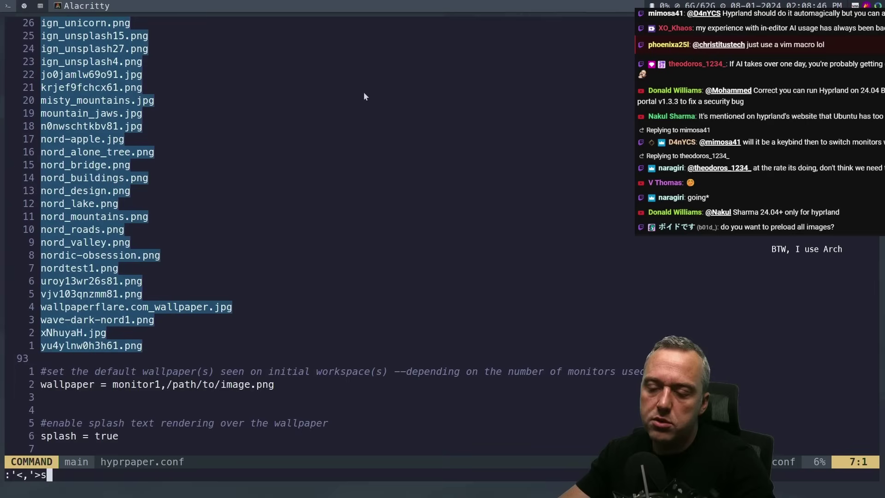
text(/)
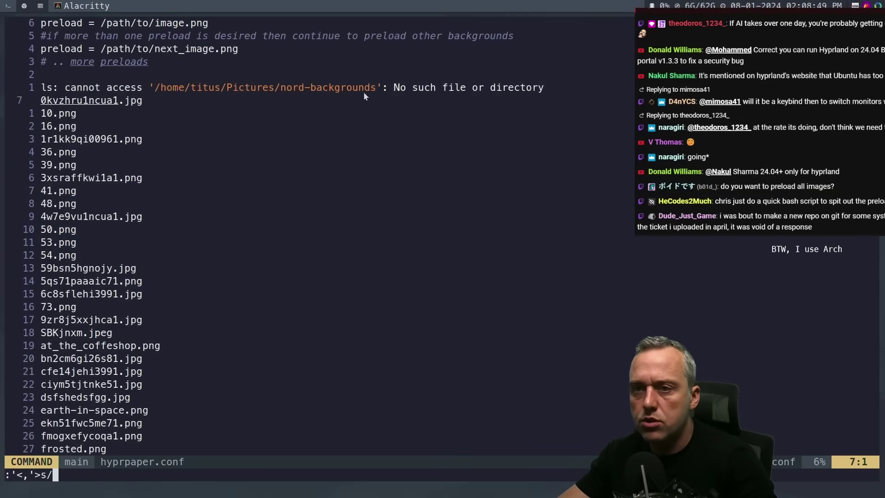
text(^)
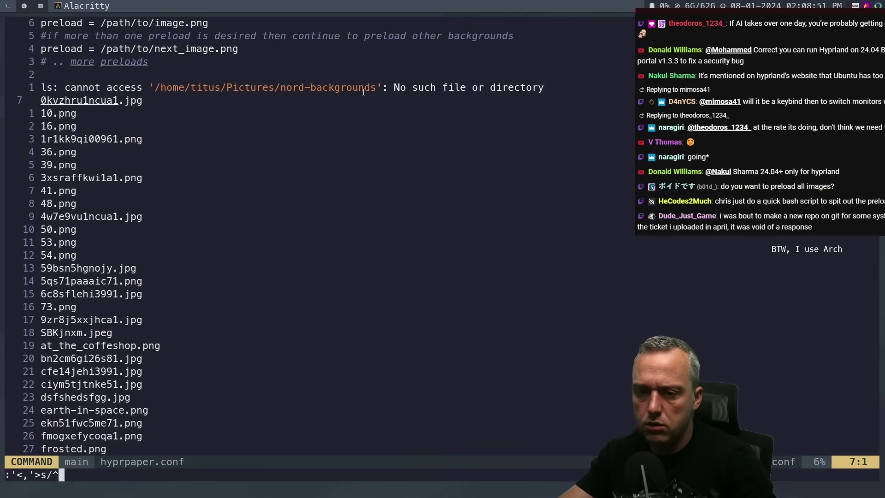
text(/)
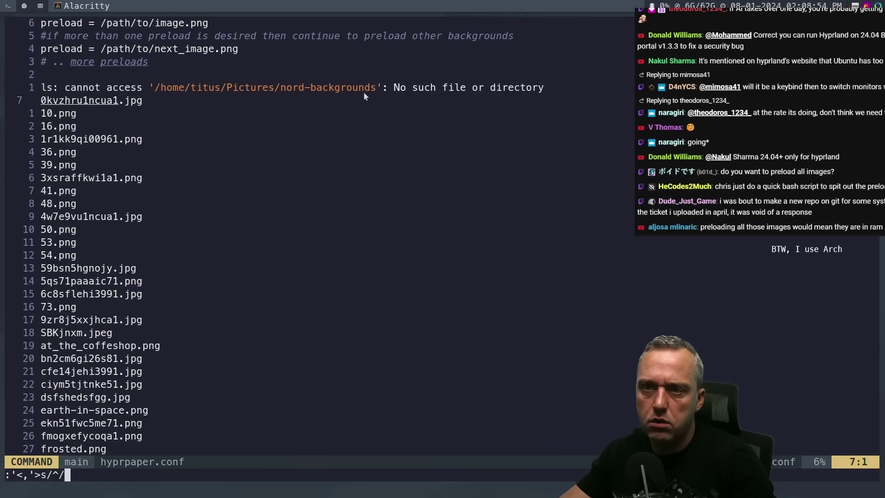
text(pre)
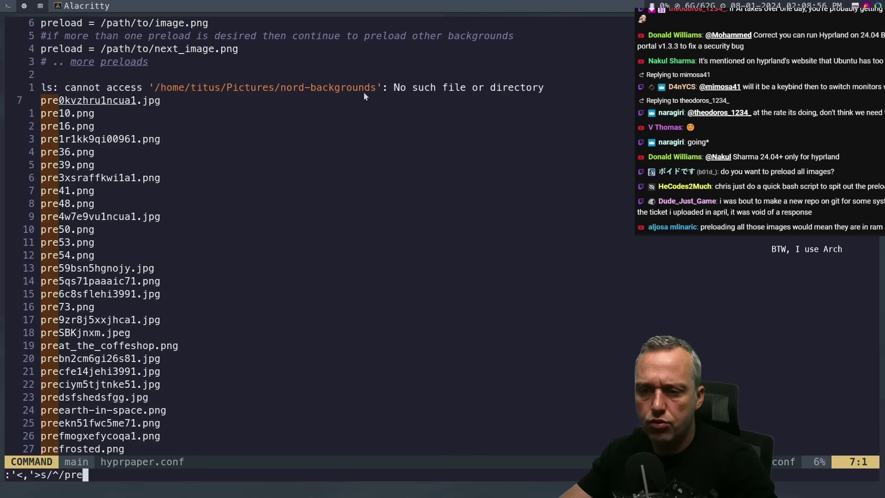
text(load -)
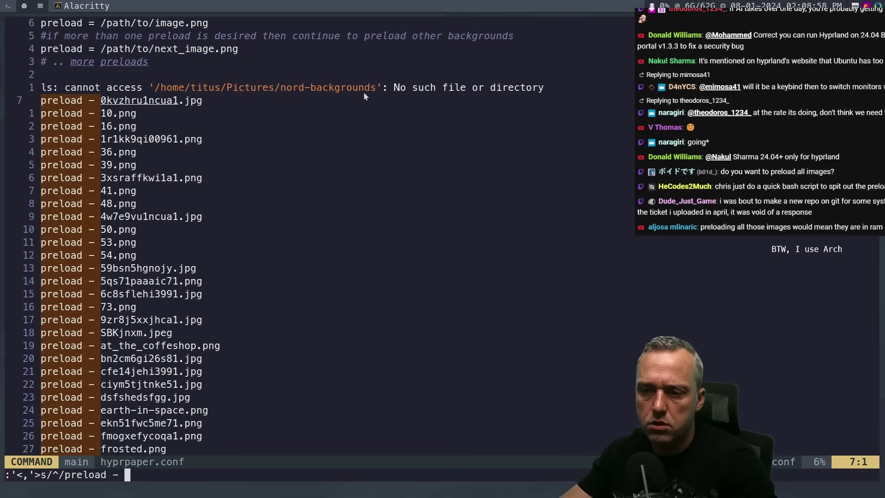
key(BackSpace)
key(BackSpace)
text(=)
text(/home/titus/Pictures/nord-backgrounds)
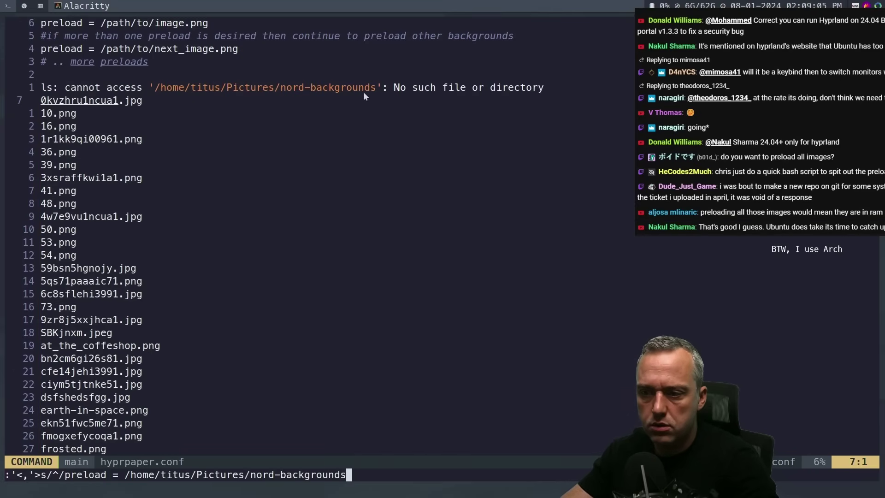
Escape the path's slashes, correct the nord-backgrounds spelling, and apply the preload prefix.
key(Left)
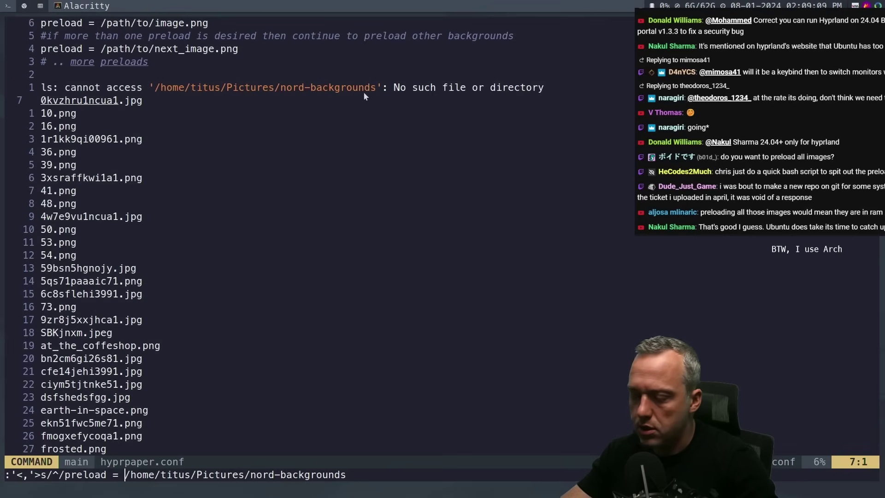
text(\)
key(Right)
key(Right)
text(\)
key(Right)
key(Right)
key(Right)
key(Right)
key(Right)
key(Right)
text(\)
key(Right)
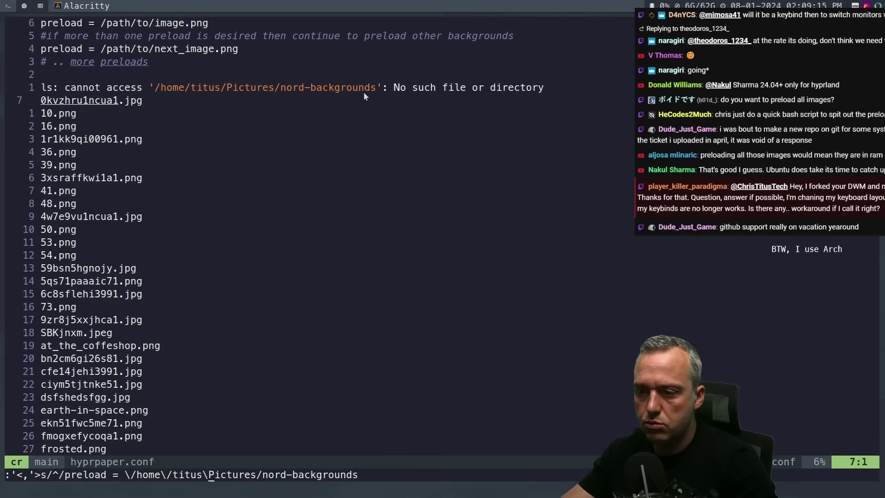
key(Right)
key(Right)
key(Right)
key(Right)
key(Right)
key(Right)
key(Right)
key(Right)
key(Delete)
text(\)
key(End)
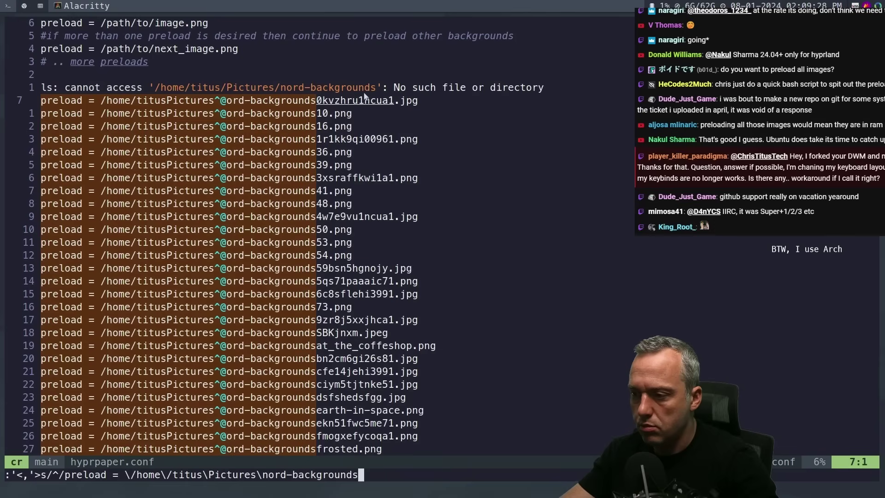
text(\/)
key(Left)
key(Left)
key(Left)
key(Left)
key(Left)
key(Left)
key(Left)
key(Left)
key(Left)
key(Left)
key(Left)
key(Left)
key(Left)
key(Left)
key(Left)
key(Left)
key(Left)
key(BackSpace)
text(/)
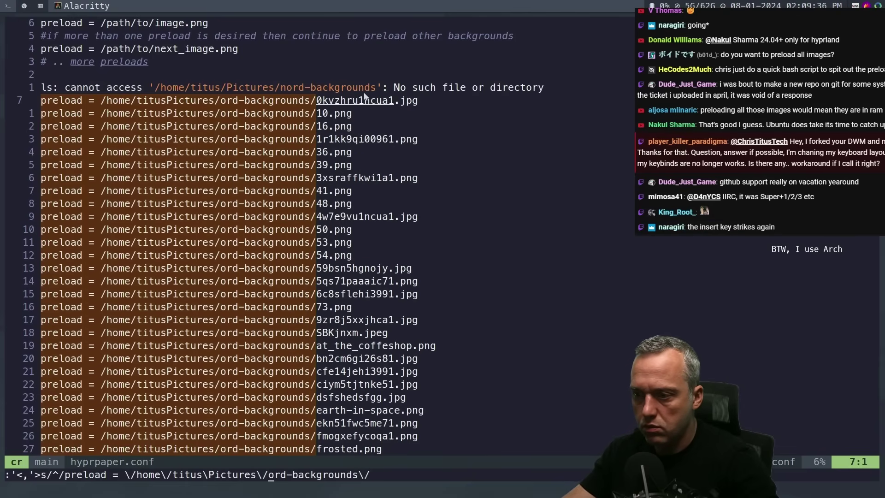
text(n)
key(Right)
key(Right)
key(Right)
key(Right)
key(Delete)
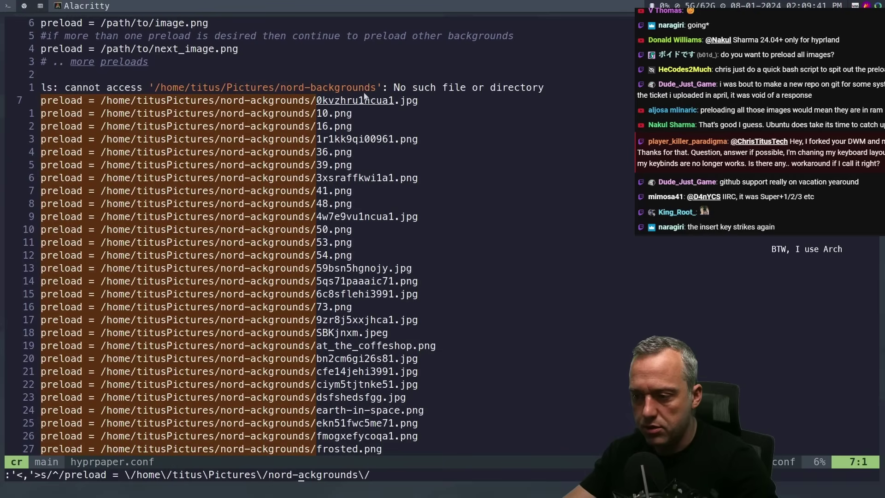
text(b)
key(Right)
key(Right)
key(Right)
key(Right)
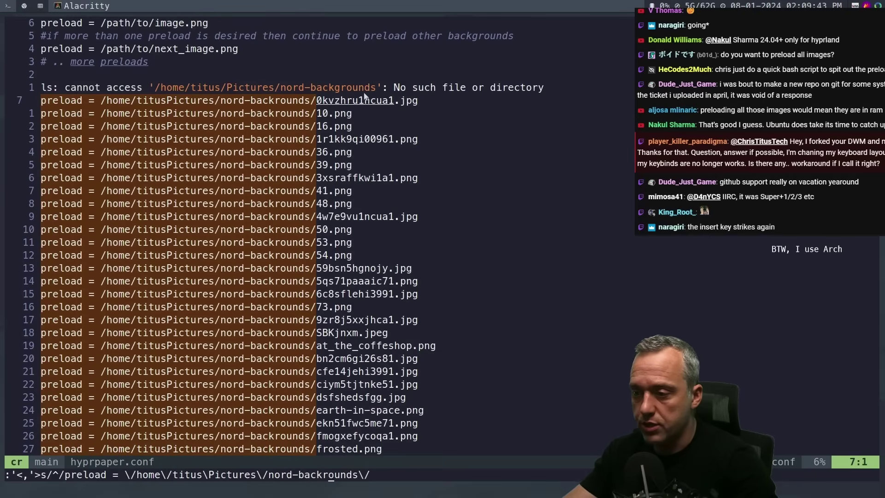
key(Delete)
key(Delete)
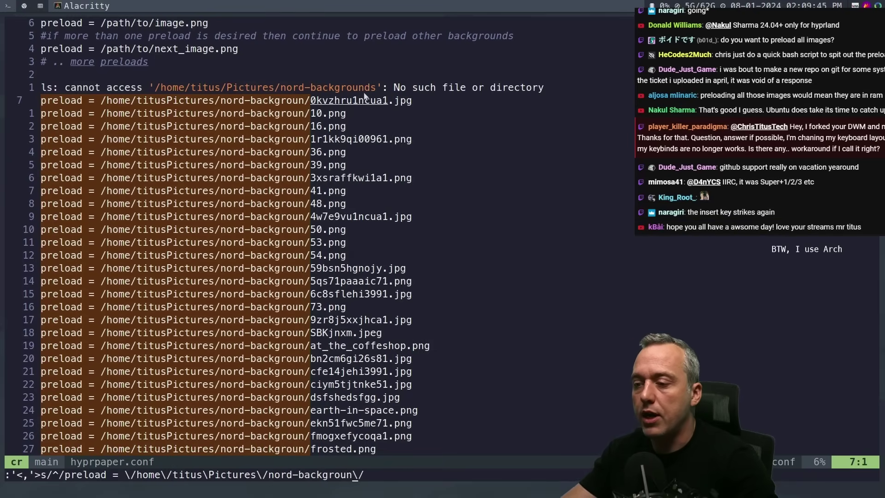
text(ro)
key(End)
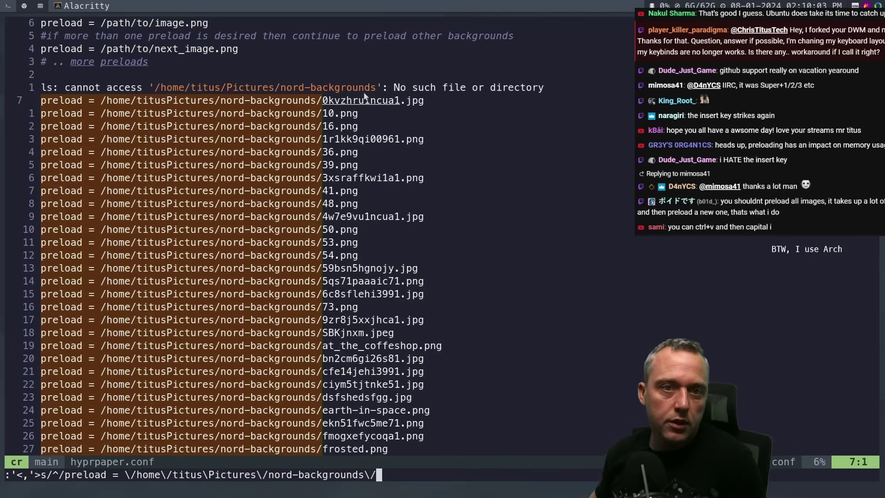
key(Return)
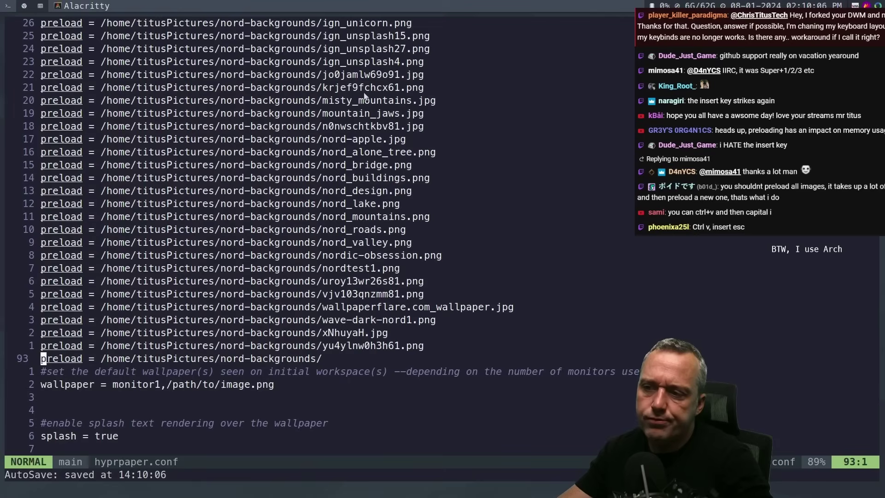
Delete the stray empty preload line and add a blank line above the wallpaper comment.
key(d)
key(d)
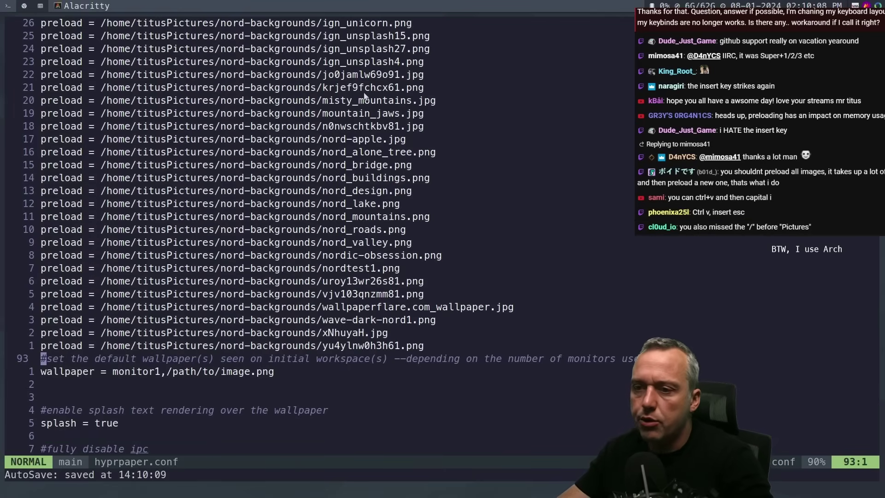
key(i)
key(Return)
key(Escape)
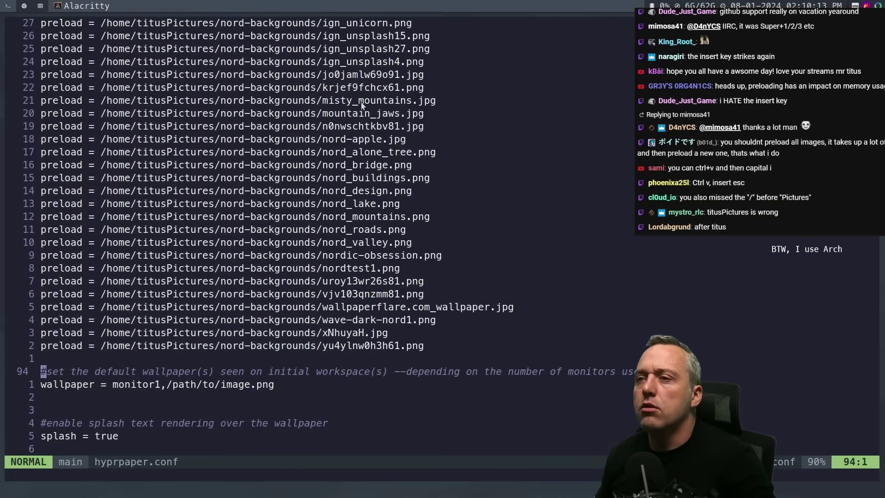
Delete the template example lines at the top of hyprpaper.conf.
scroll(374, 140, up, 20)
click(157, 87)
key(d)
key(d)
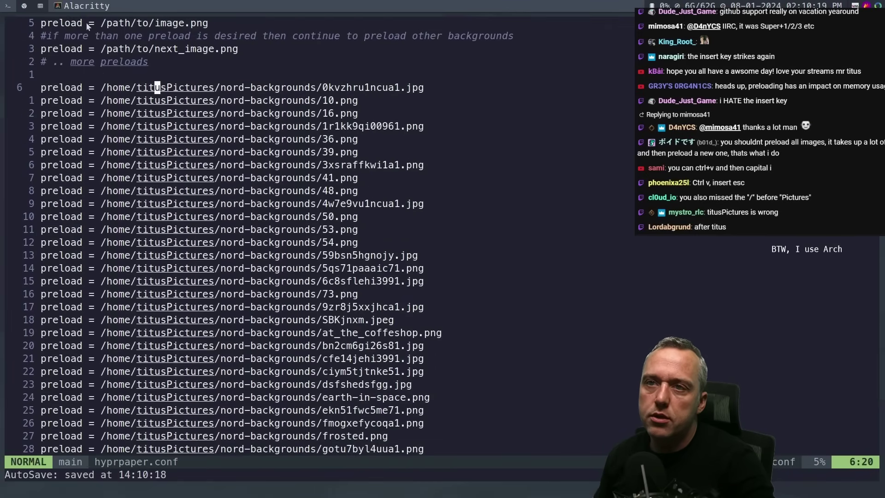
key(k)
key(d)
key(g)
key(g)
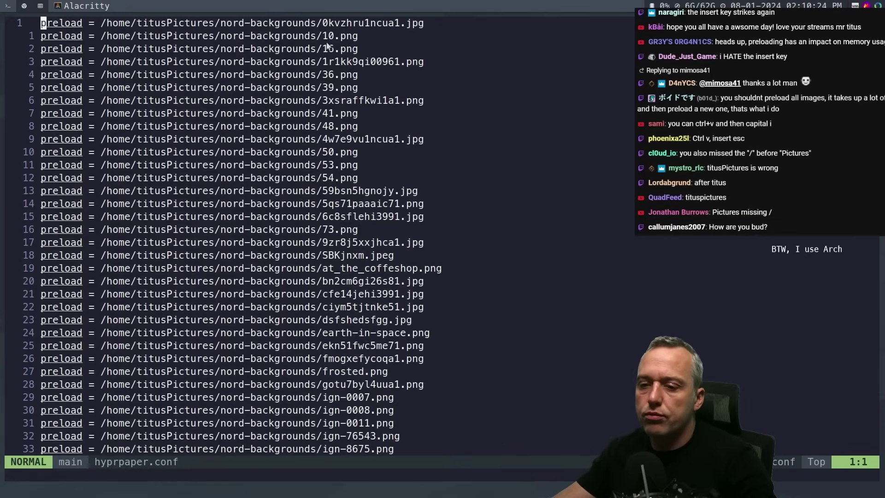
Replace titusPictures with titus/Pictures on every line using :%s.
text(:%s/titus)
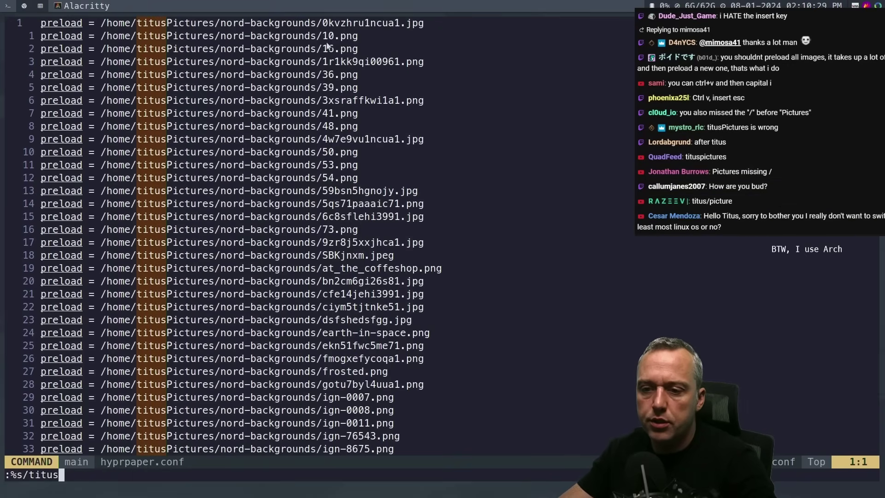
text(Pictures)
key(BackSpace)
key(BackSpace)
key(BackSpace)
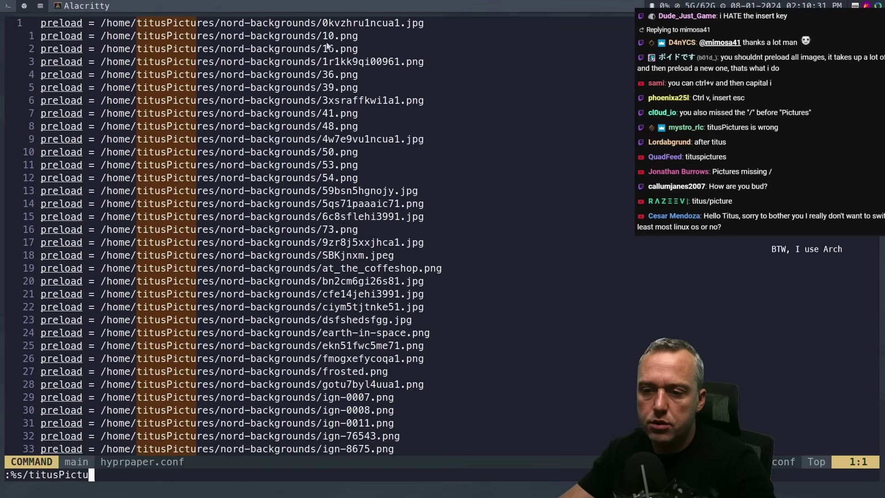
text(res)
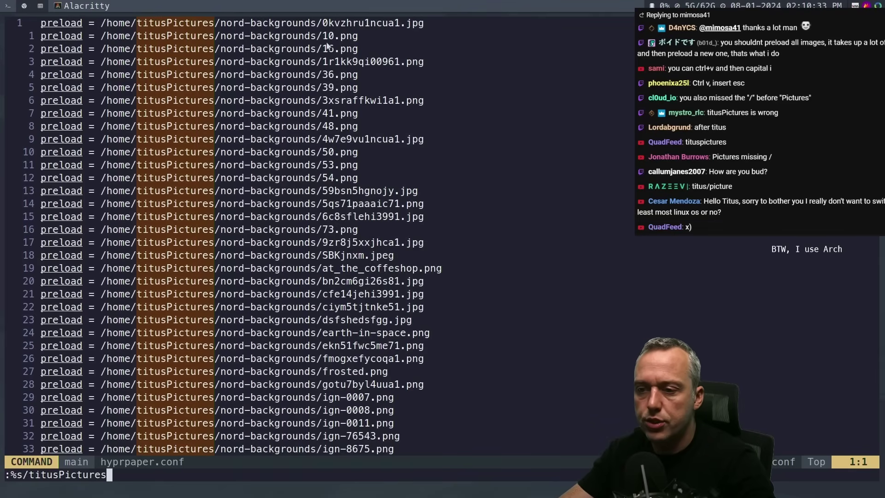
text(/titus)
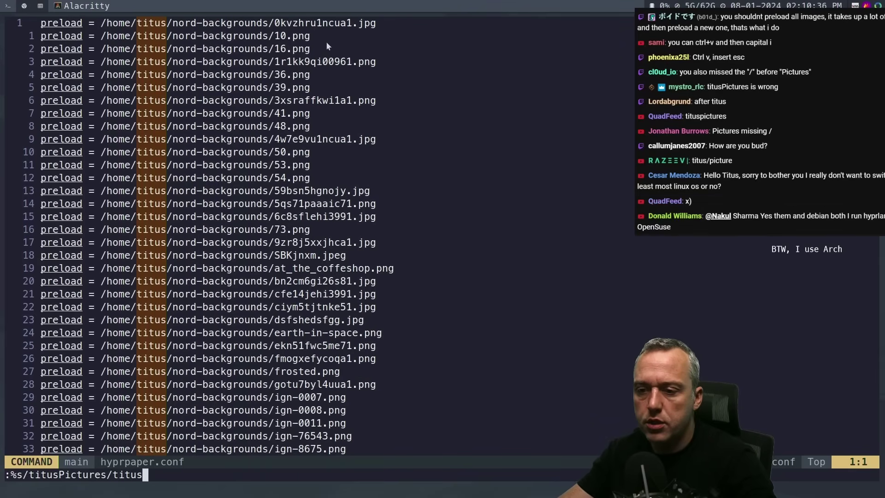
text(\/)
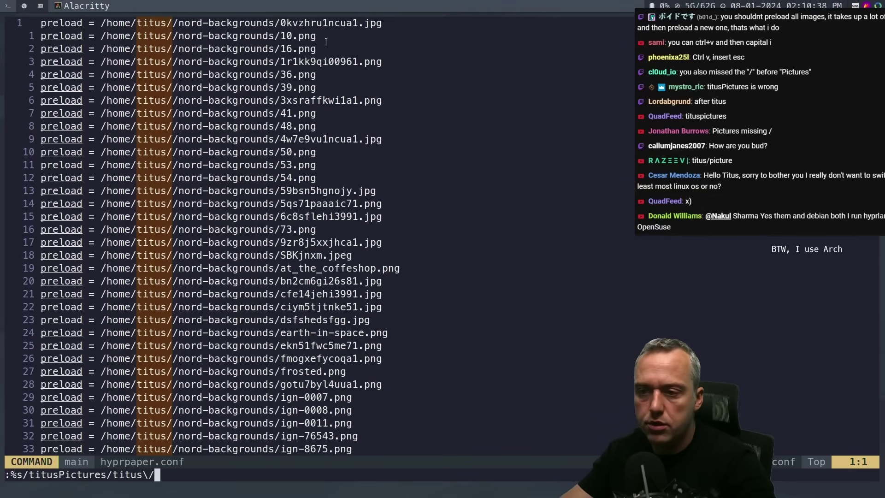
text(Pictures)
key(Return)
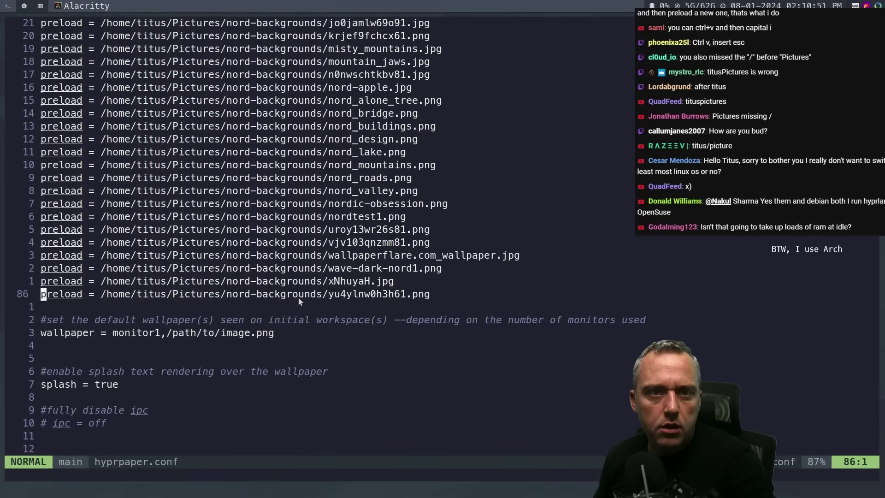
scroll(321, 297, up, 17)
scroll(306, 302, up, 4)
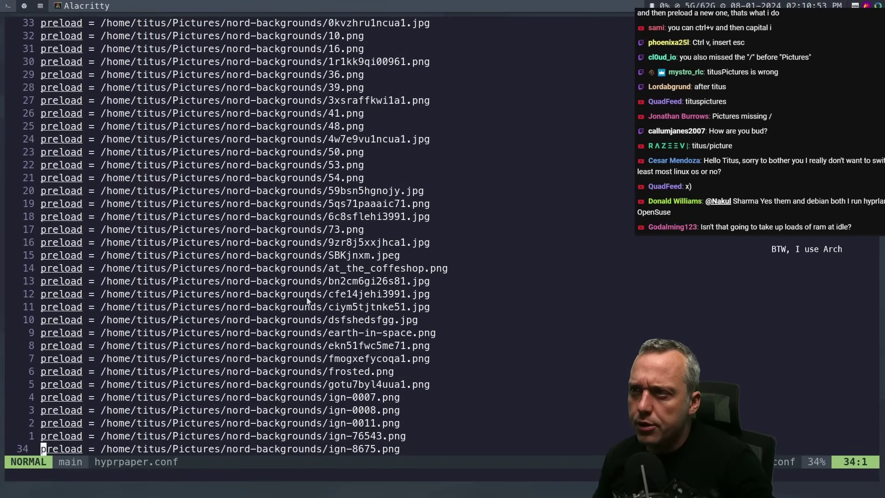
scroll(409, 278, down, 20)
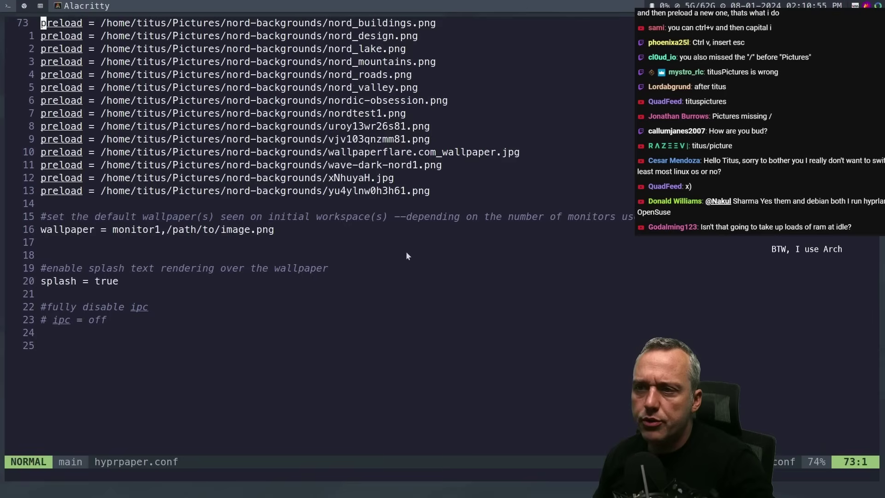
scroll(332, 255, up, 5)
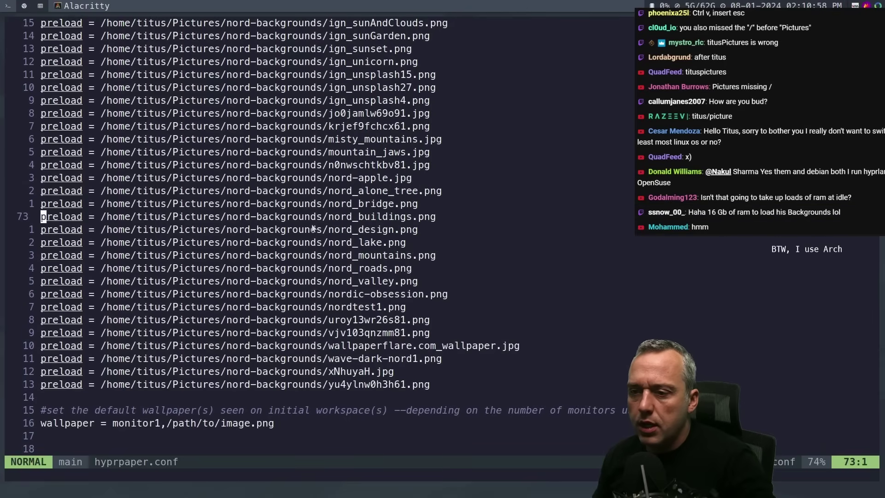
scroll(256, 271, down, 4)
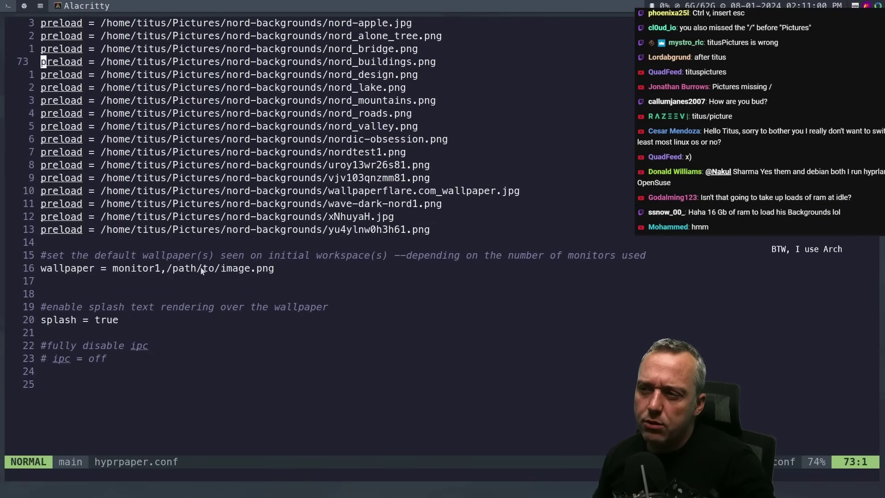
key(super+2)
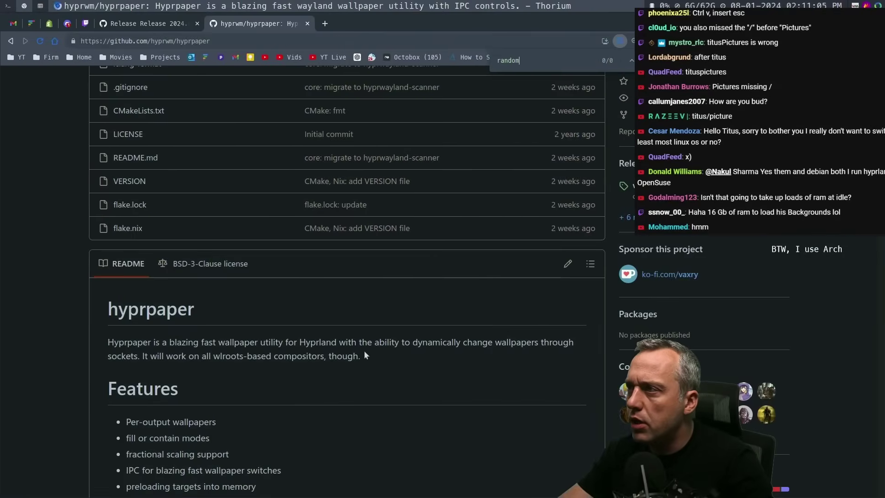
Open the hyprpaper wiki page in Thorium and scroll through it.
click(235, 45)
text(hyprpaper)
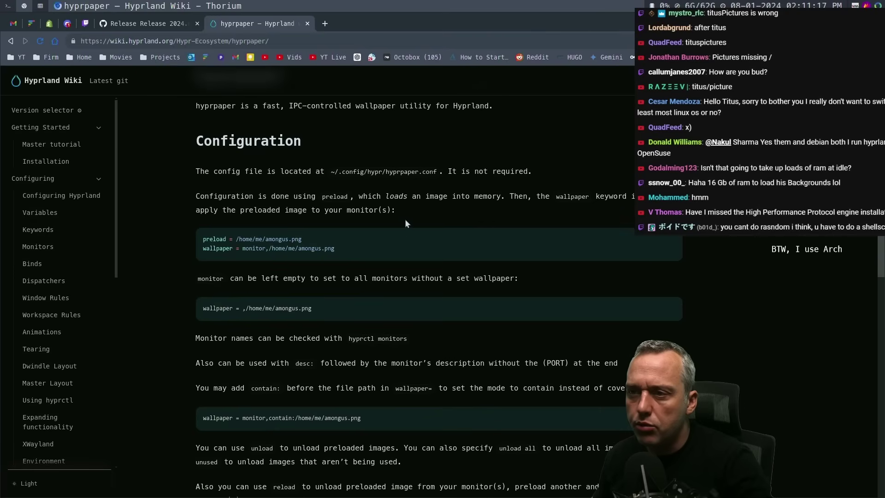
scroll(405, 229, down, 3)
scroll(402, 214, down, 7)
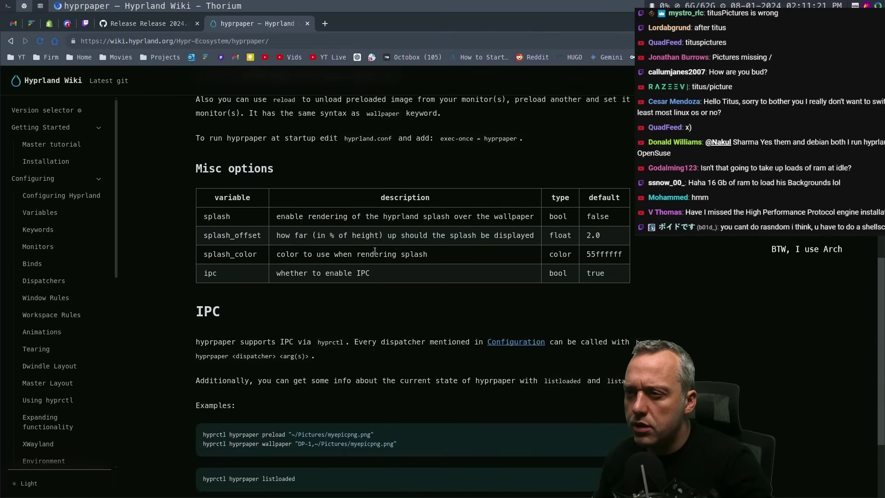
scroll(373, 254, down, 3)
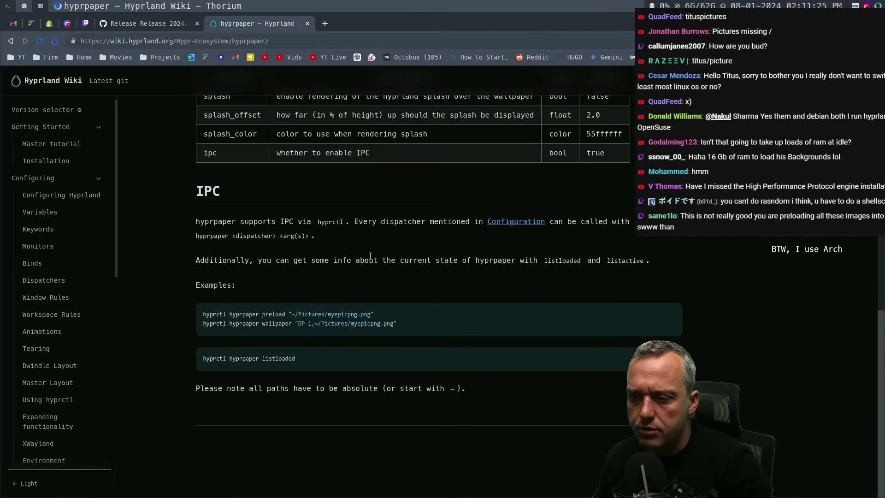
scroll(370, 255, up, 15)
scroll(327, 223, down, 3)
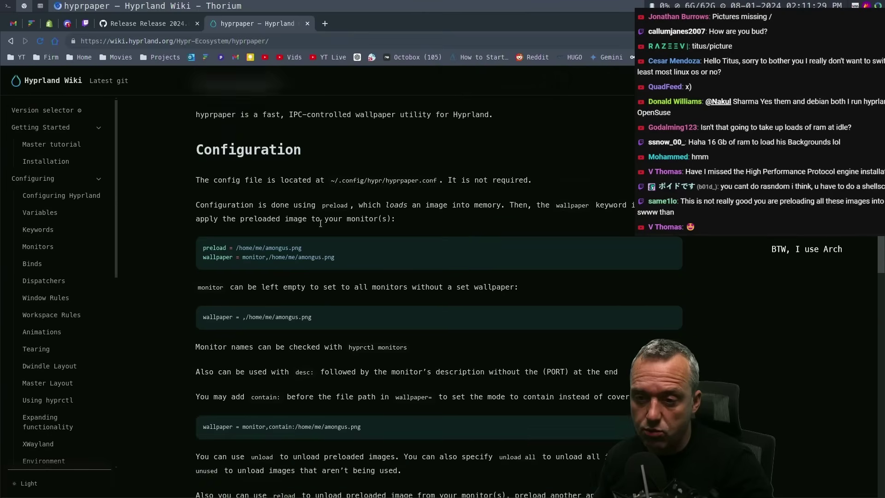
scroll(76, 210, down, 5)
scroll(77, 209, down, 2)
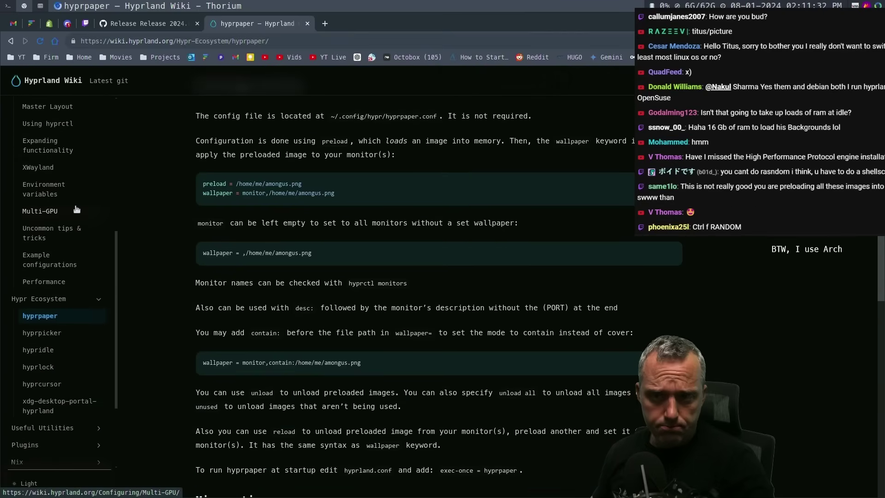
scroll(84, 197, down, 3)
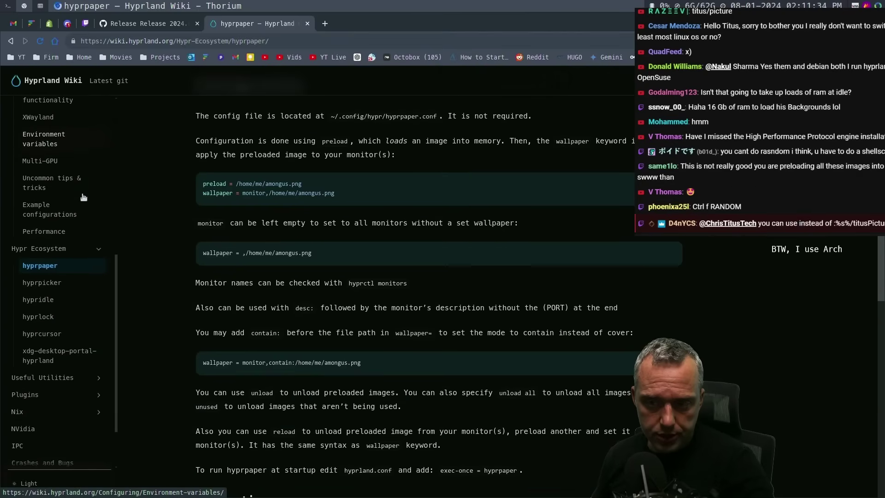
scroll(238, 277, up, 3)
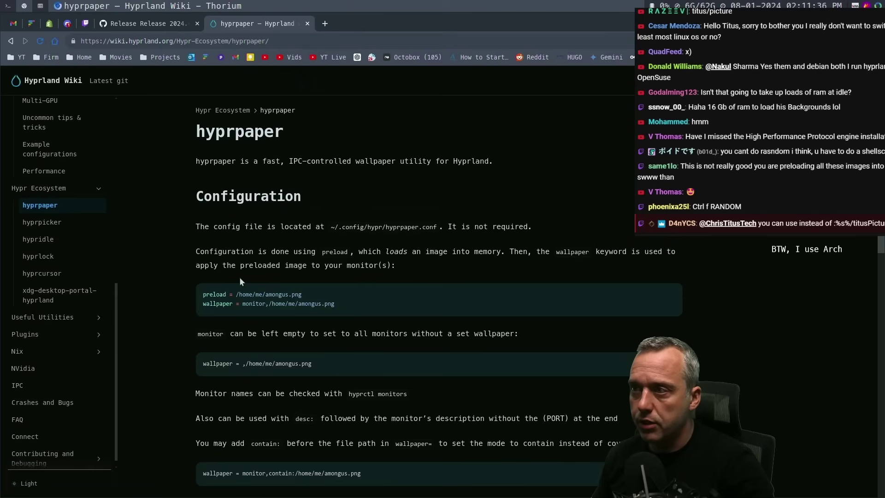
scroll(431, 255, down, 2)
scroll(430, 253, down, 5)
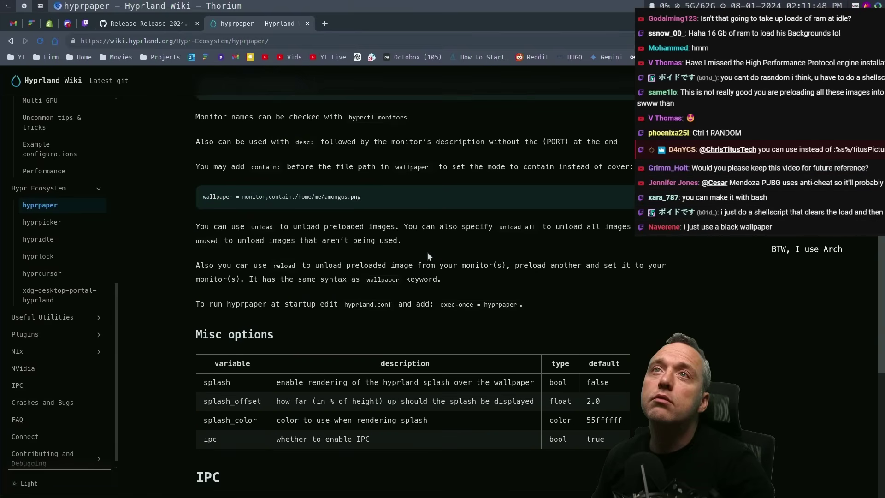
Find 'random' on the page and read the IPC wallpaper example commands.
key(ctrl+f)
text(random)
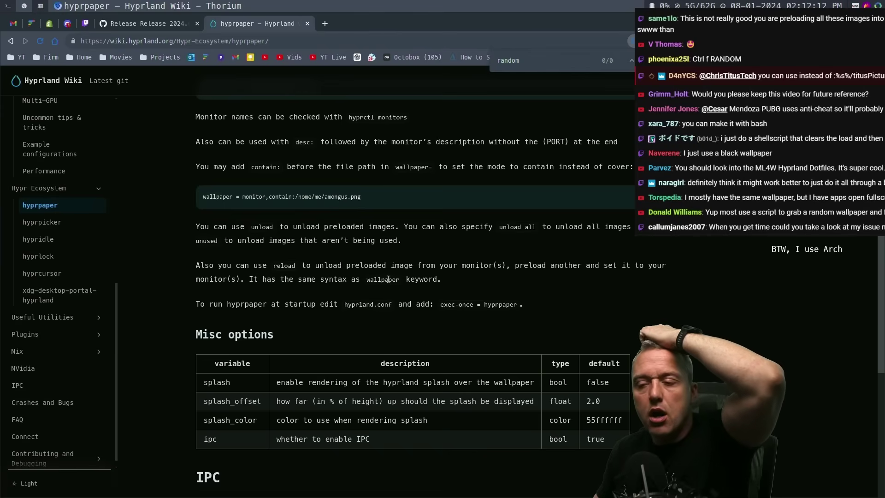
scroll(388, 280, down, 1)
scroll(388, 280, down, 5)
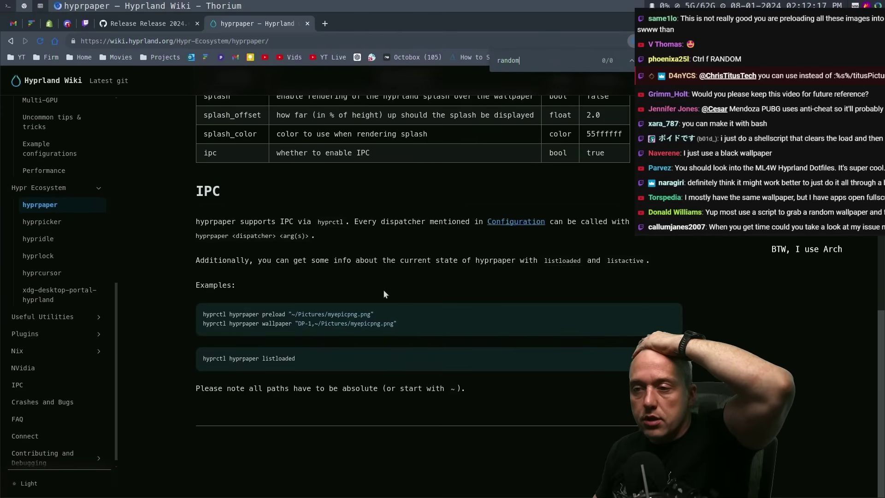
drag(224, 323, 309, 322)
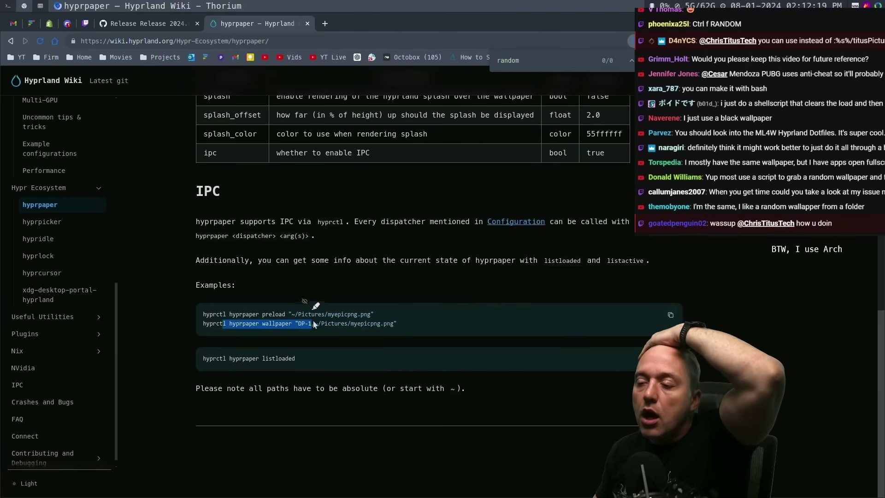
drag(232, 314, 252, 323)
click(289, 324)
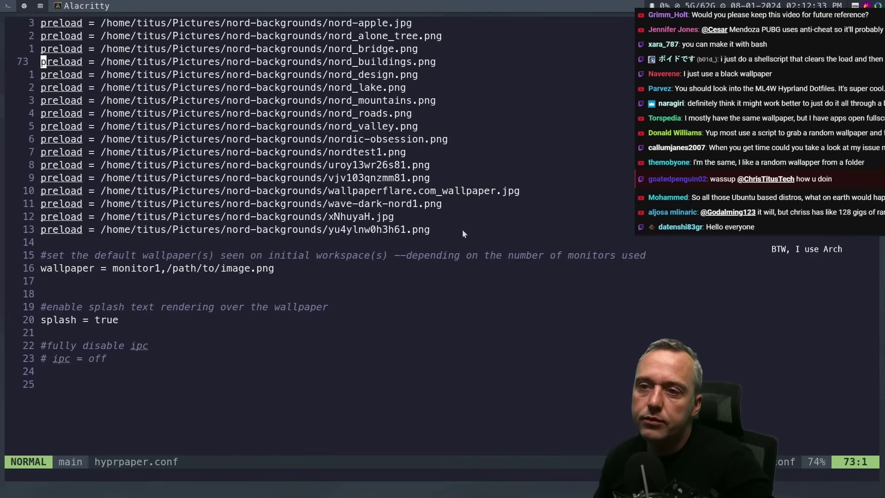
scroll(462, 229, up, 8)
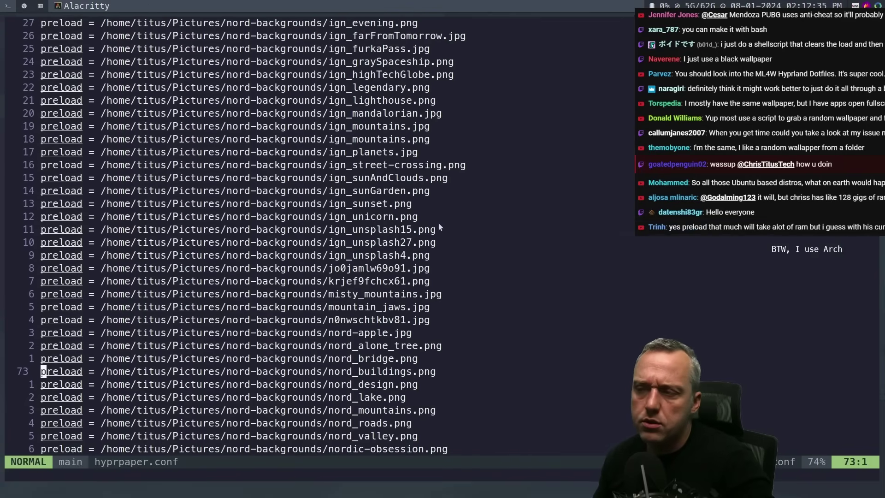
Check Pictures/nord-background in Thunar on workspace 3, then return to workspace 1.
key(super+e)
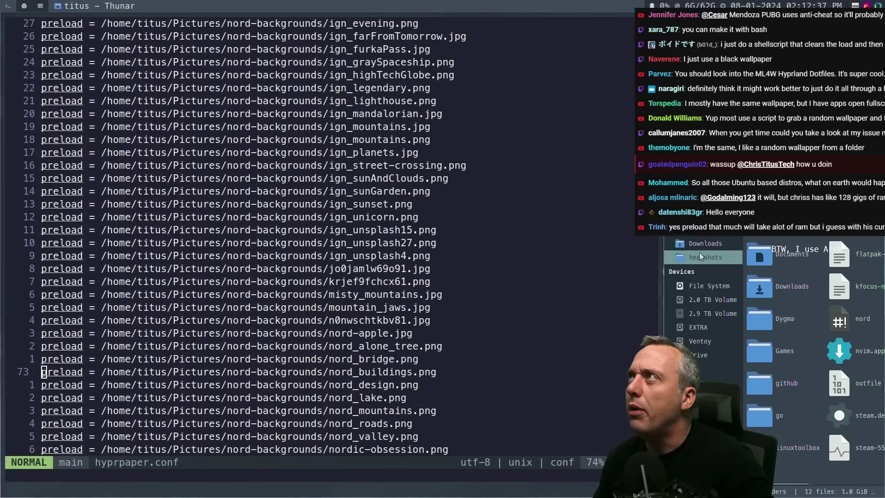
key(super+shift+3)
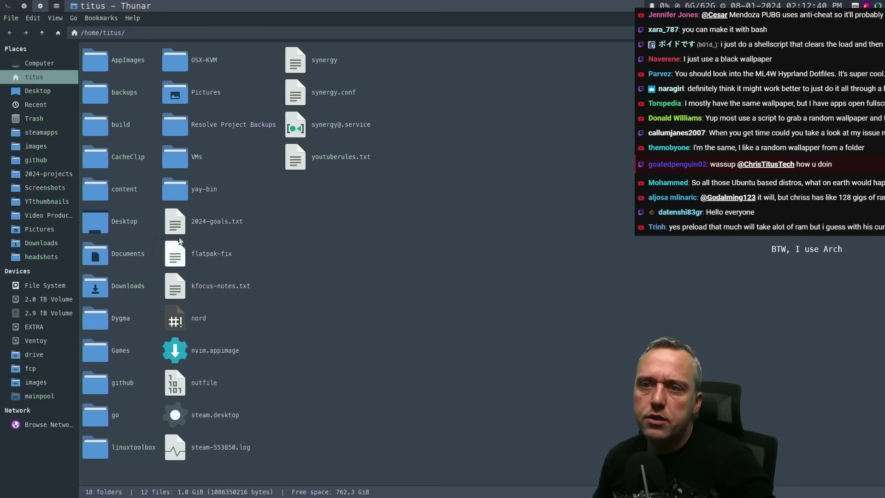
click(46, 229)
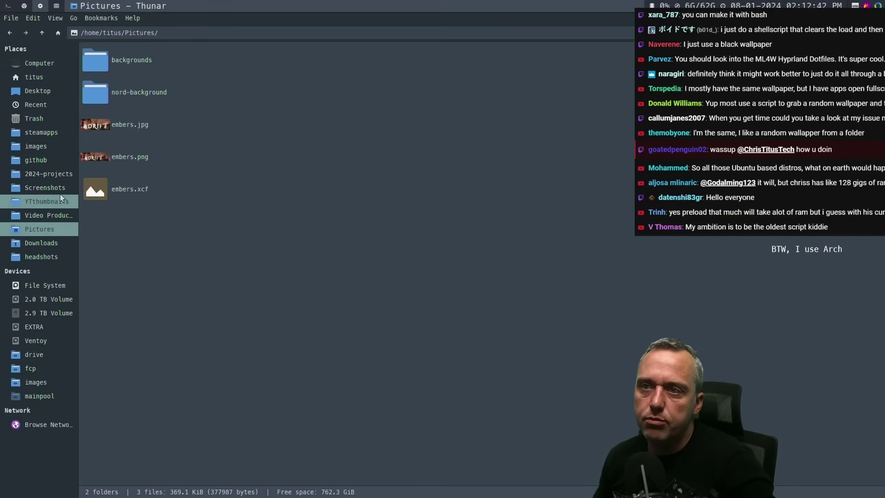
double_click(101, 91)
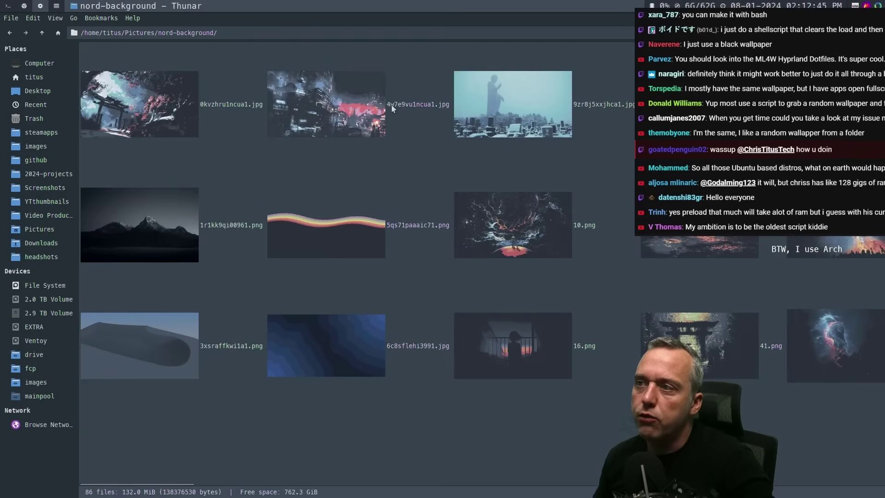
key(super+1)
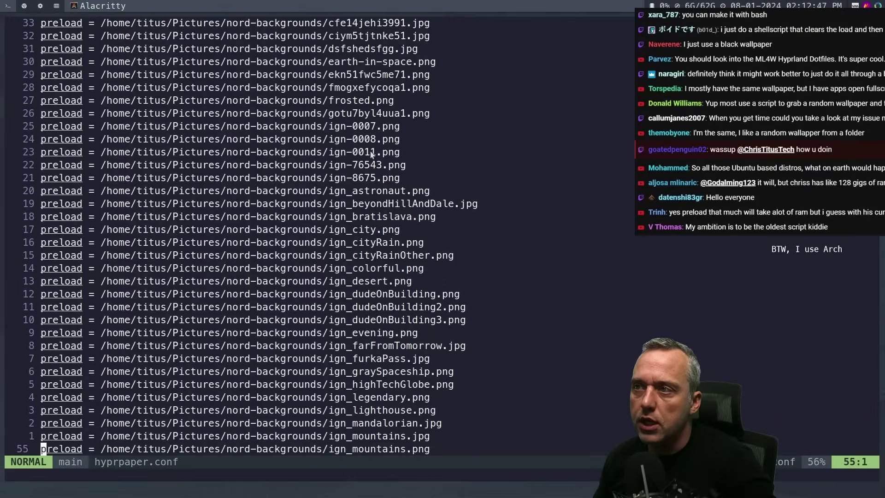
Undo the bulk preload list and copy the image path from the first preload line.
scroll(364, 134, up, 7)
click(300, 24)
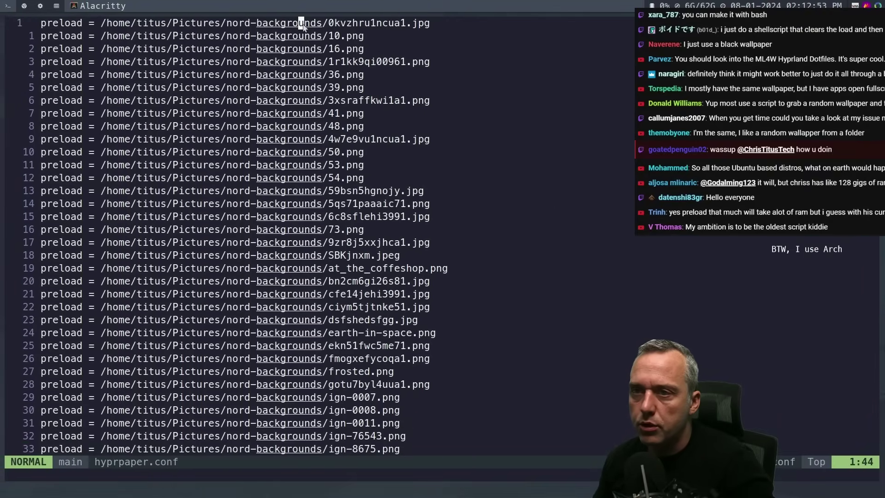
key(u)
key(v)
key($)
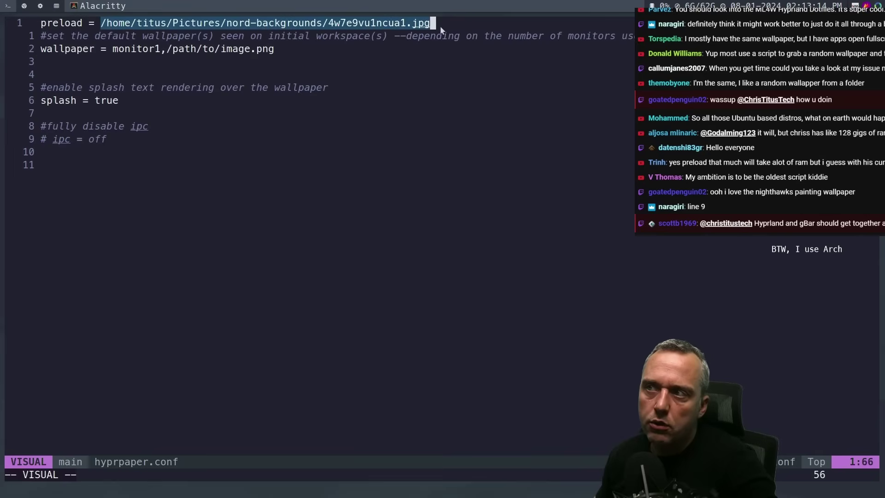
key(y)
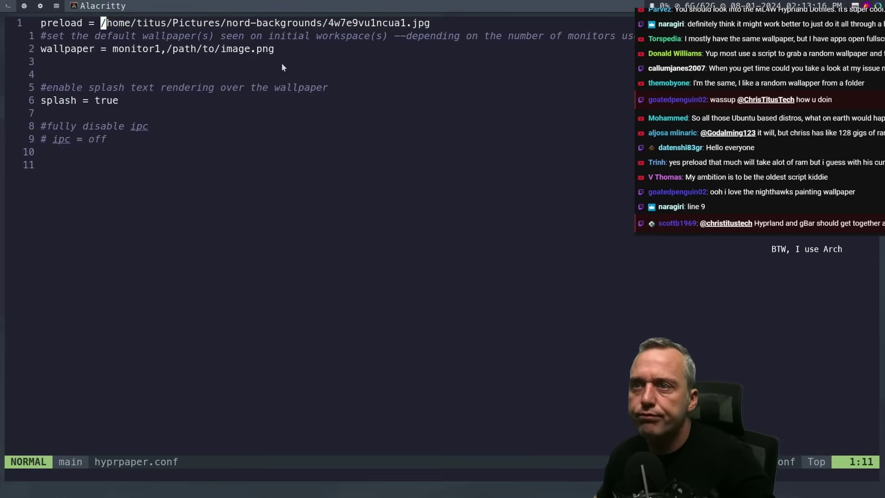
Paste the copied image path after monitor1 on the wallpaper line, joining the stray comma.
click(160, 51)
key(v)
key($)
key(p)
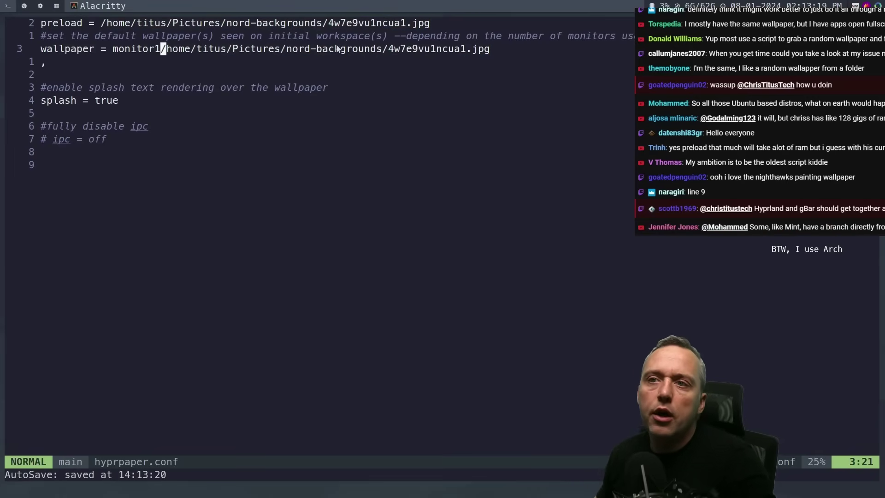
text(itor1,)
key(Escape)
key(k)
key($)
key(g)
key(J)
Delete the trailing comma after .jpg, then save and quit with ZZ.
key(k)
key(k)
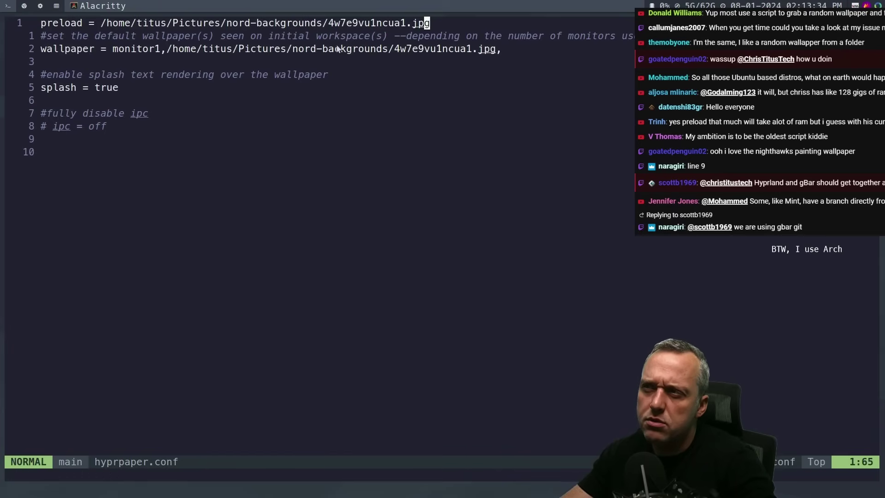
key(j)
key(j)
key(j)
key(k)
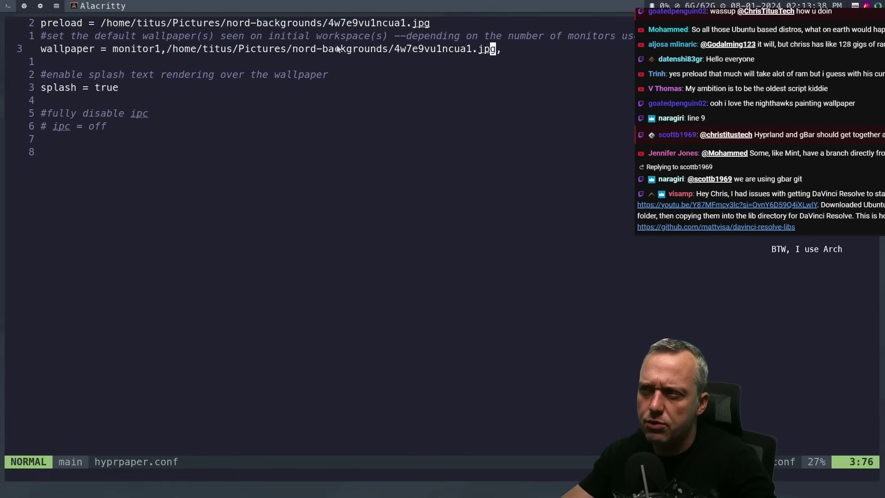
key(l)
key(x)
key(shift+z)
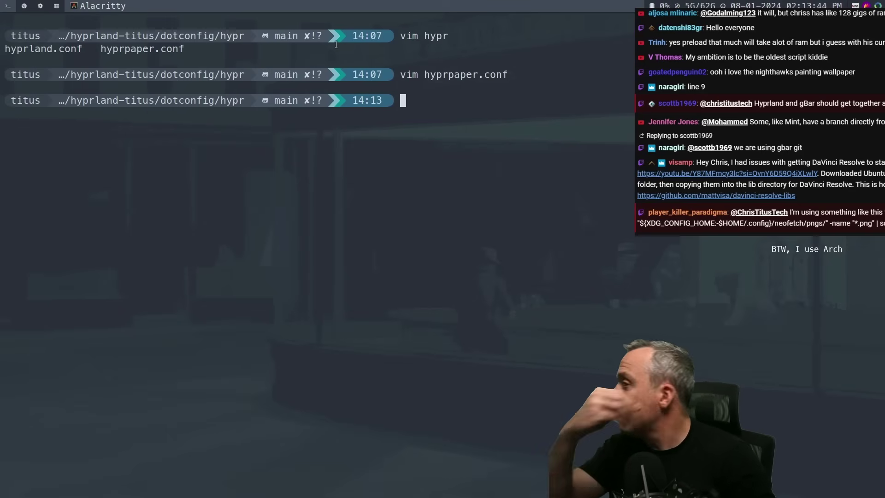
Move from .config into the hypr folder and open hyprland.conf in Vim.
text(cd ..)
key(Return)
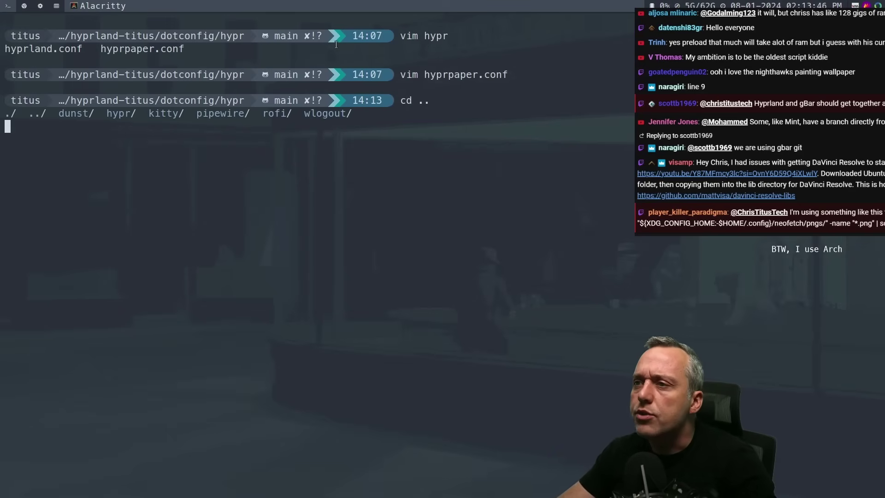
text(ll)
key(Return)
text(cd )
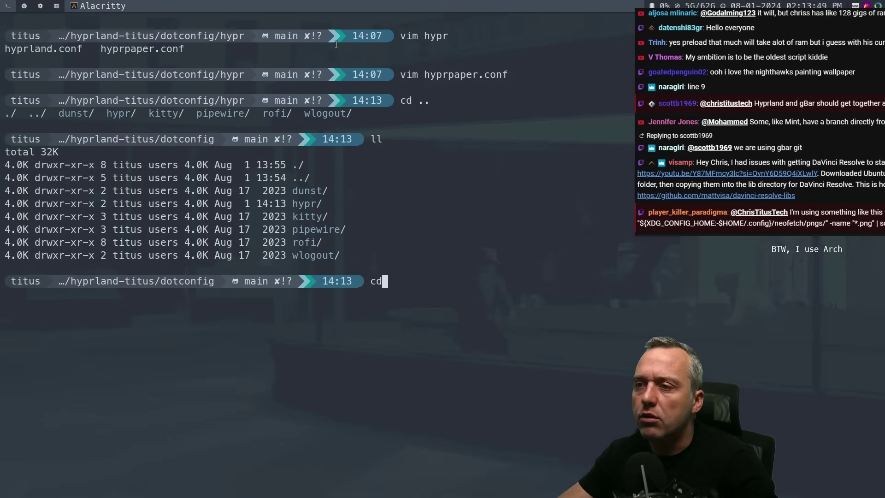
text(hyp)
key(Tab)
key(Return)
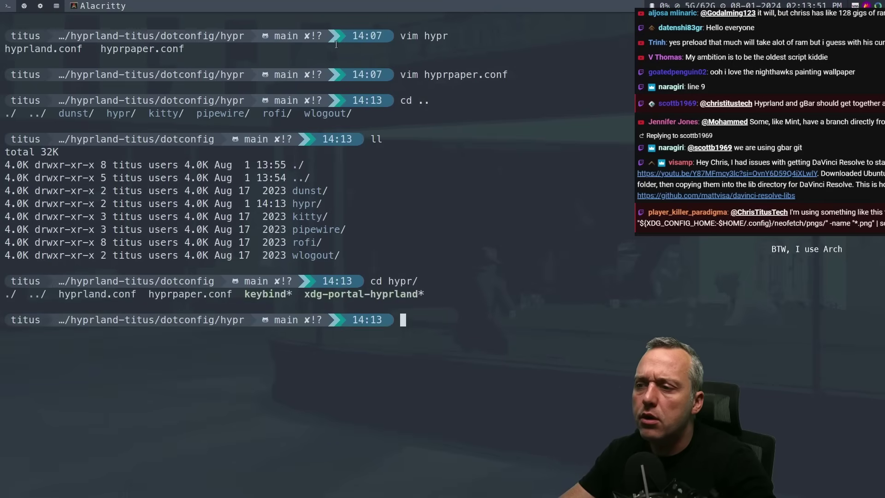
text(ll)
key(Return)
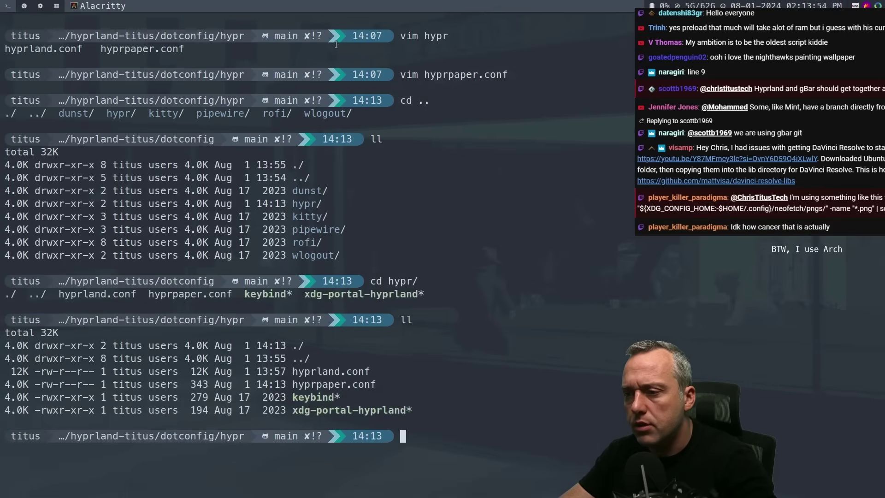
text(vim hypr)
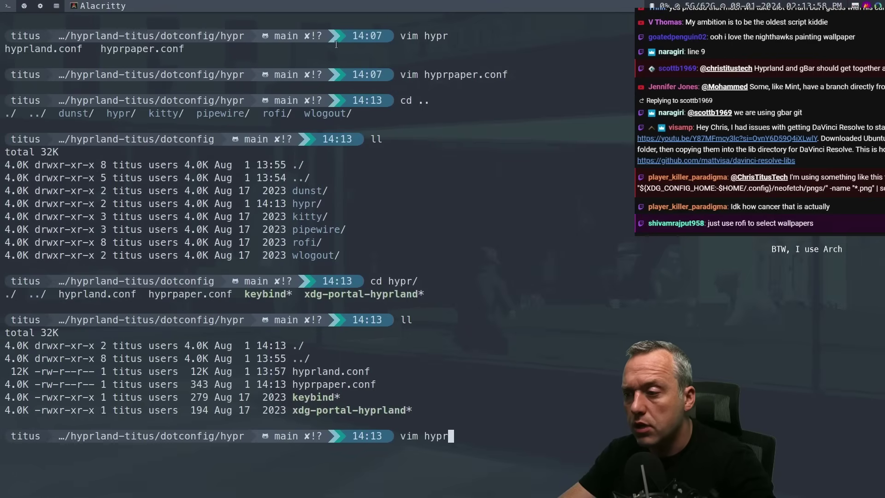
key(Tab)
text(la)
key(Tab)
key(Return)
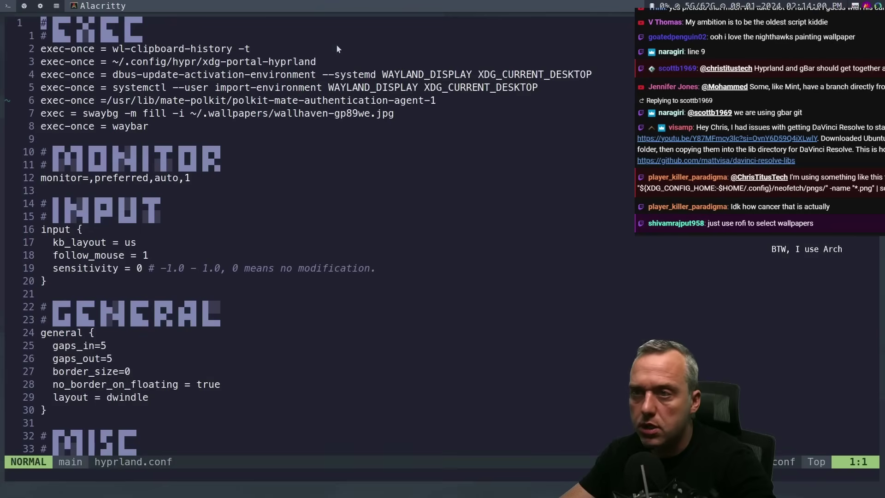
Delete the swaybg exec line and change the waybar autostart entry to hyprpaper.
key(9)
key(G)
key($)
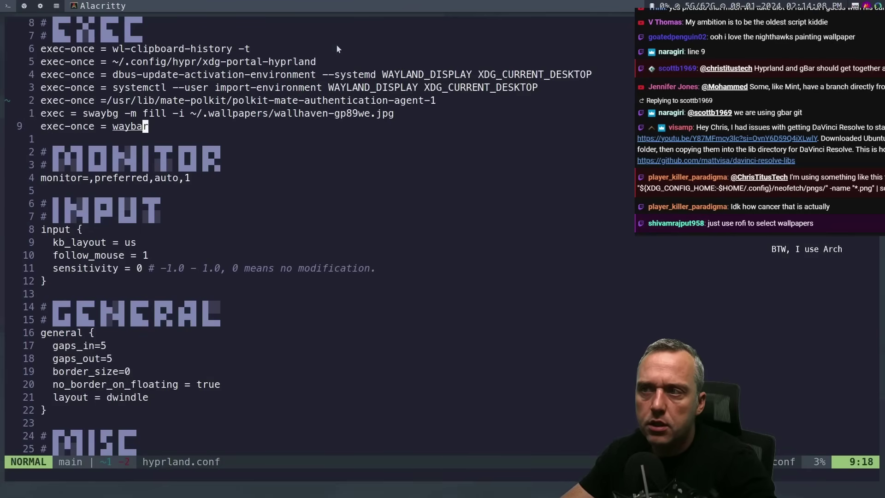
key(k)
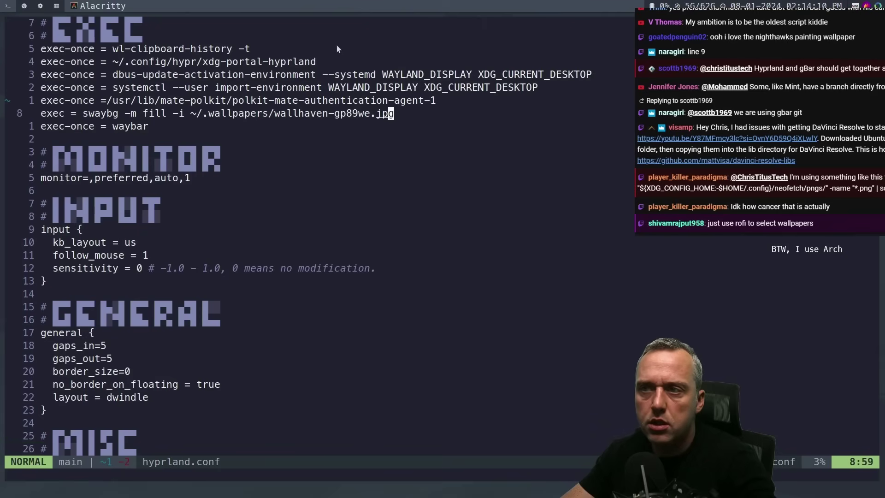
key(d)
key(d)
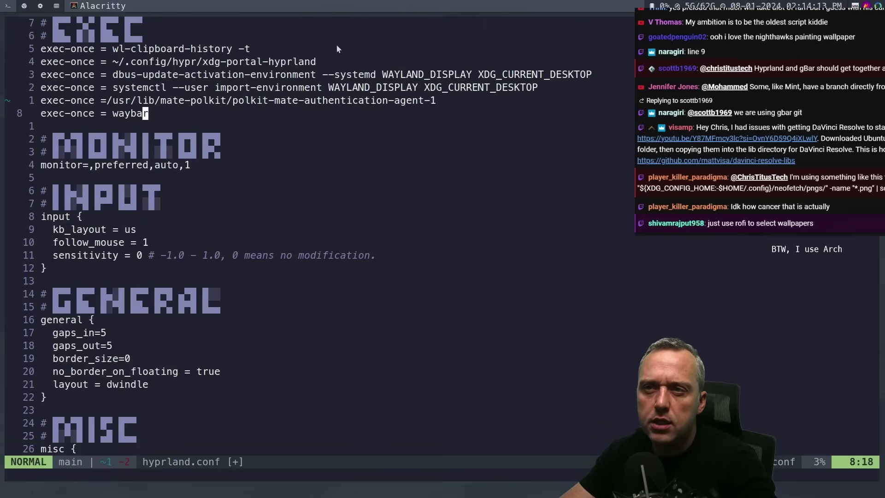
key(b)
key(D)
key(i)
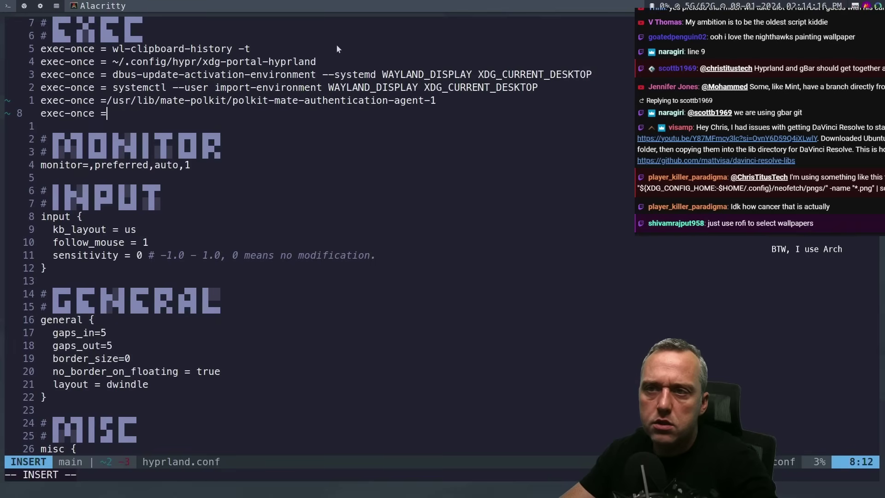
key(BackSpace)
text(hyprpaper)
key(super+2)
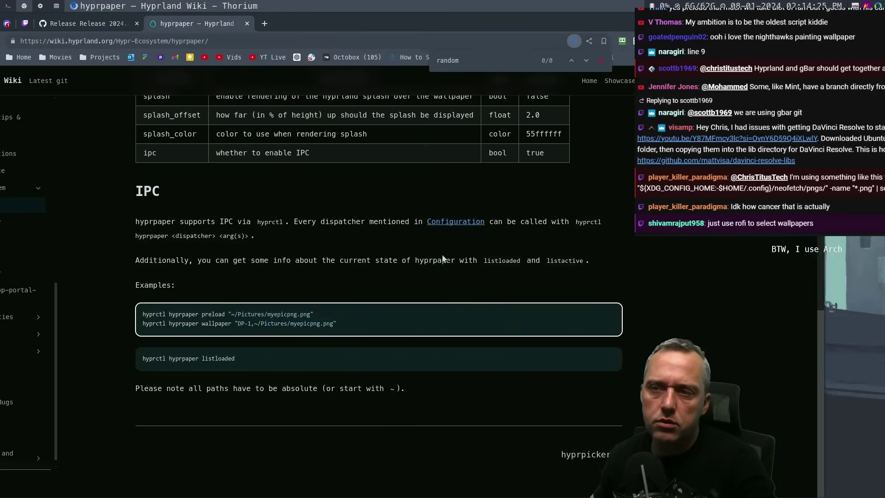
Read the hyprpaper wiki's hyprctl IPC examples and the note about monitor names.
drag(203, 358, 257, 359)
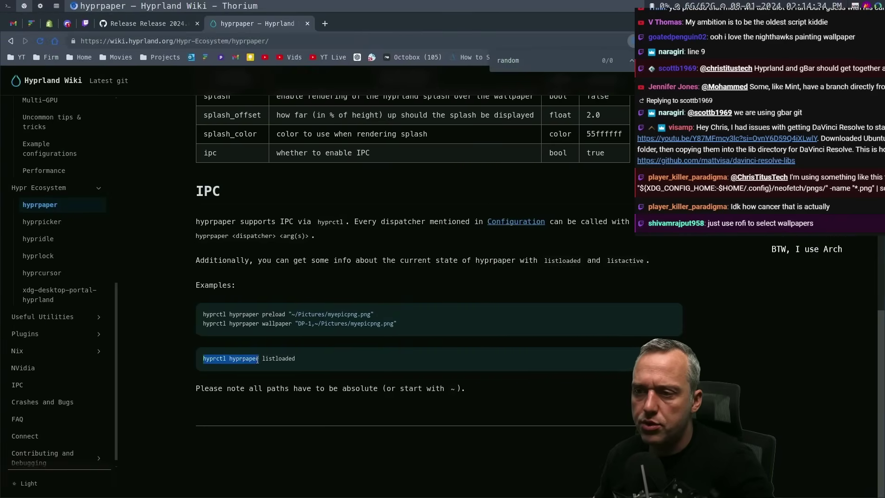
scroll(504, 358, up, 7)
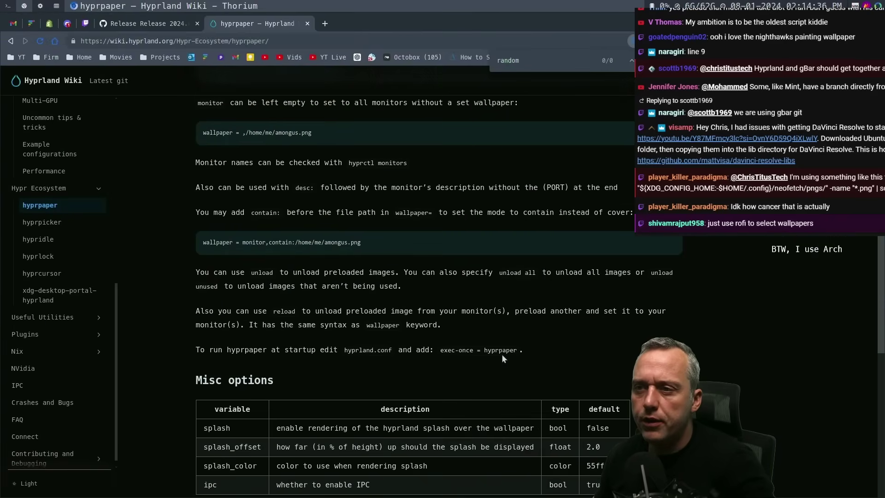
scroll(502, 358, down, 5)
scroll(502, 359, up, 10)
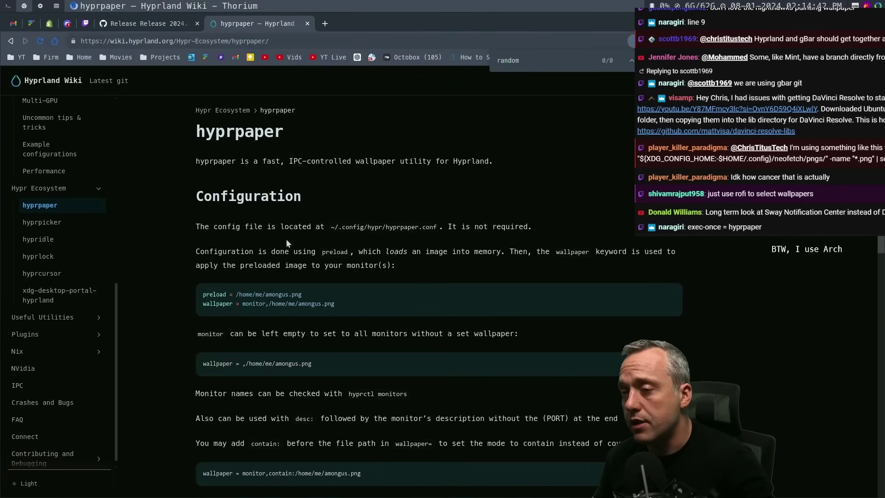
drag(261, 253, 337, 265)
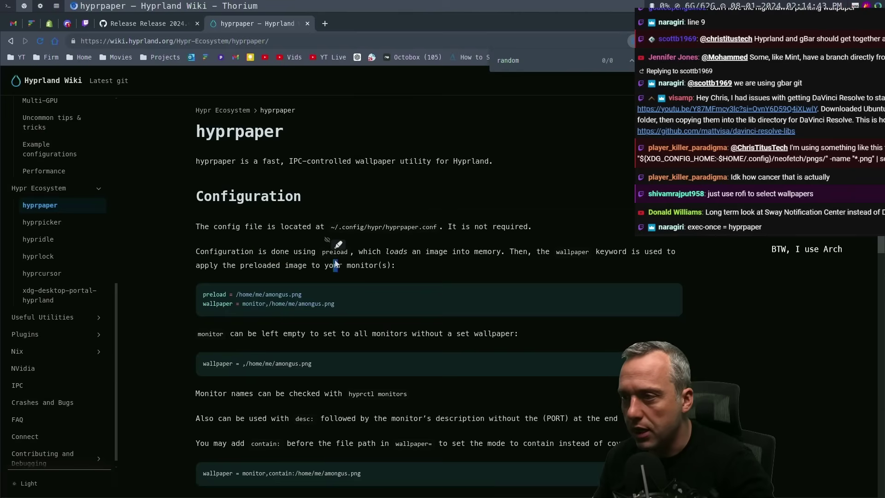
scroll(335, 262, down, 4)
drag(406, 228, 331, 257)
click(331, 258)
scroll(329, 267, down, 3)
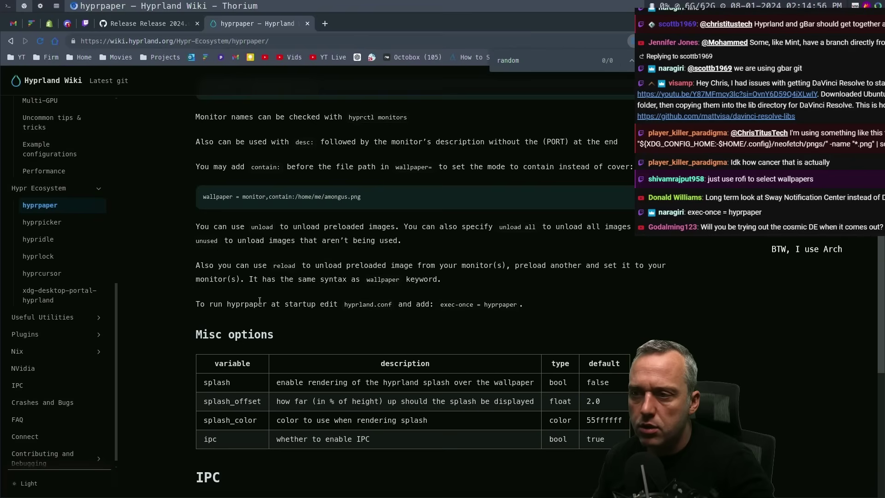
Select 'hyprpaper' in the exec-once startup note, then return to hyprland.conf.
double_click(493, 305)
right_click(504, 304)
click(522, 312)
key(alt+Tab)
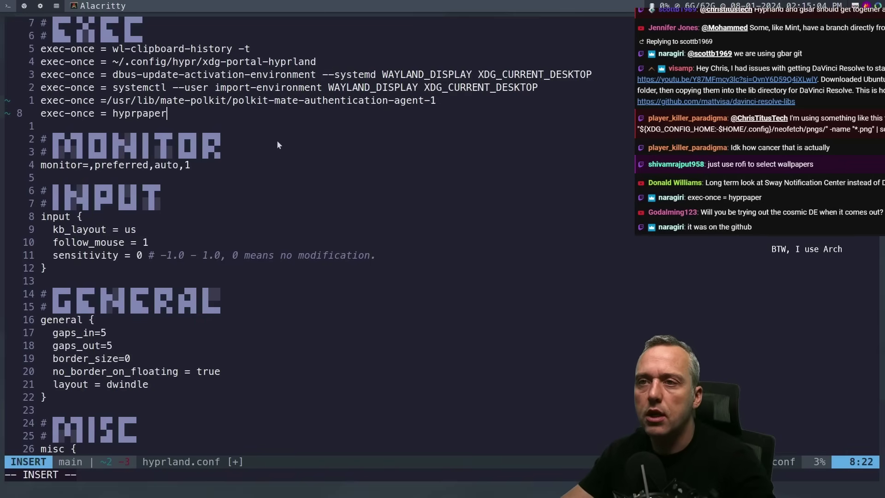
Add a new line below the hyprpaper autostart and go back to the hyprpaper wiki.
key(Return)
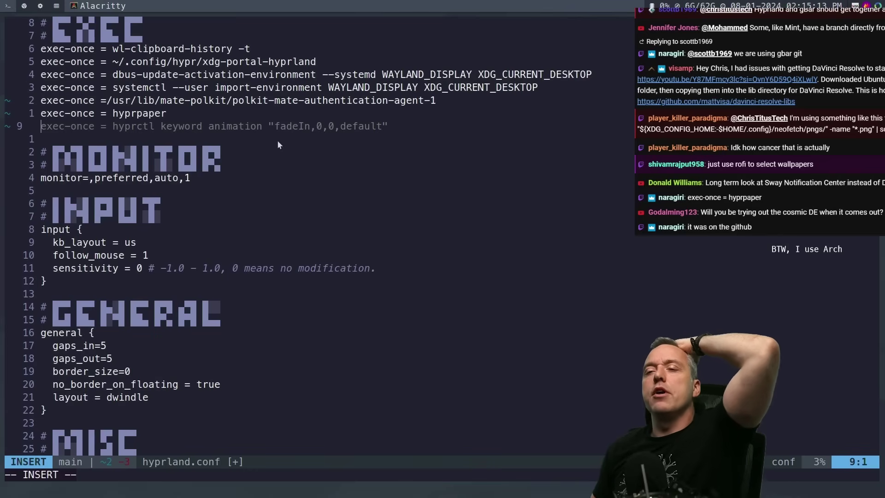
key(super+2)
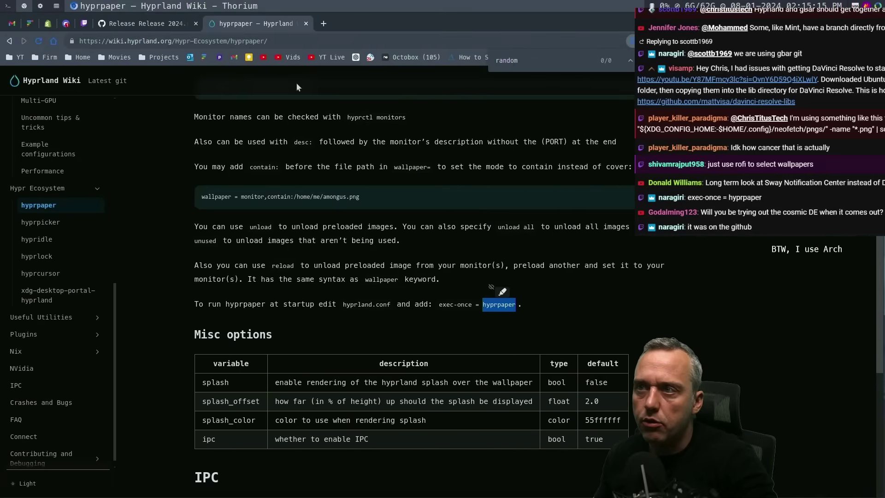
Search for gbar and open the scorpion-26/gBar GitHub repository.
click(286, 46)
text(gbar lin)
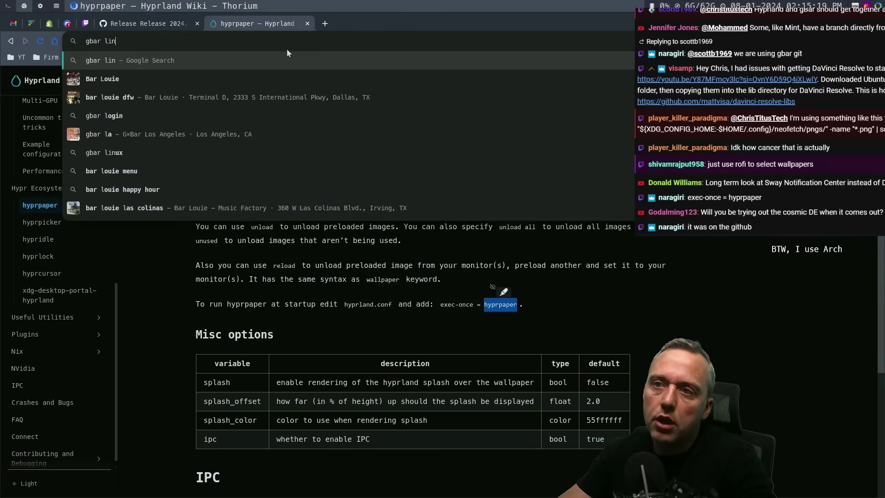
click(138, 171)
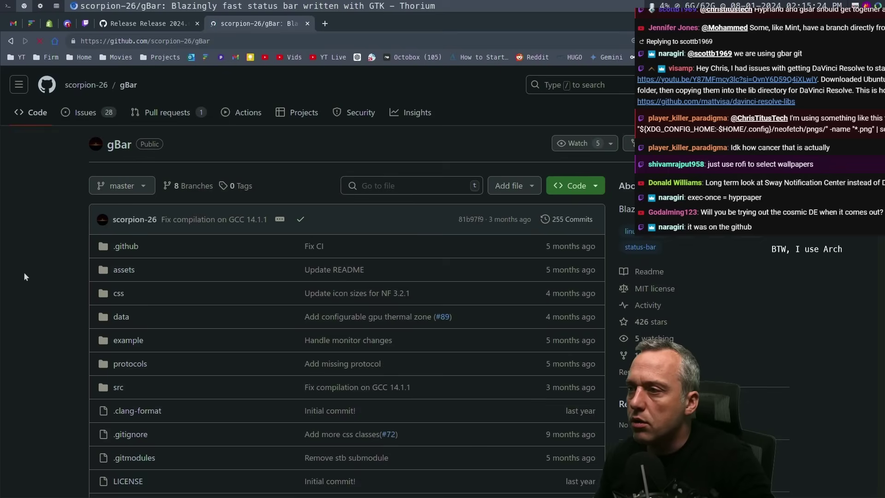
Copy the 'gBar bar 0' command from Running gBar and enter 'exec = gBar bar 0' in hyprland.conf.
scroll(31, 257, down, 12)
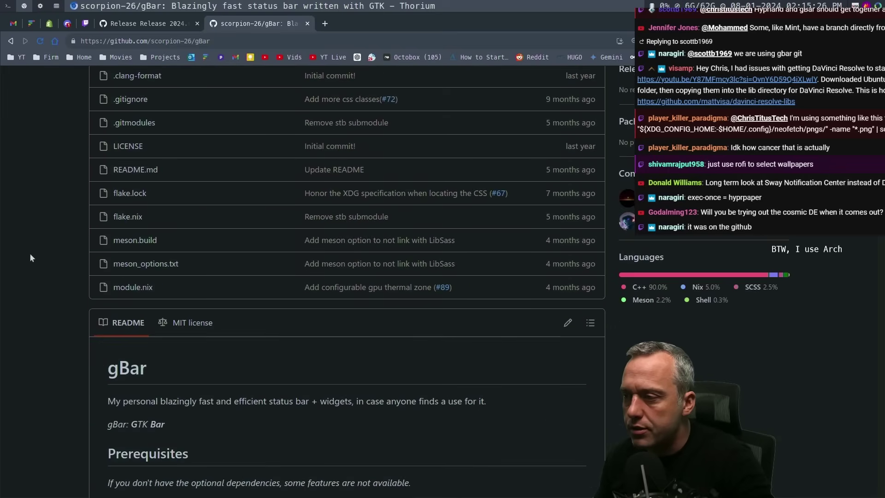
scroll(24, 255, down, 5)
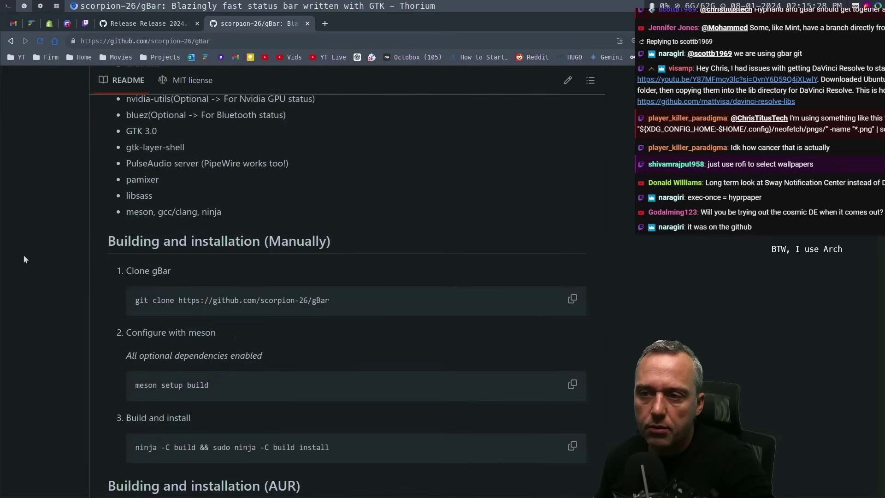
scroll(16, 251, down, 3)
scroll(43, 238, down, 3)
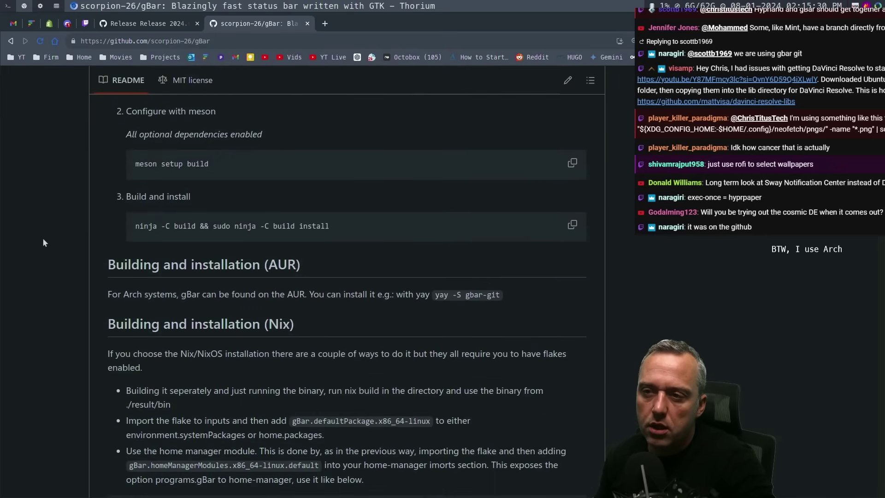
scroll(43, 241, down, 11)
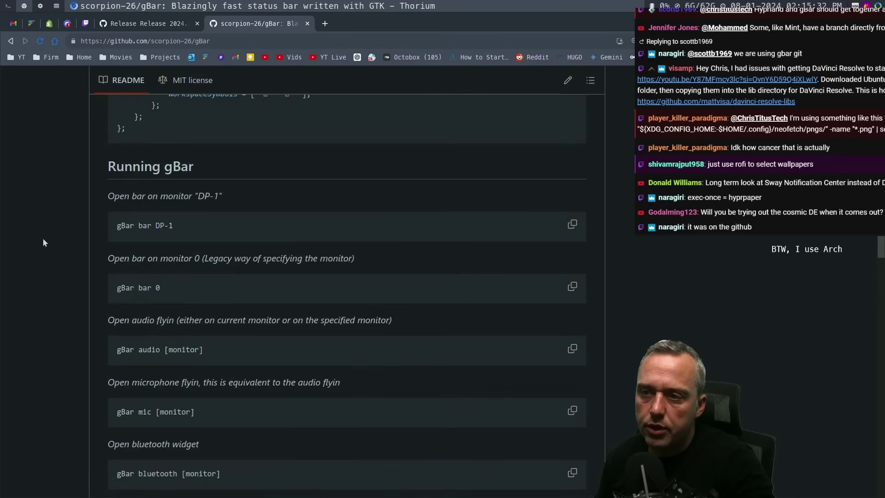
scroll(162, 222, down, 2)
drag(197, 147, 293, 148)
click(291, 151)
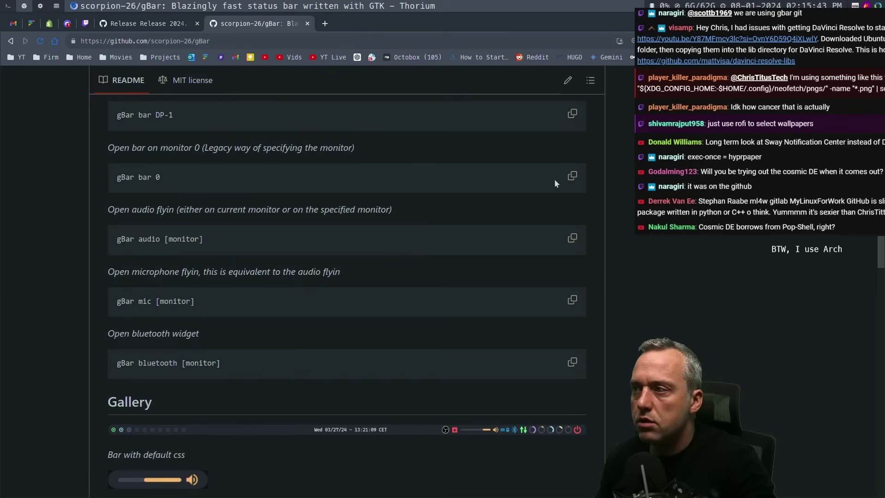
click(572, 176)
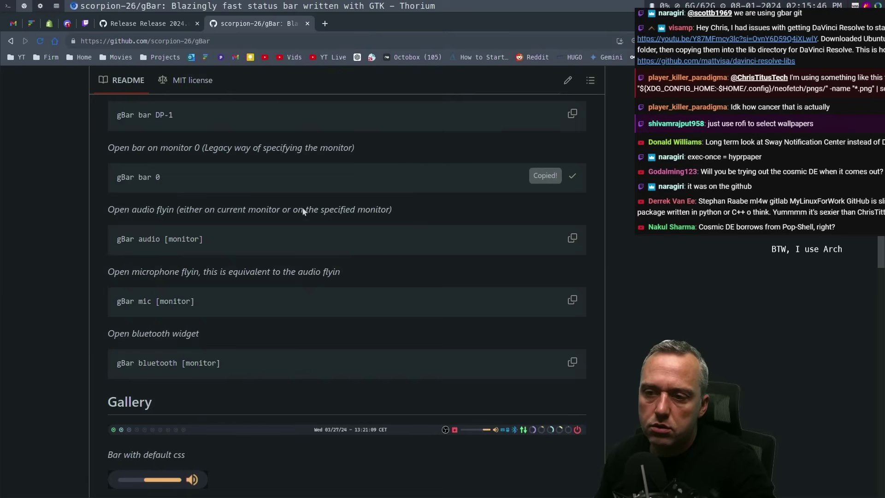
scroll(294, 194, down, 4)
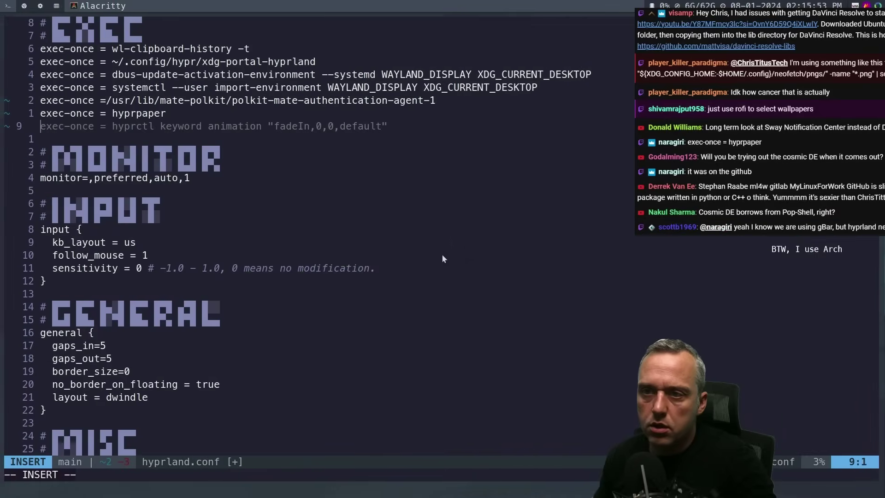
text(exec = )
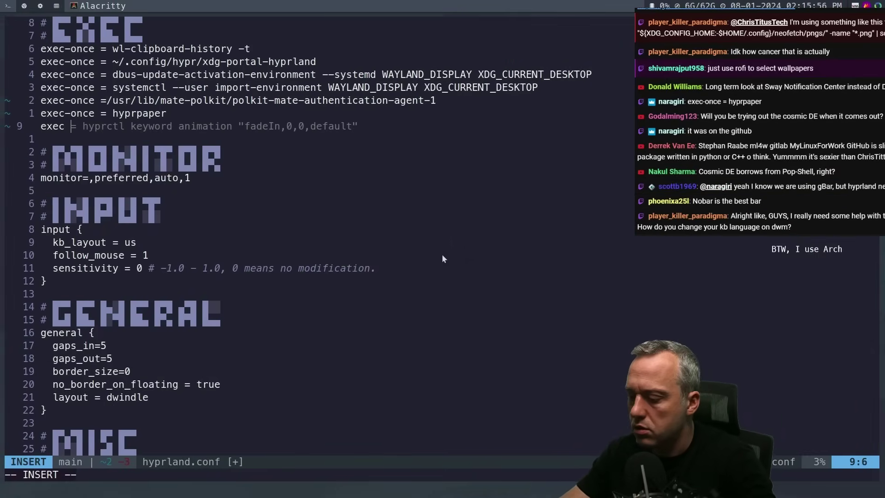
text(gBar bar 0)
Save the exec = gBar bar 0 line and return to the gBar README's Gallery.
key(Escape)
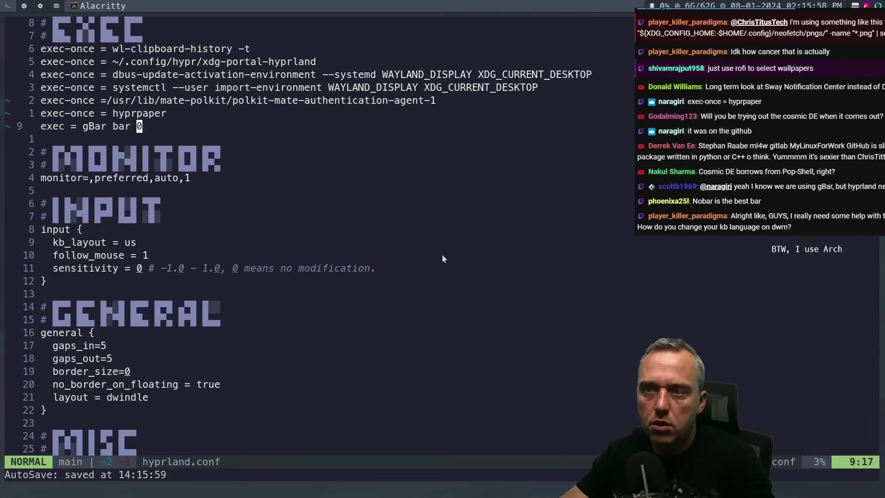
scroll(363, 228, down, 4)
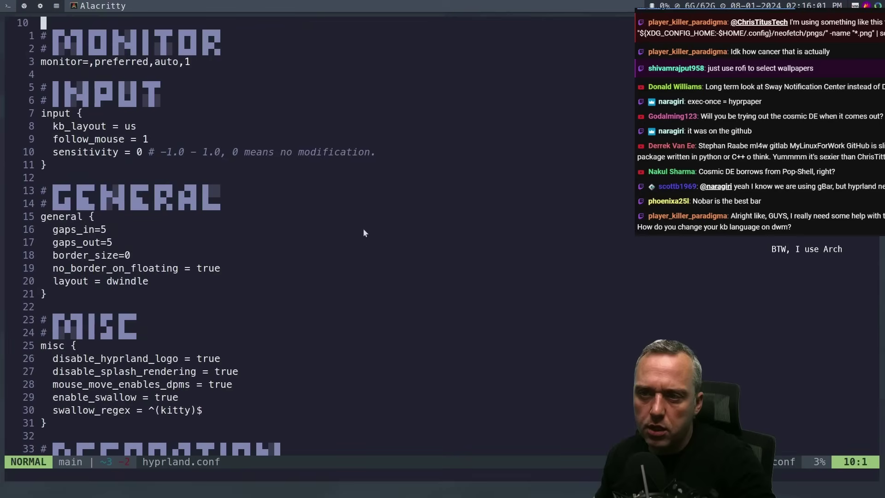
scroll(364, 225, down, 2)
scroll(364, 226, up, 5)
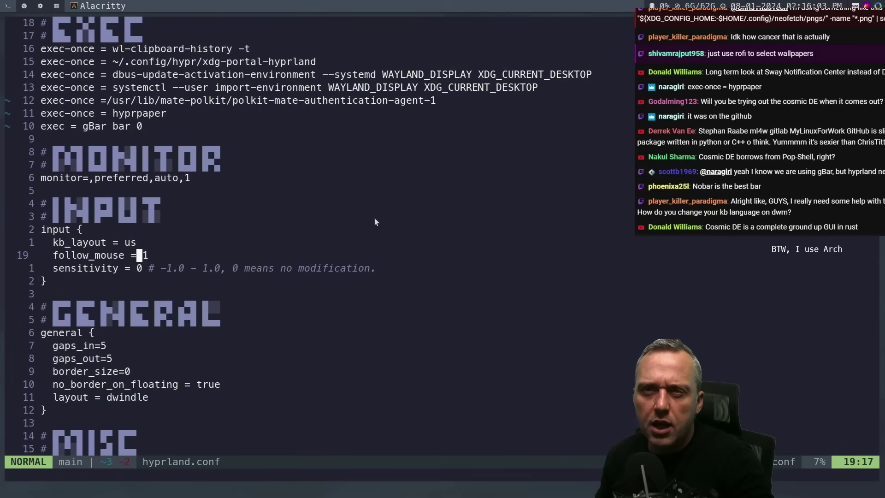
key(super+2)
scroll(457, 251, down, 10)
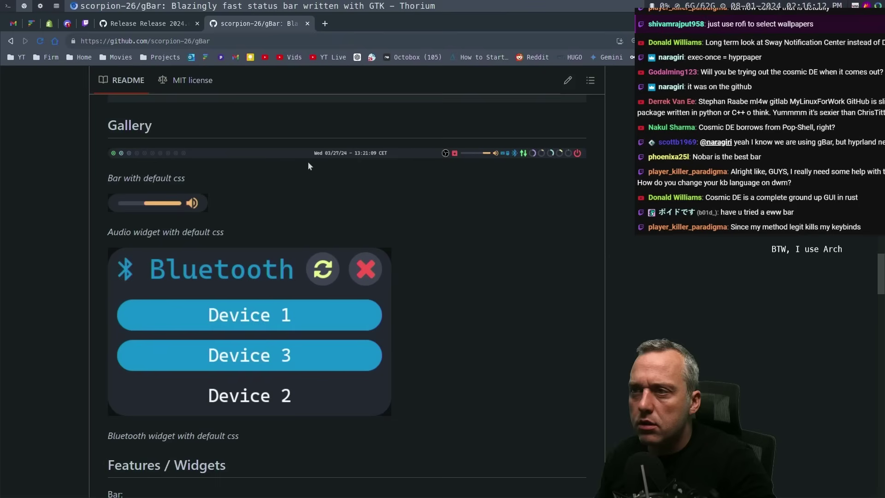
Scroll through the gBar README's Features, Configuration, Plugins and FAQ sections.
scroll(302, 201, down, 8)
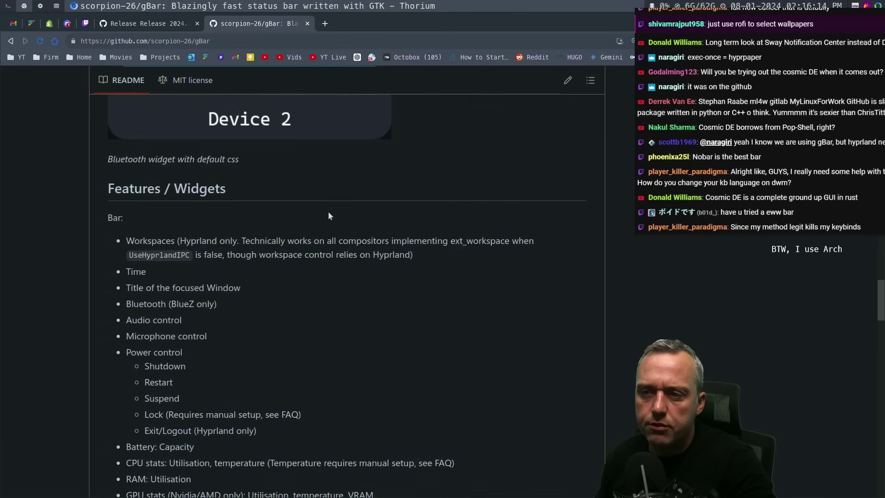
scroll(318, 216, up, 3)
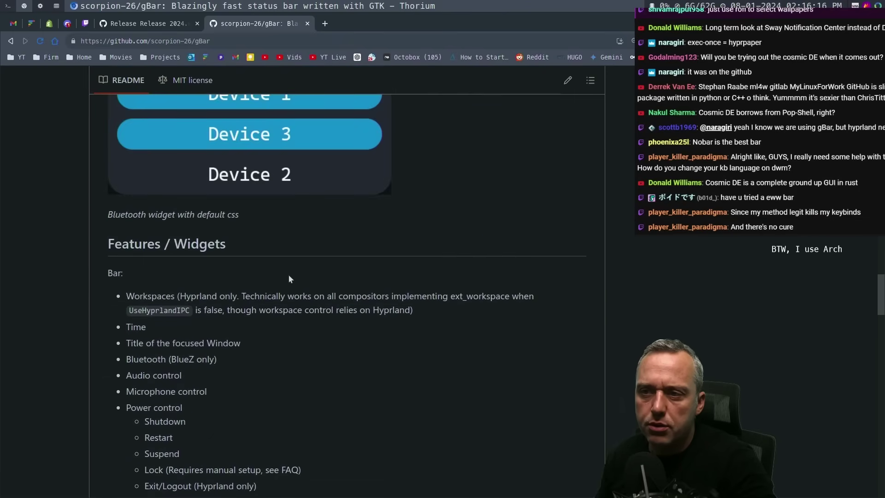
scroll(290, 278, down, 3)
scroll(287, 273, down, 8)
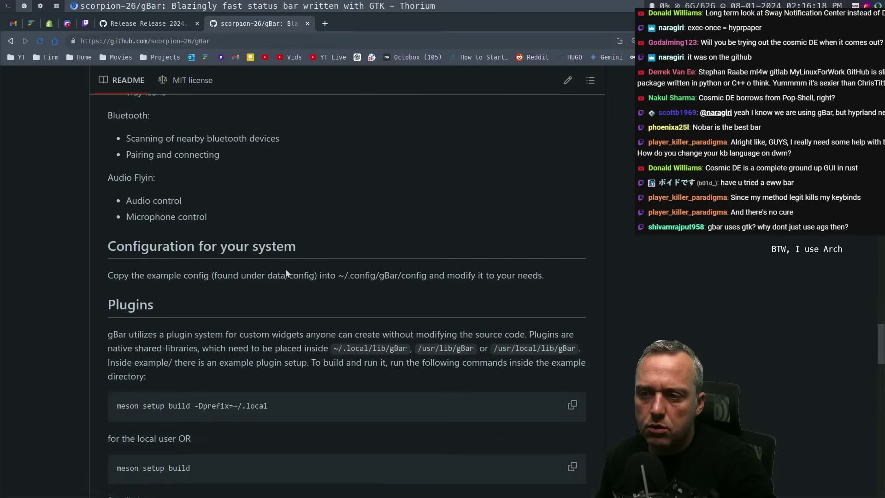
scroll(286, 268, down, 6)
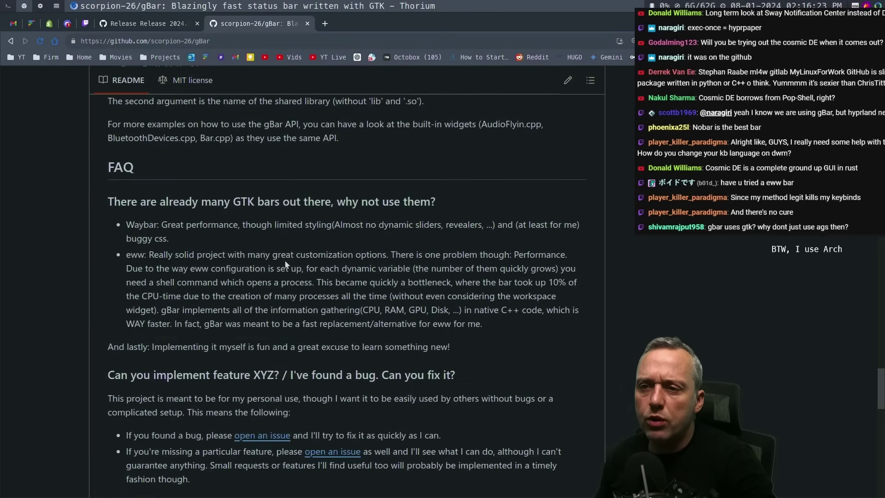
scroll(285, 263, down, 9)
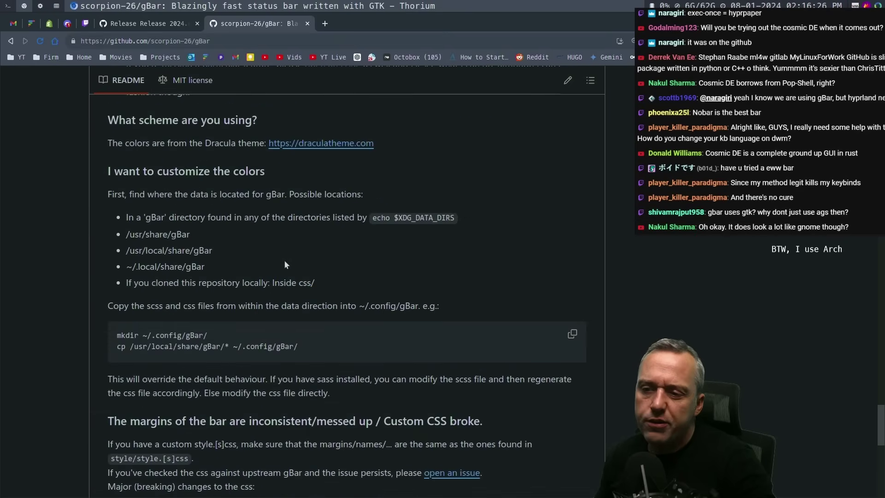
scroll(279, 263, down, 6)
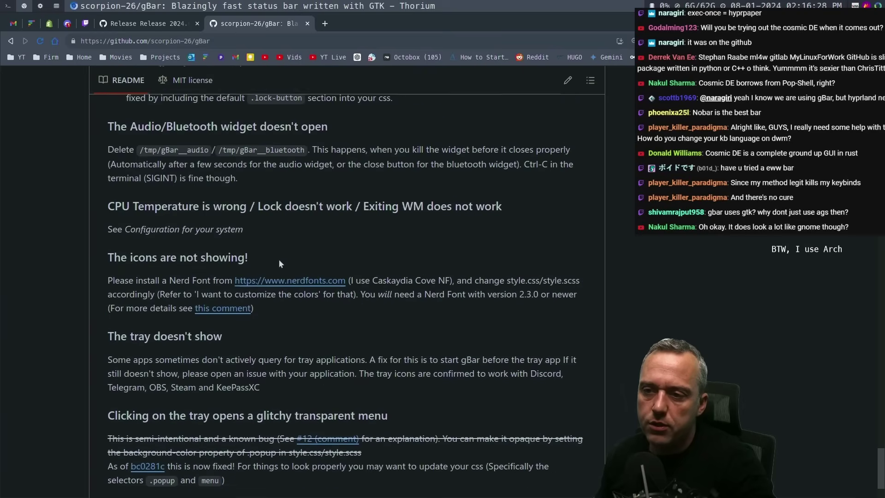
scroll(278, 261, up, 3)
scroll(277, 260, up, 20)
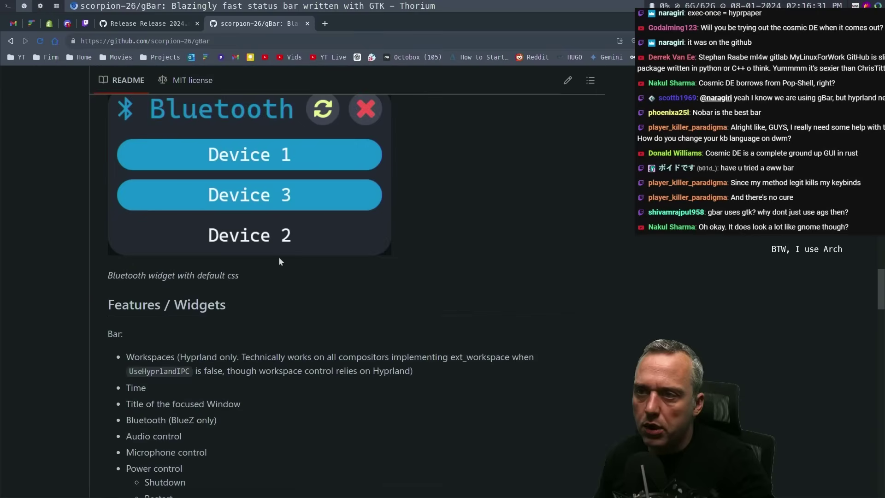
scroll(280, 261, up, 18)
scroll(277, 255, down, 4)
scroll(278, 257, down, 10)
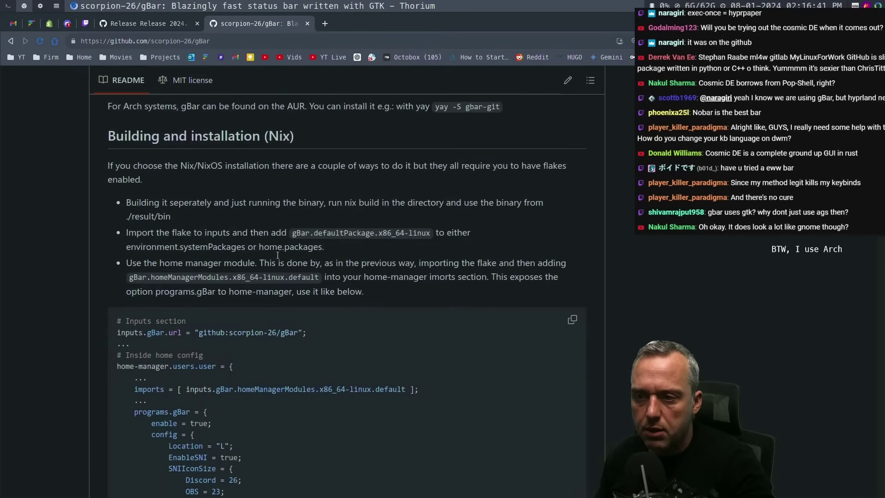
scroll(279, 259, down, 10)
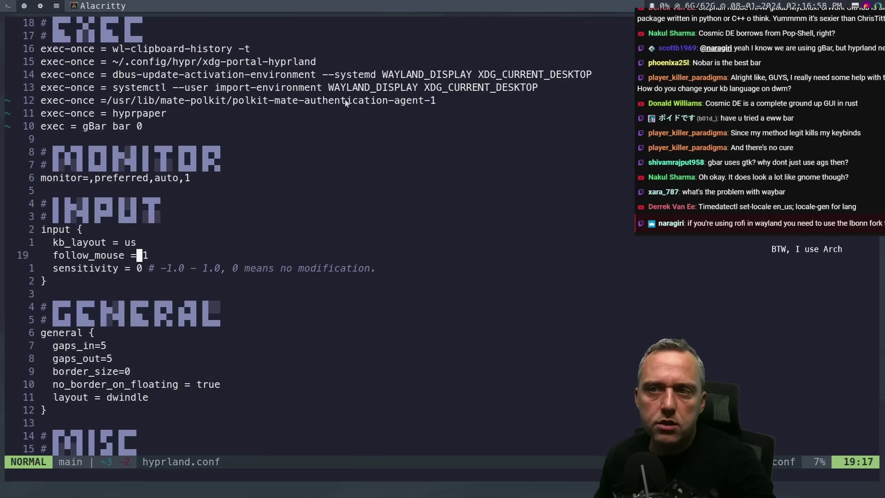
scroll(380, 159, down, 4)
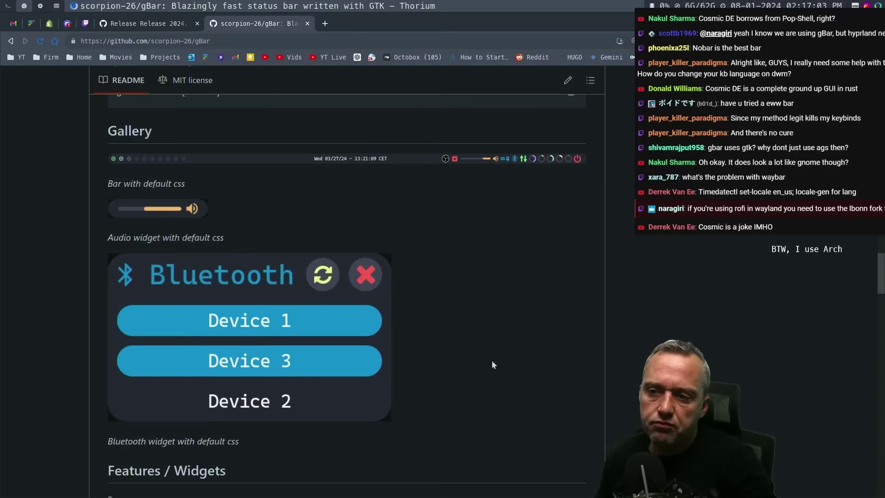
scroll(491, 360, down, 8)
scroll(505, 291, down, 20)
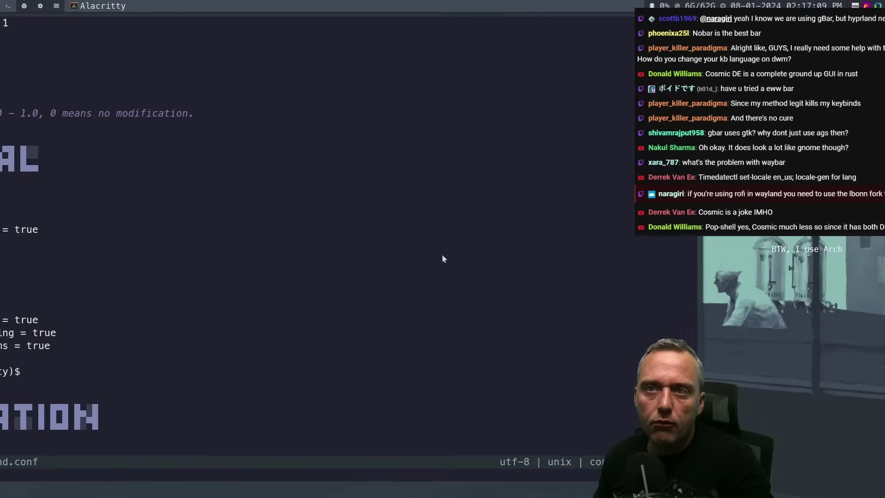
Quit Neovim, run set-hypr.sh accepting packages but cancelling config copy, then run startx.
text(:q)
key(Return)
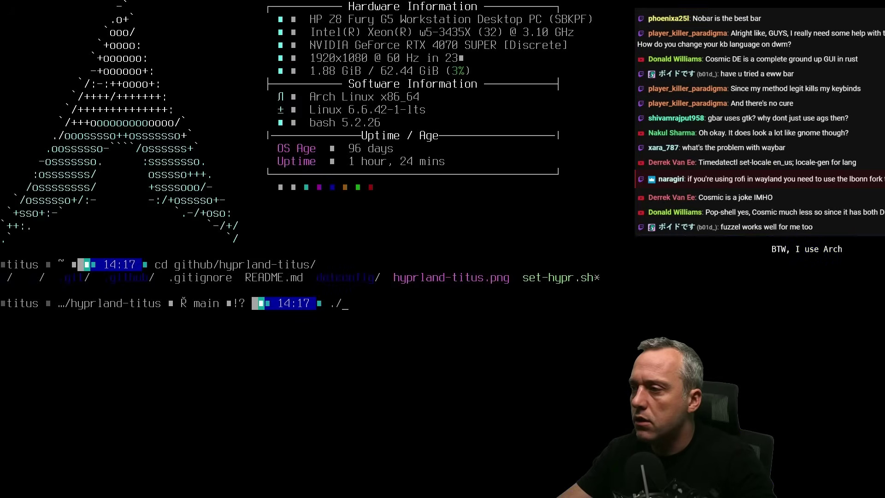
text(set-hypr.sh)
key(Return)
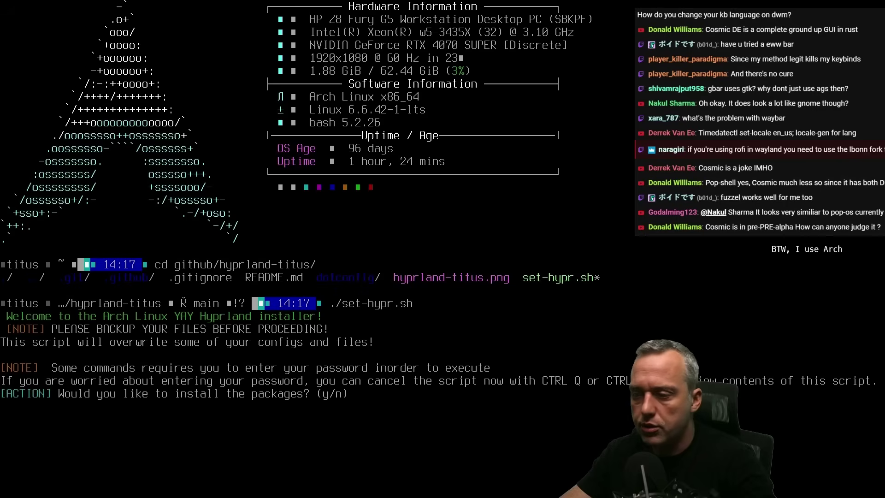
text(y)
key(Return)
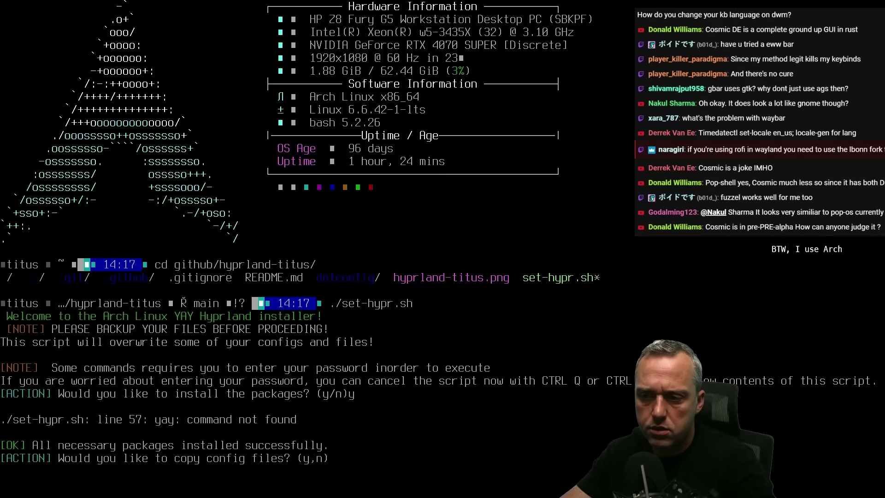
key(ctrl+c)
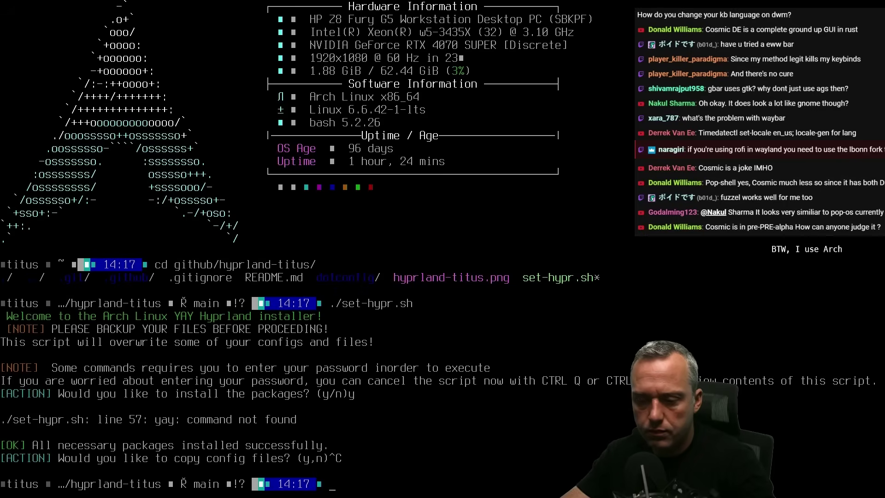
text(startx)
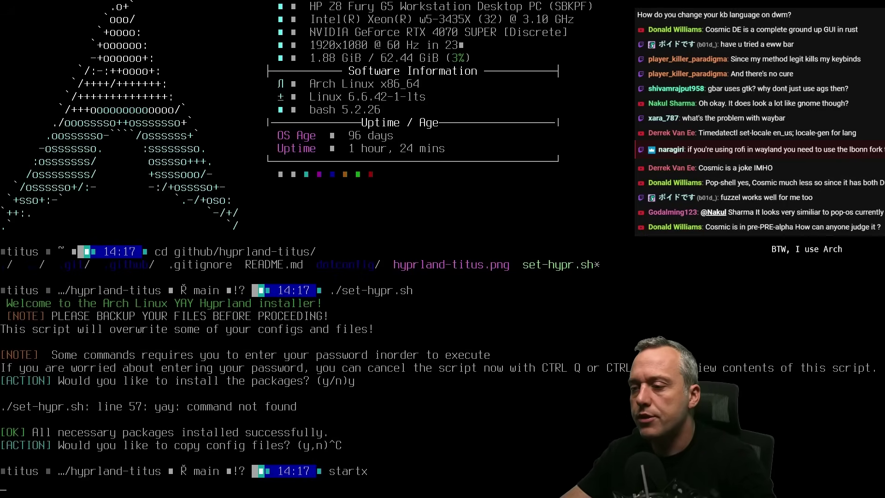
key(Return)
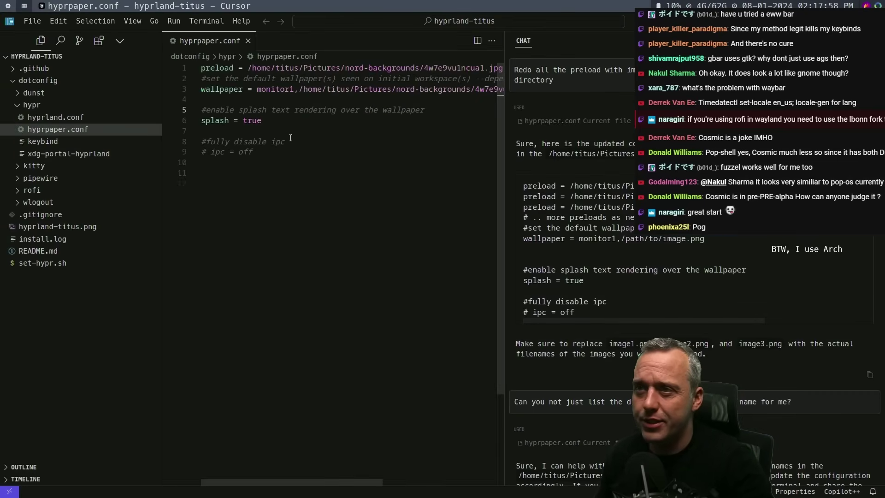
Open set-hypr.sh from the explorer, switch the chat model to Claude, and widen the chat panel.
click(21, 108)
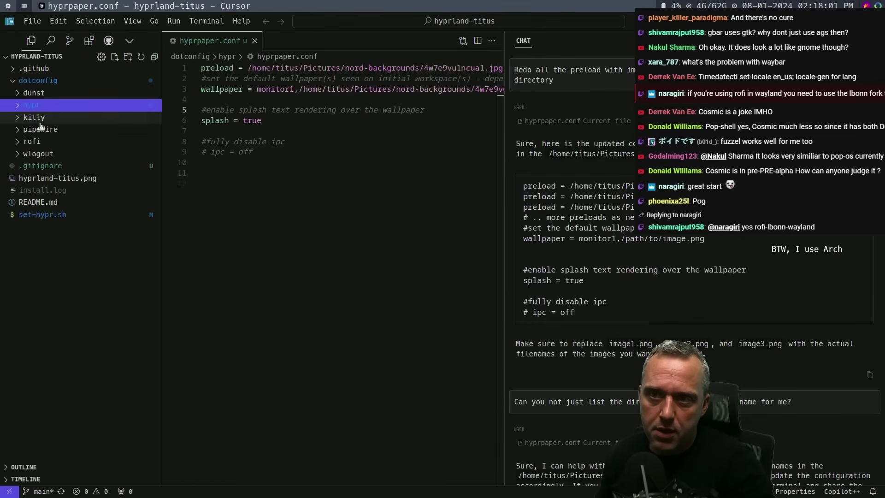
click(41, 214)
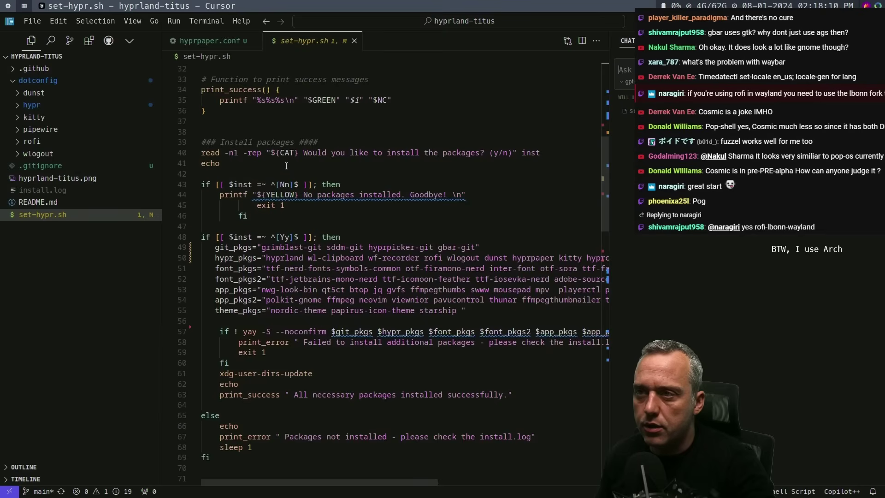
scroll(286, 165, down, 5)
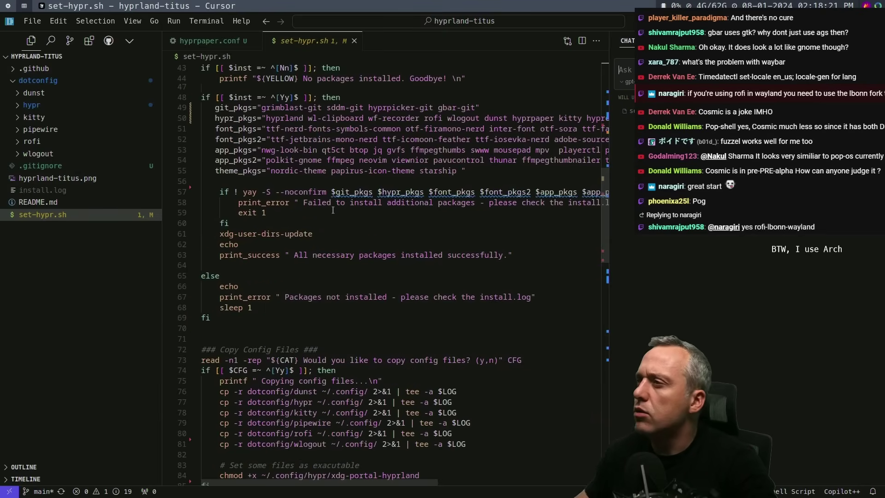
click(627, 82)
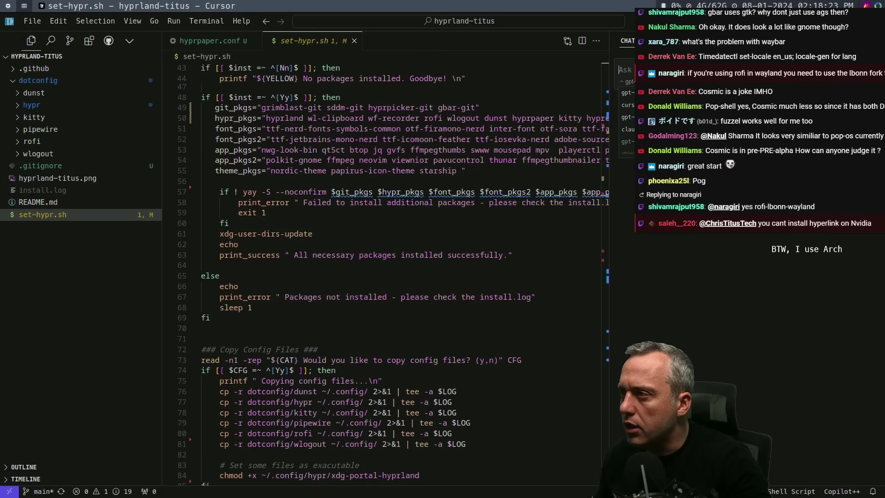
click(628, 129)
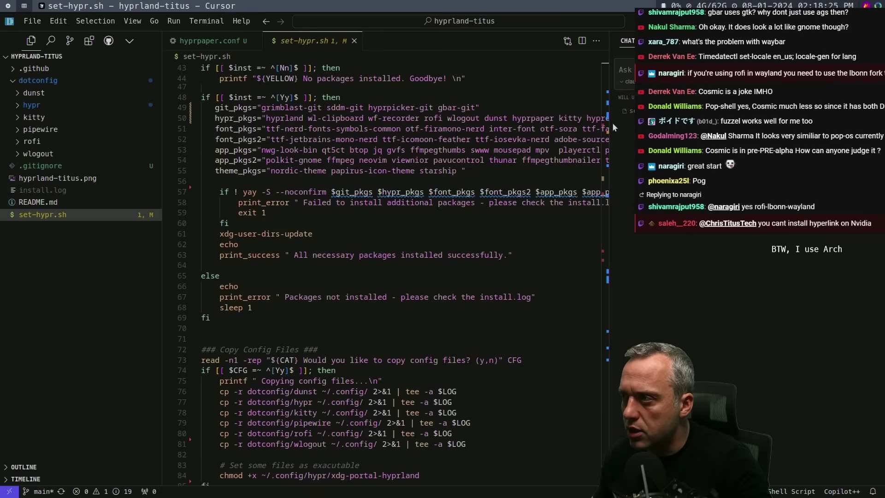
drag(607, 122, 395, 122)
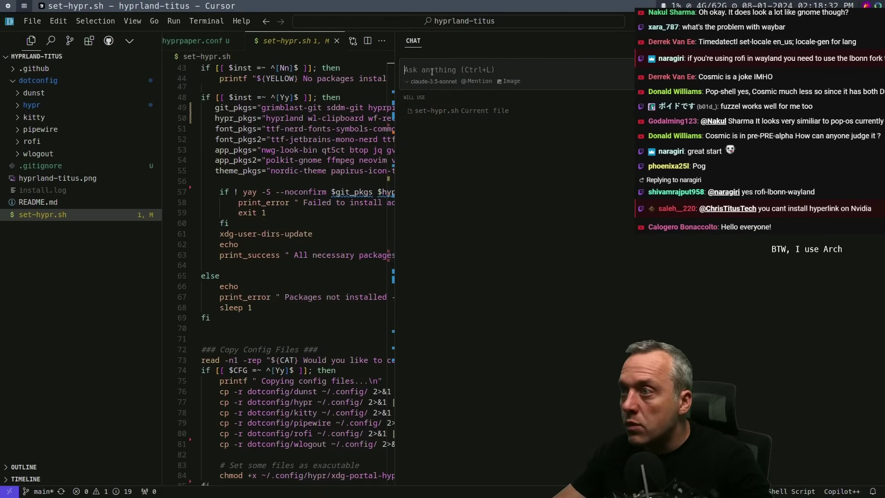
Ask the chat to check for yay or paru, and apply its AUR-helper edit to set-hypr.sh.
text(Check for )
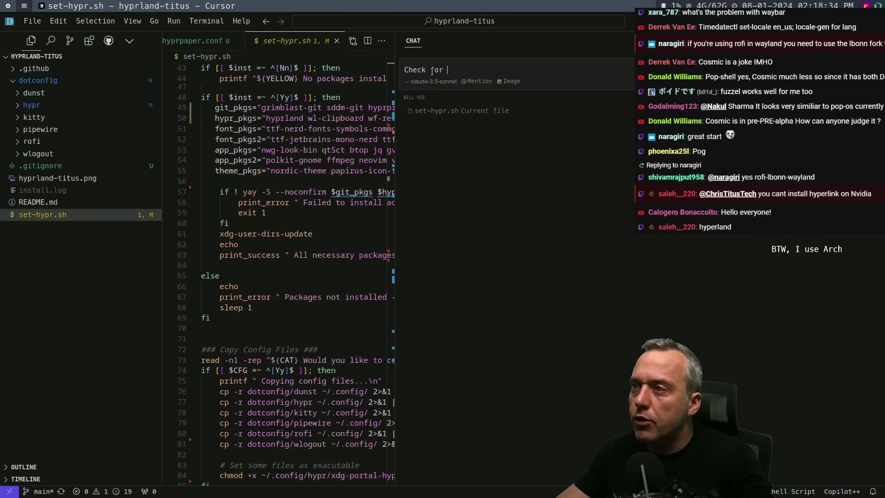
text(yay or paru in script us)
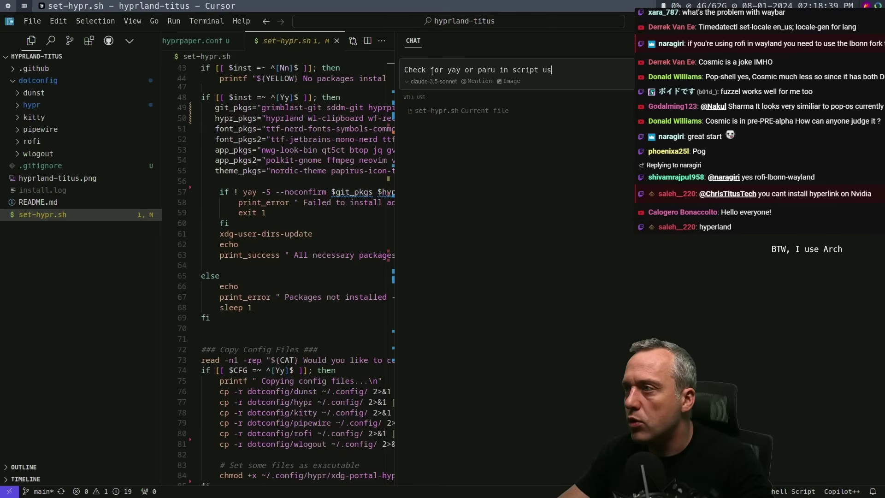
text(e proper AUR)
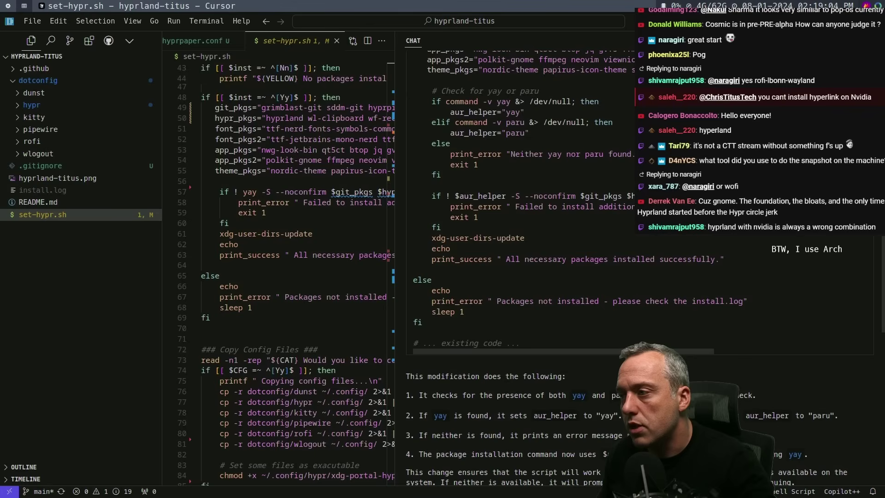
scroll(517, 277, up, 10)
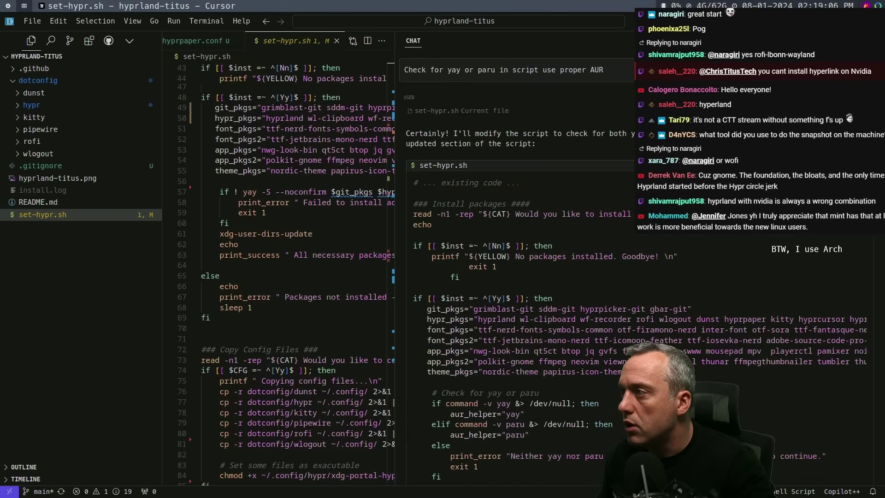
key(ctrl+Return)
key(ctrl+l)
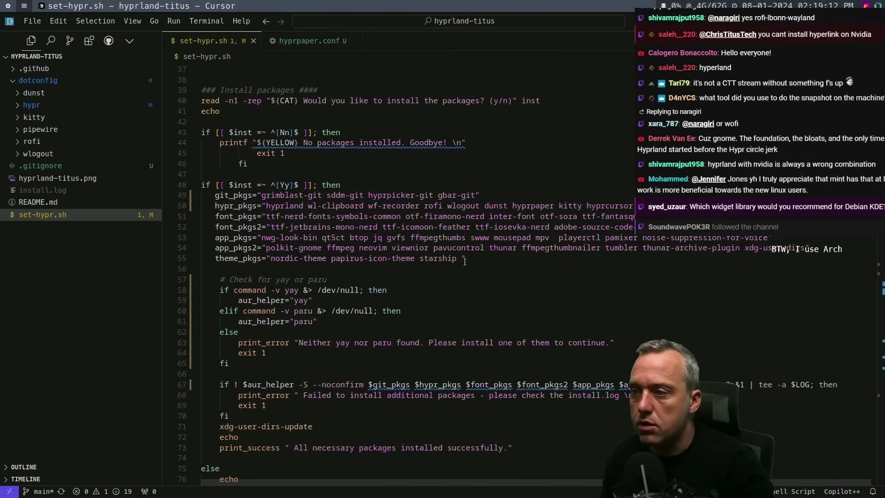
scroll(464, 258, down, 3)
scroll(441, 262, down, 15)
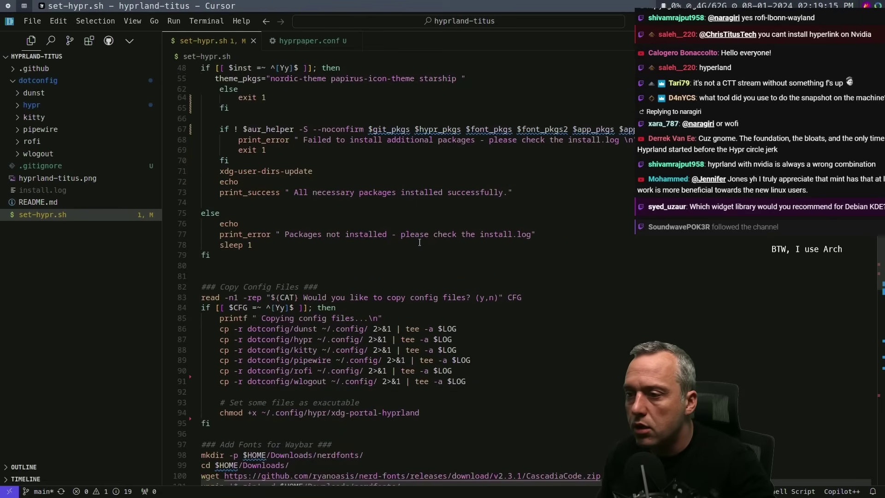
scroll(453, 329, down, 12)
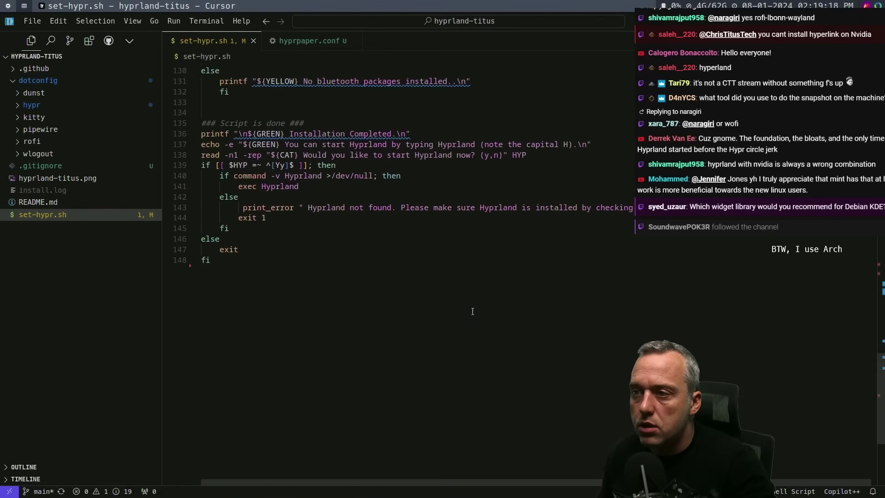
scroll(472, 310, up, 15)
scroll(599, 287, up, 8)
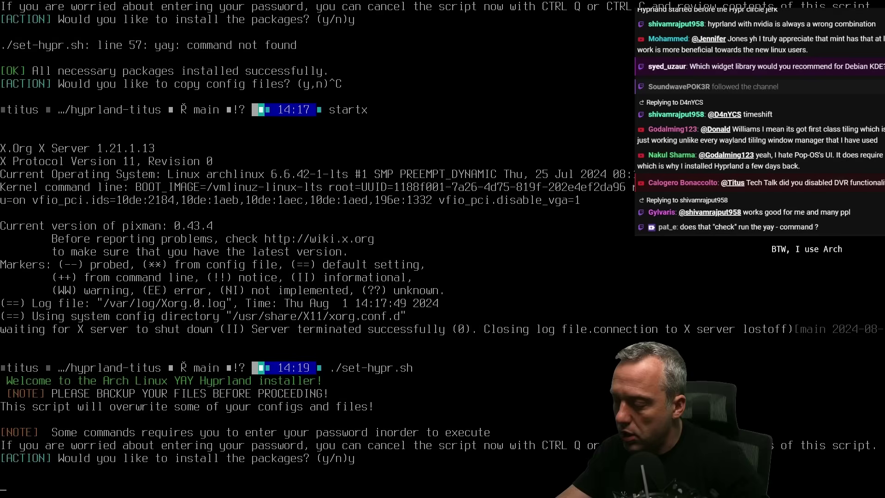
Answer y to install the packages and y to copy the config files.
text(y)
key(Return)
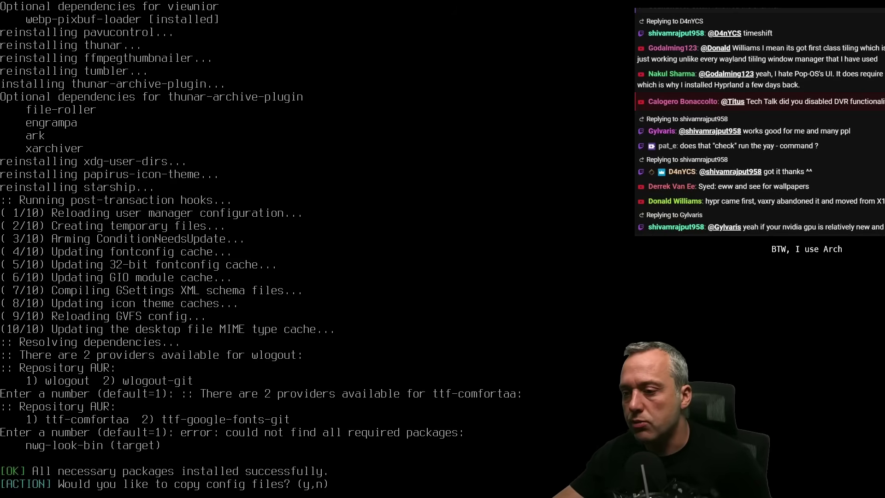
text(y)
key(Return)
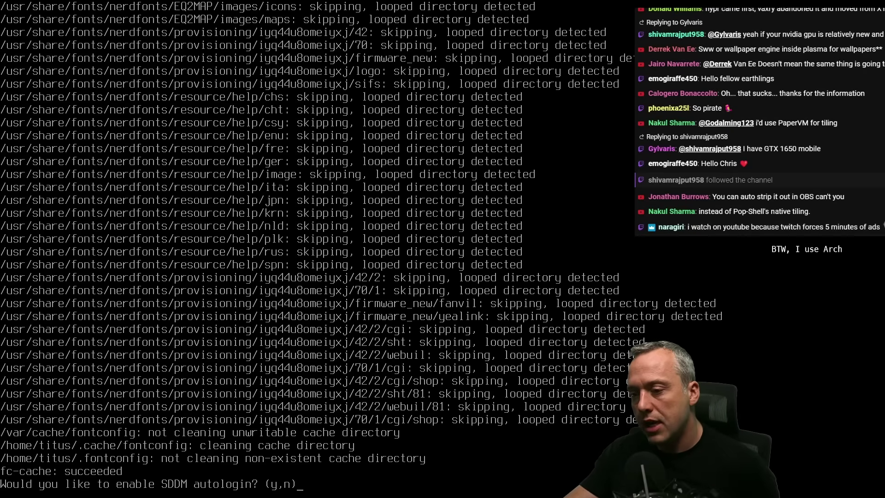
Accept the SDDM autologin prompt, then enter the Hyprland command using Tab completion.
text(y)
key(Return)
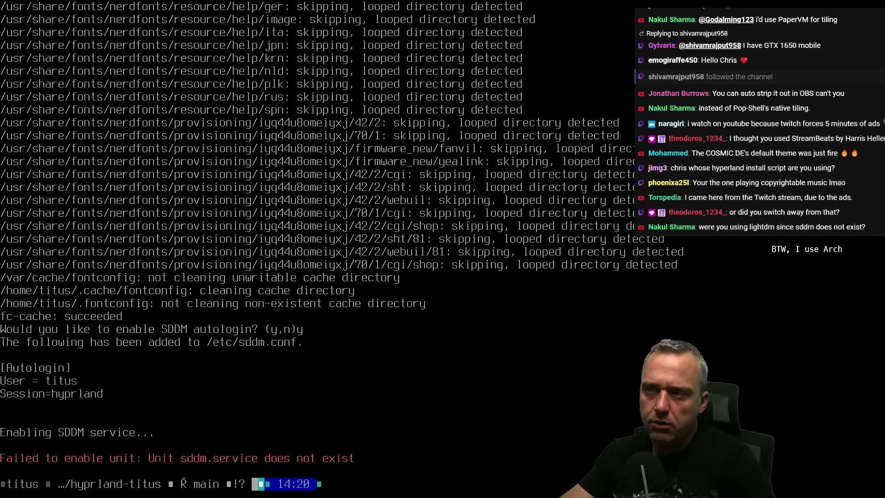
text(ypr)
key(Tab)
Launch Hyprland from the console, which crashes with an EGL renderer error.
text(lan)
key(Tab)
text(d)
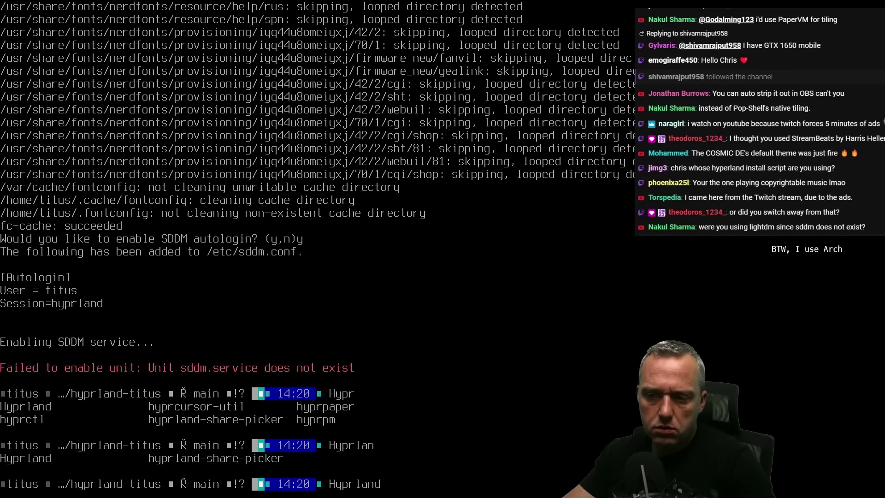
key(Return)
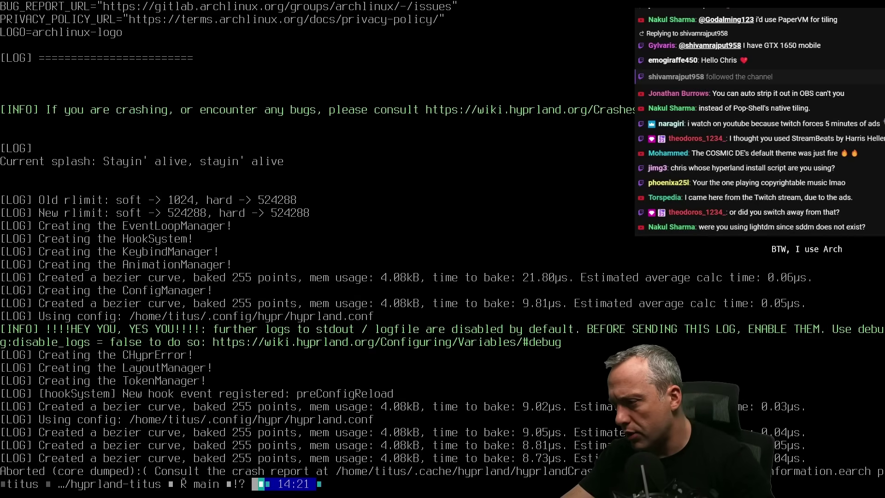
Read the Hyprland crash report in vim to its tail, then start X with startx.
text(vim)
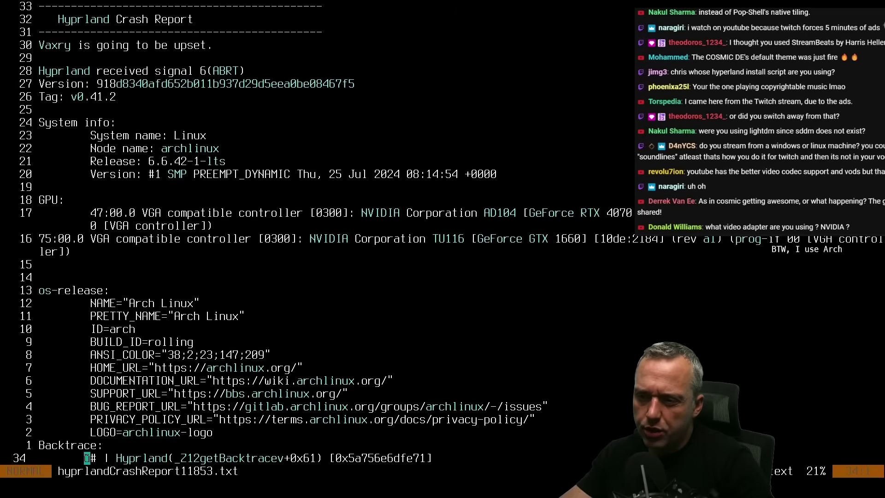
key(ctrl+f)
key(ctrl+f)
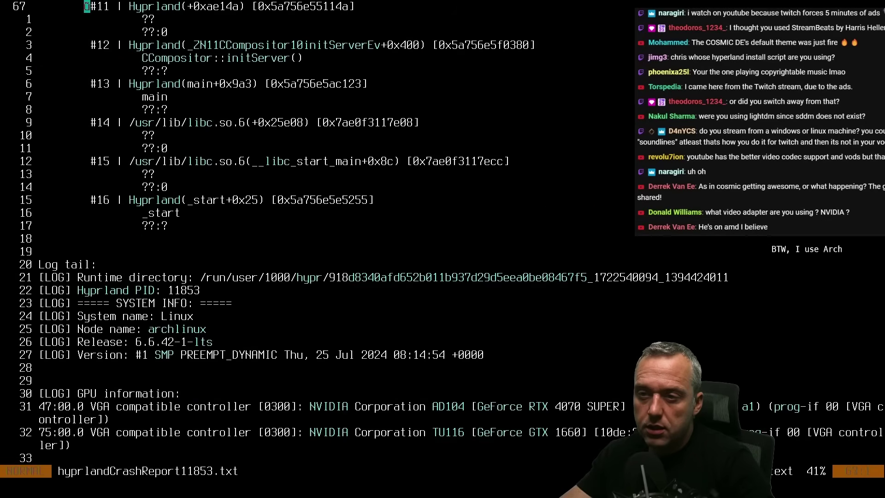
key(ctrl+f)
key(ctrl+f)
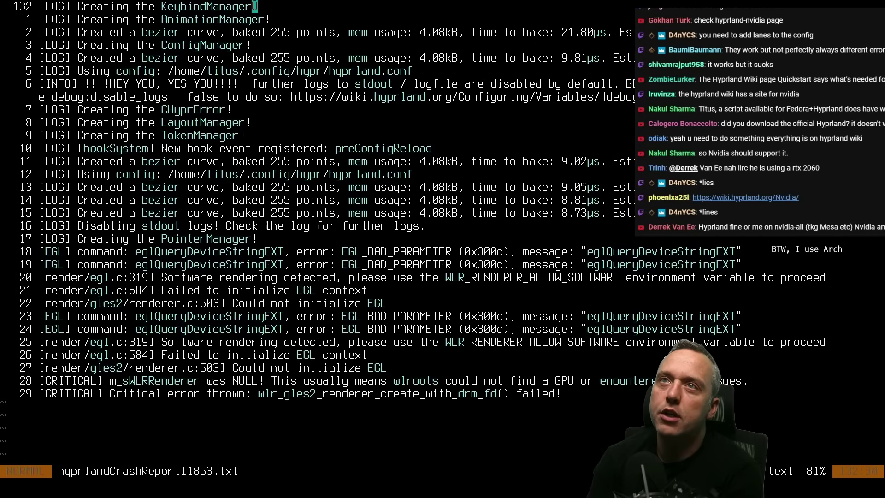
text(:q)
key(Return)
text(startx)
key(Return)
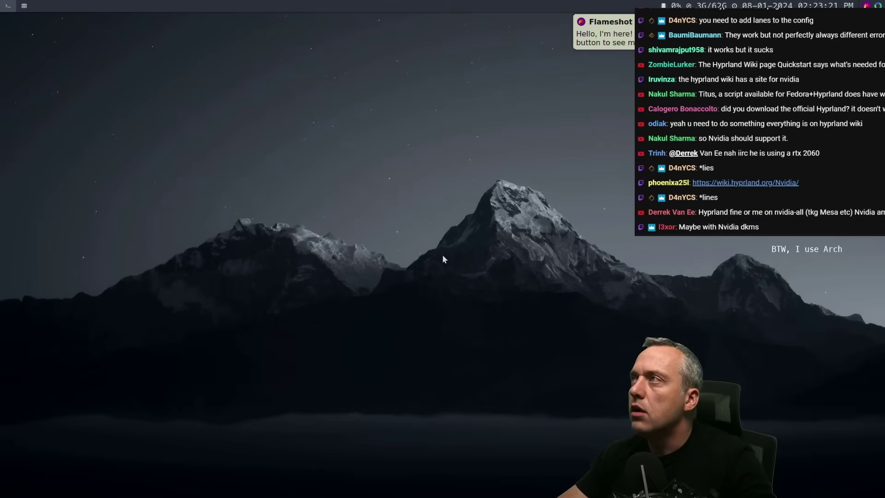
Open Alacritty and Thorium and read the Hyprland Wiki NVIDIA page down to Installation.
key(super+Return)
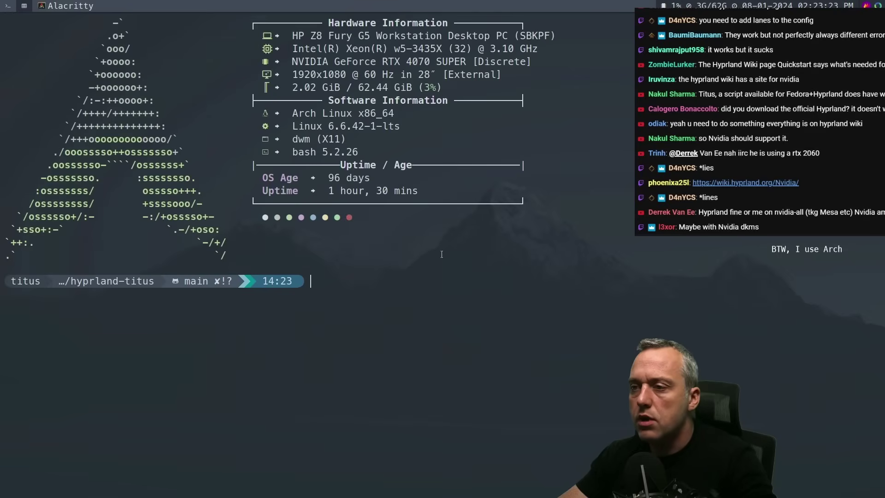
key(super+b)
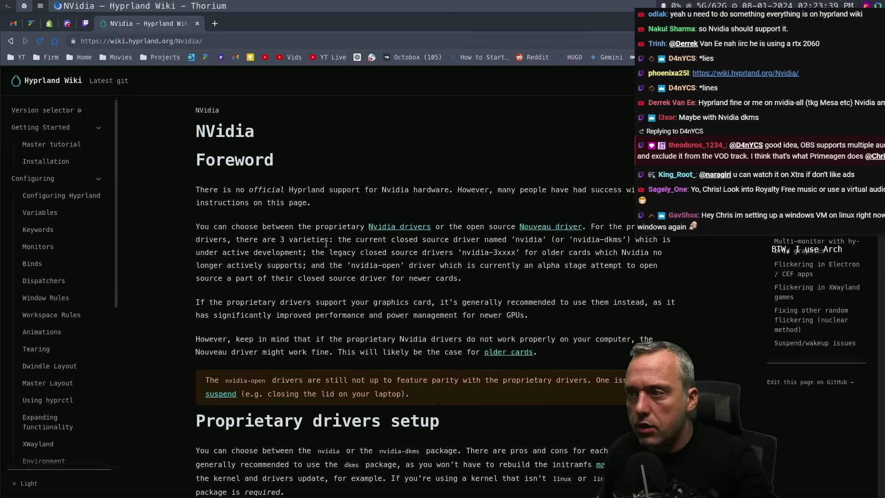
scroll(324, 243, down, 4)
scroll(330, 241, up, 4)
scroll(335, 241, down, 2)
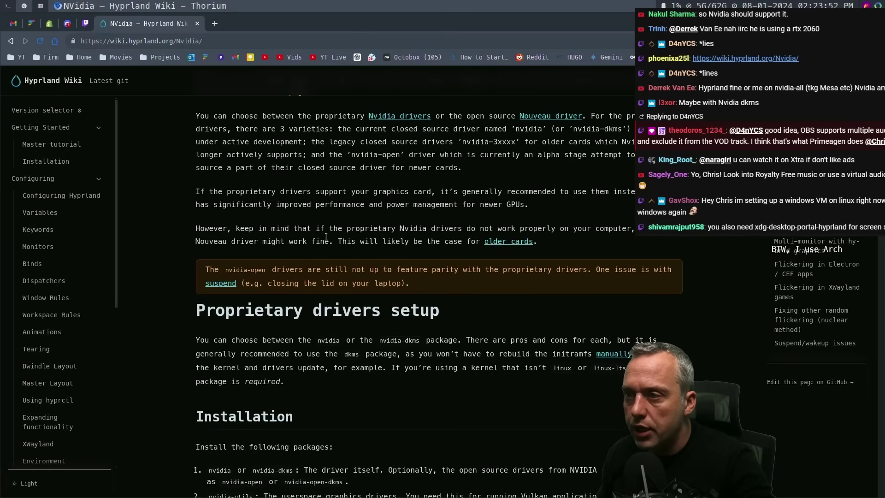
scroll(324, 244, down, 5)
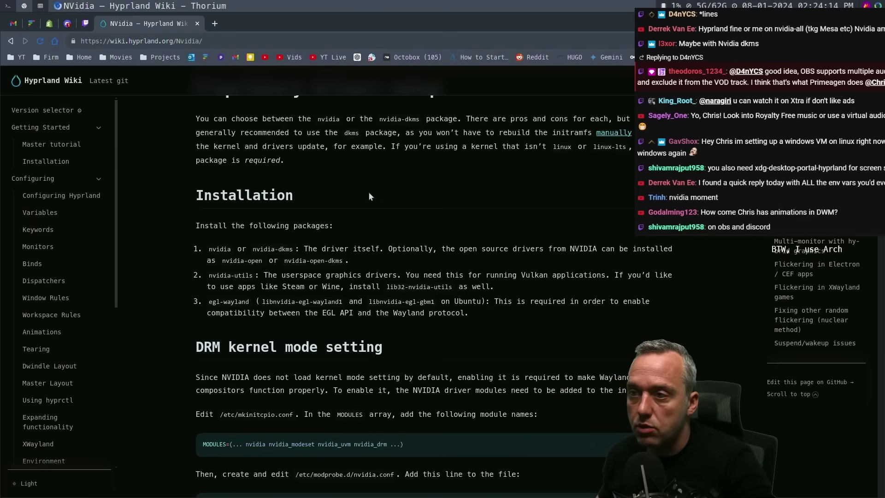
scroll(398, 237, down, 2)
scroll(392, 230, down, 2)
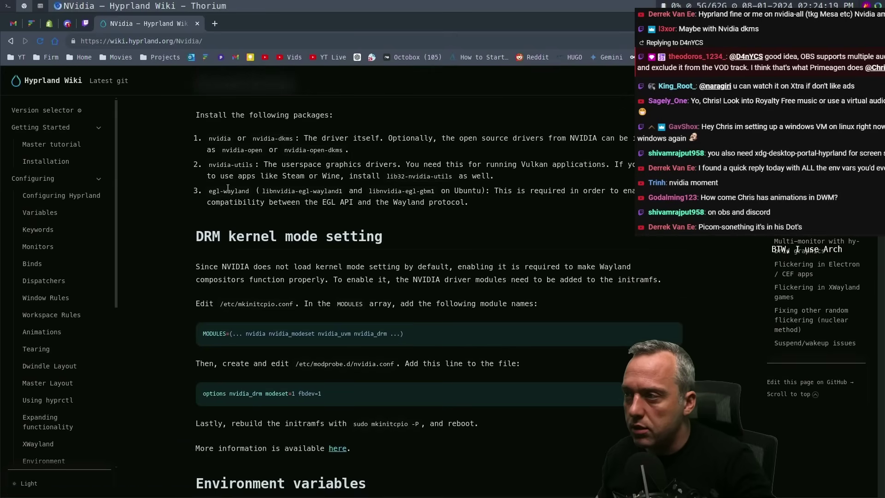
Run paru -S egl-wayland in the terminal workspace.
key(super+1)
text(pa)
text(ru -S egl-wayland)
key(Return)
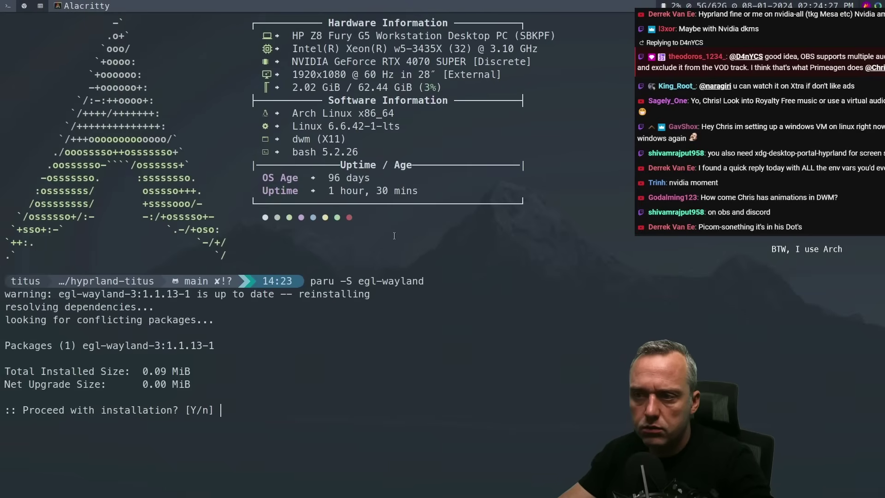
Cancel the egl-wayland reinstall and return to the NVIDIA wiki's DRM kernel mode setting section.
key(ctrl+c)
key(super+2)
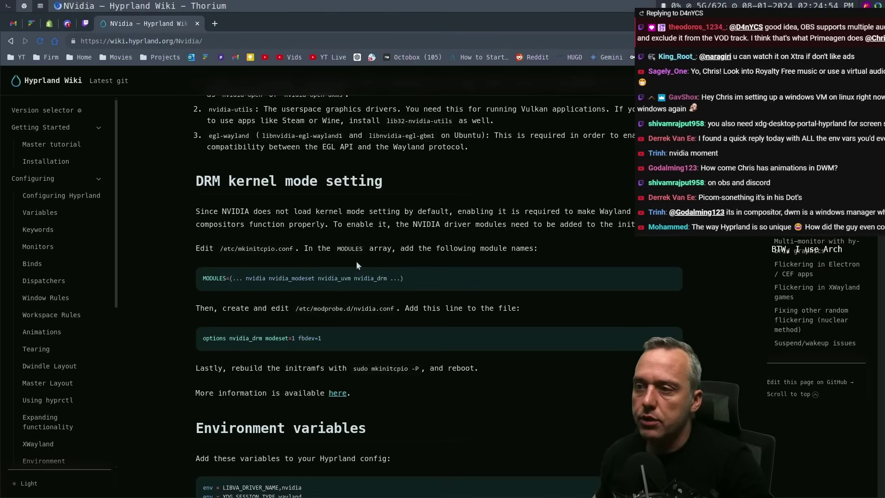
Copy the nvidia, nvidia_modeset, nvidia_uvm and nvidia_drm names from the wiki's MODULES example.
drag(246, 279, 387, 278)
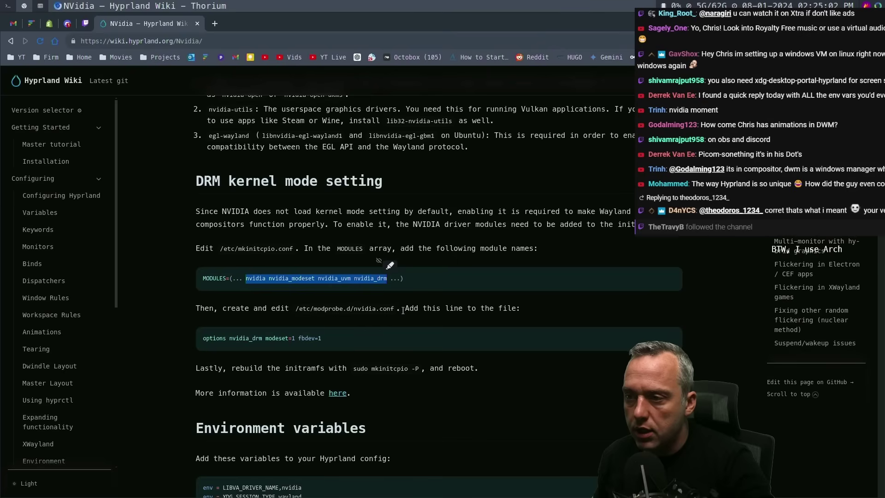
right_click(372, 279)
click(383, 282)
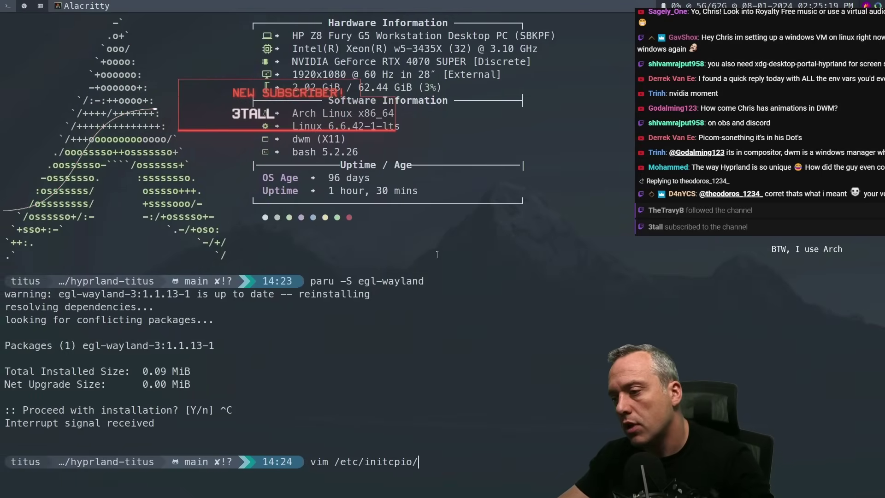
Open /etc/mkinitcpio.conf in vim.
key(Tab)
key(Tab)
key(BackSpace)
key(BackSpace)
key(BackSpace)
key(BackSpace)
key(BackSpace)
key(BackSpace)
key(BackSpace)
key(BackSpace)
key(BackSpace)
text(mkinit)
key(Tab)
key(Tab)
key(Tab)
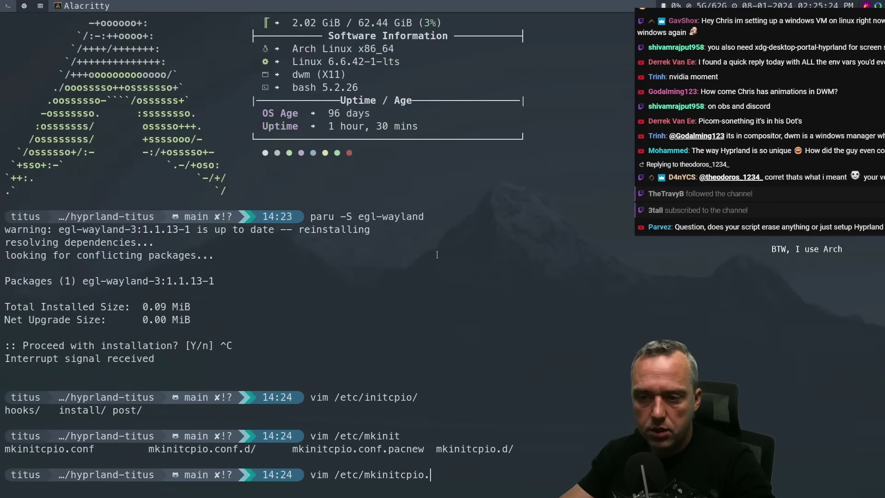
key(Tab)
key(Tab)
text(conf)
key(Return)
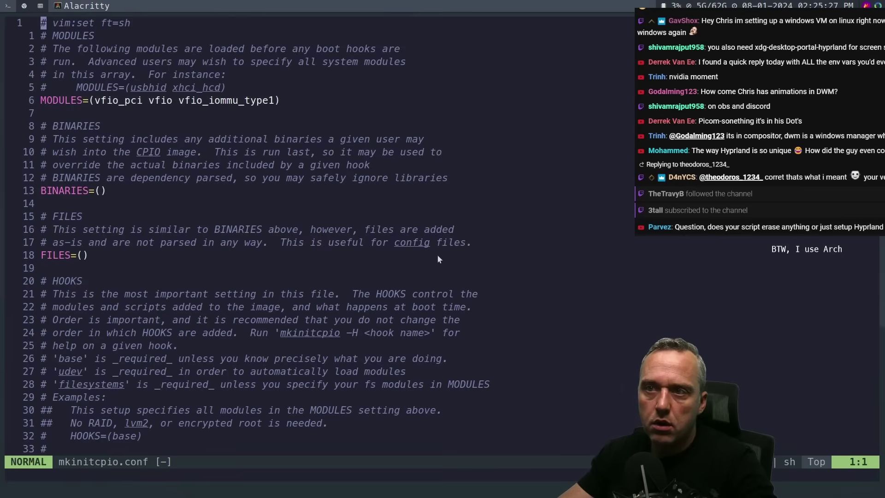
Append nvidia nvidia_modeset nvidia_uvm nvidia_drm inside the MODULES=( ) line.
key(j)
key(j)
key(j)
key(j)
key(j)
key(j)
text($)
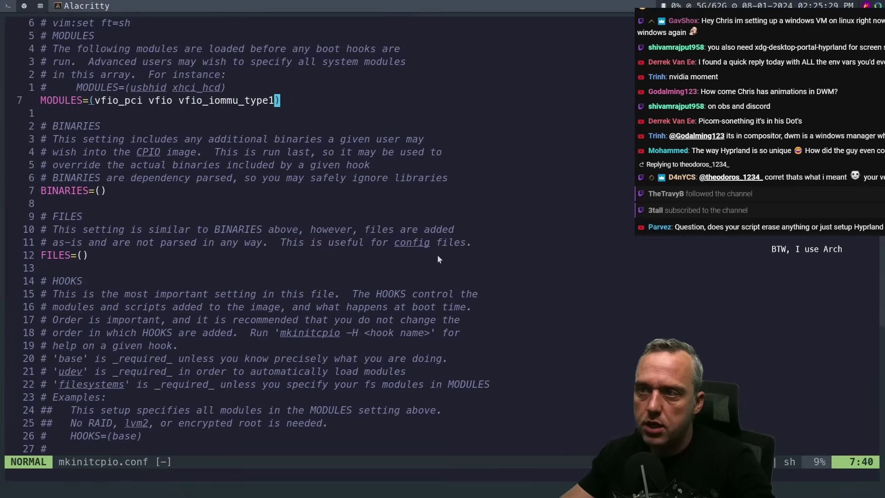
text(i)
key(Escape)
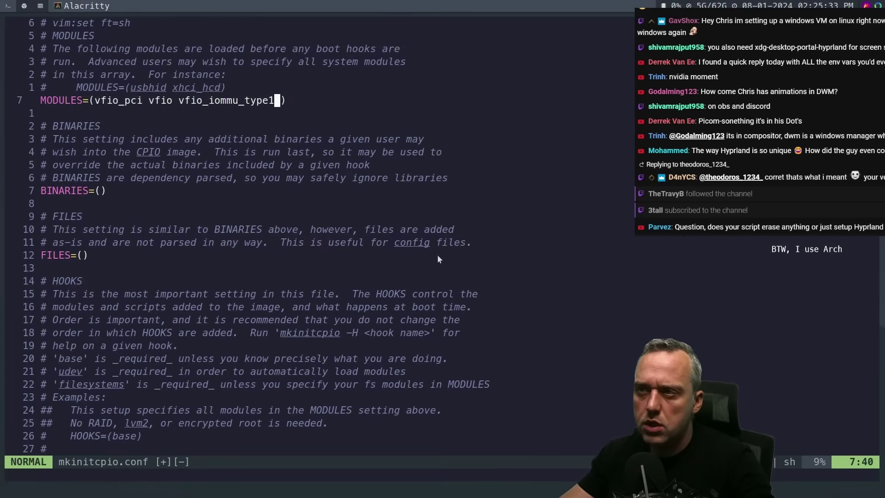
text(anvidia nvidia_modeset nvidia_uvm nvidia_drm)
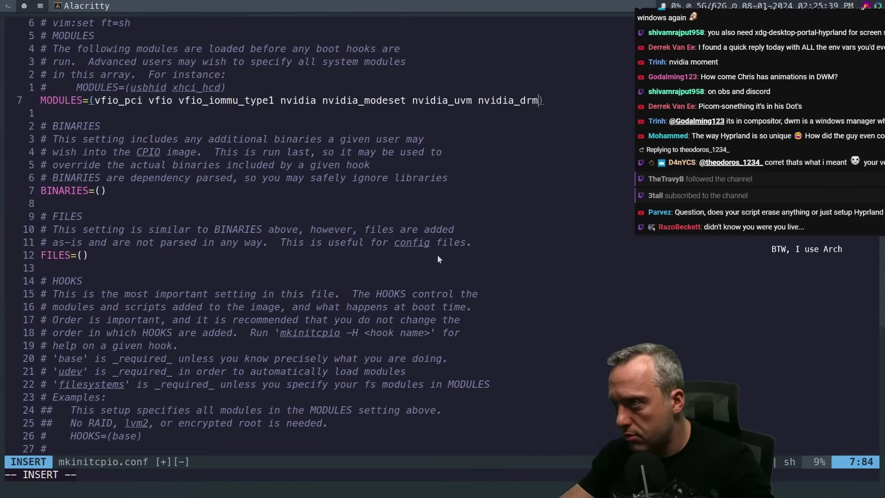
key(Escape)
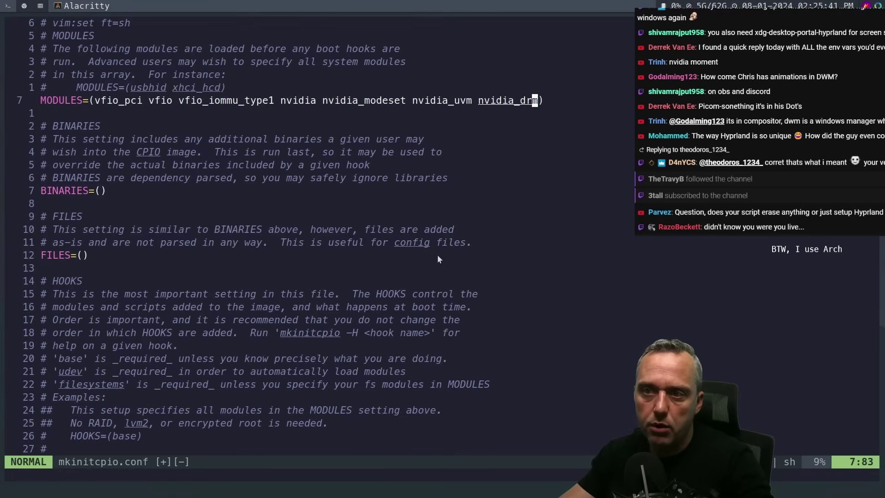
Save mkinitcpio.conf with root privileges via :SudaWrite and quit.
text(:Suda)
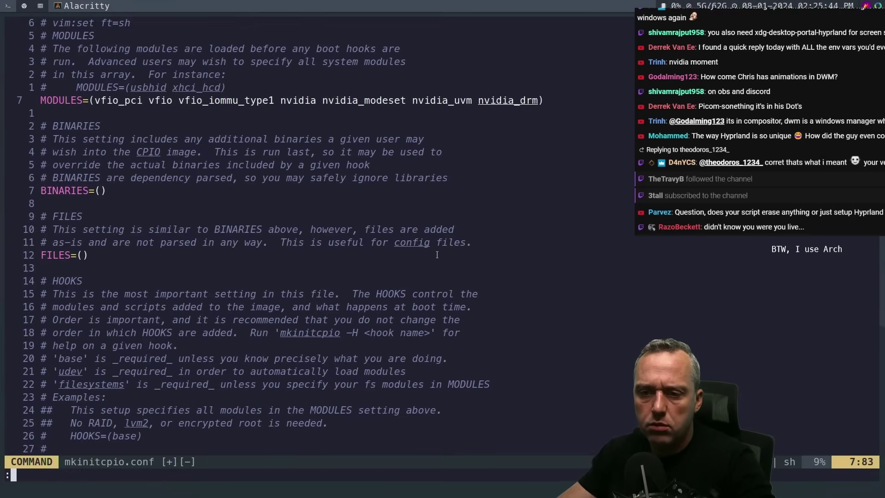
key(Tab)
key(Tab)
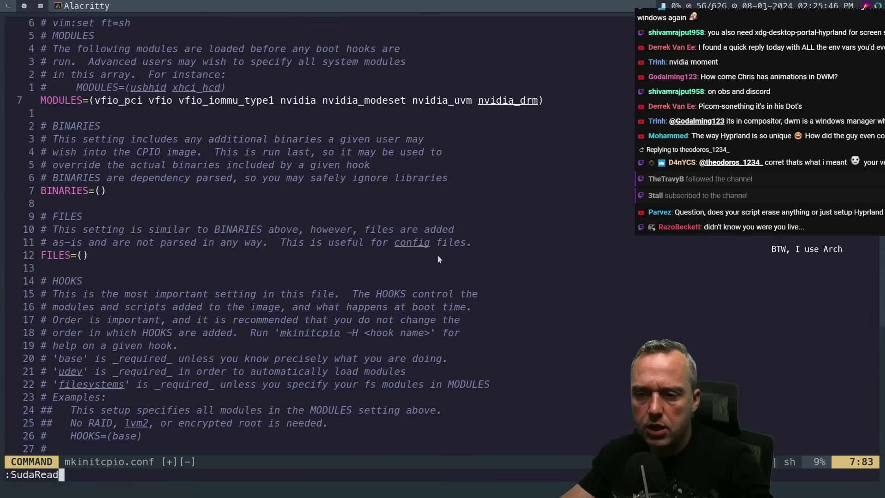
key(Return)
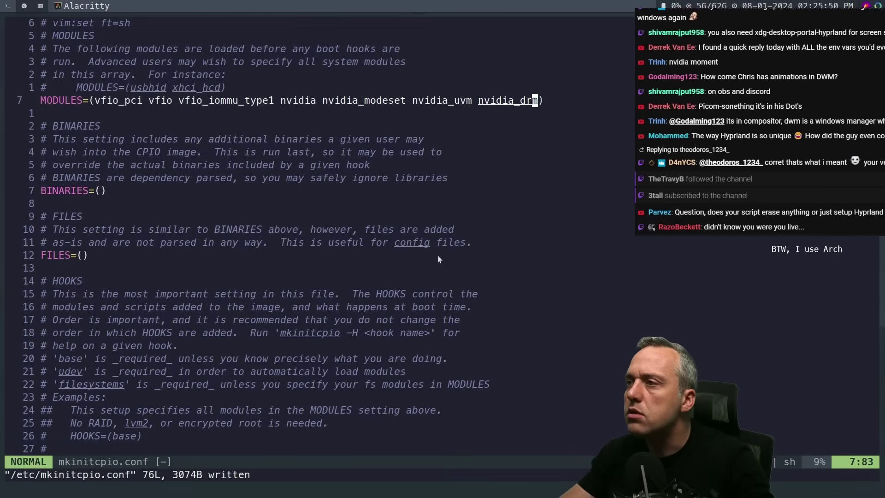
text(:q)
key(Return)
Copy the wiki's 'options nvidia_drm modeset=1 fbdev=1' line.
key(super+2)
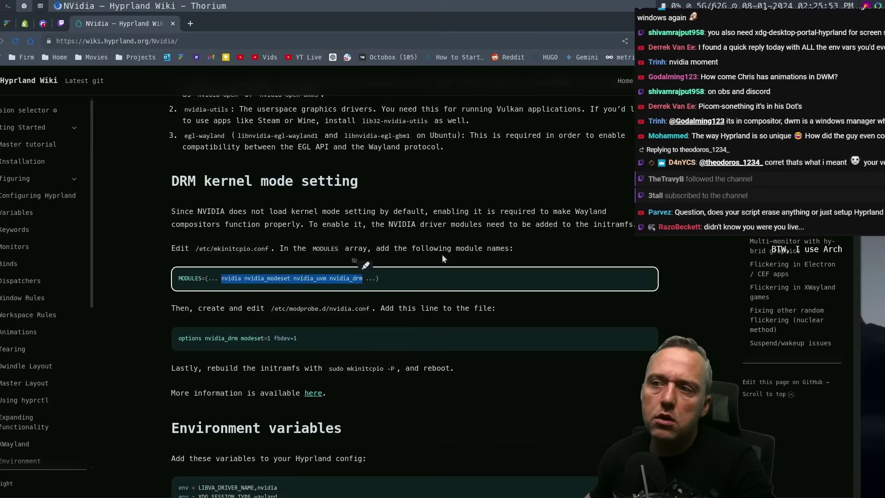
scroll(282, 285, down, 1)
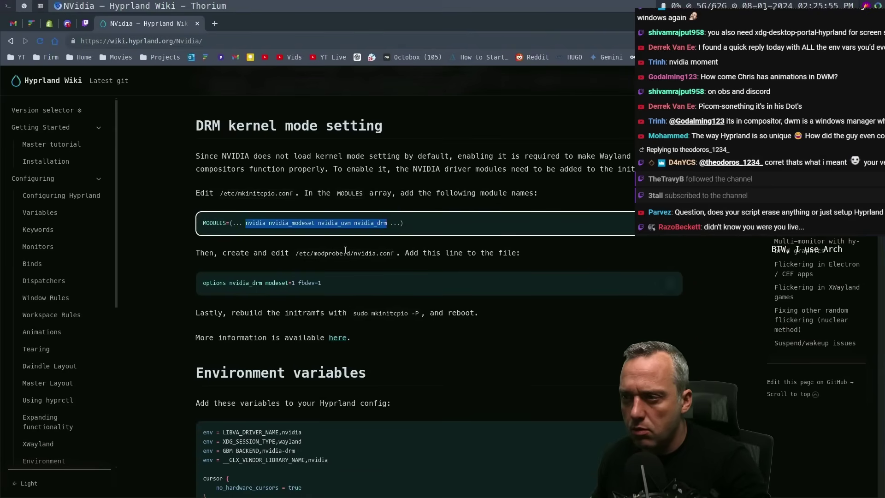
mouse_move(360, 287)
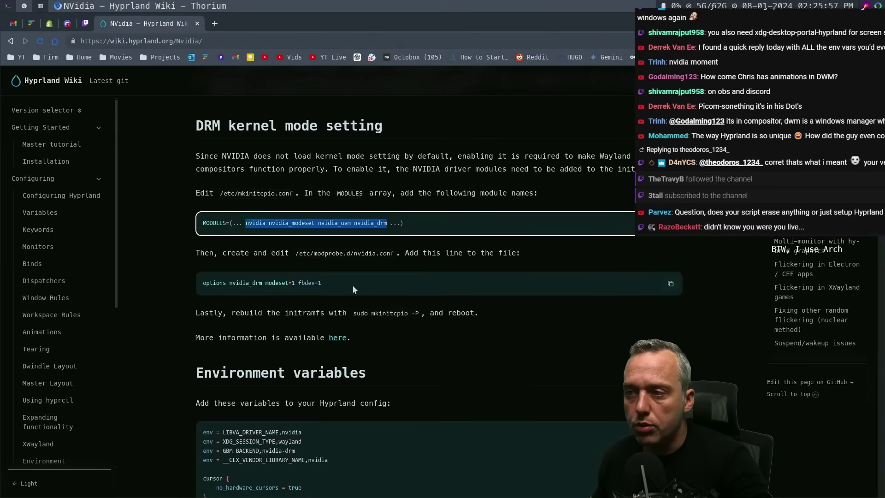
click(671, 284)
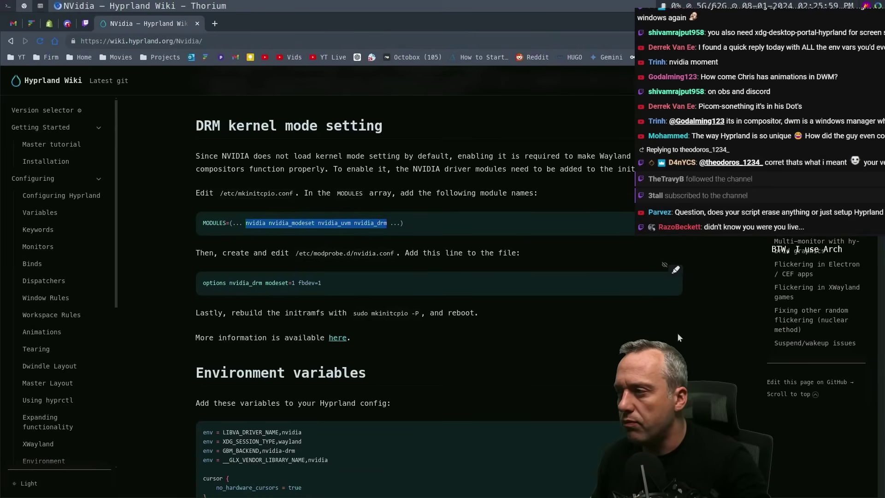
List the files in /etc/modprobe.d.
key(super+1)
text(ls /etc/mo)
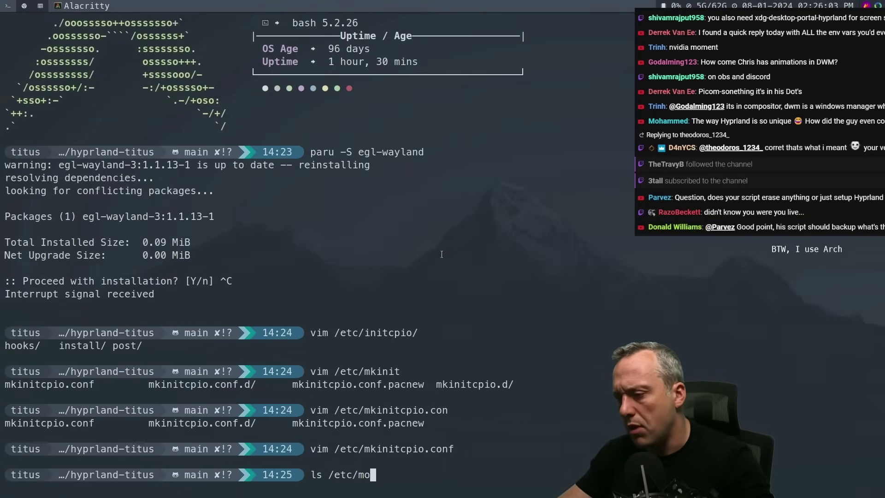
key(Tab)
key(Tab)
text(p)
key(Tab)
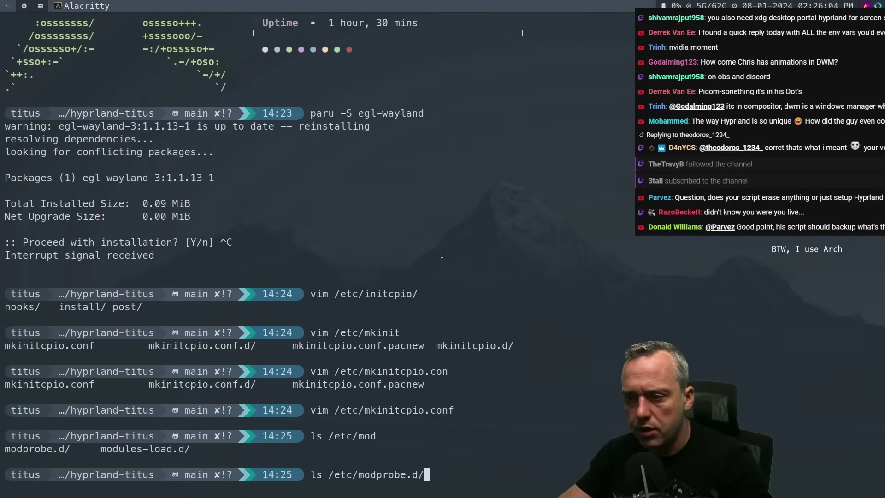
key(Return)
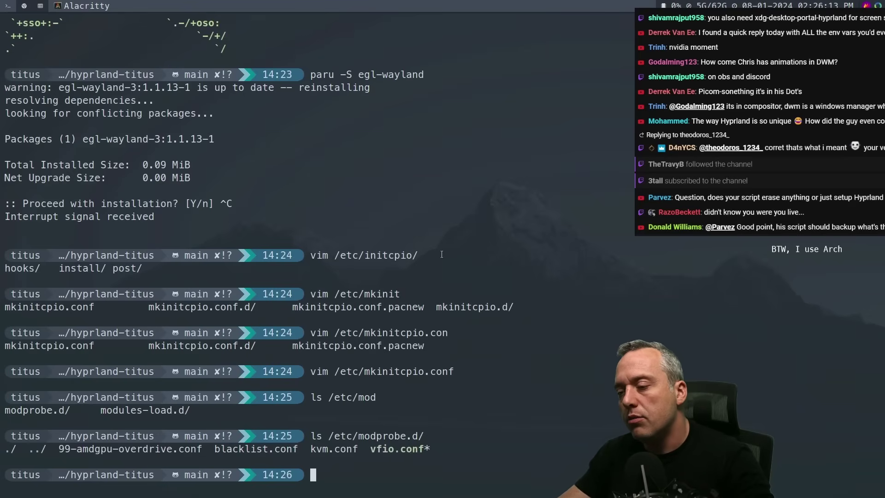
Change into /etc/modprobe.d and show a detailed file listing with ll.
text(cd /etc/mod)
key(Tab)
text(p)
key(Tab)
Print 99-amdgpu-overdrive.conf, then delete it.
key(Tab)
key(Return)
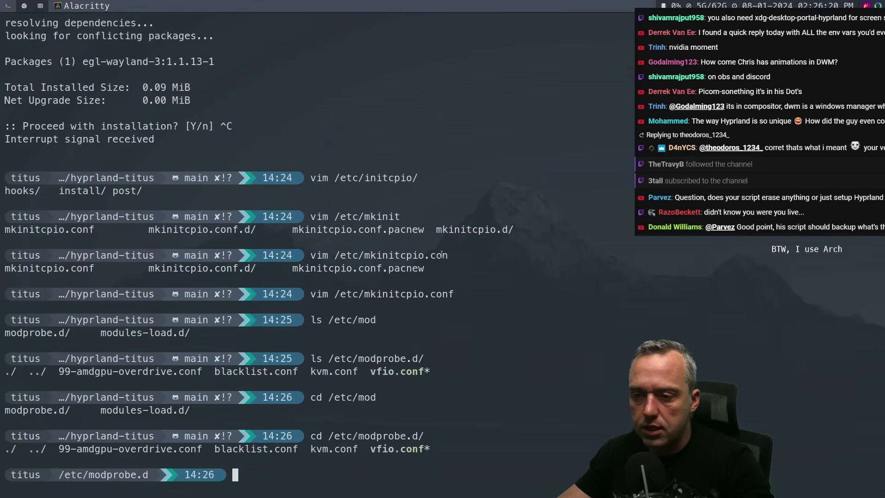
text(ll)
key(Return)
text(cat 9)
key(Tab)
key(Return)
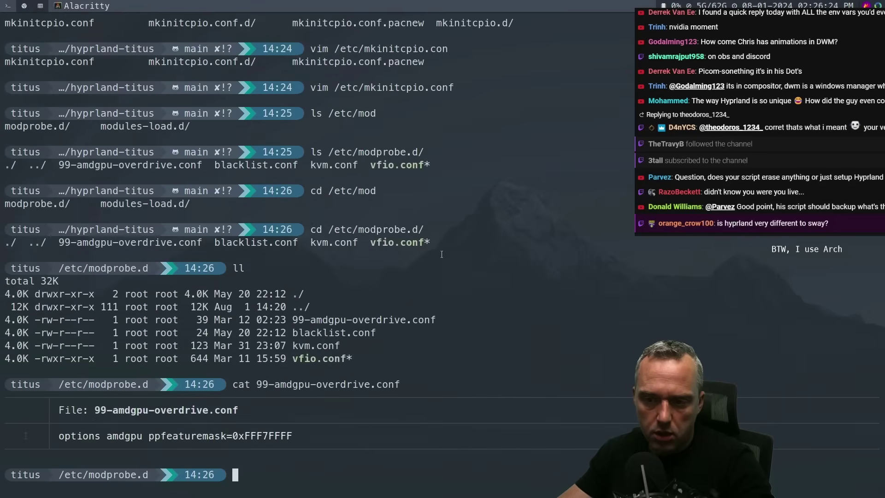
text(rm 9)
key(Tab)
key(Return)
As root, check blacklist.conf without changes, then open kvm.conf in vim.
text(sudo)
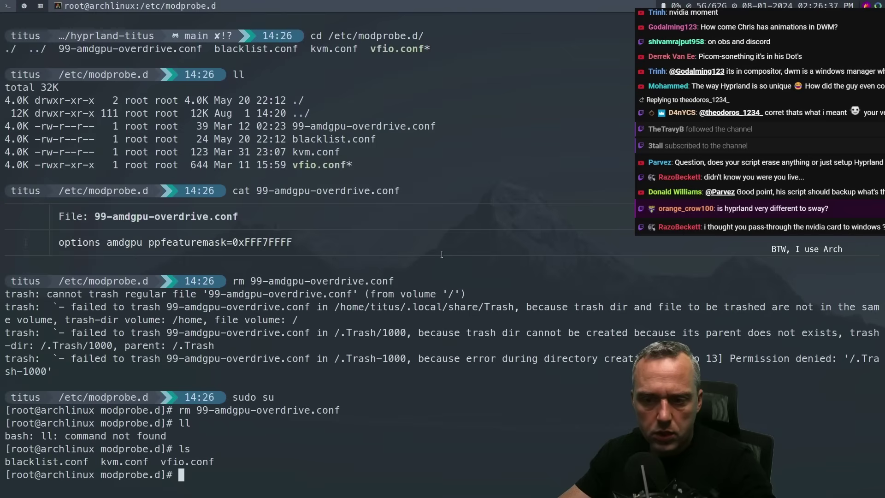
text(vim black)
key(Tab)
key(Return)
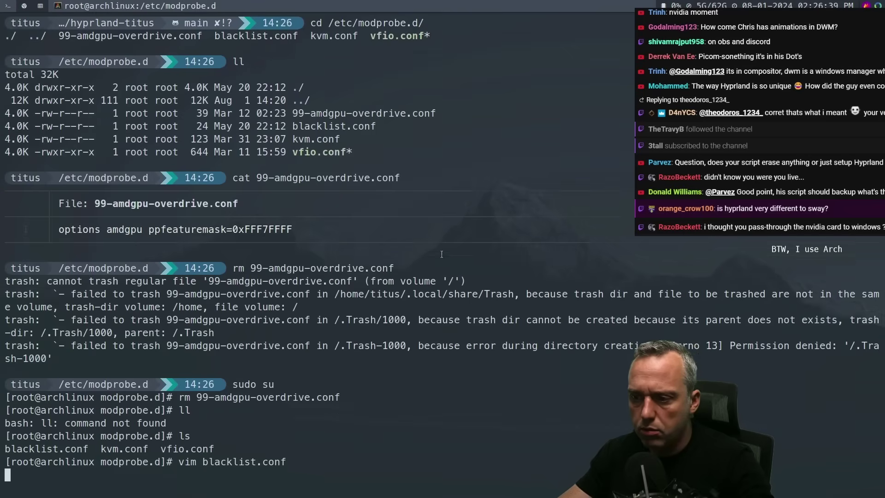
text(:q)
key(Return)
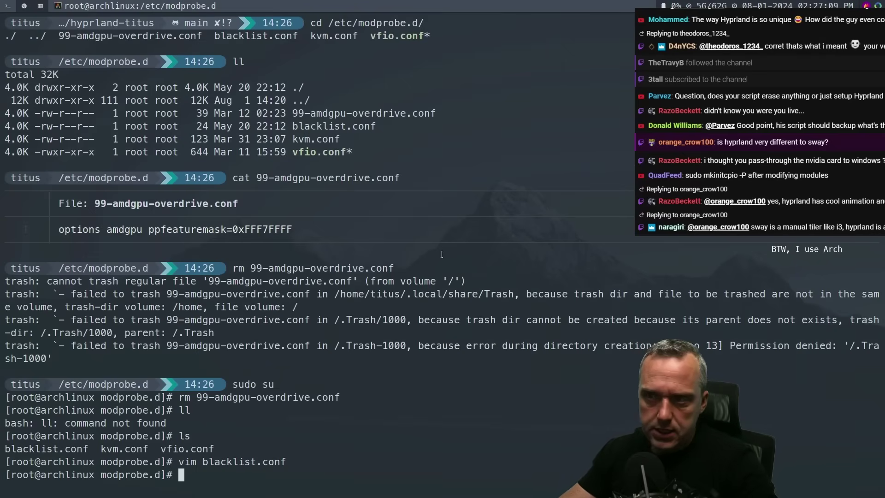
text(vim kvm.conf)
key(Return)
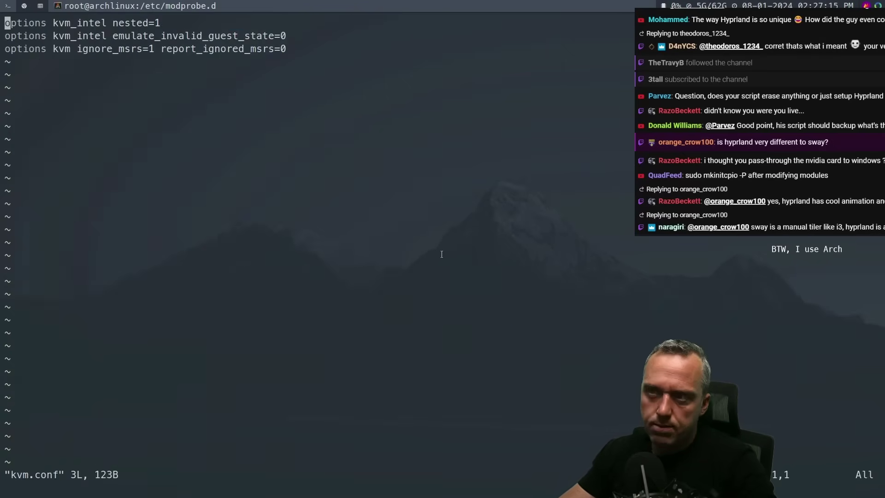
Close kvm.conf unchanged and create a new nvidia.conf in vim.
text(:q)
key(Return)
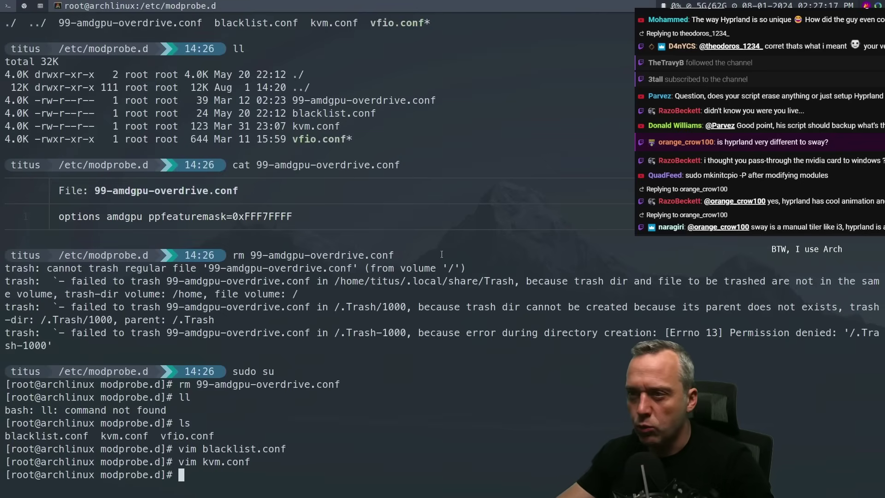
text(v)
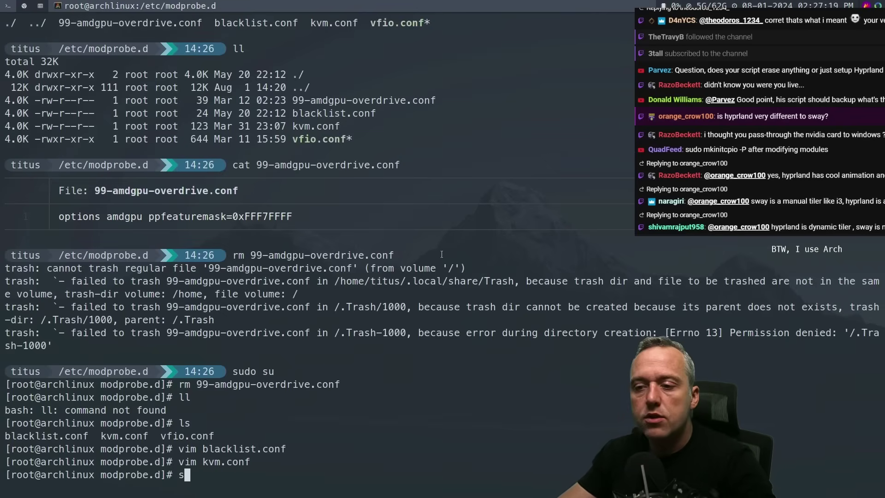
text(im nvid)
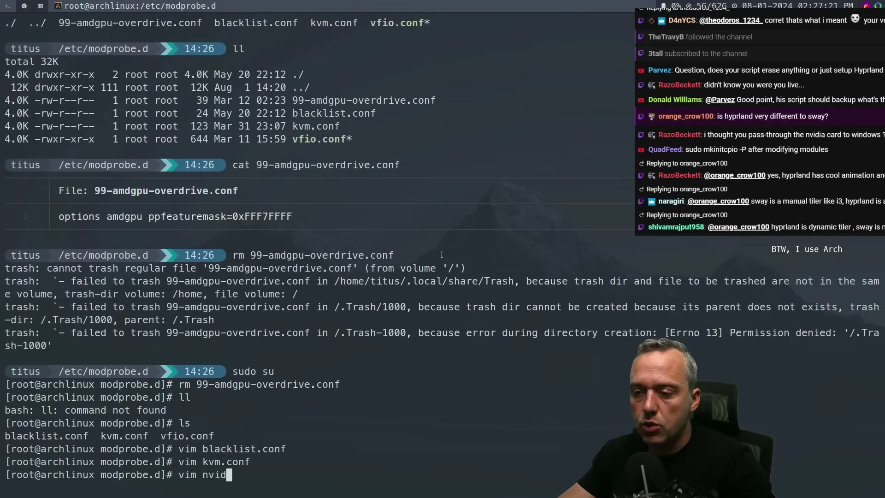
text(ia.conf)
key(Return)
Paste 'options nvidia_drm modeset=1 fbdev=1', save with :wq, and select the wiki's mkinitcpio -P command.
key(i)
key(ctrl+shift+v)
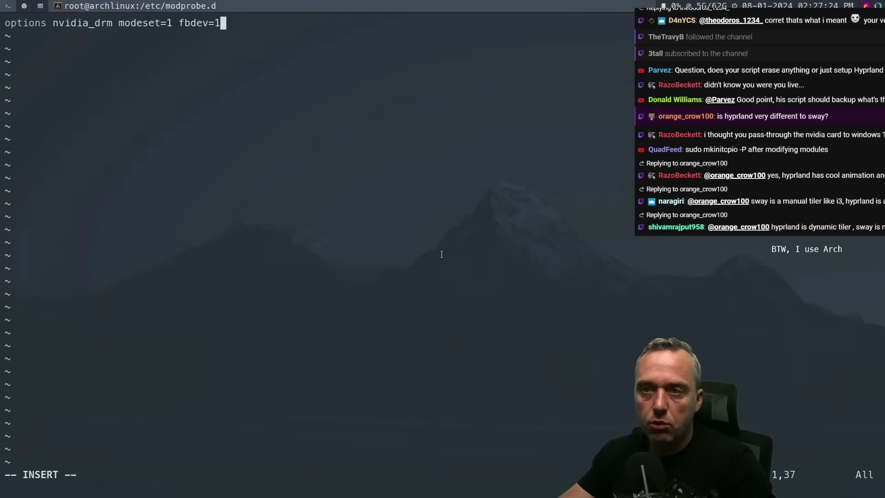
key(Escape)
text(:wq)
key(Return)
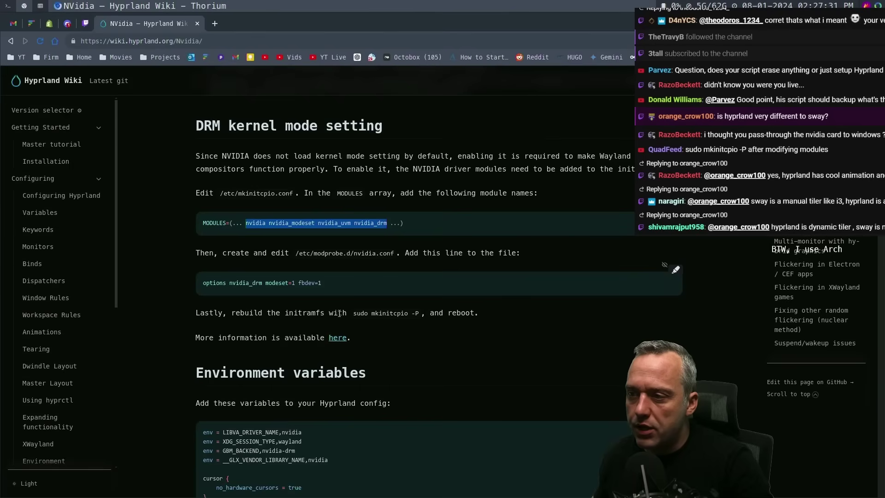
drag(354, 314, 421, 313)
Copy the wiki's rebuild command, exit root, and run sudo mkinitcpio -P to rebuild initramfs.
right_click(413, 314)
click(437, 321)
key(super+1)
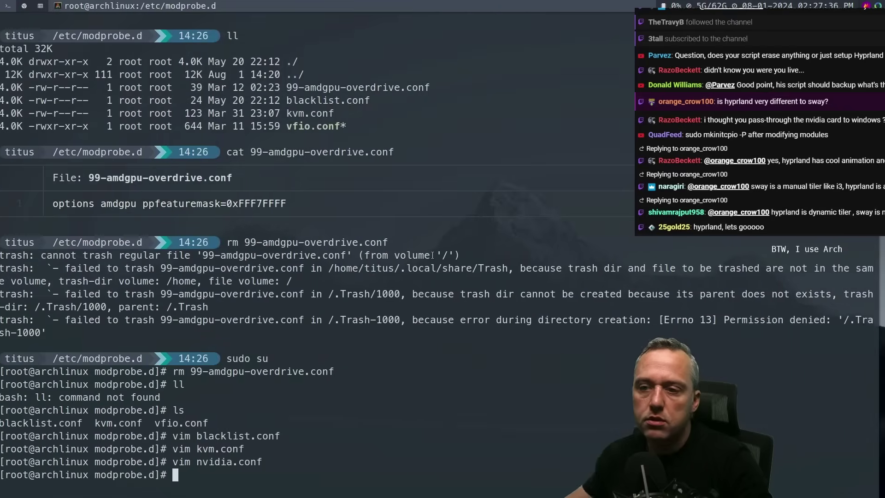
text(exit)
key(Return)
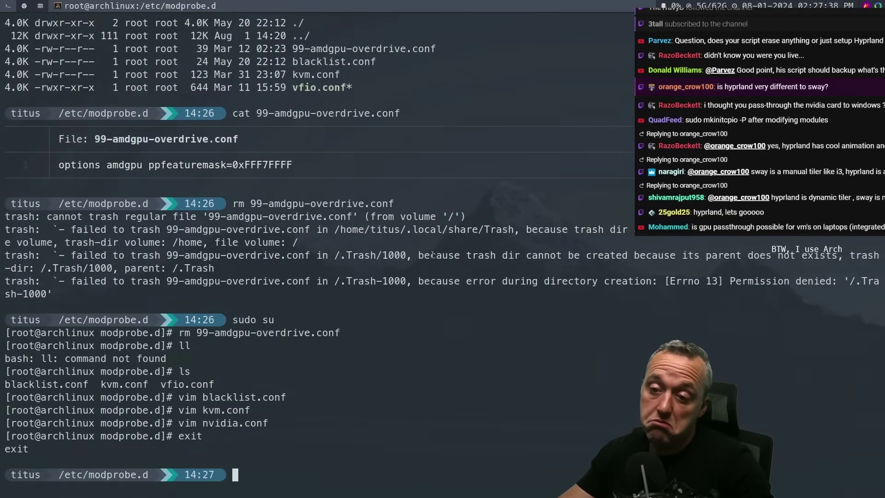
text(sudo mkinitcpio -P)
key(Return)
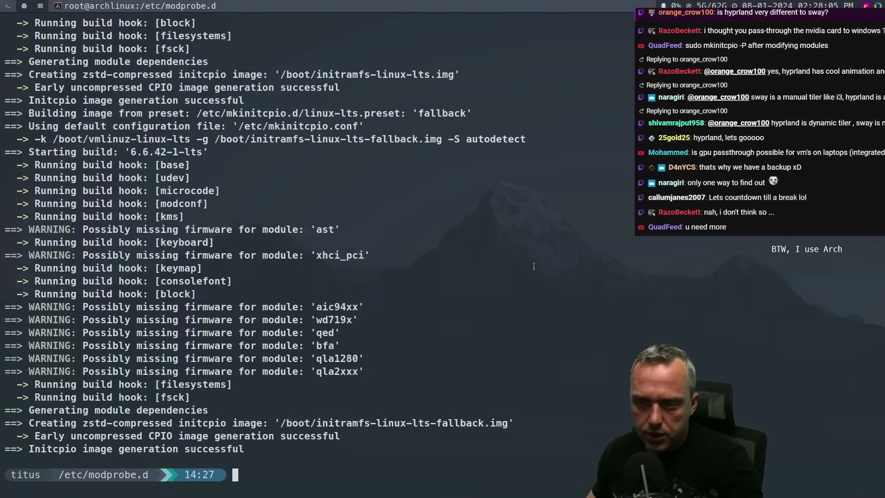
key(super+2)
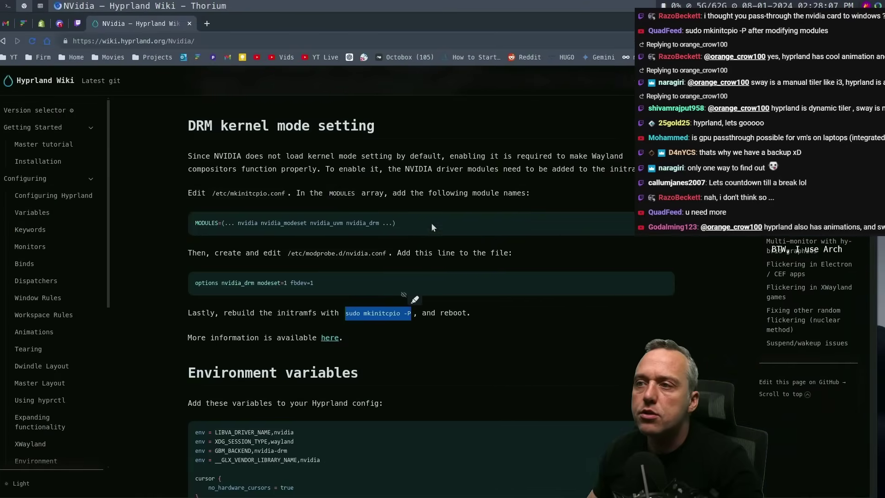
scroll(430, 223, down, 3)
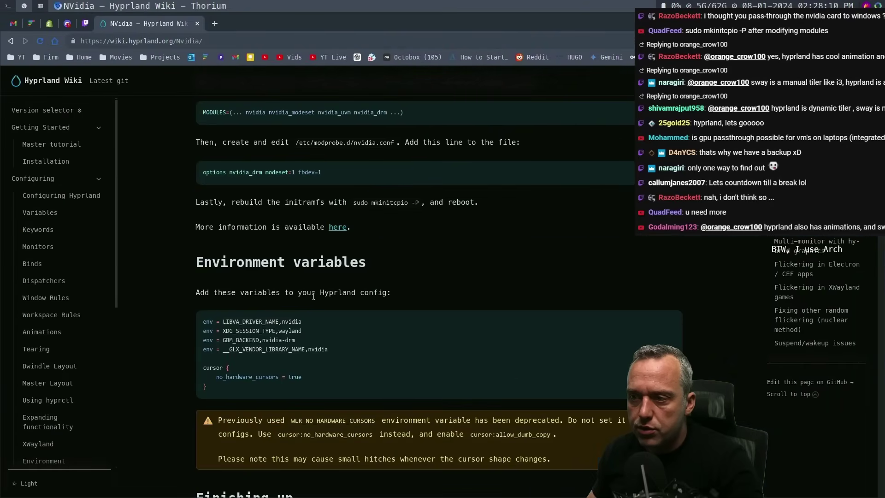
scroll(282, 293, down, 2)
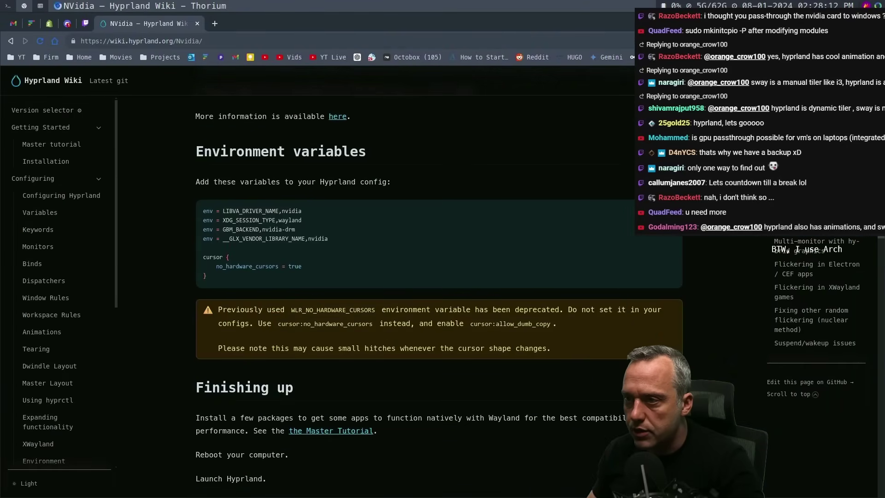
scroll(506, 195, down, 3)
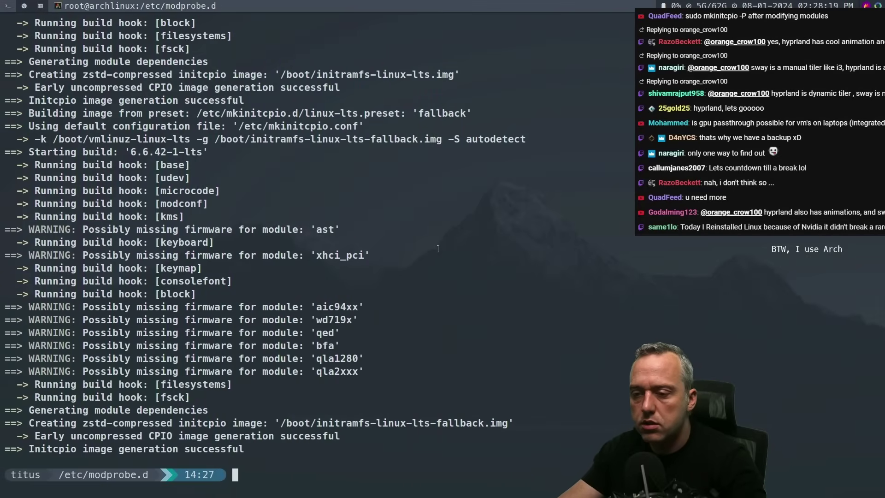
Jump to the hyprland-titus folder with z hypr and list its contents.
text(z hypr)
key(Return)
text(l)
key(Return)
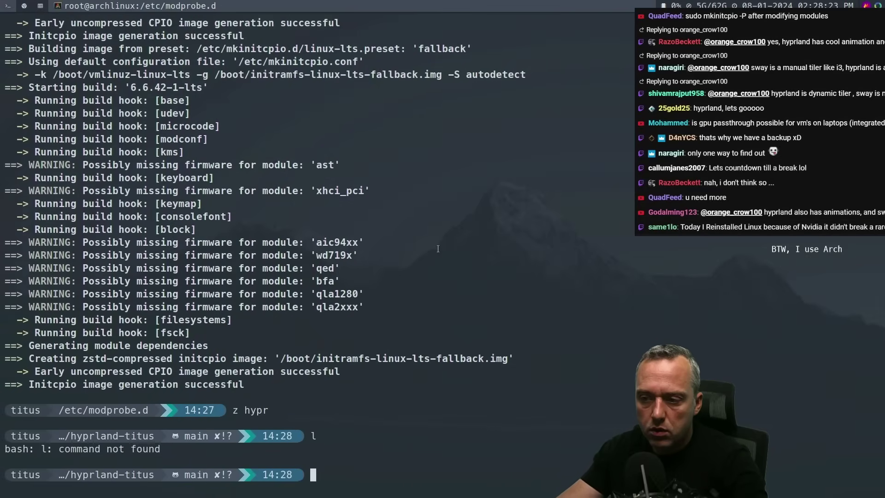
text(ll)
key(Return)
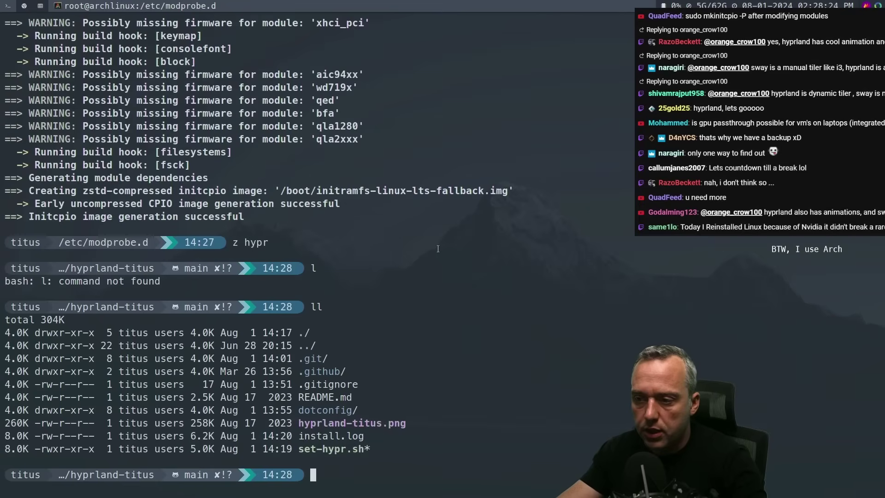
Look inside the dotconfig folder, then return to the home directory.
text(vim)
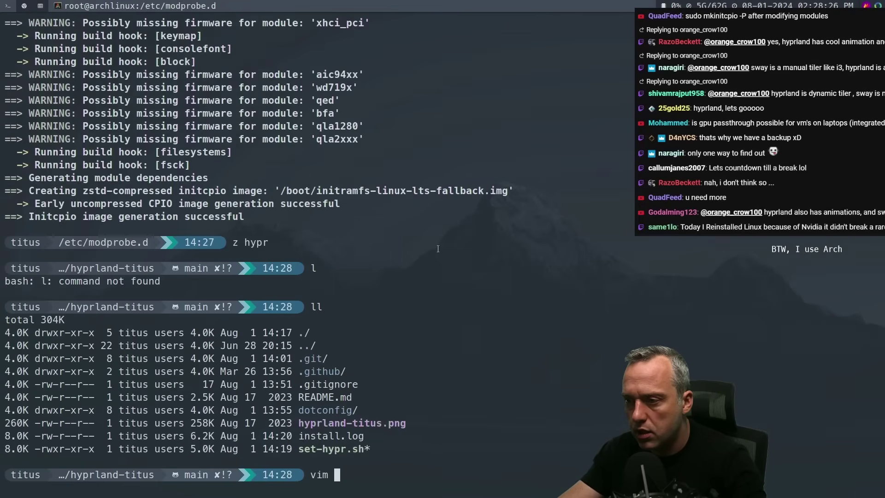
key(BackSpace)
key(BackSpace)
key(BackSpace)
key(BackSpace)
text(cd dot)
key(Tab)
key(Return)
text(ll)
key(Return)
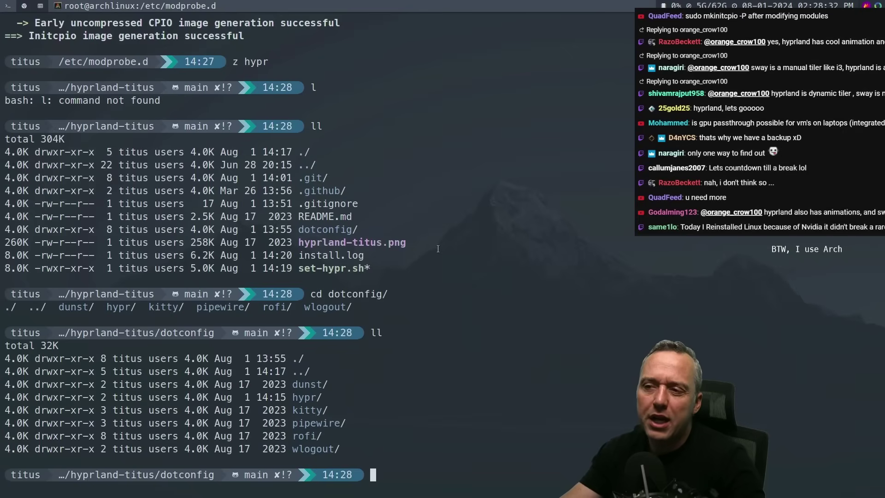
text(cd)
key(Return)
Open ~/.config/hypr/hyprland.conf in vim.
text(cd )
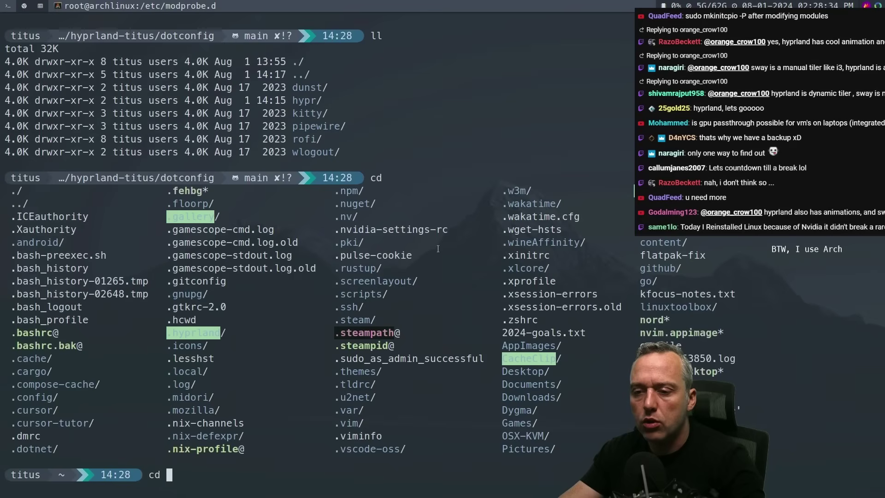
text(.con)
key(Tab)
key(Return)
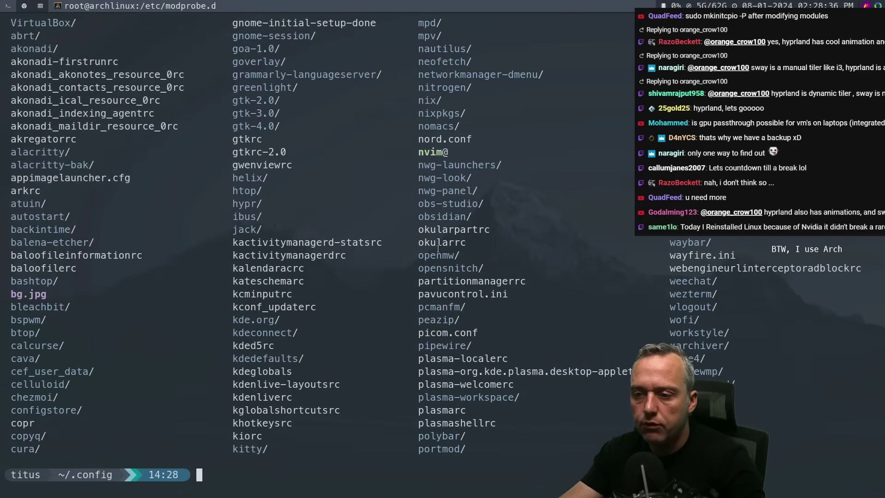
text(cd hy)
key(Tab)
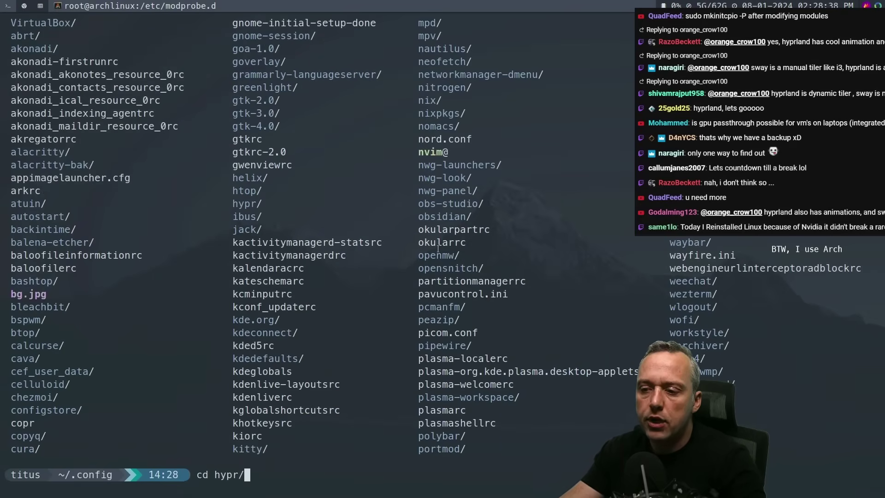
key(Return)
text(vim hy)
key(Tab)
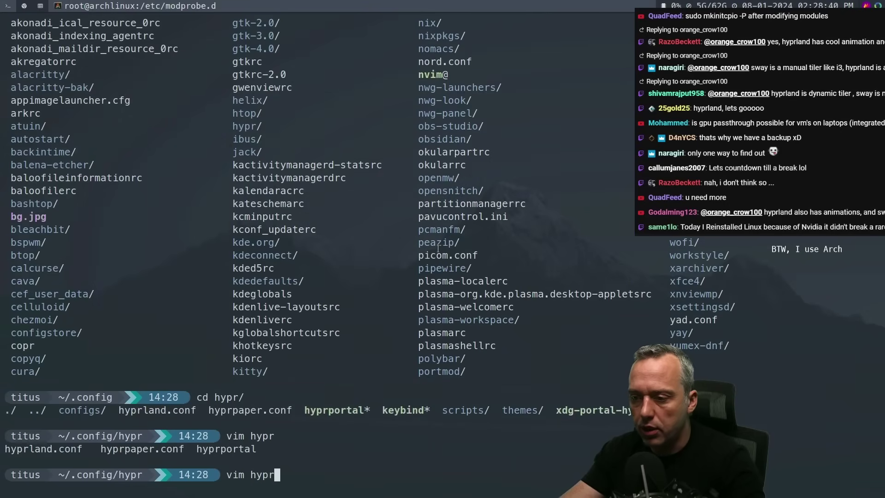
text(lan)
key(Tab)
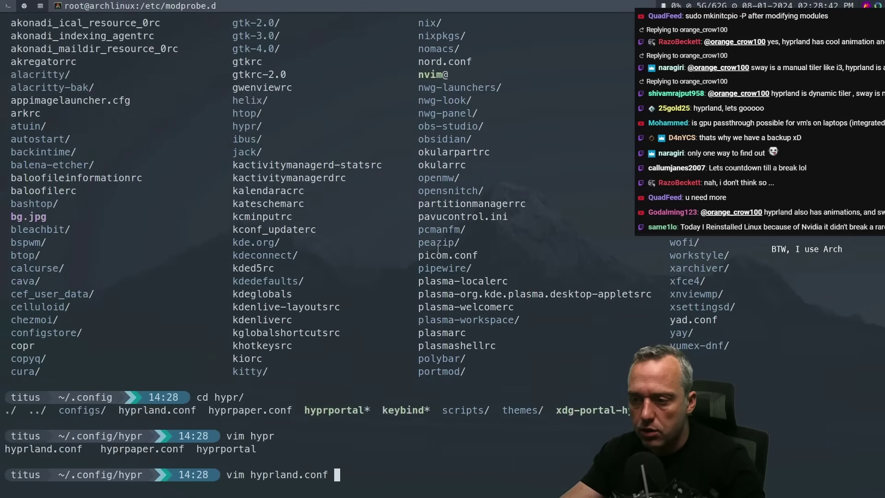
key(Return)
Add a '# Nvidia Enable' comment above the NVIDIA env lines and leave the editor.
key(Escape)
key(k)
key(k)
key(k)
key(k)
key(k)
key(k)
key(k)
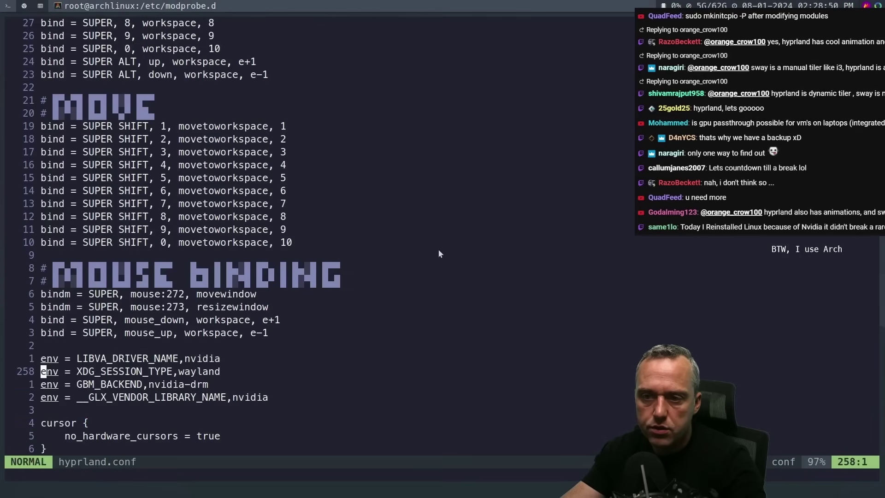
key(O)
key(Return)
text(# Nvidia )
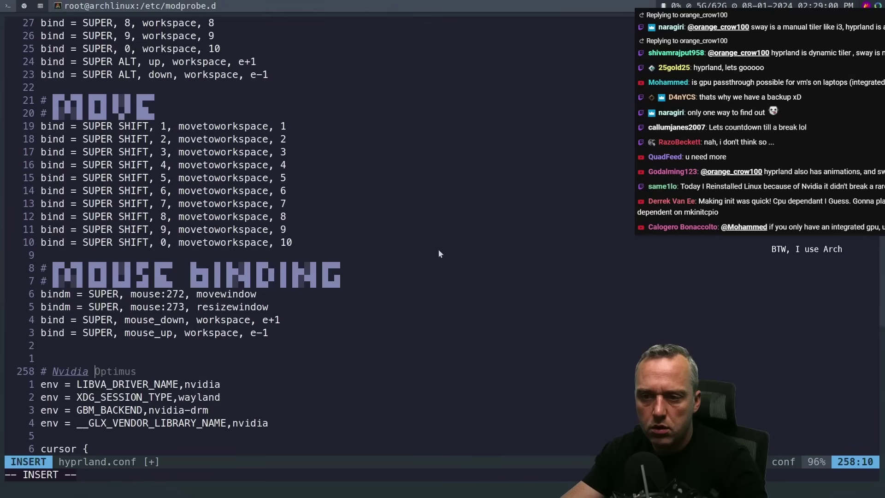
text(Enable)
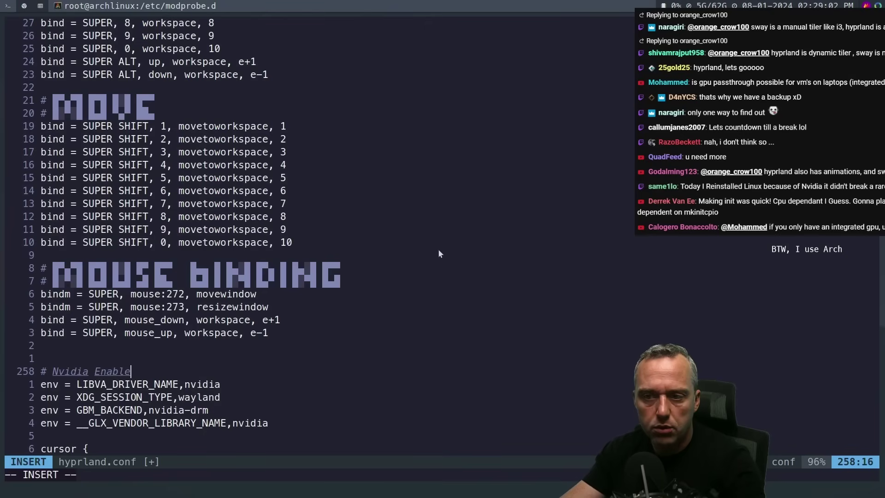
key(Escape)
key(k)
key(k)
key(z)
key(t)
key(shift+z)
key(shift+z)
key(super+2)
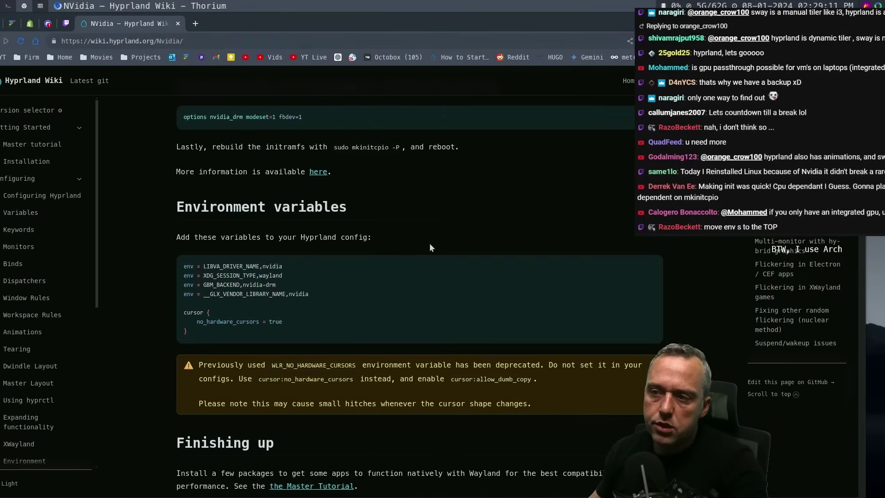
Scroll the Hyprland Wiki to the VA-API section and select the package name 'libva-nvidia-driver'.
scroll(456, 211, down, 5)
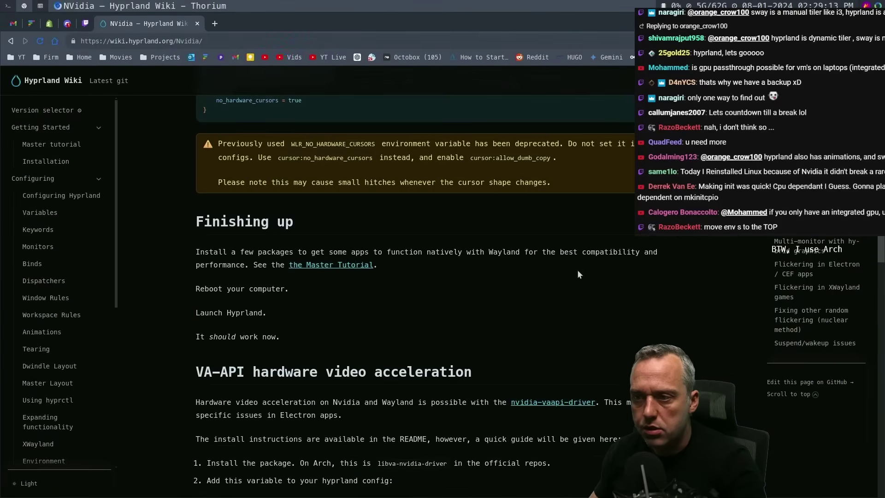
scroll(367, 333, up, 3)
scroll(468, 312, down, 2)
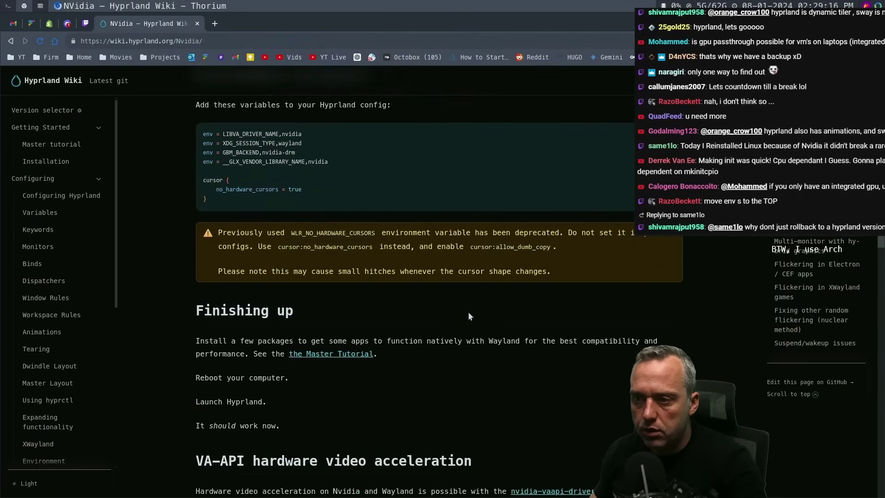
scroll(468, 312, down, 4)
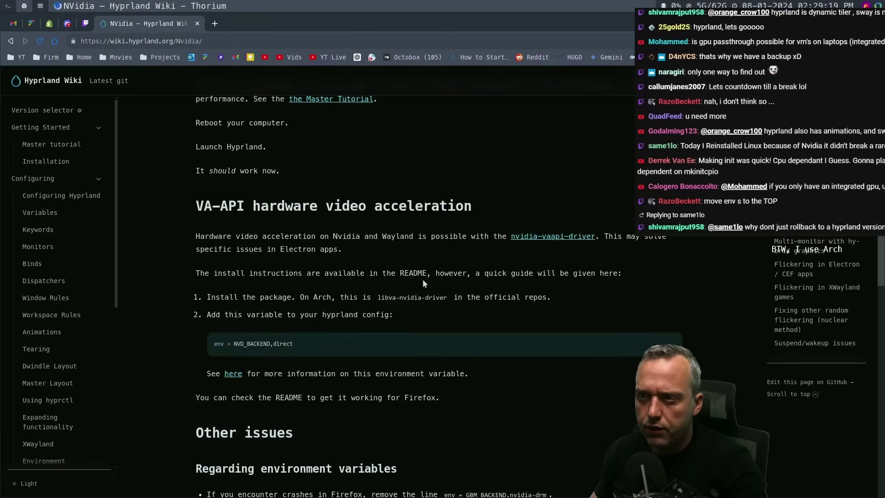
scroll(417, 280, up, 15)
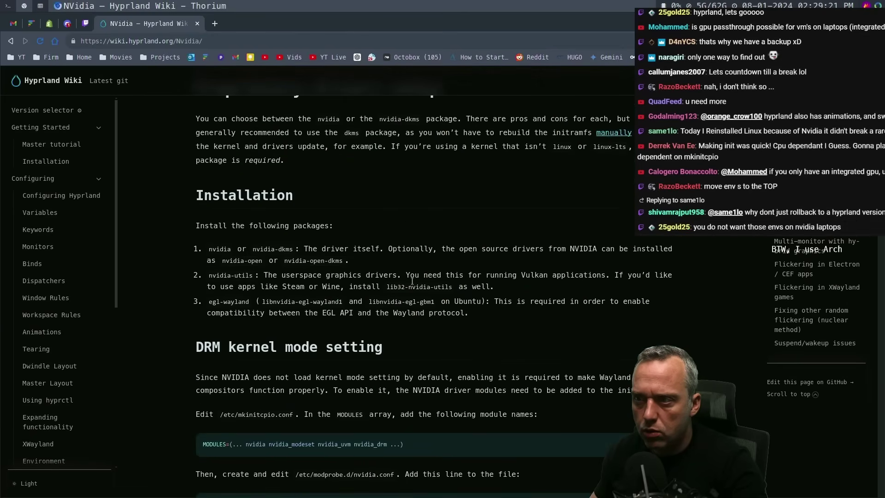
scroll(412, 281, down, 15)
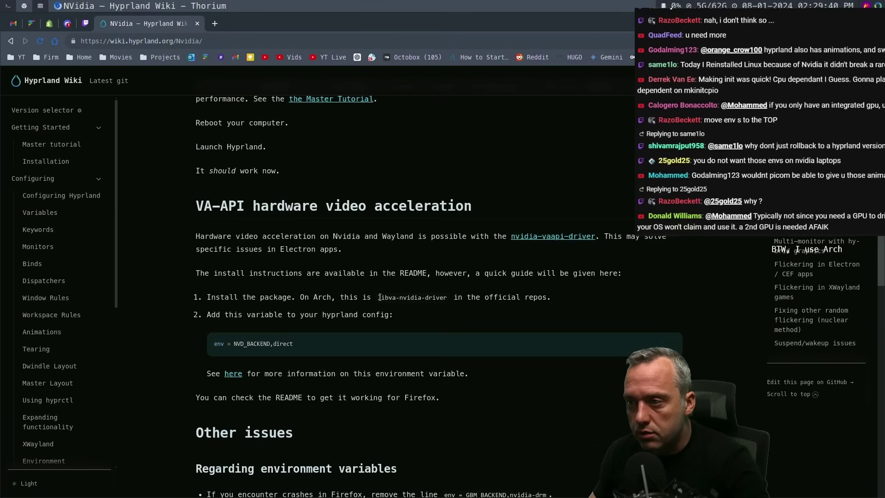
drag(378, 297, 446, 301)
Copy 'libva-nvidia-driver' and install it in the terminal with paru -S.
right_click(438, 300)
click(470, 304)
key(super+1)
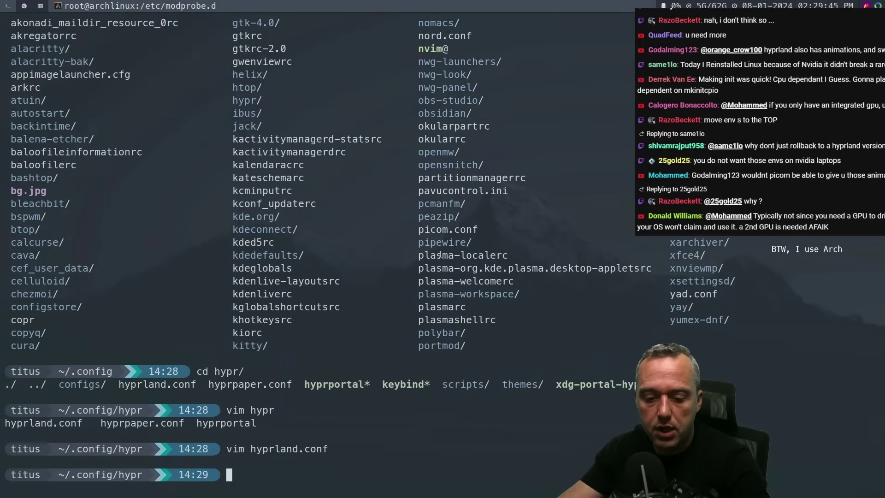
text(paru -S)
key(ctrl+shift+v)
key(Return)
key(Return)
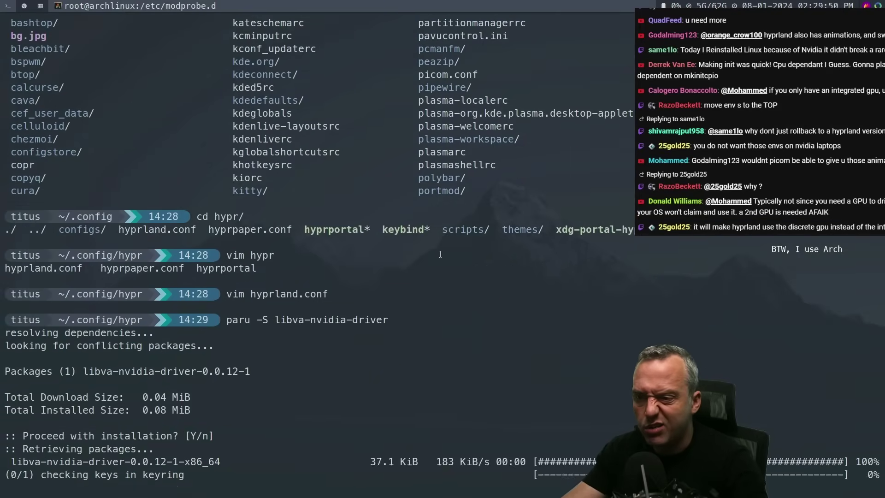
key(super+2)
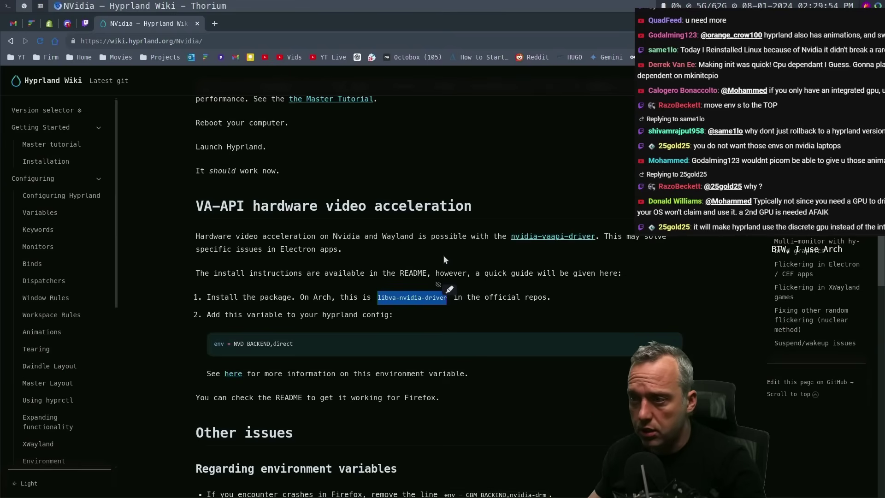
key(super+1)
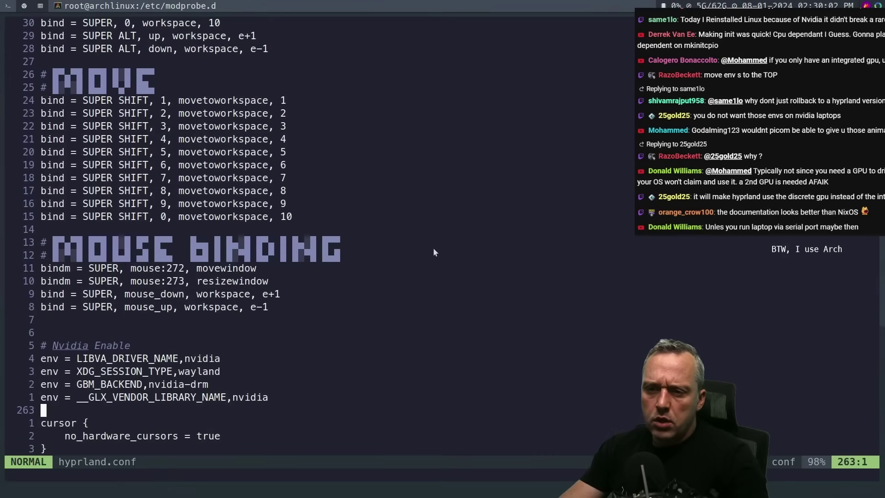
Add 'env = NVD_BACKEND,direct' below the NVIDIA env lines in hyprland.conf.
key(k)
key(k)
text(j)
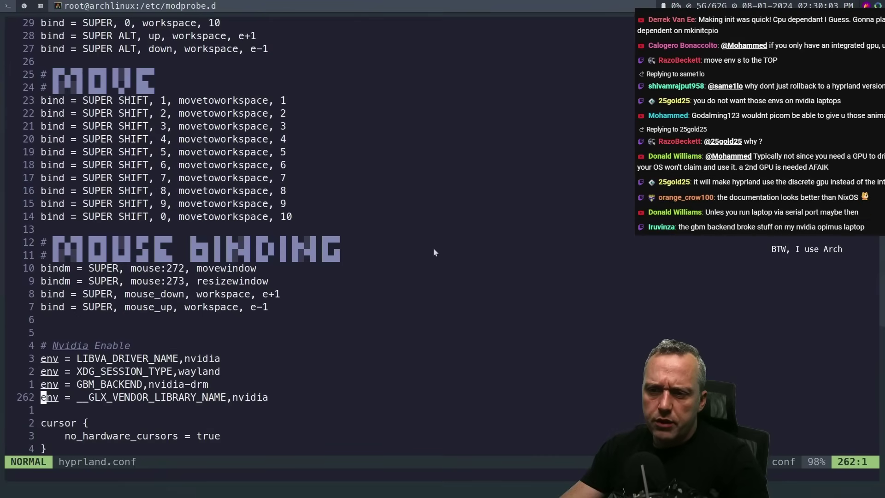
text(oenv = NVD_BACKEND,direct)
key(Escape)
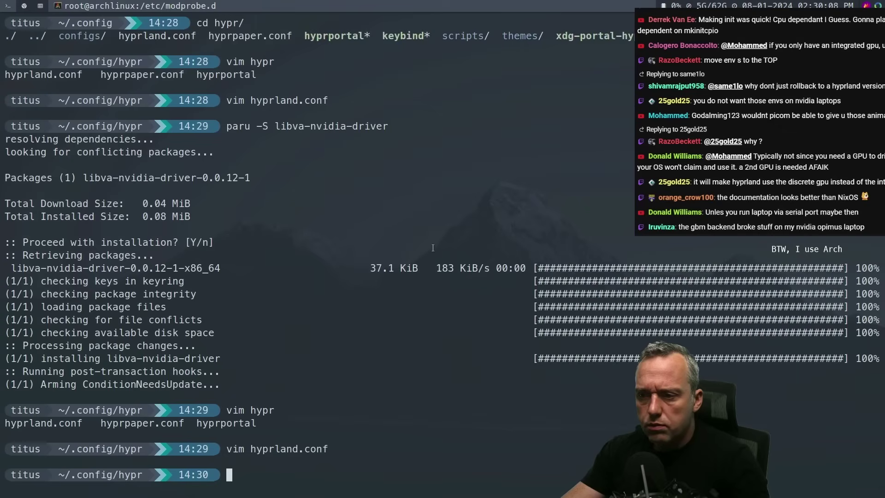
key(super+2)
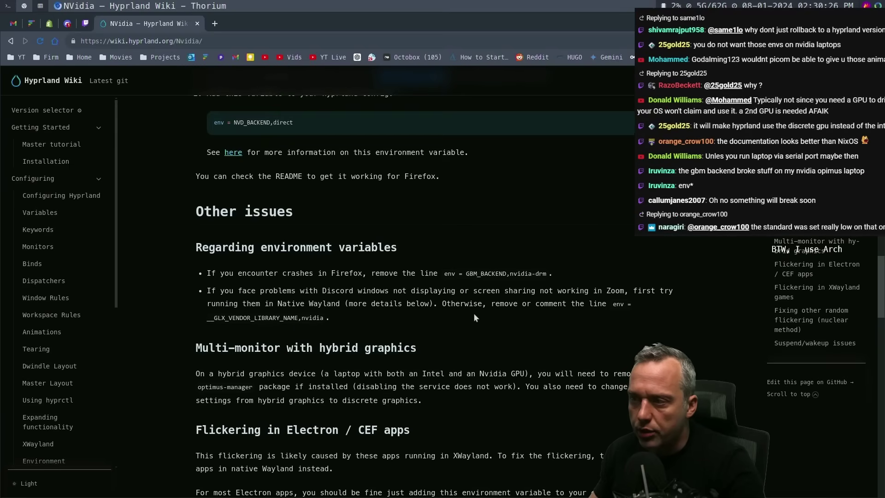
scroll(382, 345, down, 3)
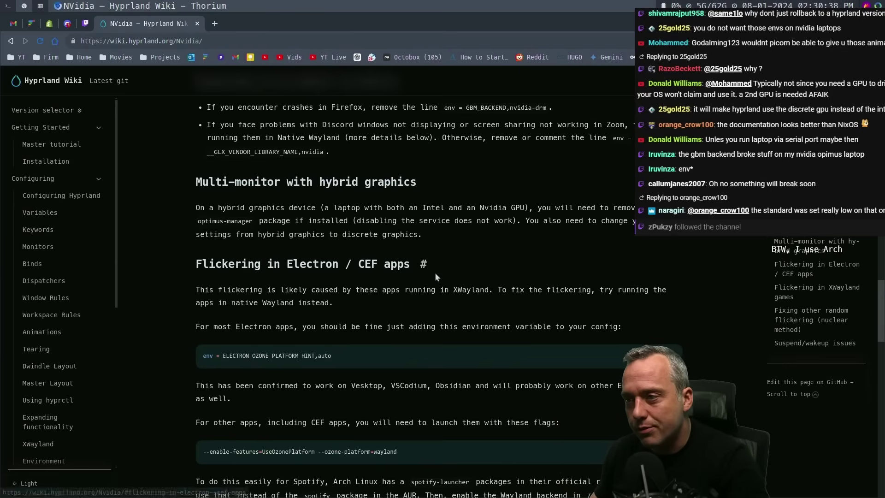
scroll(455, 322, down, 3)
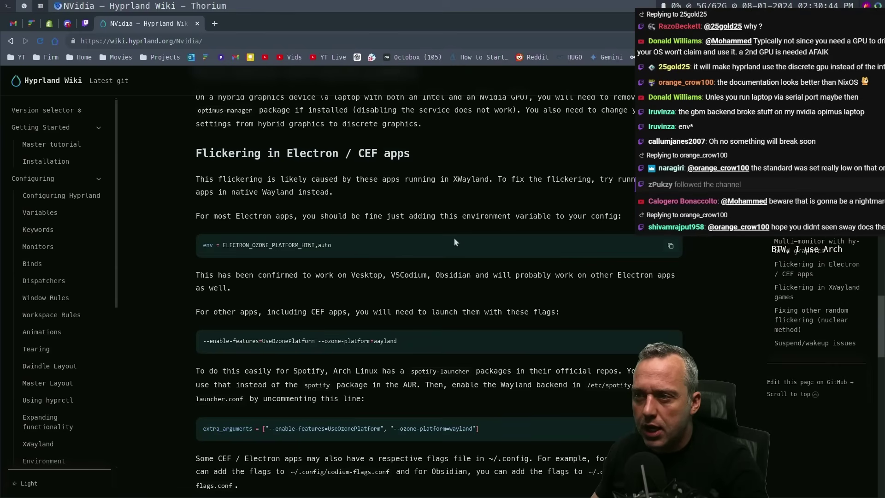
scroll(454, 239, down, 10)
scroll(455, 240, down, 3)
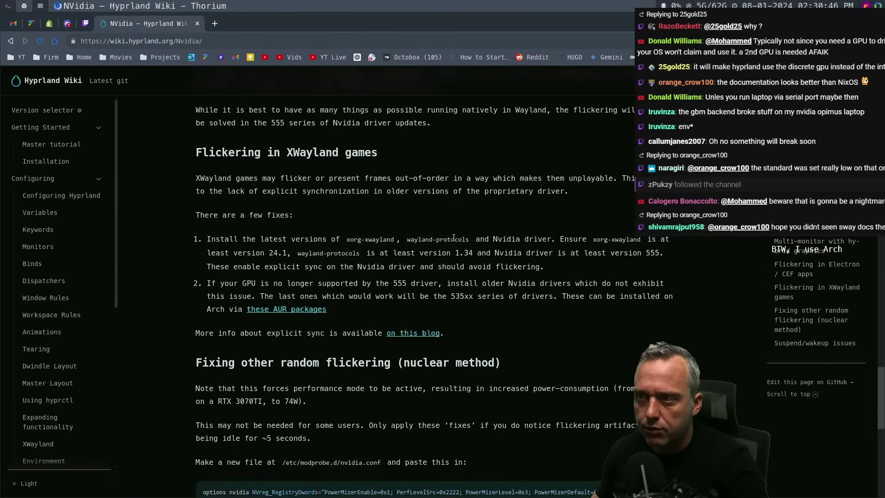
scroll(453, 237, down, 4)
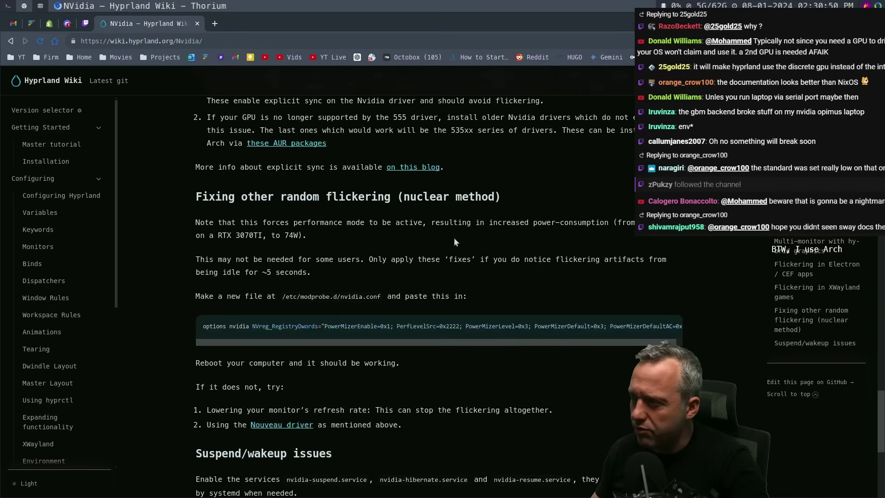
scroll(454, 237, down, 4)
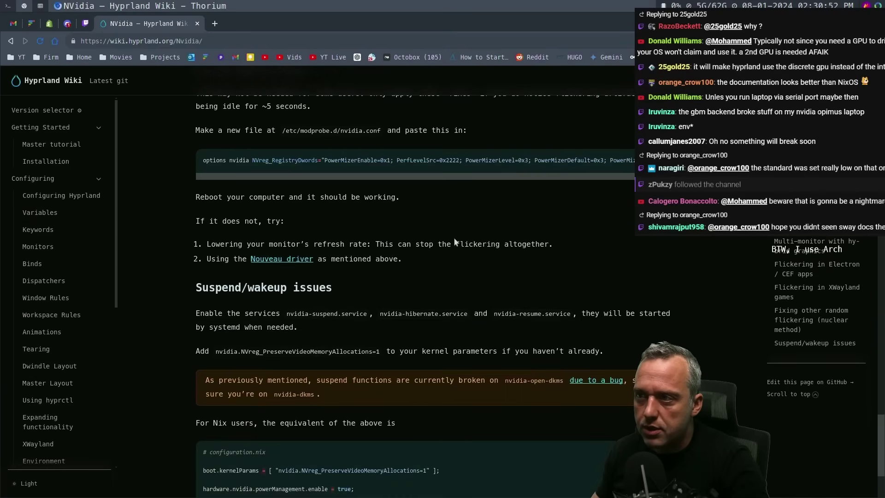
scroll(454, 237, up, 4)
scroll(454, 237, down, 5)
scroll(453, 237, up, 5)
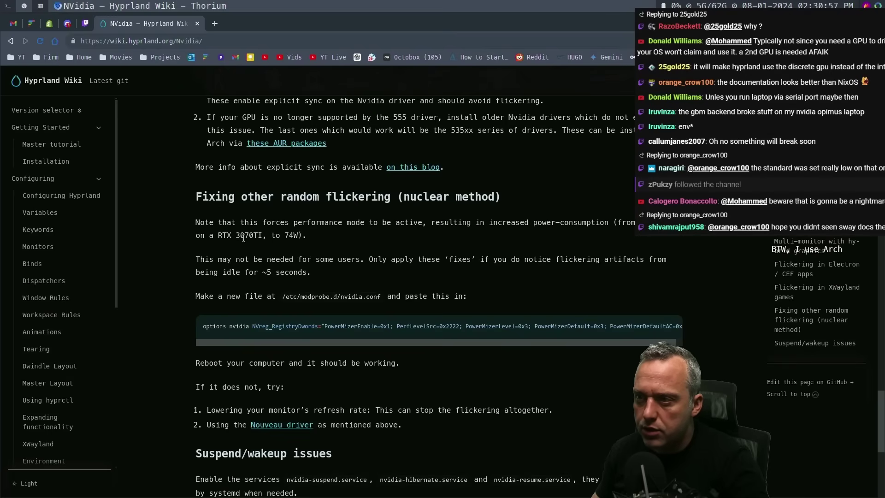
scroll(242, 236, down, 5)
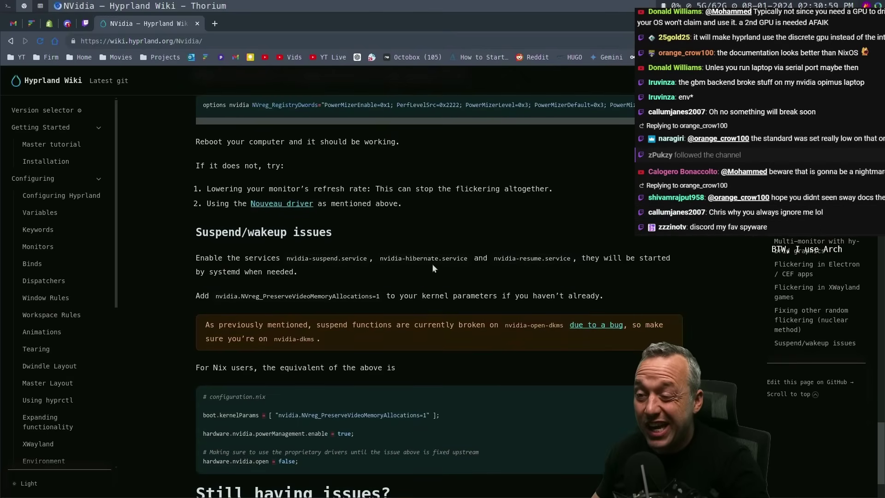
scroll(432, 265, down, 2)
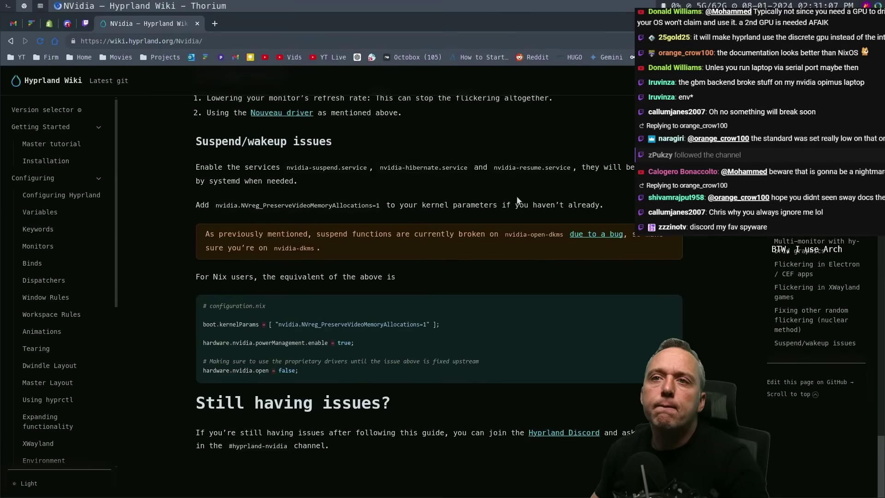
key(super+1)
Restart the machine with the reboot command.
text(reboot)
key(Return)
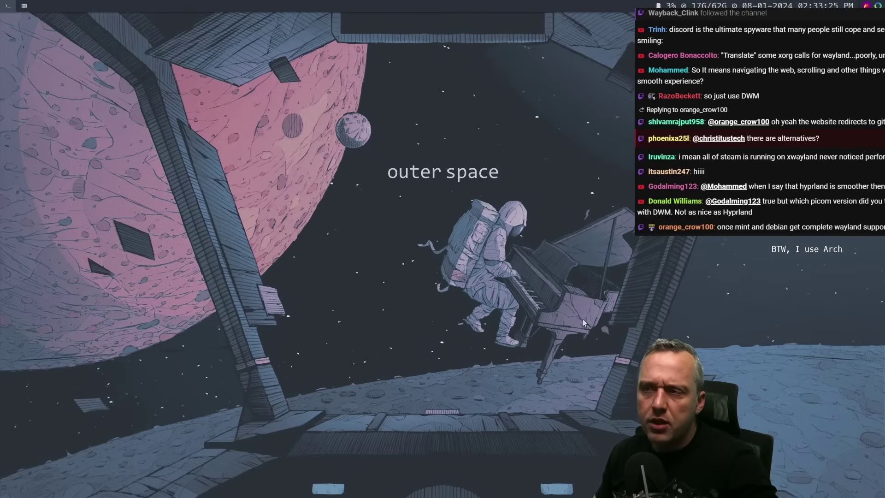
Open and close two terminals in dwm, then quit the dwm session.
key(super+Return)
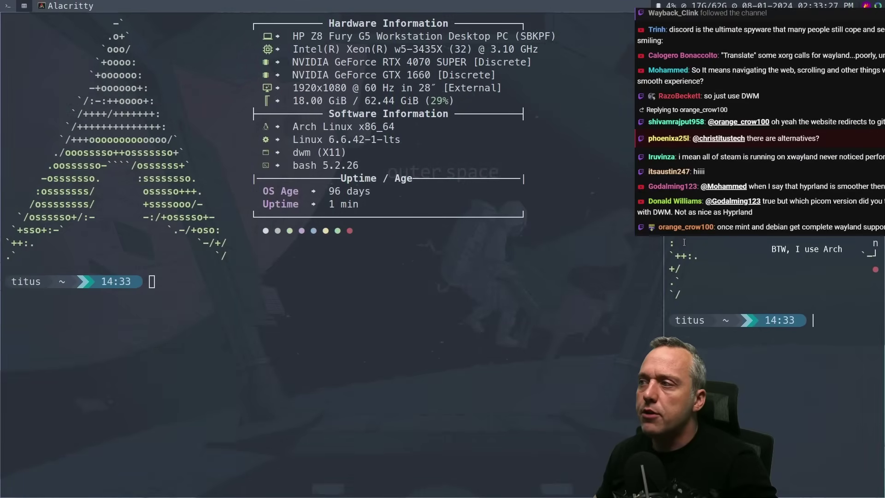
key(super+Return)
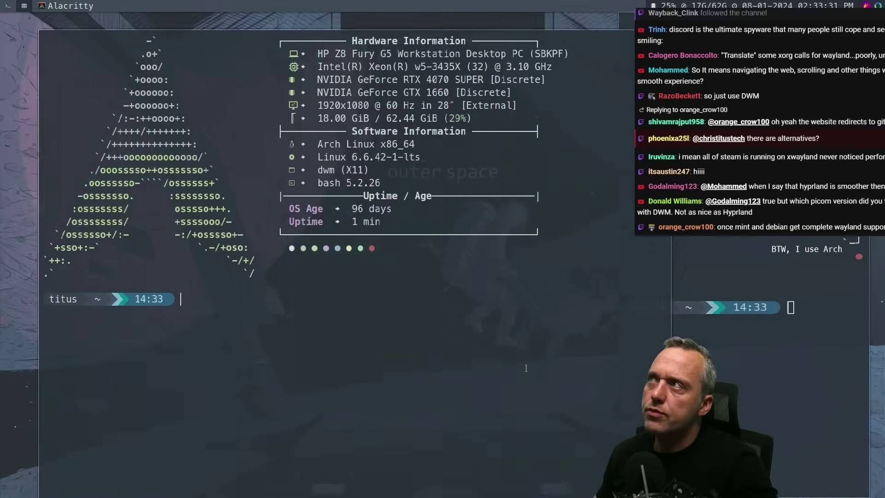
key(super+q)
key(super+q)
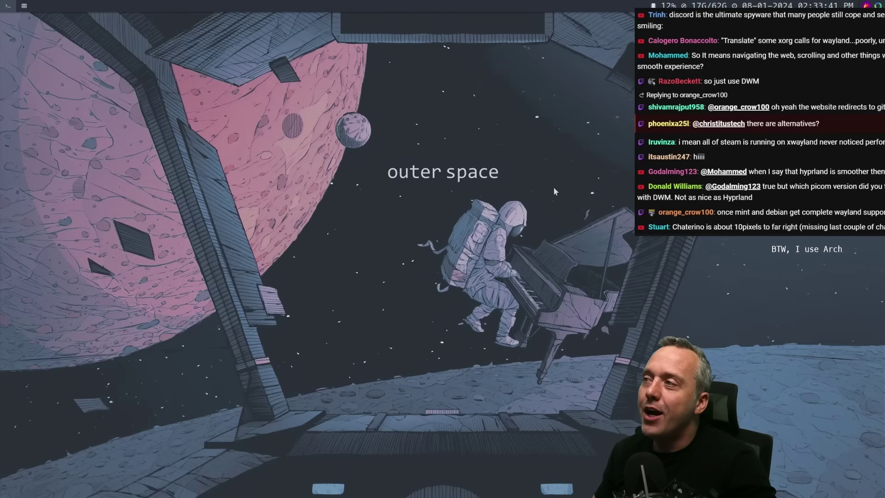
key(super+shift+q)
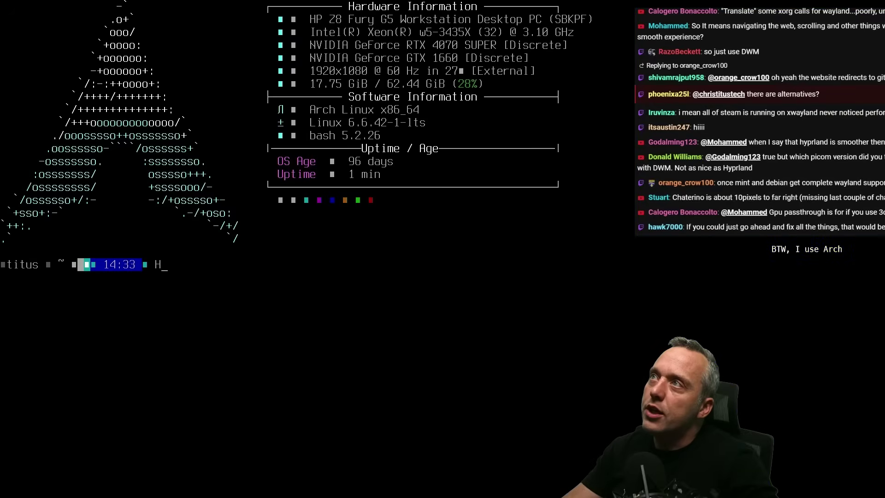
Launch Hyprland from the console and open two terminal tiles in it.
key(Tab)
text(la)
key(Tab)
key(Return)
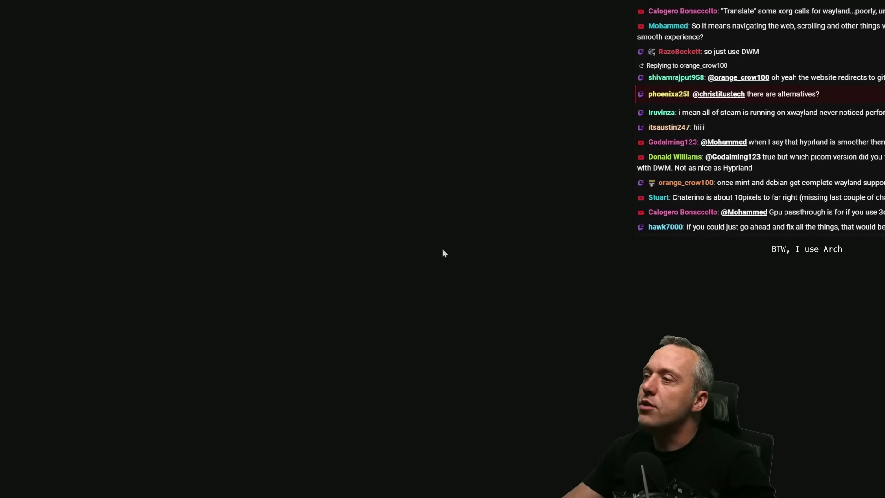
key(super+Return)
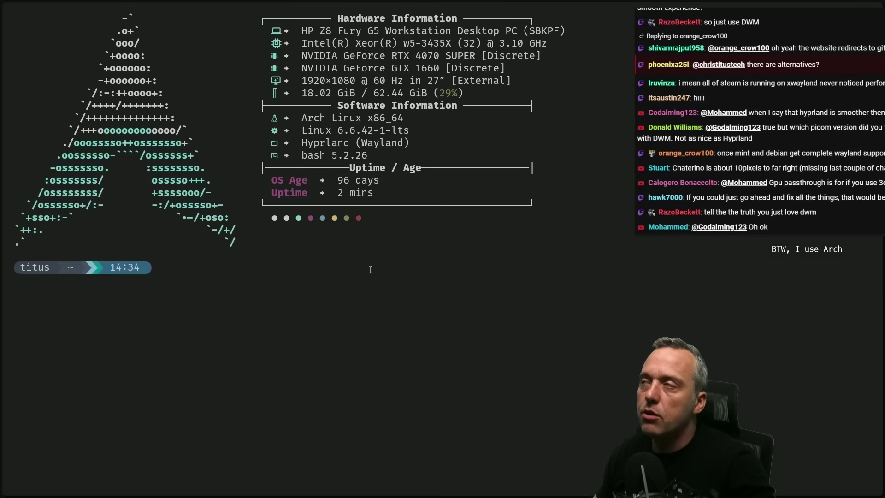
key(super+Return)
key(super+Return)
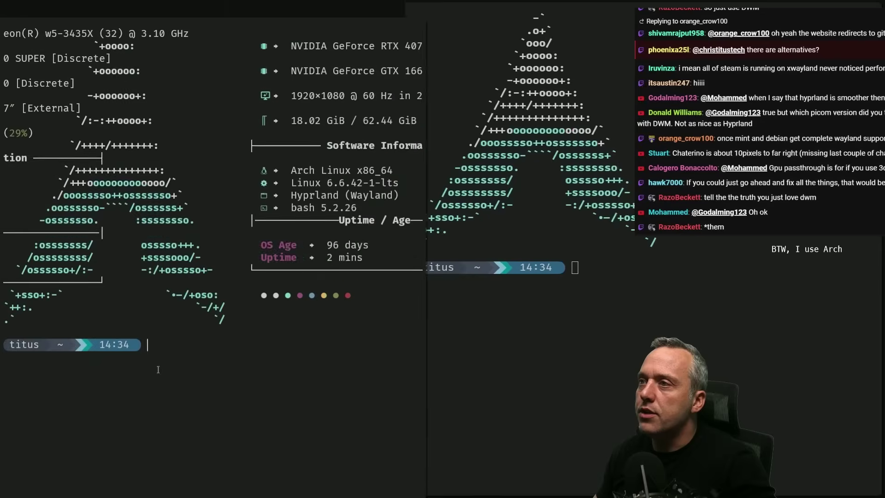
key(super+q)
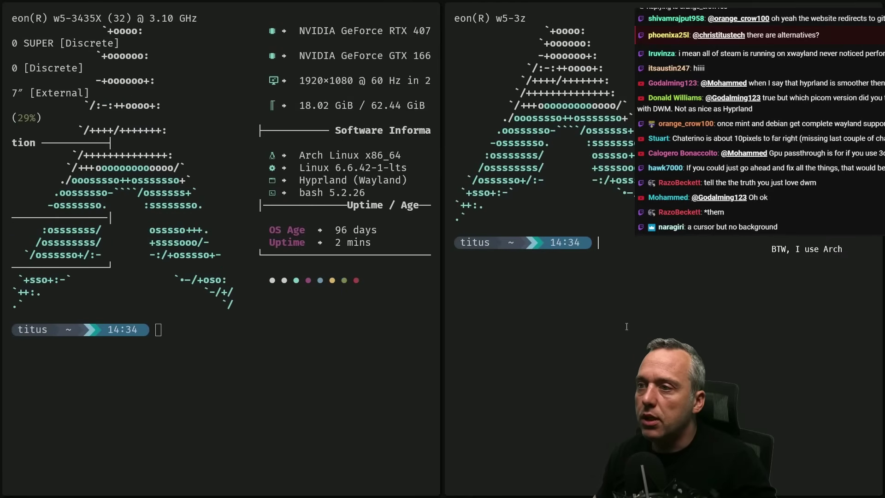
key(super+1)
key(super+space)
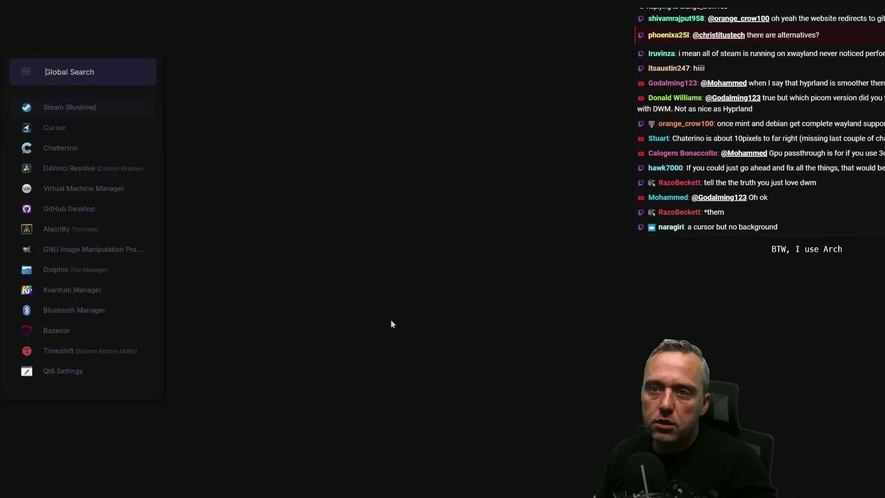
key(super+space)
key(super+space)
key(Escape)
key(super+2)
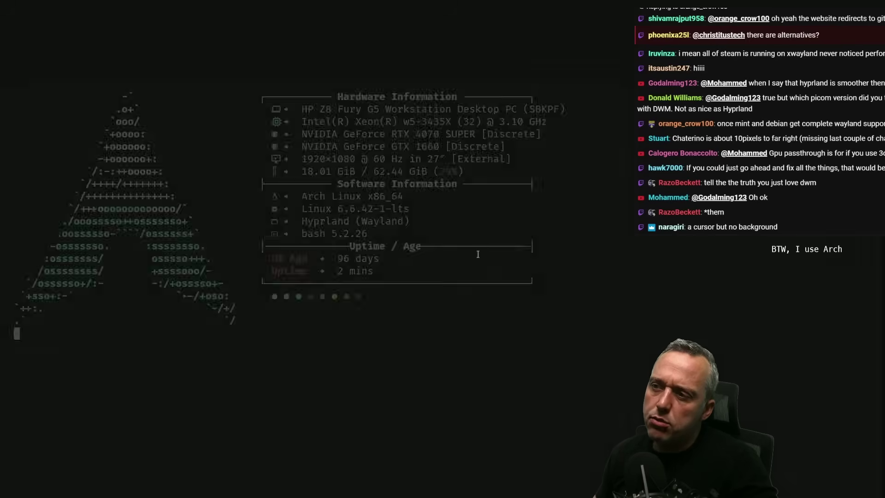
Install gbar-git with paru, accepting the build file review prompts.
text(paru -S)
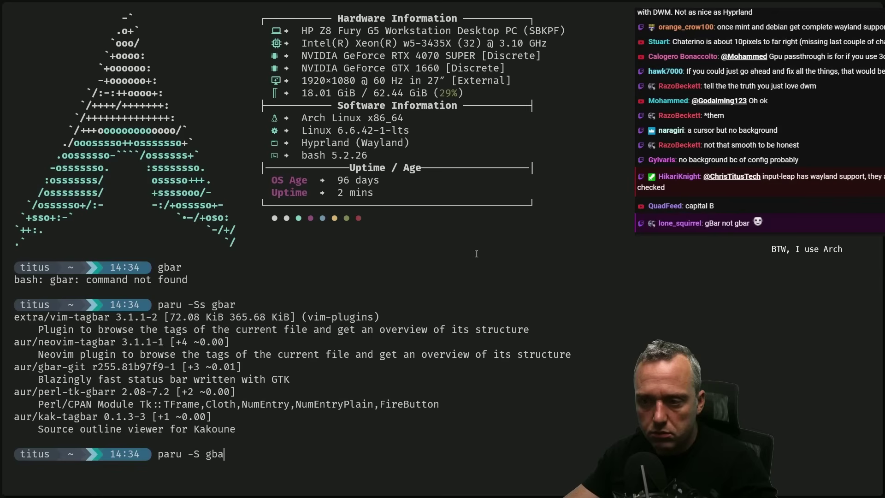
text(r-git)
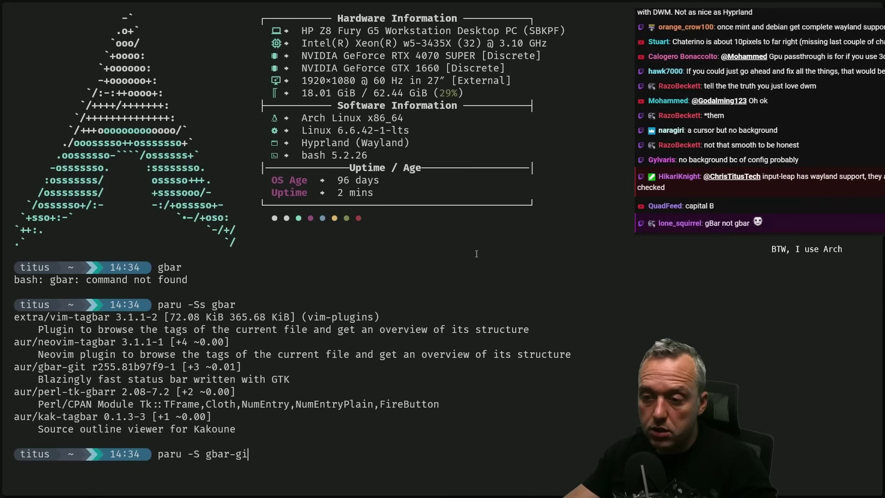
key(Return)
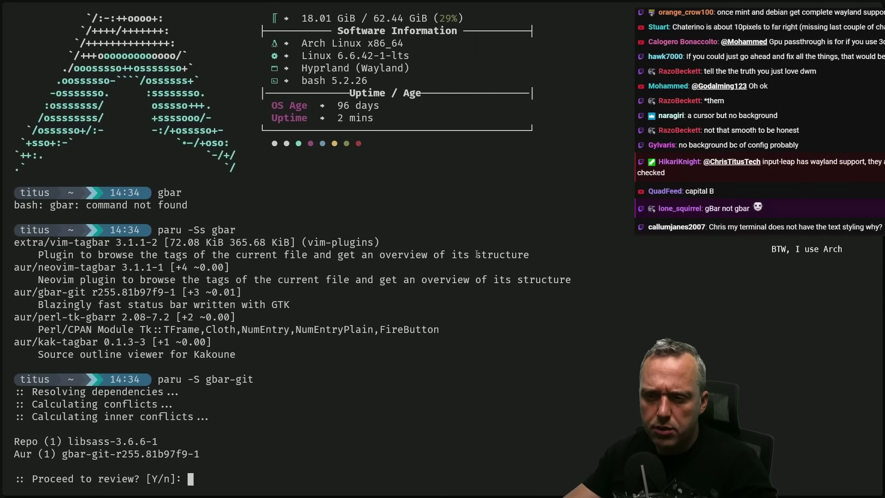
key(Return)
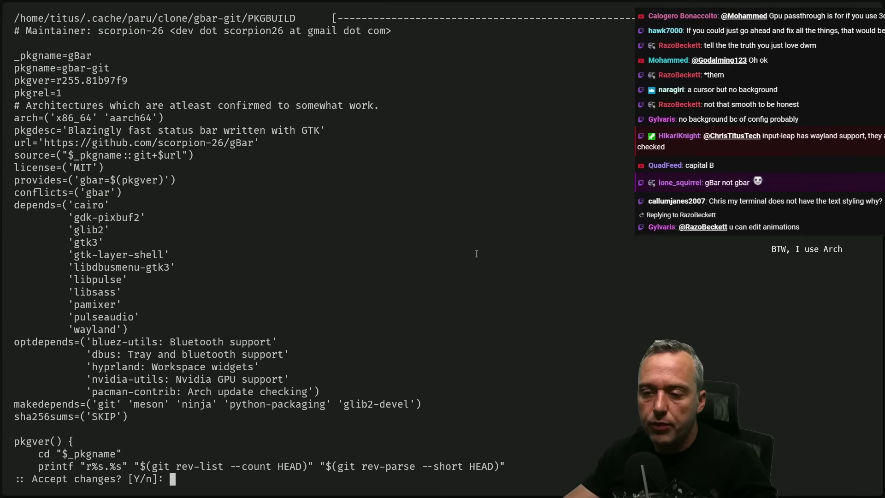
key(Return)
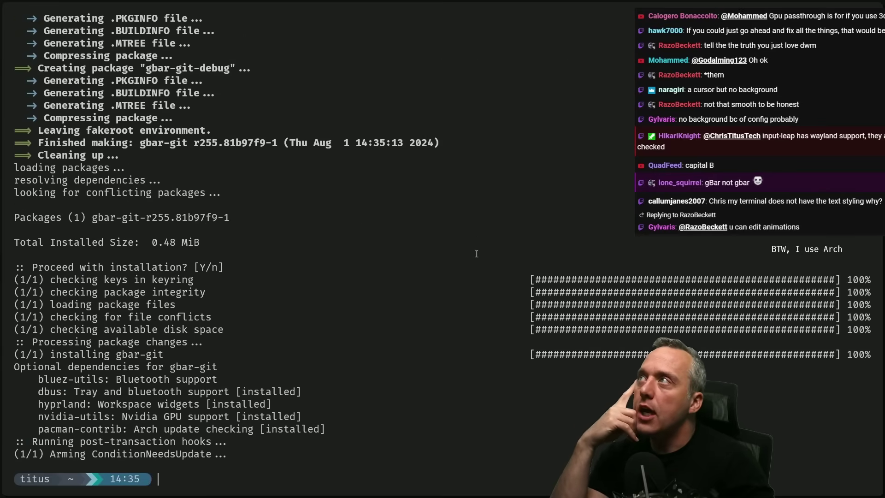
Run gBar alone to view its usage help listing the available widgets.
text(g)
key(Tab)
key(Tab)
text(nBar)
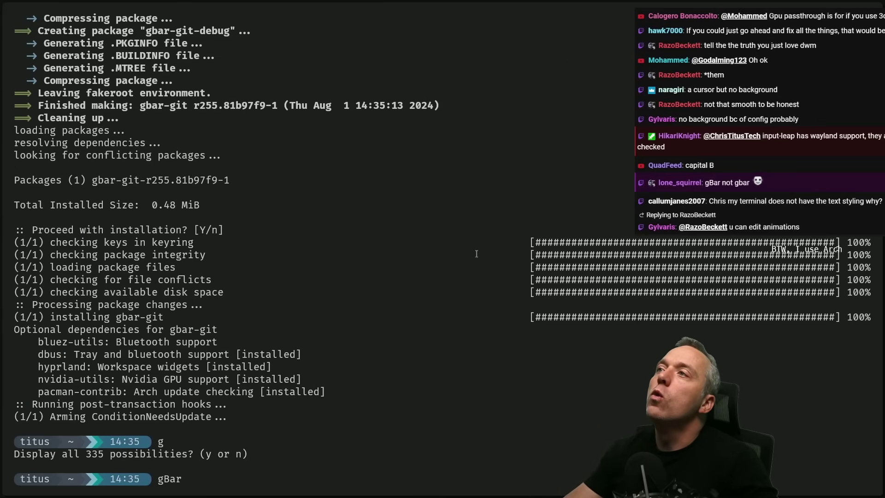
key(Return)
key(Up)
Test-run 'gBar bar', stop it with Ctrl+C, and change into ~/.config/hypr.
text(bar)
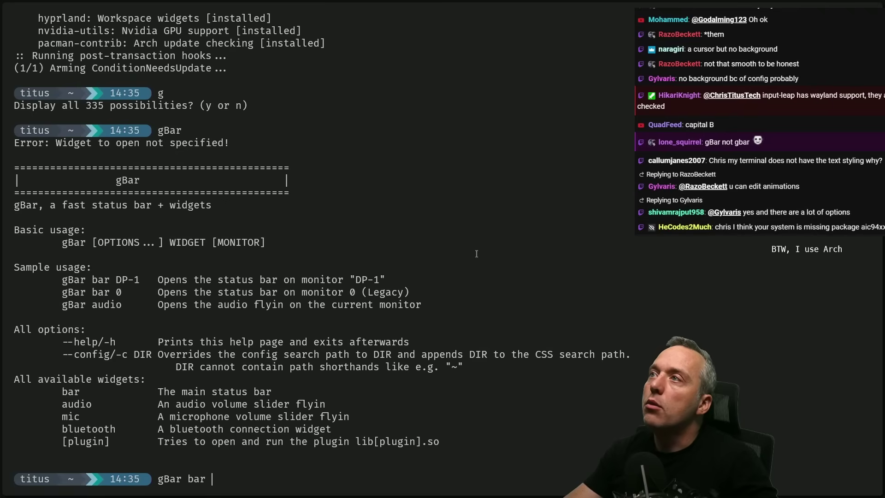
key(Return)
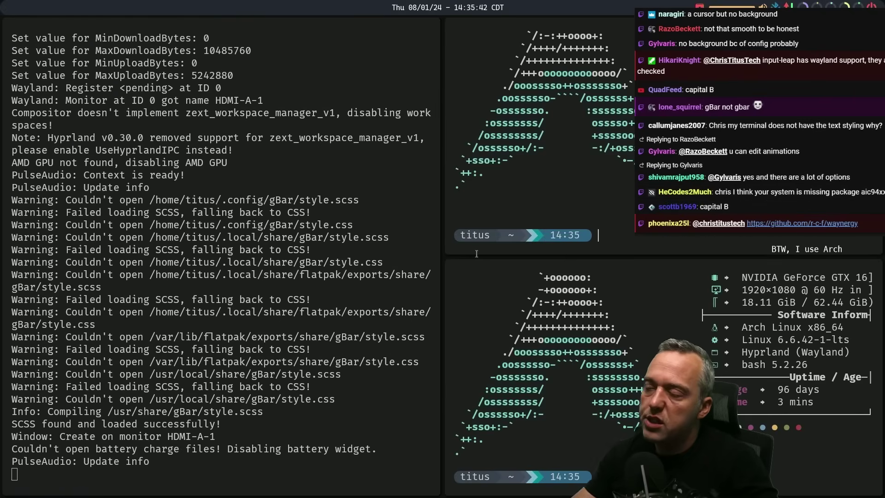
key(super+q)
key(super+q)
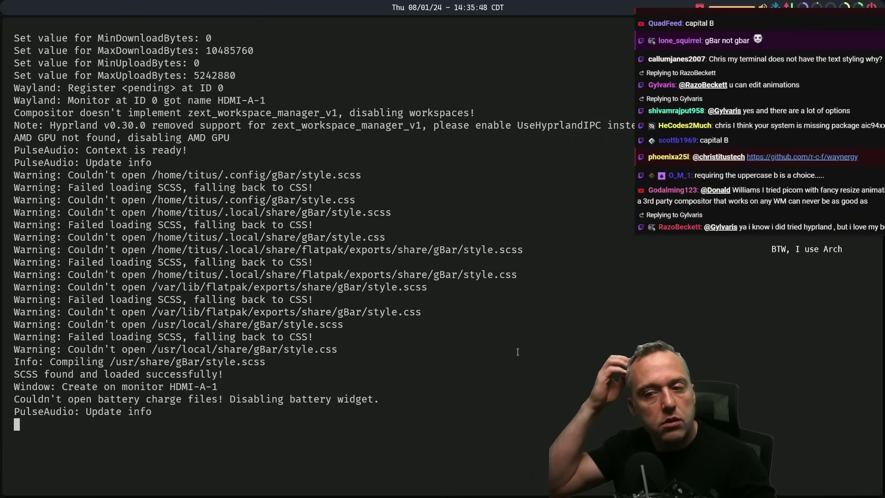
key(ctrl+c)
text(cd .config/hypr/)
key(Return)
Open hyprland.conf in Neovim and check the 'exec = gBar bar 0' line.
text(vim hyprland.conf)
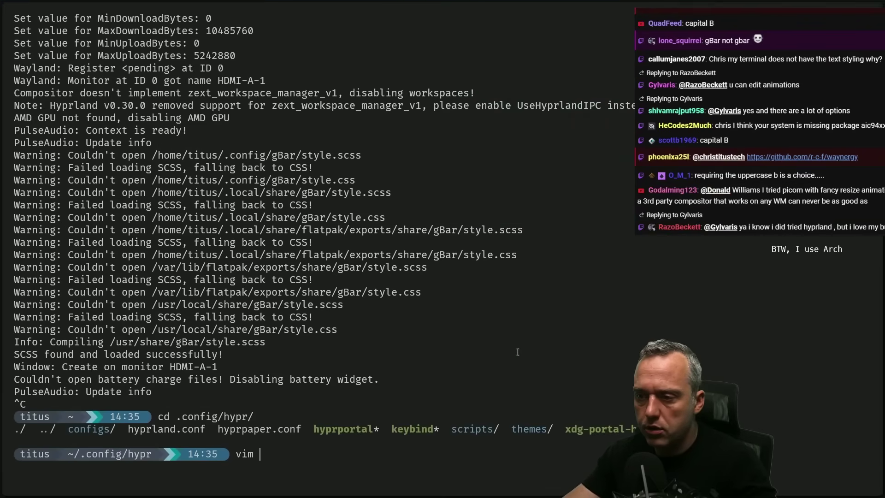
key(Return)
key(j)
key(j)
key(j)
key(j)
key(j)
key(j)
key(j)
key(j)
key(j)
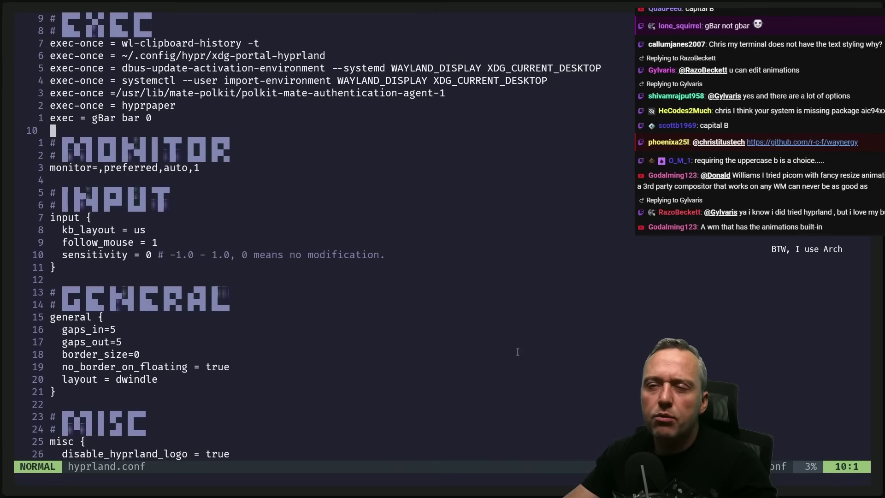
key(k)
key(l)
key(l)
key(l)
key(l)
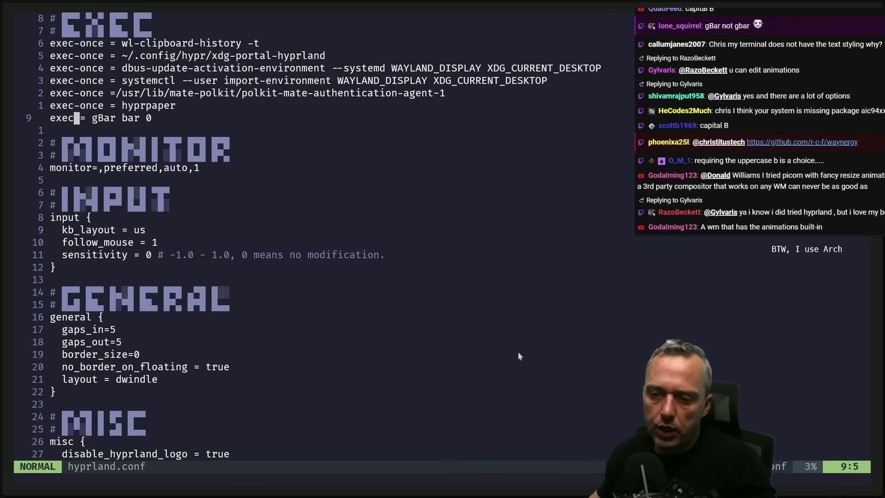
Replace brave with thorium in the SUPER, B keybind.
scroll(427, 319, down, 20)
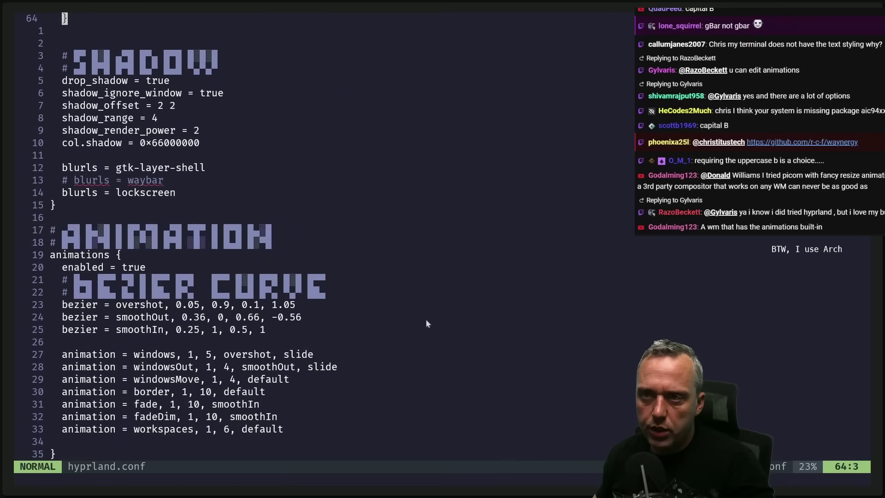
scroll(427, 318, down, 20)
click(191, 155)
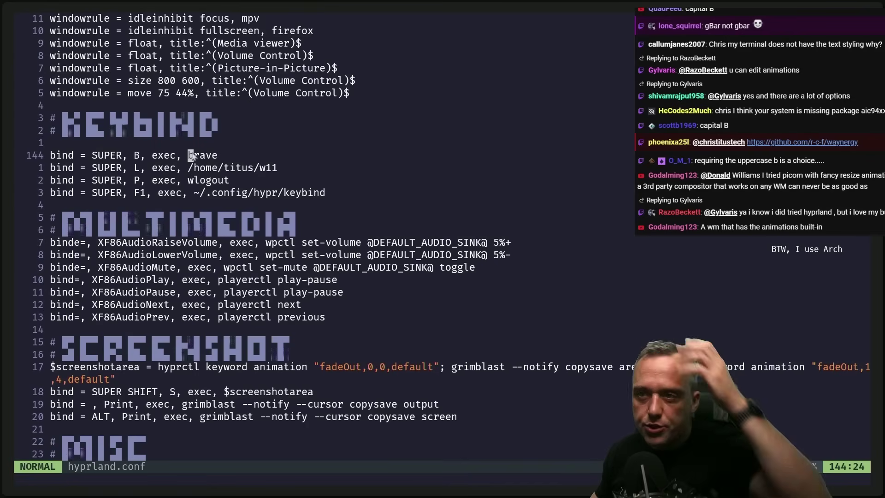
text(DA)
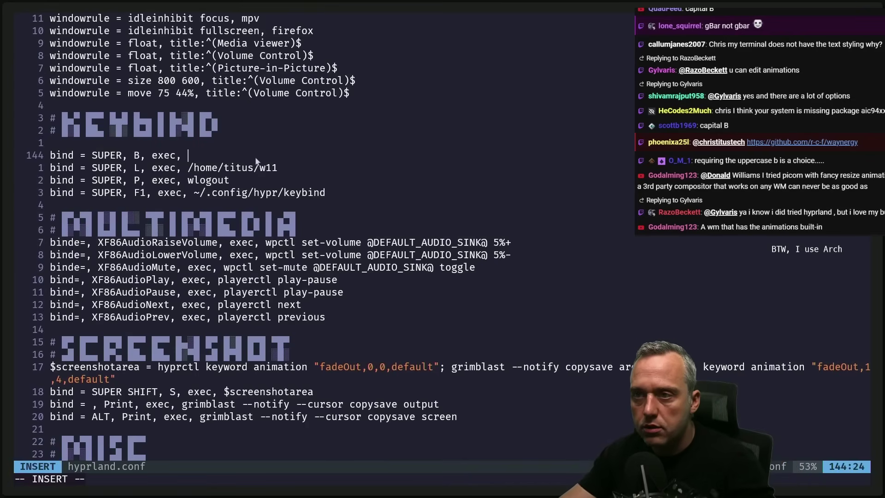
text(thorium)
key(Escape)
key(j)
key(j)
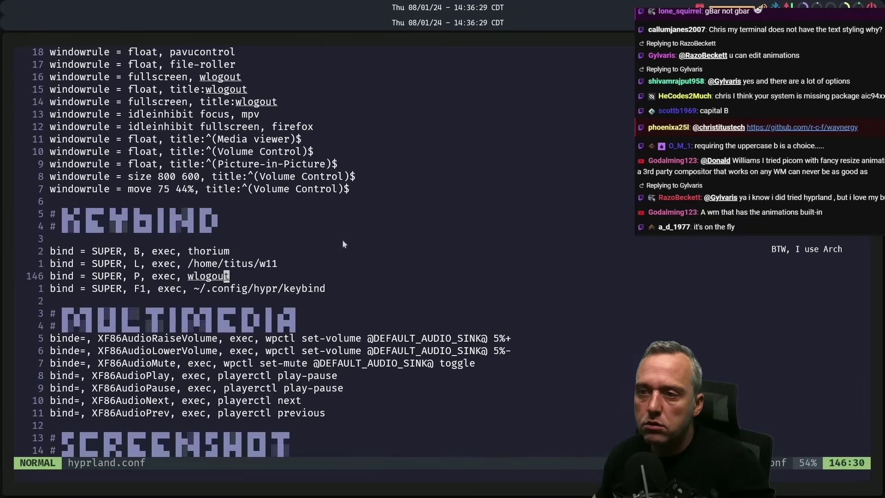
Scroll through hyprland.conf to review its window rules, keybinds and multimedia bindings.
scroll(342, 239, up, 20)
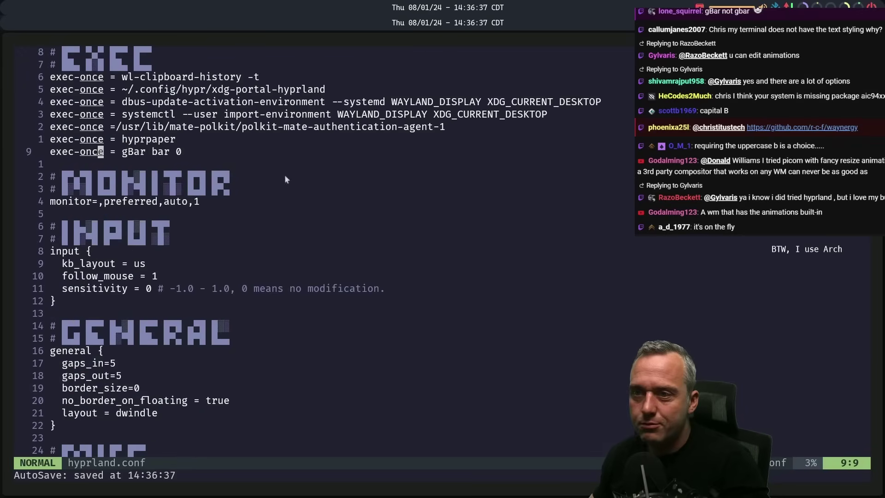
scroll(443, 210, down, 20)
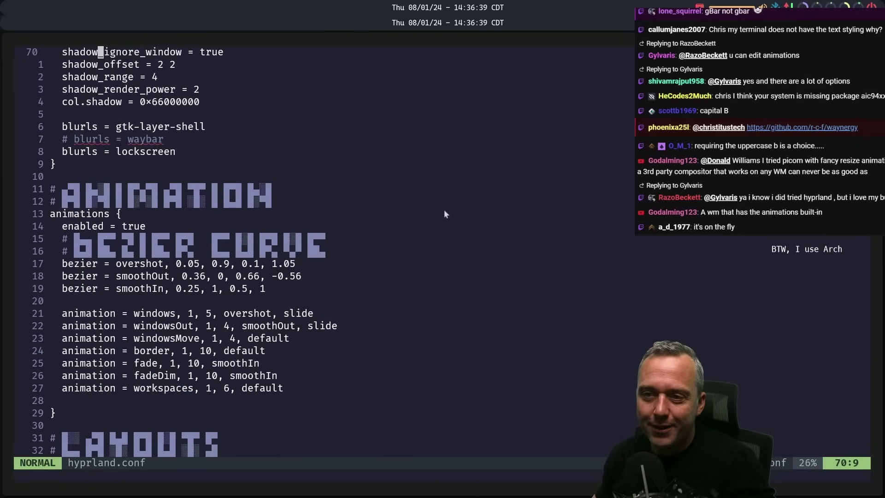
scroll(445, 214, down, 1)
scroll(279, 215, up, 10)
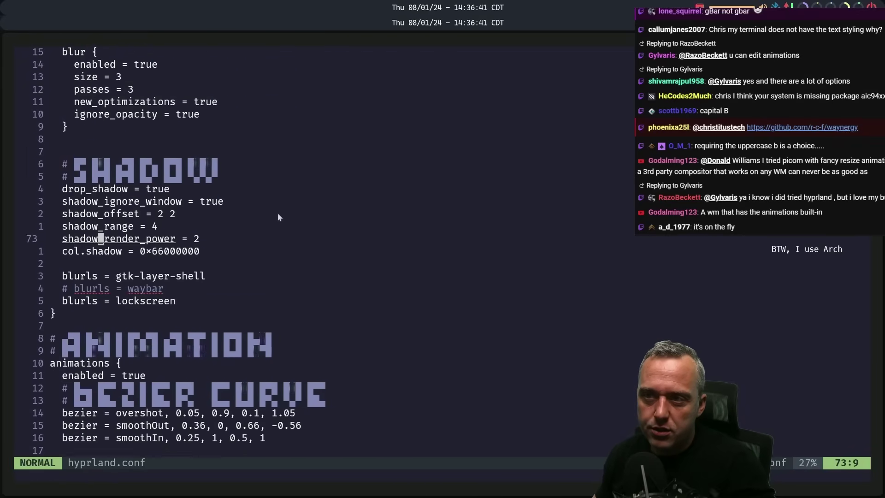
scroll(308, 237, down, 4)
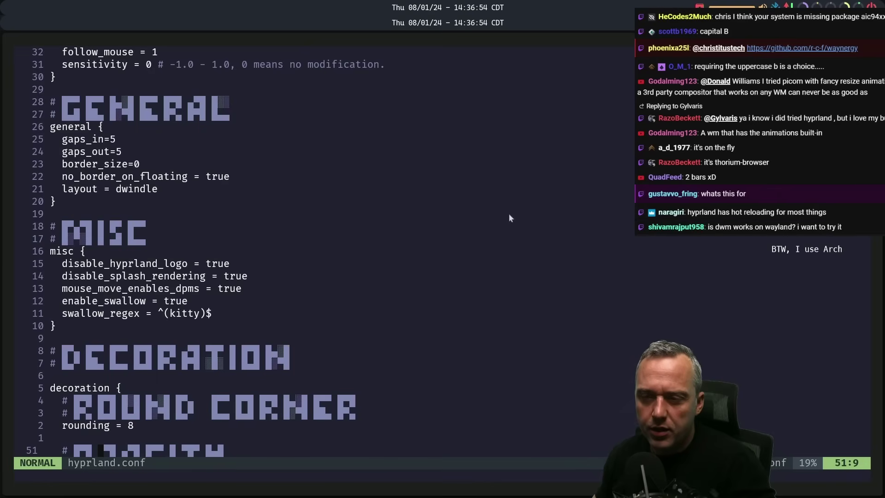
scroll(157, 232, up, 6)
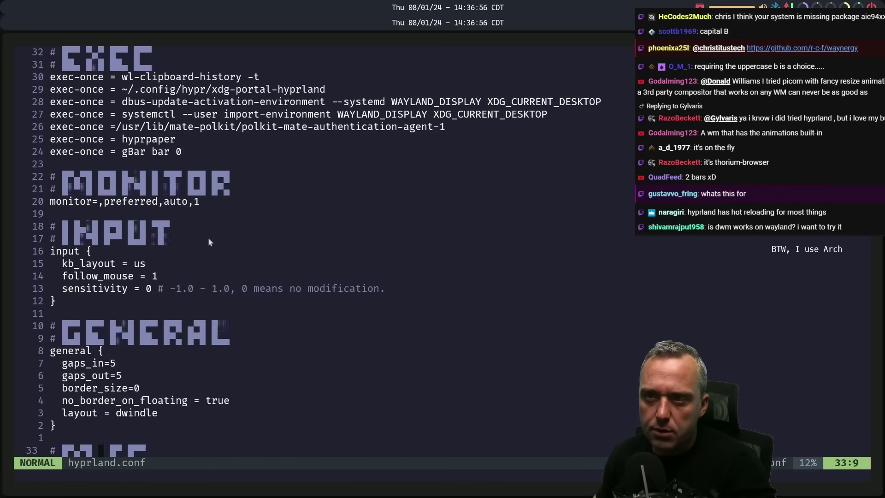
scroll(209, 240, down, 14)
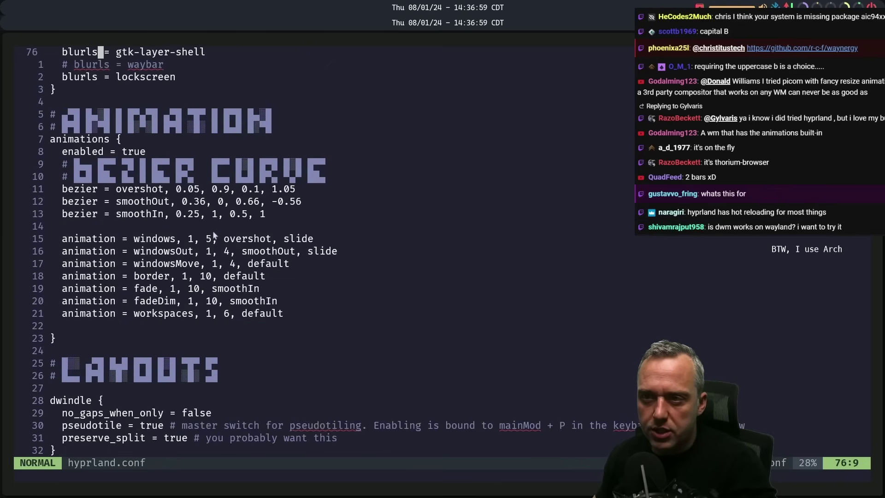
scroll(213, 230, down, 12)
scroll(214, 231, down, 7)
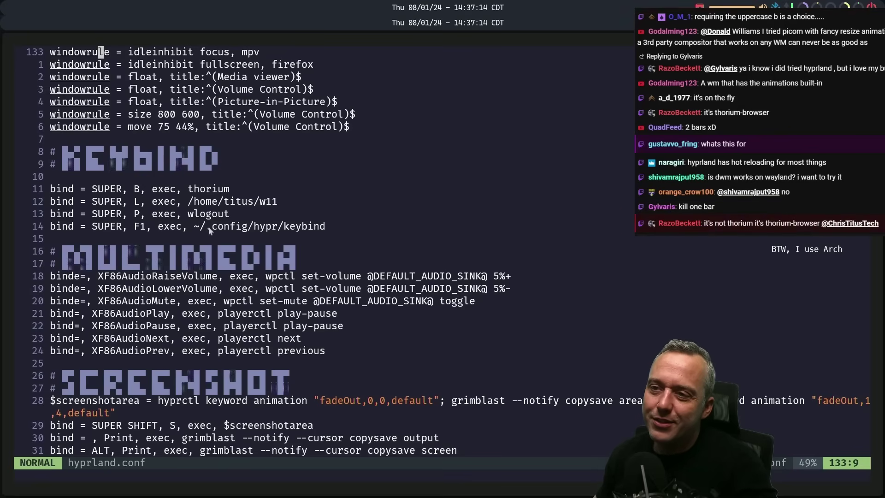
Change the SUPER, L bind to SUPER, W running 'looking-glass-client -F'.
click(195, 206)
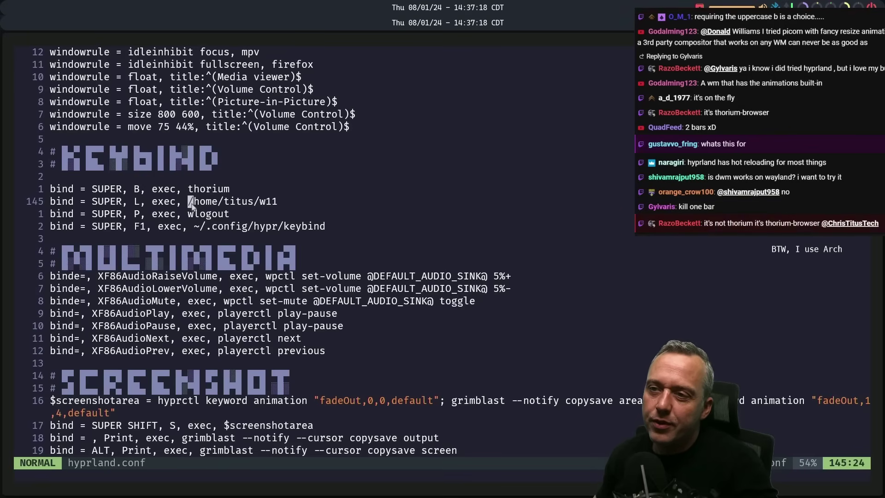
text(d)
text($alooking-)
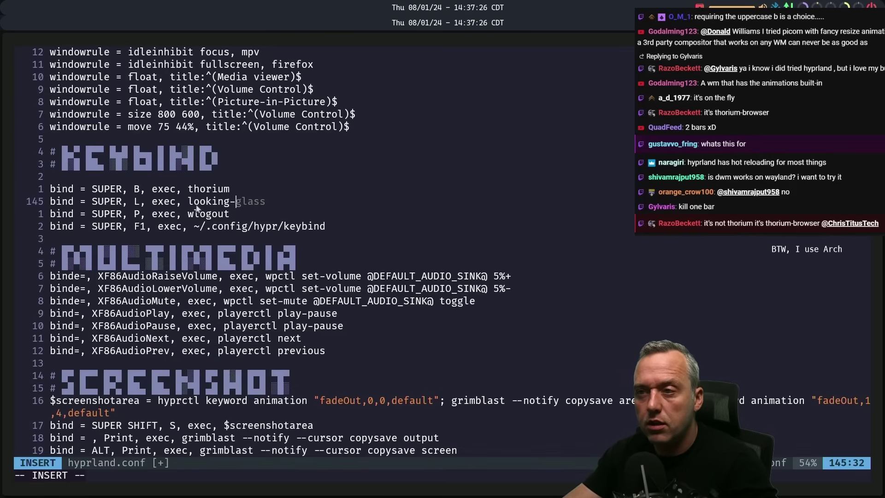
text(glass-client -f)
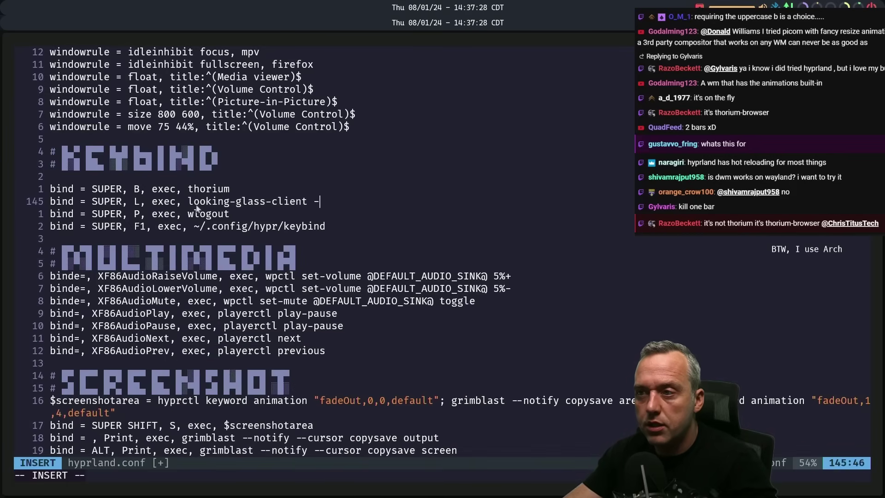
key(BackSpace)
text(F)
key(Left)
key(Left)
key(Left)
key(Left)
key(Left)
key(Left)
key(Left)
key(Left)
key(Left)
key(Left)
key(Left)
key(Left)
key(Left)
key(Left)
key(Left)
key(Left)
key(Left)
key(Left)
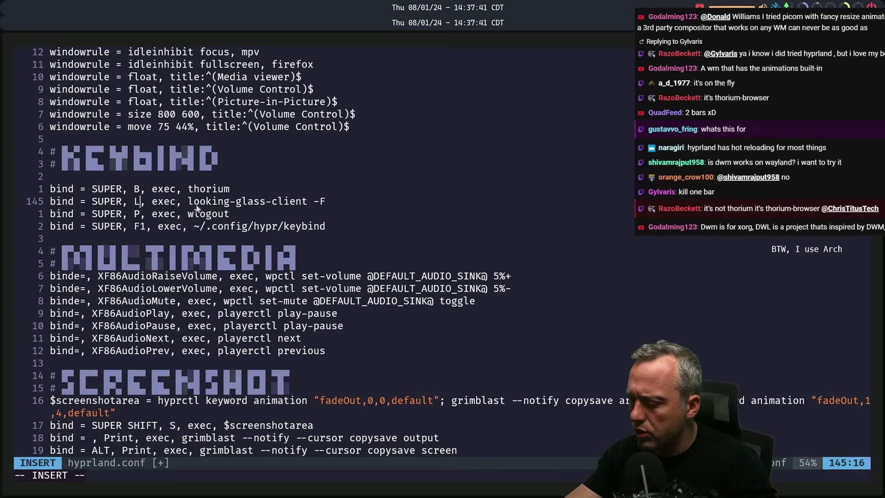
key(BackSpace)
text(W)
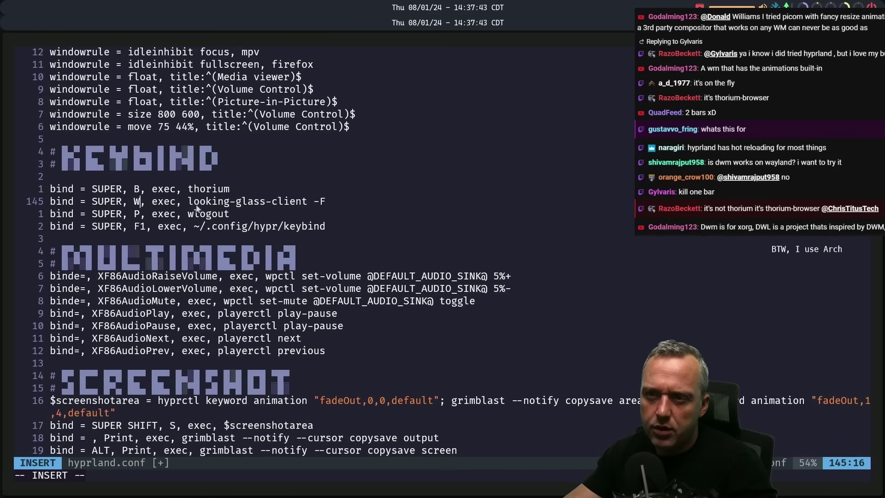
Add a blank line below the F1 bind and show the keybinds overview with SUPER+F1.
key(Down)
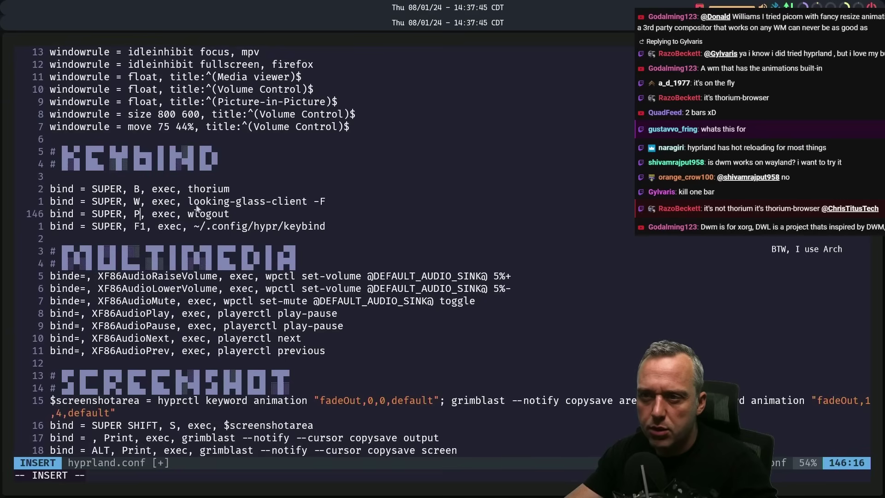
key(Down)
key(Down)
key(Down)
key(Down)
key(Up)
key(Up)
key(Up)
key(Escape)
key(o)
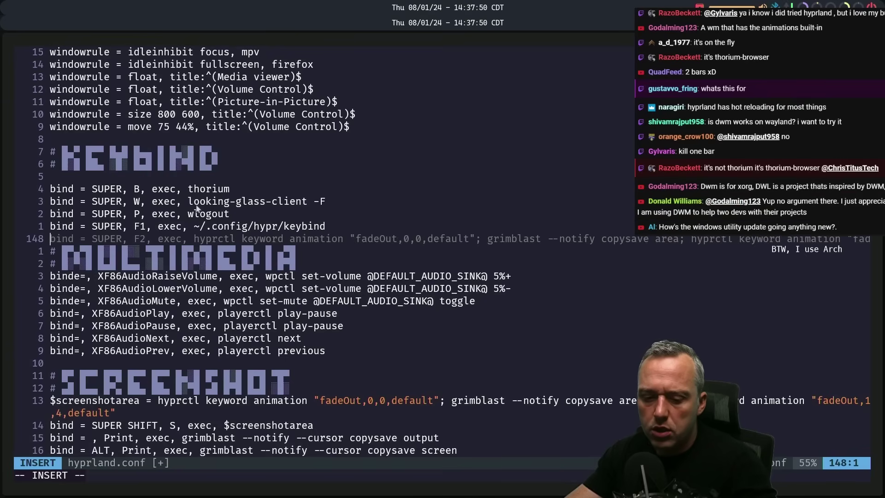
key(super+F1)
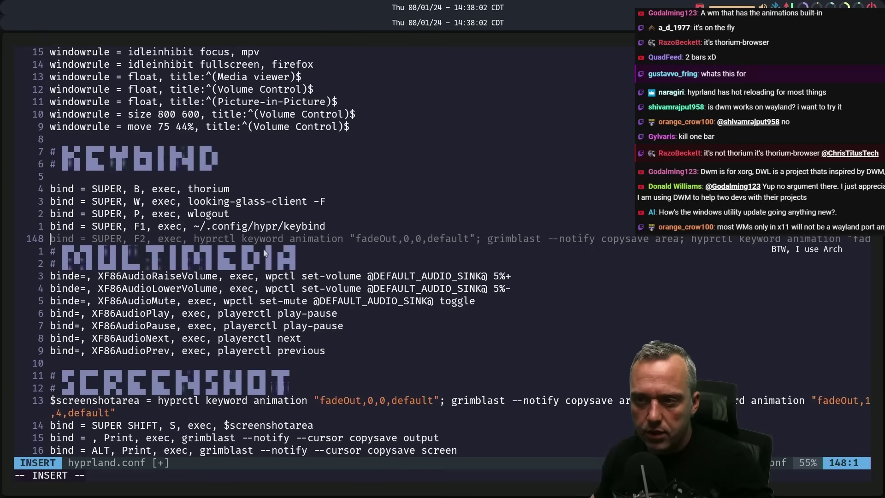
Close the keybinds overview and return to the SUPER, B bind.
scroll(266, 254, down, 2)
click(296, 201)
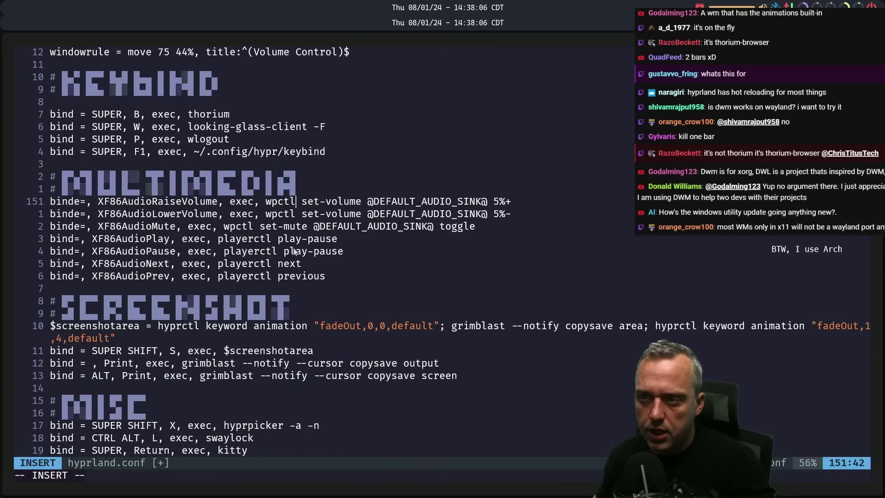
scroll(294, 250, down, 3)
scroll(293, 249, down, 1)
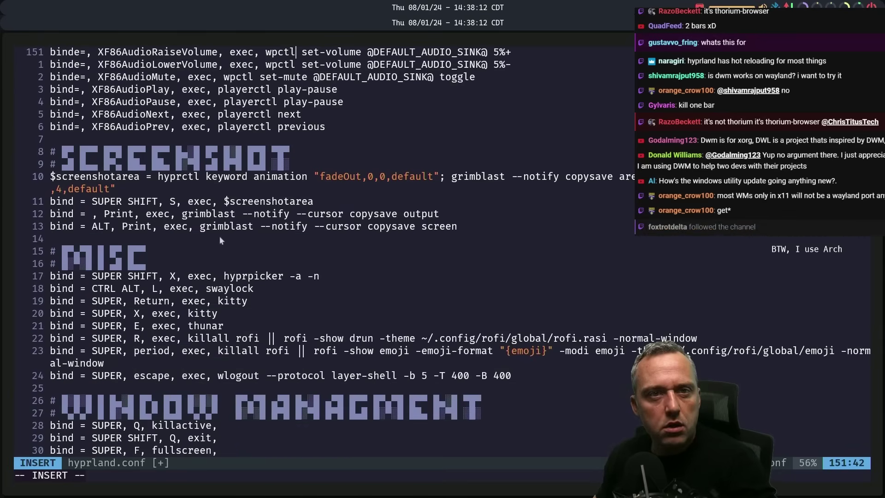
scroll(221, 237, up, 6)
Make the SUPER, B bind launch thorium-browser, then scroll through the config to review it.
click(240, 189)
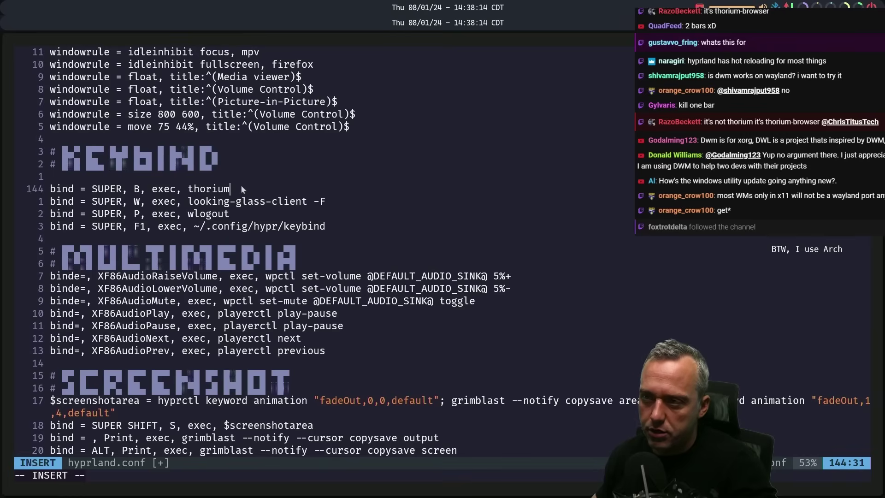
text(-browser)
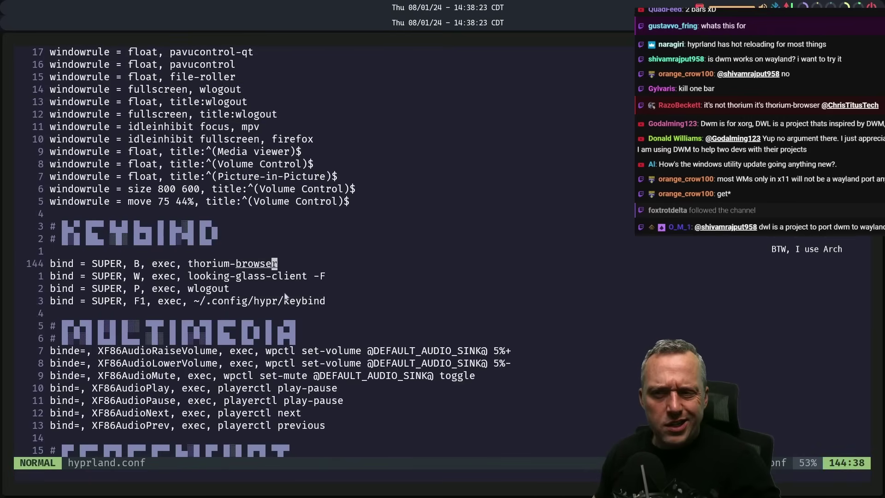
scroll(284, 297, up, 1)
scroll(305, 292, up, 6)
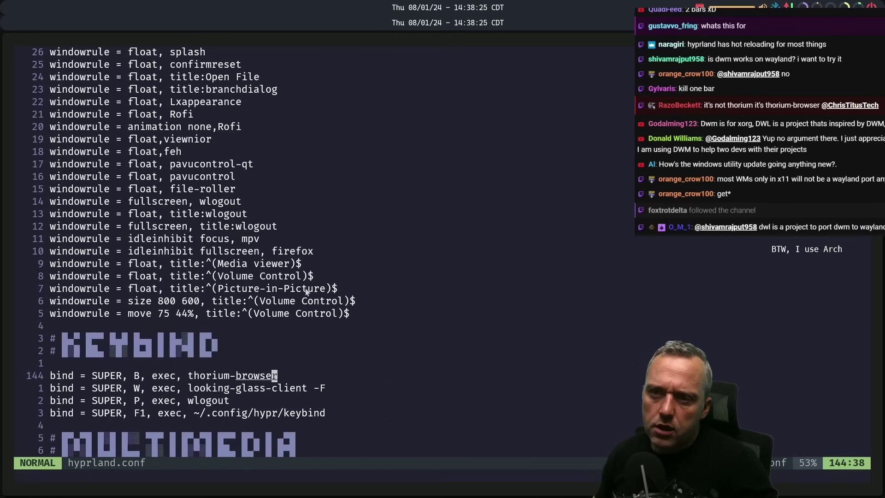
scroll(325, 289, down, 10)
scroll(325, 289, down, 20)
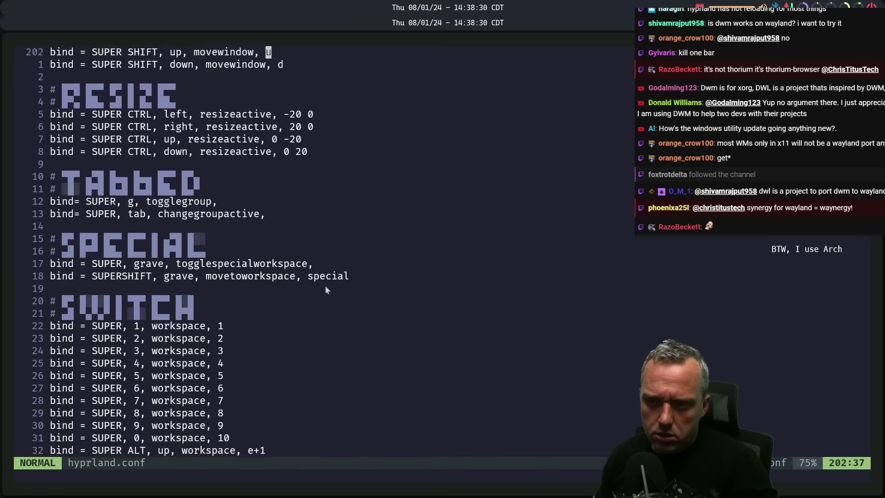
scroll(322, 293, up, 14)
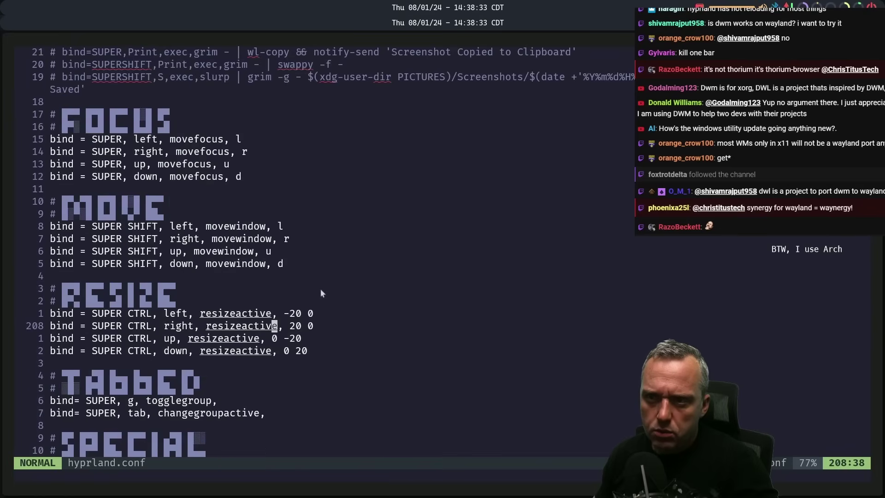
scroll(321, 292, up, 18)
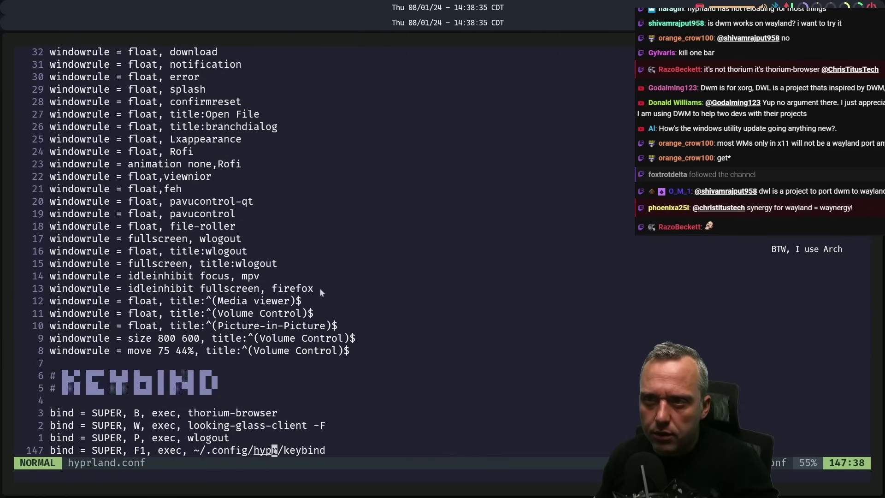
scroll(321, 292, up, 20)
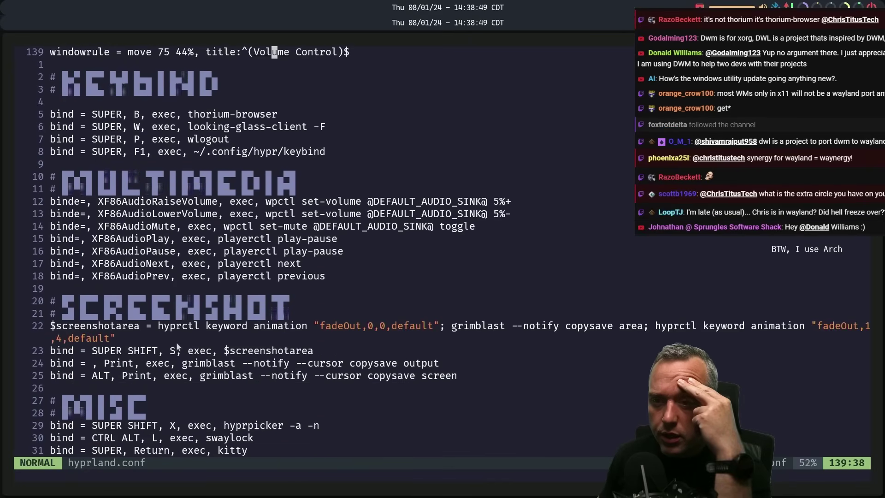
scroll(176, 342, down, 5)
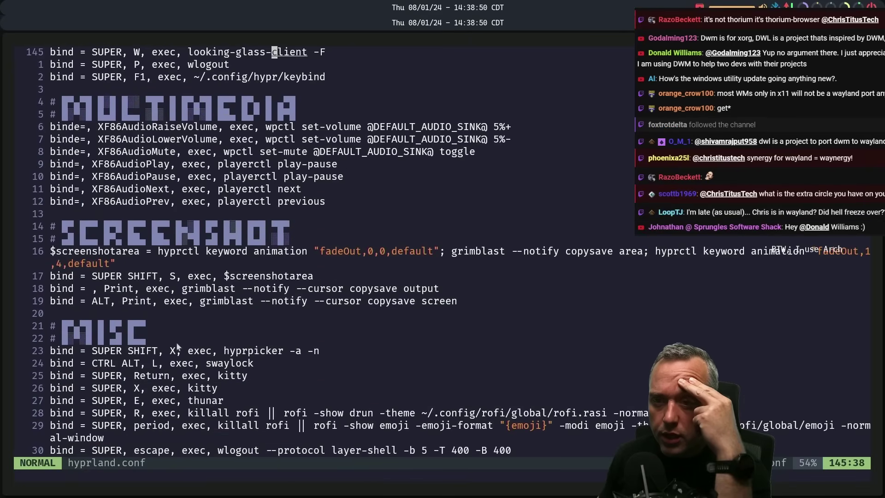
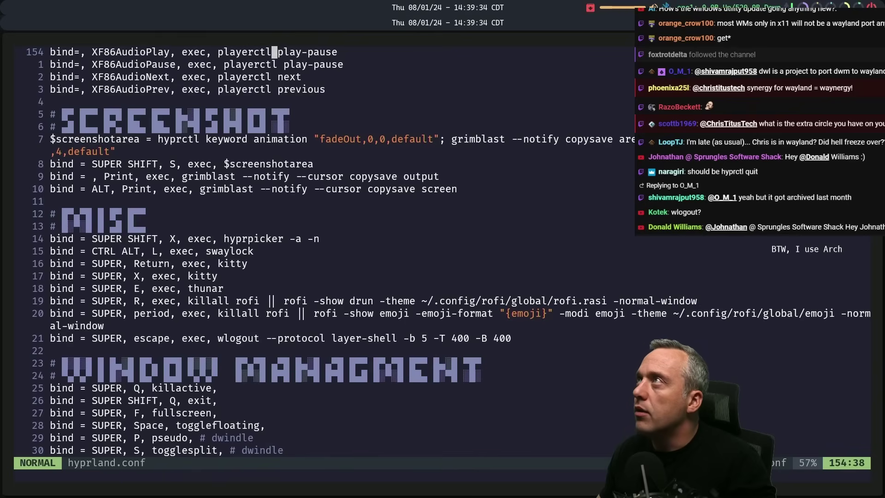
Quit Hyprland from Neovim with Super+Shift+Q, then relaunch Hyprland from the TTY prompt.
click(544, 340)
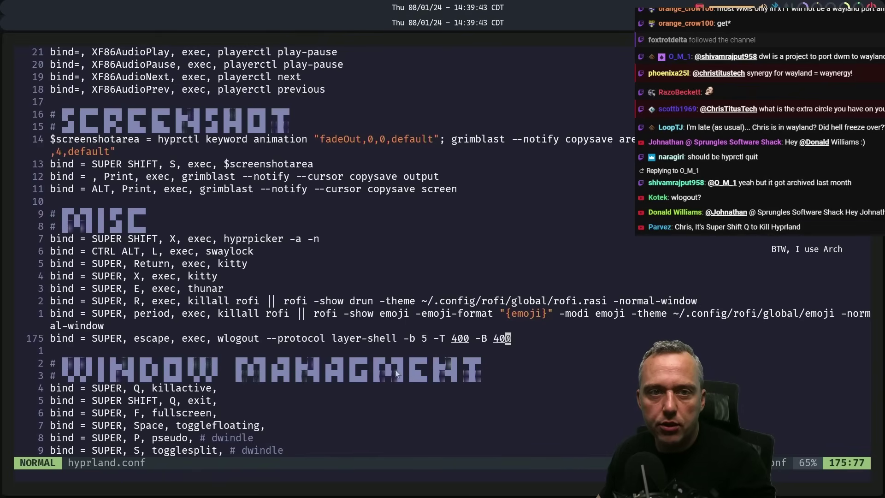
click(472, 243)
key(super+shift+q)
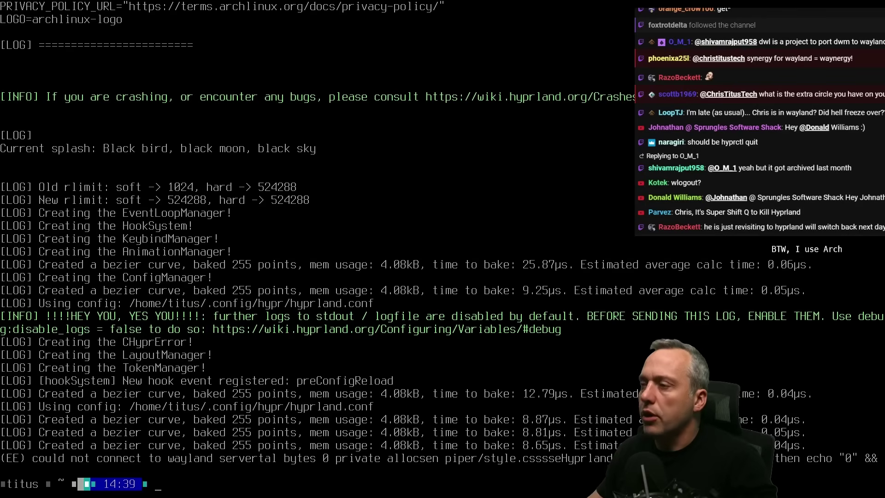
text(Hypr)
key(Tab)
text(land)
key(Return)
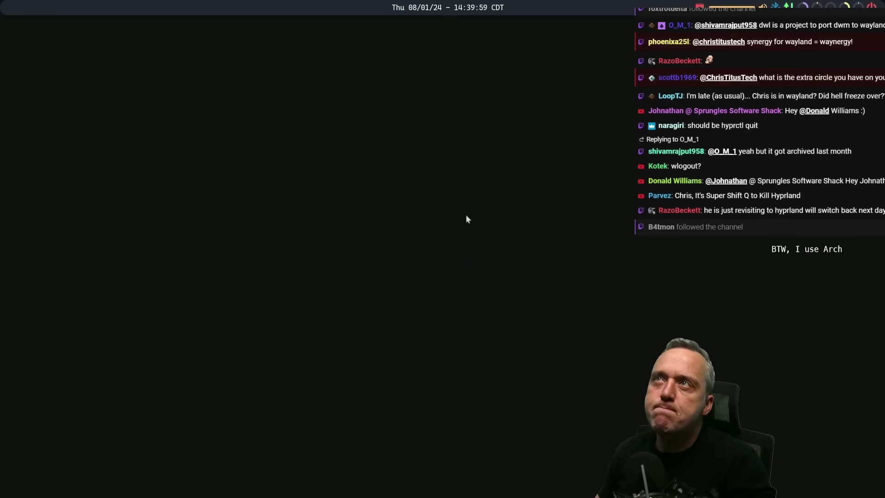
Open a kitty terminal, run btop to monitor system resources, then close its window.
key(super+Return)
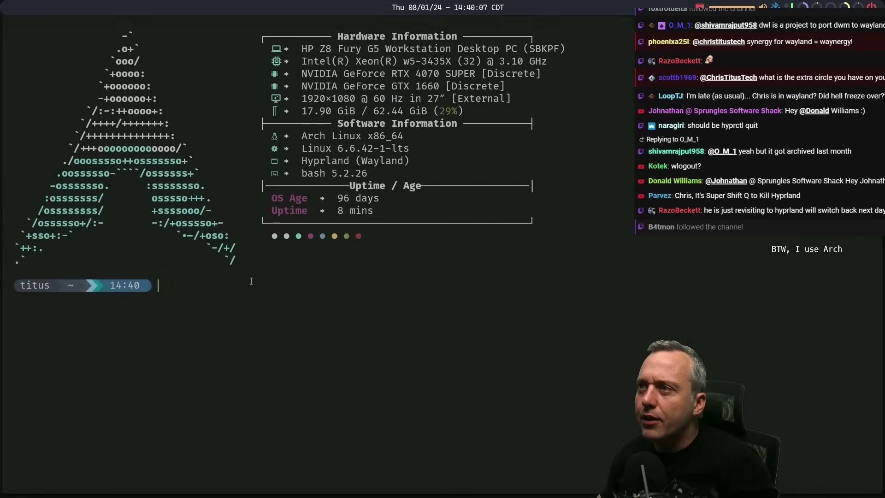
key(super+Return)
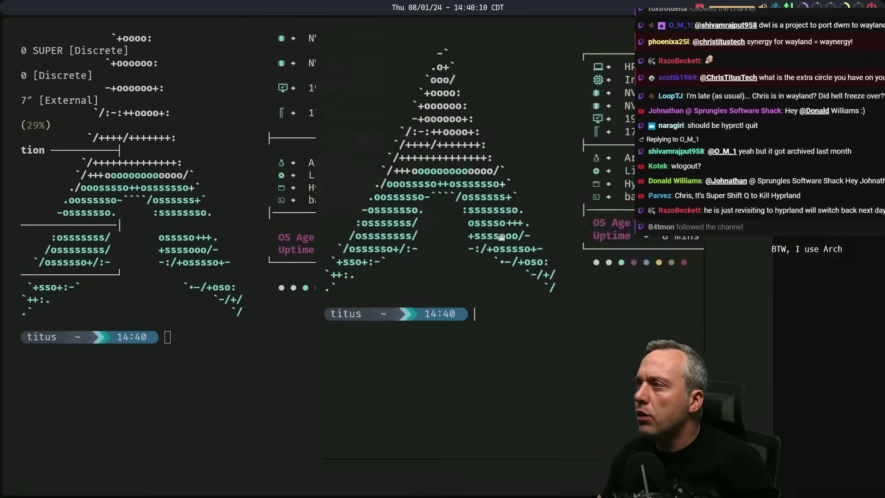
key(super+q)
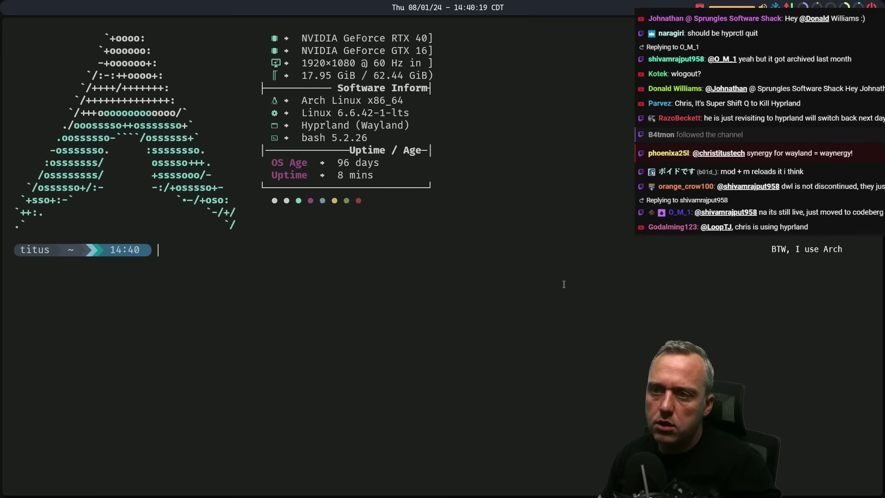
text(btop)
key(Return)
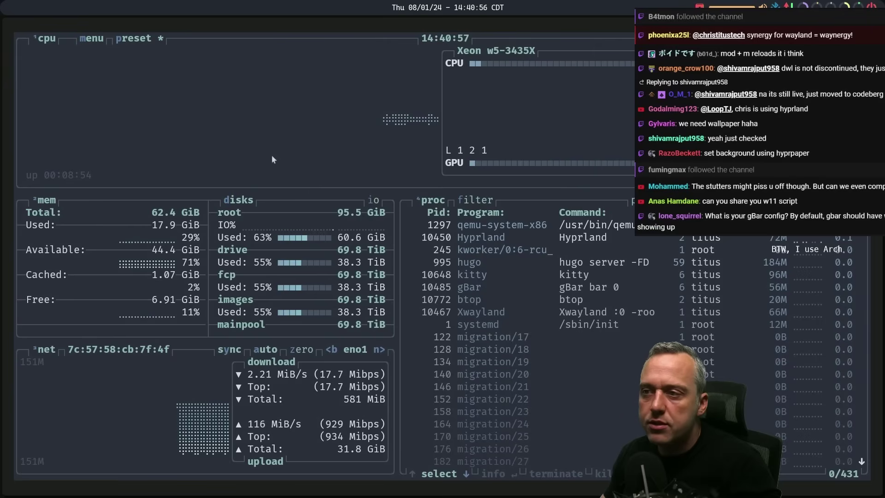
key(super+q)
Confirm closing btop's window and run hyprpaper in a fresh kitty terminal.
key(y)
key(super+Return)
text(hypr)
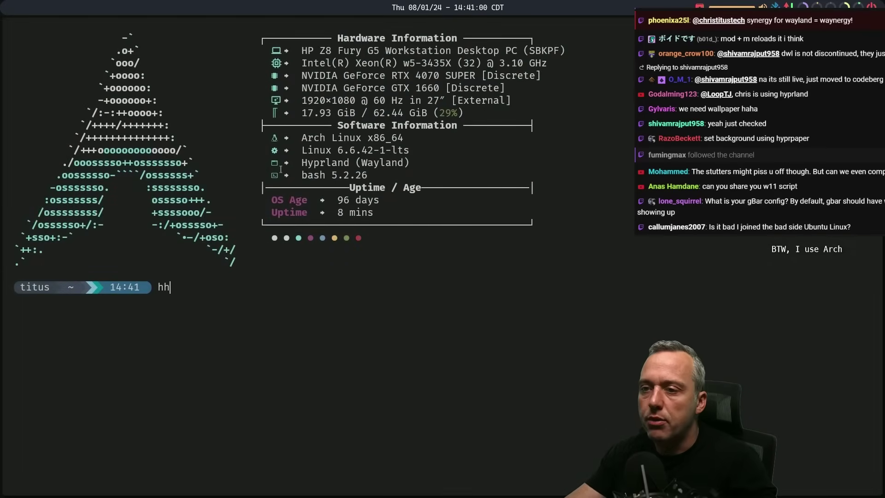
key(Tab)
key(Tab)
text(paper)
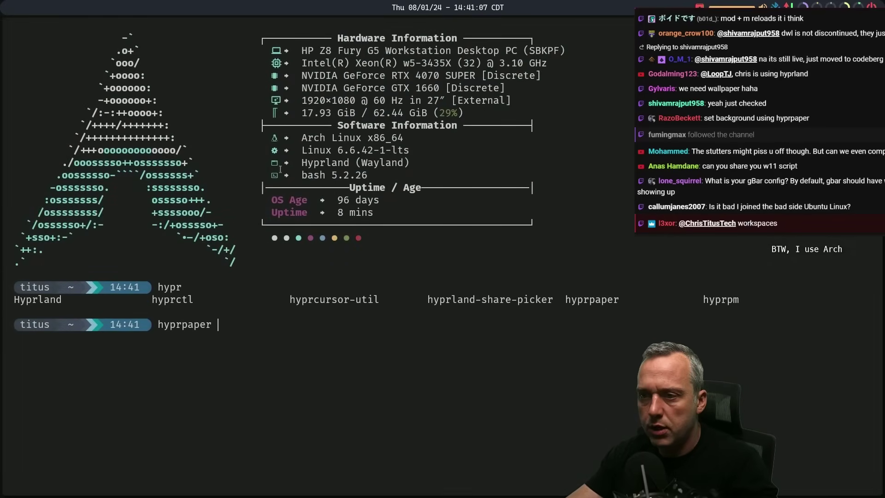
key(Return)
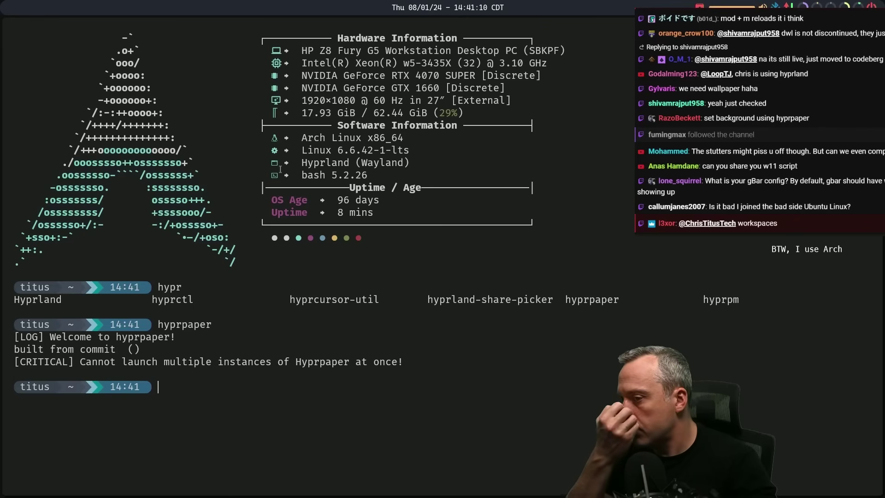
Run hyprctl hyprpaper, which returns invalid command, then switch to the browser.
text(hyprctl)
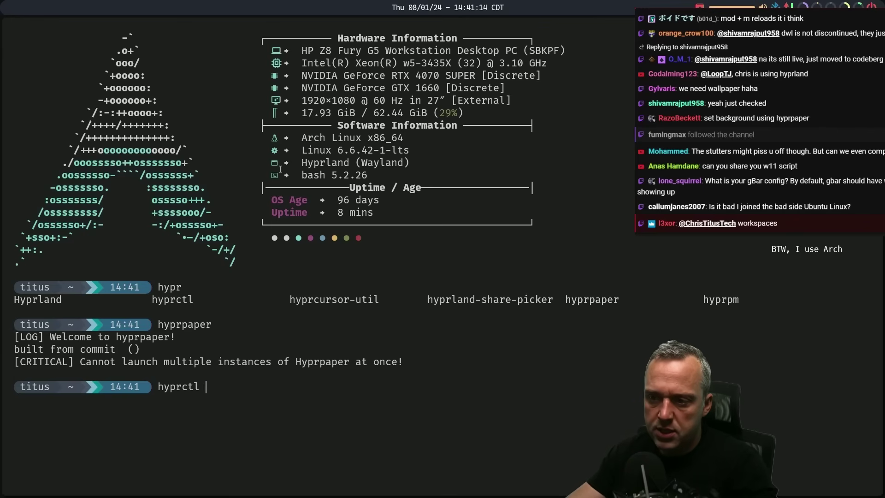
key(Tab)
key(Tab)
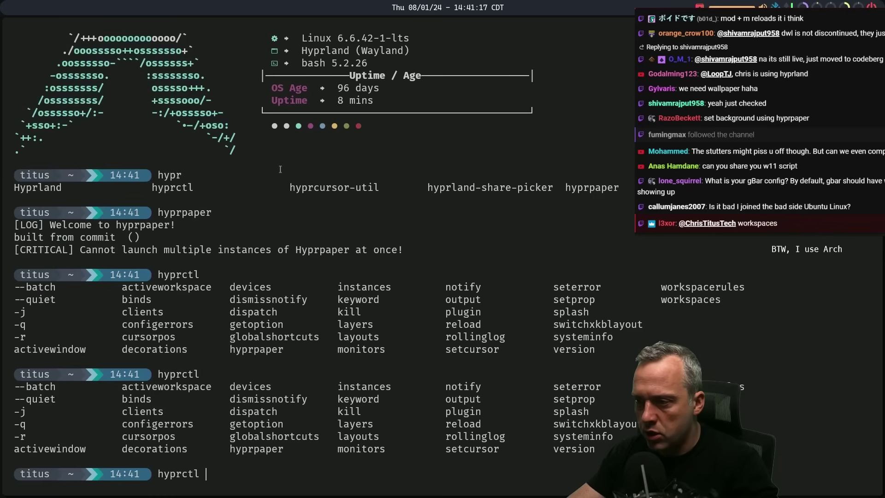
text(hyprpaper)
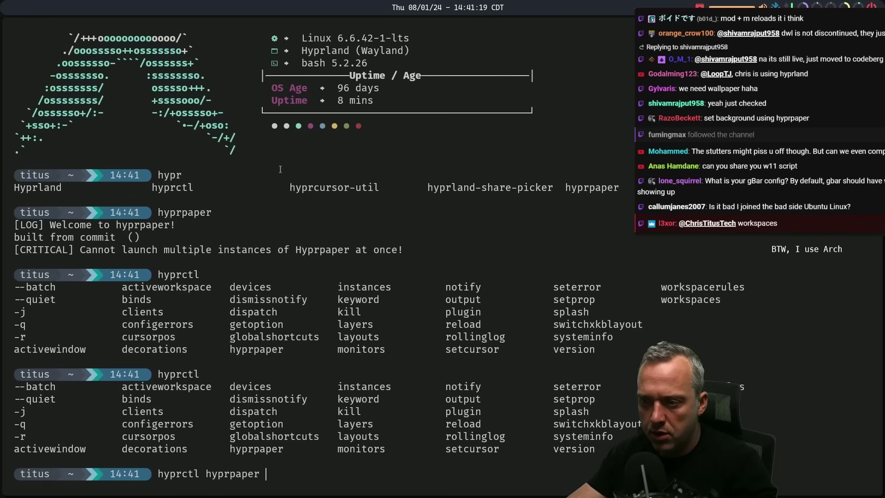
key(Return)
key(Up)
key(super+b)
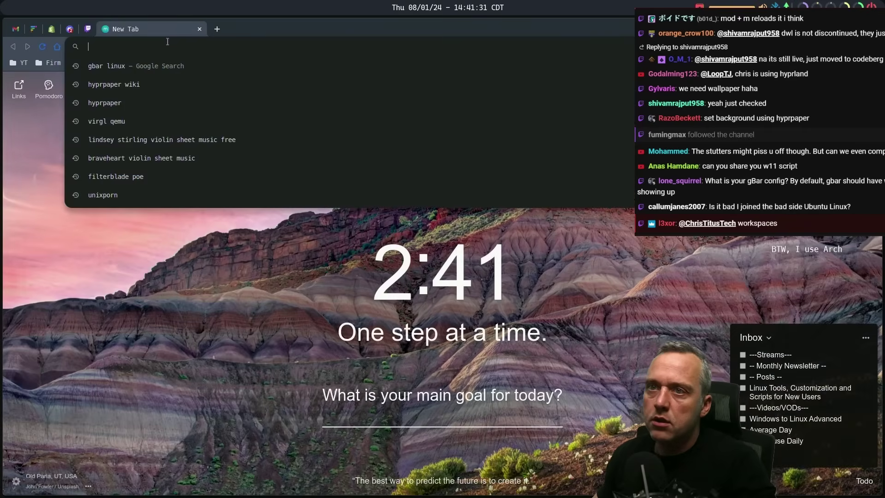
Search 'hypr' from the address bar and open the Hyprland wiki hyprpaper page.
text(hyprpaper wiki)
key(Return)
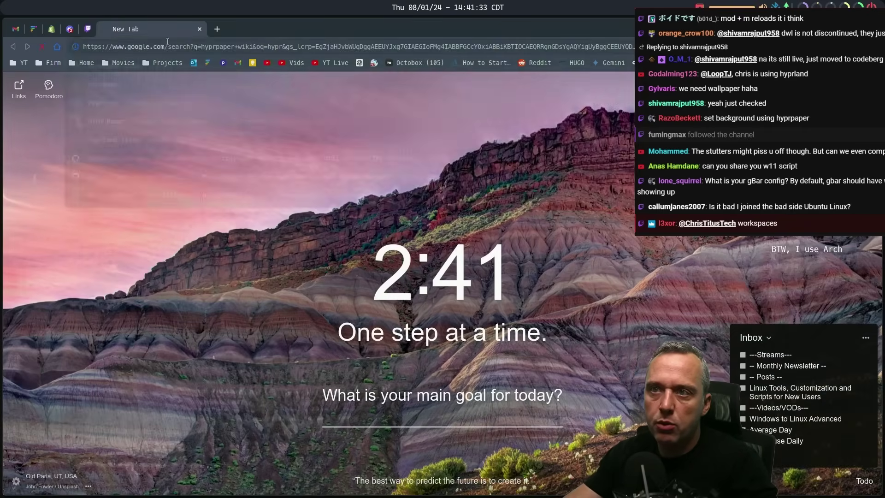
click(232, 281)
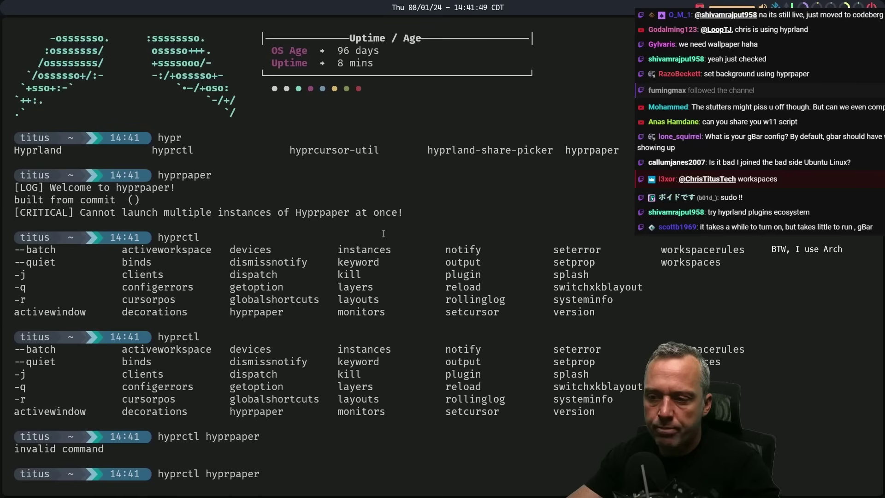
Rerun hyprctl hyprpaper and change into Pictures/nord-background to list its files.
key(Return)
text(c)
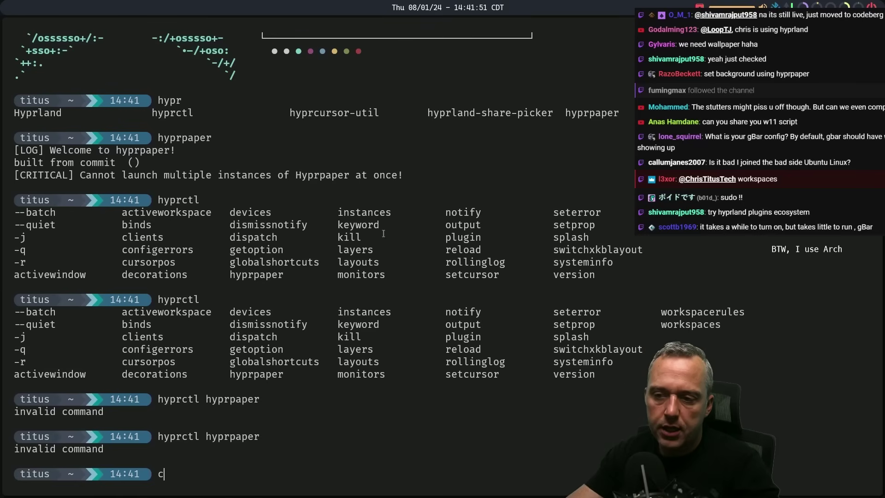
text(d Pio)
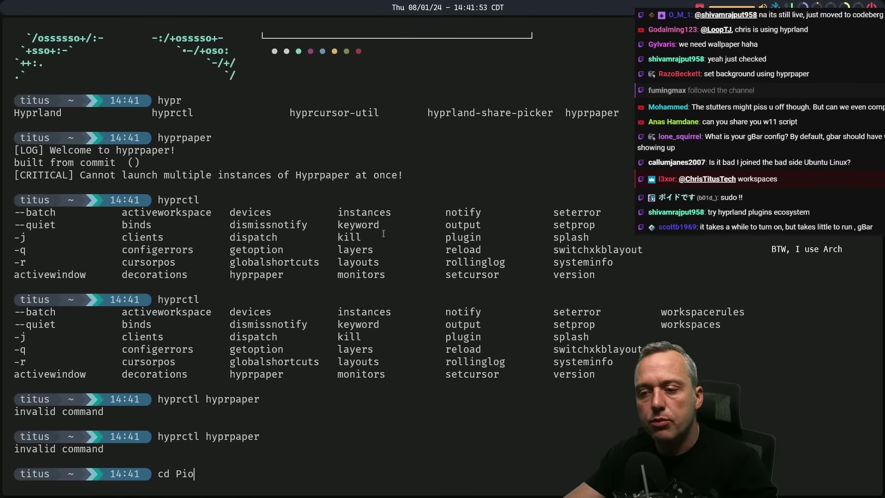
key(Tab)
text(no)
key(Tab)
key(Return)
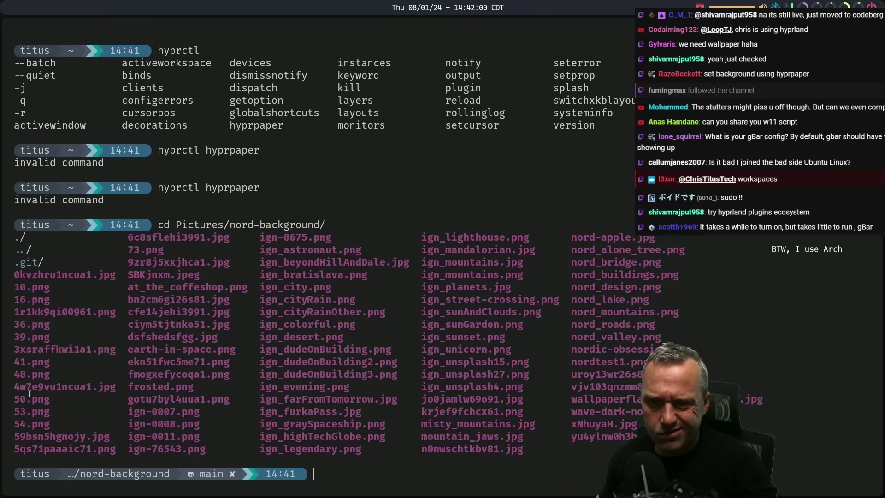
Run hyprctl hyprpaper preload with 4w7e9vu1ncua1.jpg, which fails with no such file.
drag(13, 387, 117, 390)
key(super+c)
key(Up)
key(Up)
text(preload)
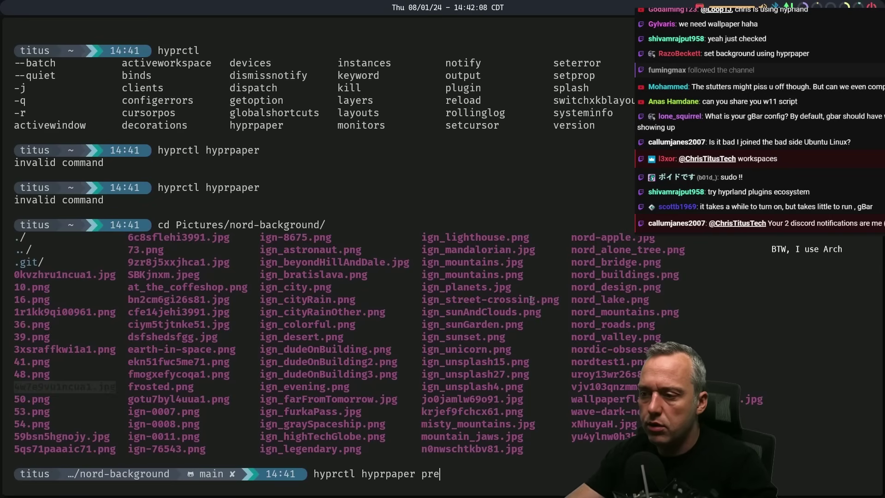
middle_click(517, 308)
key(Return)
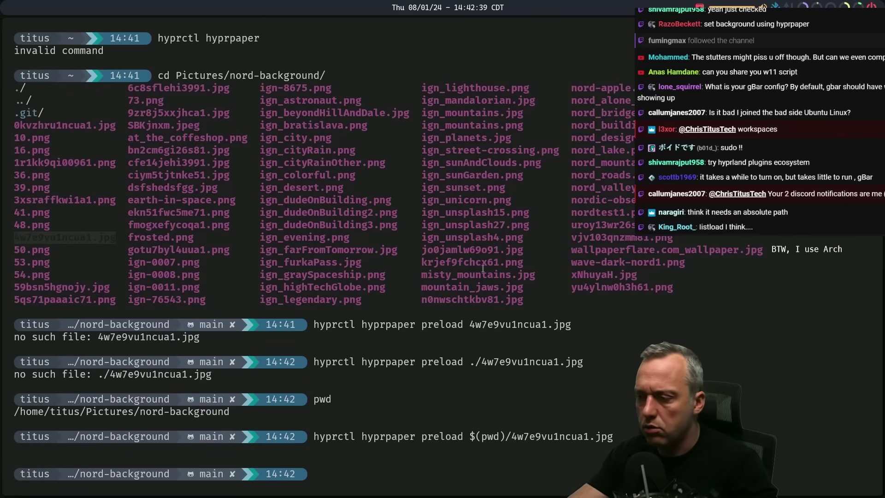
key(Up)
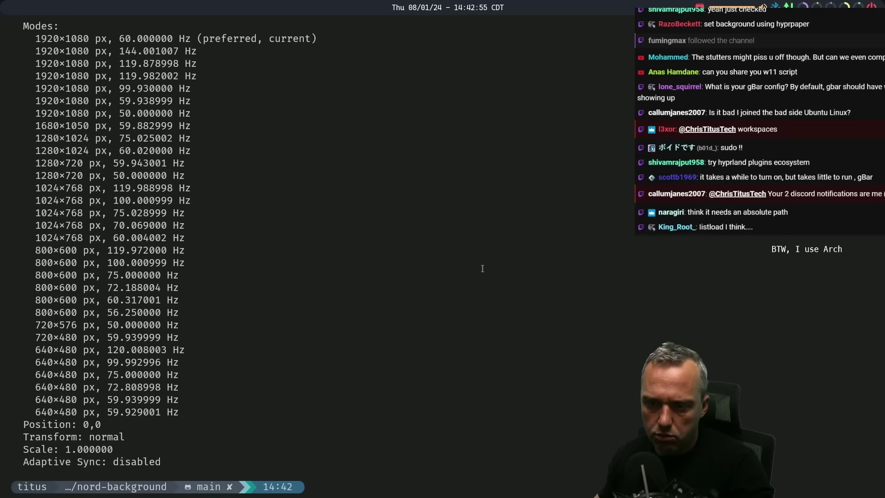
scroll(24, 265, up, 5)
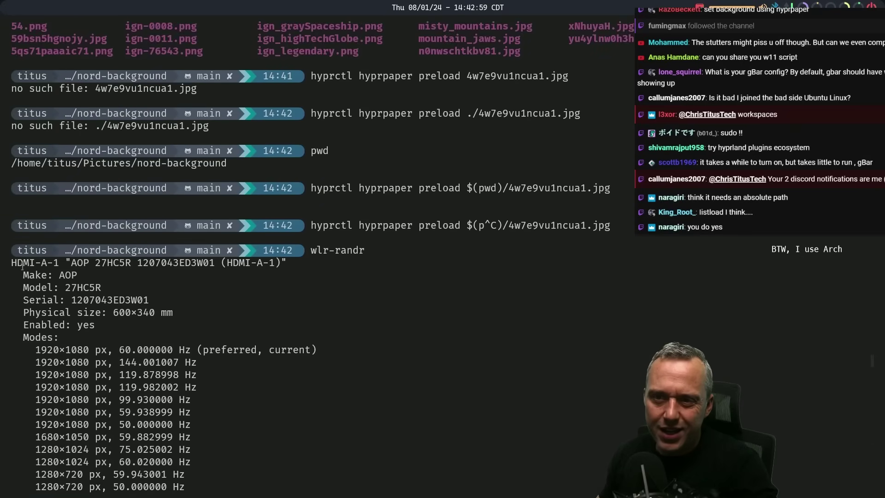
Run hyprctl hyprpaper wallpaper with "HDMI-A-1," and the image path, checking the wiki syntax.
scroll(54, 263, down, 5)
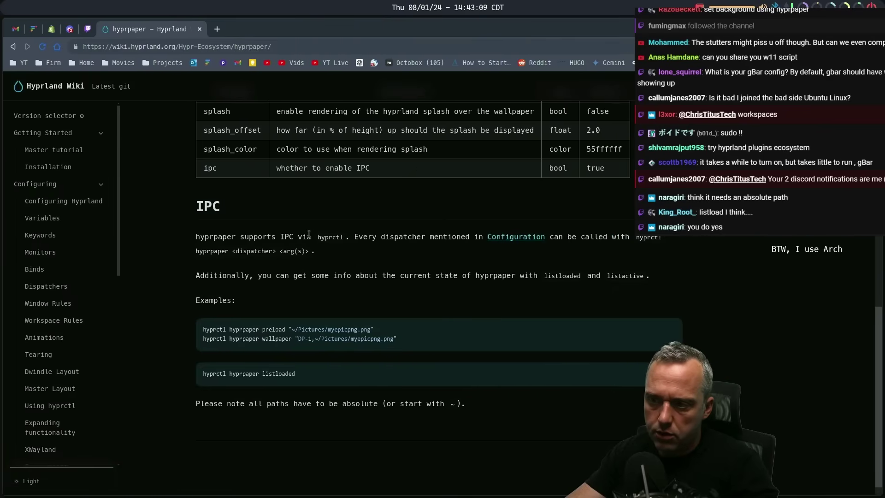
key(super+1)
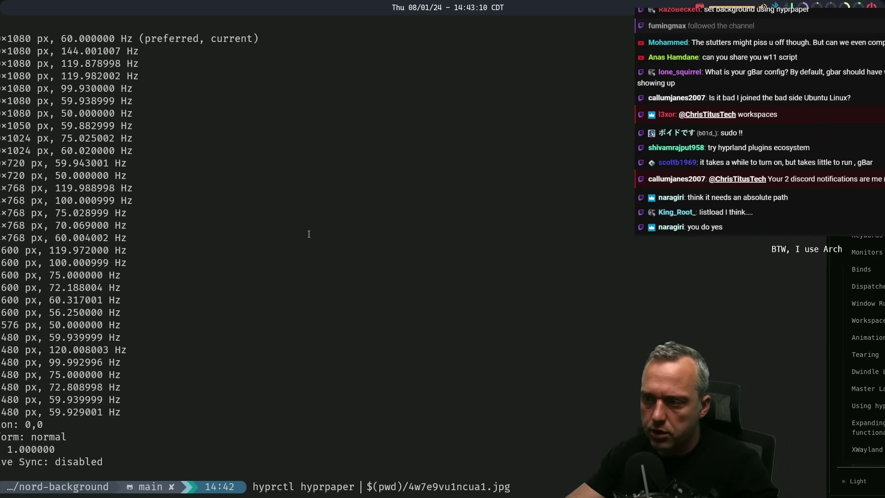
text(wallpaper)
key(super+2)
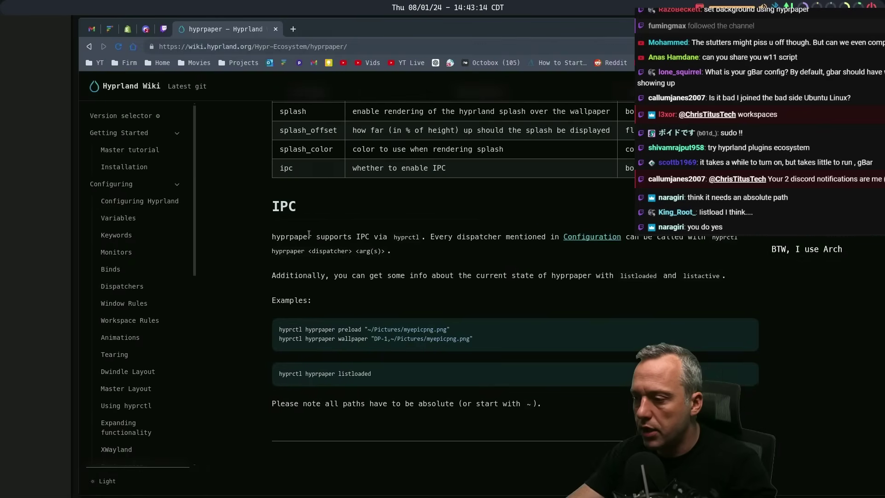
key(super+1)
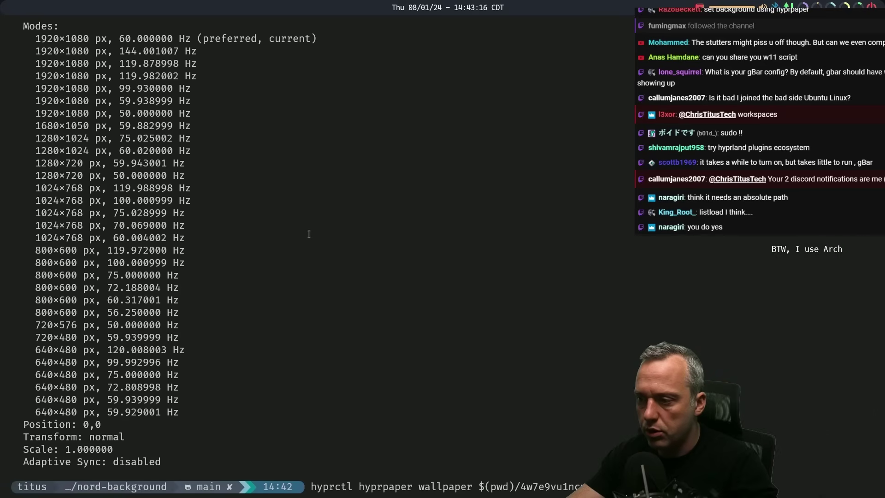
text(")
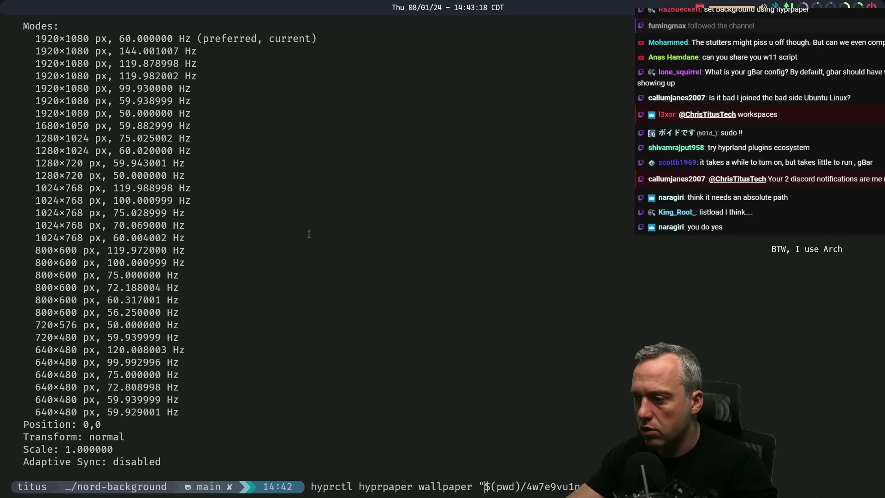
text(HDMI-A-)
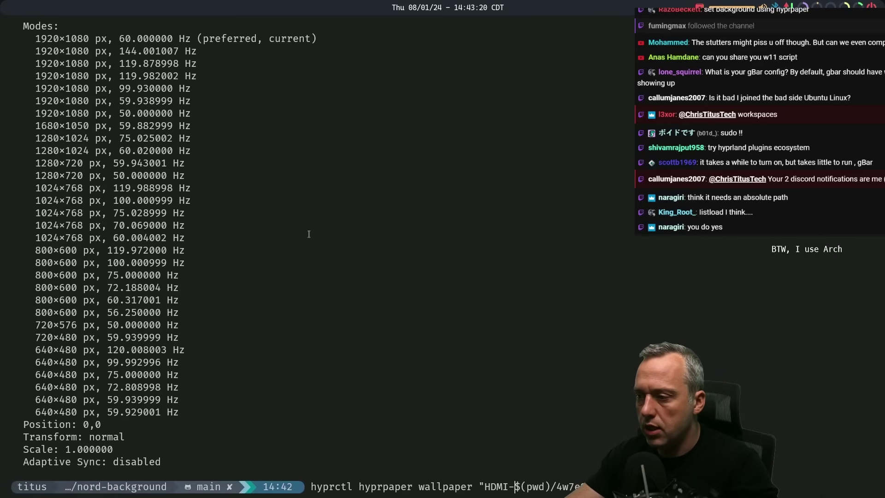
text(1,)
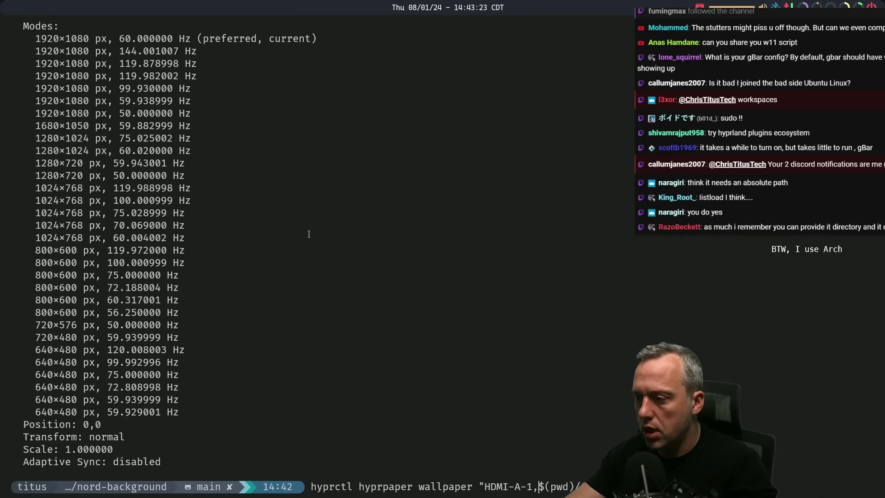
key(Return)
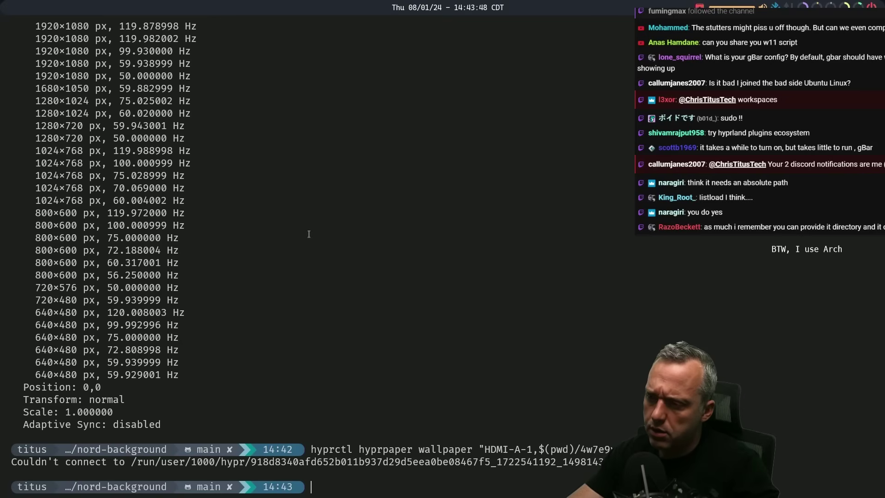
Print the directory with pwd and rerun the wallpaper command using the absolute image path.
text(pwd)
key(Return)
text(hyprctl hyprpaper wallpaper "HDMI-A-1,/home/t)
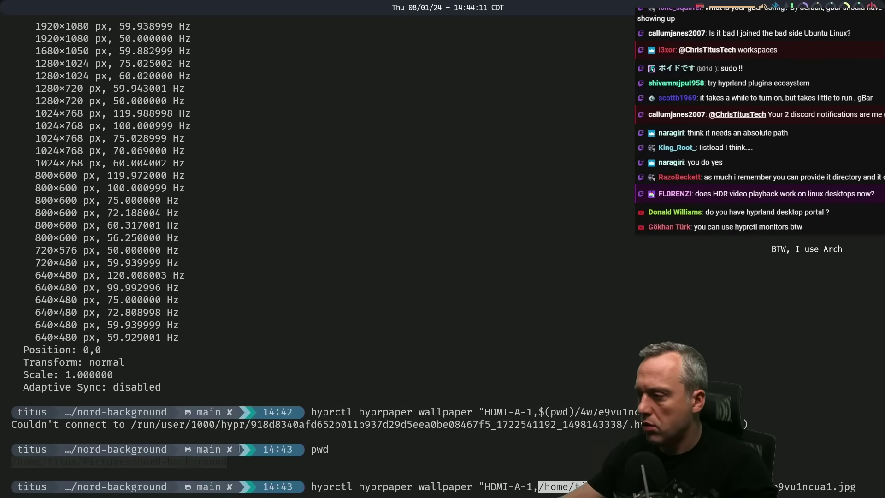
text(/)
key(End)
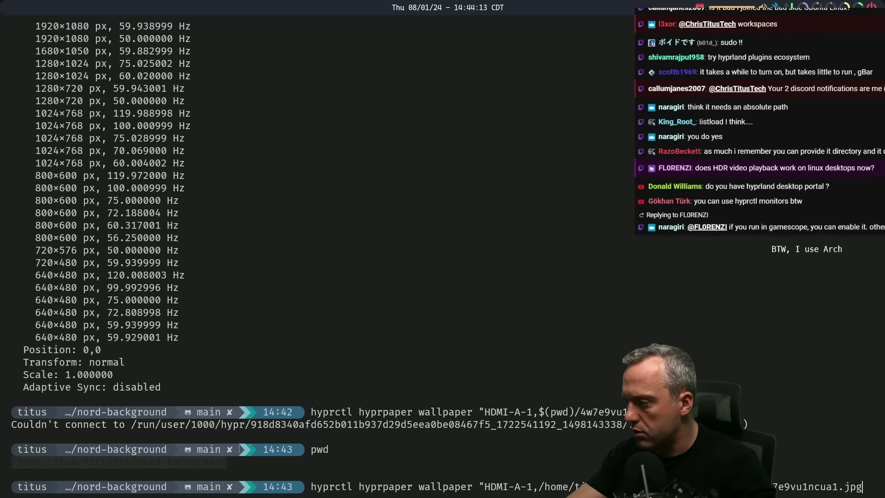
key(Return)
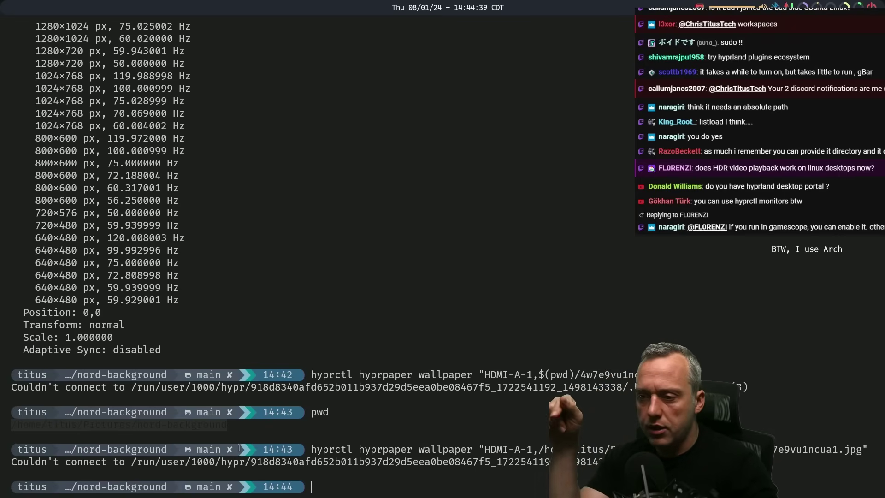
Replace the browser address with 'swww' to open the LGFae/swww GitHub repository.
key(super+2)
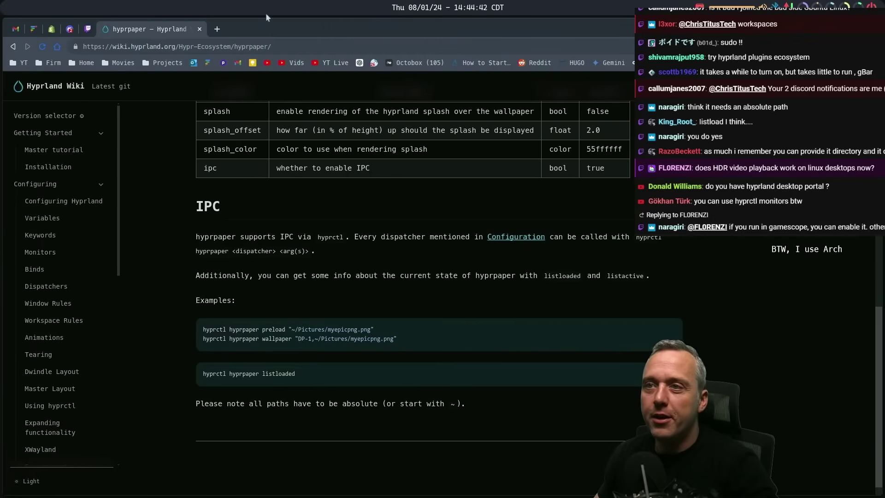
click(258, 41)
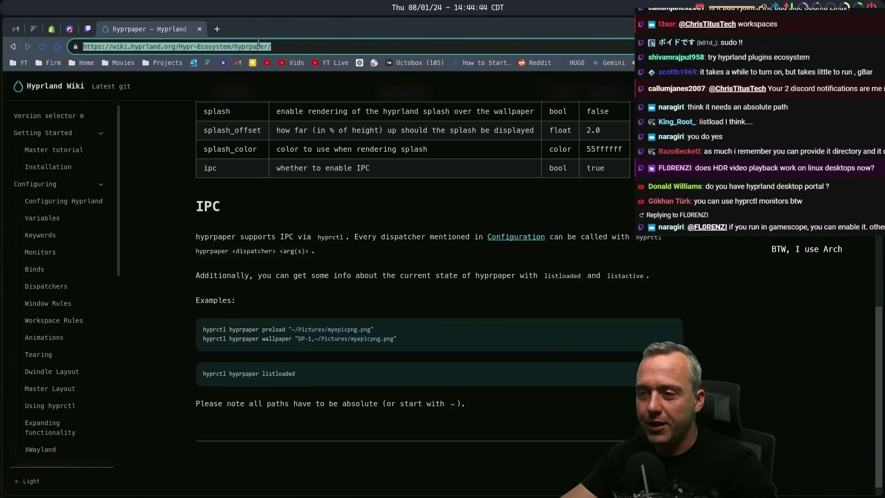
text(swww)
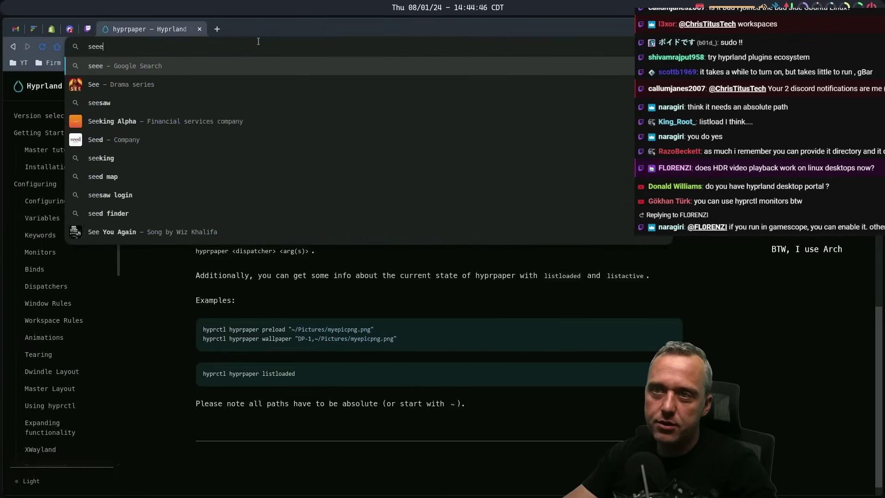
key(Return)
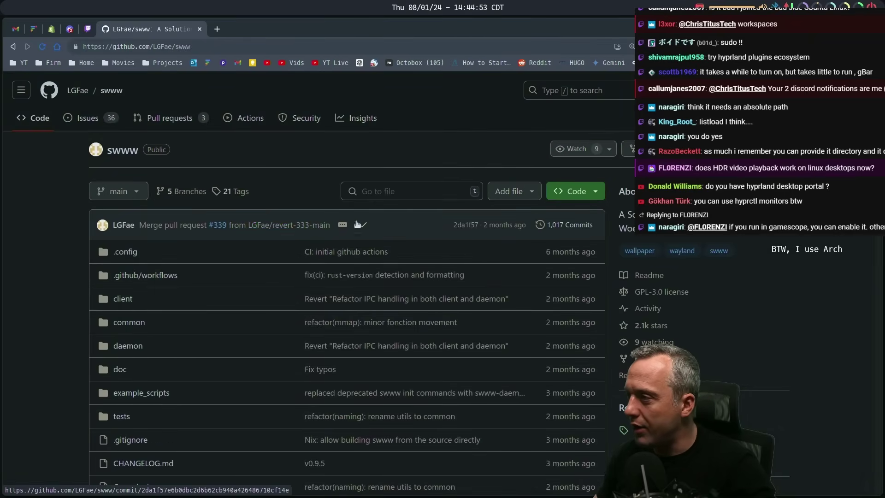
scroll(101, 242, down, 5)
scroll(101, 186, down, 15)
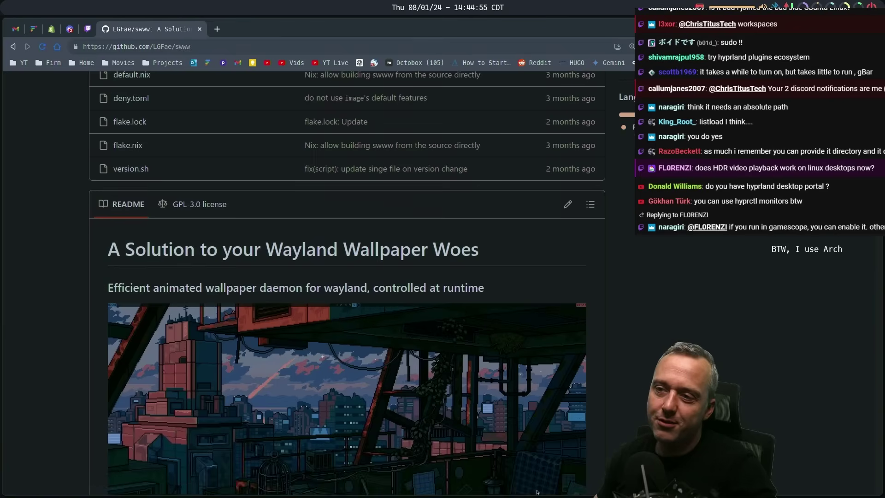
scroll(722, 249, down, 15)
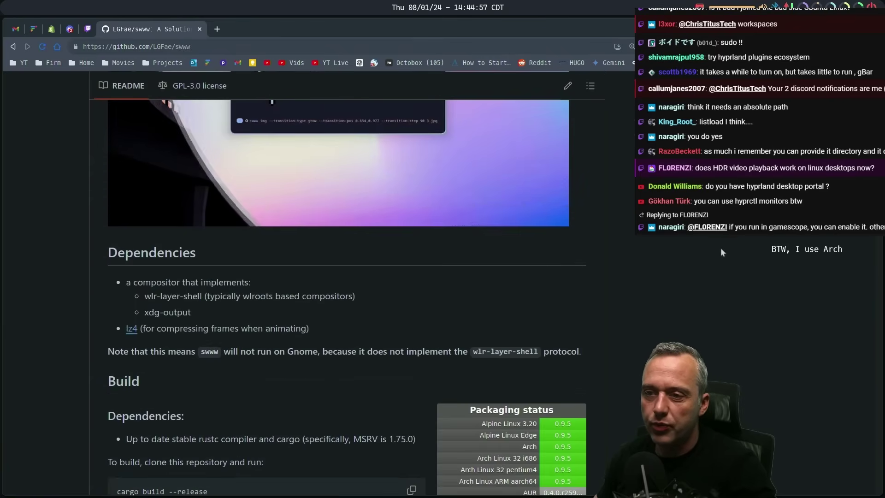
scroll(289, 226, down, 10)
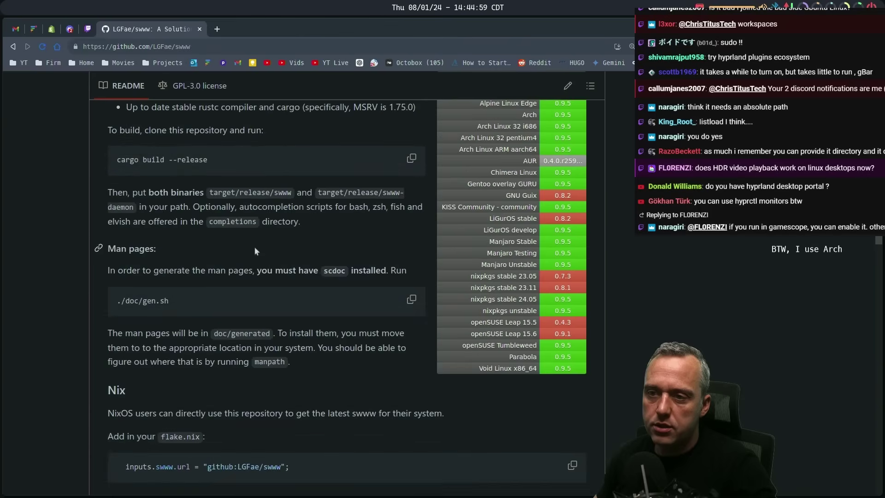
scroll(255, 251, down, 10)
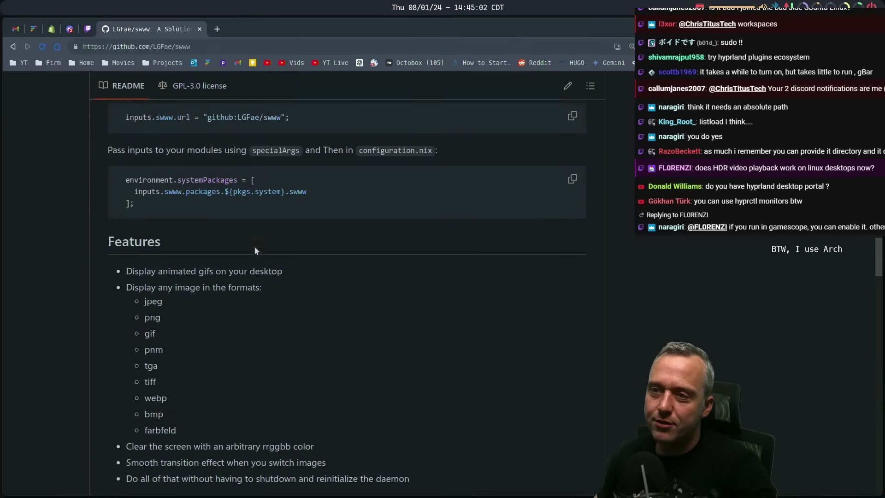
scroll(328, 213, down, 3)
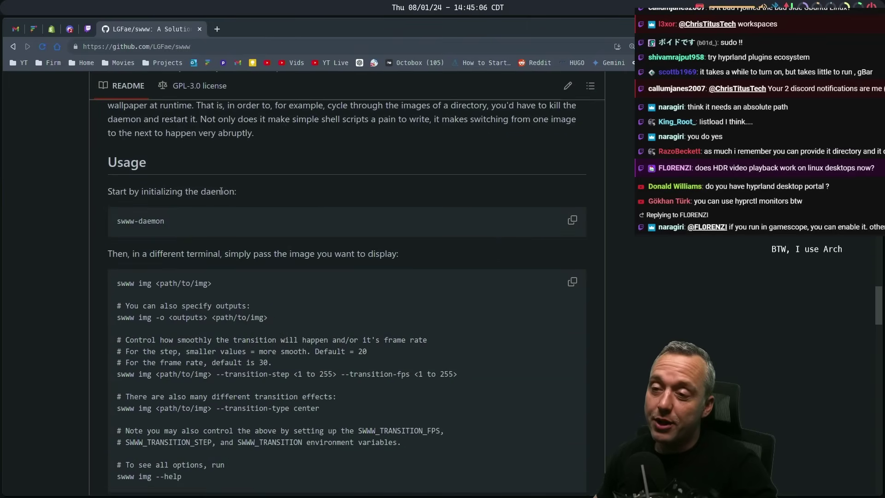
scroll(221, 191, down, 2)
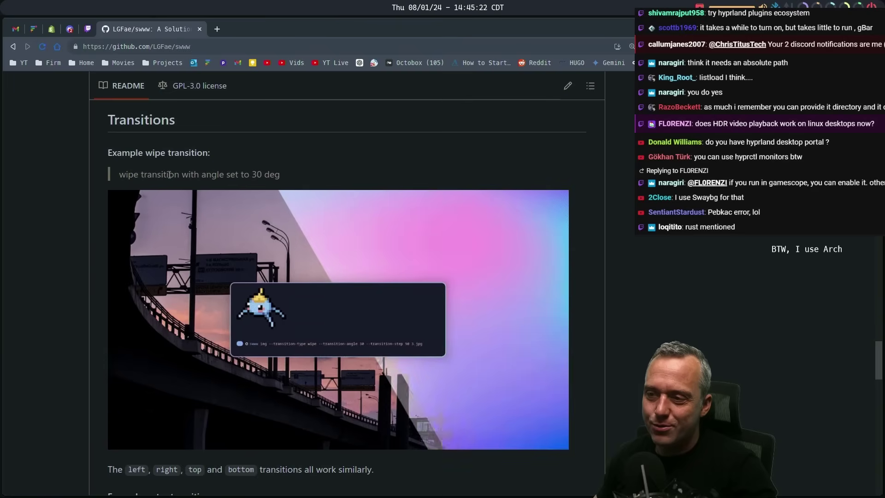
scroll(169, 174, down, 6)
scroll(170, 174, down, 10)
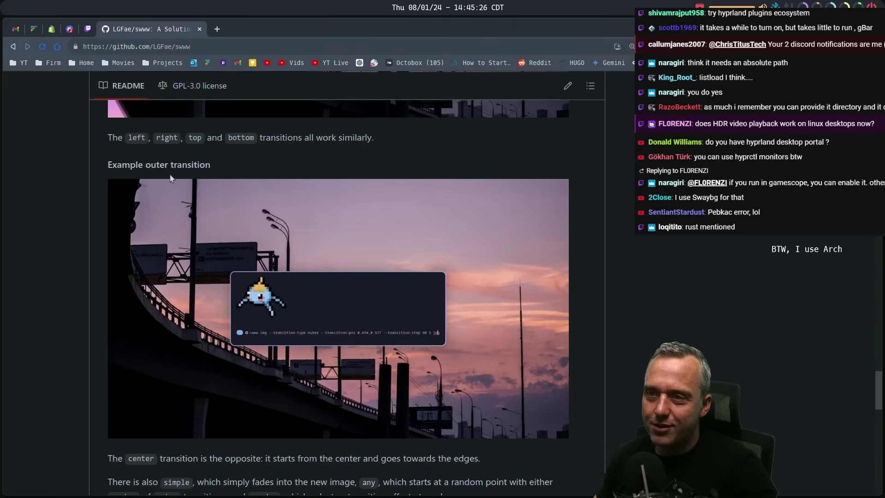
scroll(171, 177, down, 20)
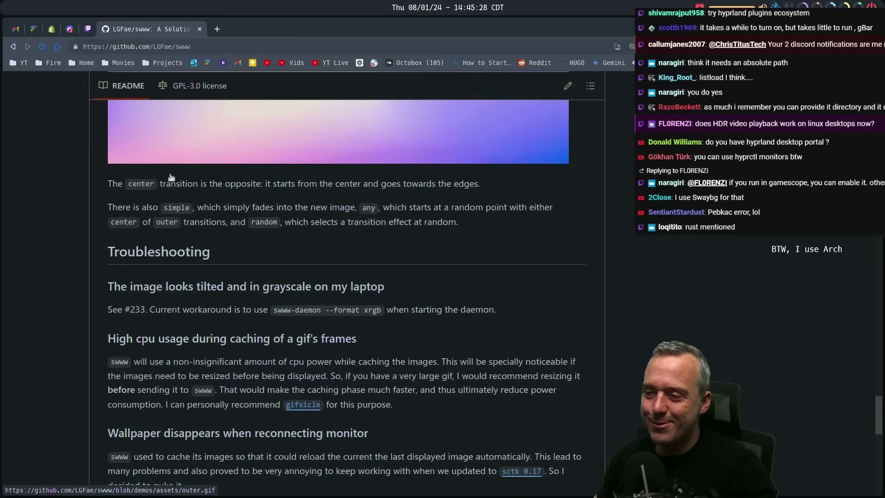
scroll(171, 178, down, 6)
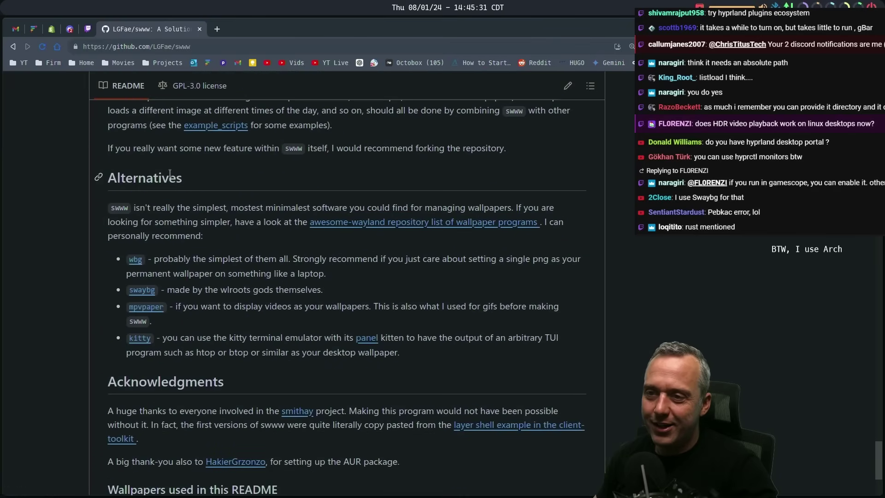
scroll(274, 237, up, 20)
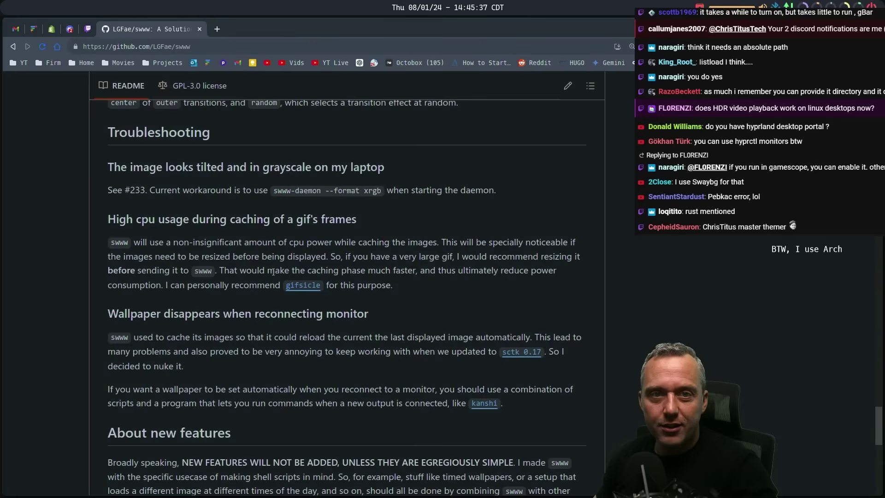
scroll(412, 250, up, 15)
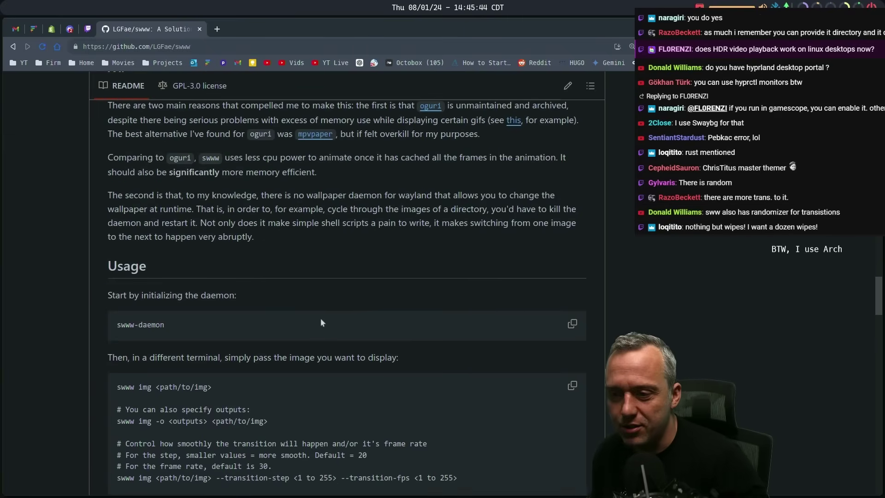
scroll(321, 321, down, 3)
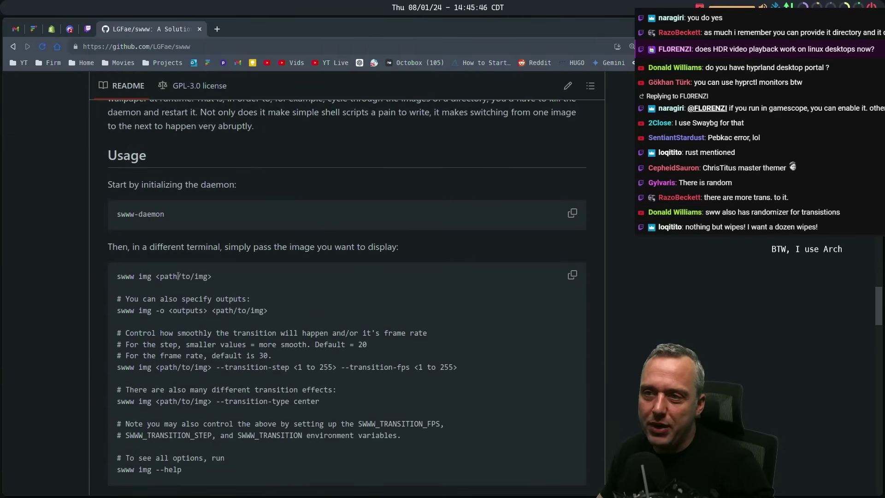
scroll(177, 275, up, 20)
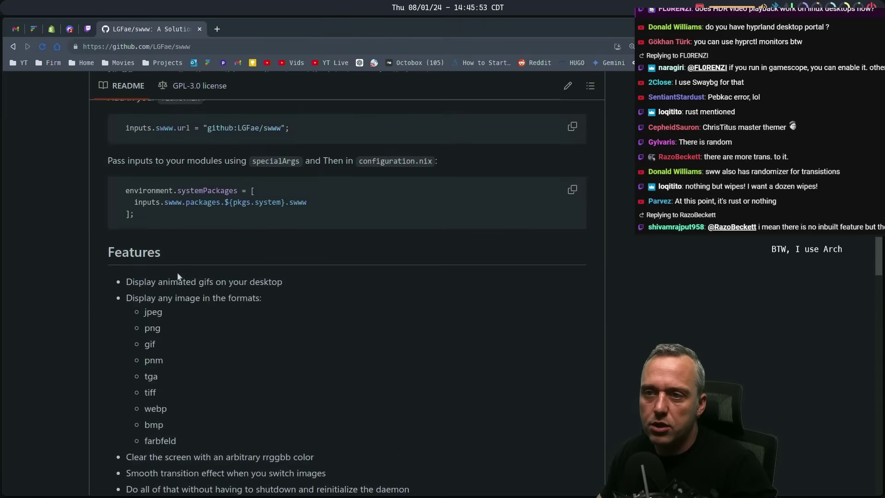
scroll(177, 275, down, 4)
scroll(176, 272, up, 5)
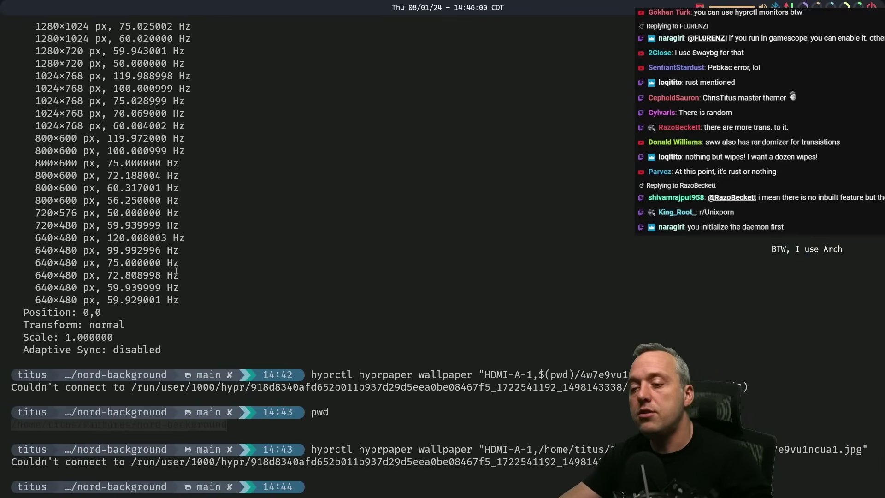
Search packages with paru -Ss swww, start swww-daemon, and open another kitty terminal.
text(p)
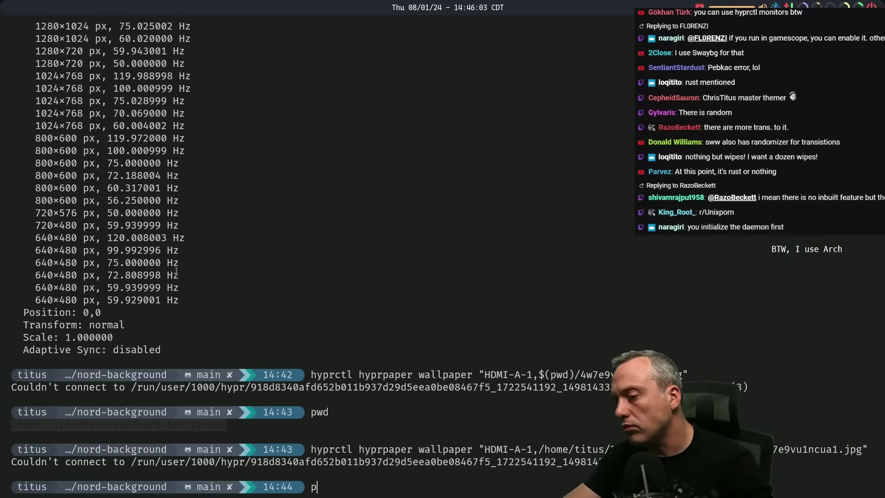
text(aru -Ss swww)
key(Return)
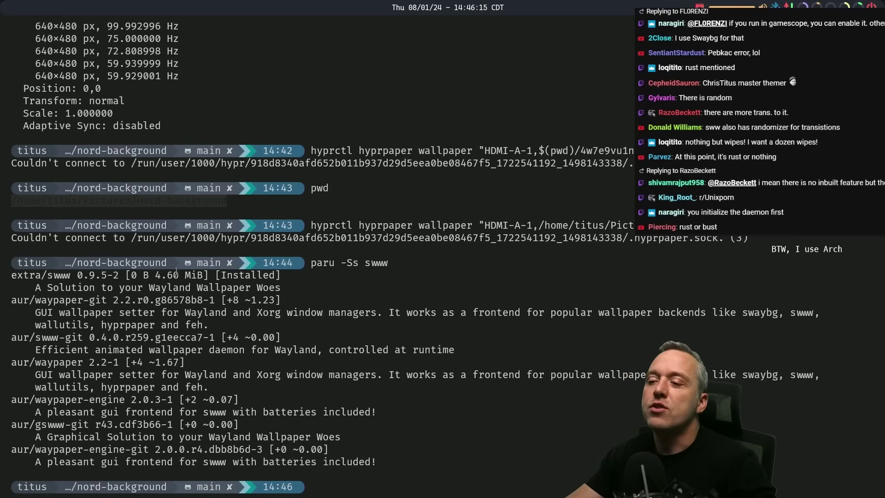
text(sww)
key(Tab)
text(-daemon)
key(Return)
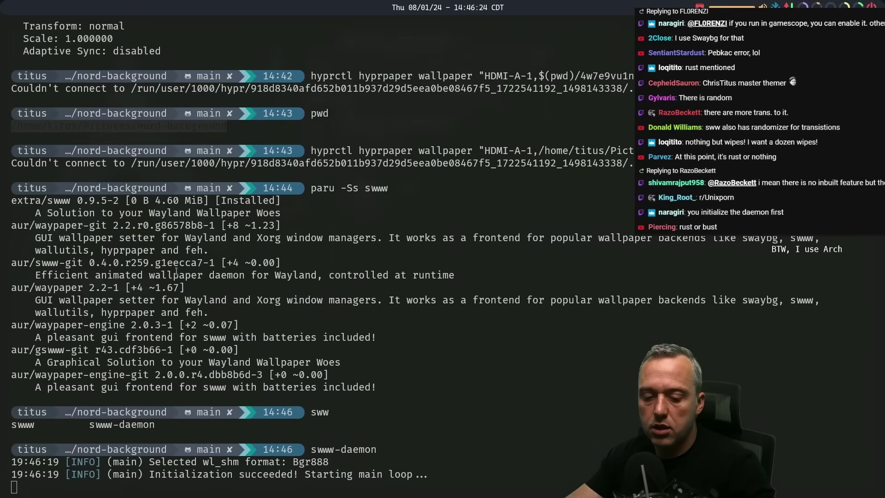
key(super+Return)
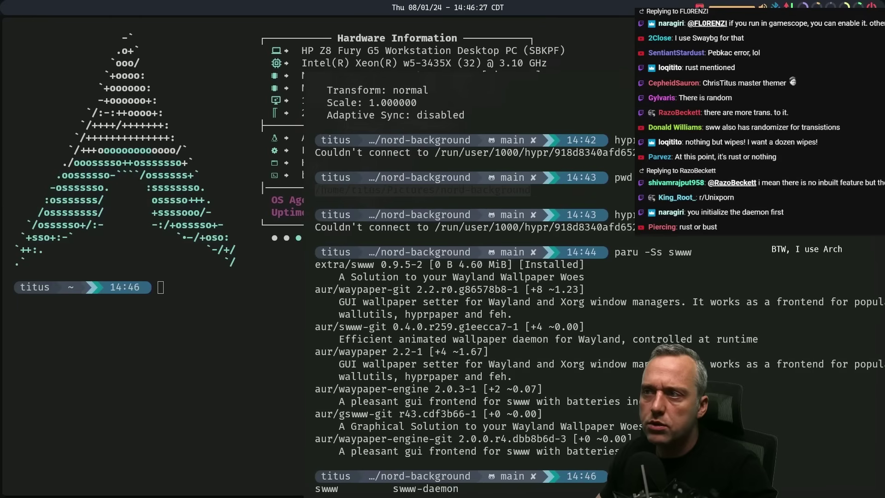
Rearrange the terminals, closing the fastfetch windows and the one running swww-daemon.
drag(559, 303, 538, 236)
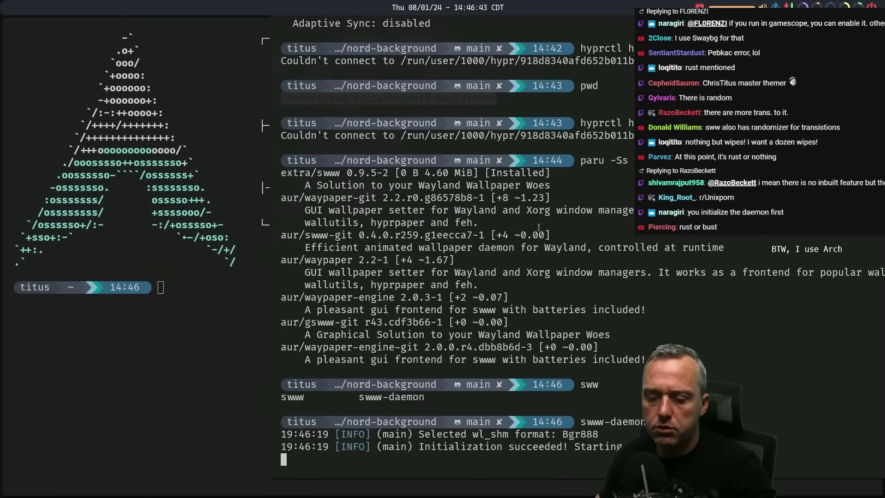
key(super+q)
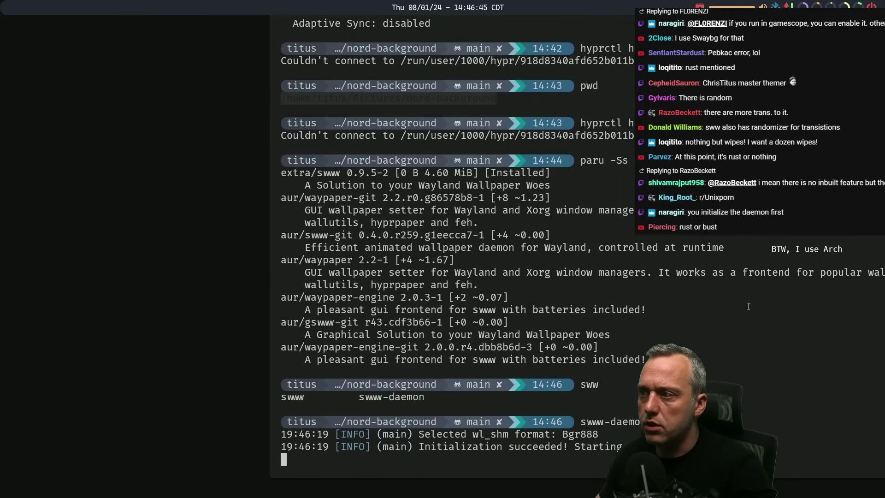
key(super+Return)
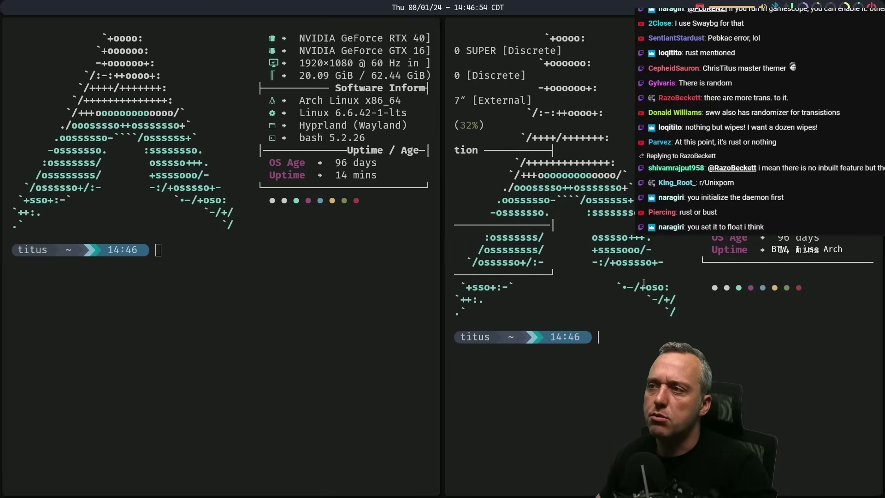
key(super+q)
key(super+q)
key(Return)
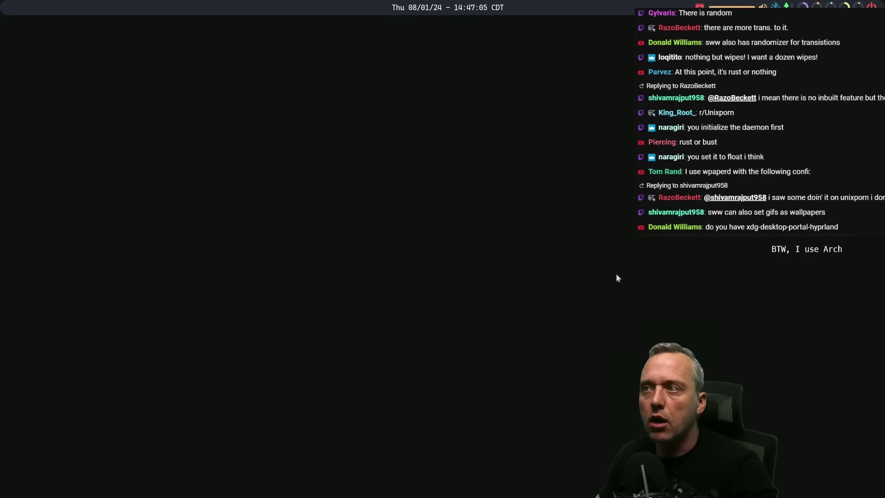
key(super+Return)
Relaunch swww-daemon in a fresh terminal.
text(seeww-)
key(BackSpace)
key(BackSpace)
text(-daemon)
key(Return)
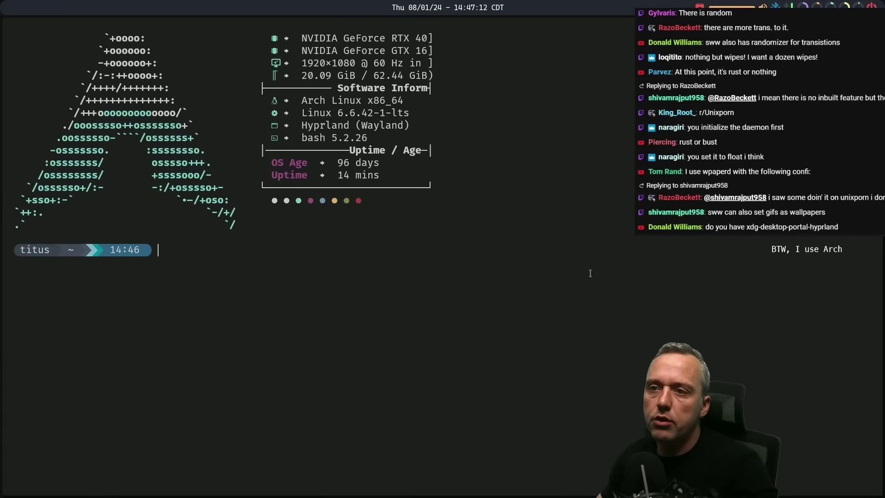
text(see)
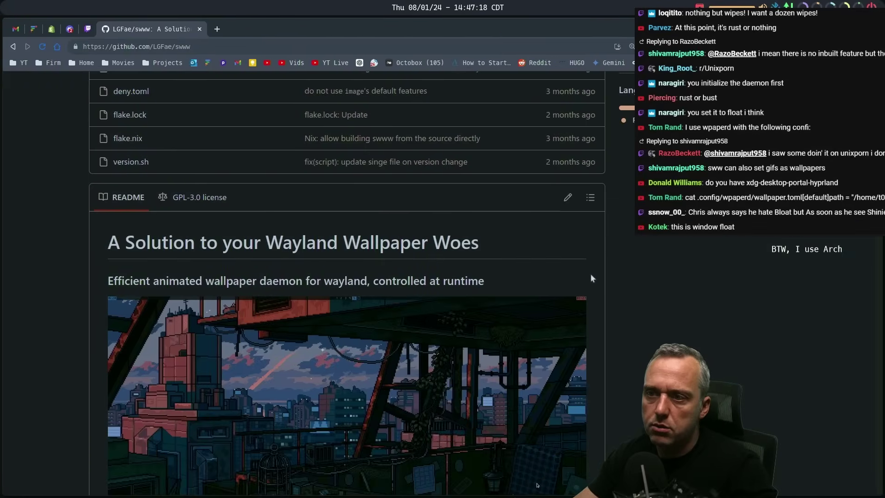
Scroll the LGFae/swww README to its Usage section on the daemon and swww img examples.
scroll(536, 464, down, 12)
scroll(626, 121, up, 7)
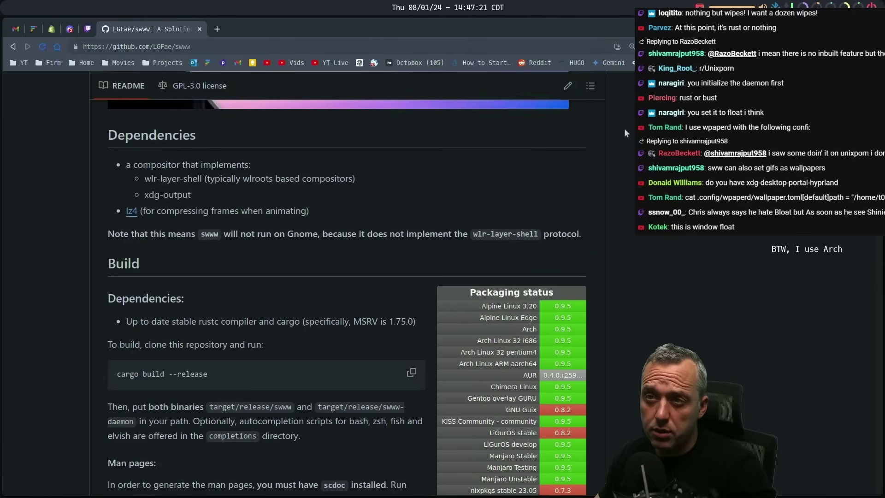
scroll(618, 156, up, 10)
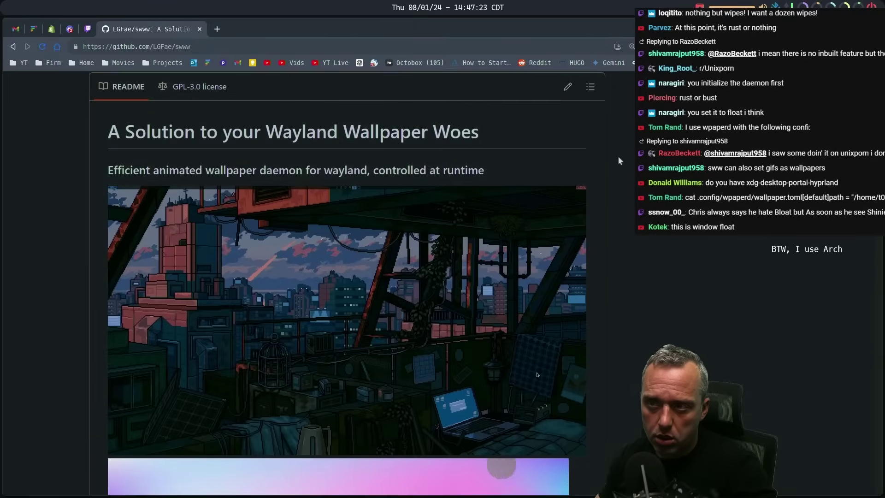
scroll(223, 368, down, 15)
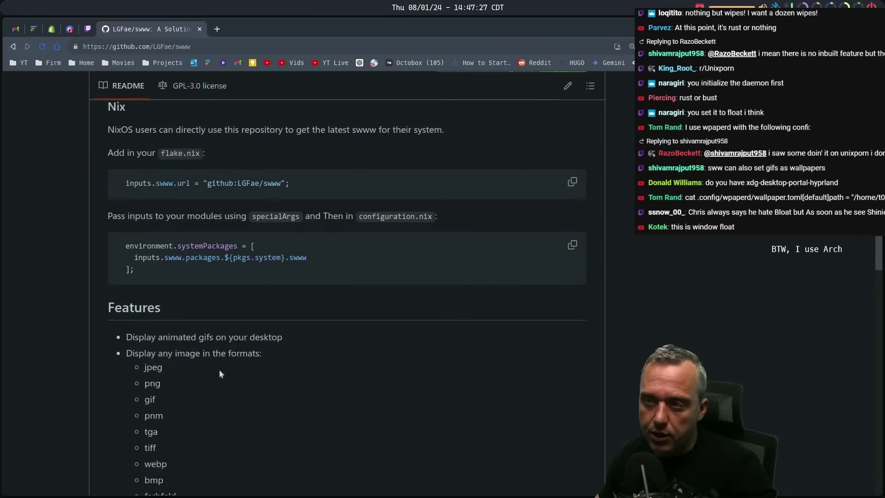
scroll(221, 359, down, 7)
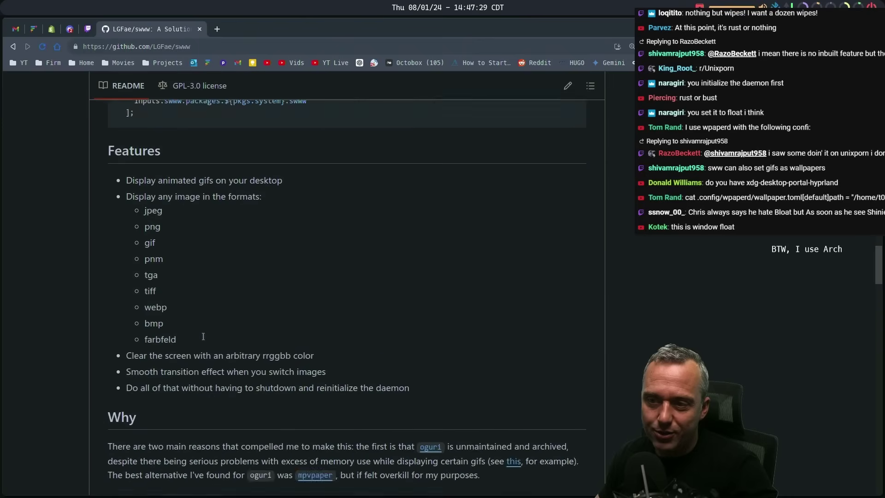
scroll(244, 316, down, 5)
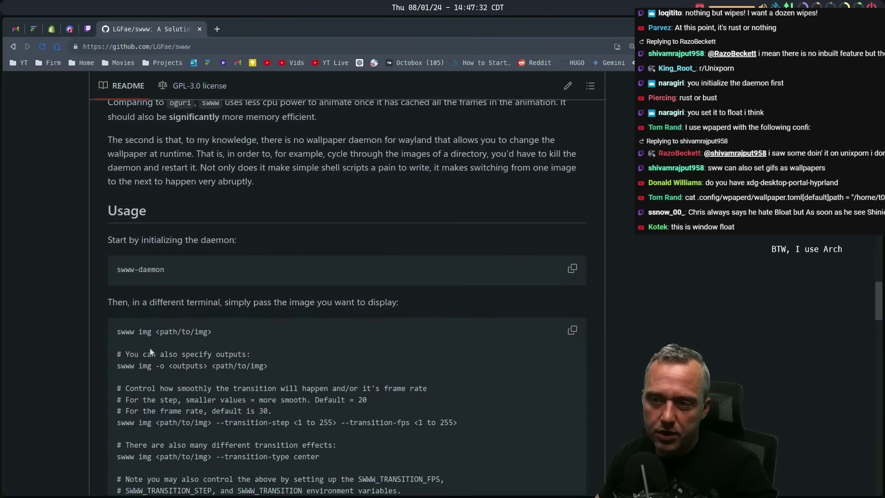
key(super+1)
Run swww img on the ~/Pictures/nord-background folder.
text(im)
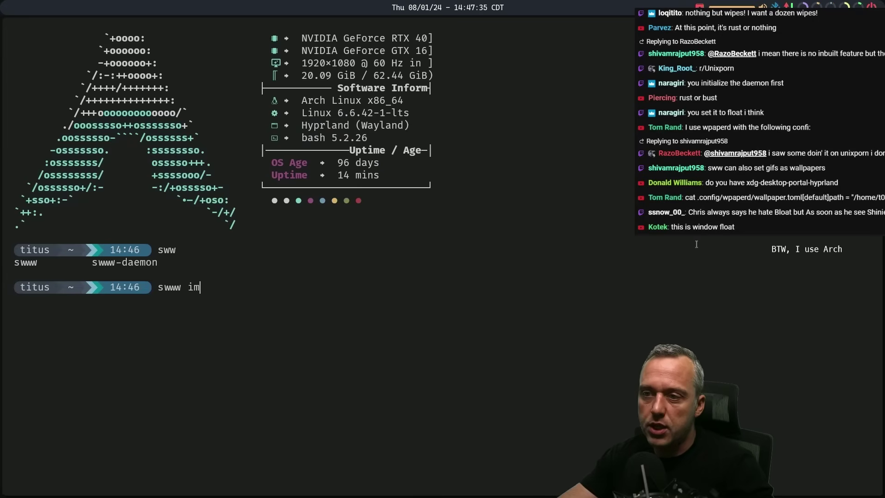
text(g)
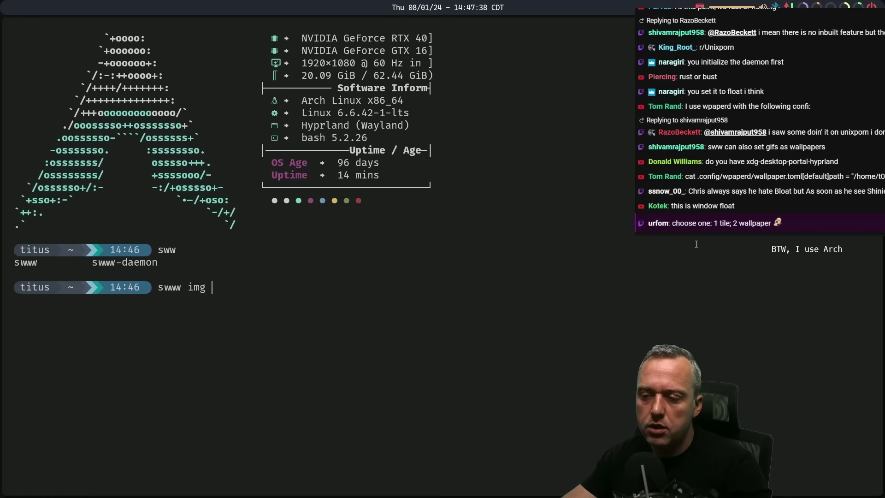
text( ~/)
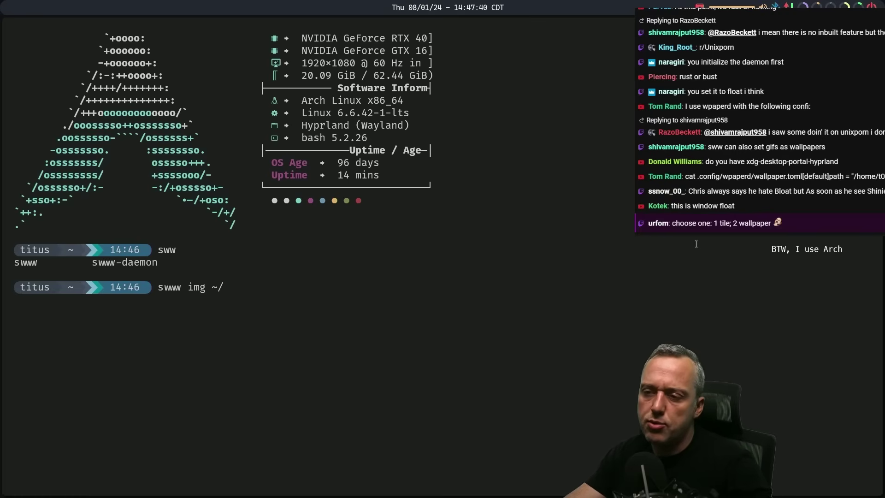
text(Pi)
key(Tab)
text(no)
key(Tab)
key(Return)
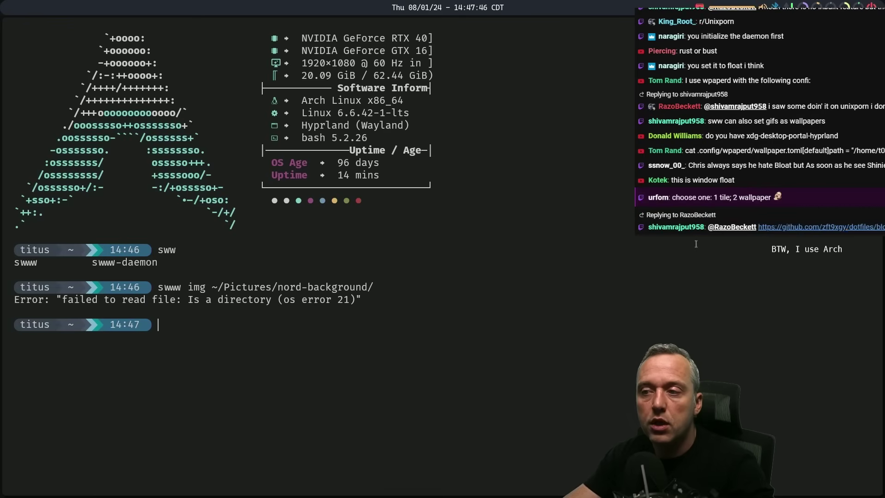
Read through the swww img options, filters and transition types.
key(super+2)
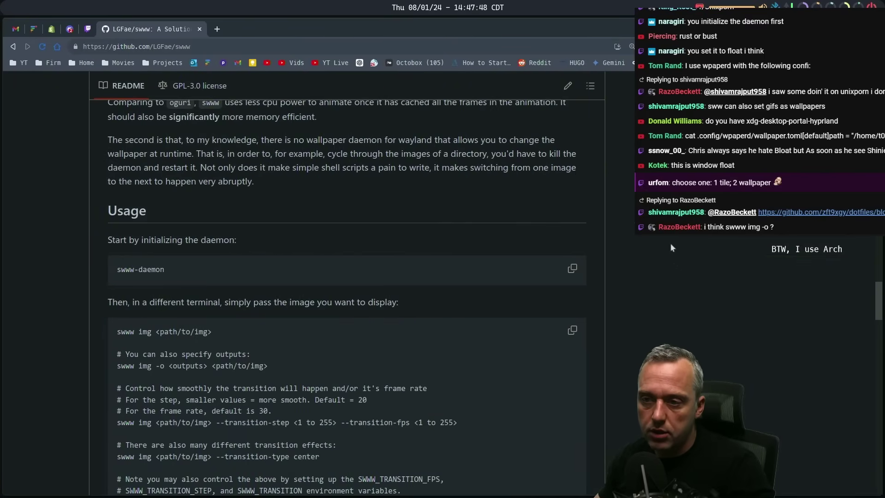
scroll(237, 379, down, 2)
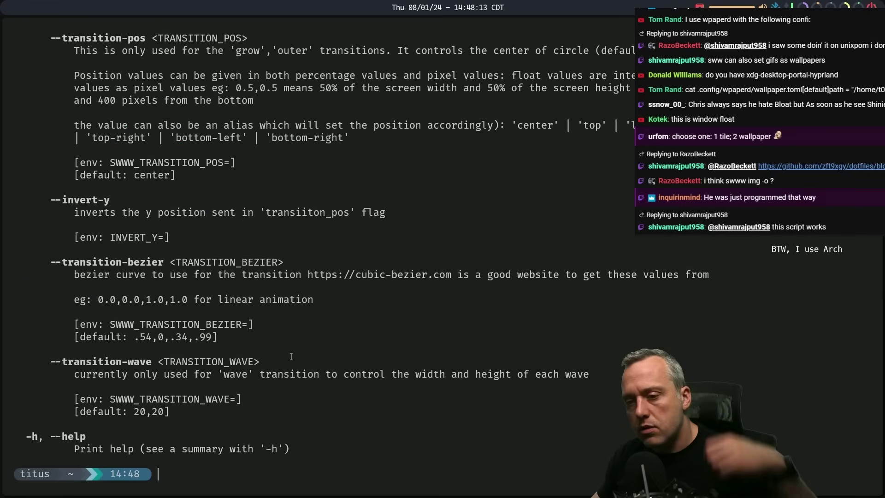
scroll(266, 353, up, 15)
scroll(267, 353, up, 3)
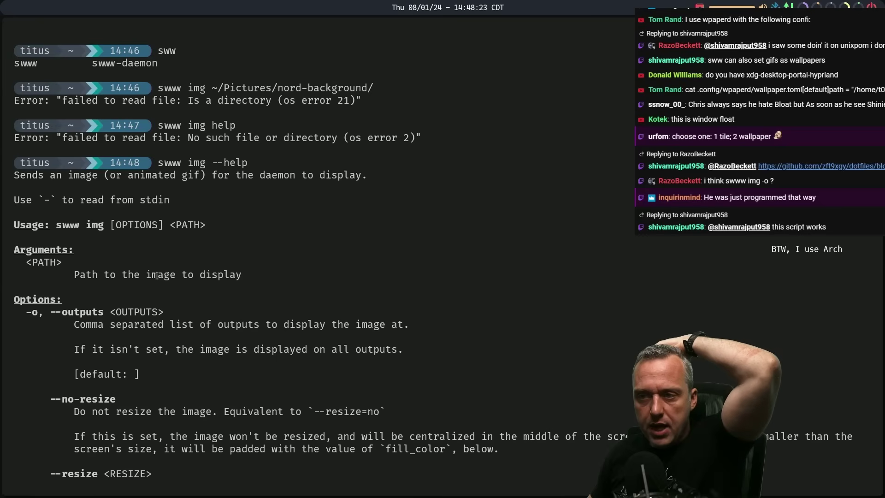
scroll(280, 318, down, 2)
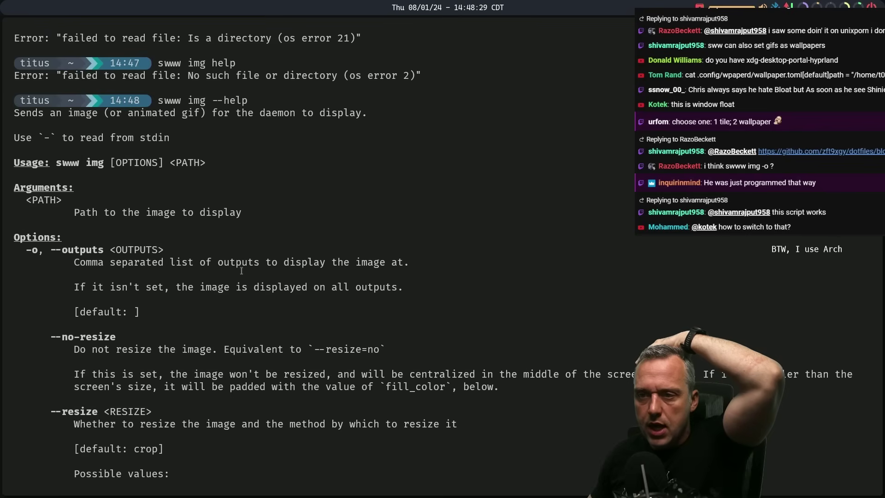
scroll(237, 288, down, 15)
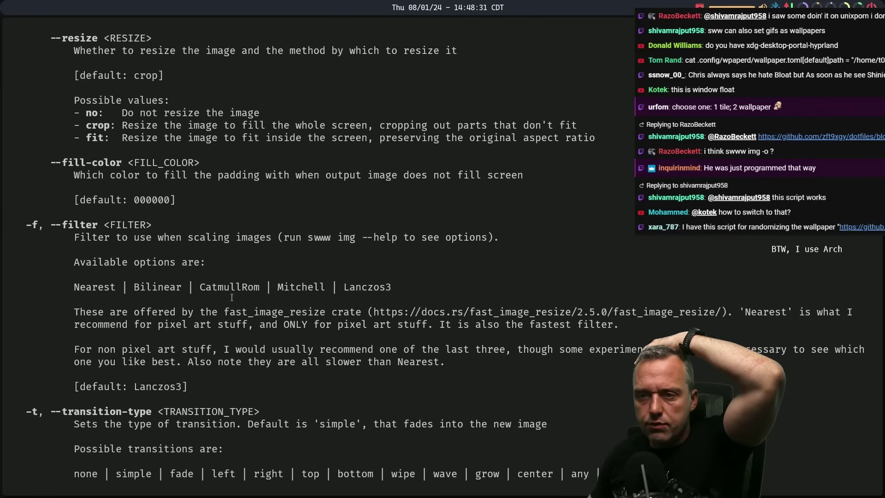
scroll(232, 299, down, 20)
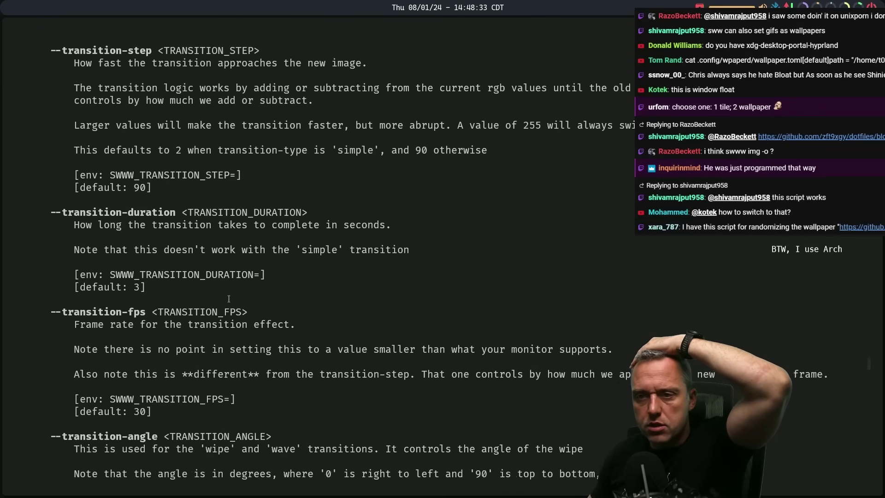
scroll(228, 299, down, 5)
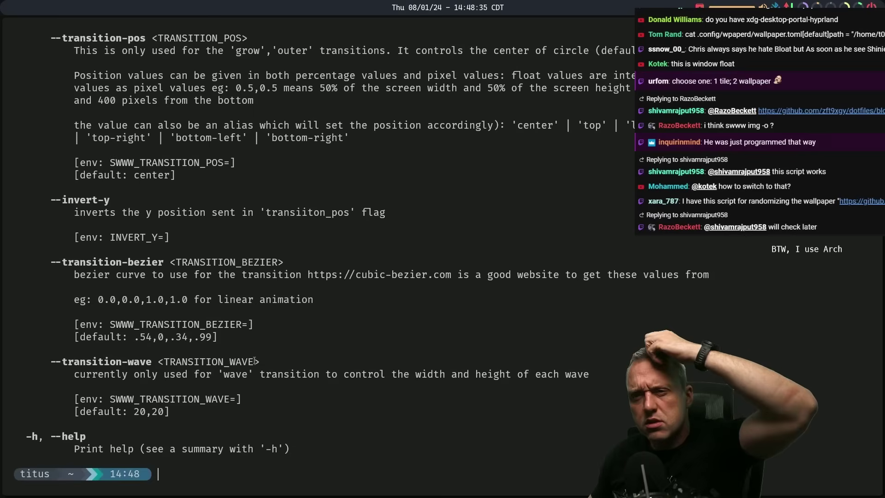
scroll(257, 359, up, 20)
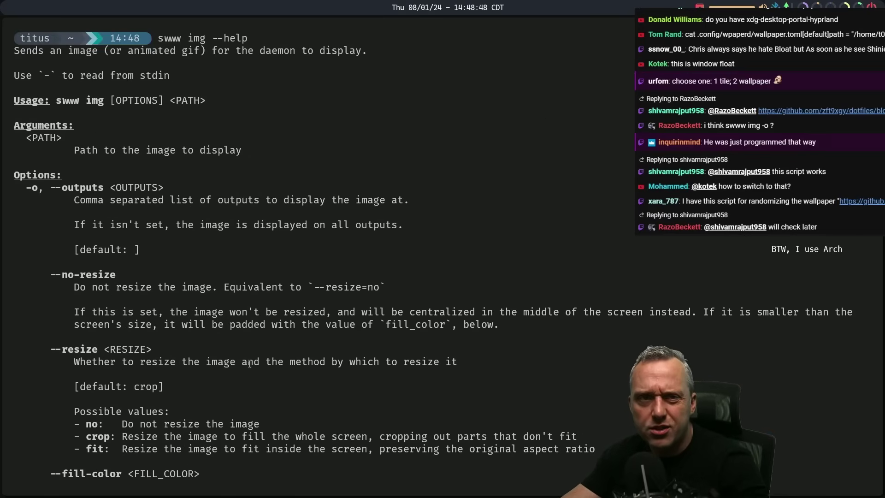
scroll(250, 364, down, 20)
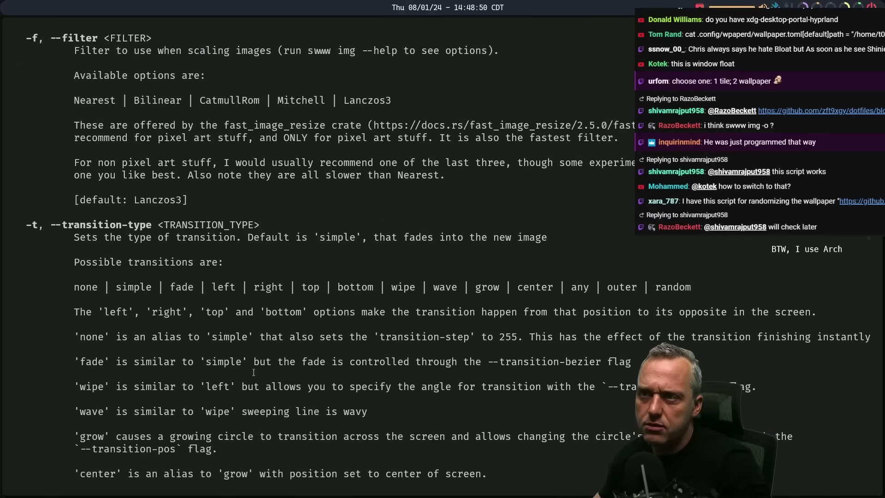
Run swww img -o on the ~/Pictures/nord-background folder.
text(www)
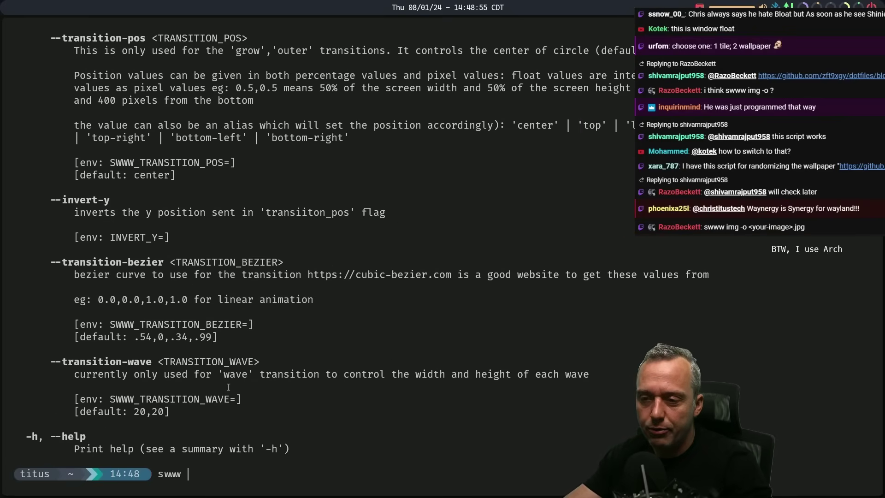
text( img -o ~)
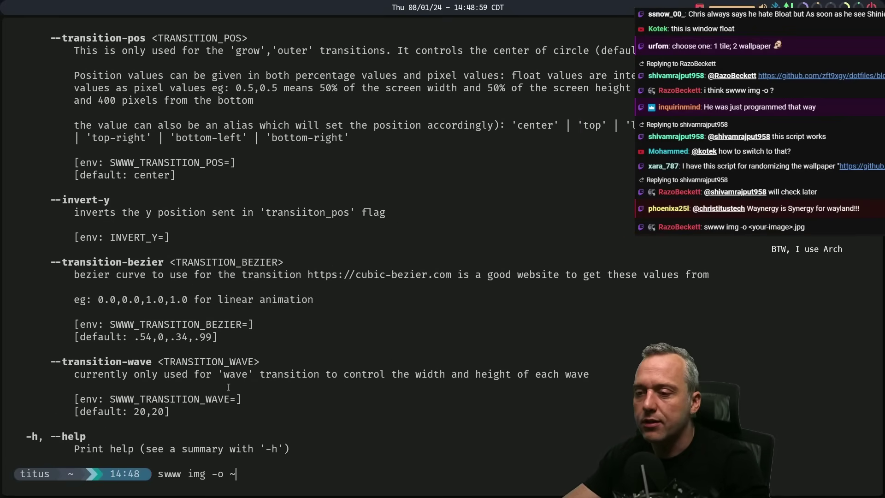
text(/Pictures )
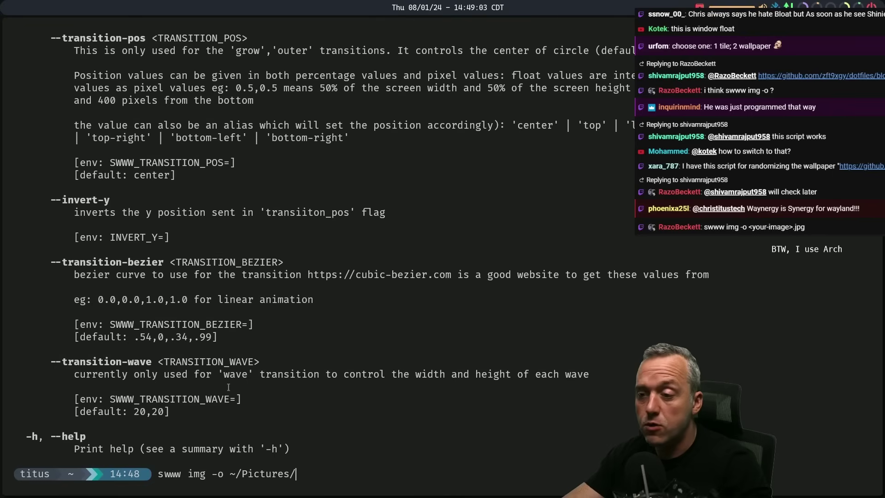
text(n)
key(Tab)
key(Return)
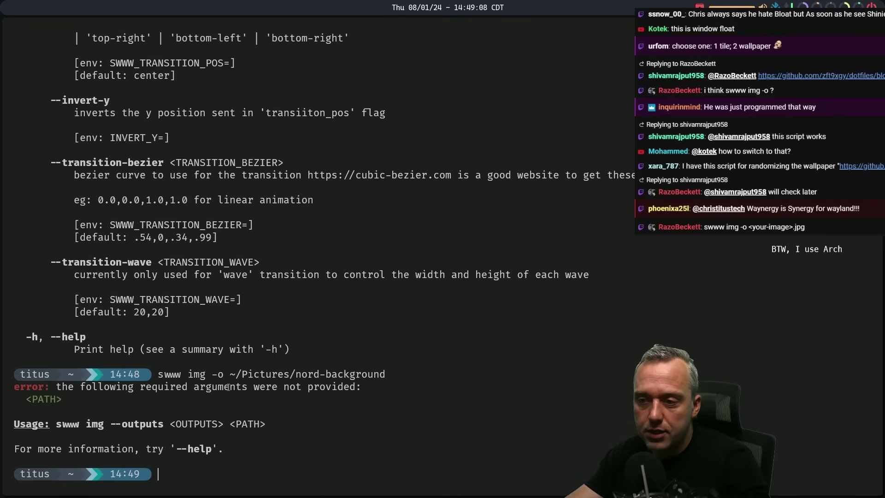
Rerun the command with a trailing '/', then go to the swww-daemon workspace.
key(Up)
key(BackSpace)
key(BackSpace)
text(/Pictures/nord-background/)
key(Return)
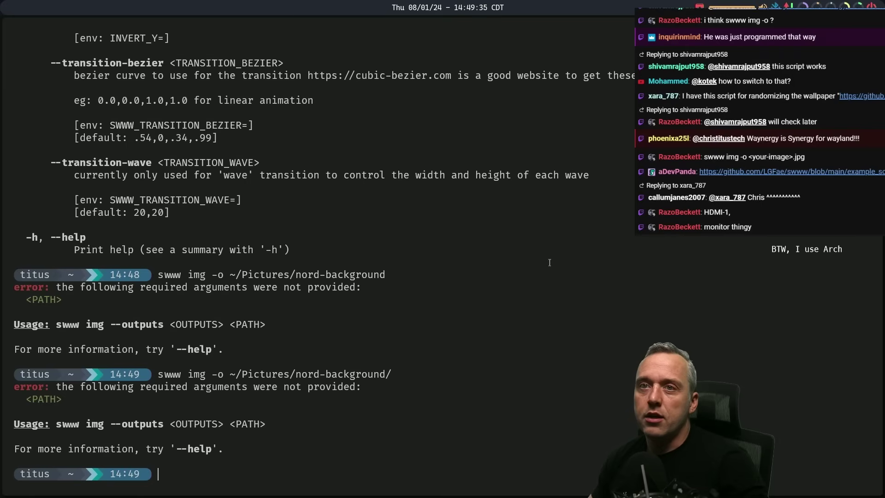
key(super+2)
key(super+3)
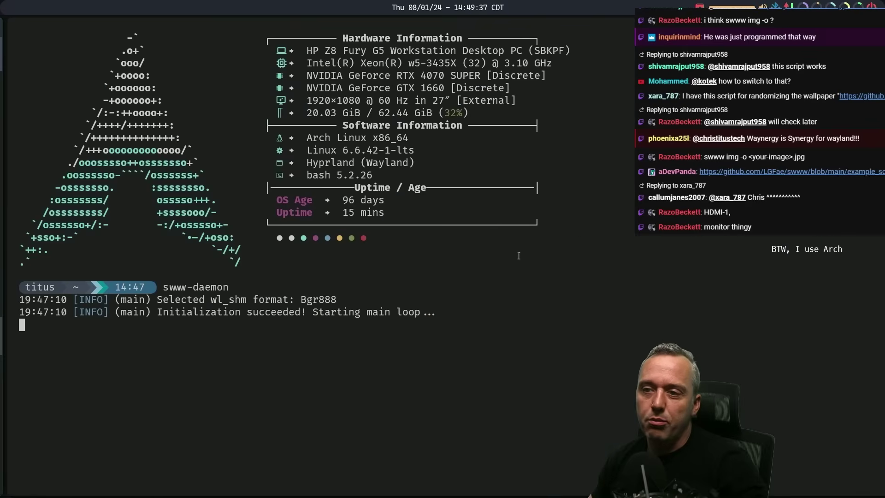
Return to the swww GitHub README and scroll up to the transition and query/kill examples.
key(super+1)
key(super+2)
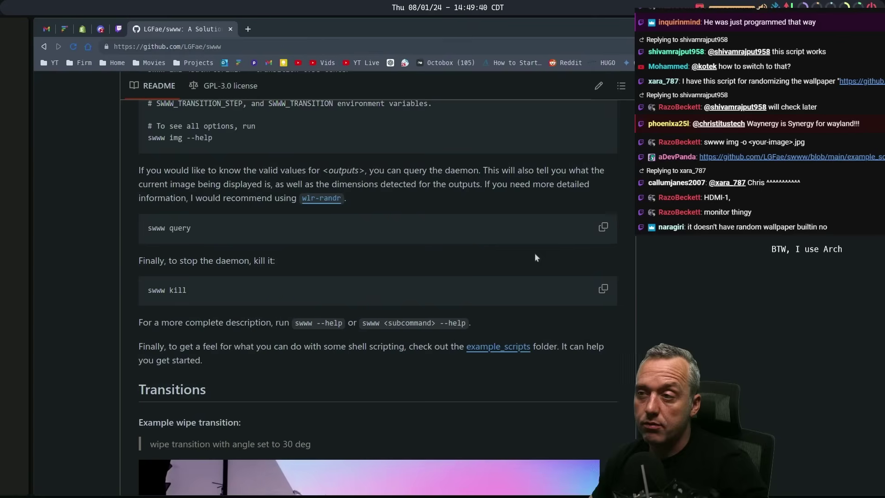
scroll(373, 267, up, 3)
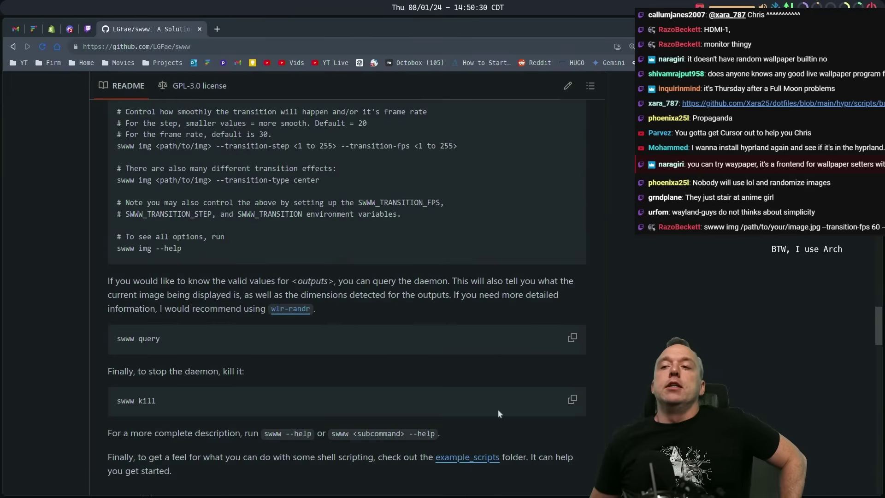
Scroll the swww README up past the demo gifs, then down to Dependencies and Build.
scroll(515, 357, up, 15)
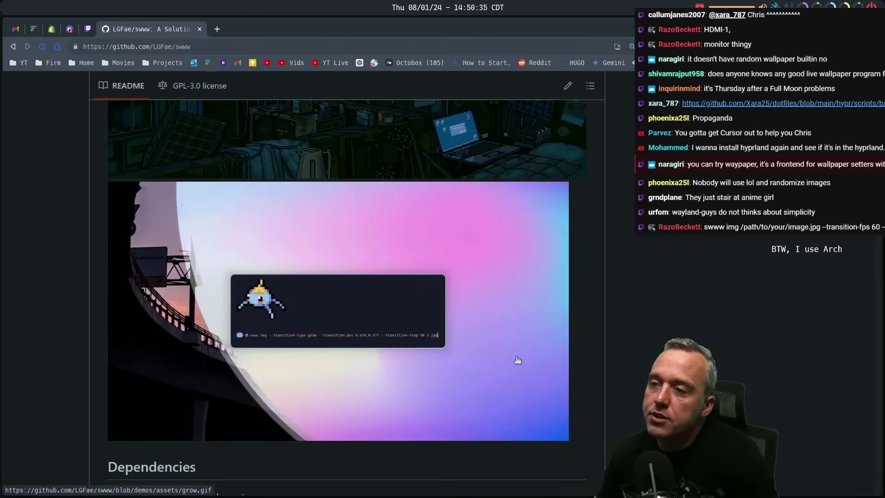
scroll(517, 360, up, 3)
scroll(515, 358, up, 2)
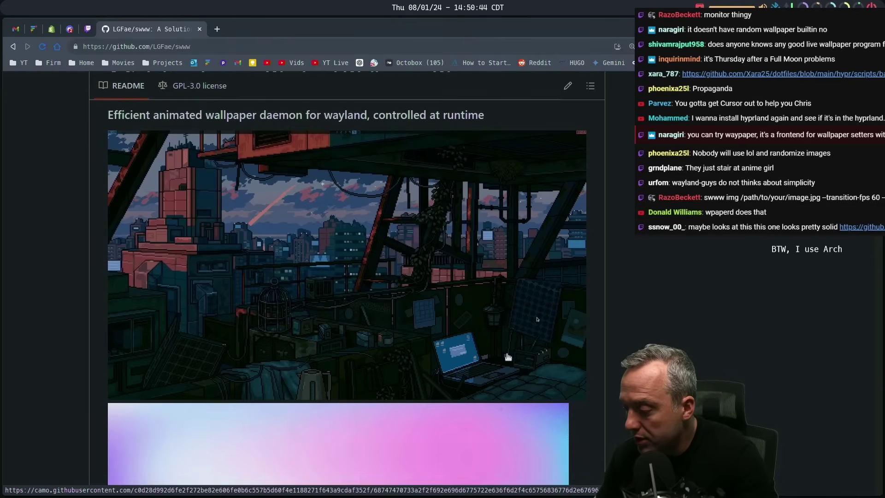
scroll(507, 357, up, 3)
scroll(504, 354, down, 4)
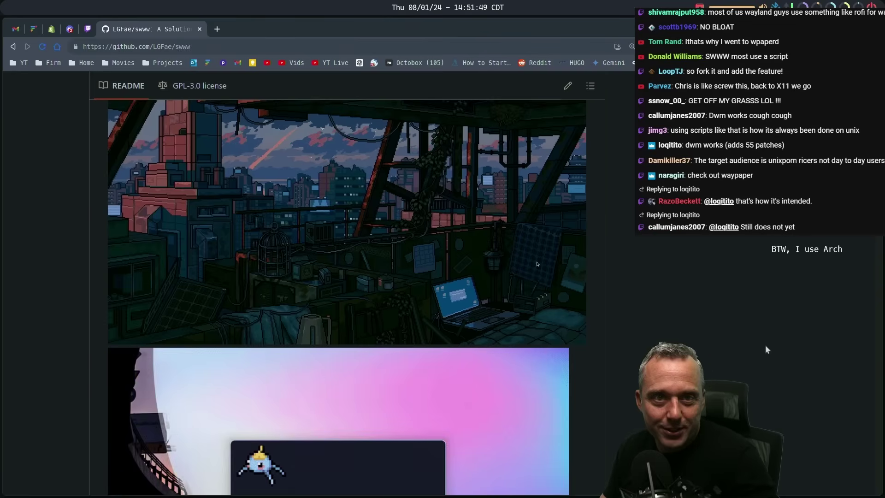
scroll(762, 341, down, 10)
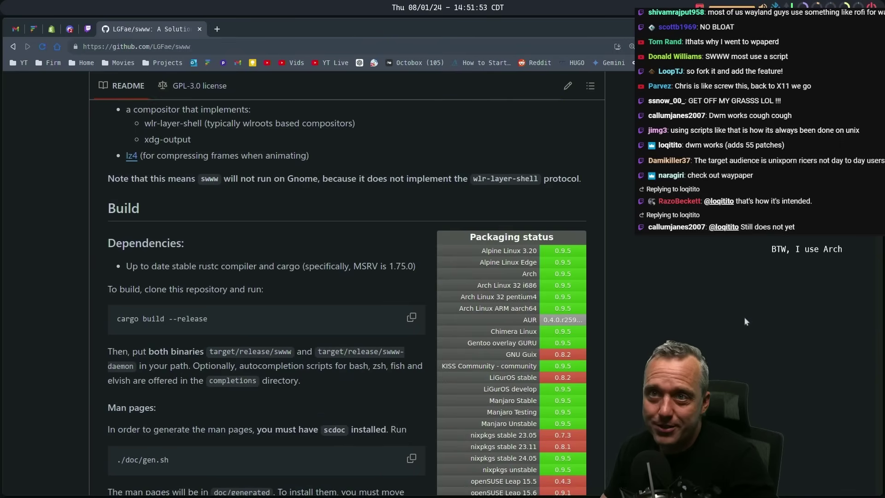
Set Pictures/nord-background/4w7e9vu1ncua1.jpg as the wallpaper with swww img.
key(super+2)
key(super+1)
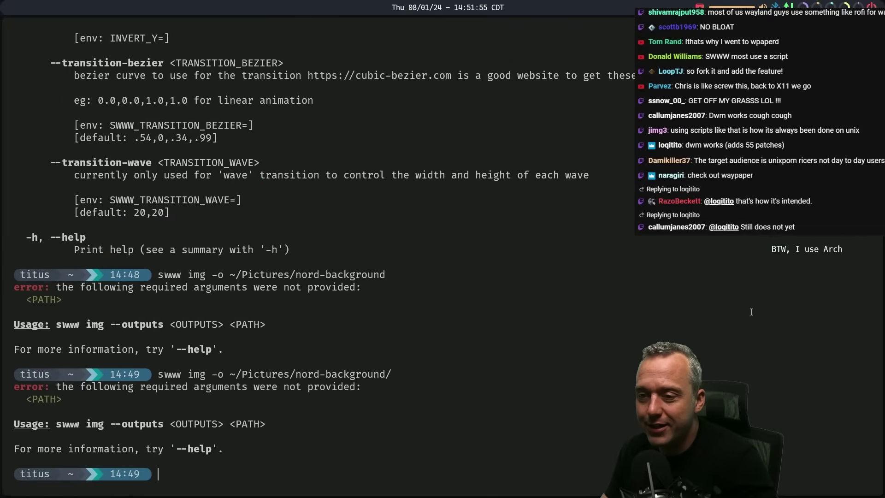
text(swww)
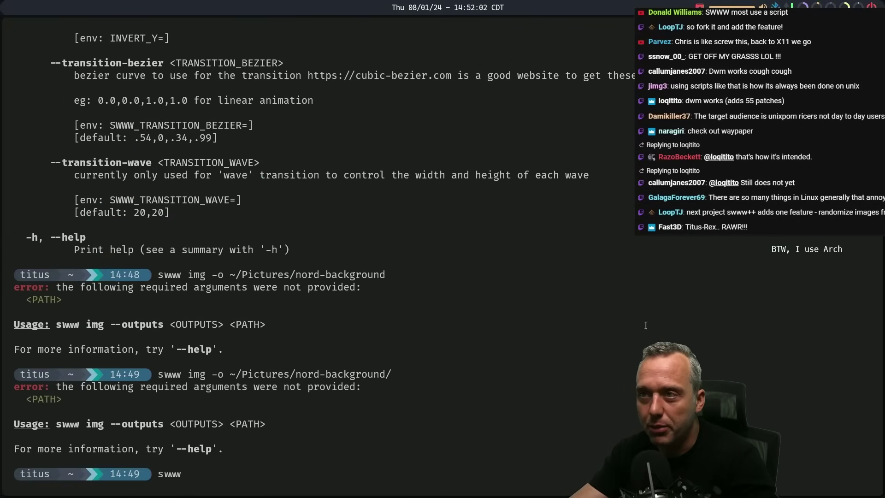
text( img)
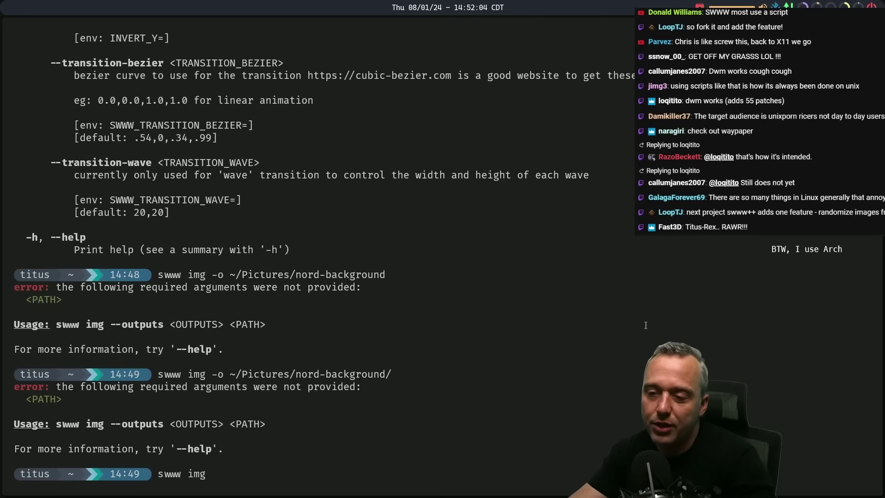
text( Pic)
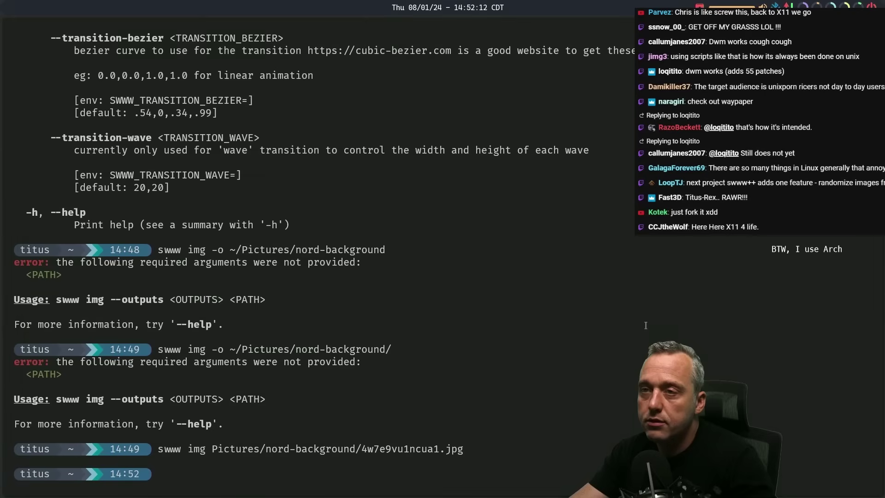
key(Return)
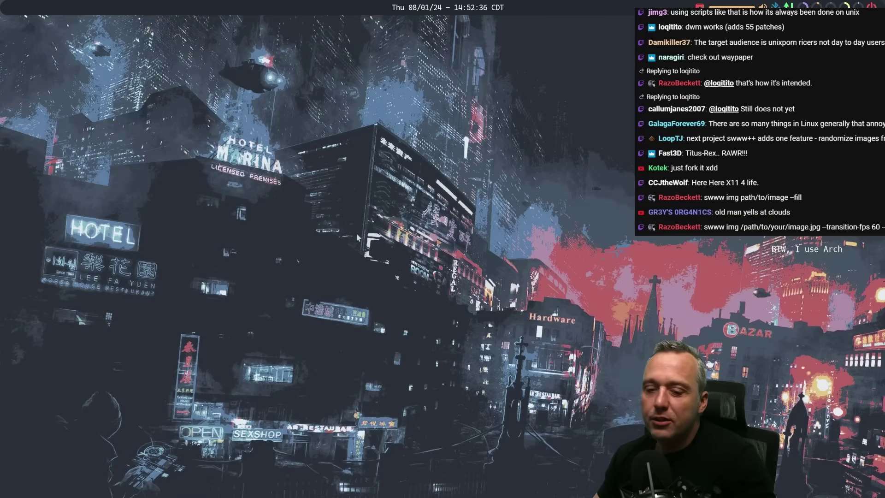
key(super+e)
key(super+q)
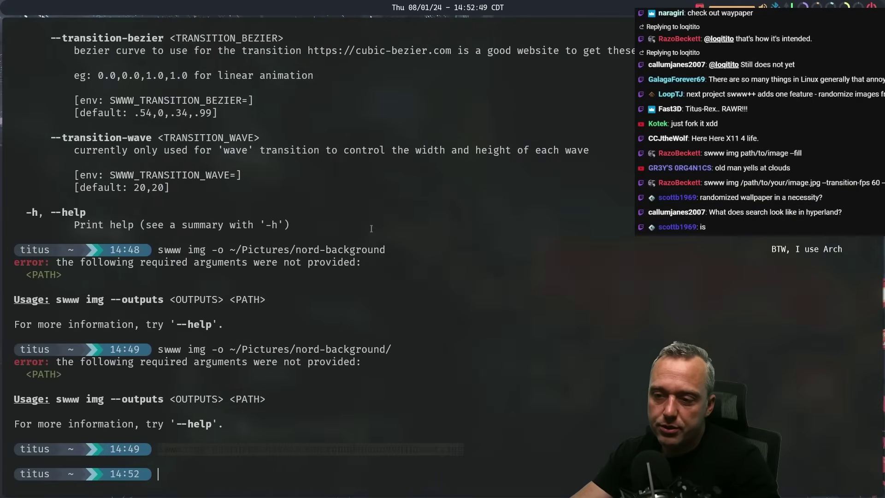
In hyprland.conf, replace the hyprpaper startup entry with the swww img wallpaper command.
key(BackSpace)
text(cd .config/hypr/)
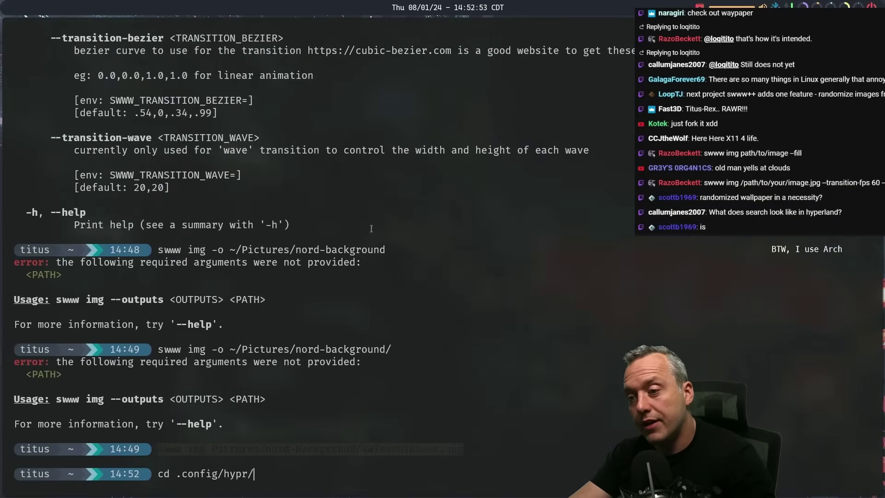
key(Tab)
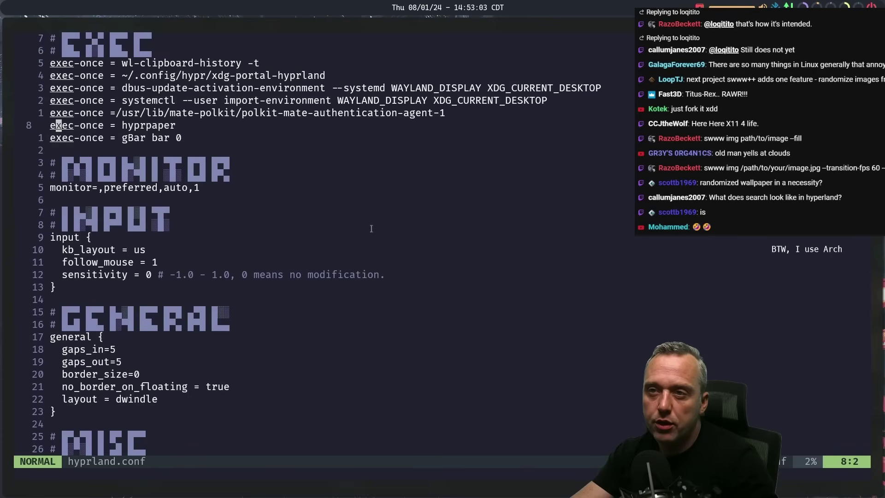
key(W)
key(W)
key(i)
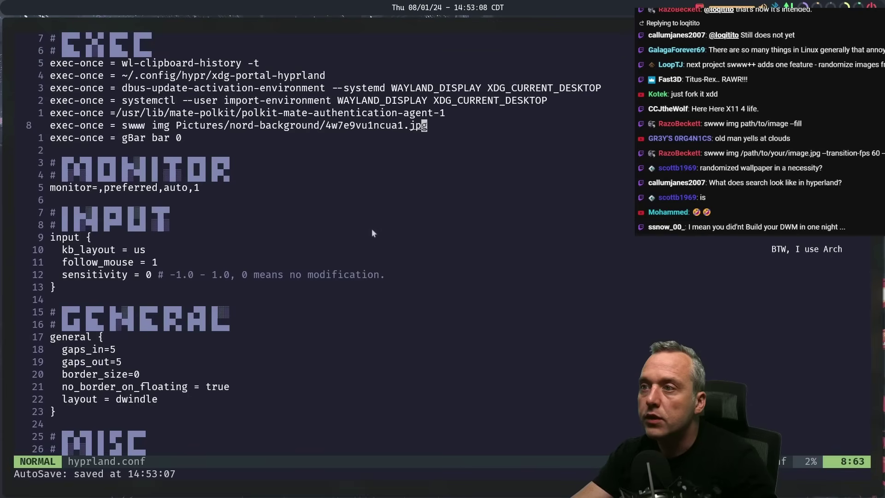
key(j)
key(k)
key(k)
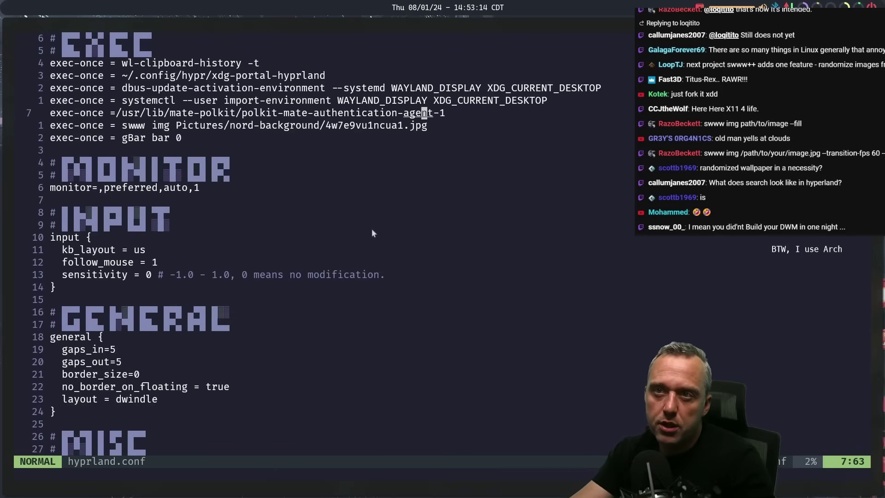
key(super+2)
key(super+3)
key(super+4)
key(super+1)
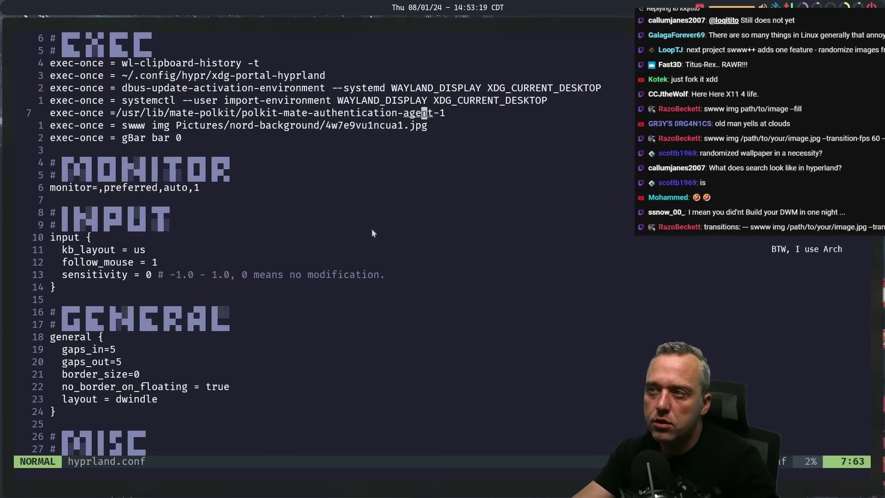
Add an 'exec-once = swww-daemon' line below the polkit agent entry.
key(o)
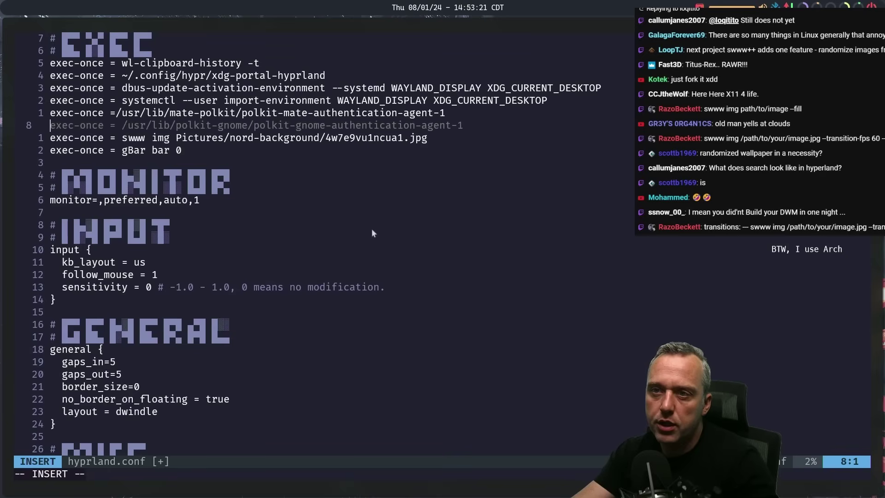
text(exec-once -)
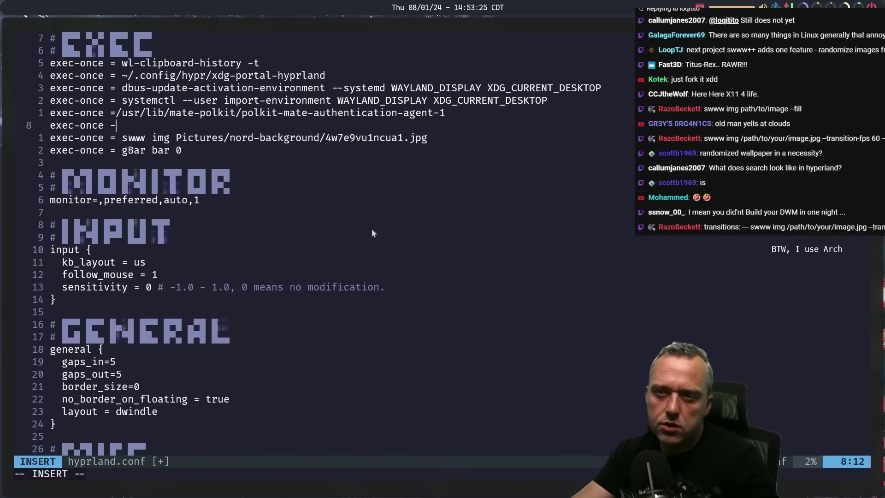
key(BackSpace)
text(= swww-daemon)
key(Escape)
key(j)
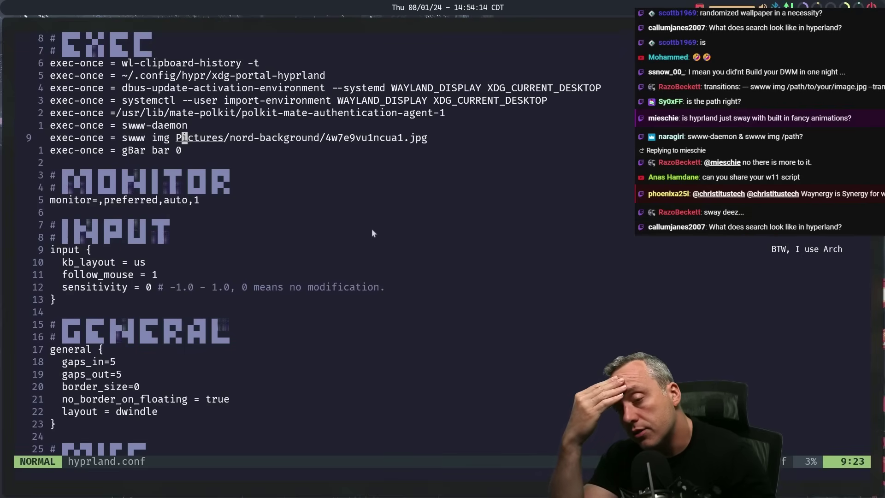
key(super+2)
Search the web for 'waynergy server' and open the waynergy GitHub repository.
click(221, 46)
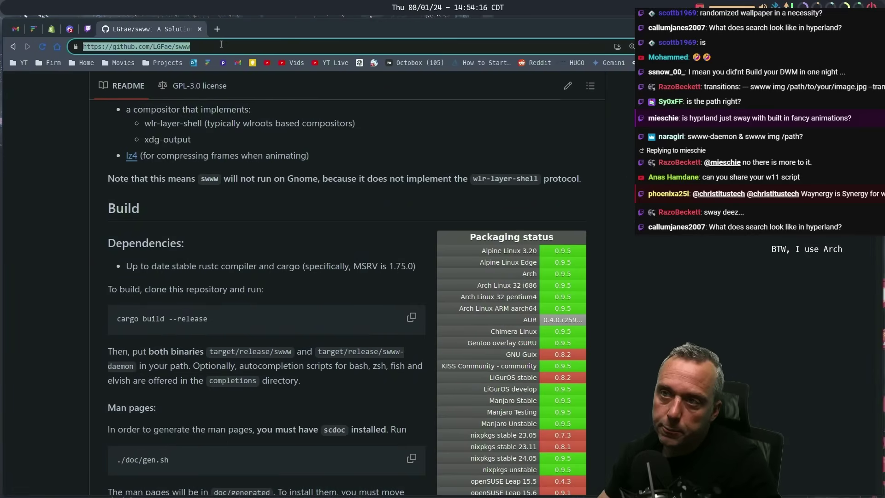
text(waynergy )
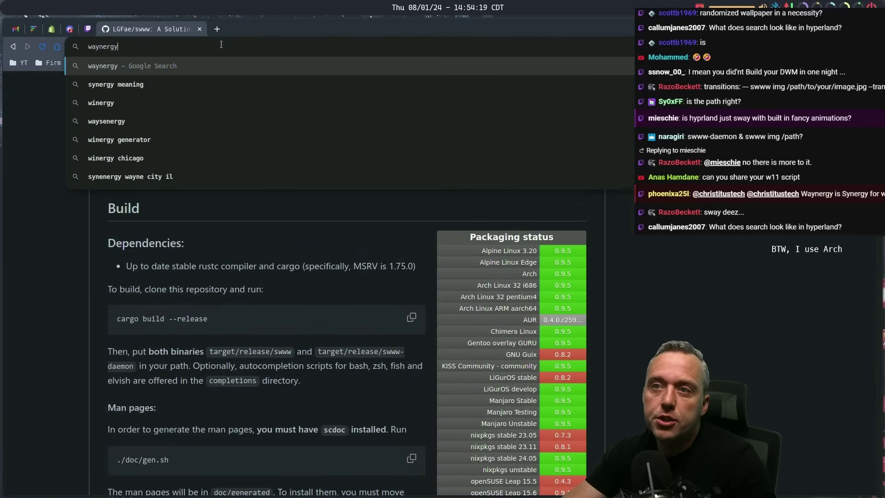
text(server)
key(Return)
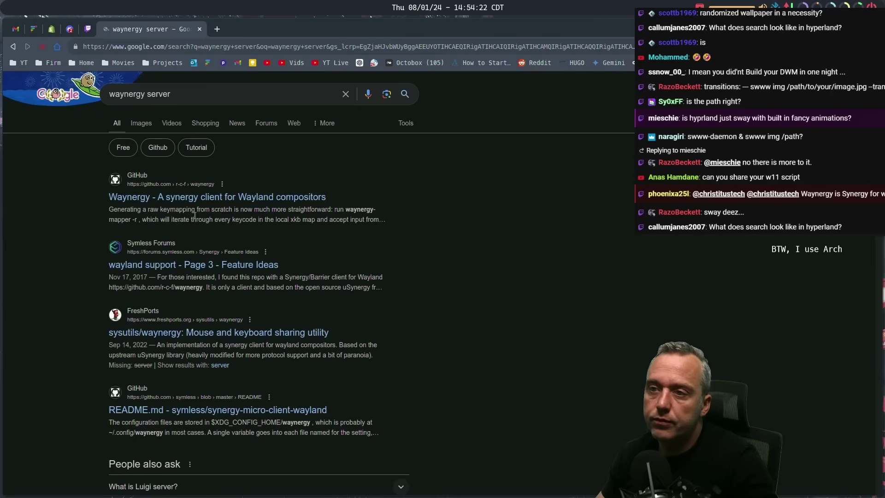
click(207, 198)
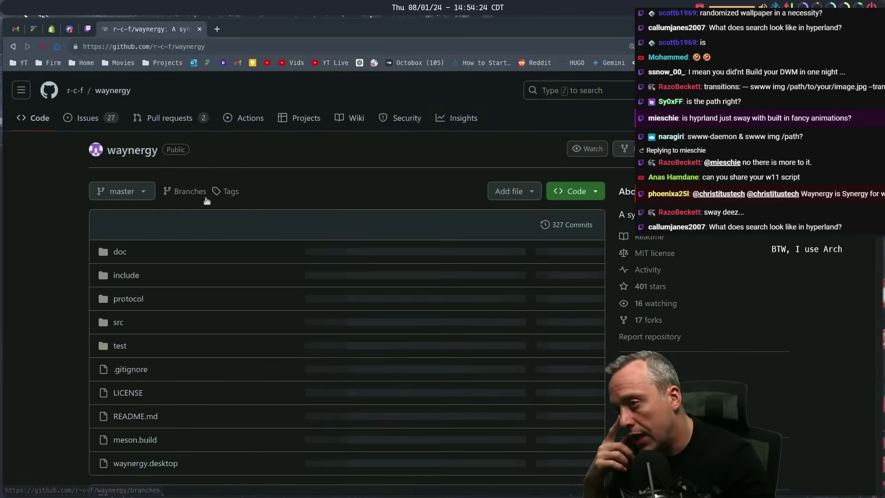
scroll(207, 201, down, 8)
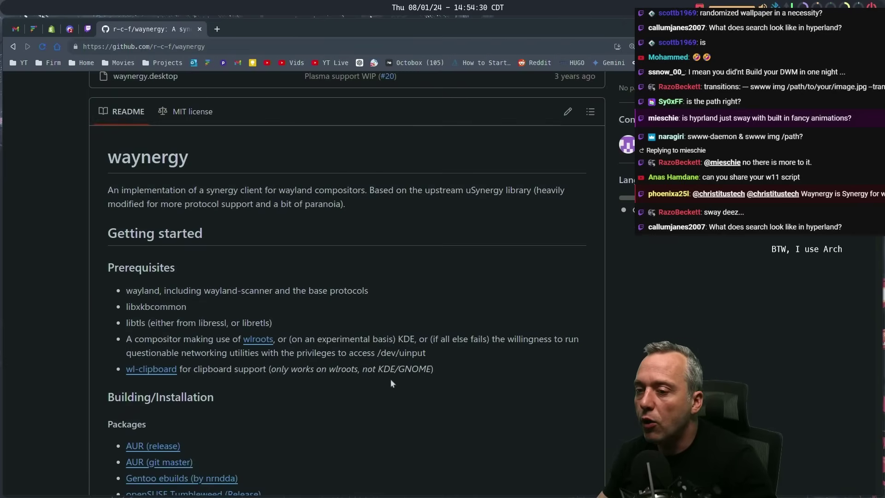
scroll(396, 378, up, 10)
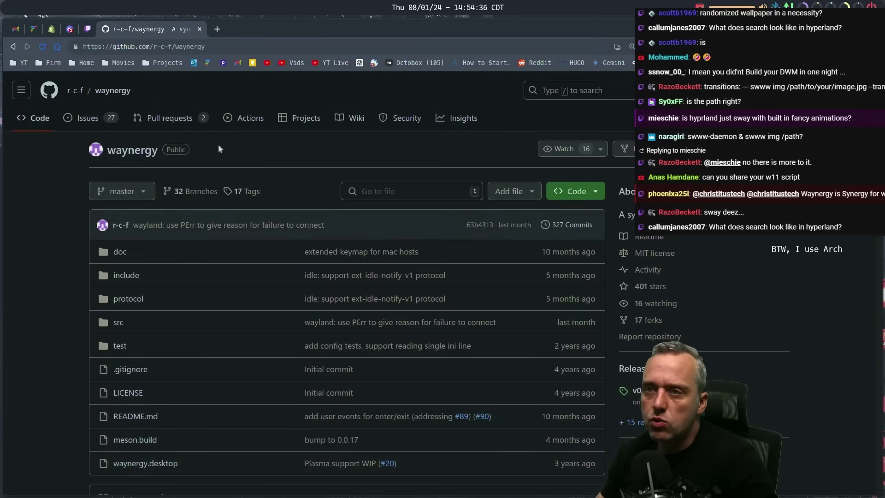
Search GitHub for input-leap and open the input-leap/input-leap repository.
click(628, 95)
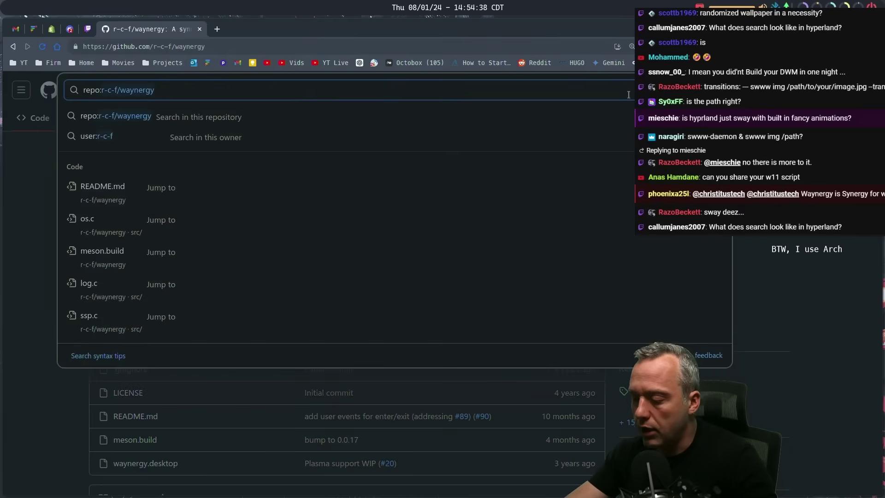
key(BackSpace)
key(BackSpace)
key(BackSpace)
key(BackSpace)
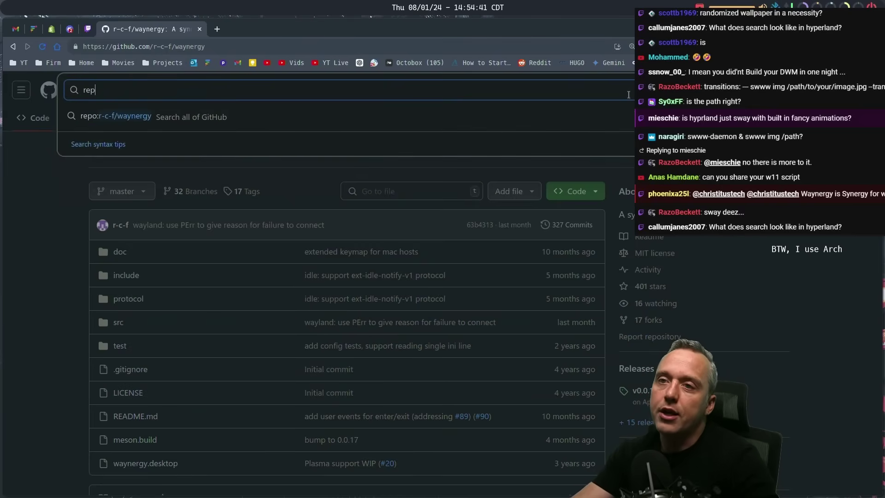
key(BackSpace)
key(BackSpace)
key(BackSpace)
text(input-lea)
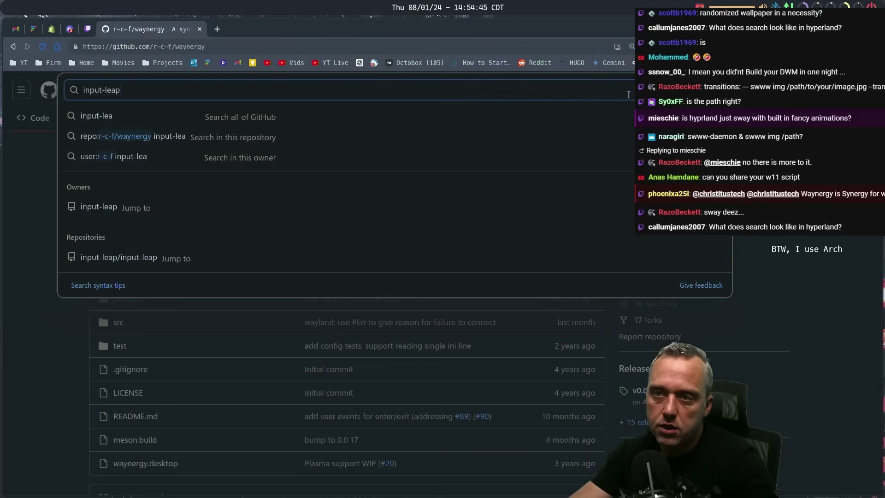
key(Return)
click(282, 161)
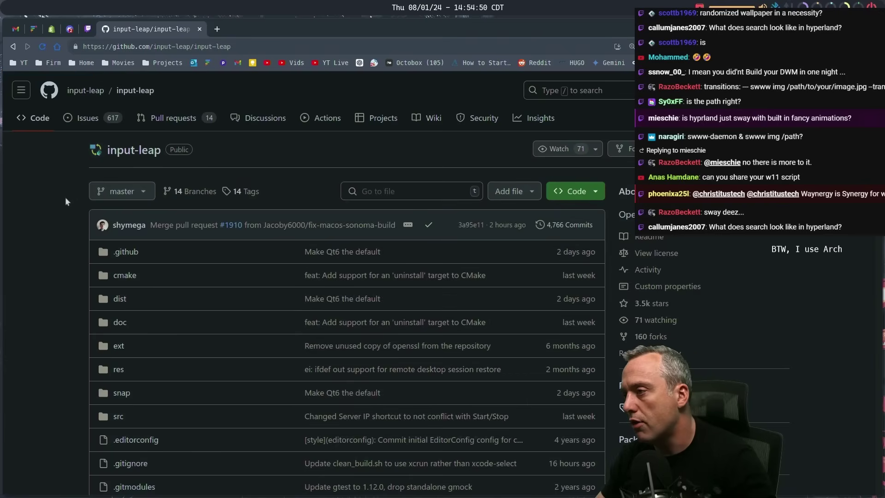
scroll(54, 214, down, 3)
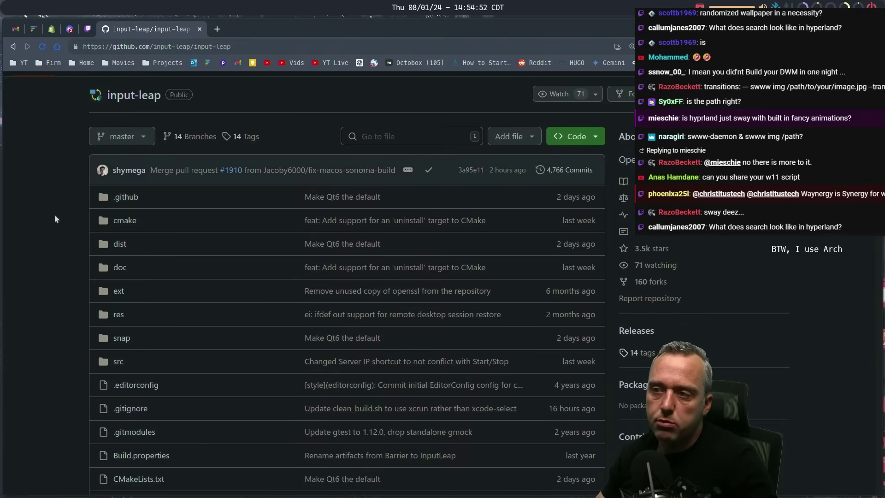
scroll(50, 220, down, 13)
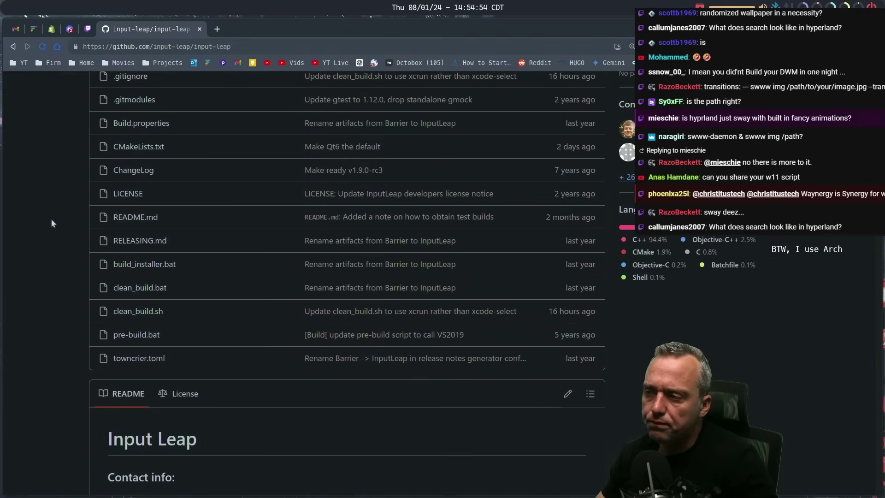
scroll(52, 217, down, 2)
scroll(114, 298, down, 4)
scroll(114, 297, down, 14)
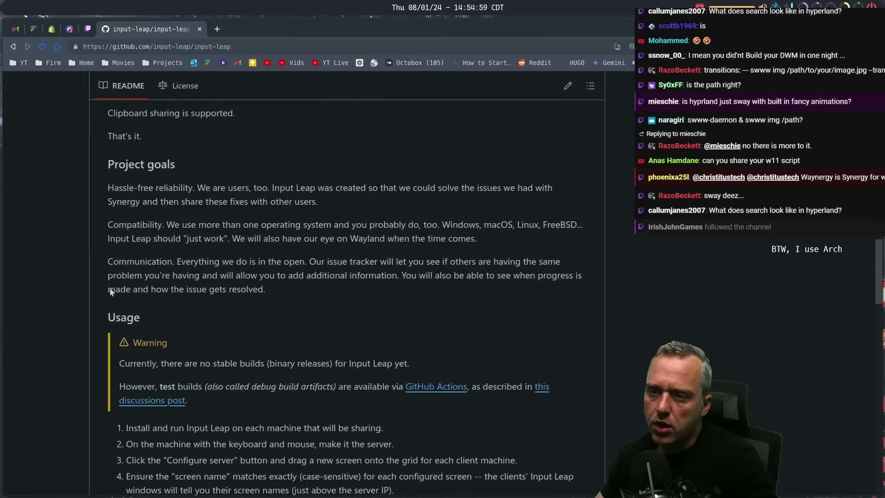
scroll(105, 288, down, 5)
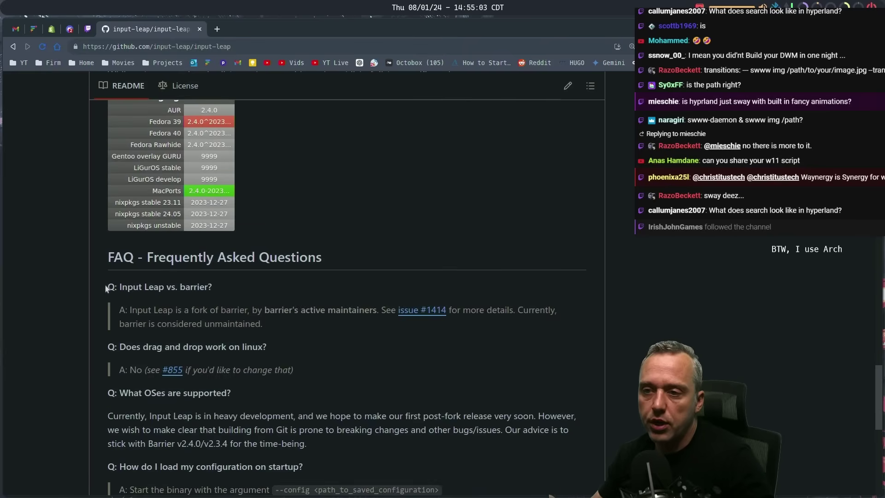
scroll(106, 288, down, 4)
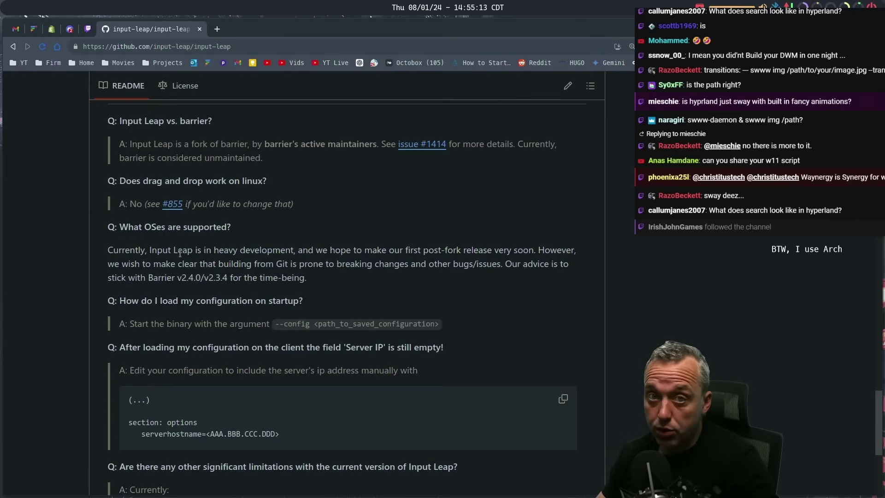
scroll(178, 253, down, 5)
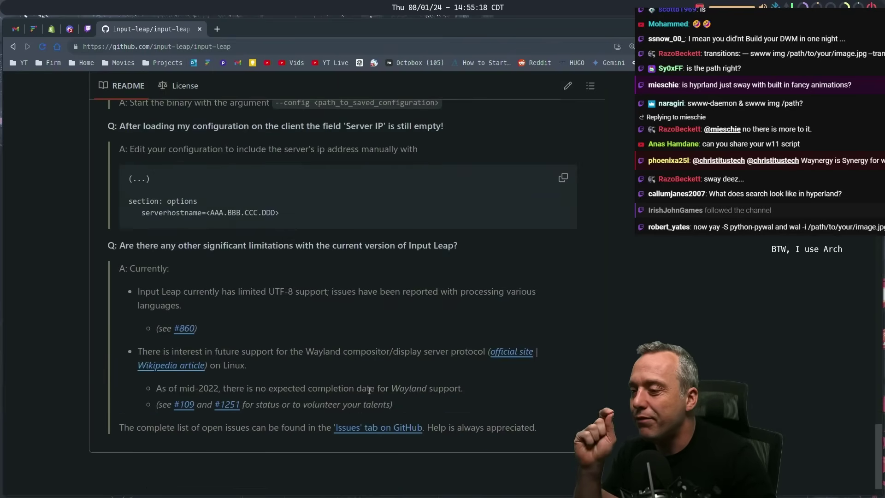
scroll(328, 390, up, 1)
scroll(328, 389, up, 15)
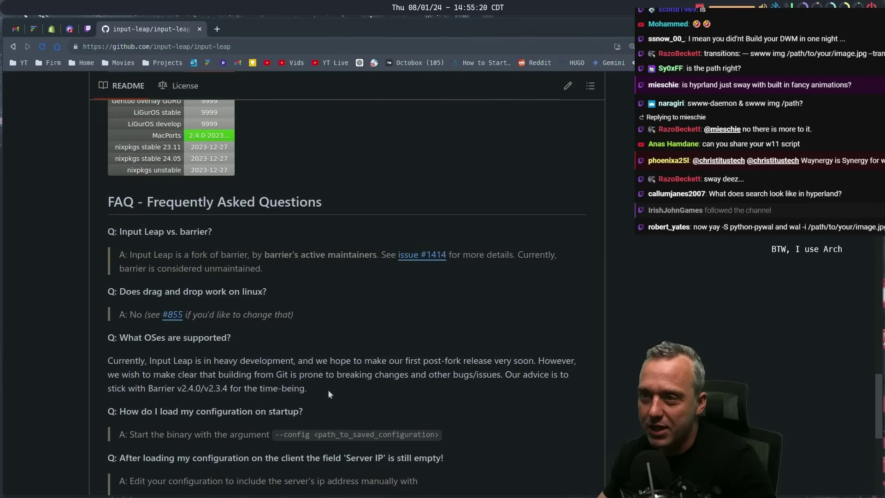
scroll(328, 389, up, 20)
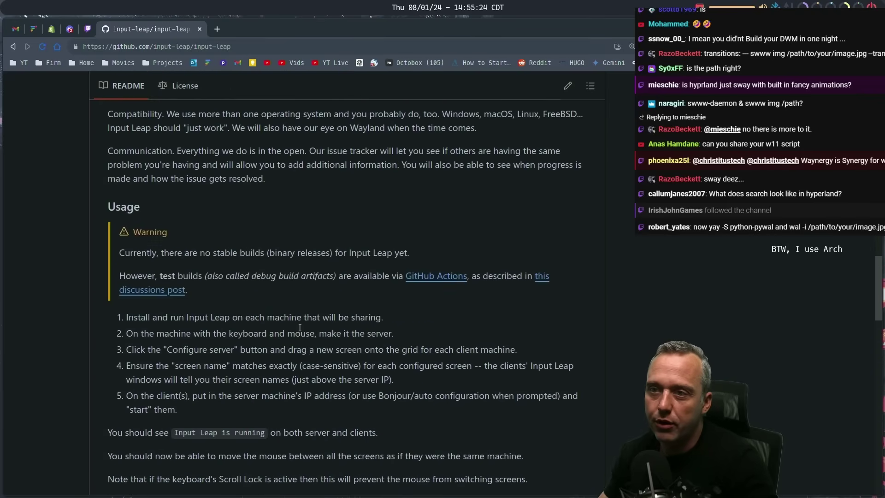
scroll(327, 391, up, 20)
scroll(304, 327, up, 10)
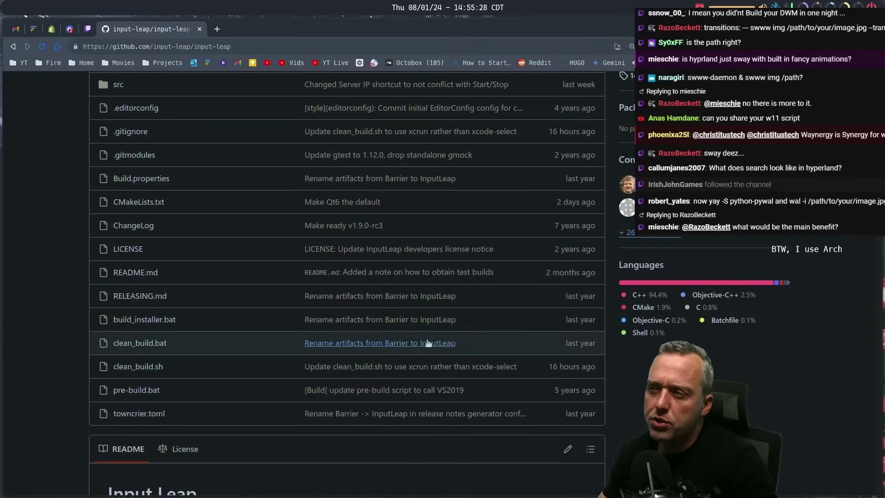
scroll(350, 338, up, 6)
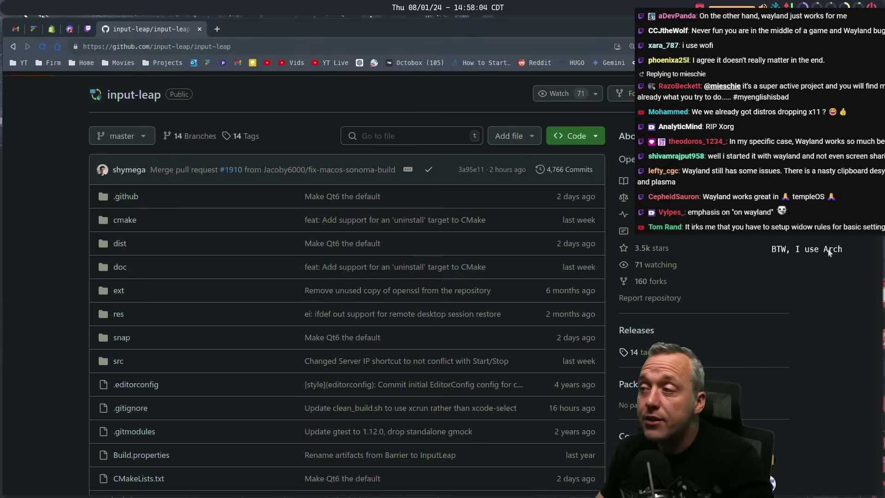
Close the browser and the config editor's terminal, confirming with y.
key(super+2)
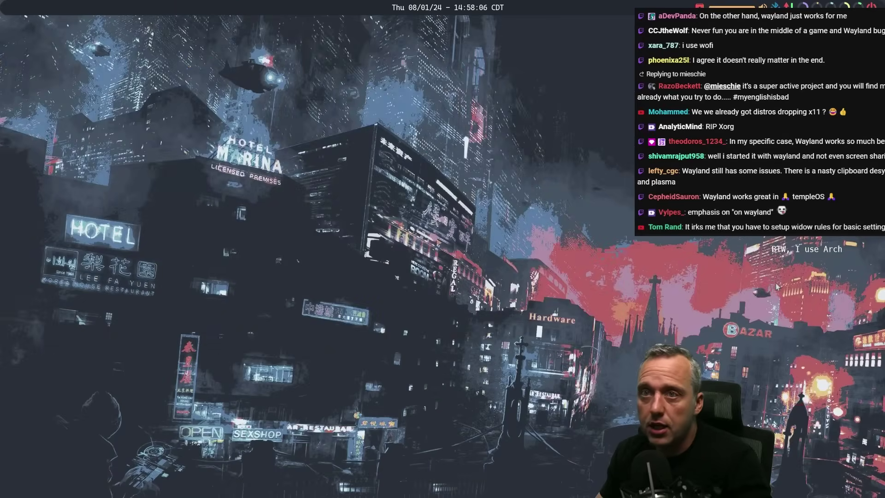
key(super+1)
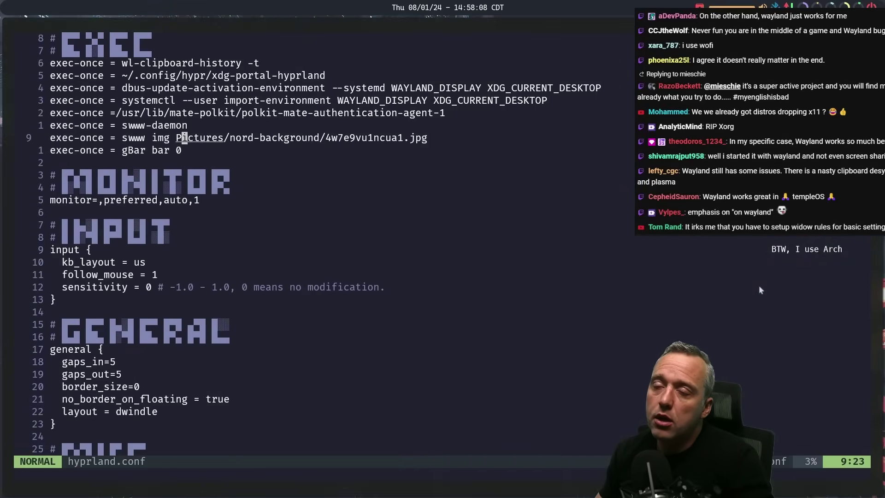
key(super+q)
key(y)
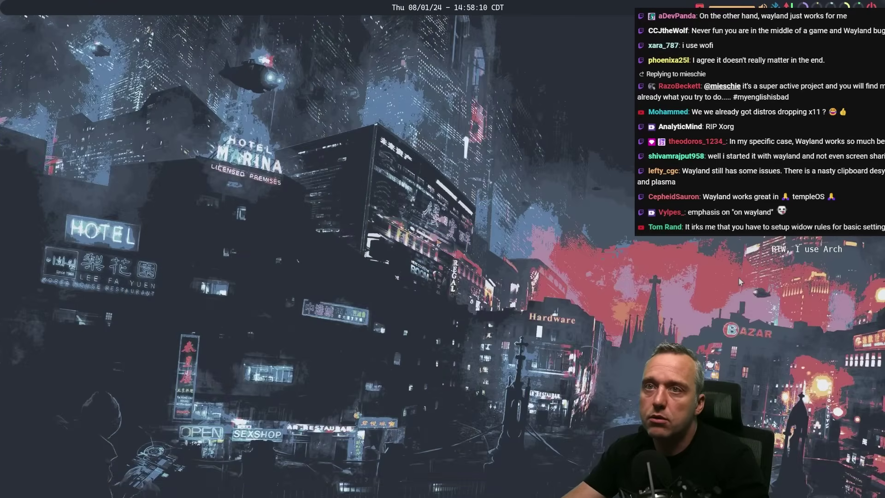
Close the swww-daemon terminal, exit a new terminal, and quit Hyprland with Super+M.
key(super+q)
key(super+Return)
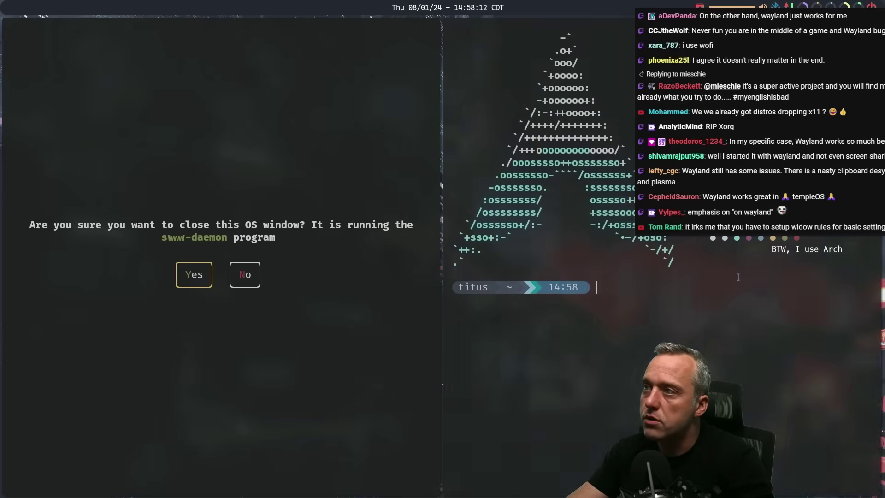
text(exit)
key(Return)
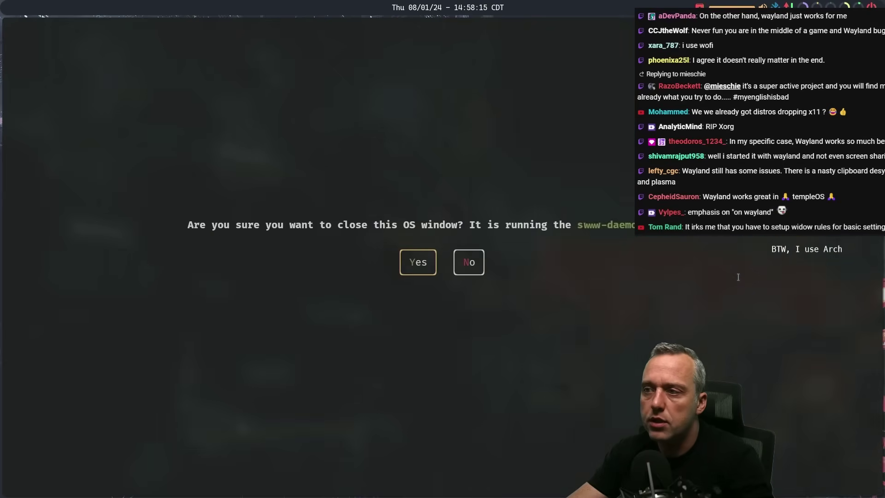
key(super+m)
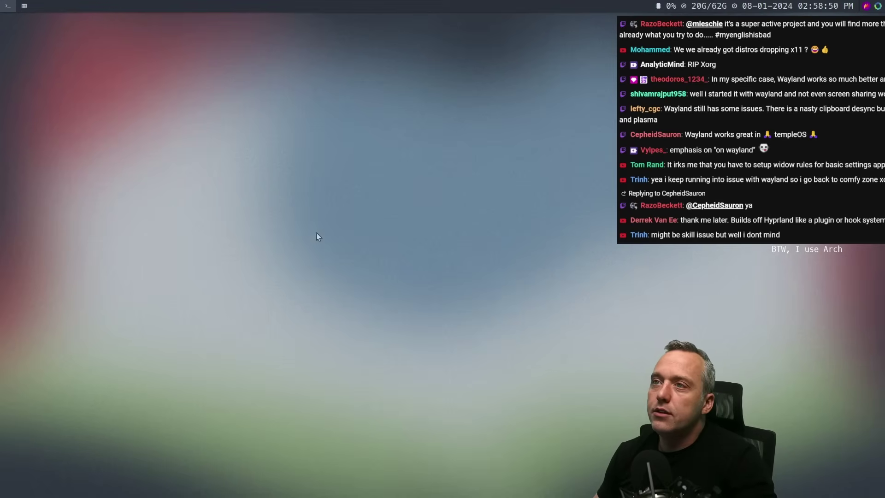
Open Alacritty to show the fastfetch system summary, reopen it, and briefly toggle dmenu.
key(super+Return)
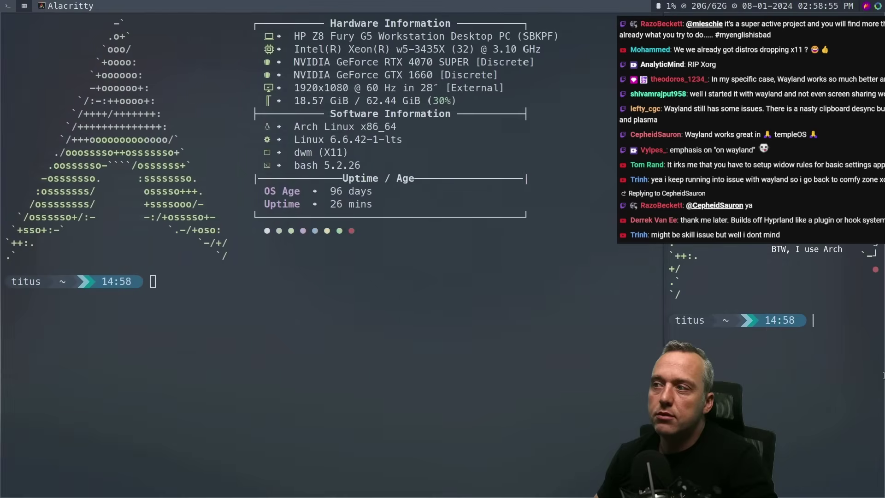
key(super+q)
key(super+Return)
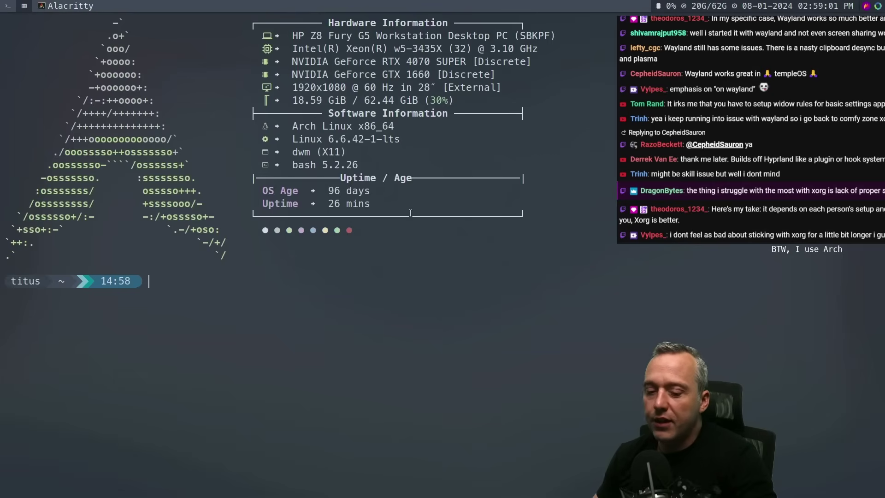
key(super+r)
key(Escape)
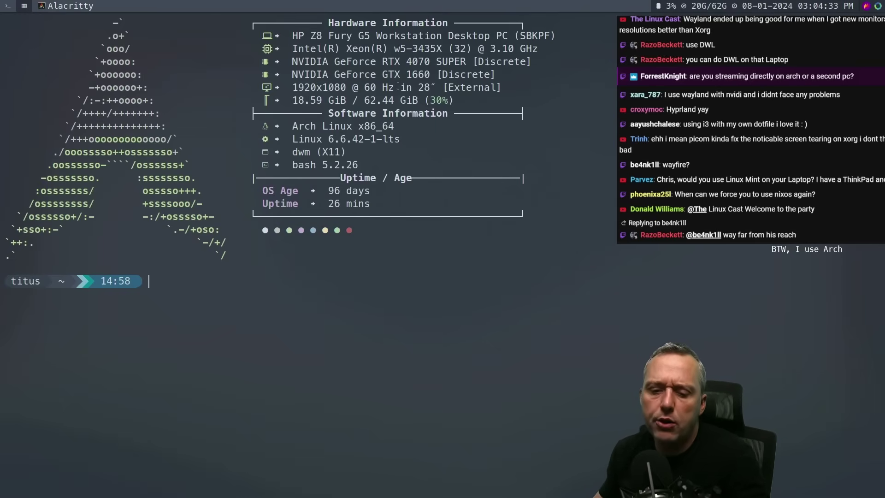
Open a second terminal, try tiled and floating layouts, then switch to empty tag 2.
key(super+Return)
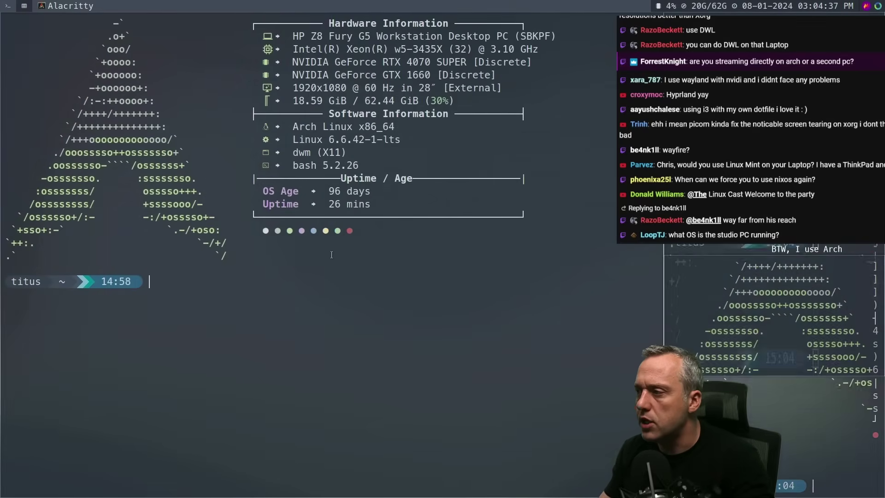
key(super+shift+space)
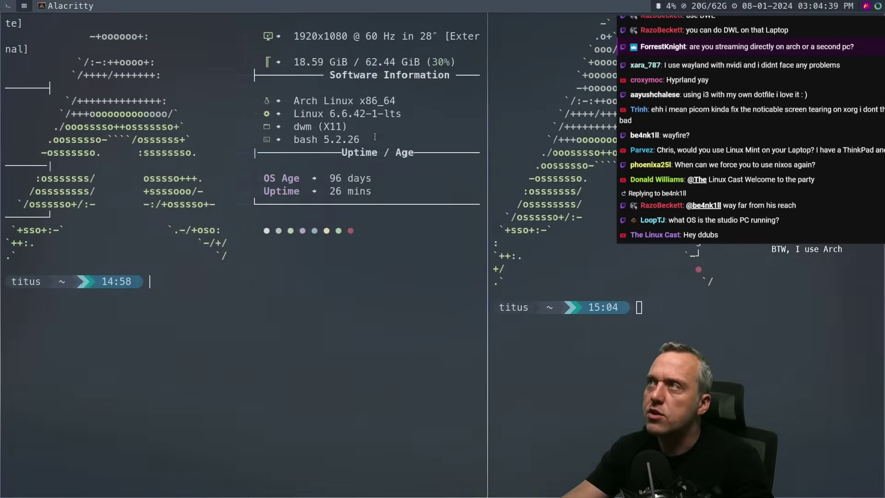
key(super+f)
key(super+shift+space)
key(super+Return)
drag(203, 310, 719, 332)
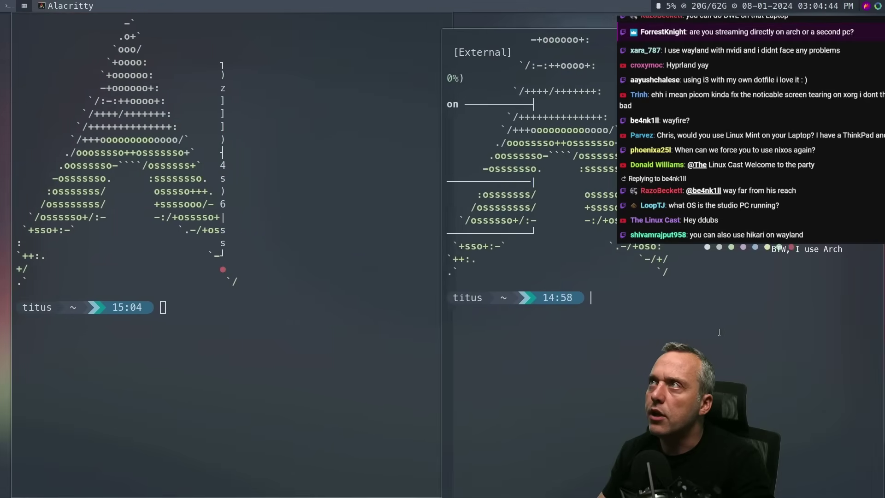
key(super+shift+space)
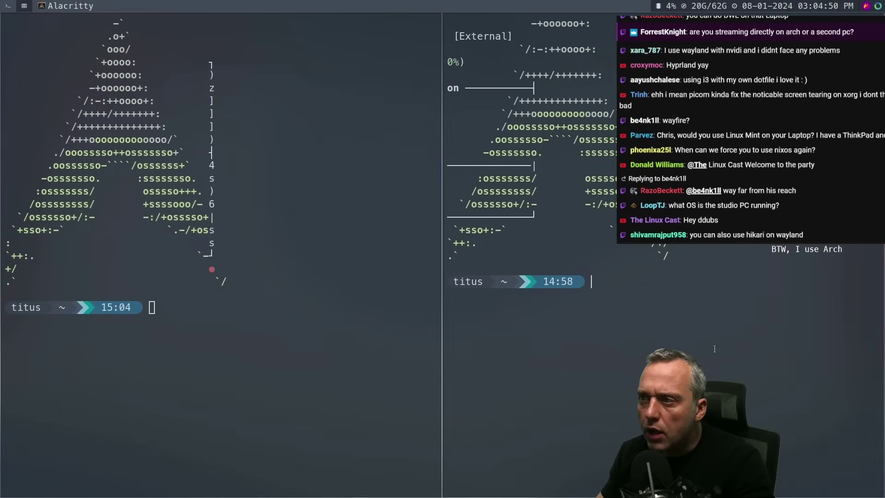
key(super+Return)
drag(107, 283, 152, 296)
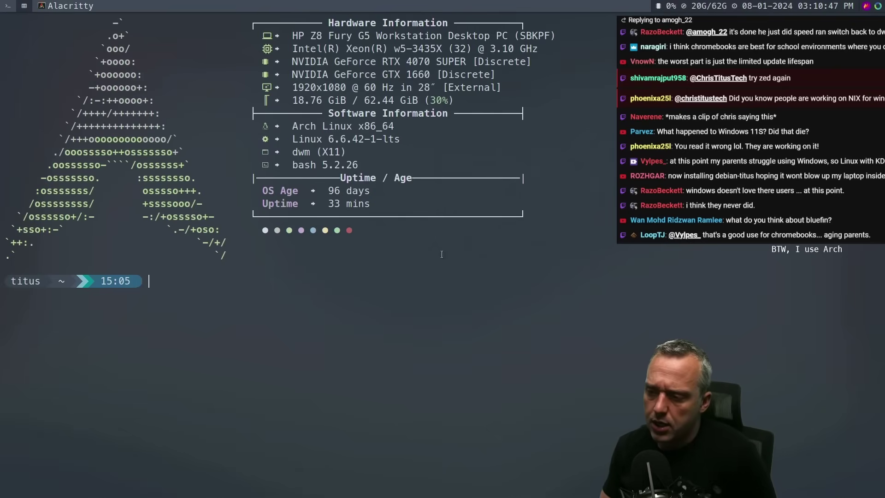
key(super+2)
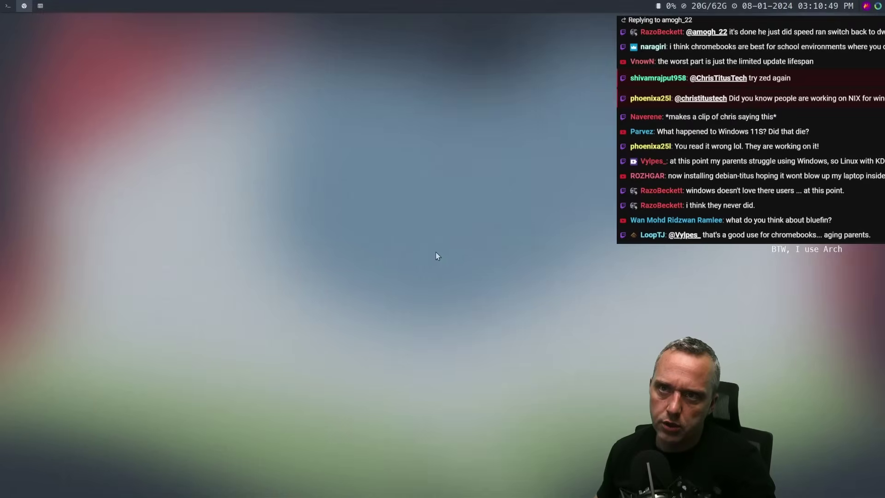
Launch Thorium, search Google for 'Kasaya security remote exploits', and skim the Kaseya VSA results.
key(super+b)
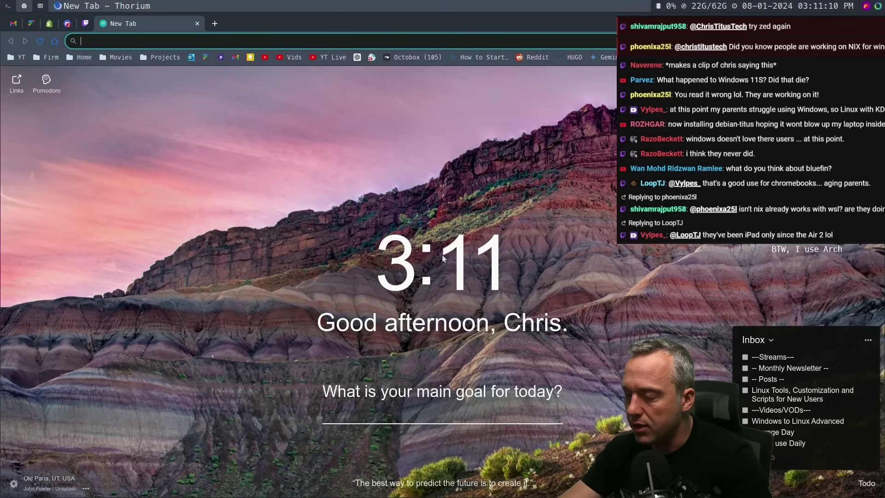
text(Kasaya security )
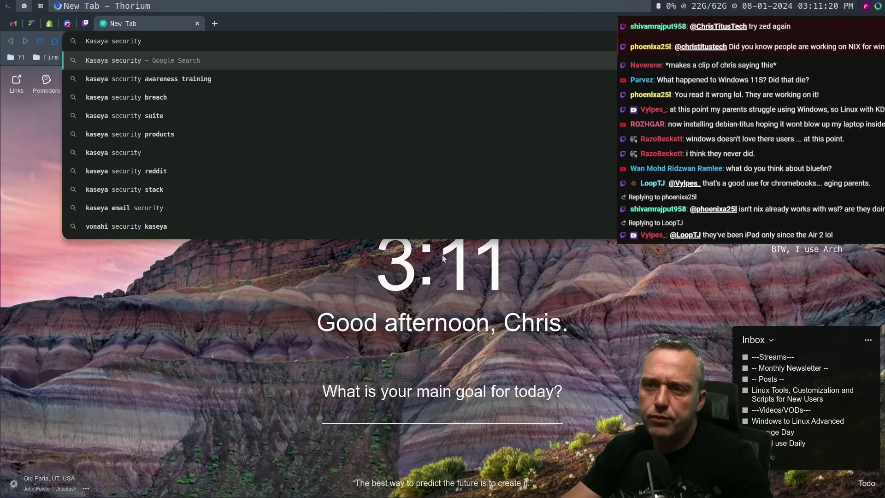
text(remote )
text(exploits)
key(Return)
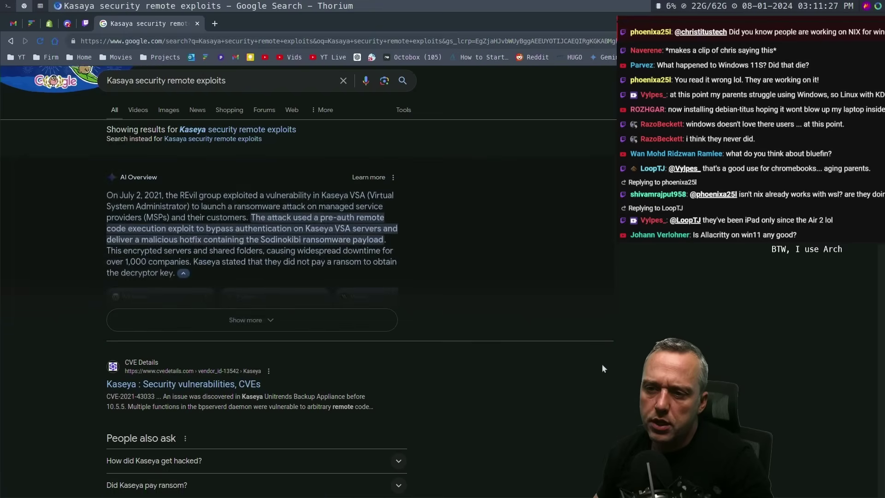
scroll(601, 369, down, 10)
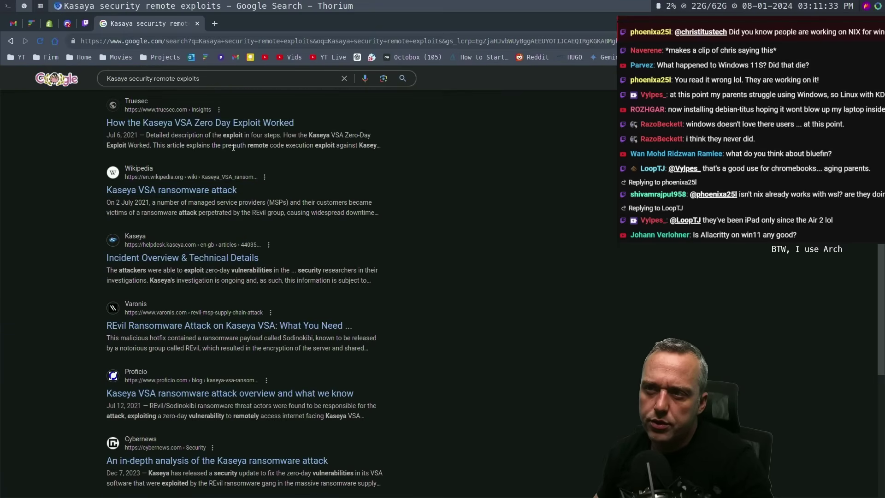
scroll(233, 147, down, 2)
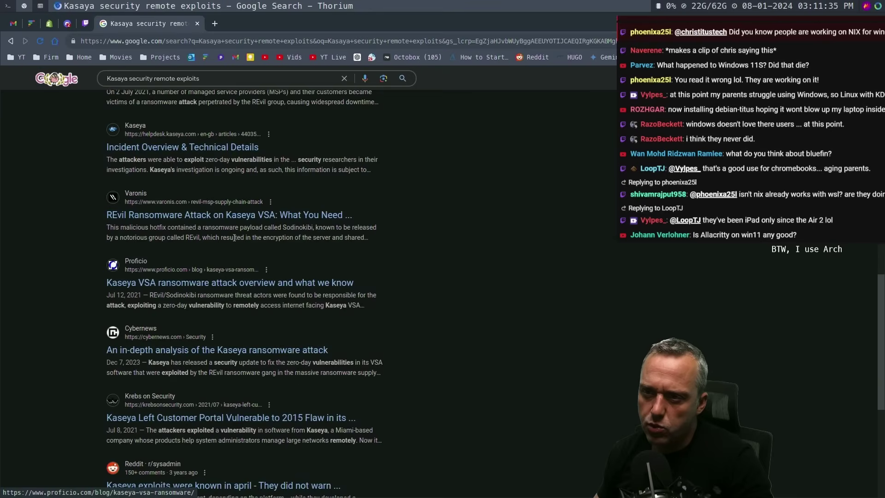
Open the Varonis article on the REvil ransomware attack on Kaseya VSA and read through it.
click(235, 217)
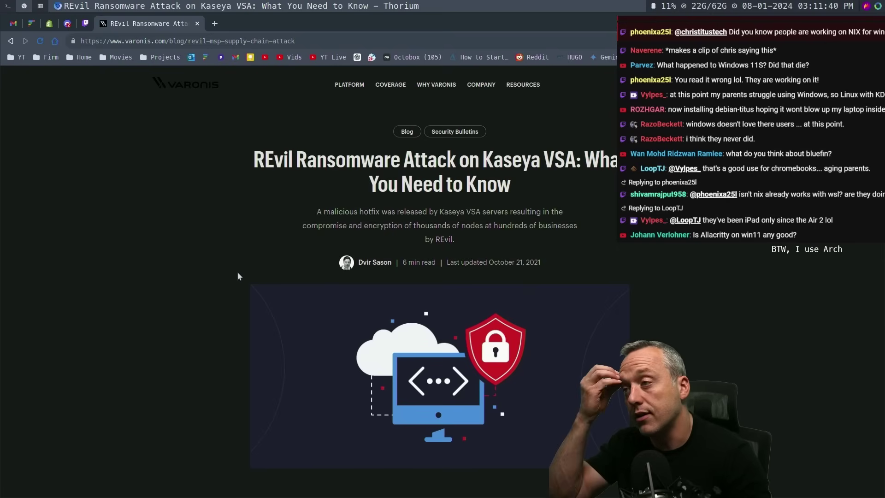
scroll(482, 222, down, 1)
scroll(482, 222, down, 8)
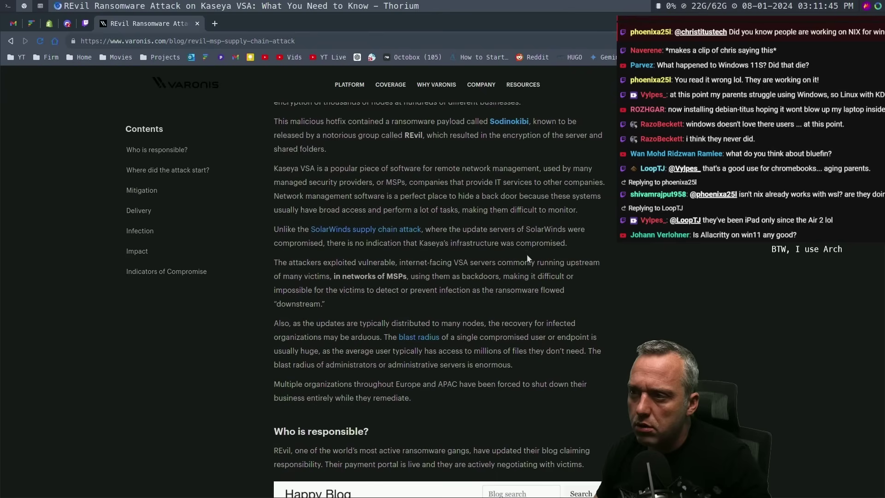
scroll(527, 255, down, 1)
scroll(535, 245, up, 2)
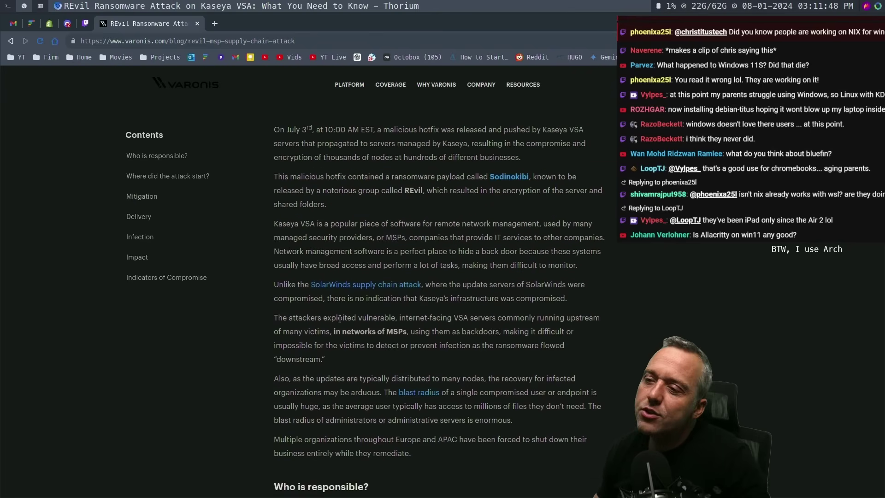
scroll(596, 265, down, 2)
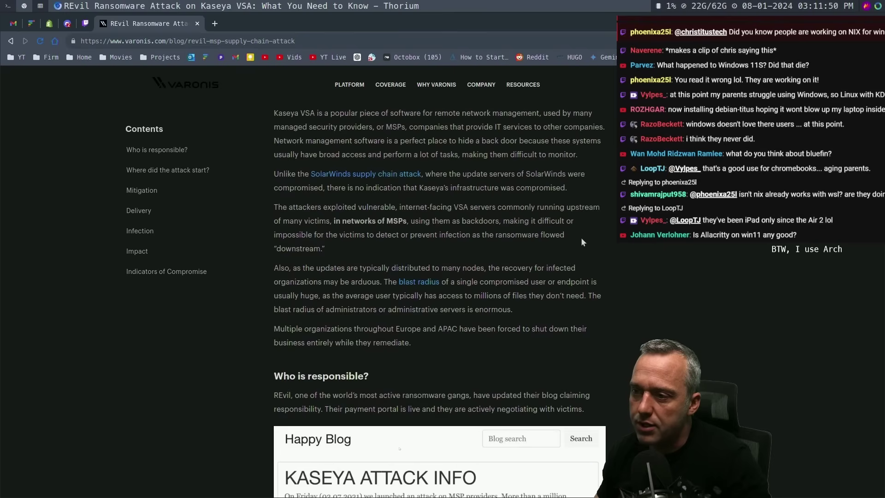
scroll(581, 242, down, 16)
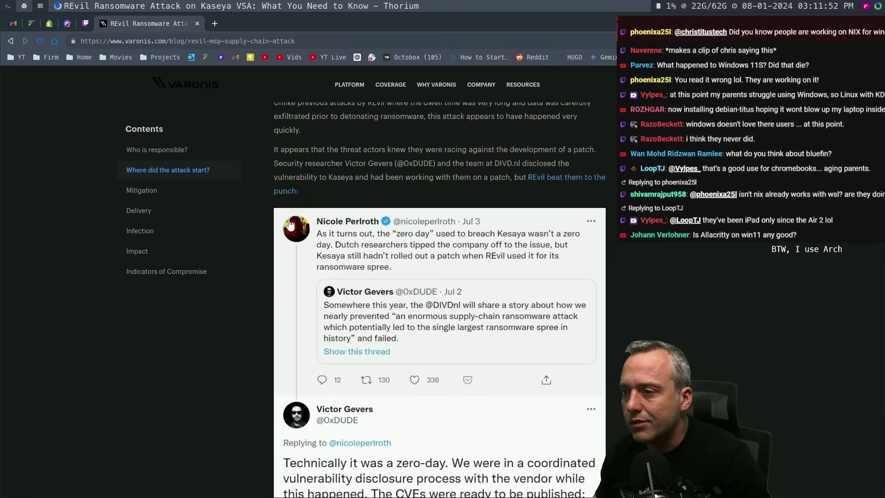
scroll(289, 225, down, 13)
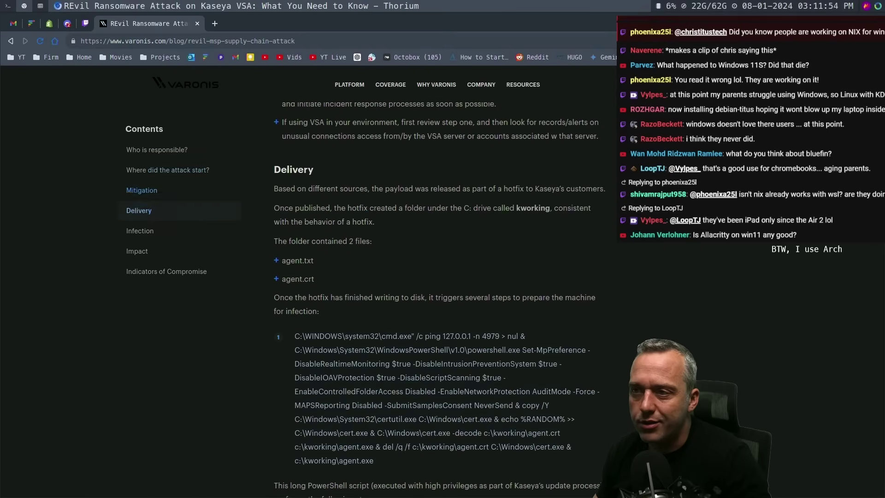
scroll(494, 170, down, 4)
Finish the article and bring the Alacritty terminal with system info back to the front.
scroll(494, 170, down, 12)
scroll(493, 166, down, 10)
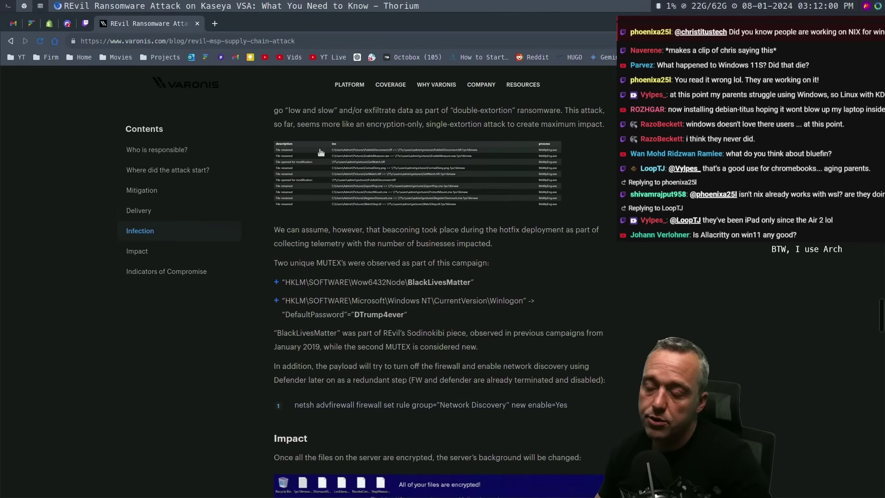
key(ctrl+t)
key(super+Return)
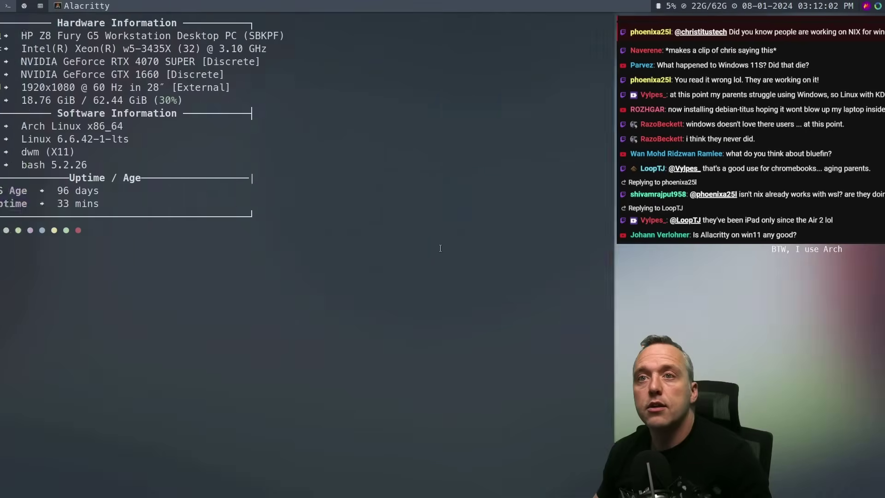
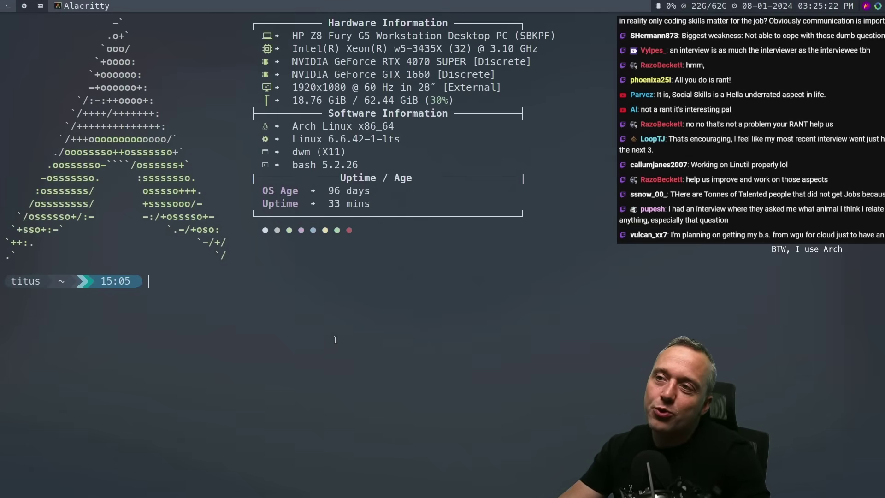
Open a new Alacritty terminal and start Vim on a new file named interview.txt.
key(super+2)
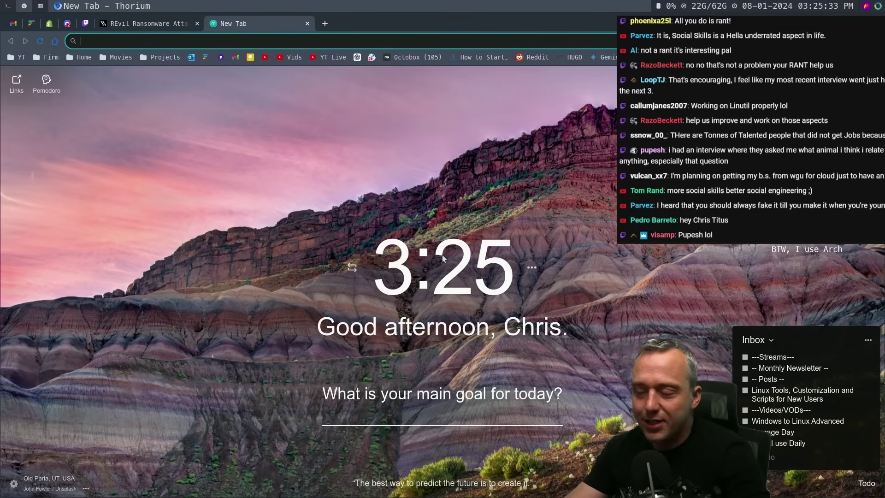
key(super+Return)
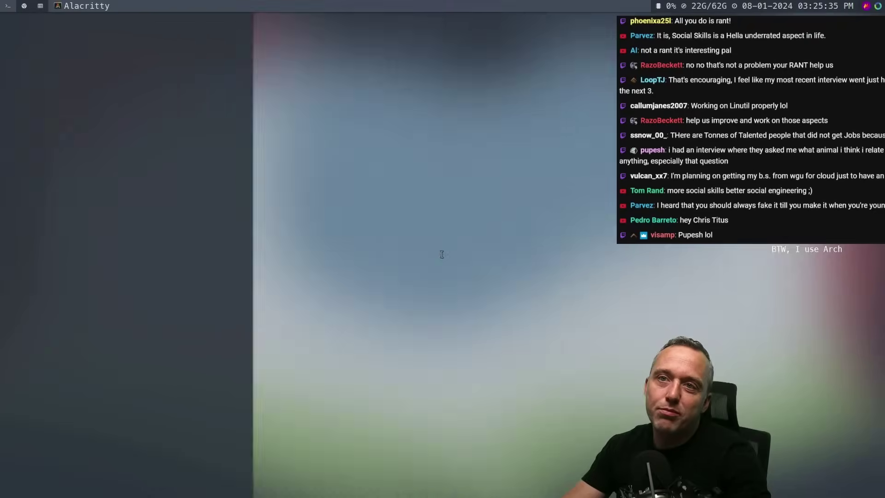
text(vim inter)
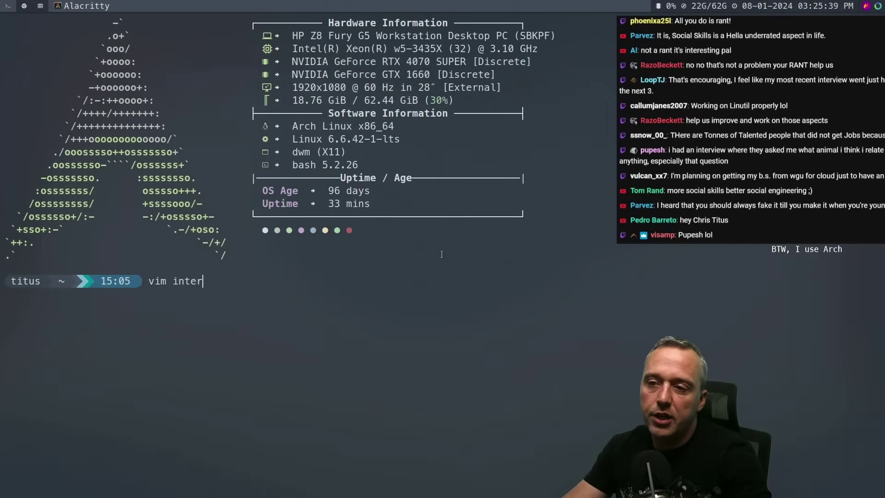
text(view.txt)
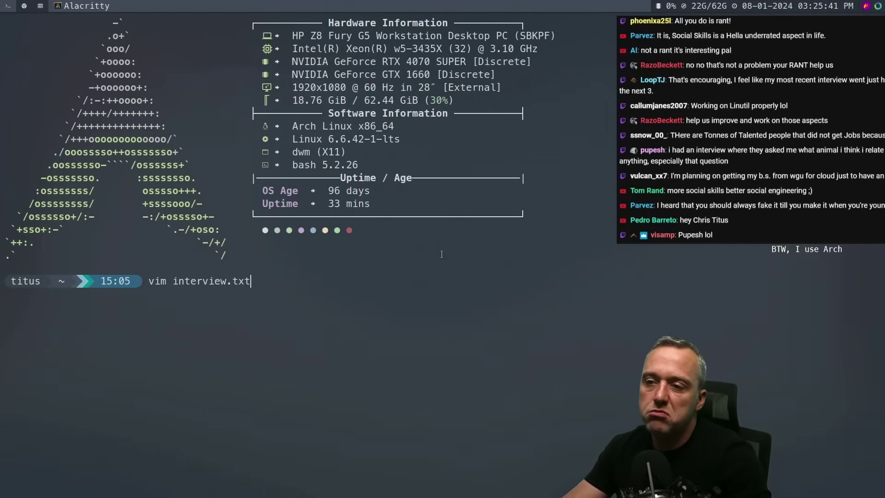
key(Return)
key(numbersign)
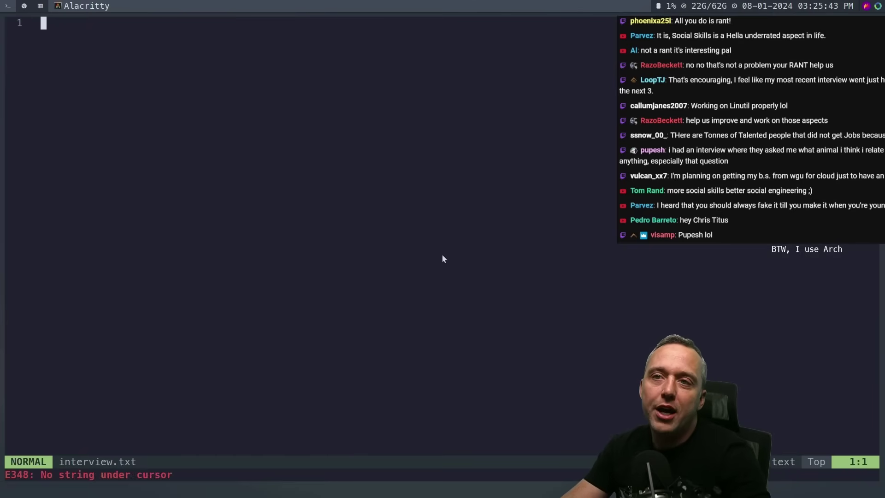
Insert the '# Experiences' heading followed by a '## Disasters' subheading.
text(i#)
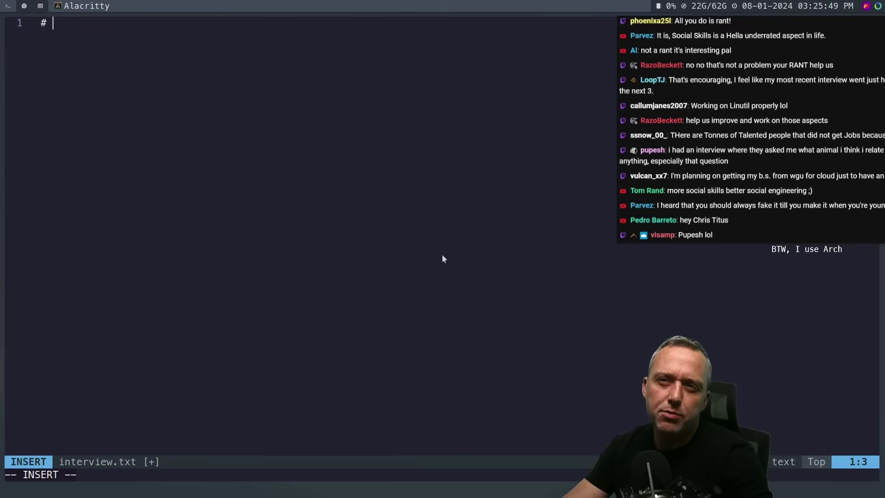
text(Experiences)
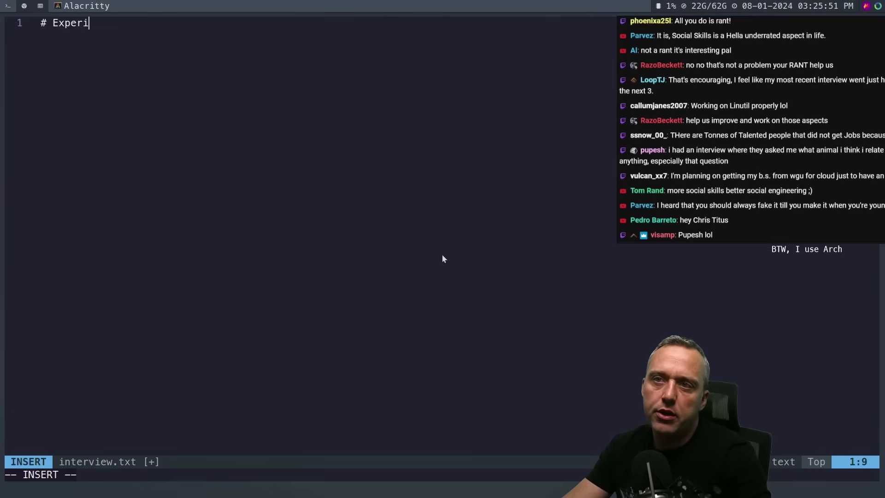
key(Return)
key(Return)
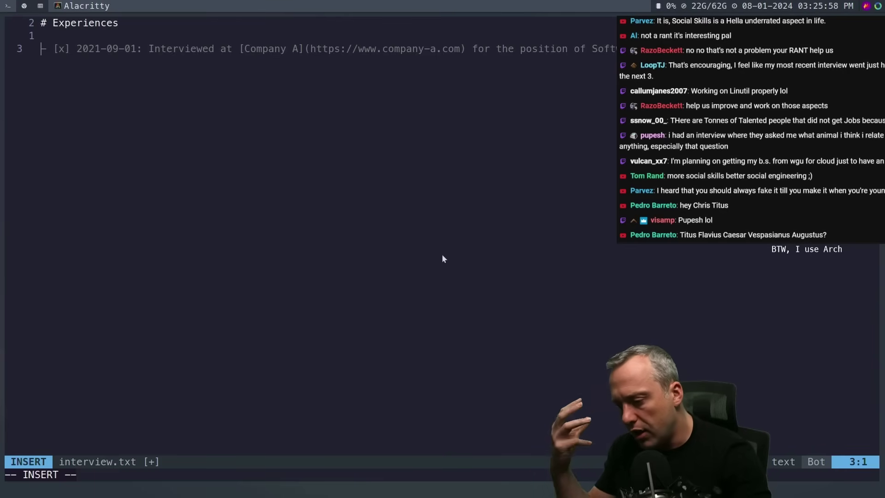
text(## )
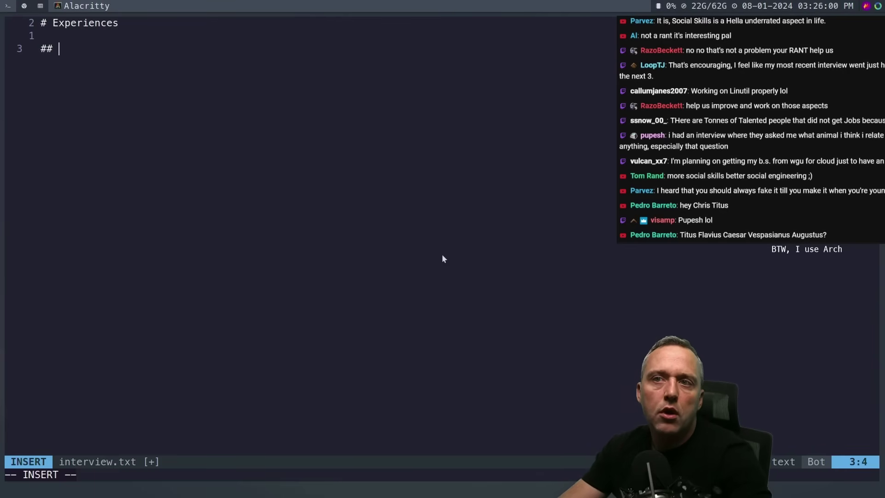
text(Disasters)
key(Return)
key(Return)
Add the bullet '- Hardware RAID failure - Both disks failed', accepting the suggested completion, and begin another bullet.
text(- )
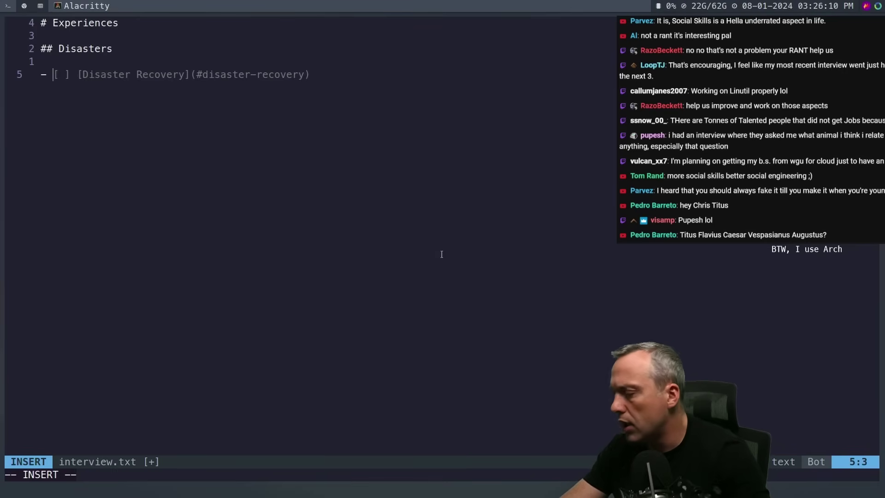
text(Hardware RA)
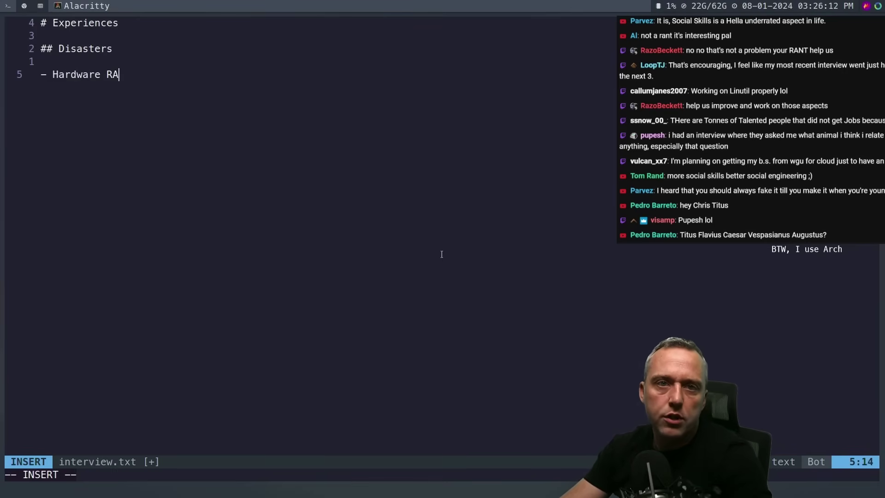
text(ID failure - Both )
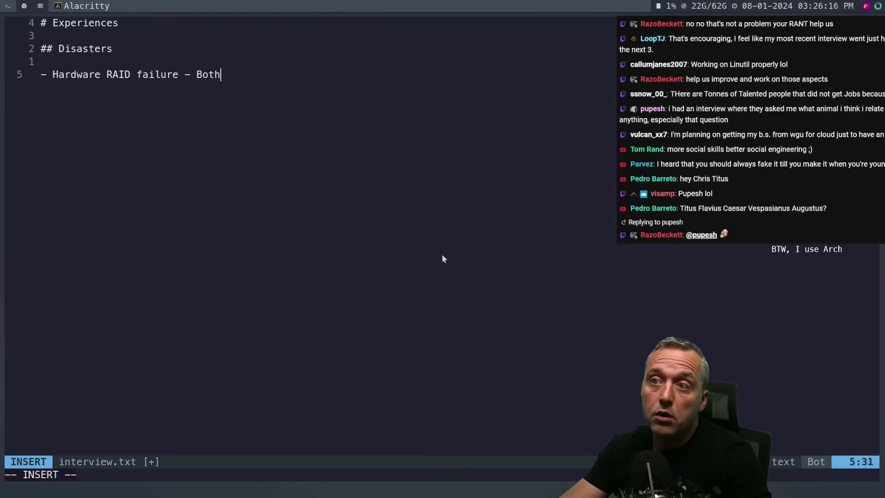
text(disks failed)
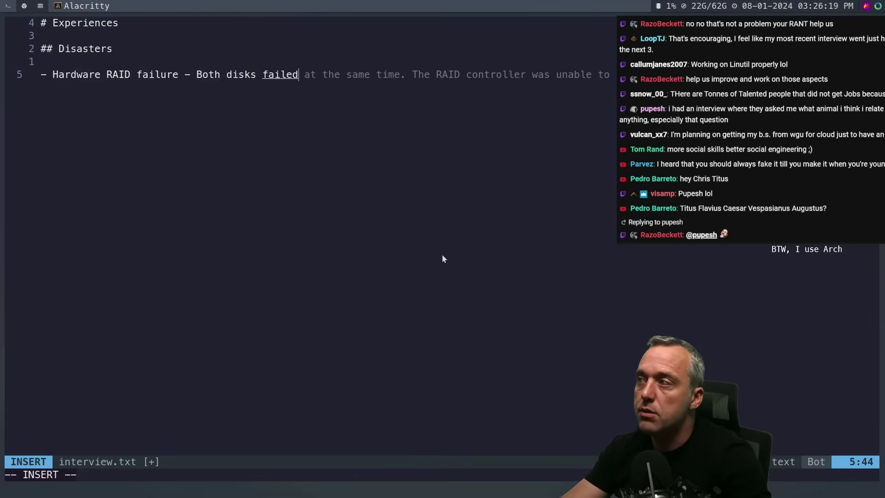
key(Tab)
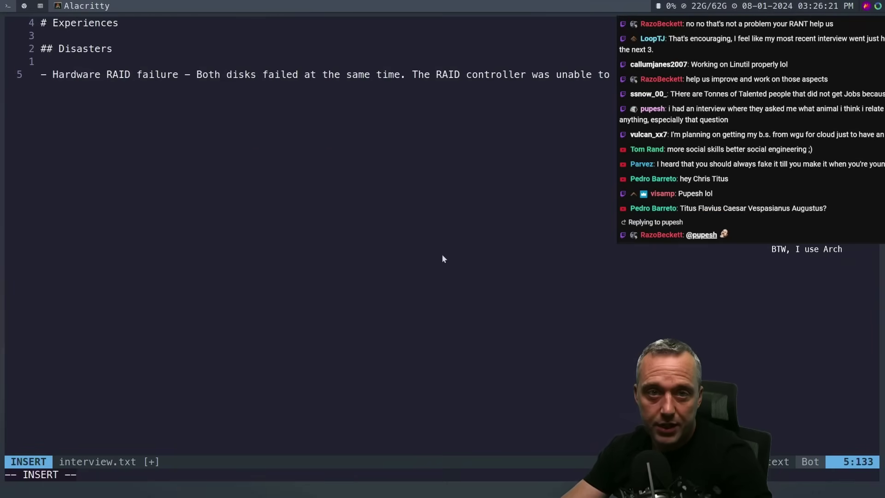
key(Return)
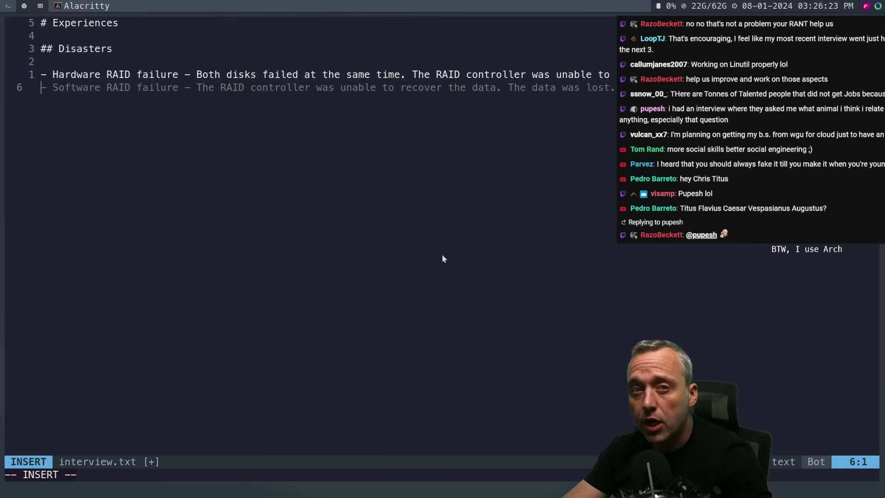
key(Return)
text(-)
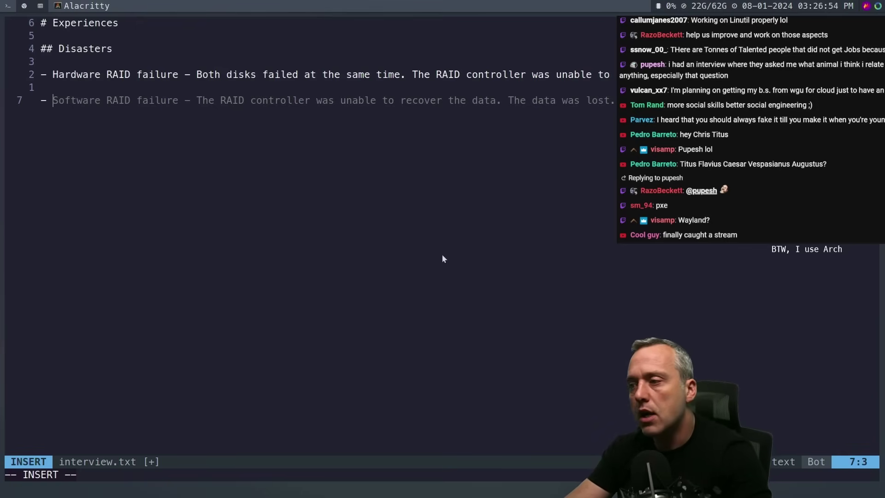
Complete a 'Hardware RAID card went out.' bullet with the suggested ending and remove the blank line between bullets.
text(Hardware RAID)
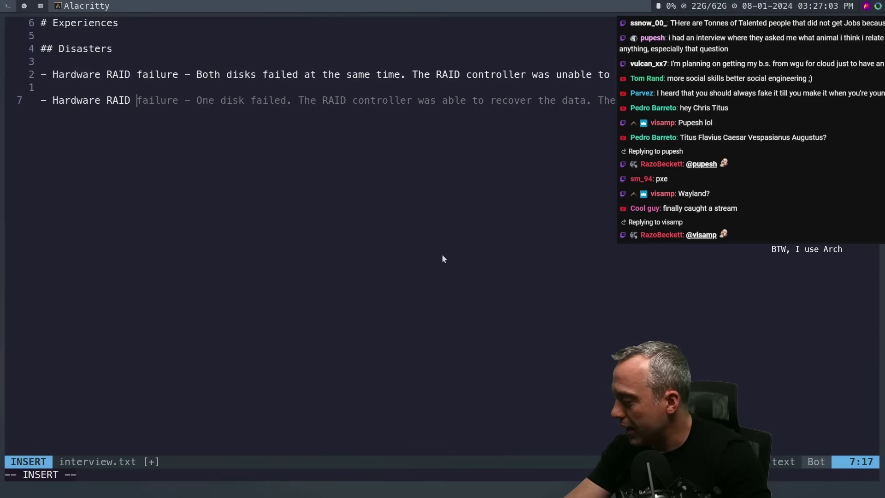
text(card went out.)
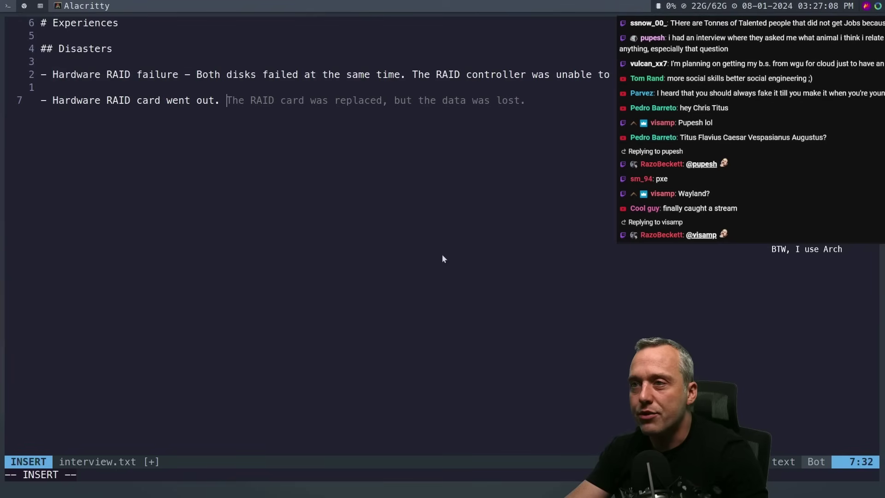
key(Tab)
key(Return)
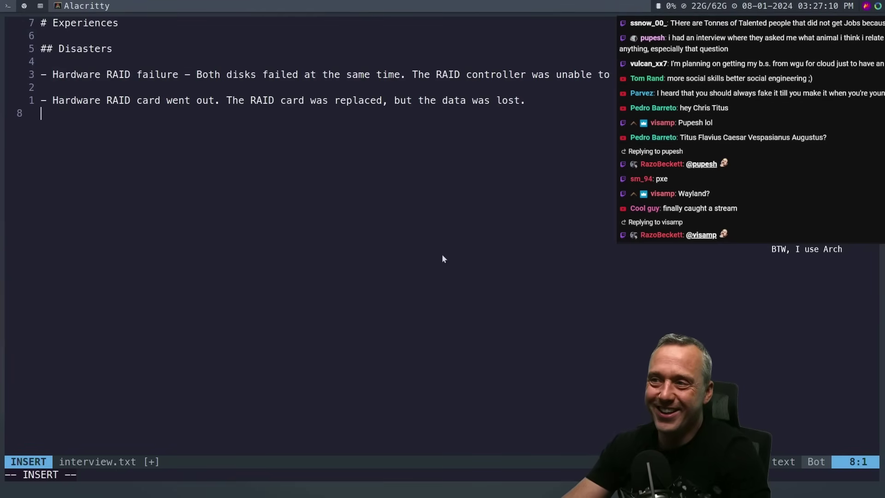
key(Return)
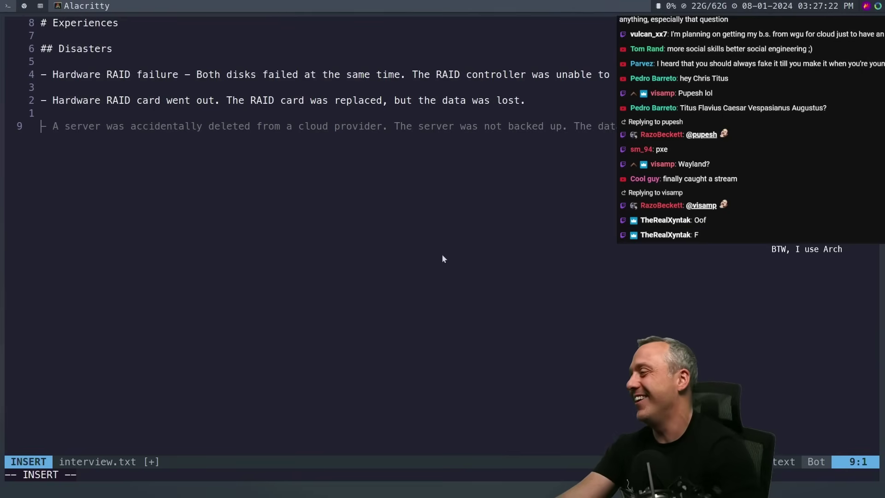
key(Up)
key(Up)
key(Up)
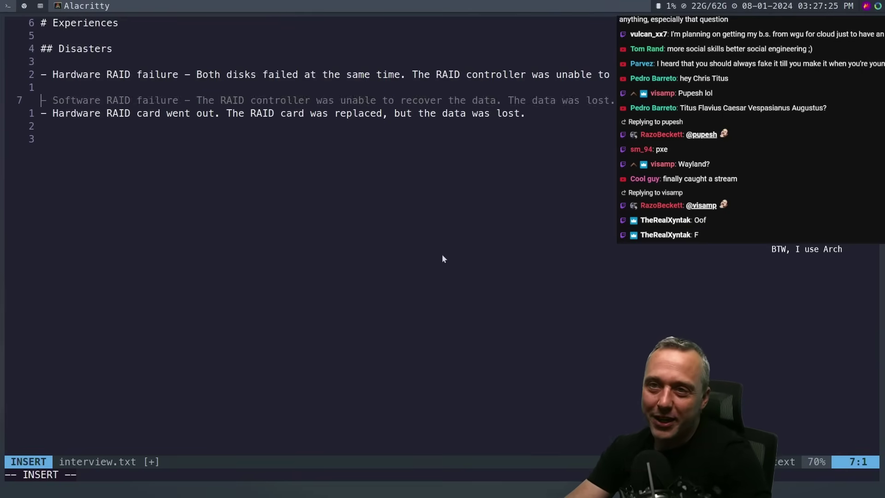
key(BackSpace)
key(Down)
key(Down)
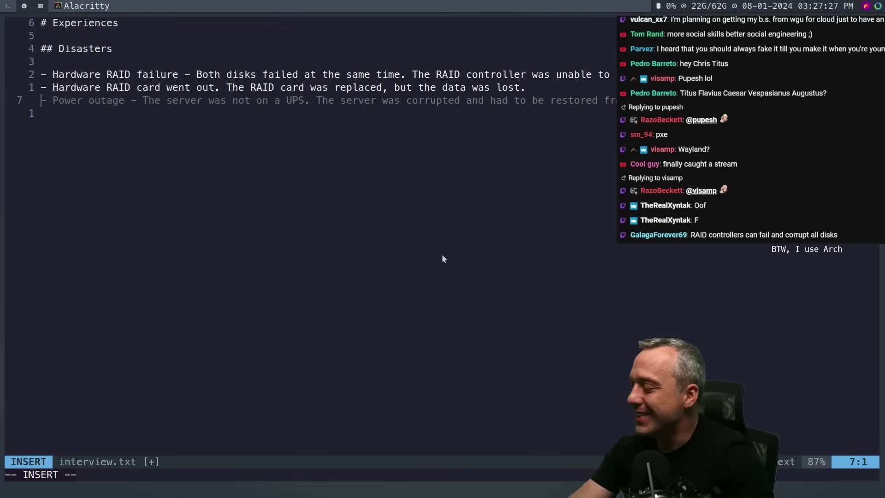
Add a '- SAN went down' bullet and start a new line below it.
text(-)
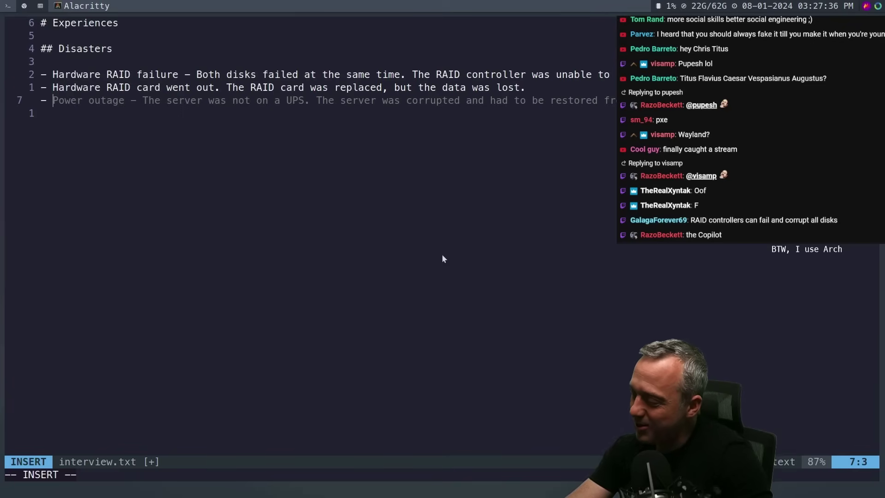
text(SAN go)
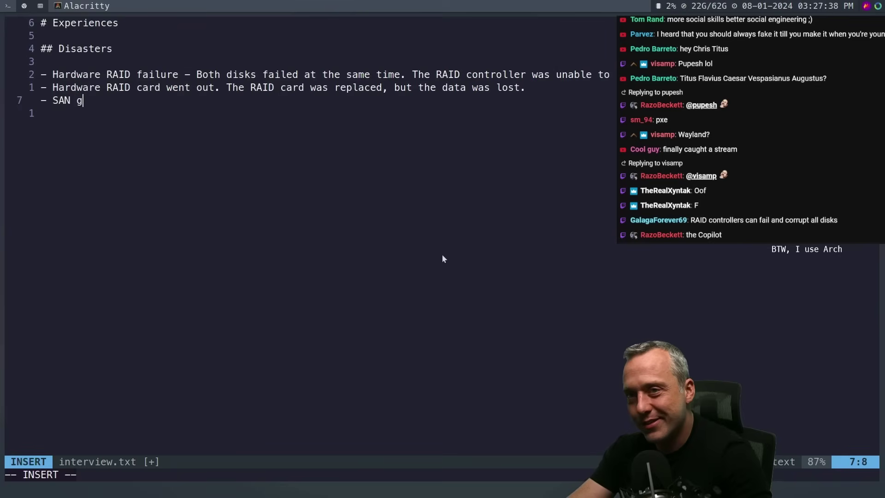
key(BackSpace)
key(BackSpace)
text(went down)
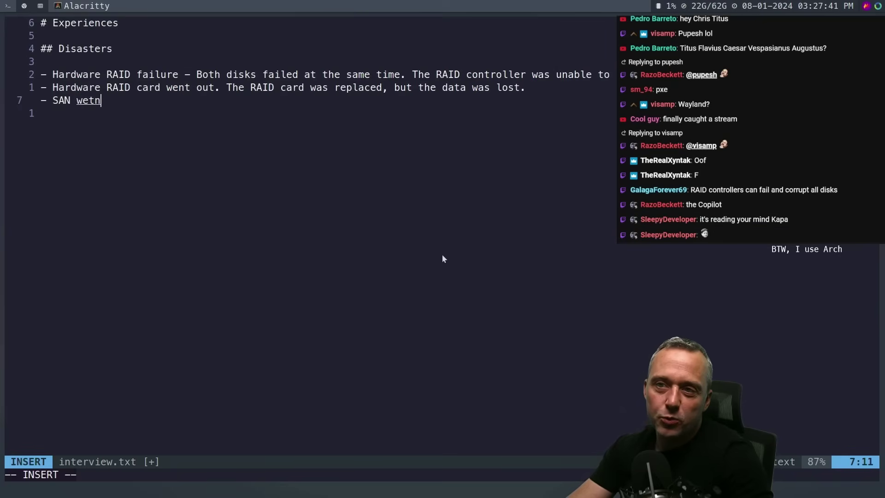
key(Return)
key(Return)
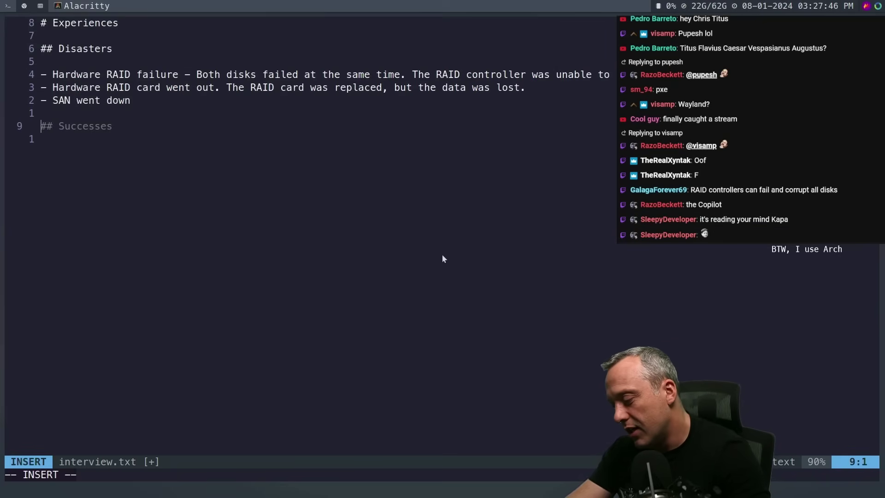
Add a '## Business Success' subheading and begin a bullet under it.
text(##)
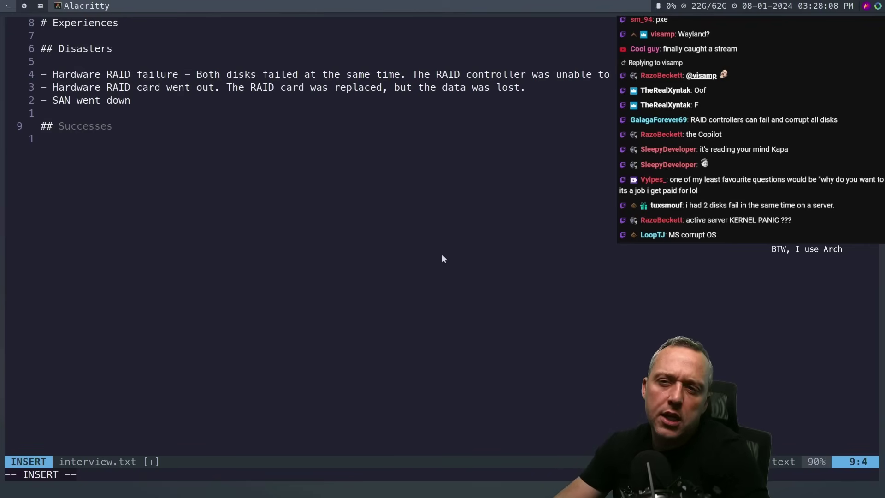
text(Business)
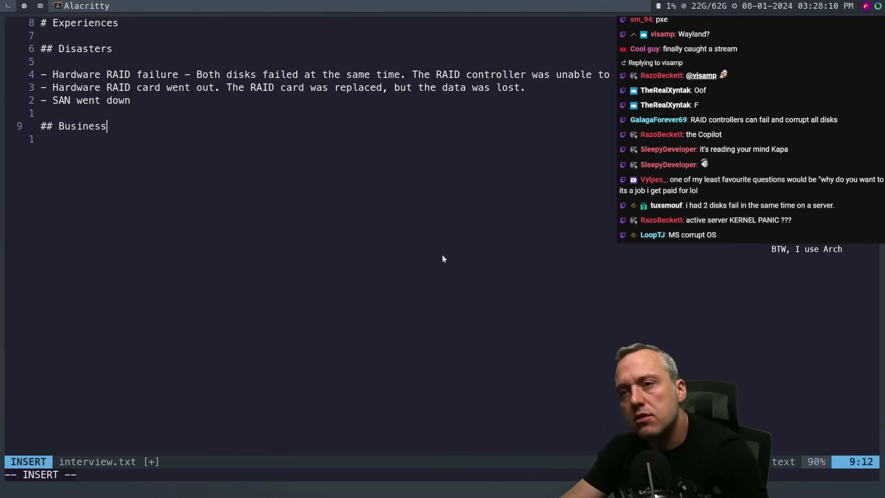
text( Success)
key(Return)
key(Return)
text(-)
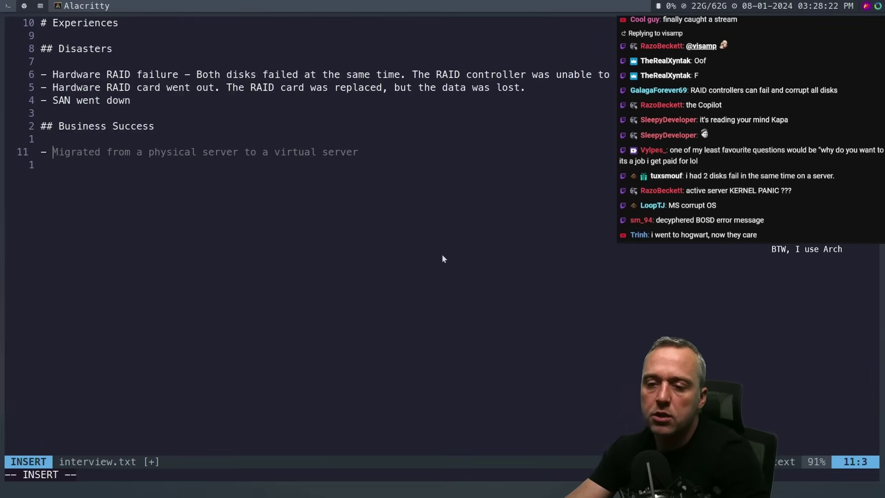
Write the bullet about being charged $1000 a month for hosted VOIP services, then trim a suggested line.
text(This buisness was ge)
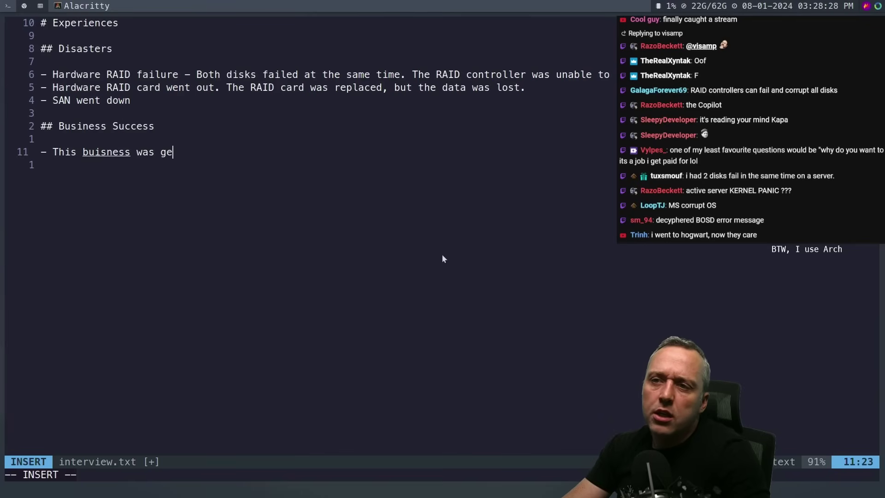
text(tting car)
key(BackSpace)
key(BackSpace)
text(harged)
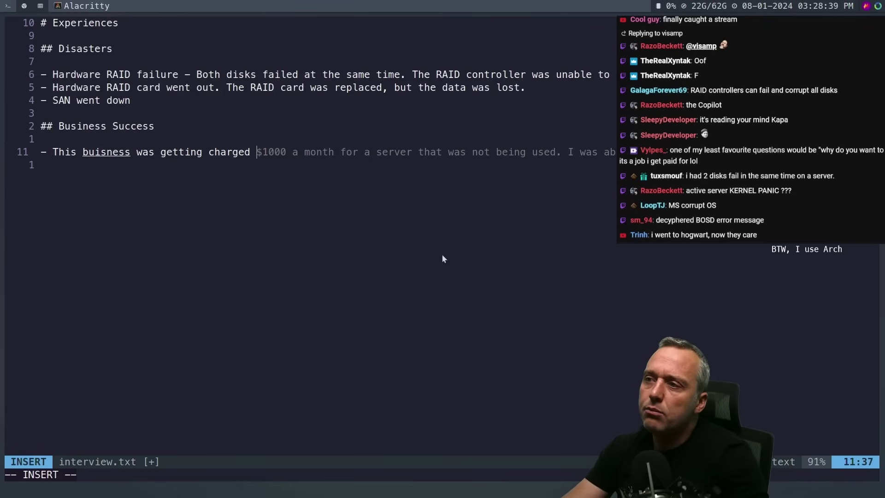
text($1000)
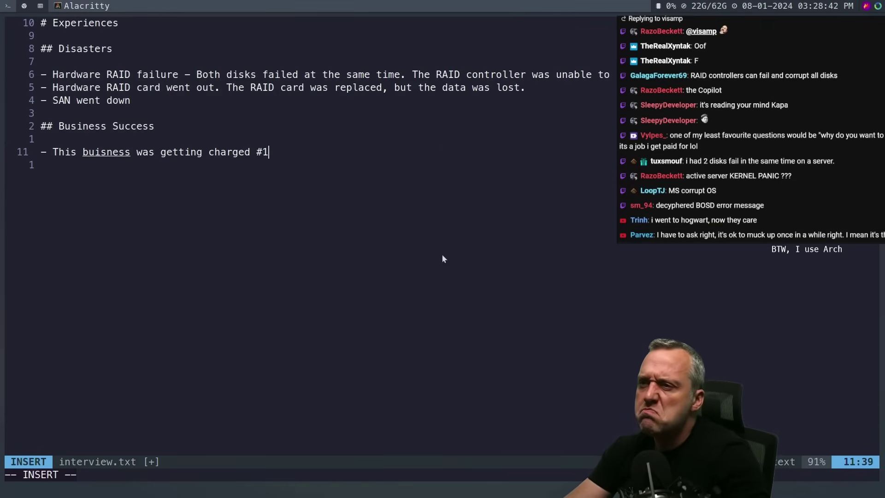
text( a month for)
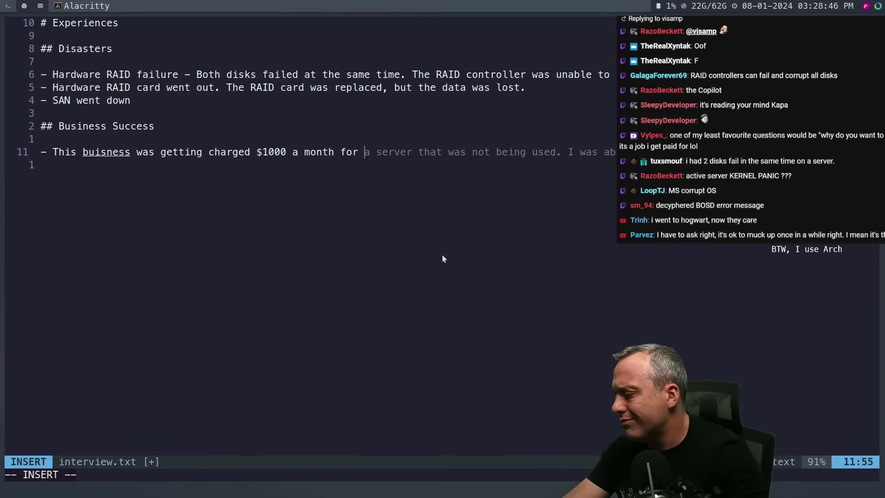
text(hosted VOIP services.)
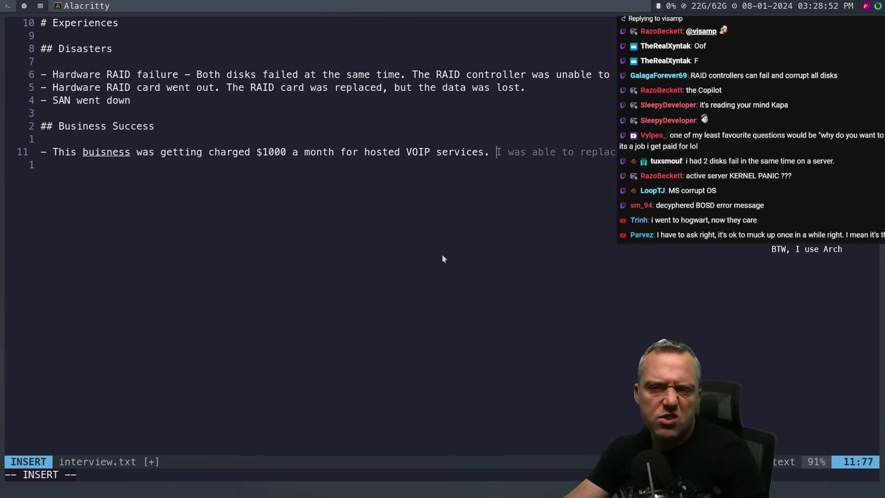
key(Return)
key(Tab)
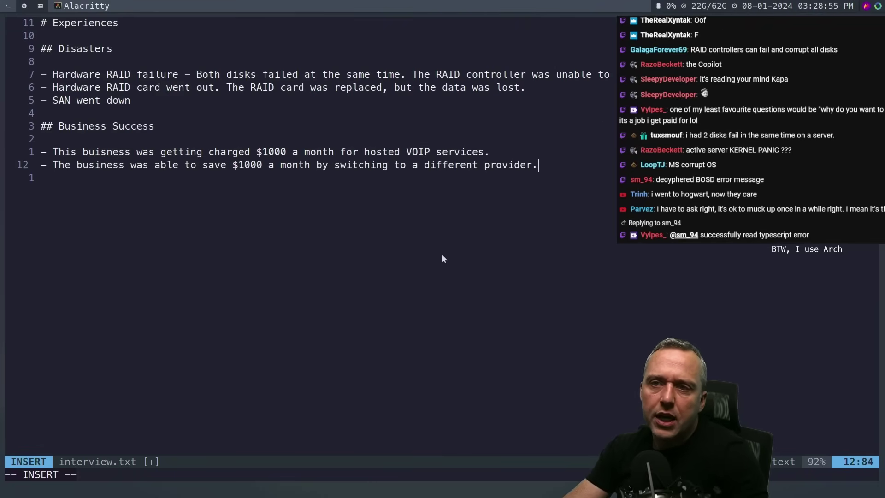
key(BackSpace)
key(BackSpace)
key(BackSpace)
key(BackSpace)
key(BackSpace)
key(BackSpace)
key(BackSpace)
key(BackSpace)
key(BackSpace)
key(BackSpace)
key(BackSpace)
key(BackSpace)
key(BackSpace)
key(BackSpace)
key(BackSpace)
key(BackSpace)
key(BackSpace)
key(BackSpace)
key(BackSpace)
key(BackSpace)
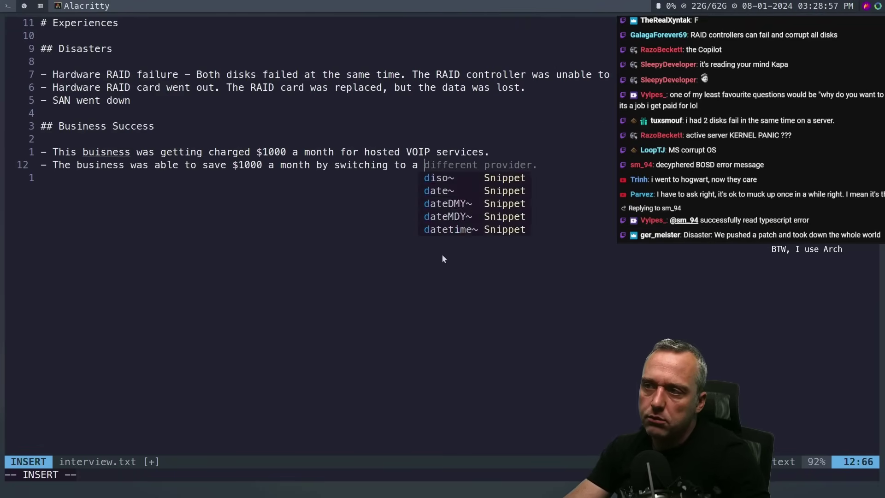
Start the follow-up line '.. Switched to a SIP provider and self-hosted a 3CX server'.
key(BackSpace)
key(BackSpace)
key(BackSpace)
key(BackSpace)
key(BackSpace)
key(BackSpace)
key(BackSpace)
key(BackSpace)
key(BackSpace)
key(BackSpace)
key(BackSpace)
key(BackSpace)
key(BackSpace)
key(BackSpace)
key(BackSpace)
key(BackSpace)
key(BackSpace)
key(BackSpace)
key(BackSpace)
key(BackSpace)
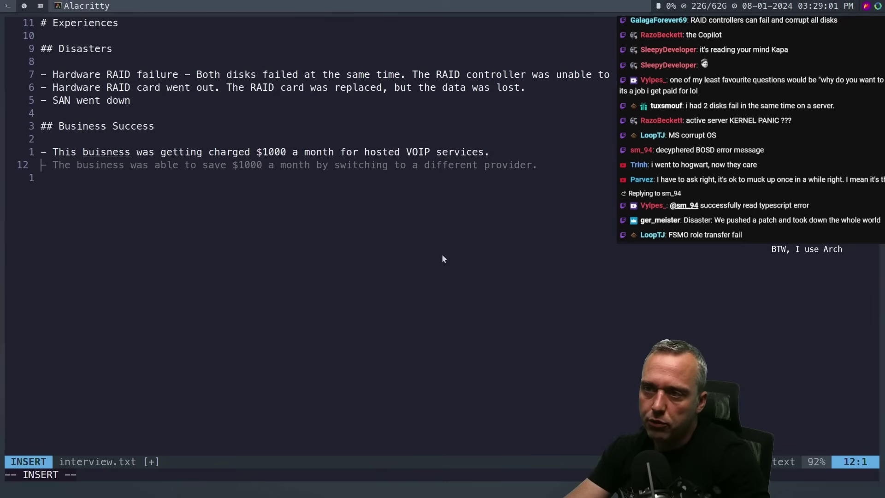
text(.. Switch)
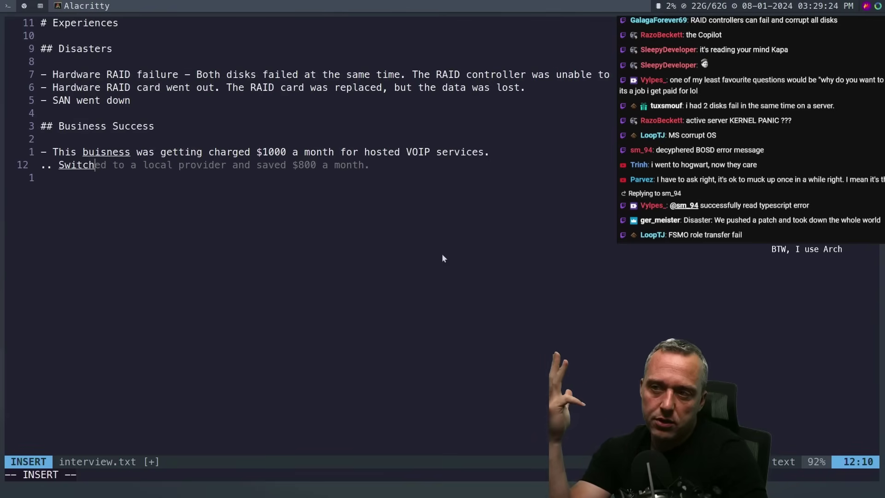
text(ed to a )
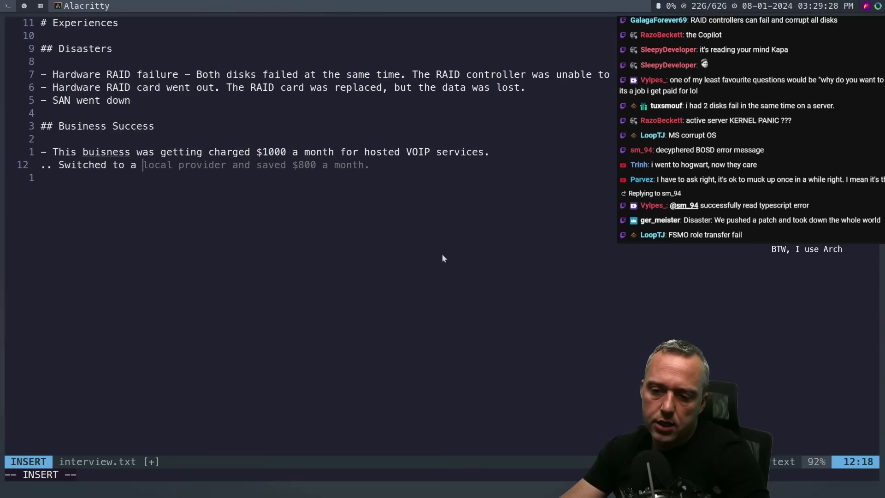
text(Registar)
key(BackSpace)
key(BackSpace)
key(BackSpace)
text(rar)
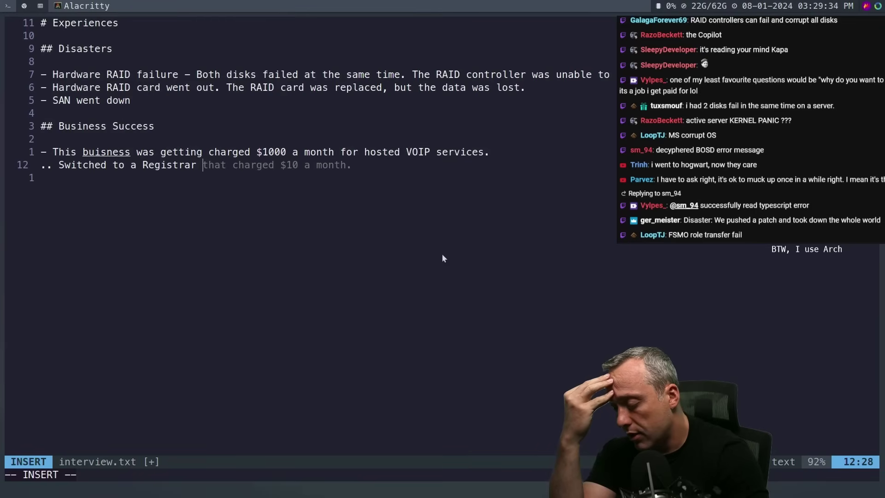
key(BackSpace)
key(BackSpace)
key(BackSpace)
key(BackSpace)
key(BackSpace)
key(BackSpace)
key(BackSpace)
key(BackSpace)
key(BackSpace)
key(BackSpace)
text(SIP provider and )
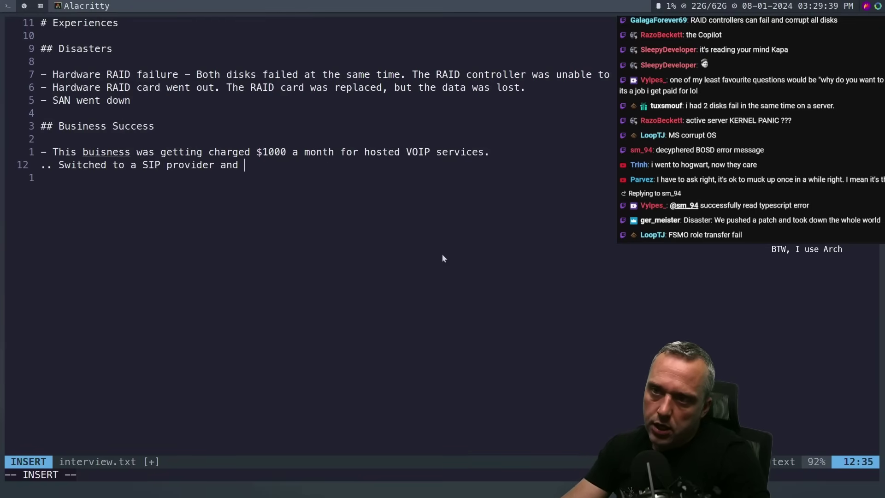
text(self-hosted a 3)
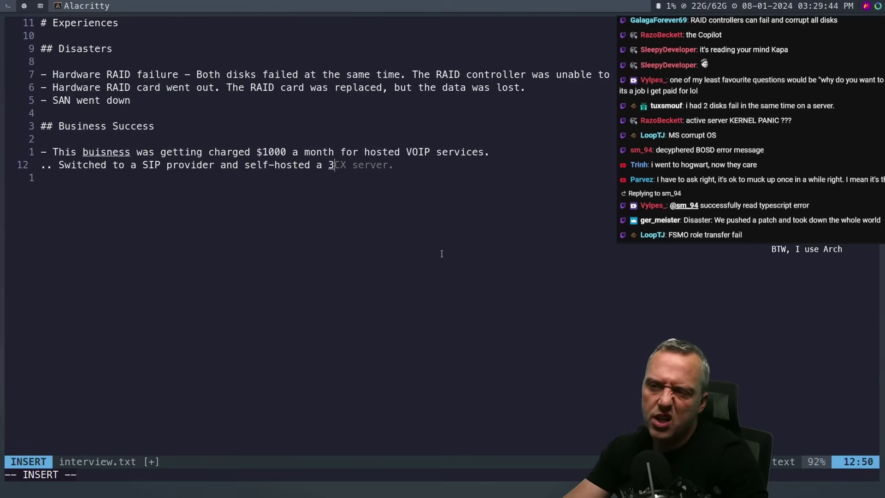
text(CX server.)
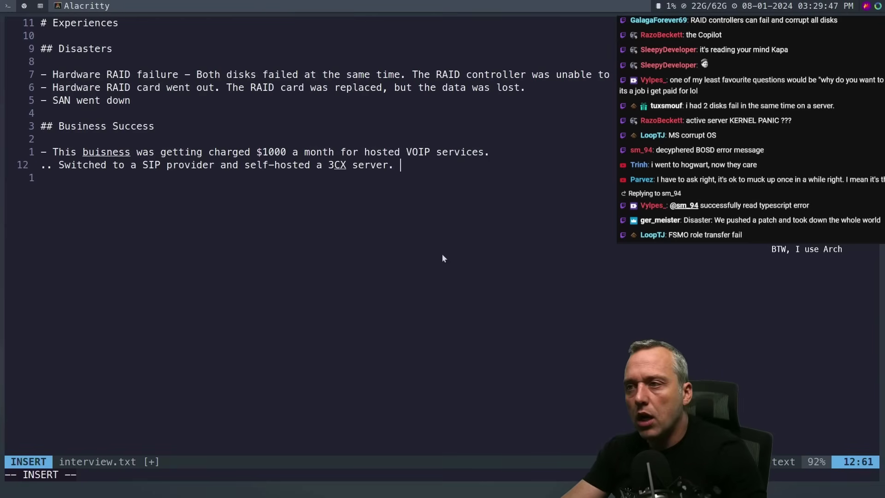
Extend it with 'or Asterisk/FreePBX servers instead. This saved us a lot', accepting the suggested ending.
key(BackSpace)
key(BackSpace)
text(or )
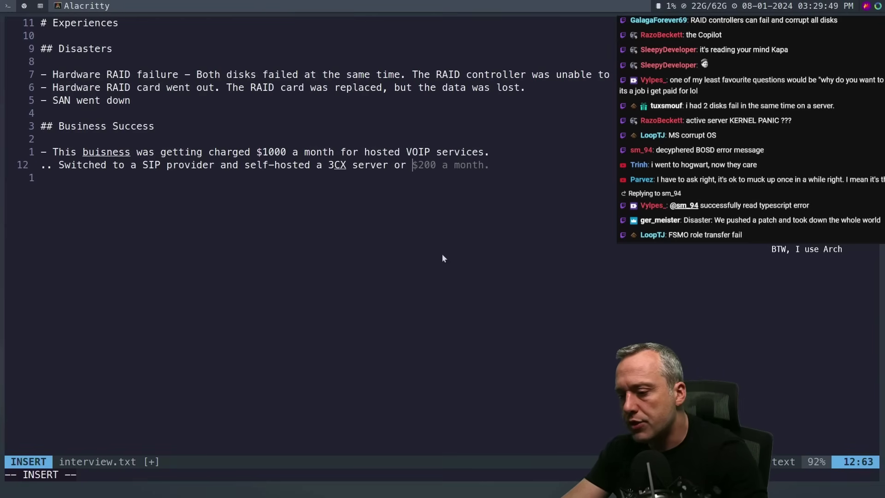
text(Asterisk/)
key(BackSpace)
text(/FreePBX server.)
key(BackSpace)
text(s instead. )
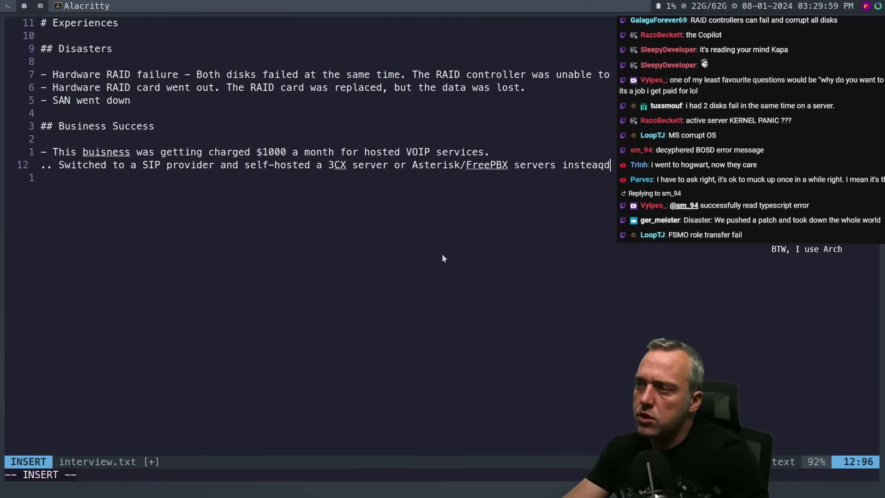
text(This saved us)
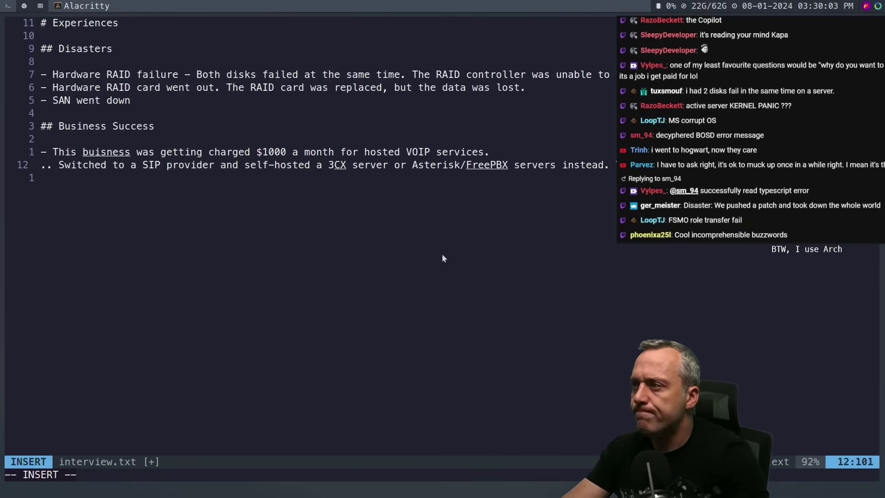
text( a lot)
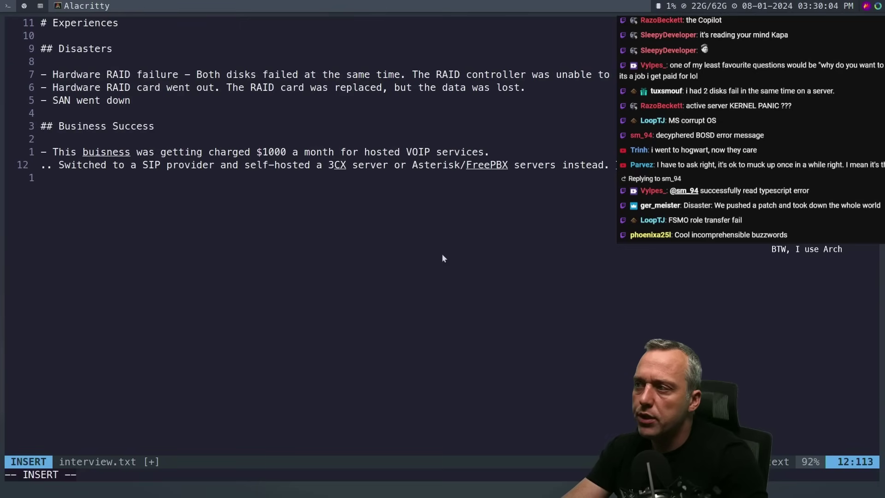
key(Tab)
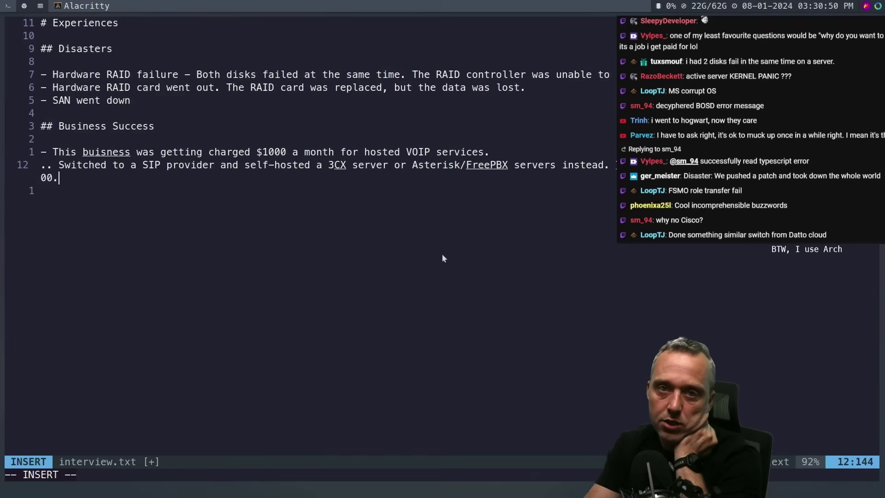
key(Return)
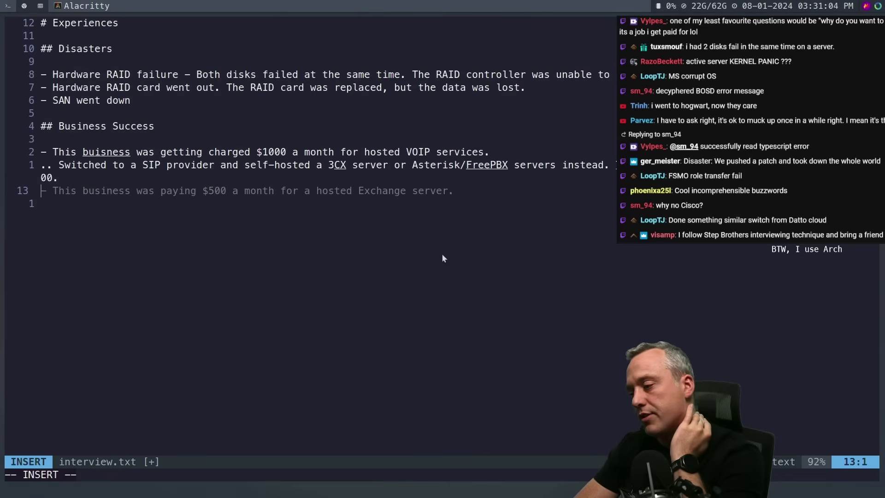
Add the bullet '- Nagios monitoring system was implemented removing the need for Solarwinds.' and open line 14.
text(-)
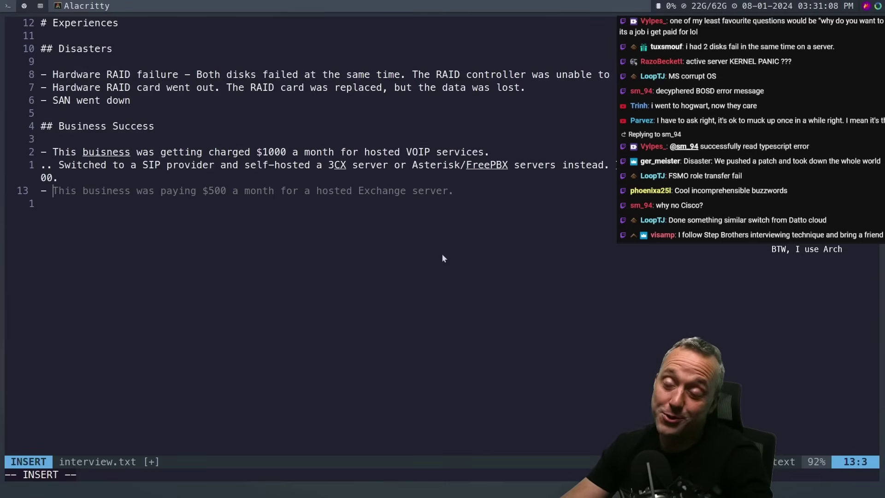
text( Nagios )
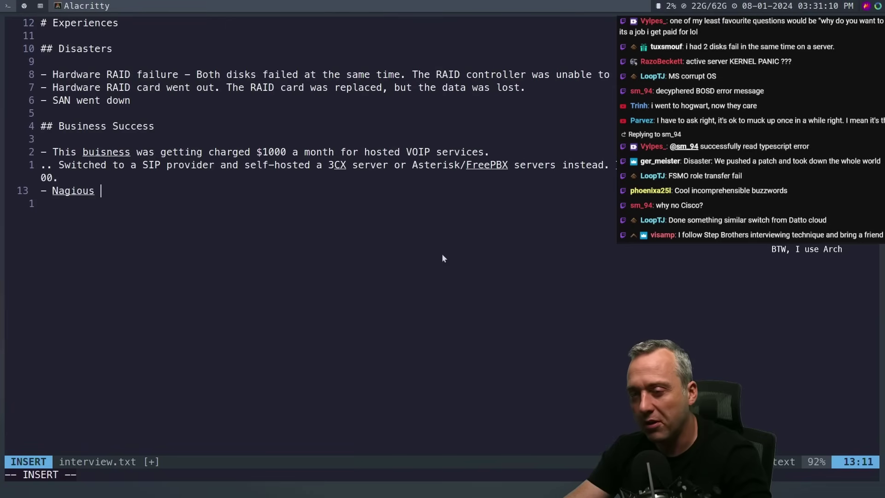
text(monit)
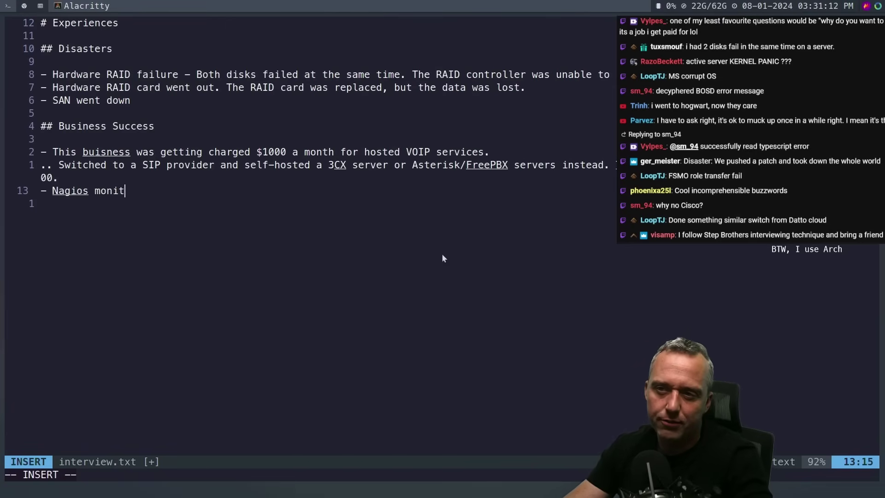
text(oring system )
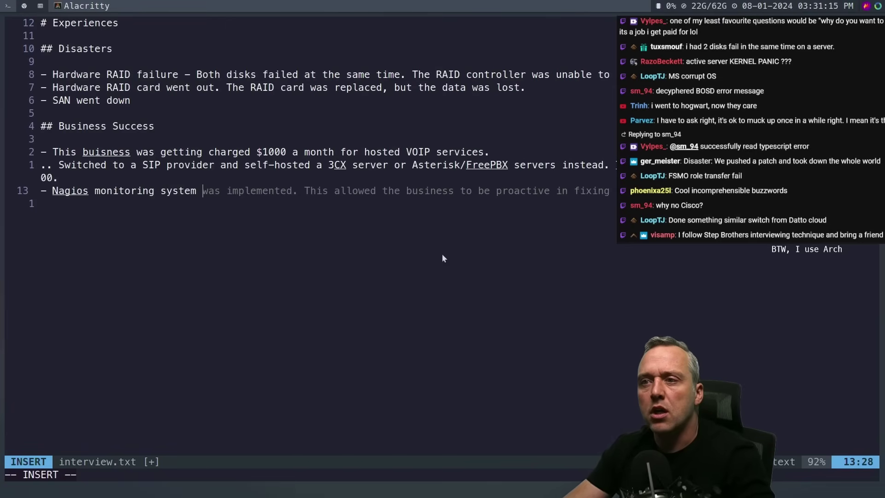
text(was implemented )
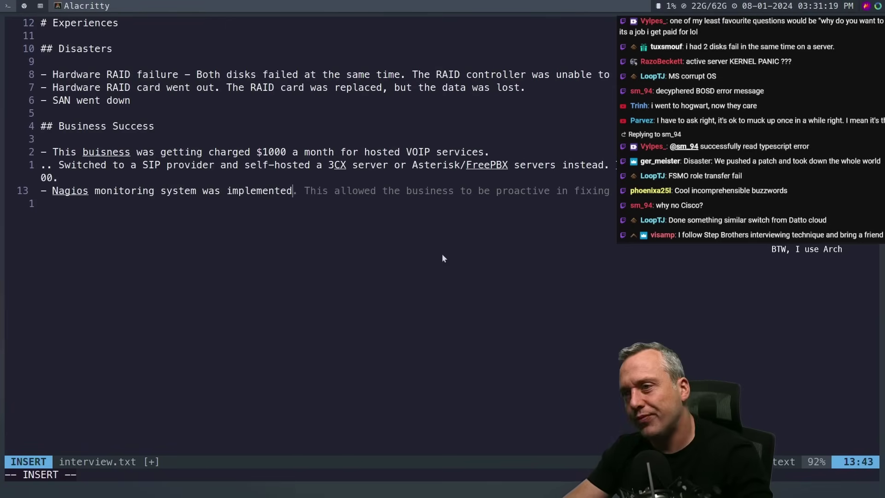
text(removing the nee)
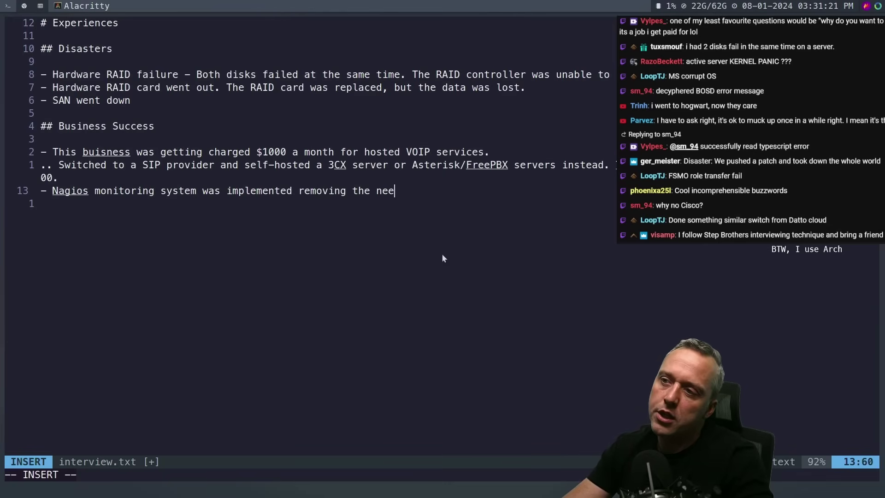
text(d for So)
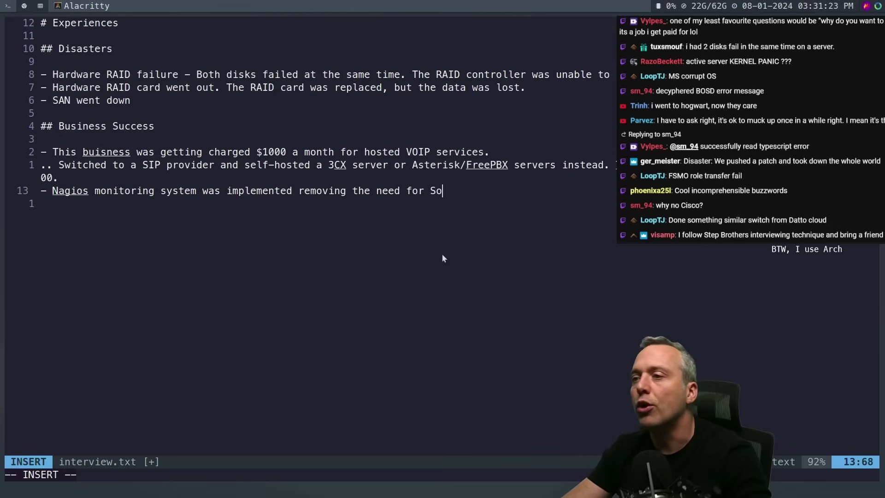
text(larwinds.)
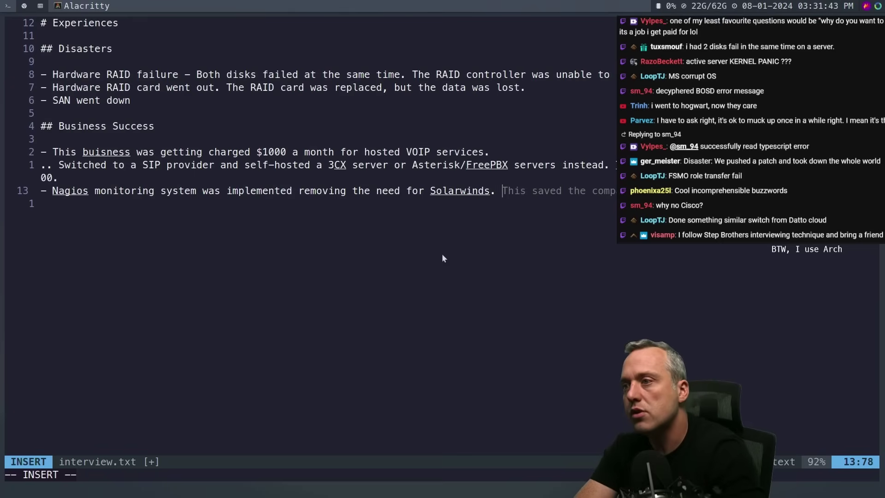
key(Return)
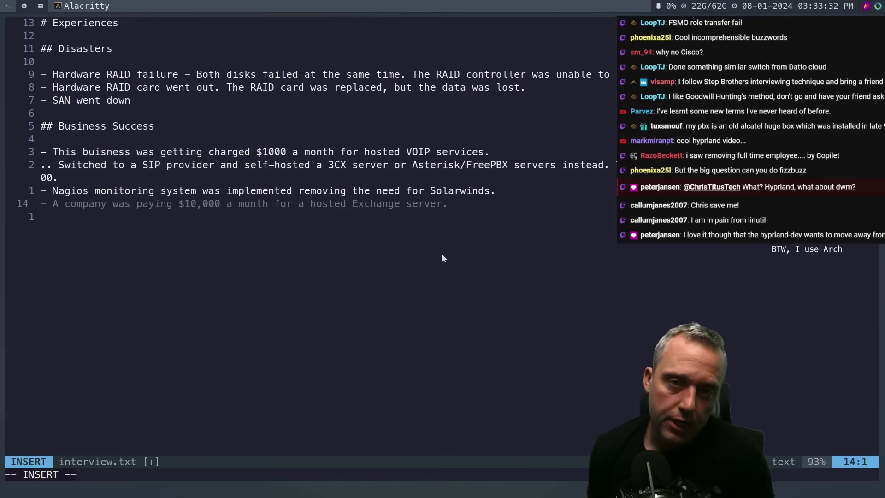
Leave insert mode so interview.txt autosaves, then quit Vim with :q.
key(Down)
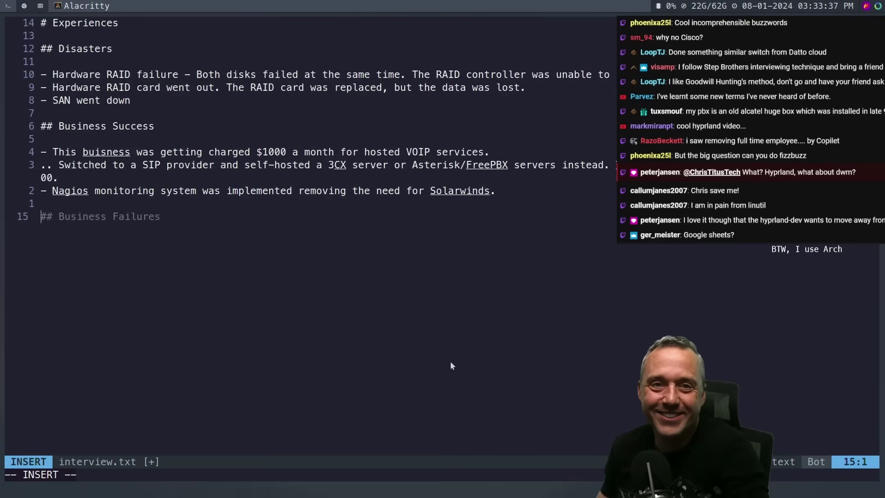
key(Escape)
text(:q)
key(Return)
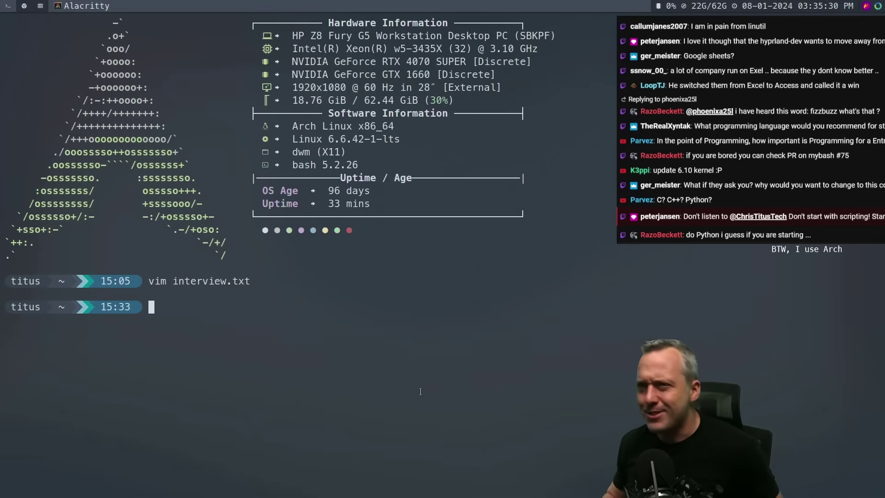
Search in Thorium for 'titan swing migration email' and open the BitTitan MigrationWiz result.
key(super+2)
text(titan )
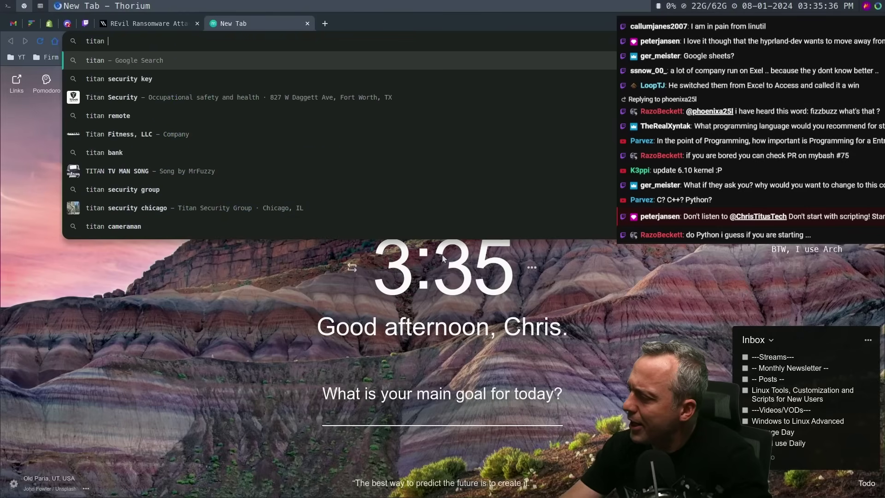
text(swing )
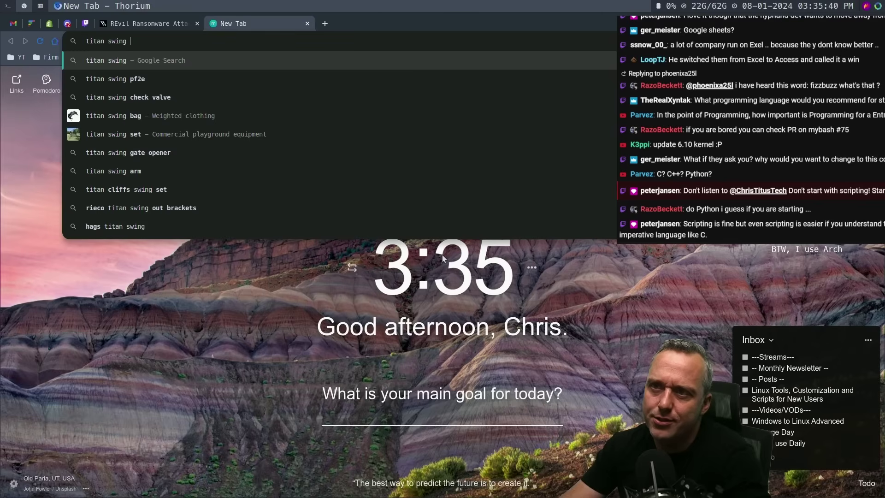
text(migration)
key(Return)
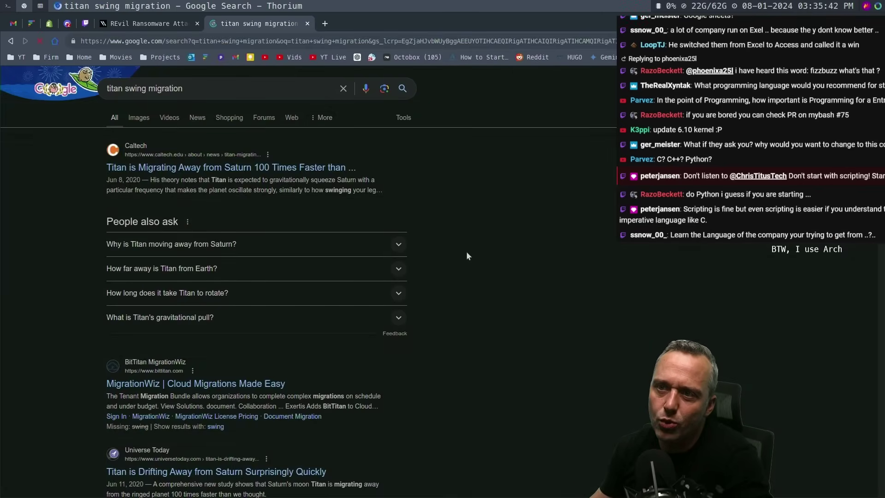
click(234, 87)
text(email)
key(Return)
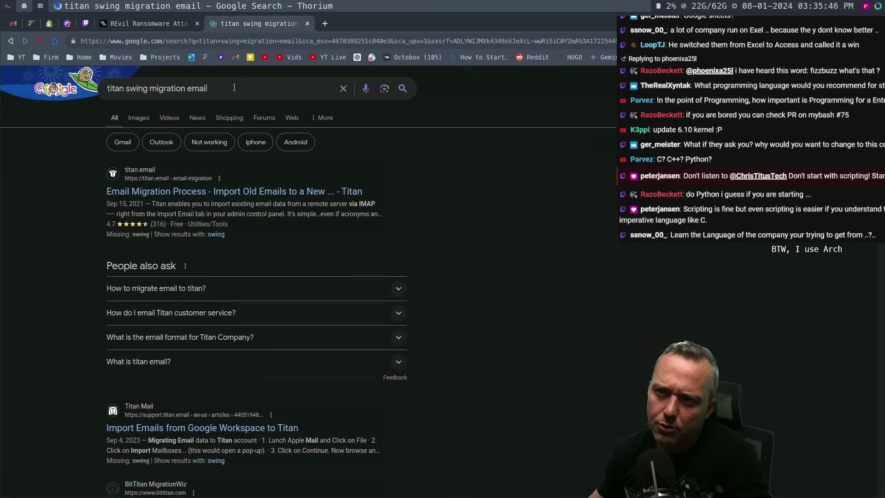
scroll(603, 233, down, 6)
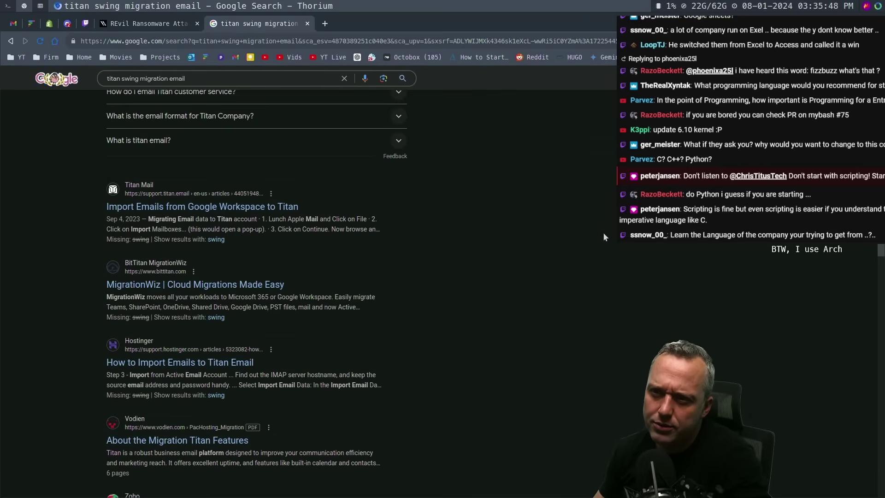
click(199, 175)
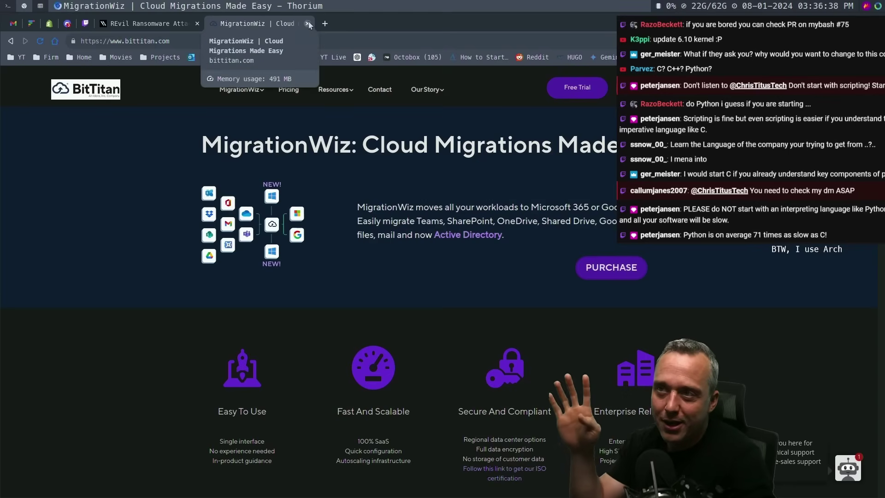
Close the MigrationWiz tab.
click(325, 23)
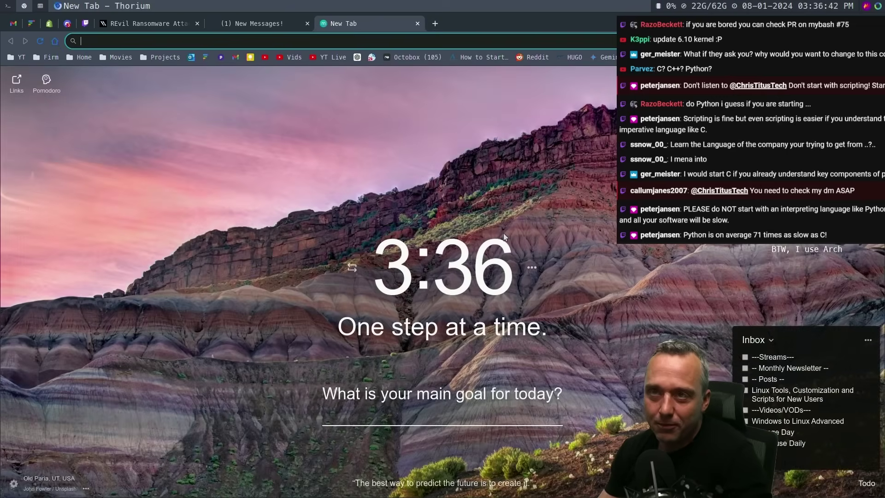
Switch back to the Alacritty terminal with super+1.
key(super+1)
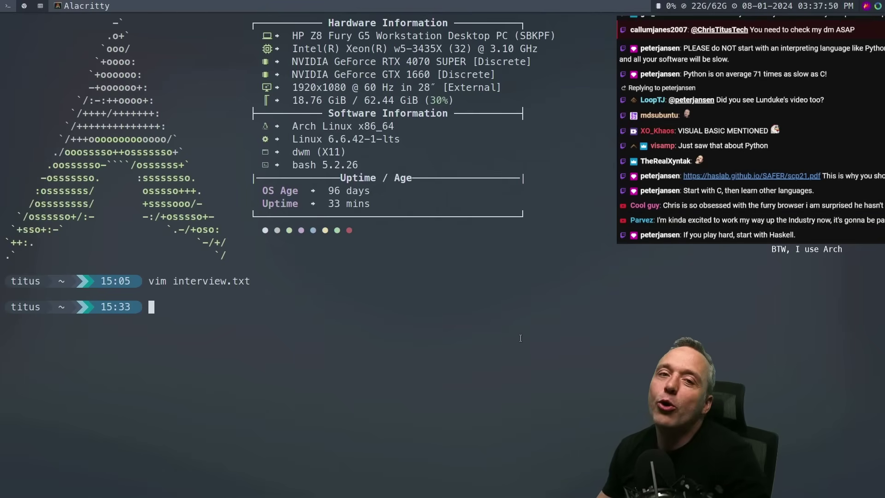
Try installing chrome with paru, then search the AUR with paru -Ss chrome.
text(paru -S )
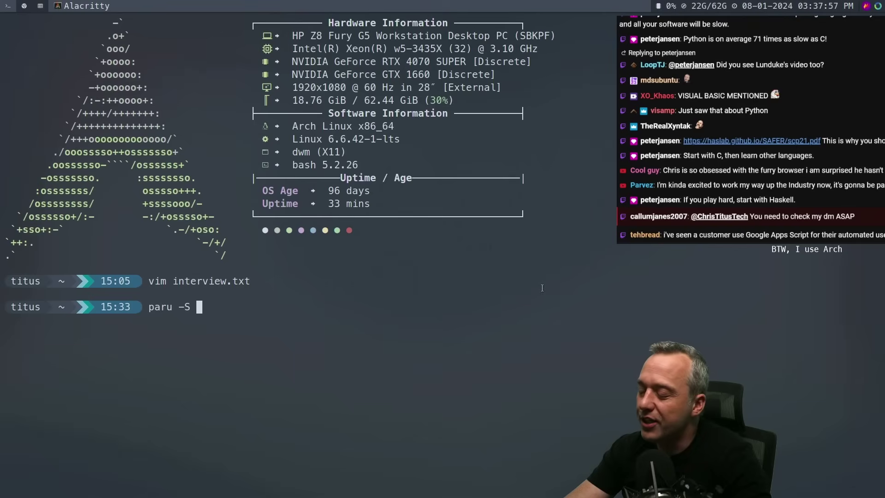
text(chrom)
text(paru -Ss chrome)
key(Return)
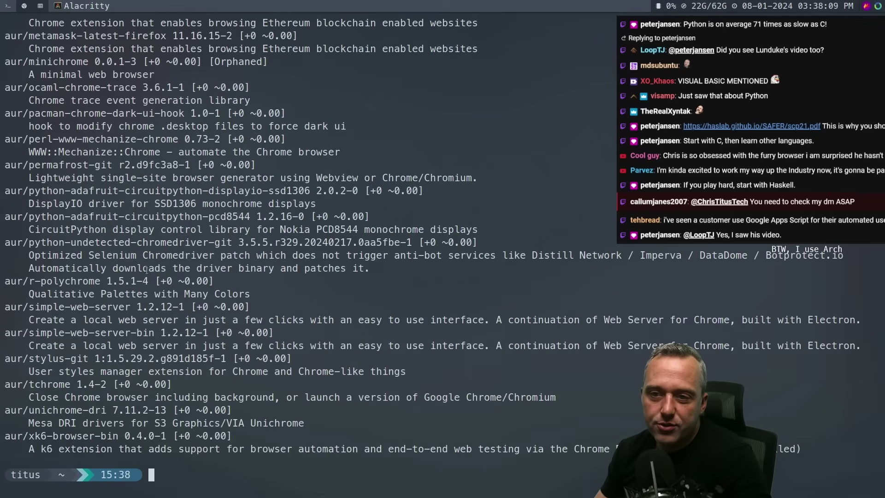
Scroll through the chrome search results to find the google-chrome package.
scroll(131, 279, up, 13)
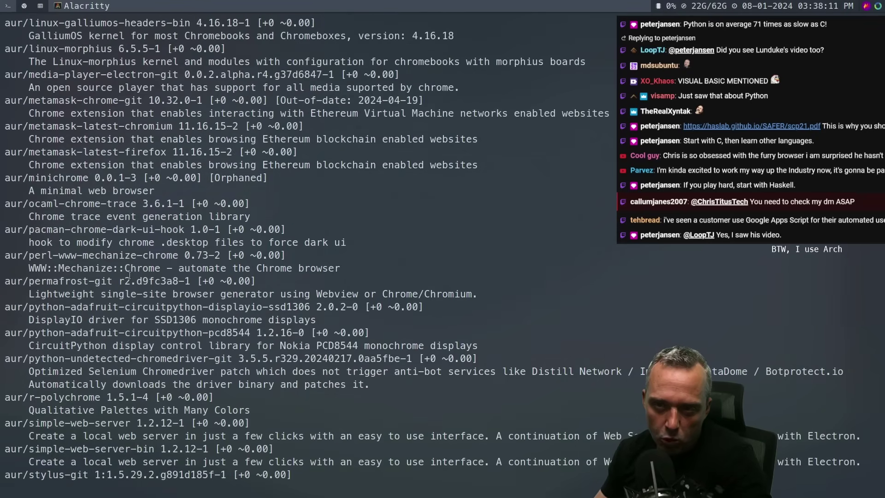
scroll(130, 276, up, 13)
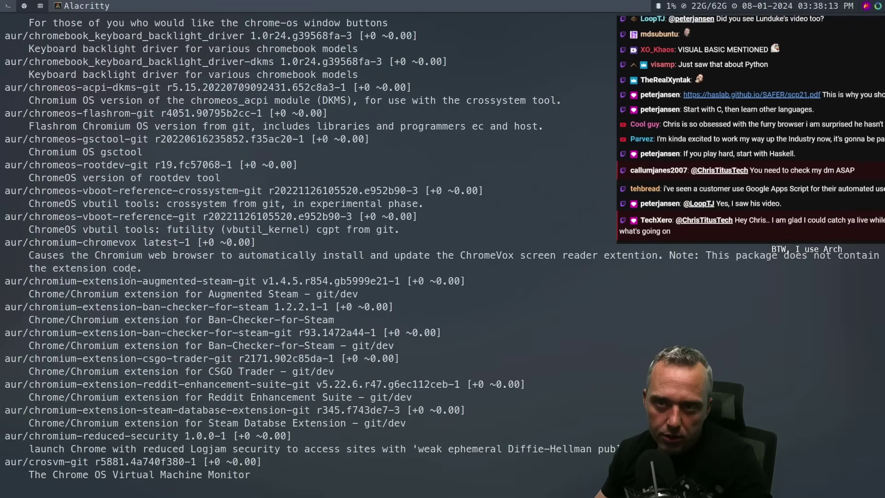
scroll(130, 275, up, 20)
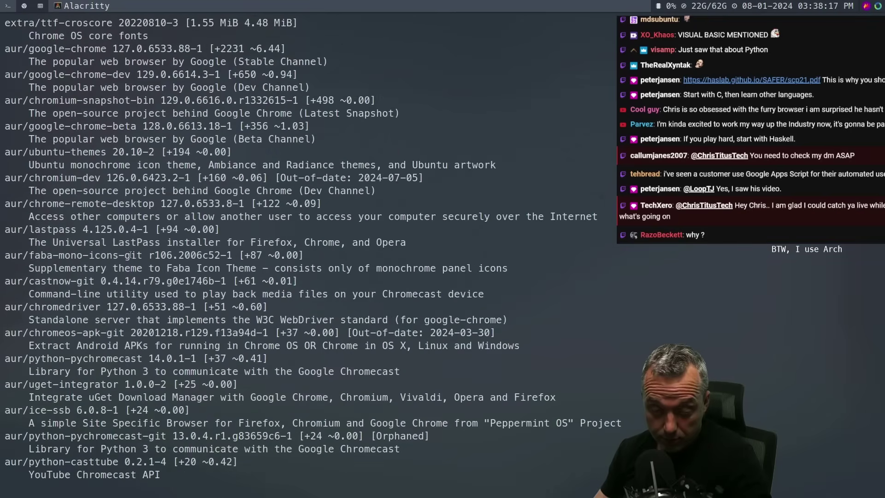
scroll(130, 255, up, 12)
scroll(138, 220, down, 2)
scroll(189, 288, down, 4)
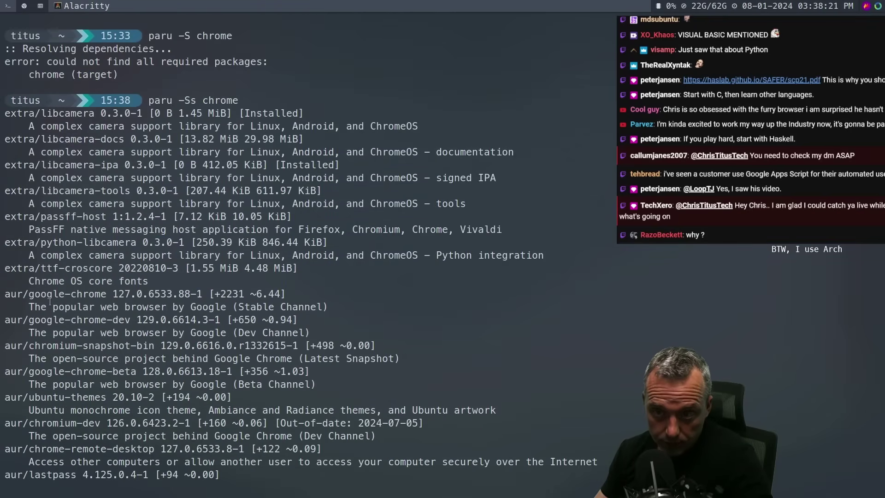
scroll(101, 324, down, 20)
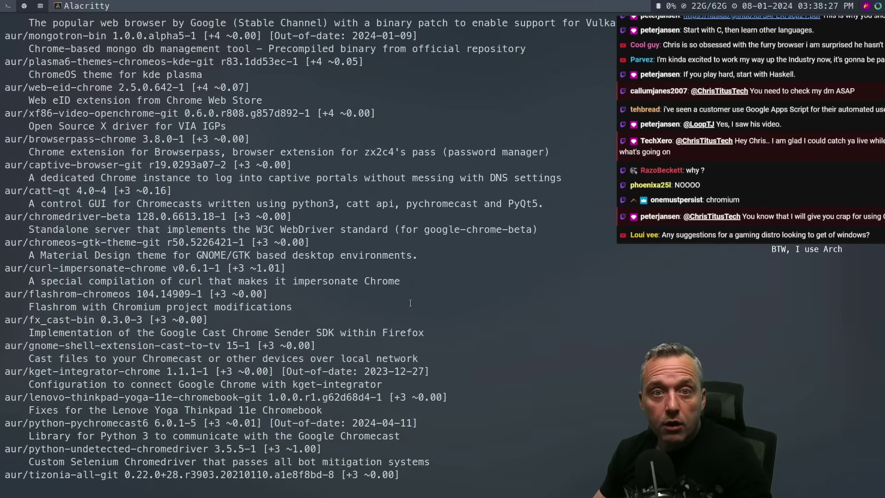
scroll(430, 280, down, 20)
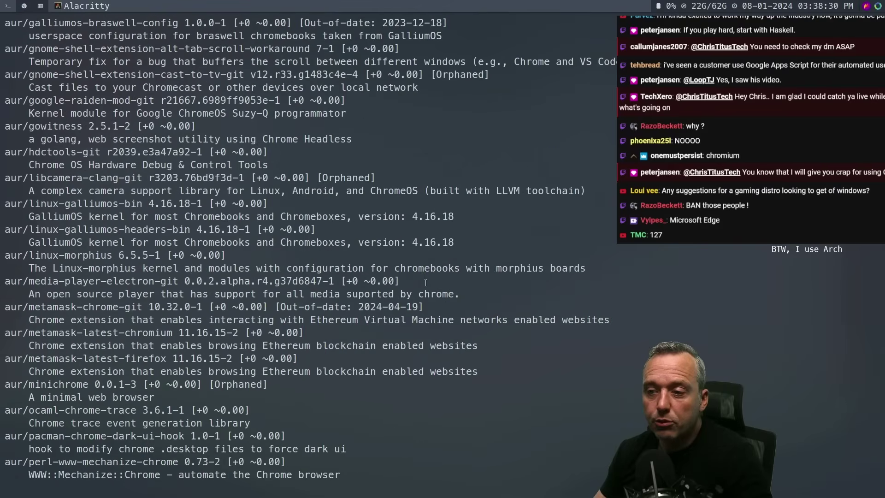
Install google-chrome with paru, accepting provider 1 and the review prompts, then switch to Thorium.
text(paru -S google-chrome)
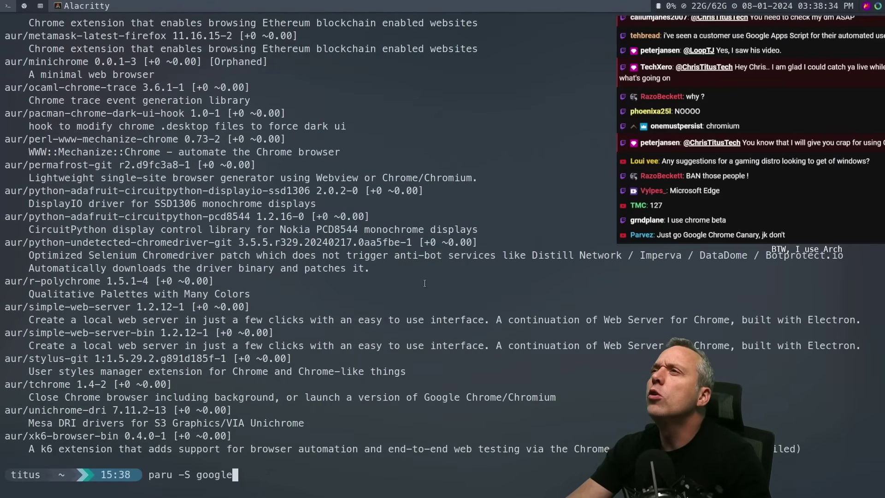
key(Return)
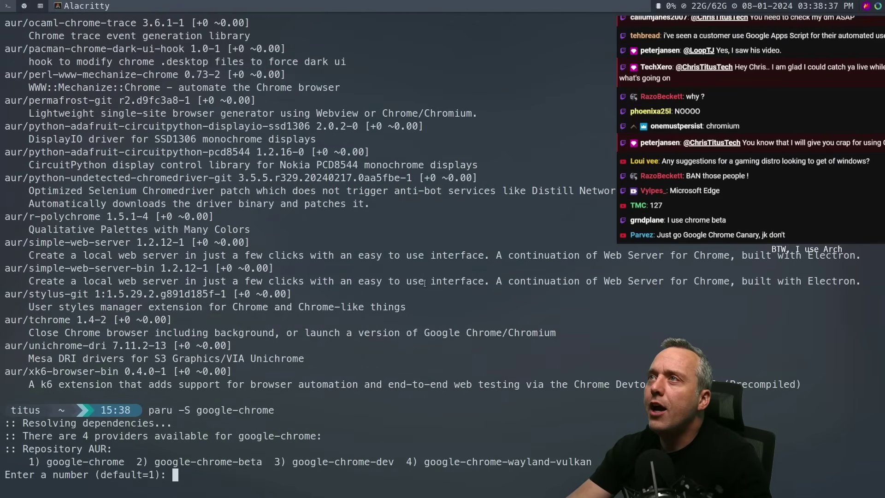
key(Return)
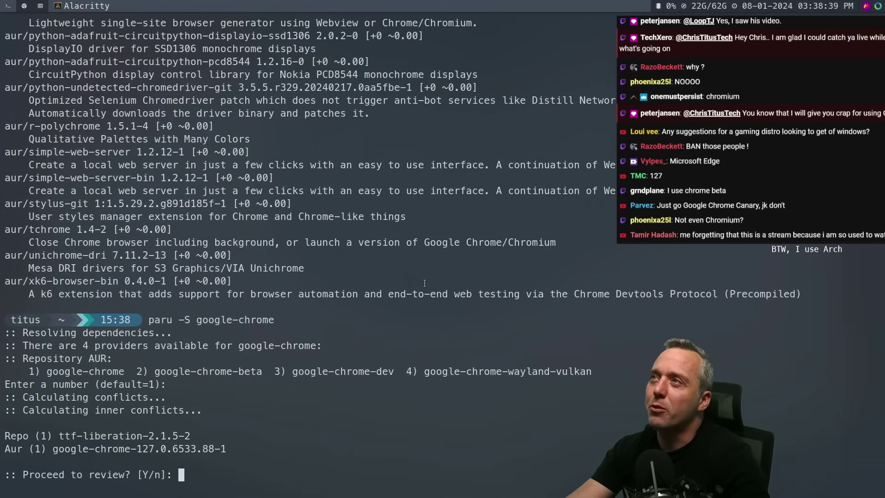
key(Return)
key(Return)
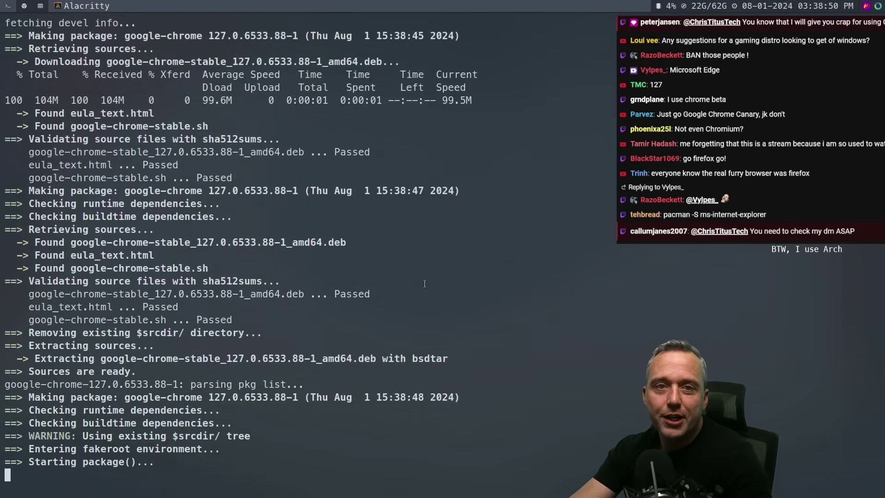
key(super+2)
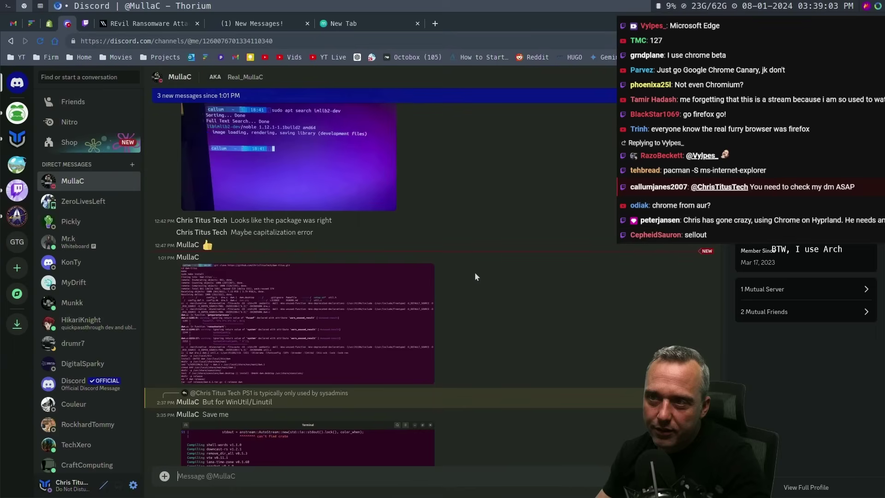
View the two shared terminal screenshots in Discord, then close the Discord tab.
scroll(478, 266, up, 2)
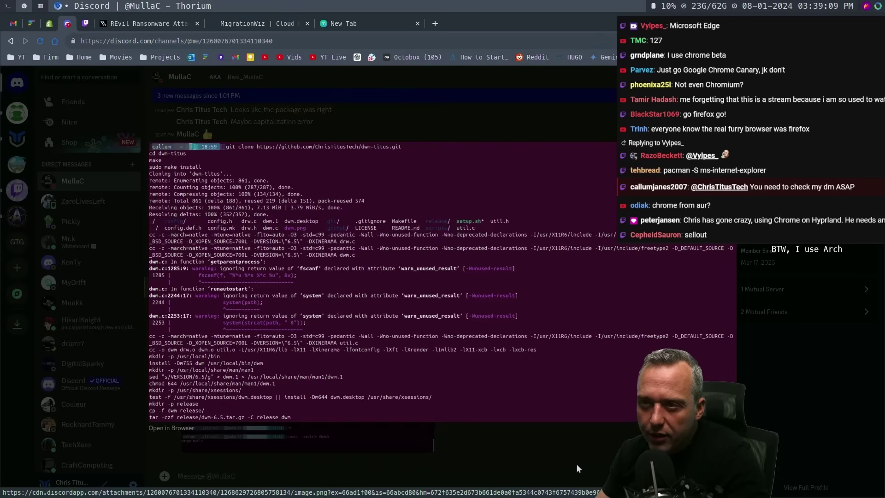
click(554, 454)
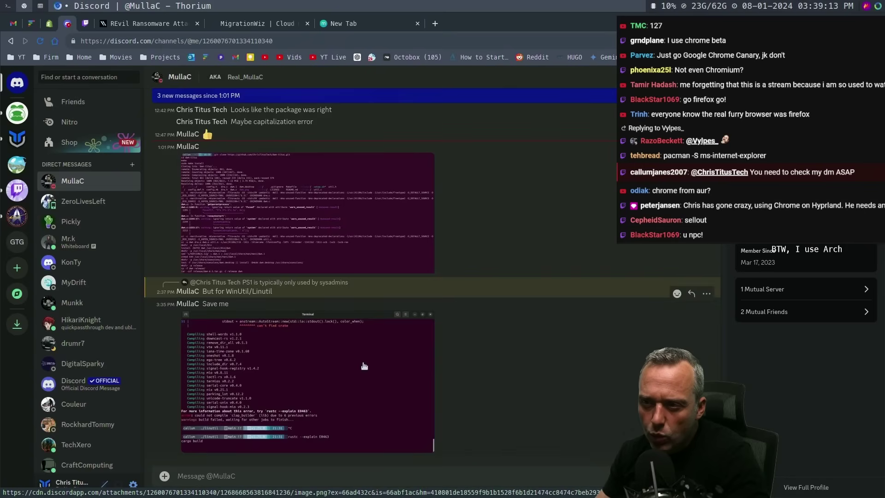
click(364, 365)
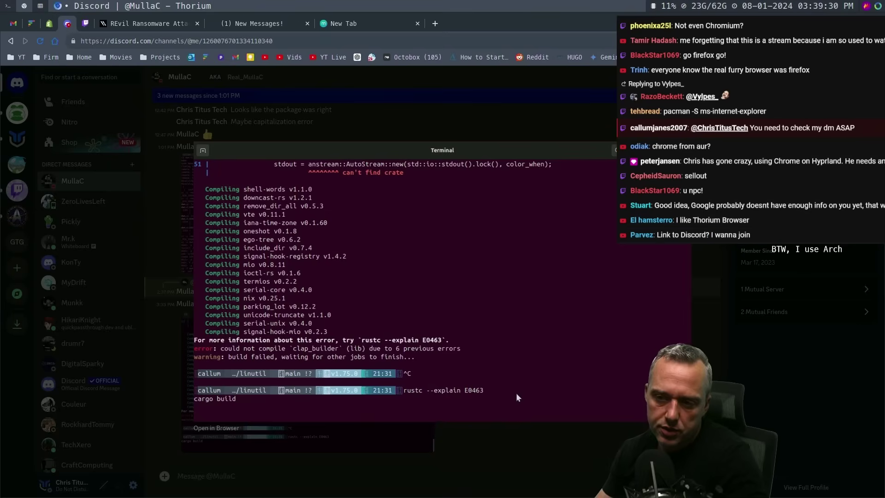
click(497, 435)
key(ctrl+w)
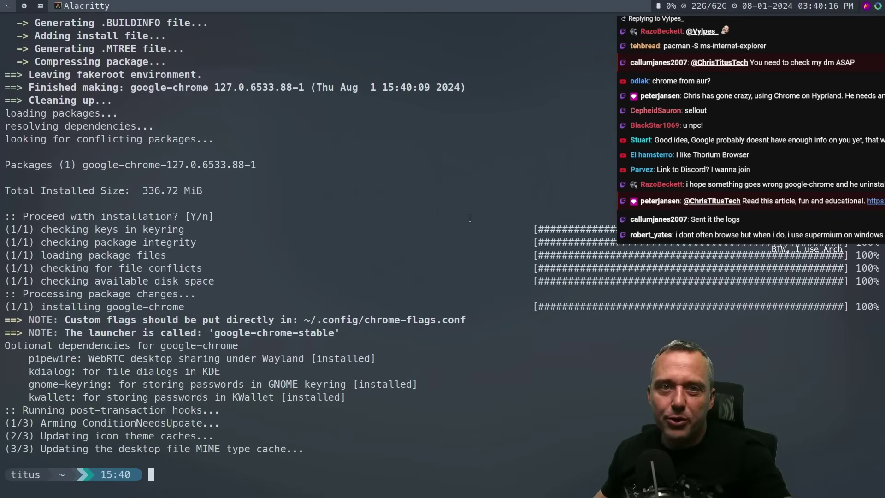
Close the terminal and launch Thorium by entering 'ch' in the rofi launcher.
key(super+q)
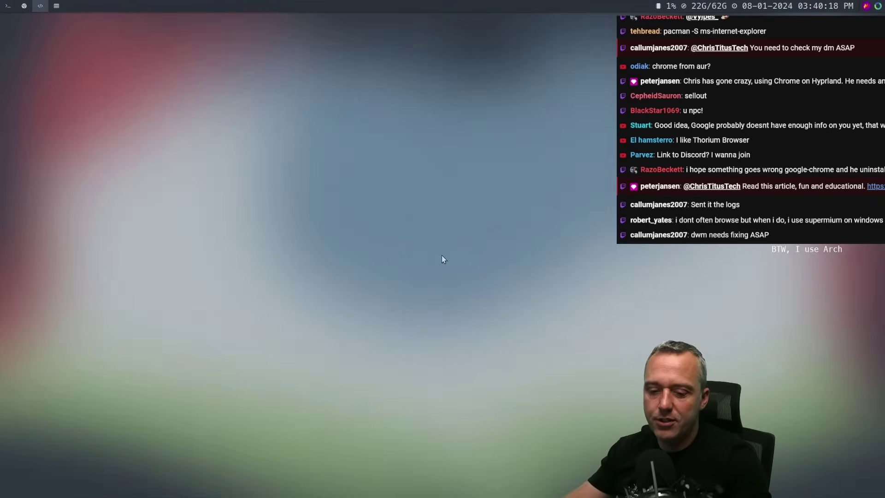
key(super+r)
text(ch)
key(Return)
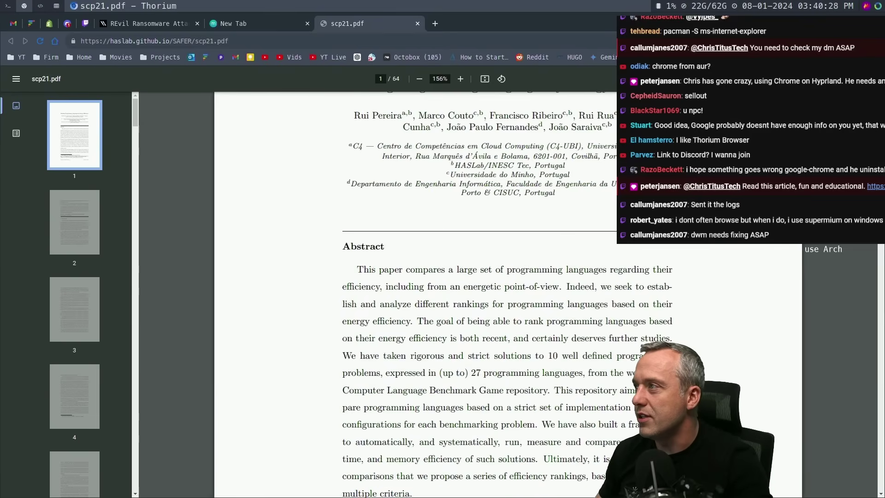
Hide the PDF thumbnail sidebar, widen Thorium, and close the extra terminal.
scroll(606, 266, up, 1)
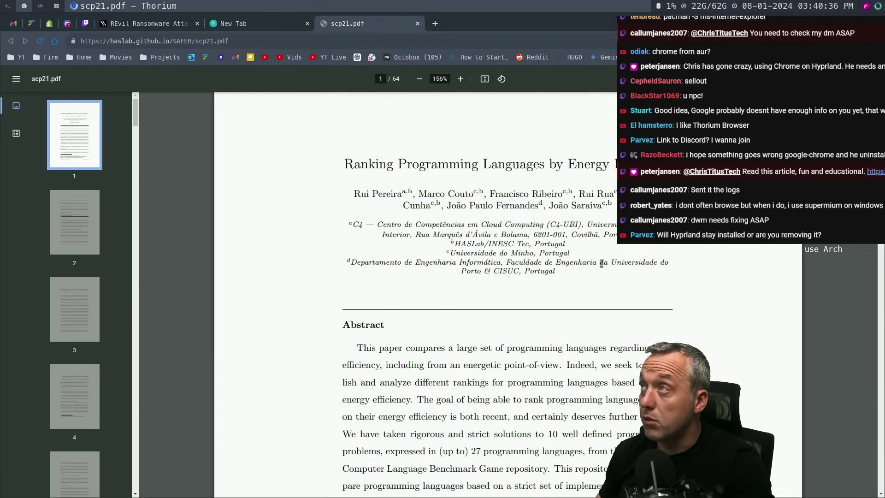
key(super+Return)
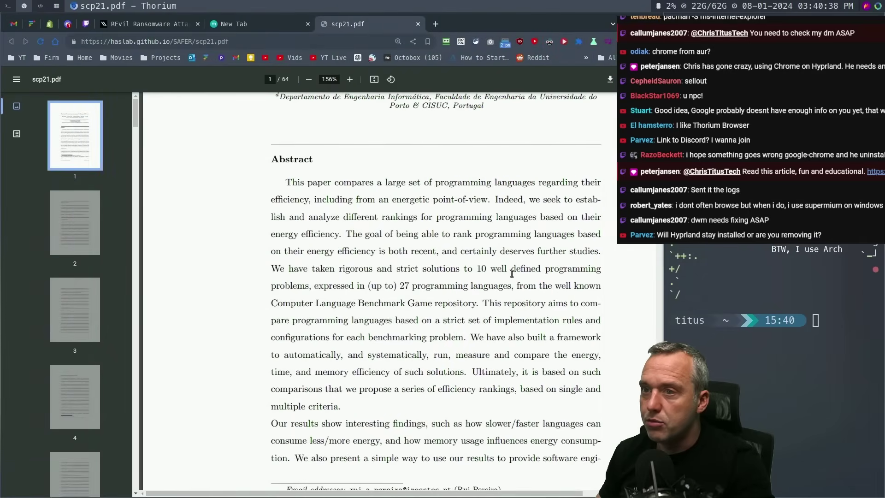
key(super+Return)
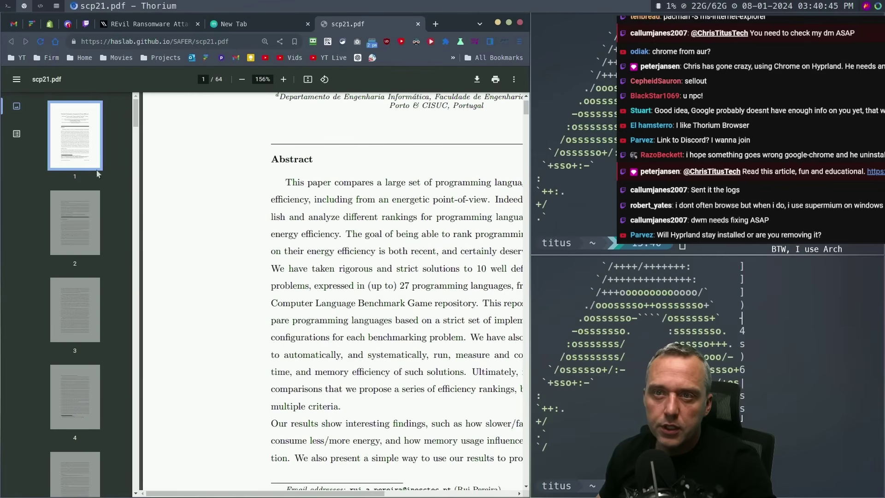
click(16, 79)
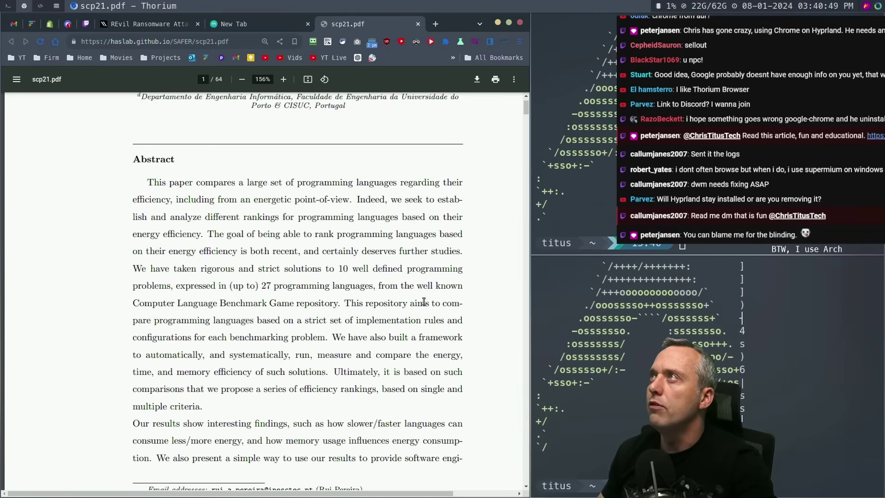
key(super+ctrl+Right)
key(super+q)
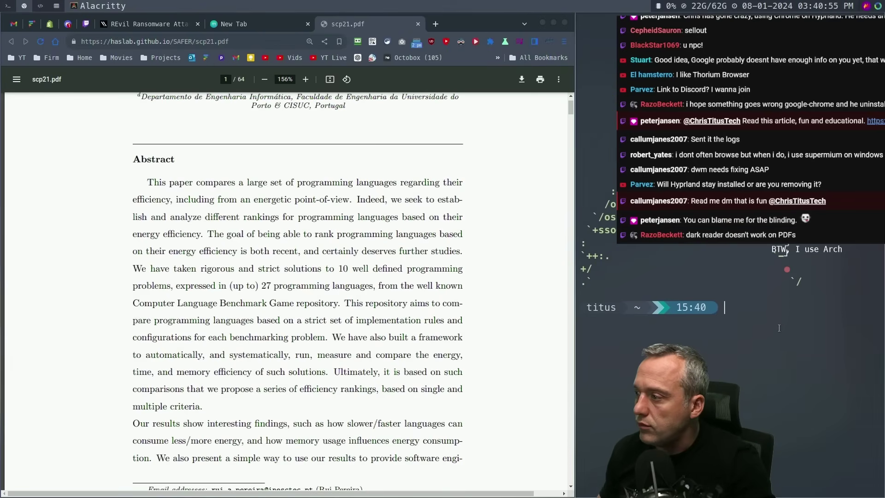
Scroll down through scp21.pdf to Table 3 on page 15.
scroll(406, 216, up, 4)
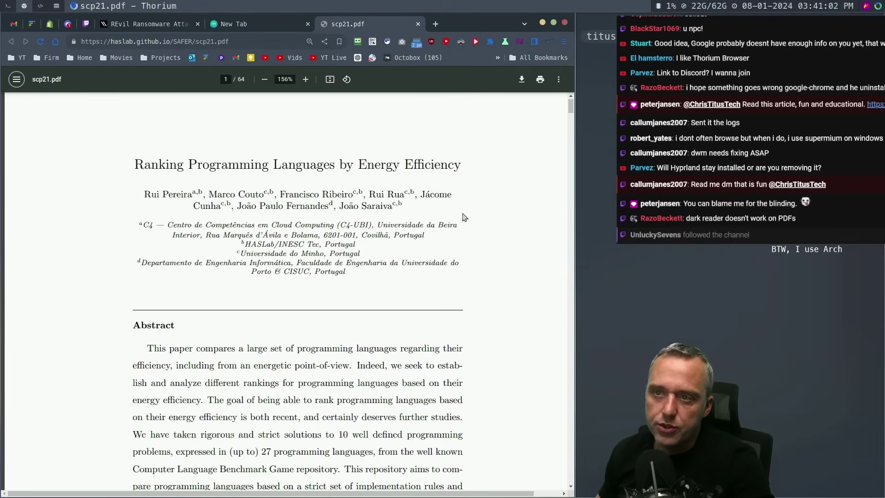
scroll(455, 216, down, 10)
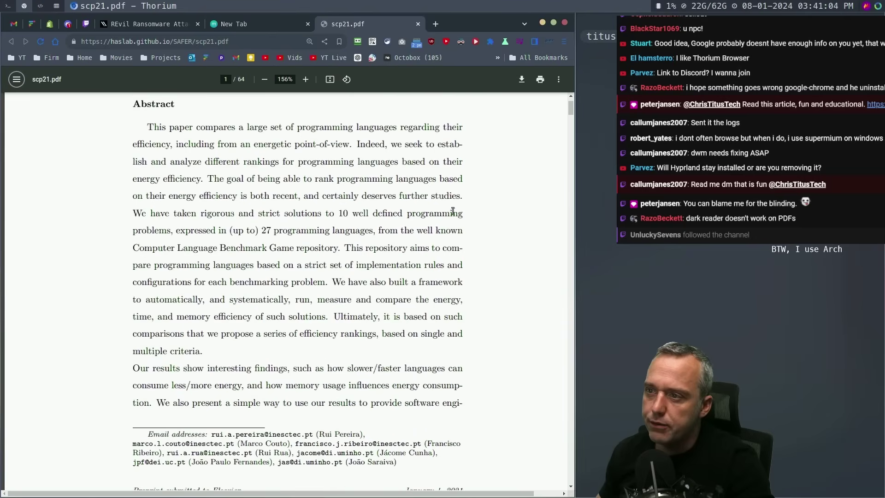
scroll(454, 211, down, 16)
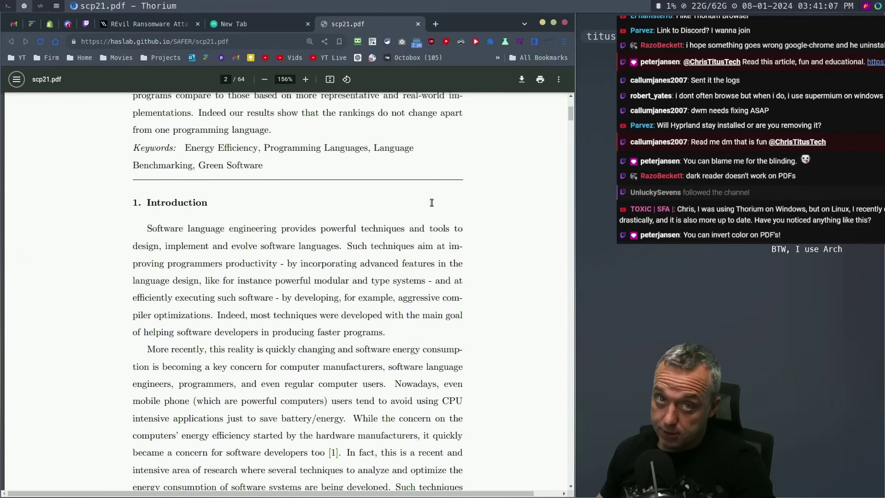
scroll(433, 193, down, 7)
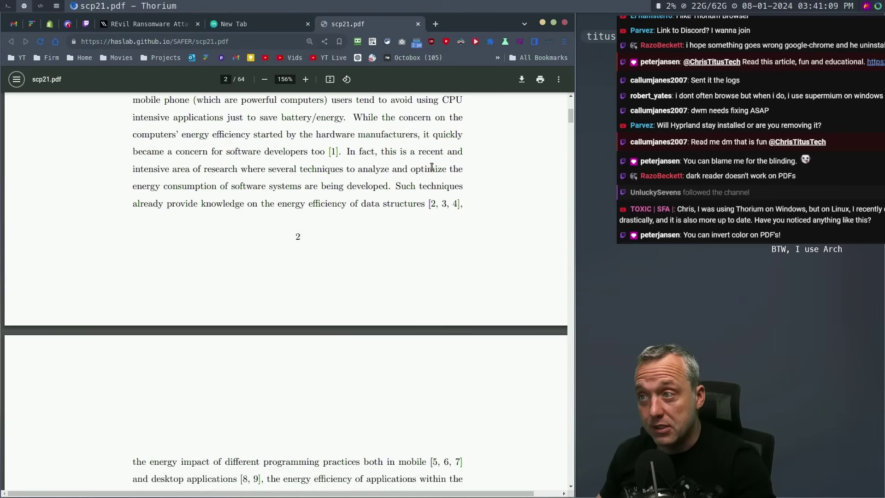
scroll(415, 189, down, 8)
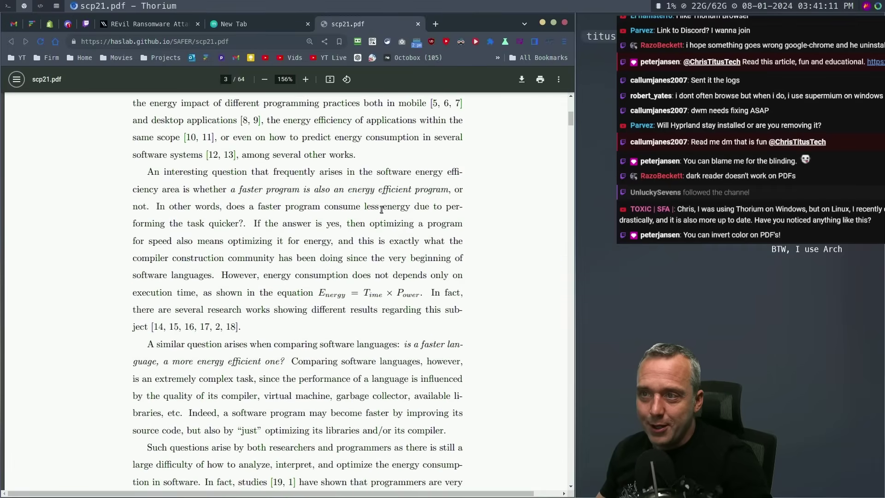
scroll(376, 217, down, 16)
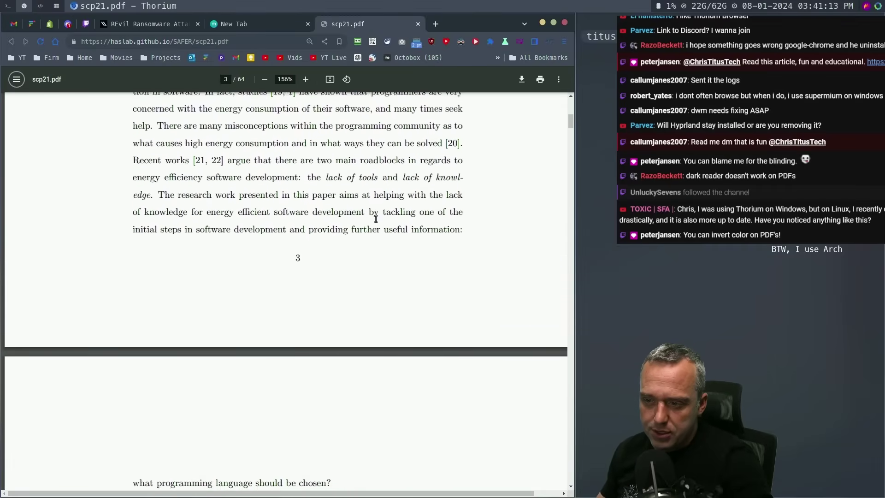
scroll(374, 219, down, 4)
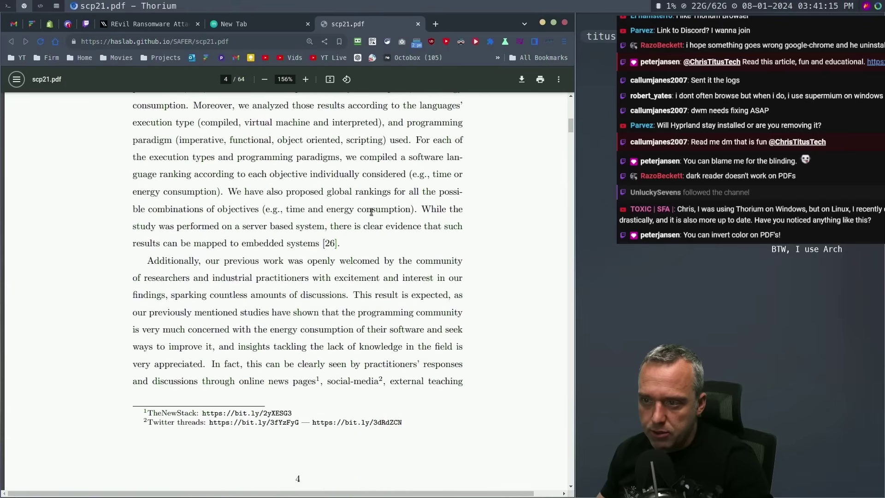
scroll(372, 212, down, 10)
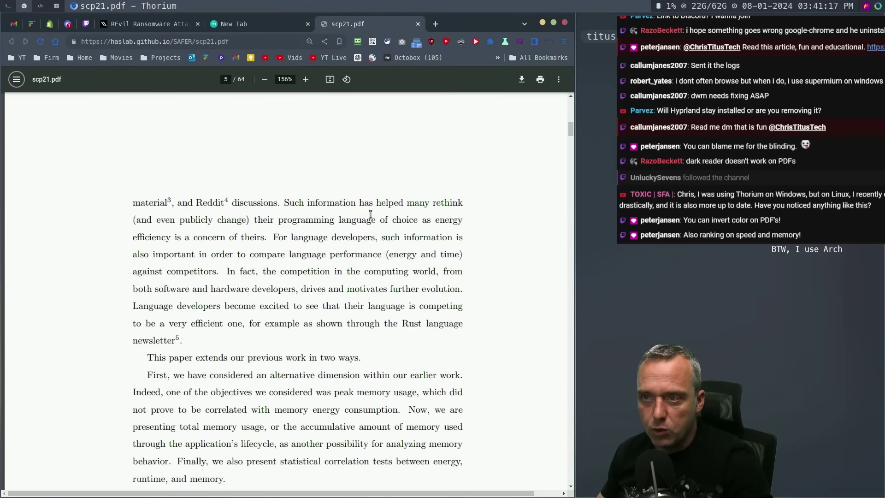
scroll(356, 239, down, 10)
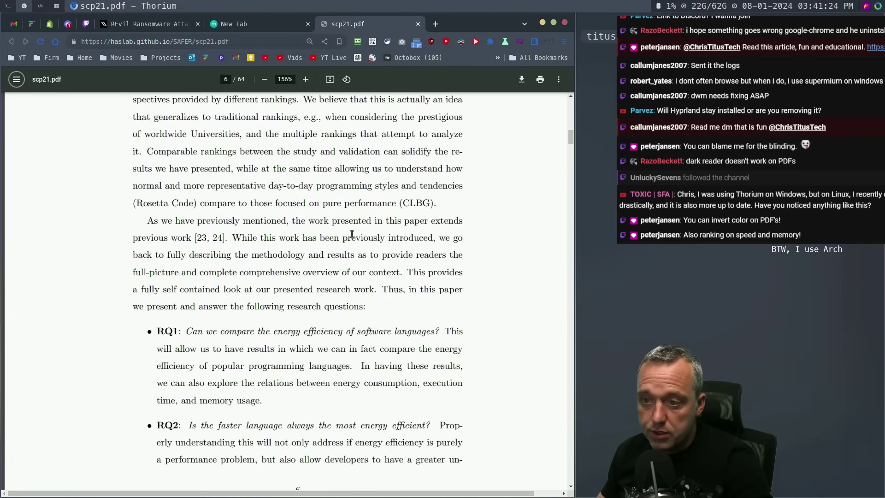
scroll(352, 233, down, 10)
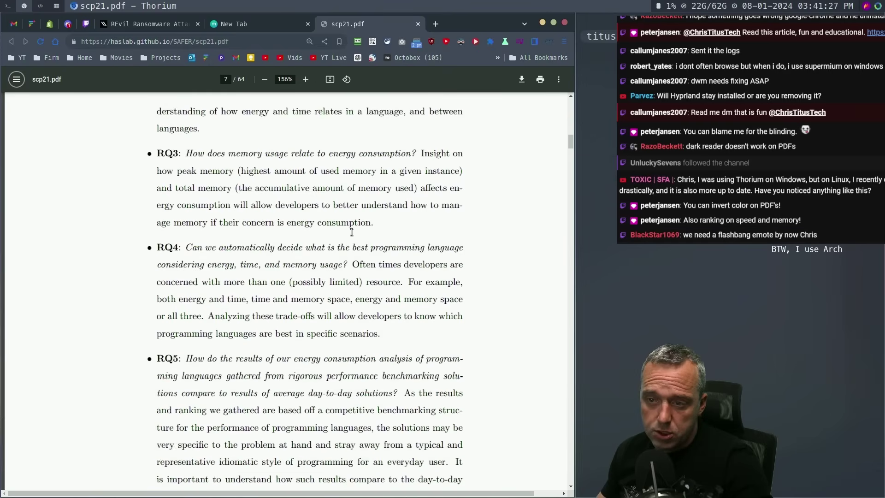
scroll(352, 232, down, 20)
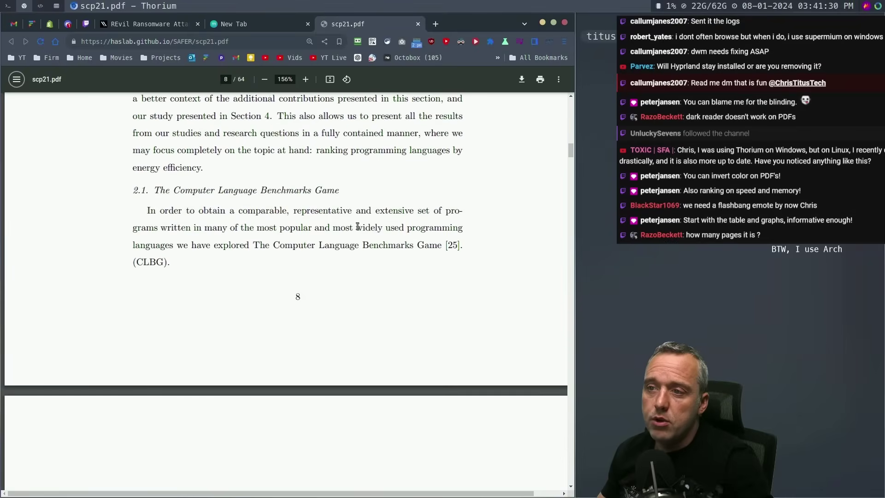
scroll(357, 227, down, 15)
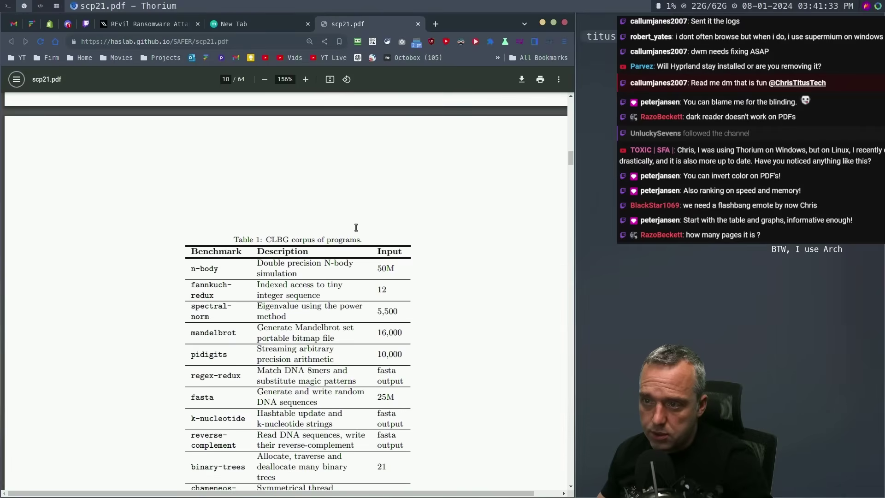
scroll(359, 231, down, 15)
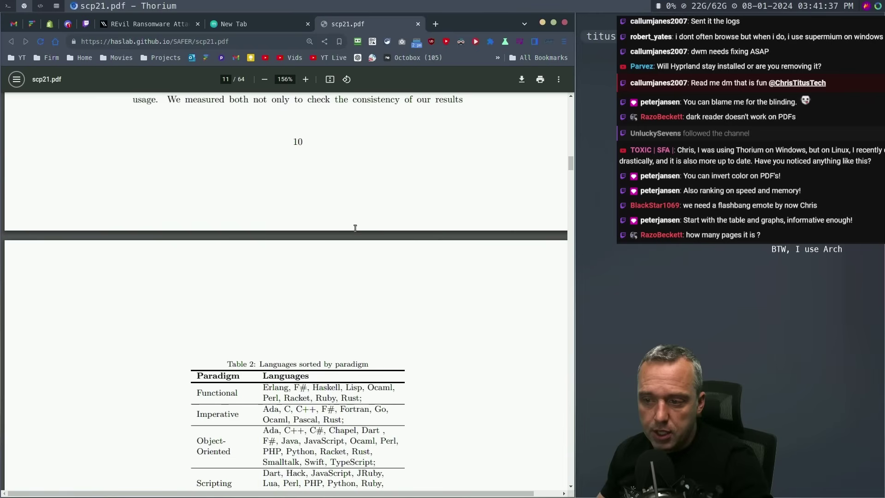
scroll(352, 233, up, 3)
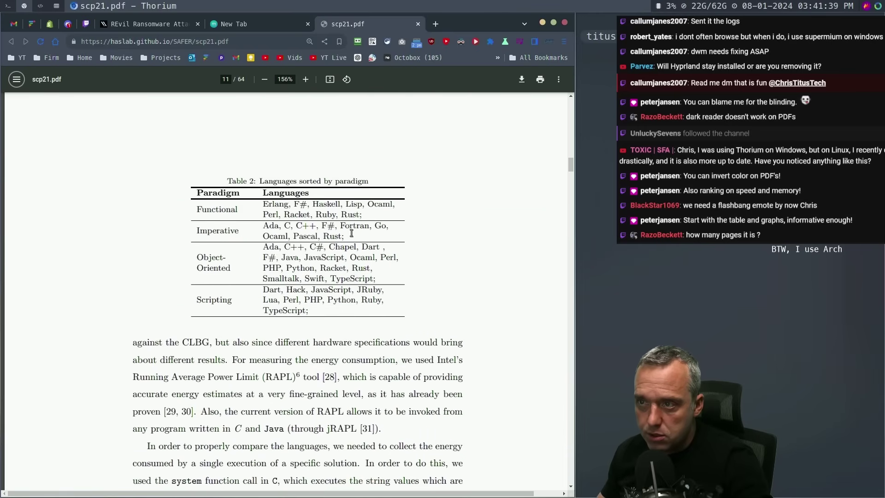
scroll(267, 296, up, 6)
scroll(267, 296, down, 12)
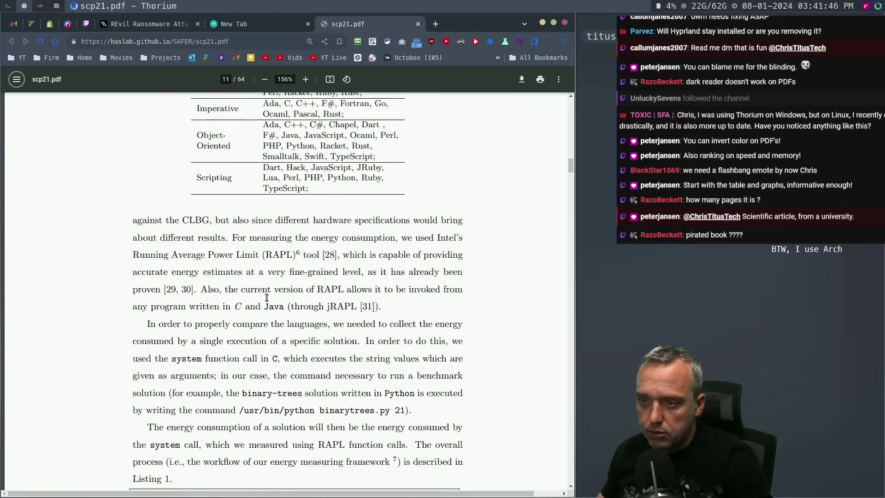
scroll(266, 294, down, 20)
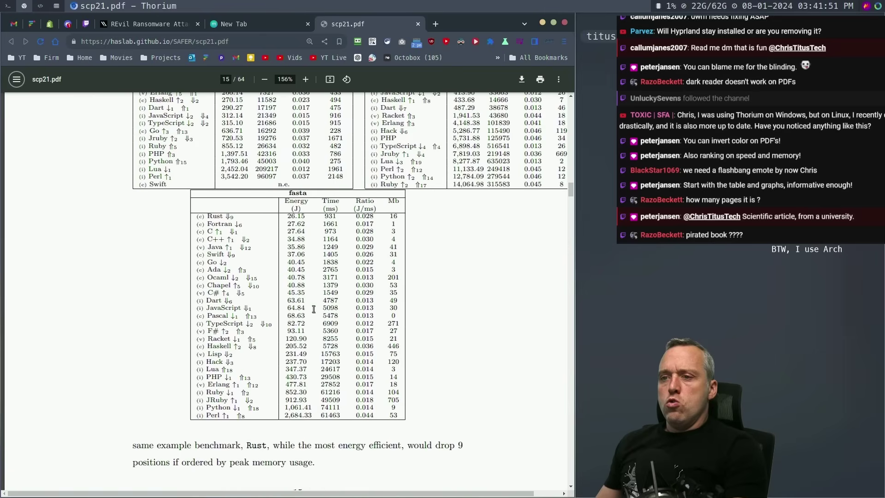
scroll(322, 313, down, 4)
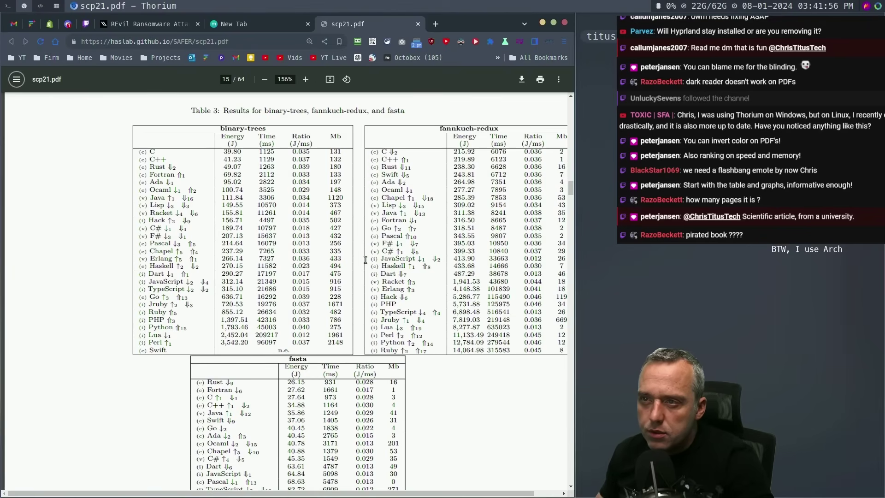
Zoom Table 3 to 244% and highlight the Perl energy figure and Fortran's 69.82.
drag(236, 346, 133, 346)
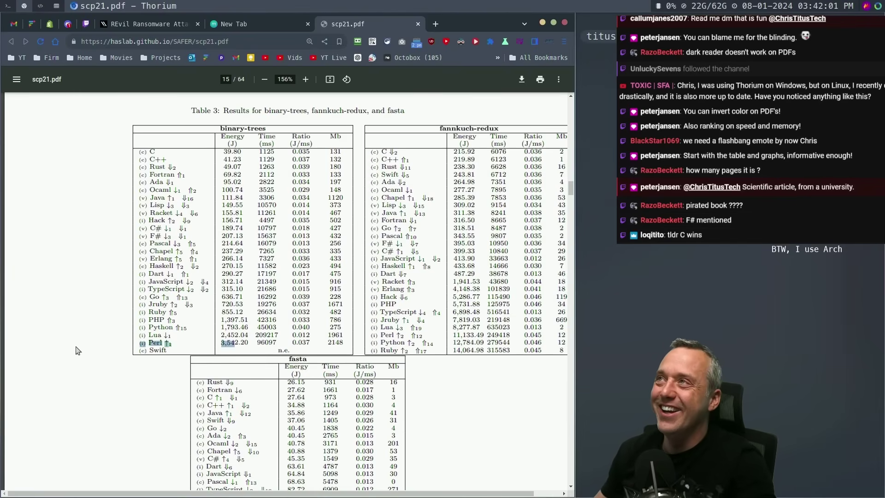
scroll(133, 346, up, 3)
scroll(260, 358, up, 5)
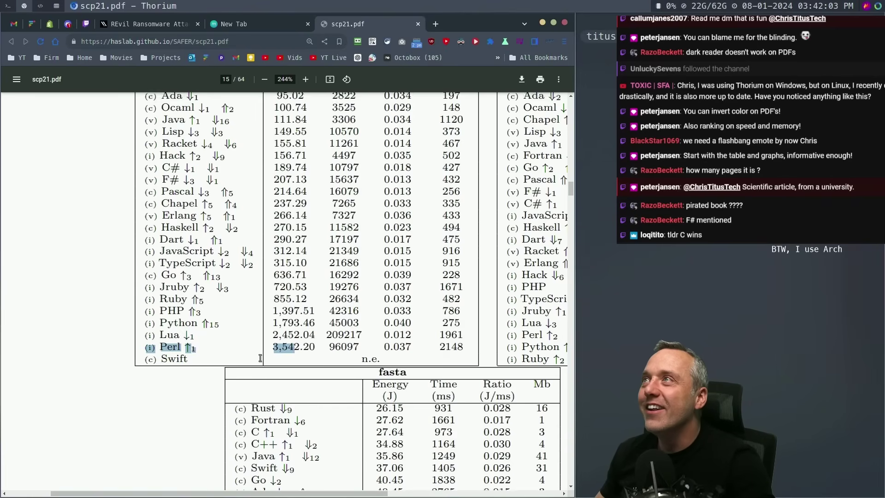
scroll(261, 358, down, 1)
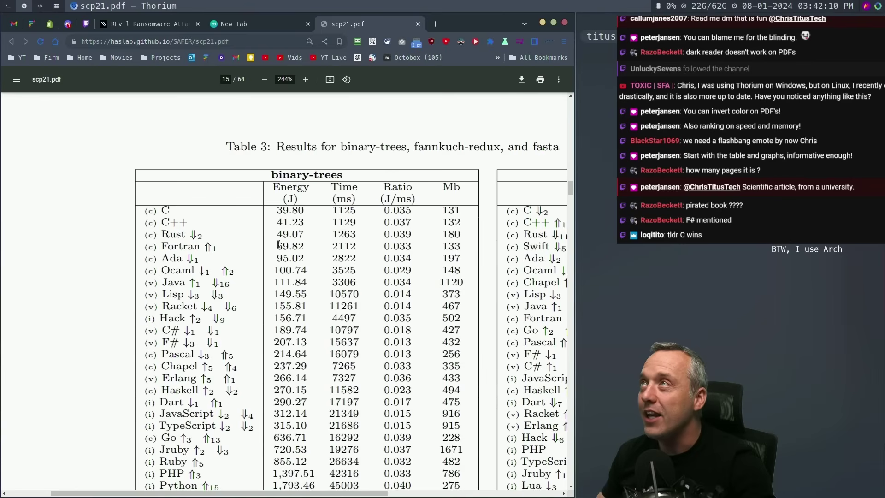
double_click(304, 245)
click(278, 247)
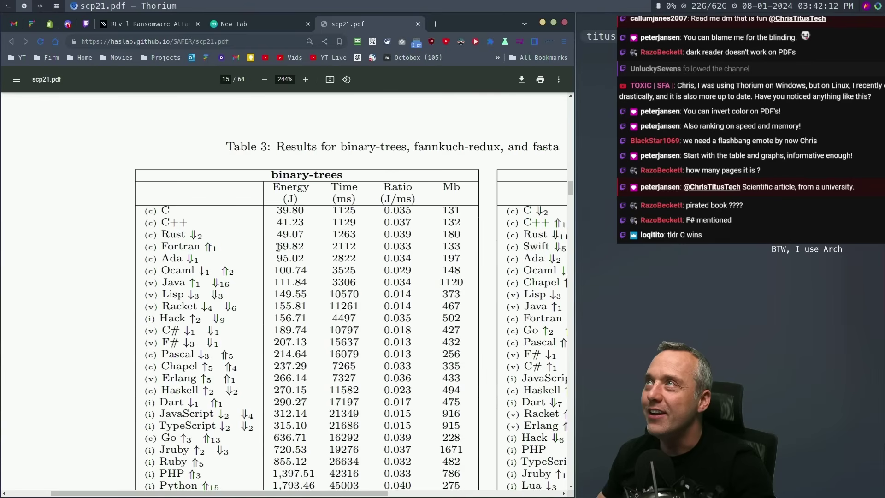
Highlight the Go (636.71) and Perl (3,542.20) rows, then move right to fannkuch-redux.
scroll(296, 261, down, 1)
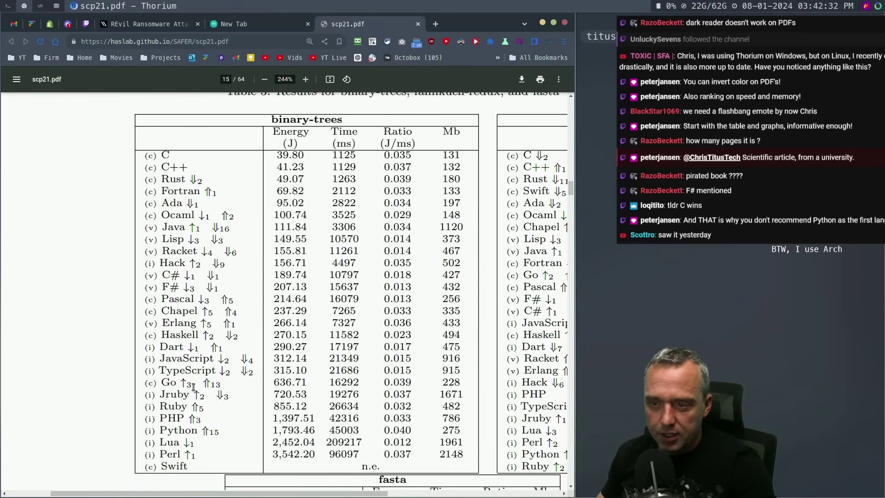
drag(306, 383, 160, 387)
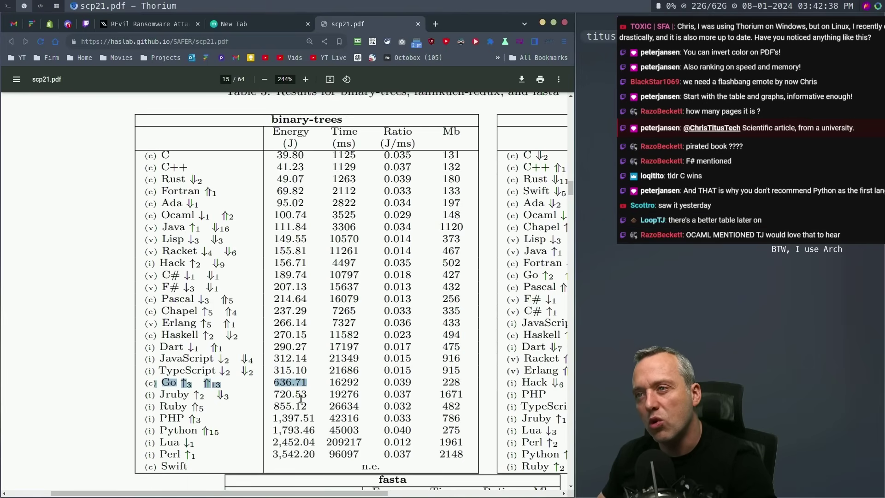
scroll(260, 398, down, 2)
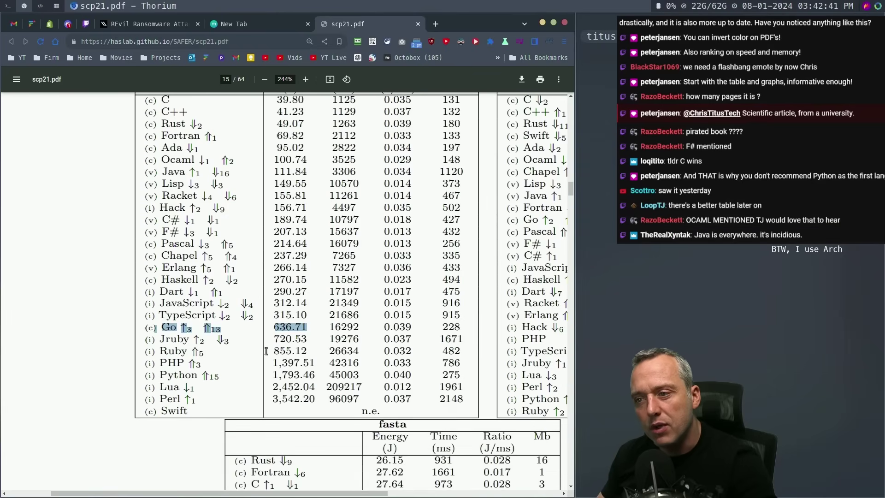
scroll(232, 361, down, 2)
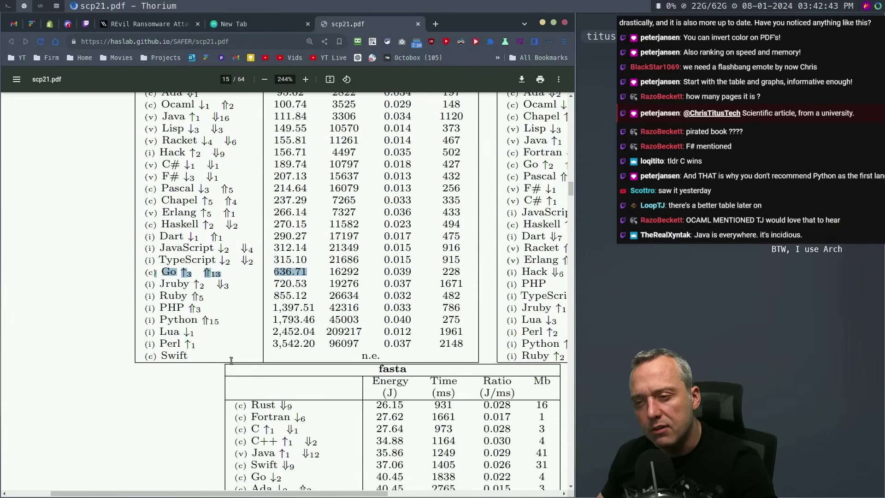
triple_click(307, 344)
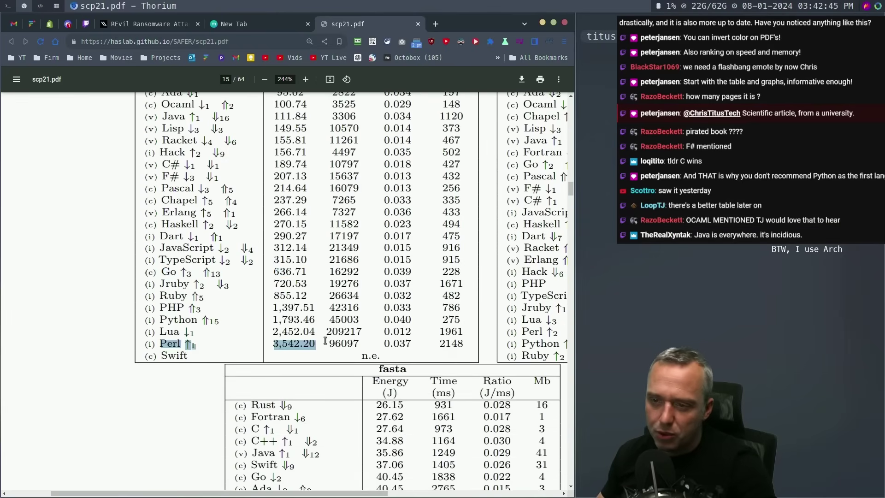
scroll(347, 351, down, 10)
scroll(338, 423, up, 14)
drag(260, 492, 367, 482)
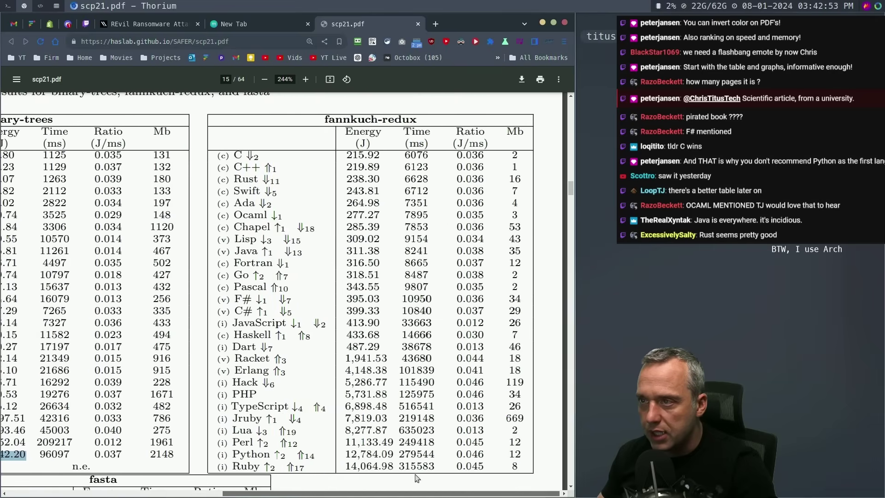
Scroll down to the fasta results table and zoom out to 183%.
scroll(277, 322, down, 8)
scroll(277, 322, left, 2)
scroll(162, 487, right, 1)
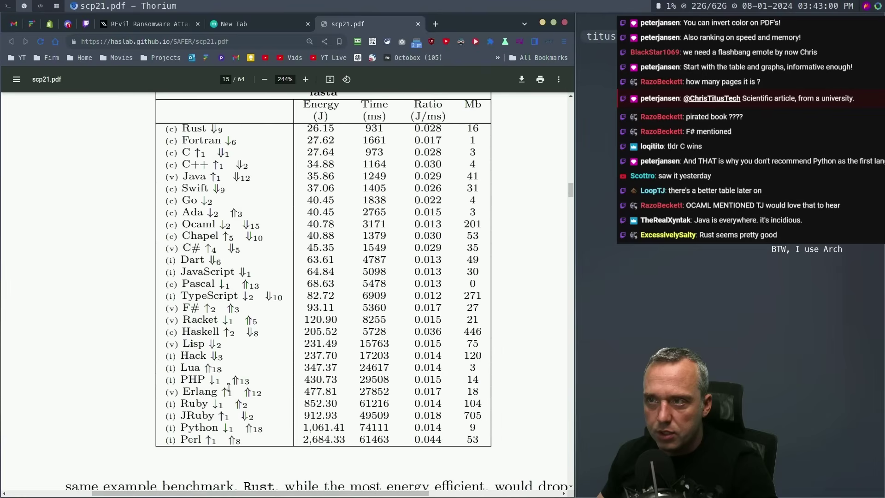
scroll(229, 387, up, 5)
scroll(230, 174, down, 5)
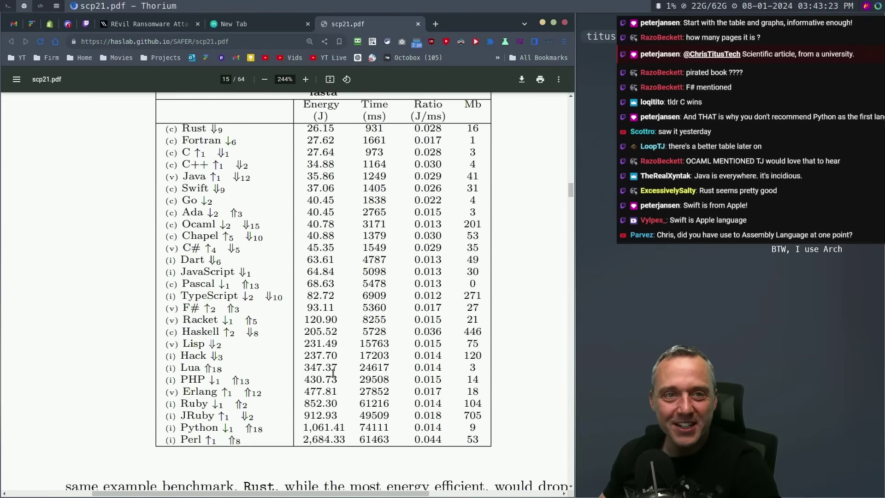
scroll(335, 374, down, 1)
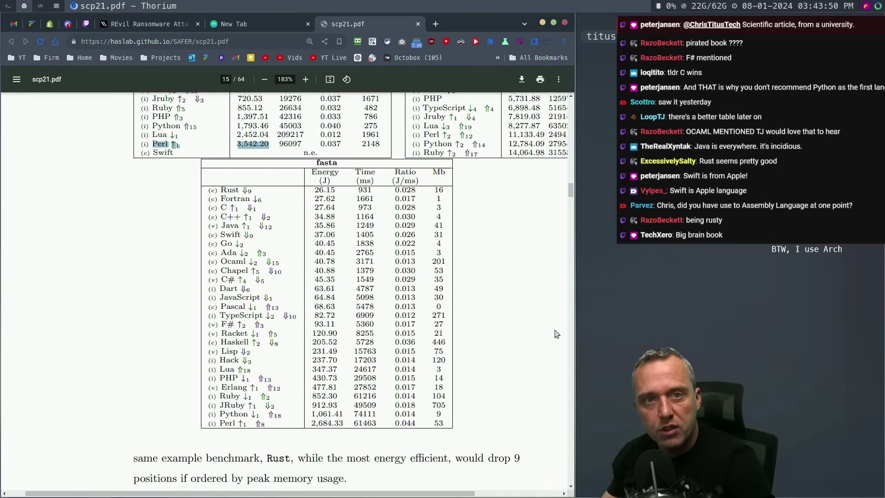
Review Table 4, briefly highlighting its Energy, Time and Mb column headers.
scroll(560, 314, down, 10)
scroll(535, 312, up, 1)
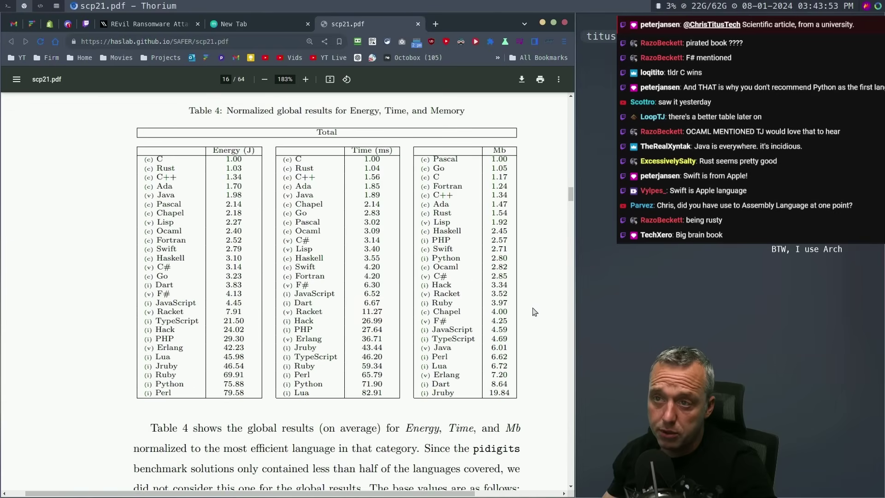
scroll(534, 312, up, 1)
scroll(534, 312, down, 1)
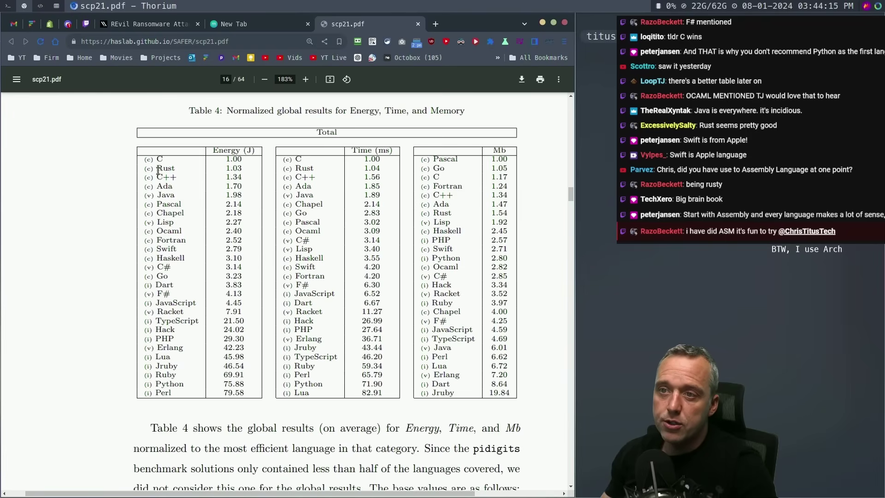
drag(154, 158, 300, 242)
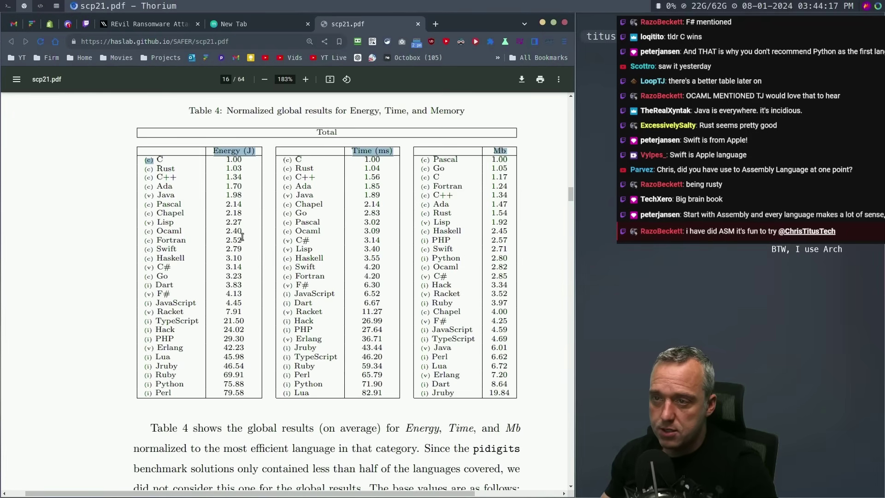
drag(149, 178, 151, 178)
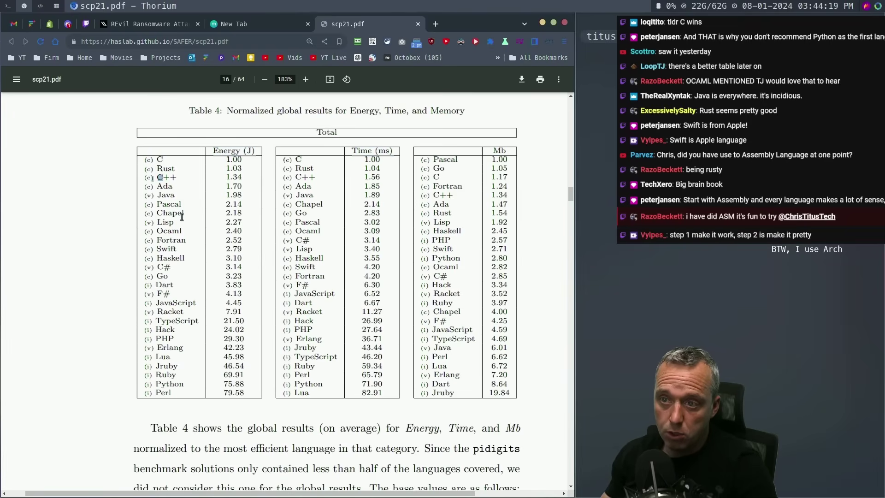
Scroll to the end of the paper, close the scp21.pdf tab and quit Thorium.
scroll(182, 217, down, 20)
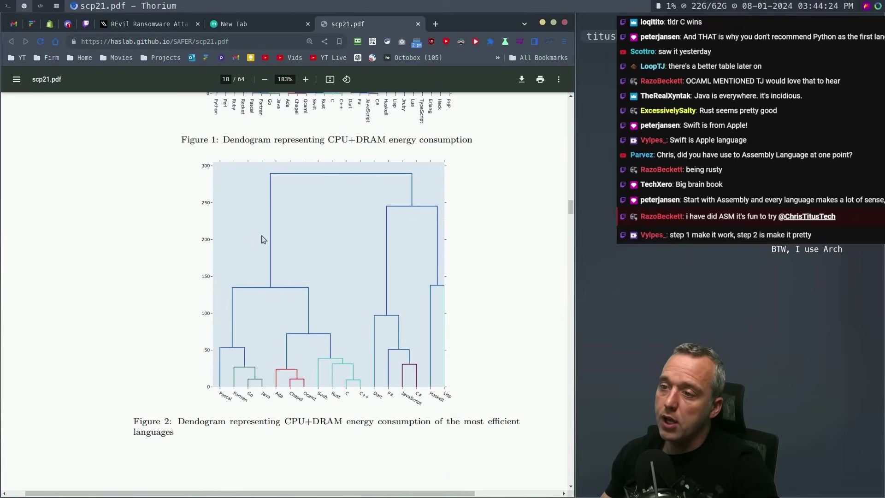
drag(570, 208, 558, 446)
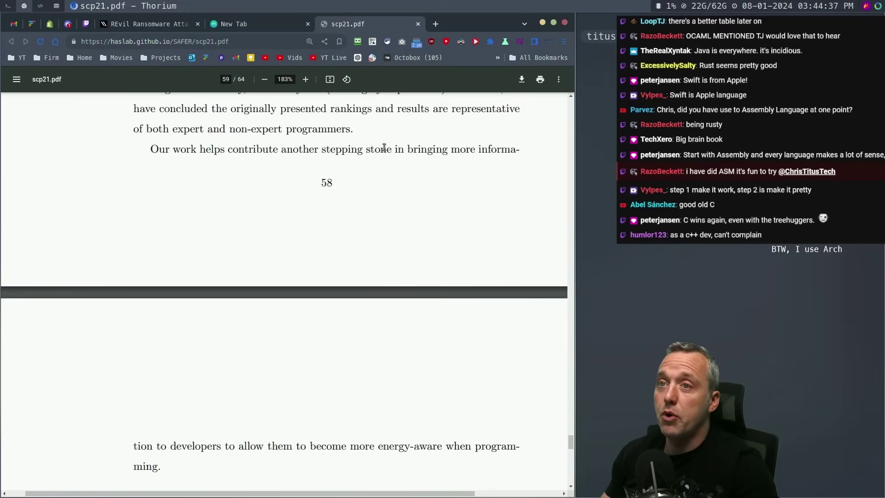
click(417, 24)
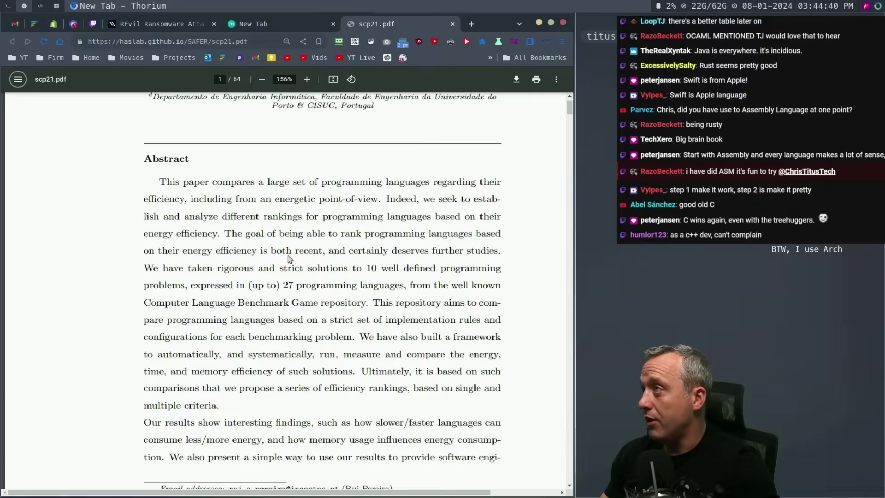
key(super+q)
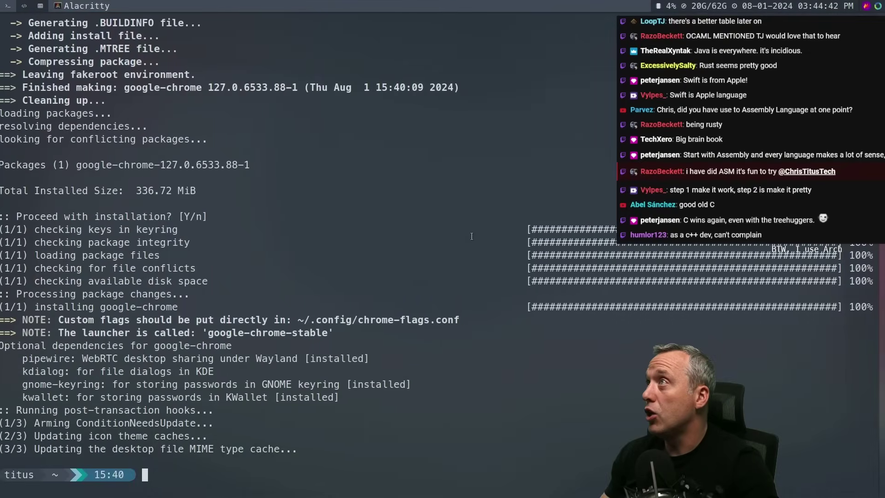